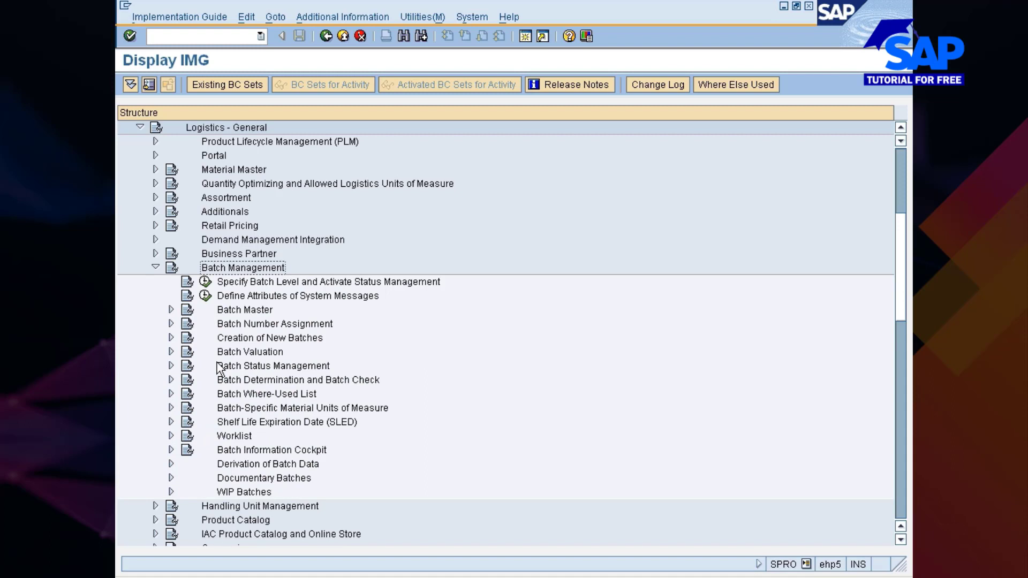
Expand the Batch Status Management node under Batch Management in the IMG structure
left_click(240, 369)
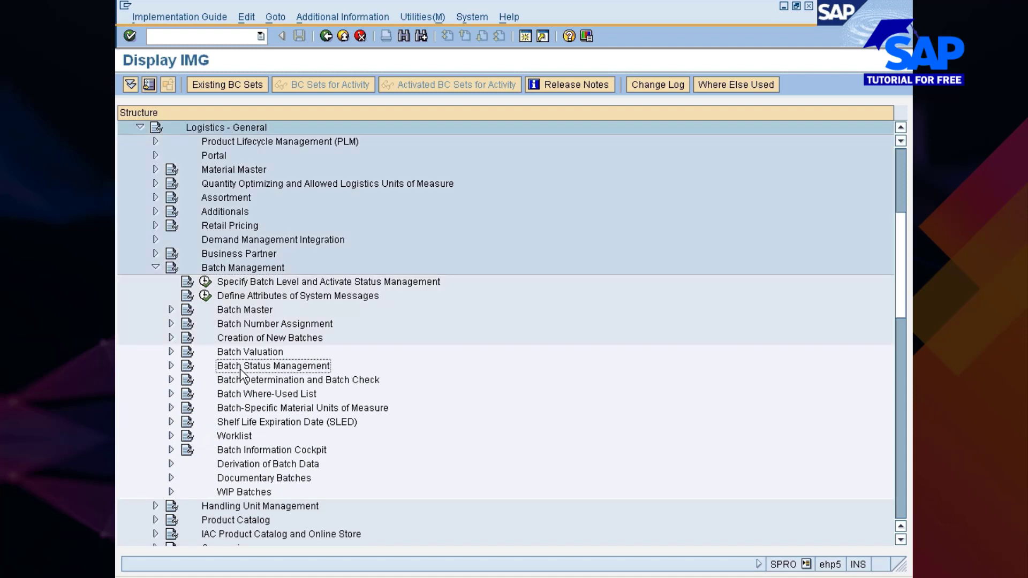
double_click(241, 370)
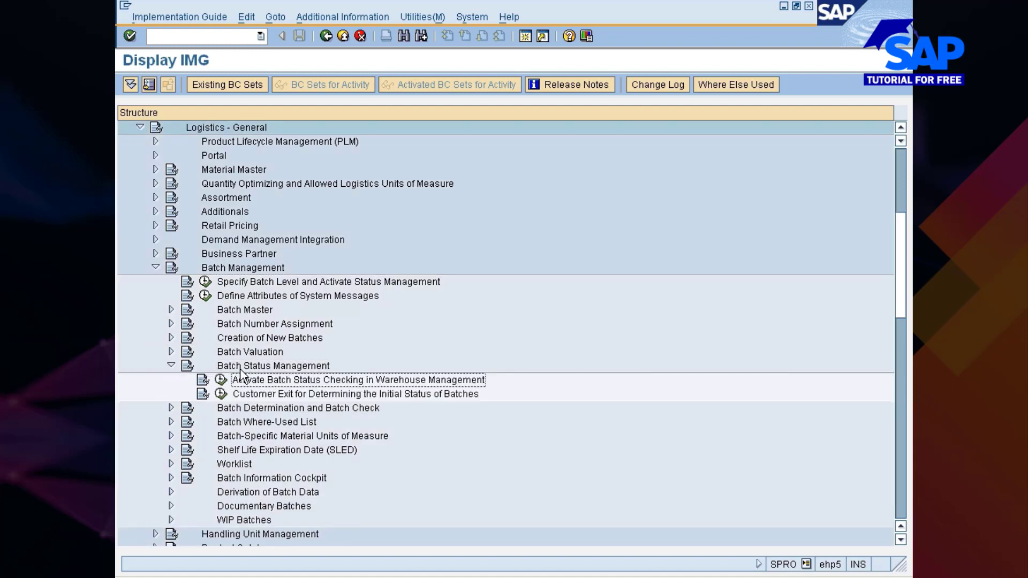
key("Up")
key("Up")
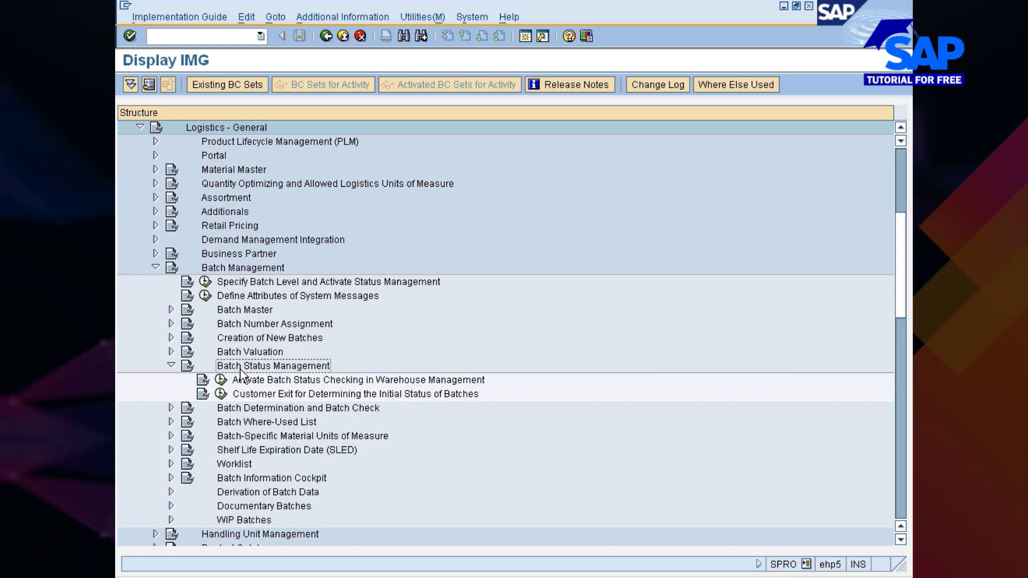
Expand Batch Valuation and its subnode Valuation for Goods Movement in Inventory Management
key("Right")
key("Right")
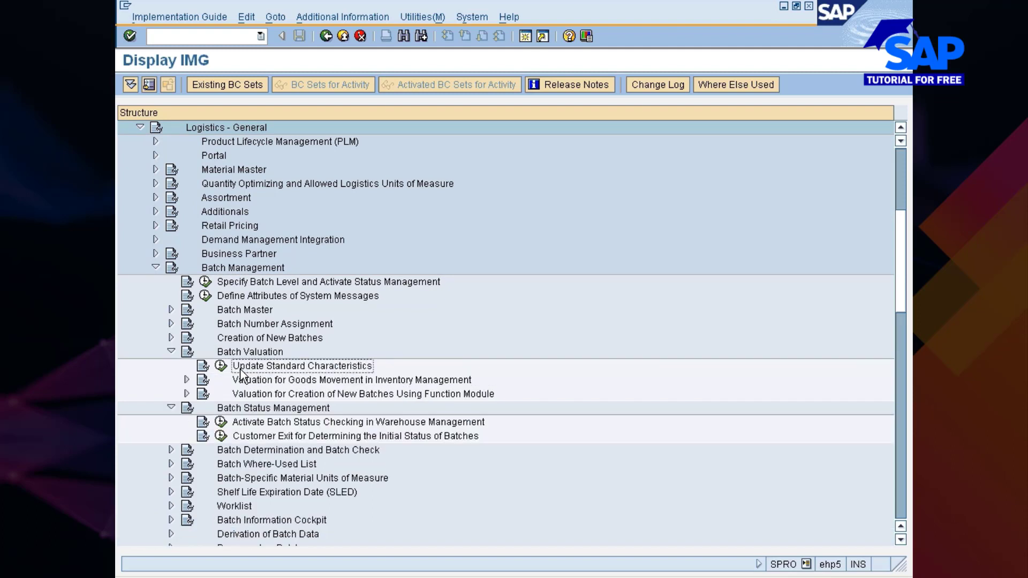
key("Down")
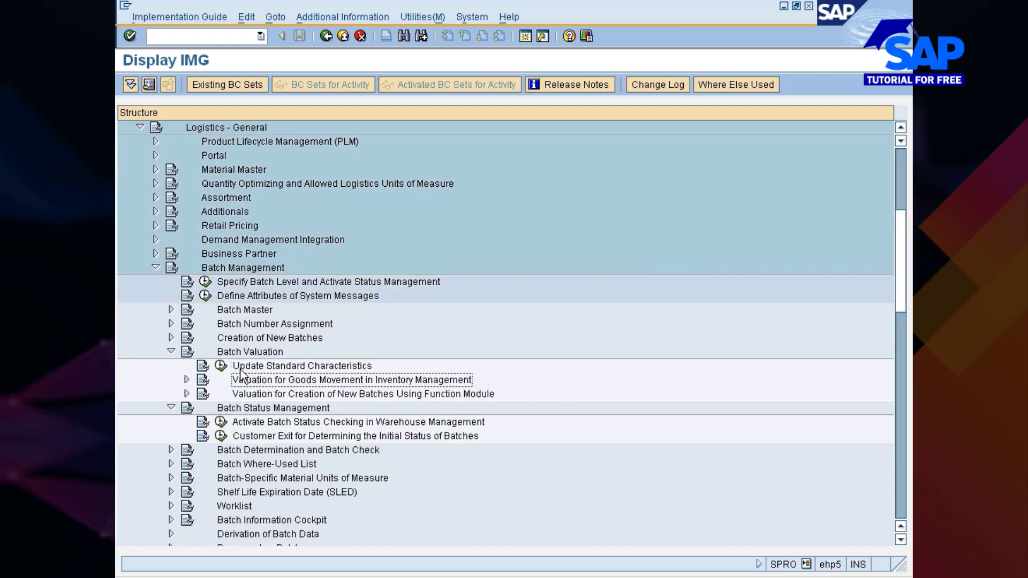
key("Right")
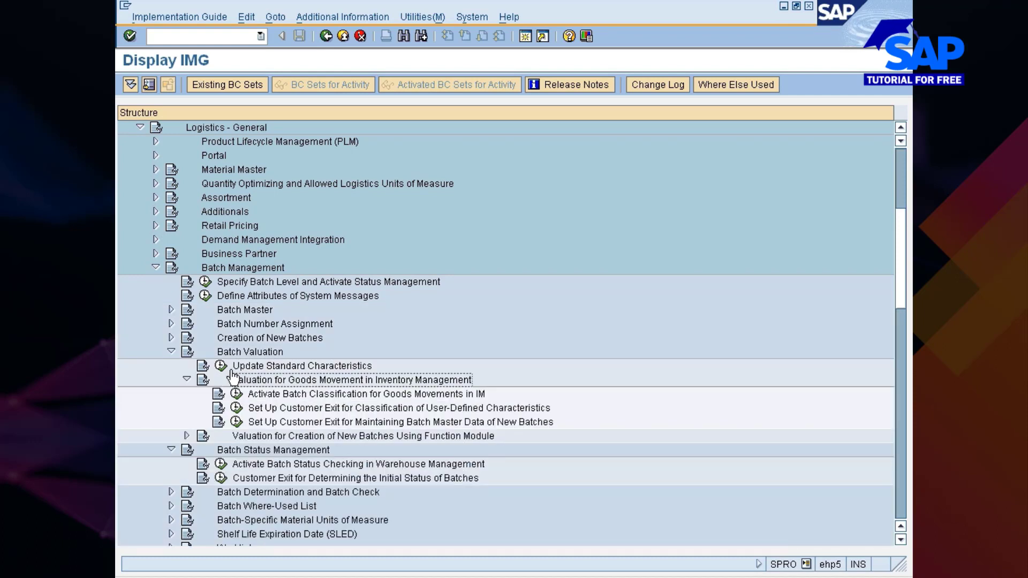
View the activity Activate Batch Classification for Goods Movements in IM and return to the IMG structure
double_click(349, 405)
left_click(237, 394)
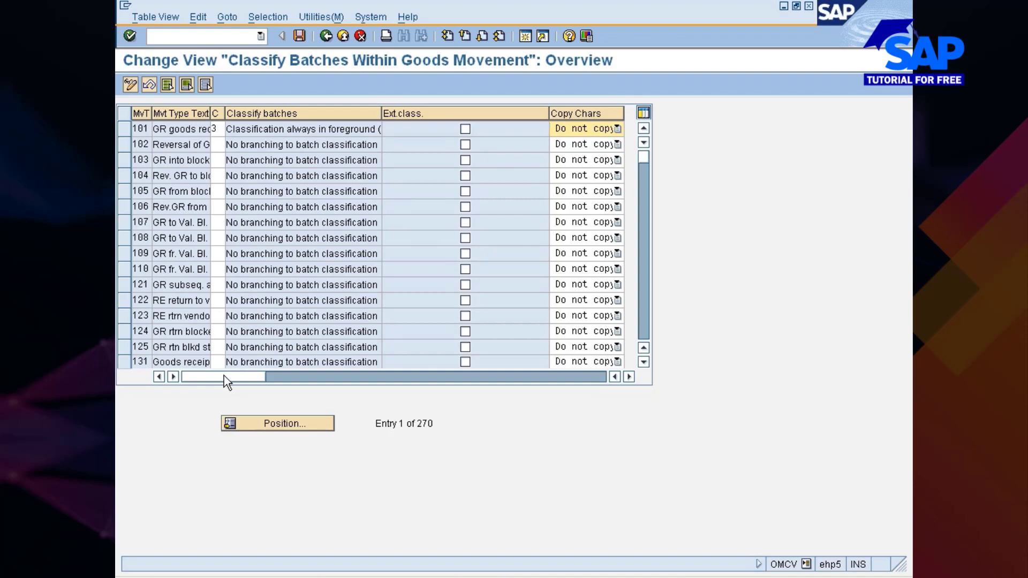
left_click(322, 35)
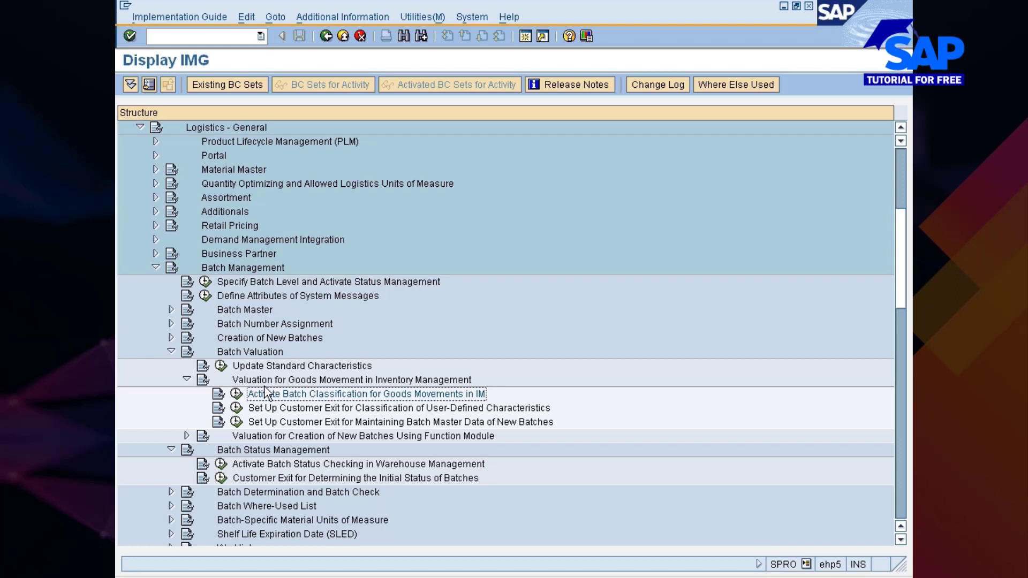
Reopen Activate Batch Classification for Goods Movements in IM and widen the Classify batches column to fit its texts
left_click(237, 393)
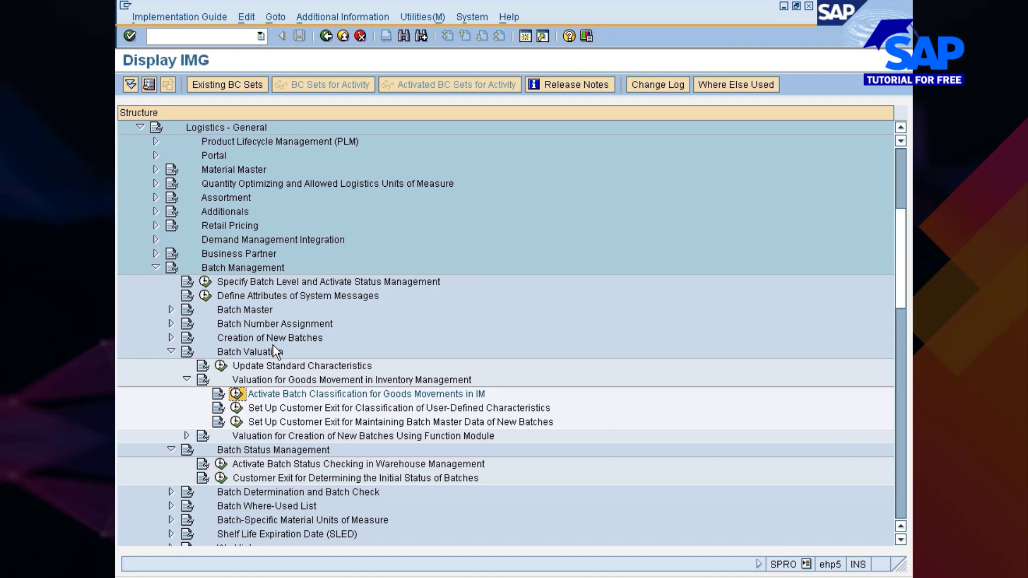
left_click(236, 394)
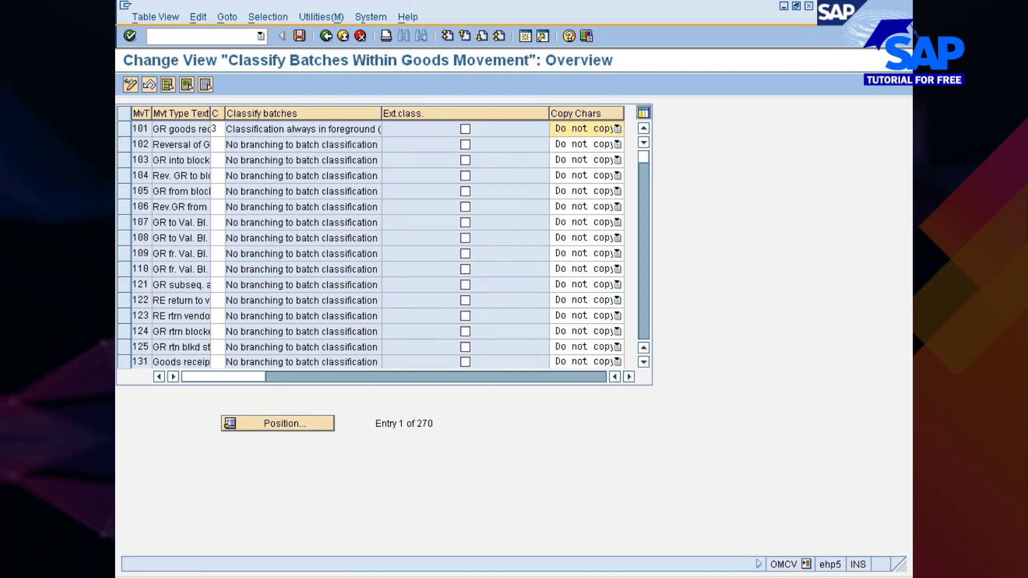
left_click(241, 129)
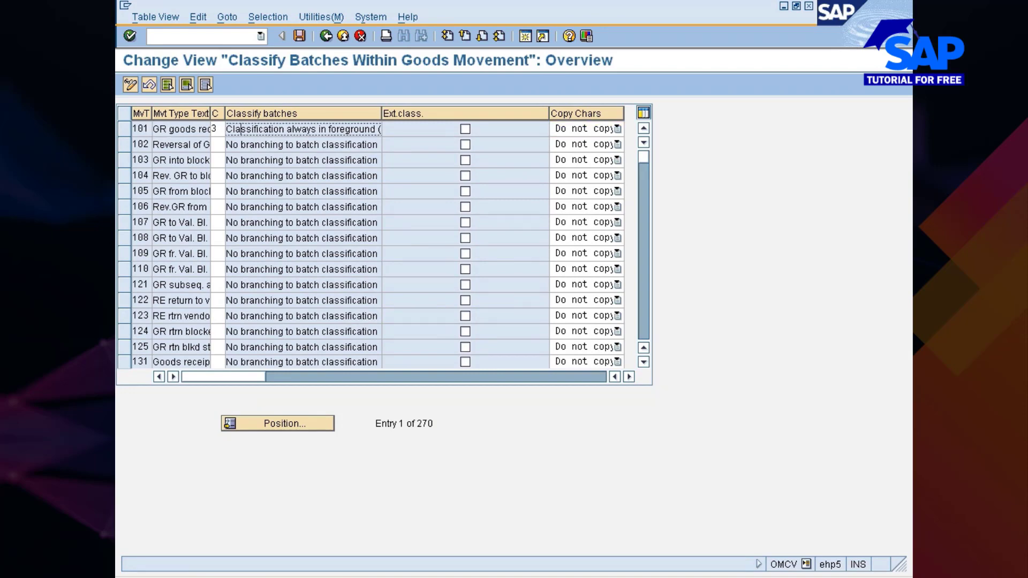
left_click_drag(381, 110, 431, 119)
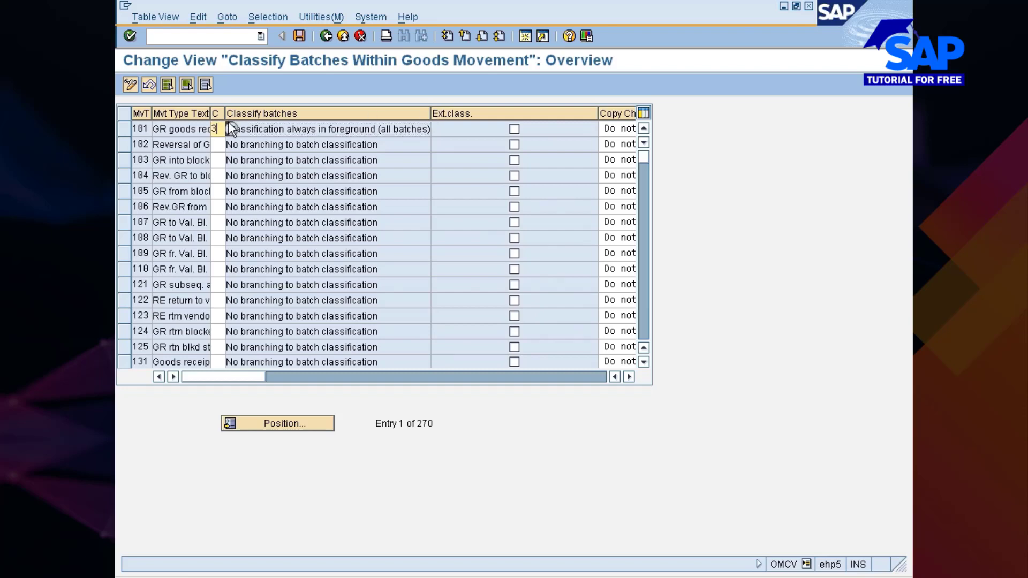
Assign batch classification option 3, Classification always in foreground (all batches), to movement type 101
key("F4")
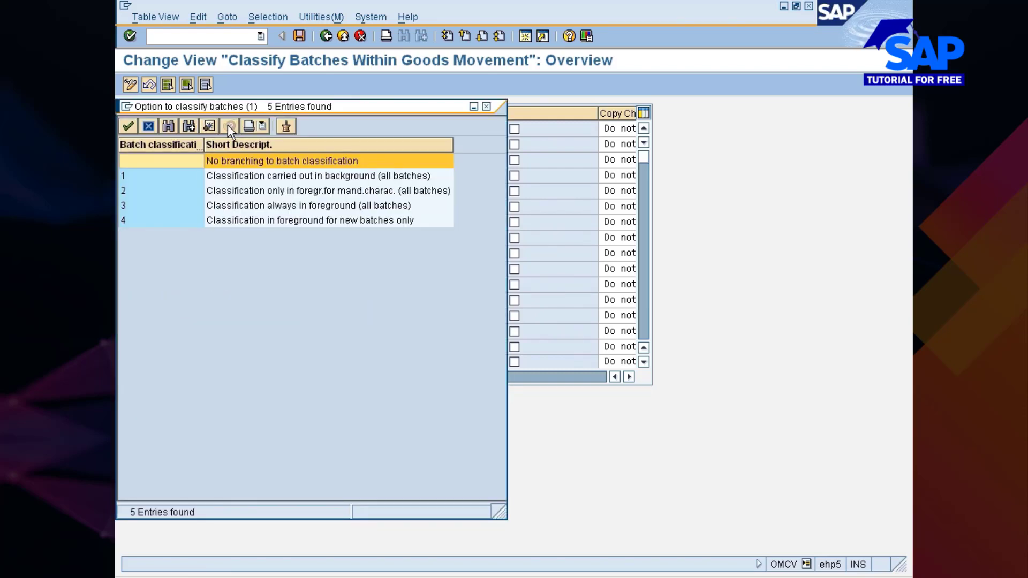
left_click(219, 202)
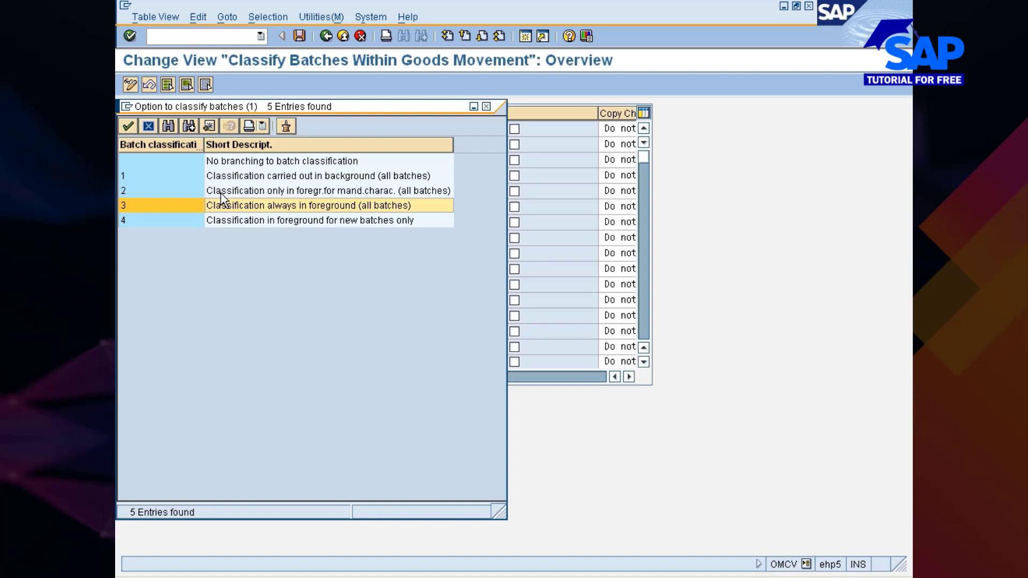
double_click(162, 207)
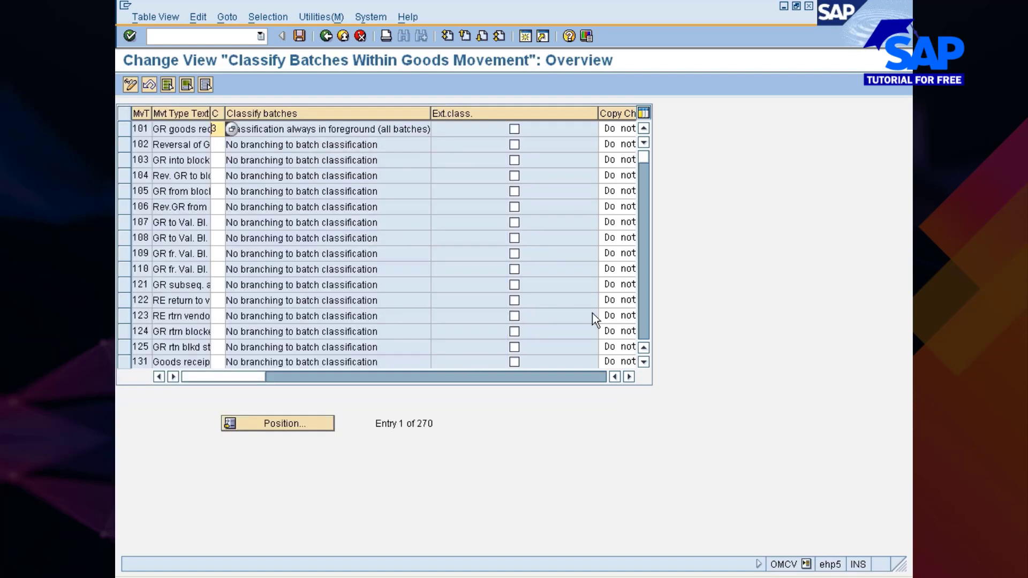
Find movement type 201, goods issue for cost center, and check its batch classification setting
scroll(647, 181, "down", 5)
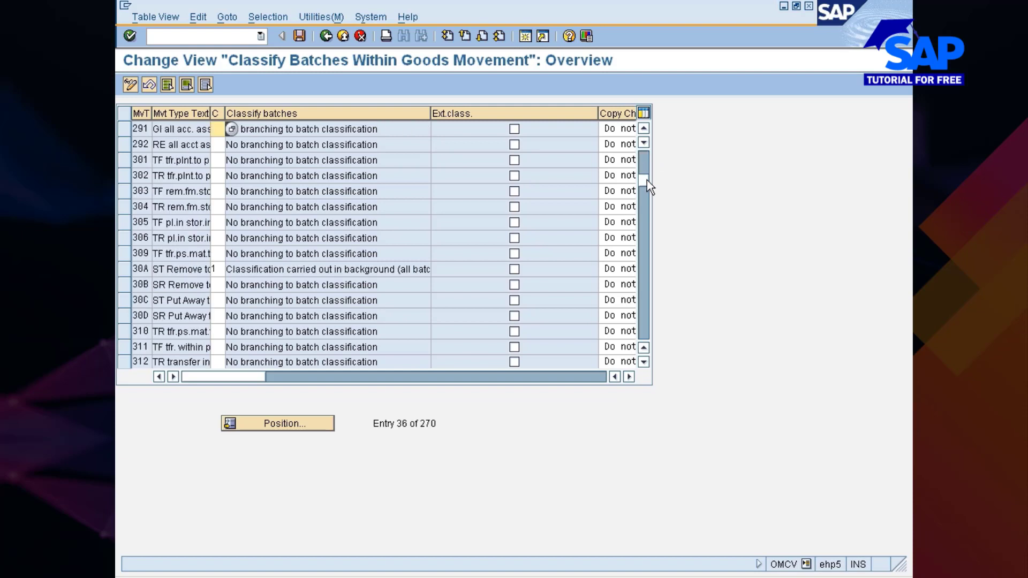
scroll(652, 193, "up", 1)
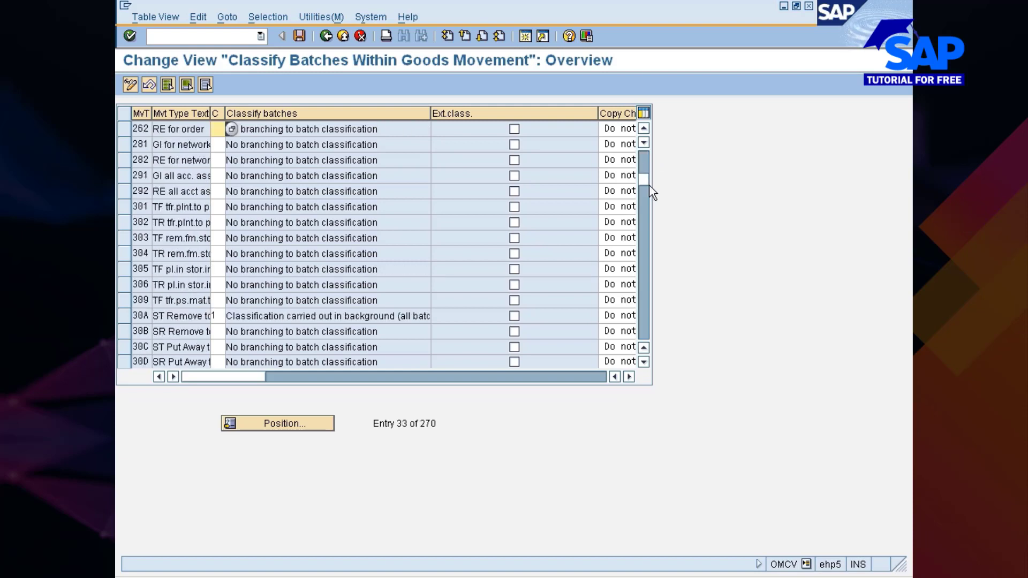
scroll(652, 193, "up", 1)
scroll(651, 193, "up", 1)
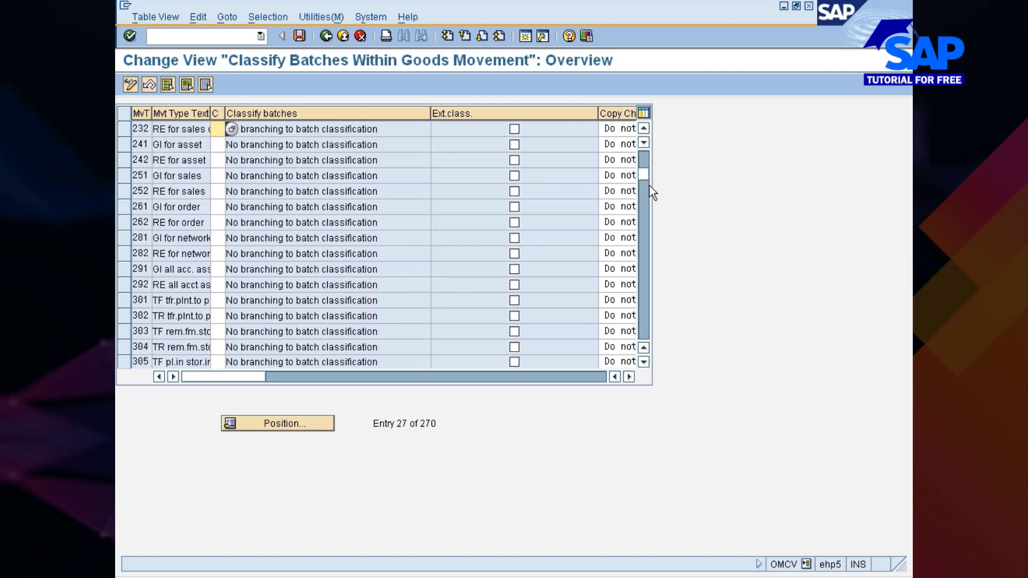
scroll(652, 193, "up", 2)
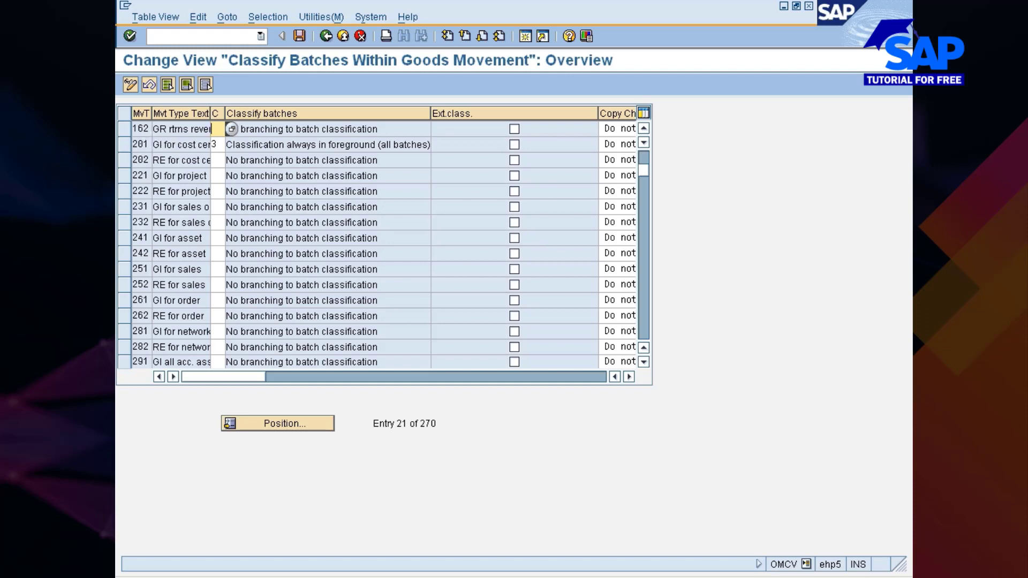
left_click(188, 145)
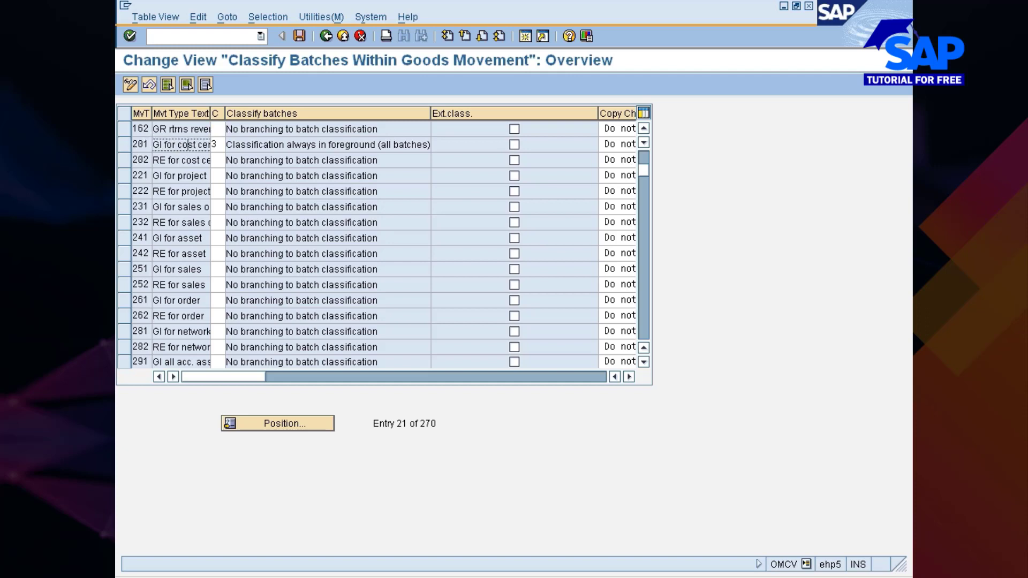
Save the batch classification settings under the "Nissan changes" customizing request and return to the IMG structure
left_click(300, 36)
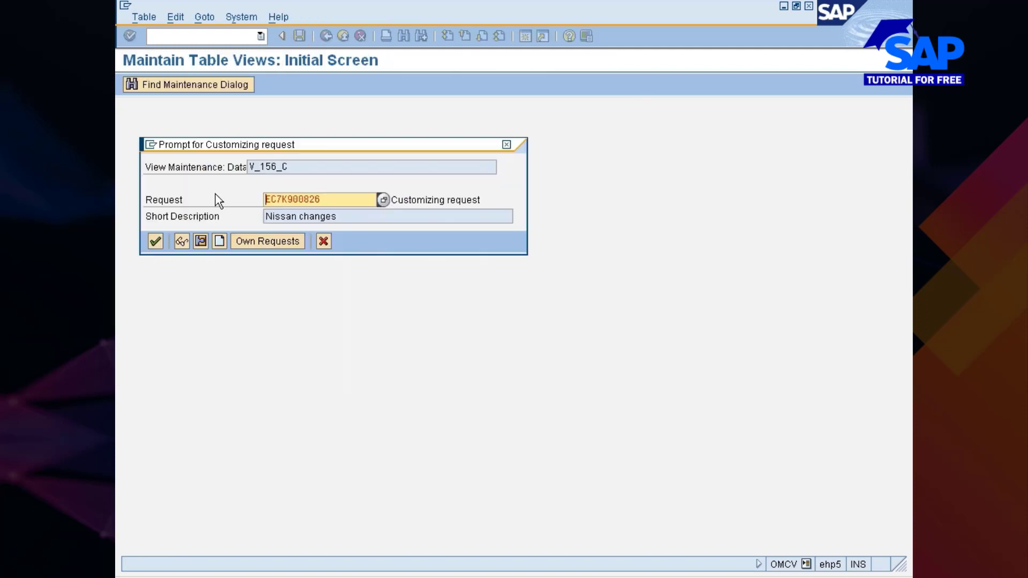
left_click(155, 242)
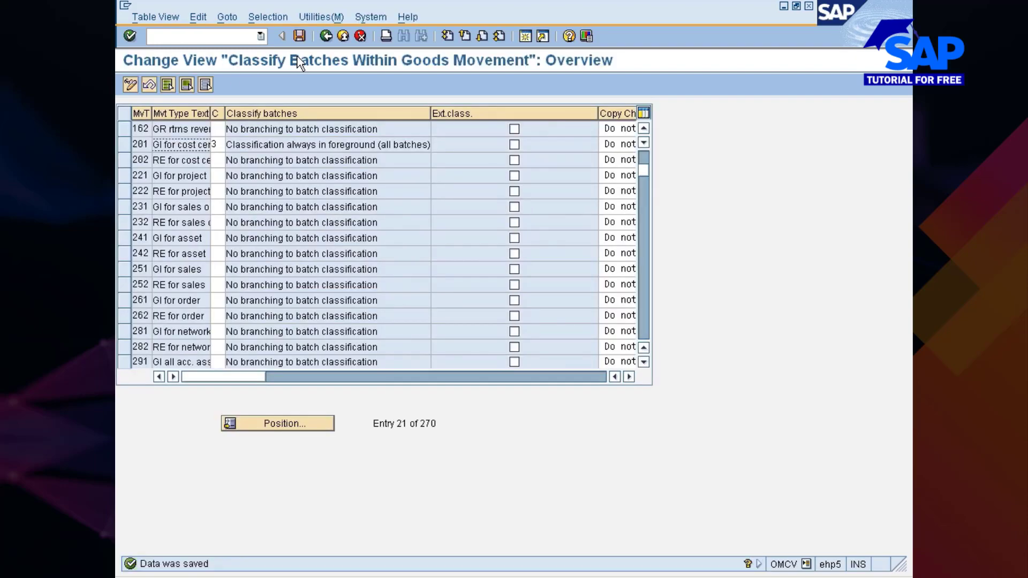
left_click(328, 34)
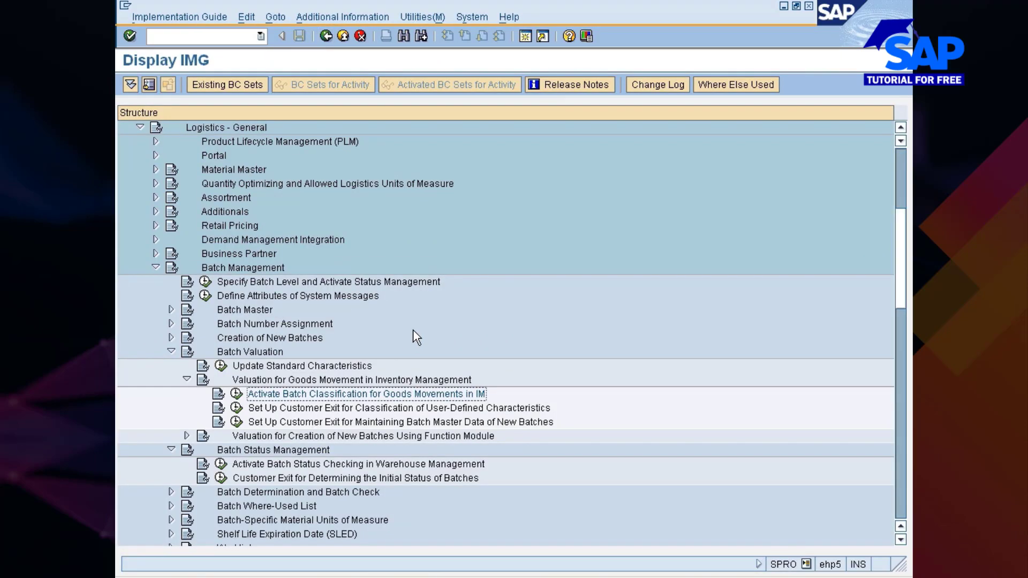
Look over the two customer exit activities and collapse the Valuation for Goods Movement in Inventory Management node
scroll(413, 329, "down", 1)
left_click(284, 367)
left_click(281, 380)
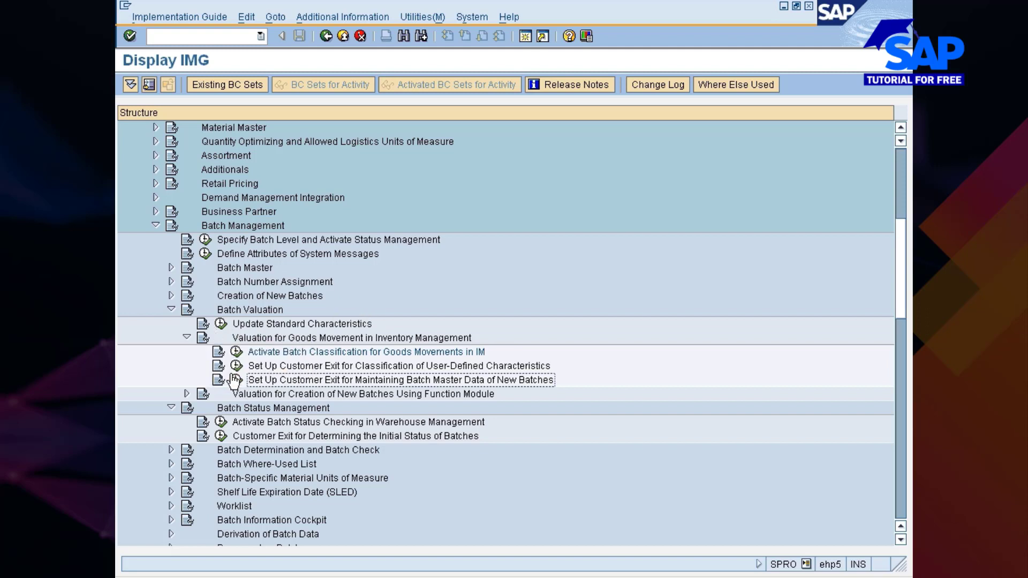
left_click(187, 337)
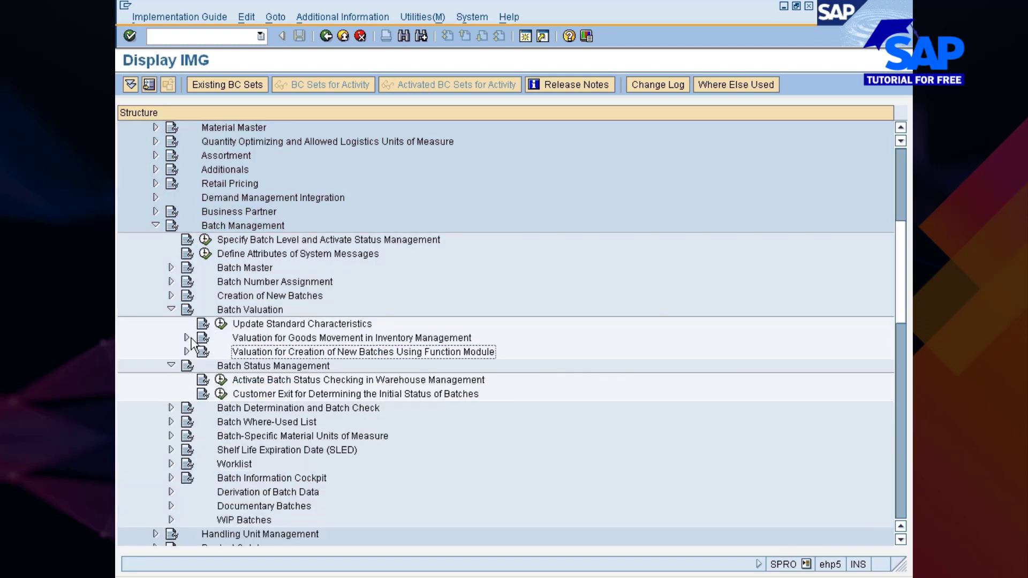
Launch the activity Activate Batch Status Checking in Warehouse Management under Batch Status Management
left_click(253, 367)
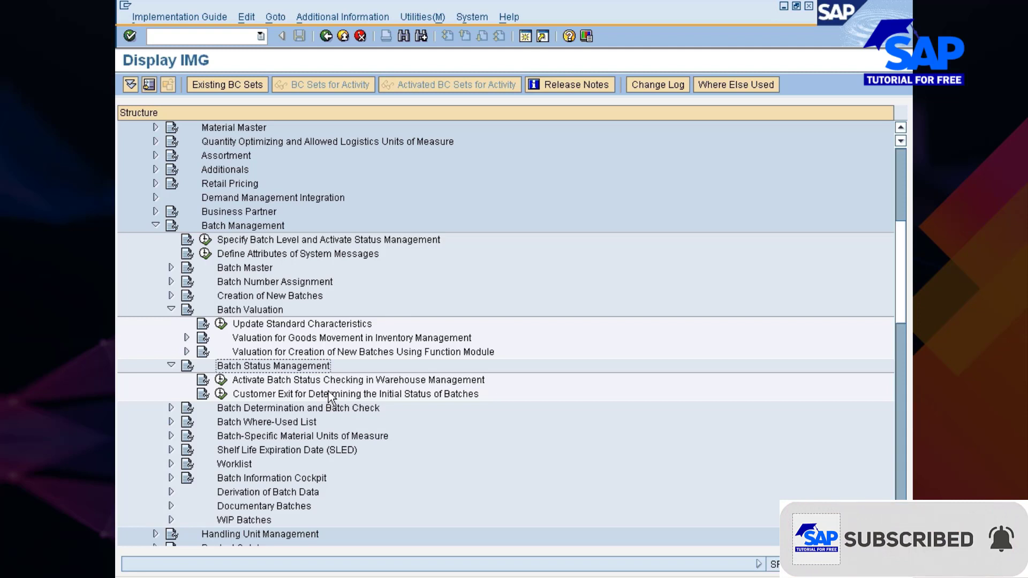
double_click(382, 395)
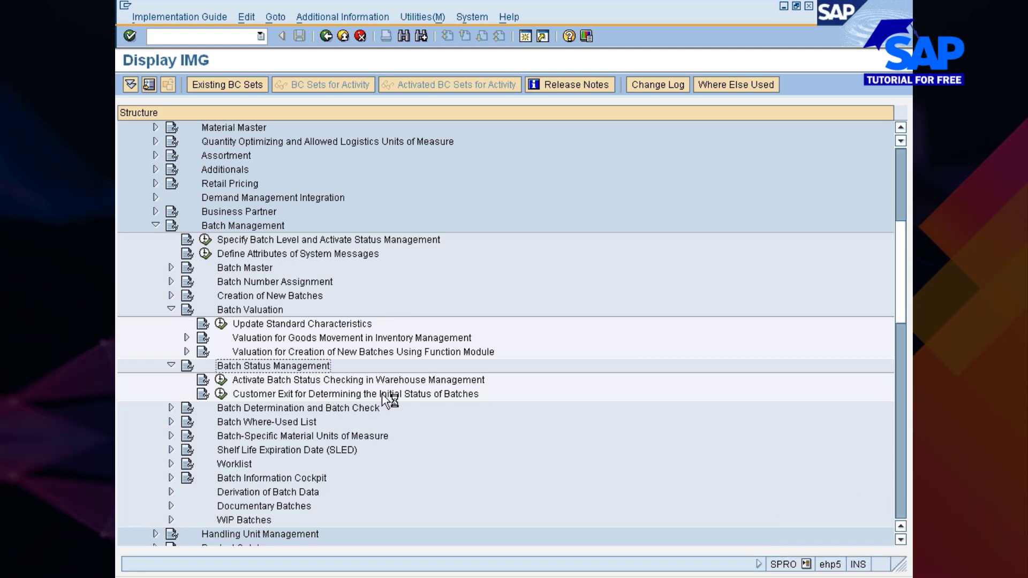
left_click(226, 379)
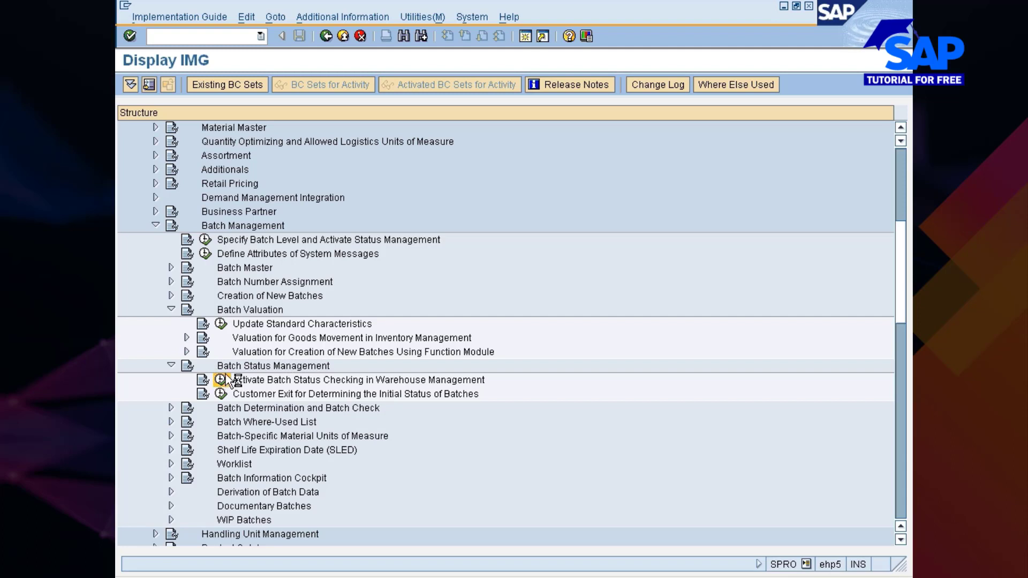
Switch to PowerPoint and show MM325_05.PPT, the chapter on Batch Status Management
left_click(557, 577)
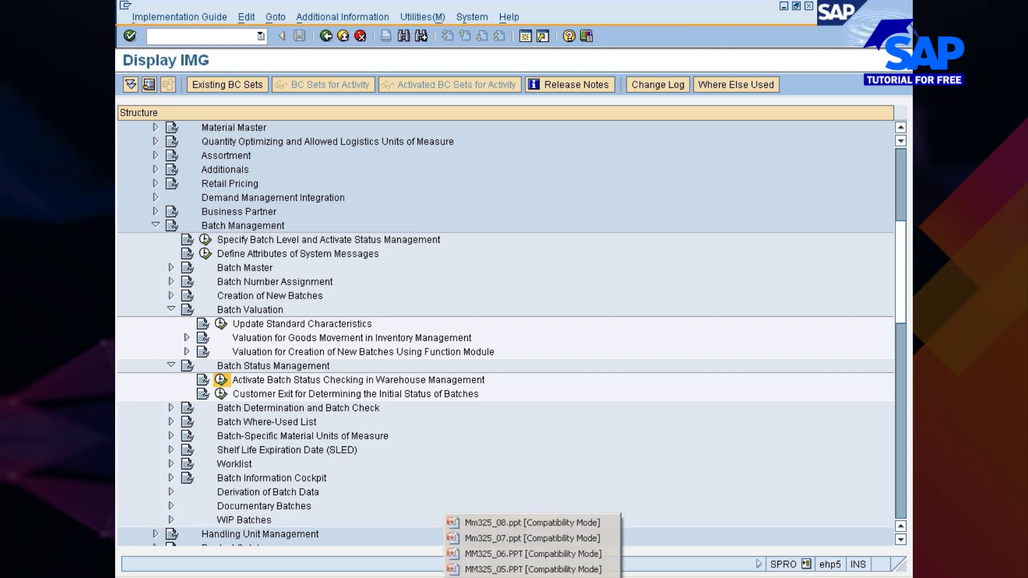
left_click(488, 562)
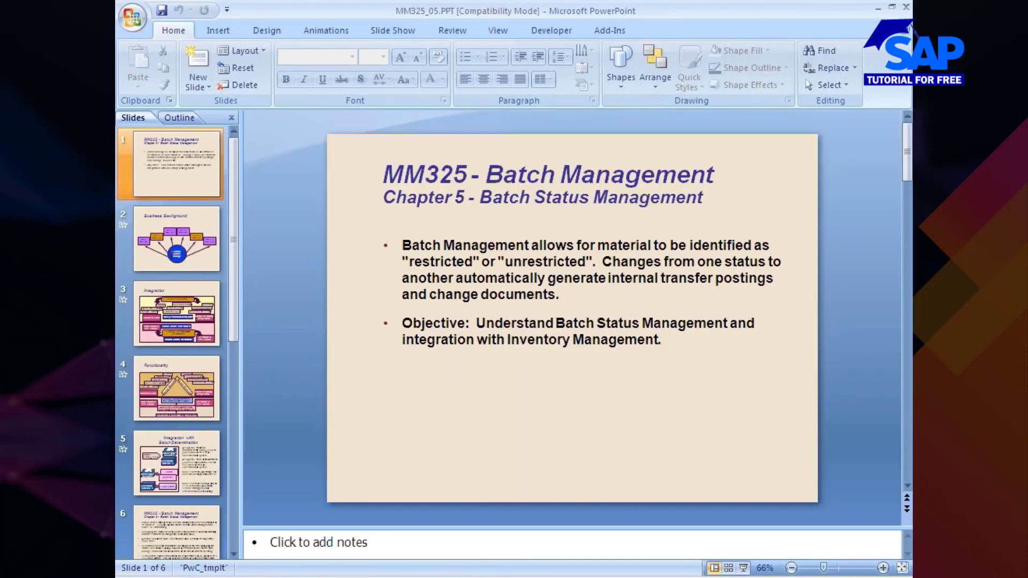
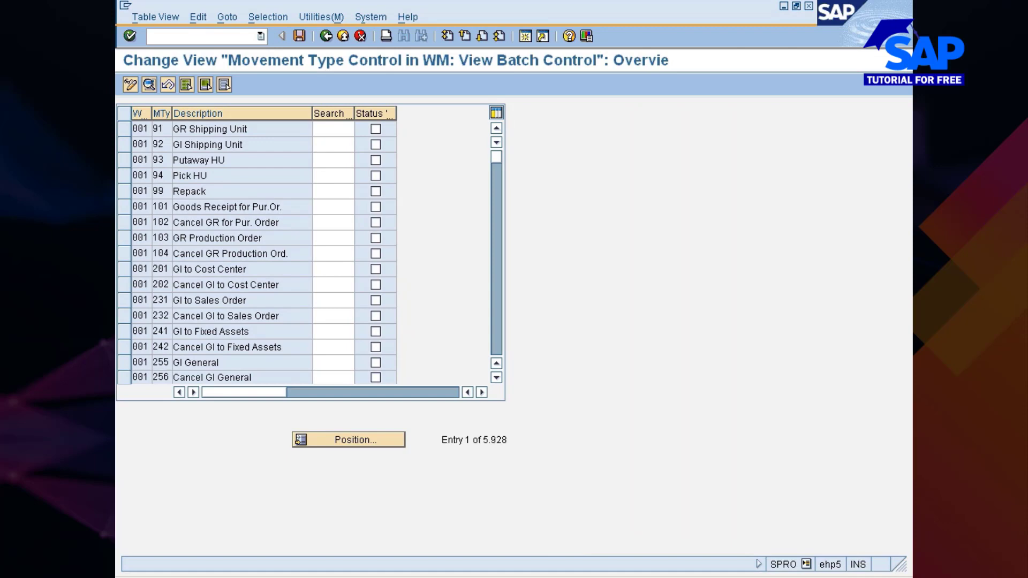
Reopen Activate Batch Status Checking in Warehouse Management, widen the warehouse number column to review the table, and return to the IMG
left_click(326, 37)
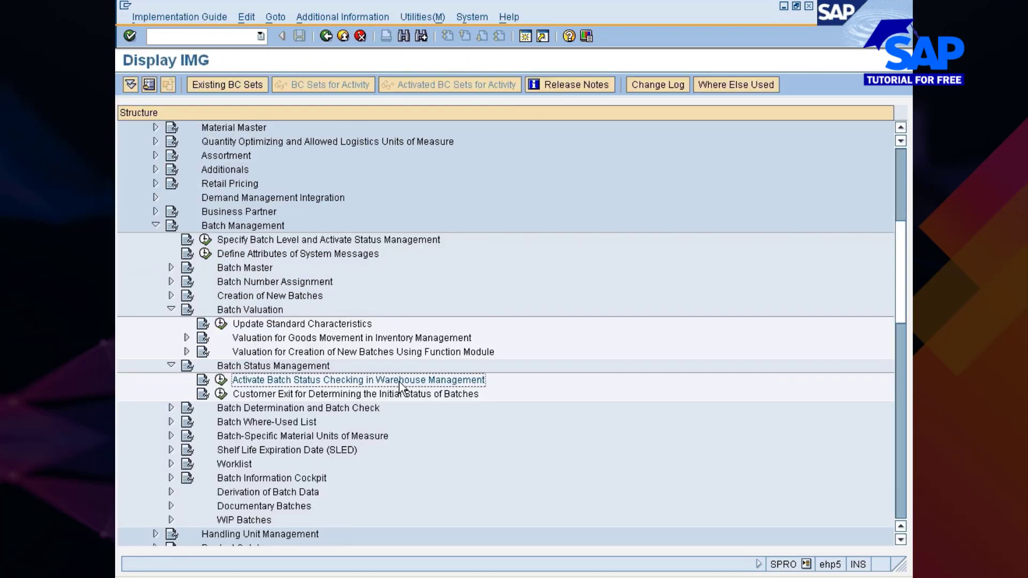
left_click(221, 380)
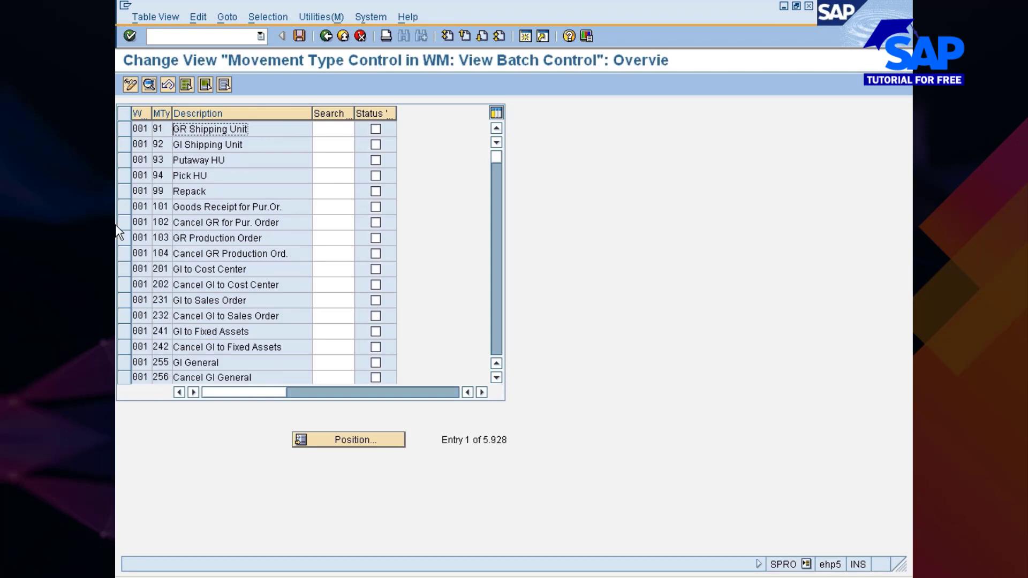
left_click_drag(152, 114, 169, 115)
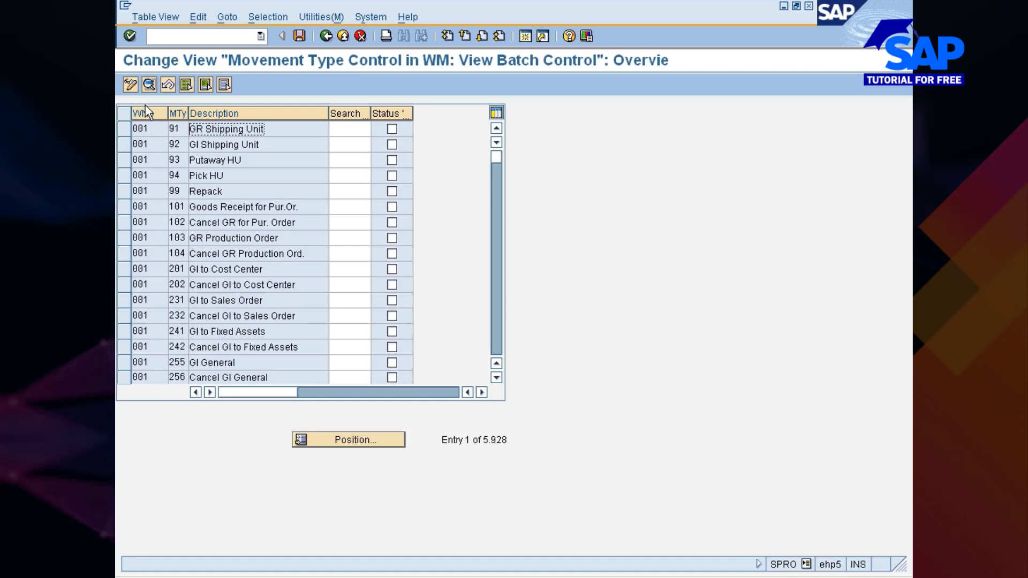
left_click(326, 35)
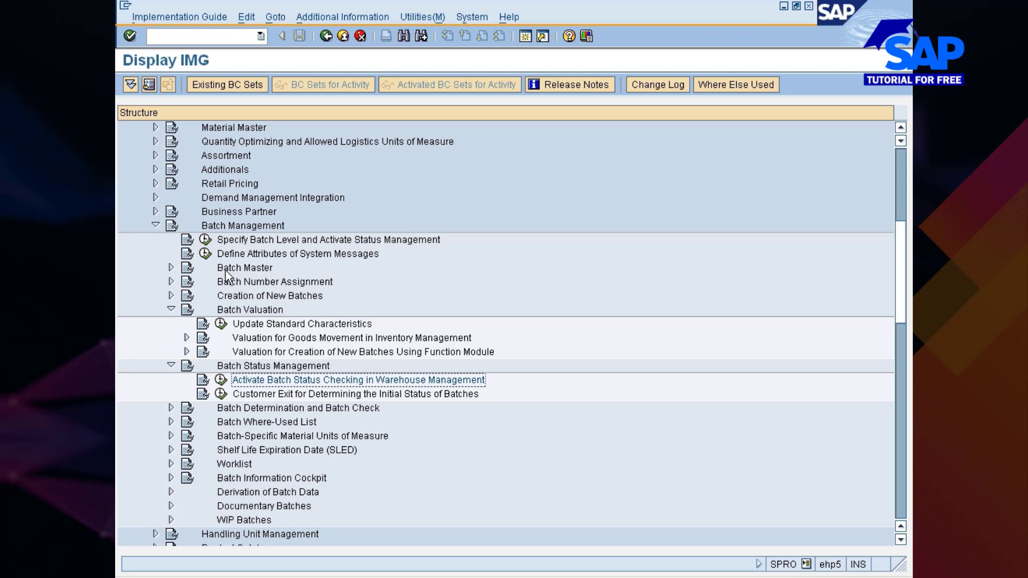
Expand Batch Master, Field Selection Batch Master and Batch Number Assignment under Batch Management to look over their activities
left_click(171, 268)
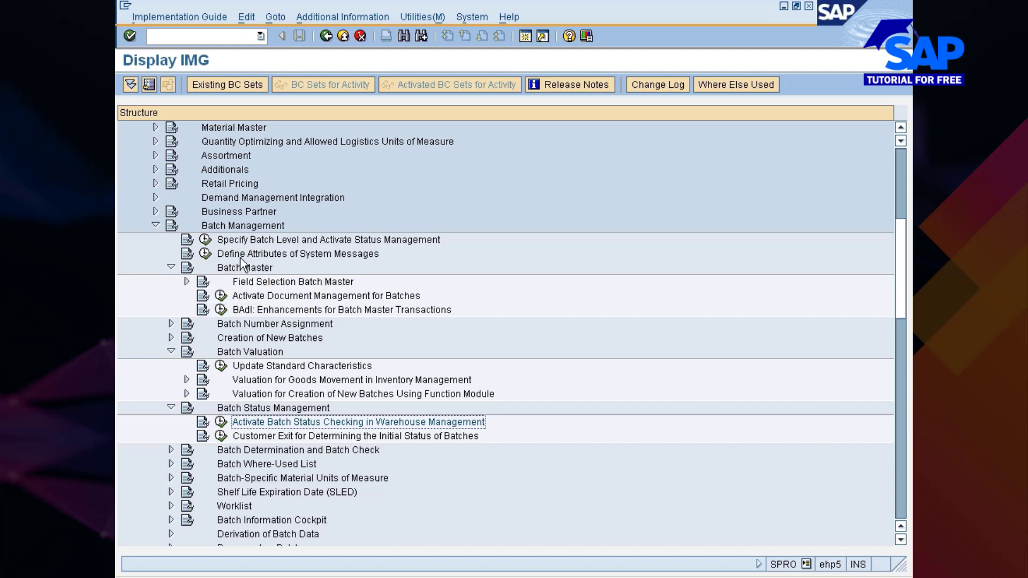
left_click(187, 282)
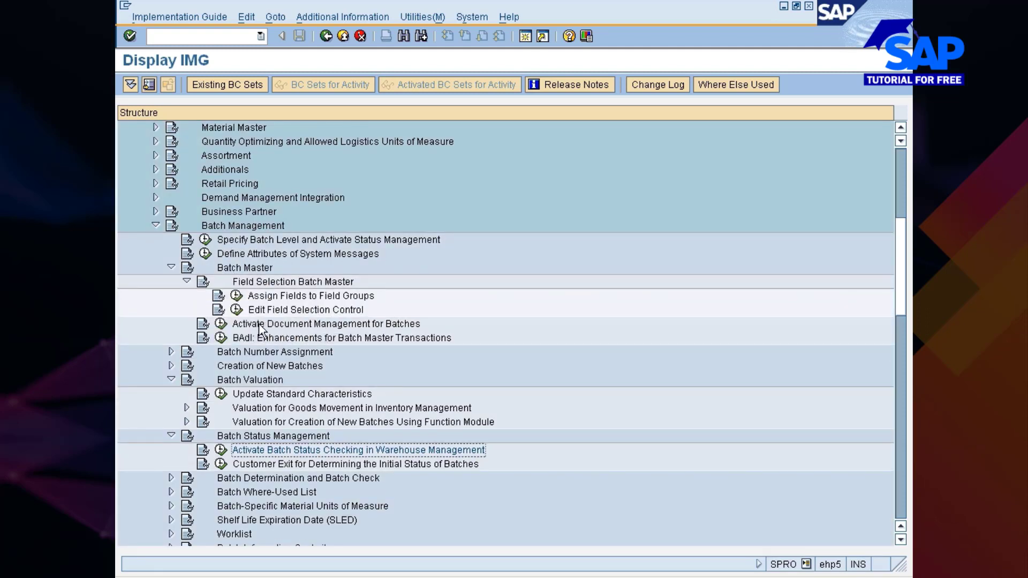
left_click(220, 352)
left_click(172, 351)
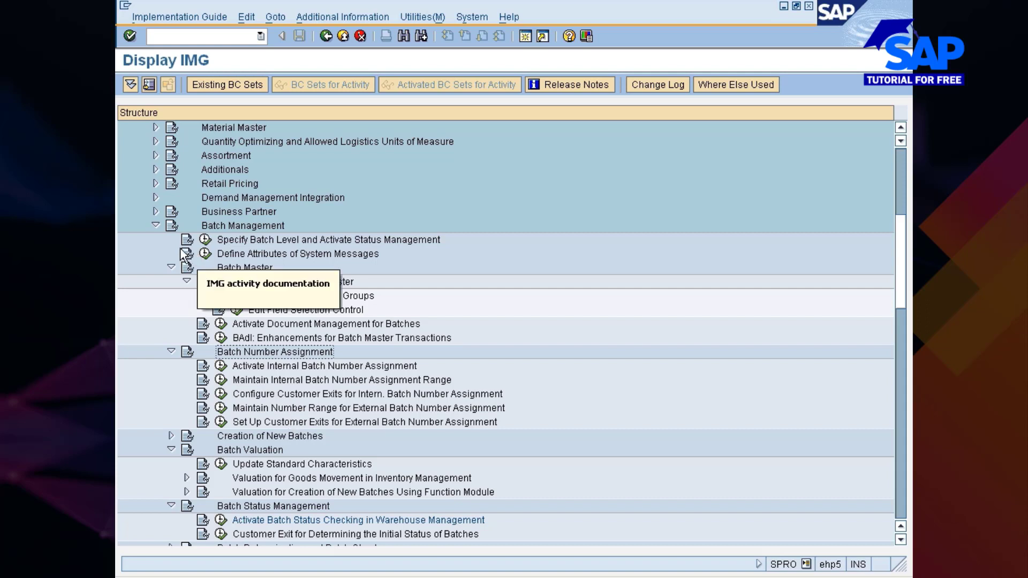
left_click(268, 255)
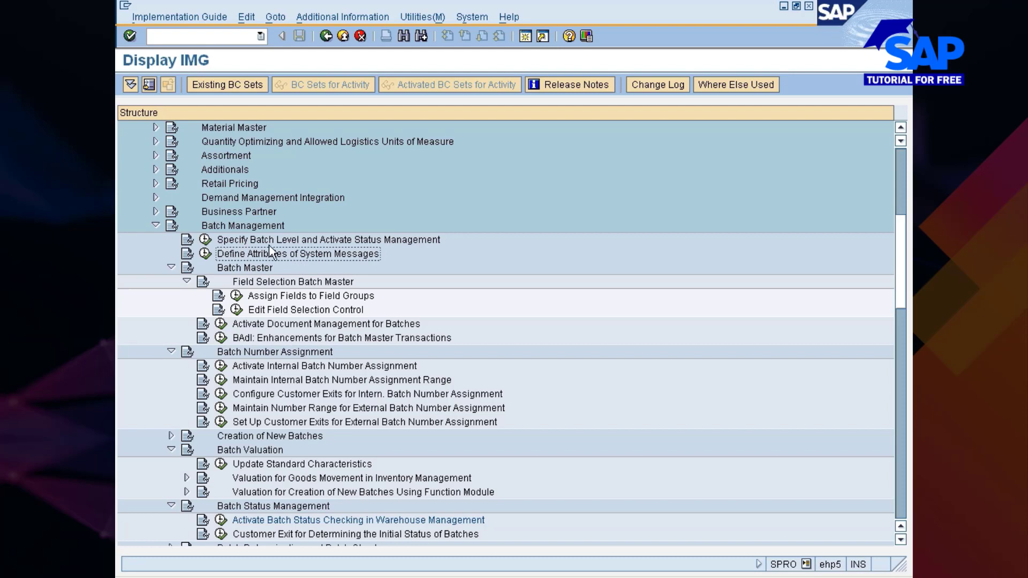
Check the initial status of a new batch for material type ZMRO in Specify Batch Level and Activate Status Management, and return to the IMG
left_click(205, 240)
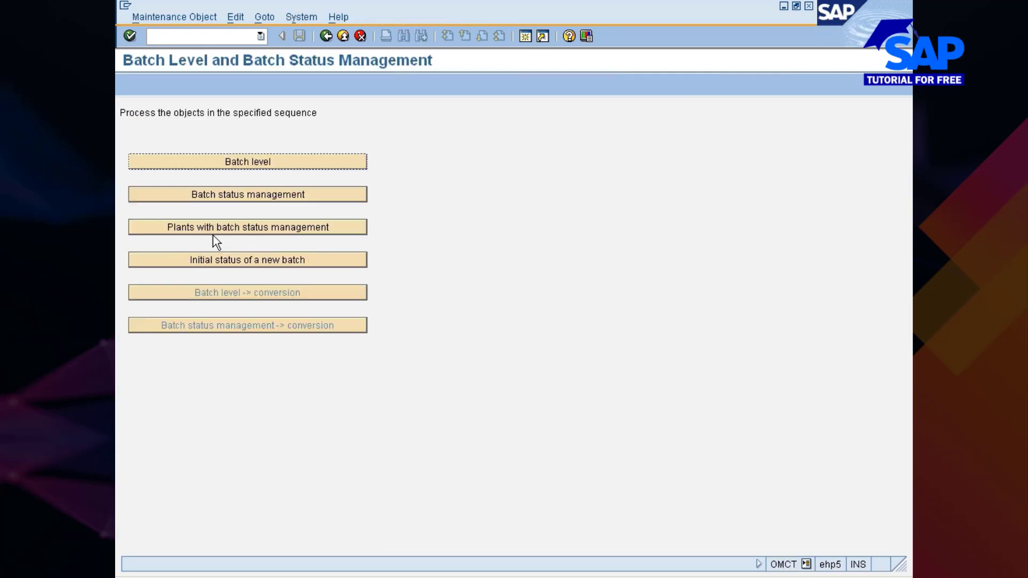
left_click(229, 262)
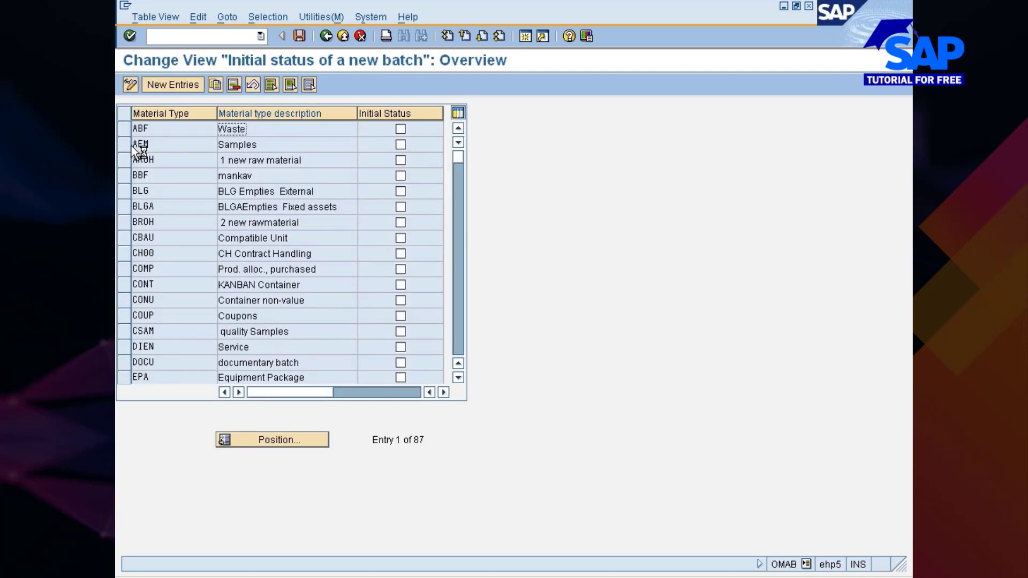
left_click(296, 436)
type("z")
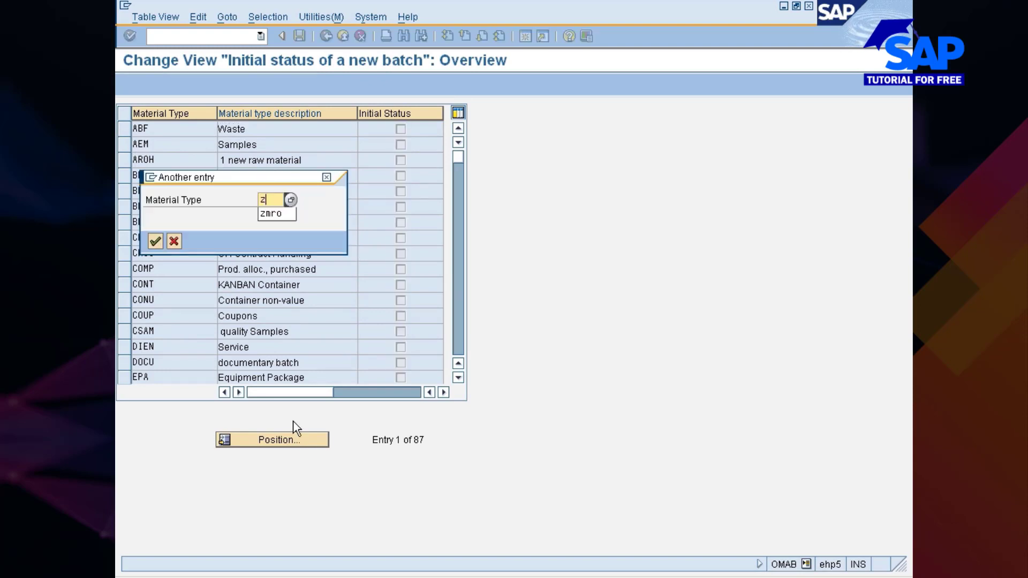
key("Down")
key("Return")
key("Return")
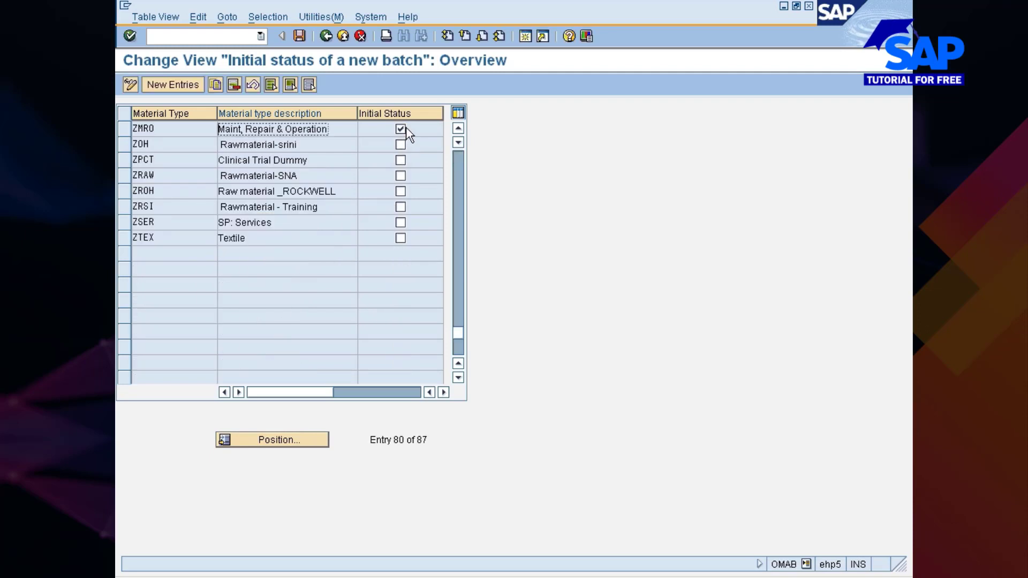
left_click(326, 36)
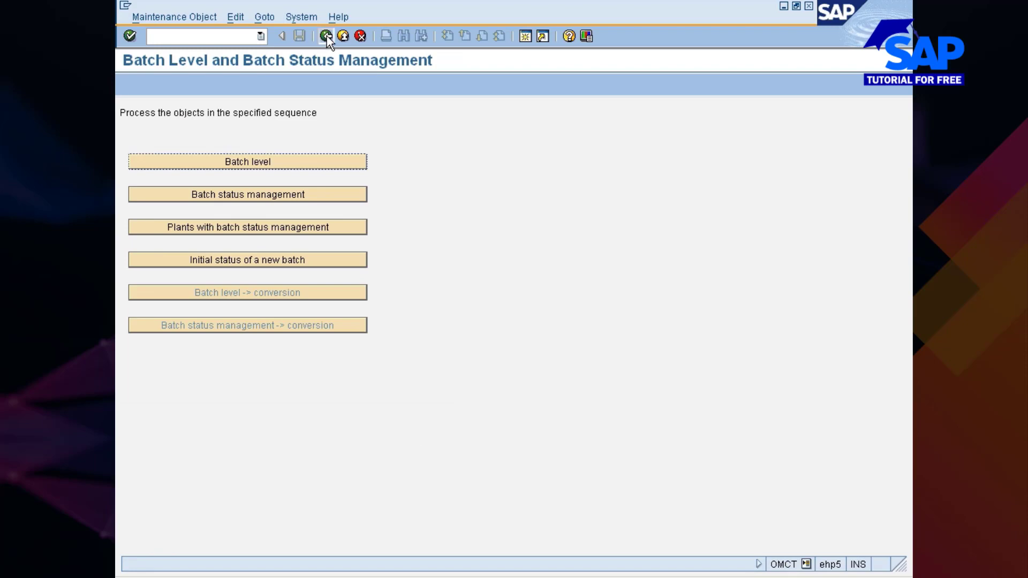
left_click(327, 37)
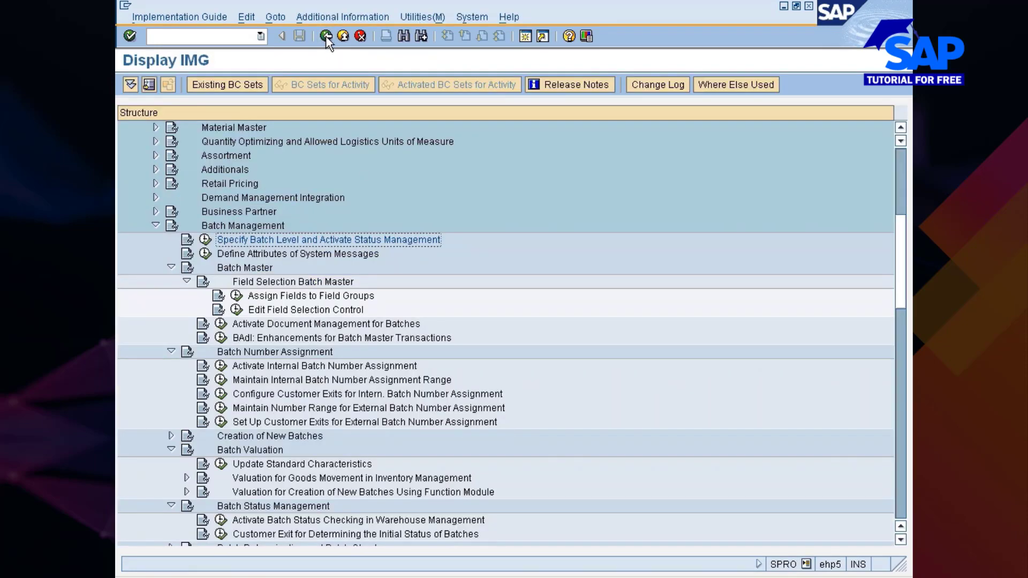
Reopen Specify Batch Level and Activate Status Management, check the plants with batch status management from plant 777C, and return to the IMG
left_click(205, 241)
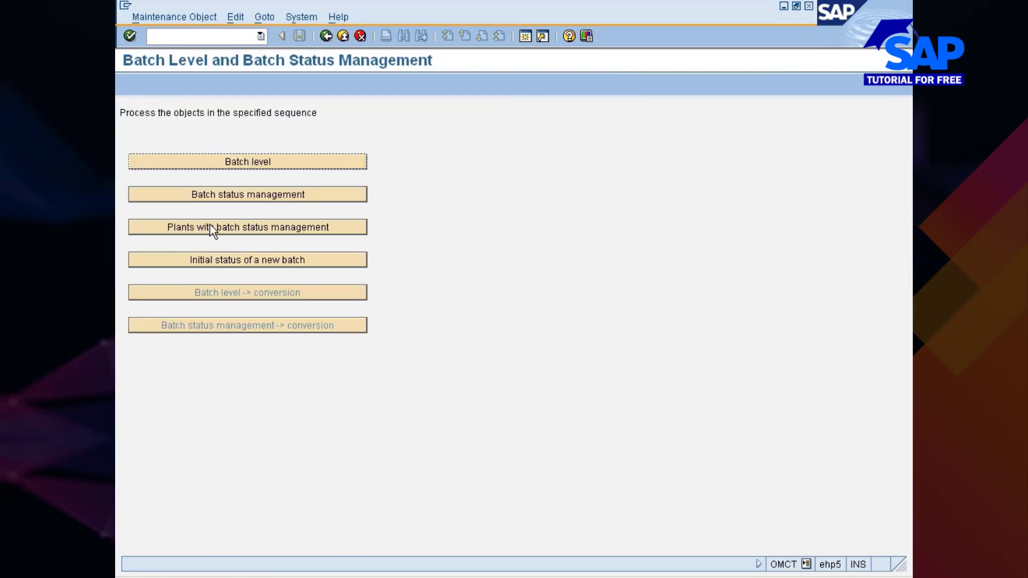
left_click(214, 222)
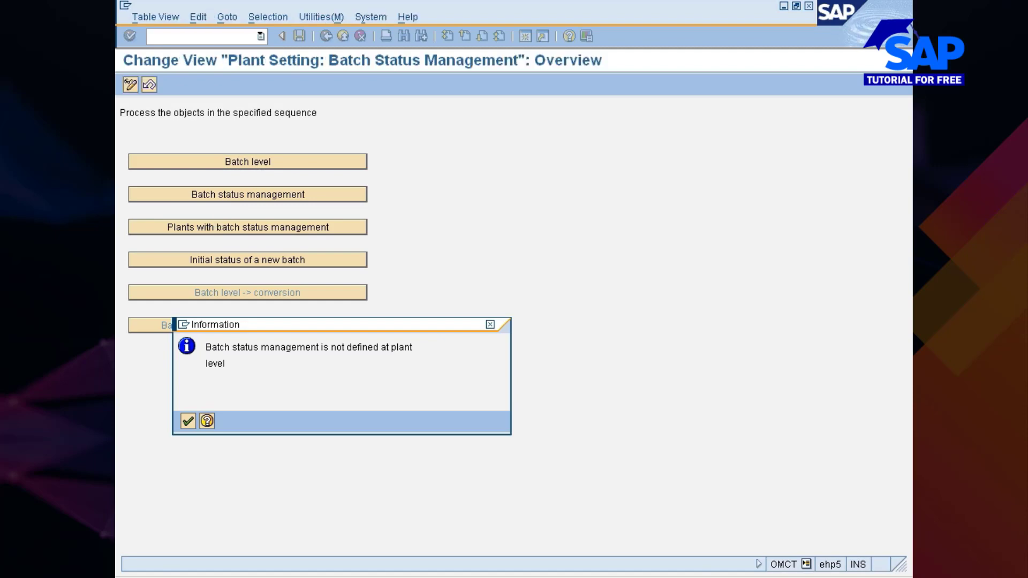
left_click(305, 440)
type("77")
key("Down")
key("Return")
key("Return")
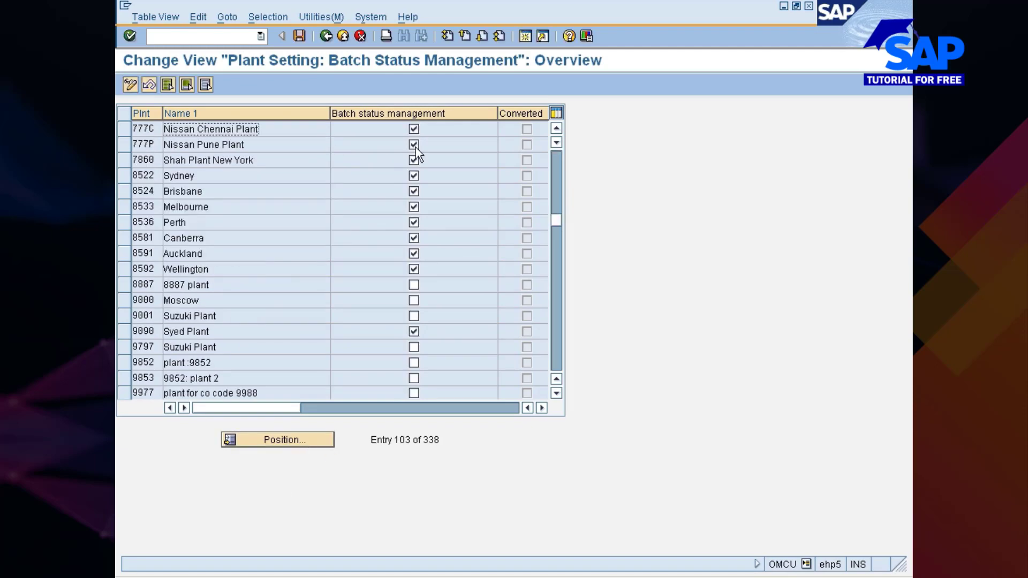
left_click(326, 36)
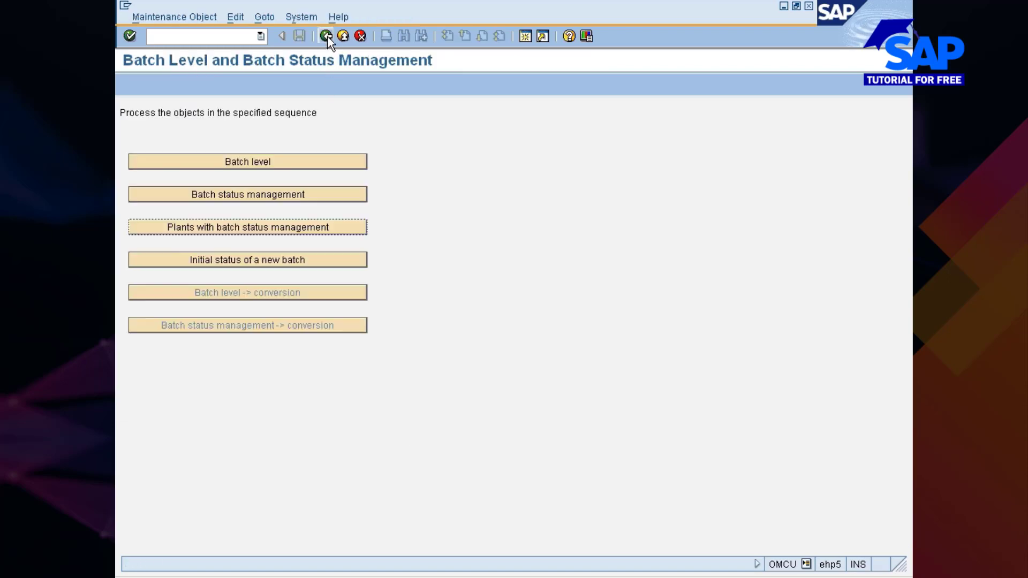
left_click(327, 36)
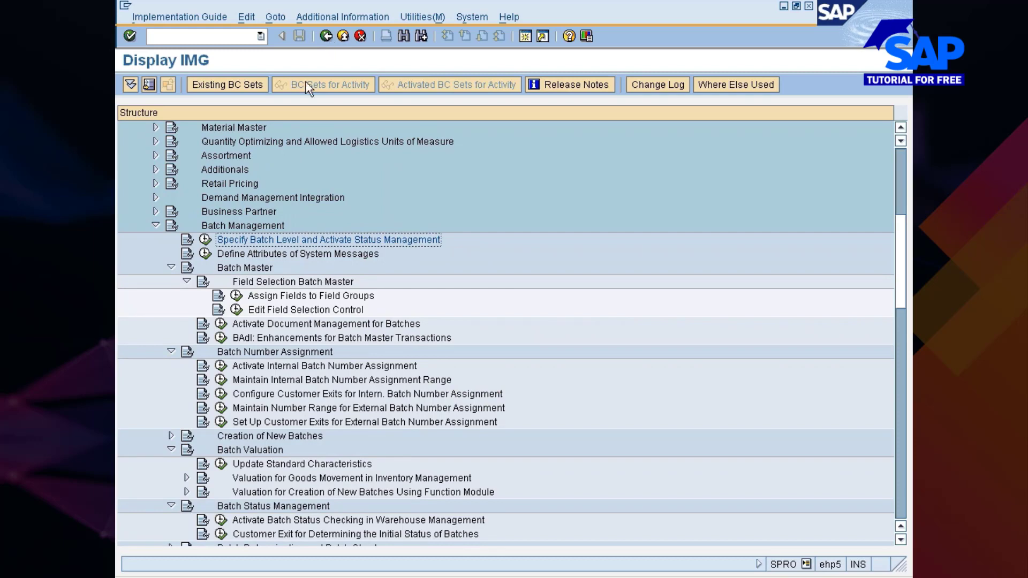
Collapse the Batch Status Management, Batch Valuation, Batch Number Assignment and Batch Master nodes
scroll(252, 241, "down", 4)
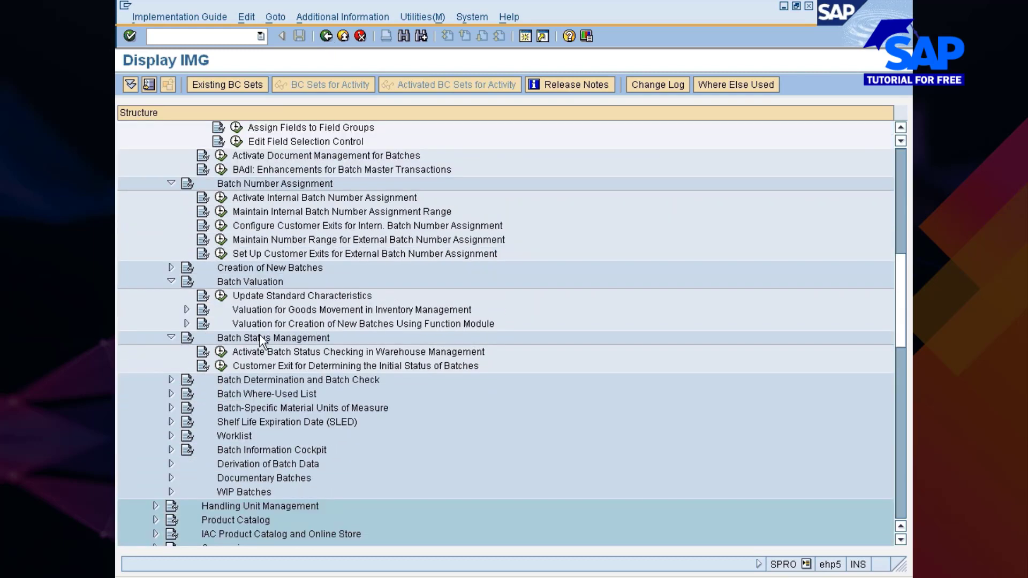
left_click(278, 341)
left_click(430, 354)
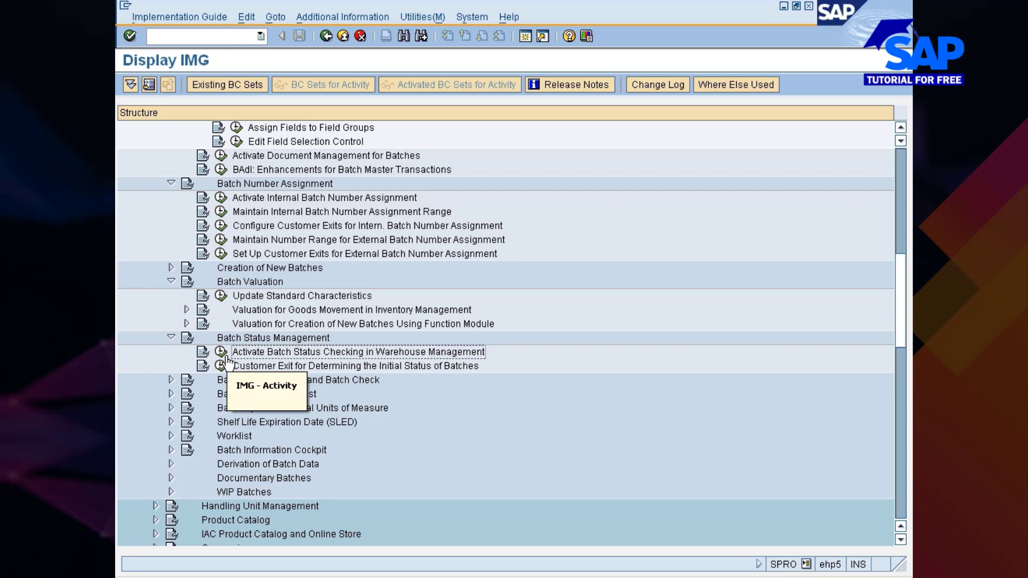
left_click(171, 338)
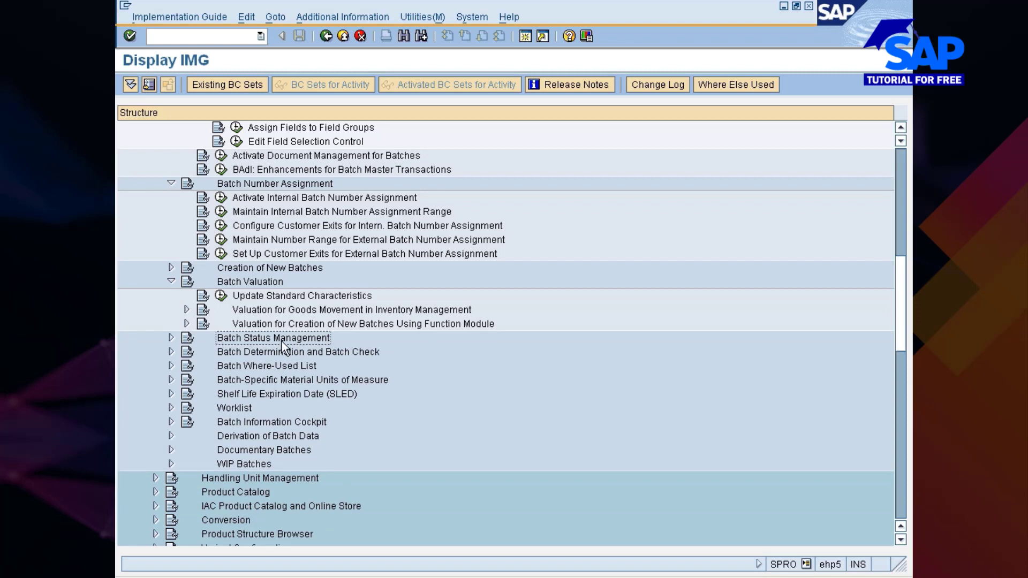
left_click(171, 282)
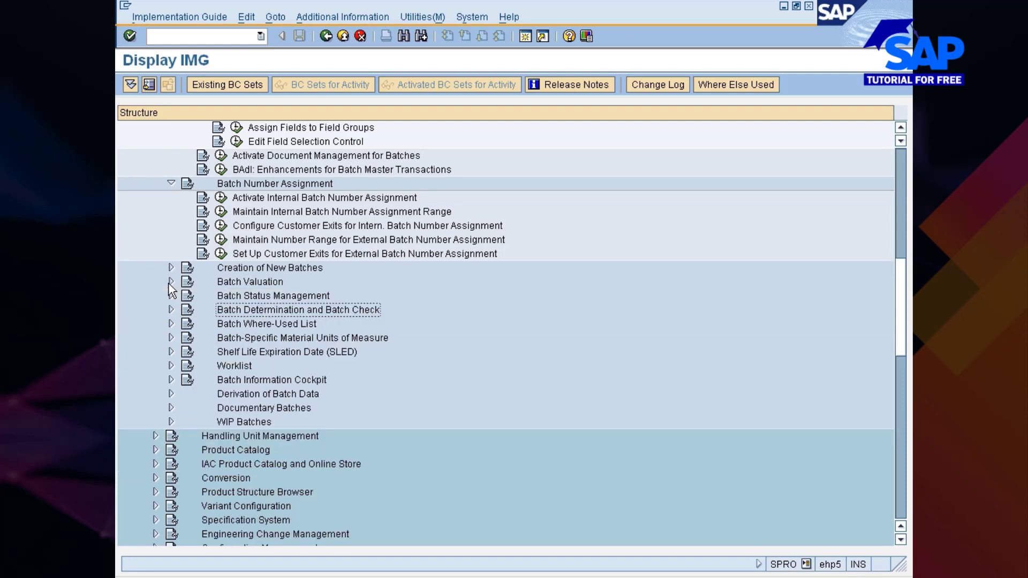
left_click(171, 184)
scroll(171, 190, "up", 3)
left_click(171, 198)
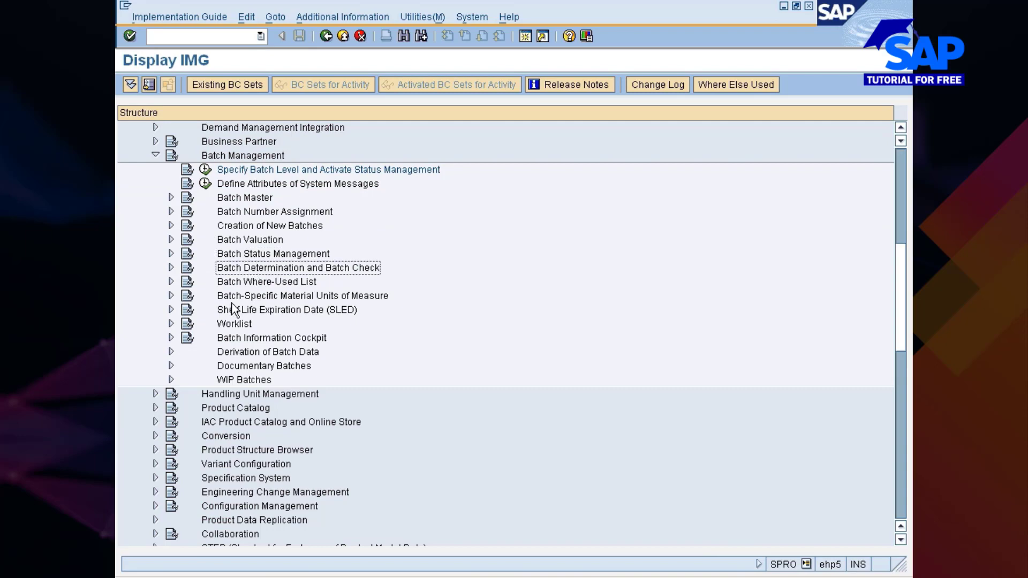
Switch to MM325_05.PPT in PowerPoint and read the Integration and Functionality slides on batch status
left_click(471, 577)
left_click(482, 569)
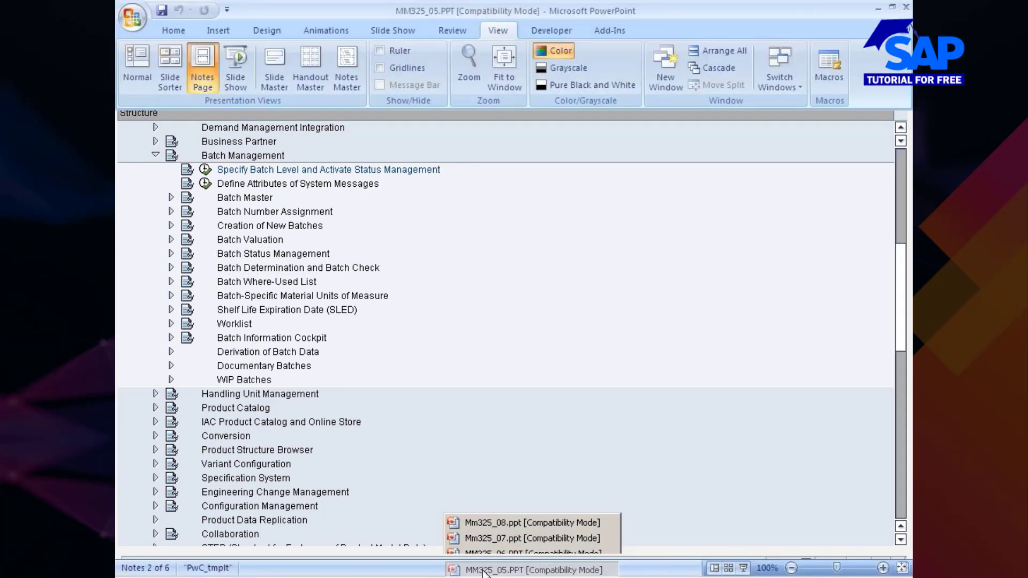
scroll(507, 321, "down", 3)
scroll(470, 453, "down", 5)
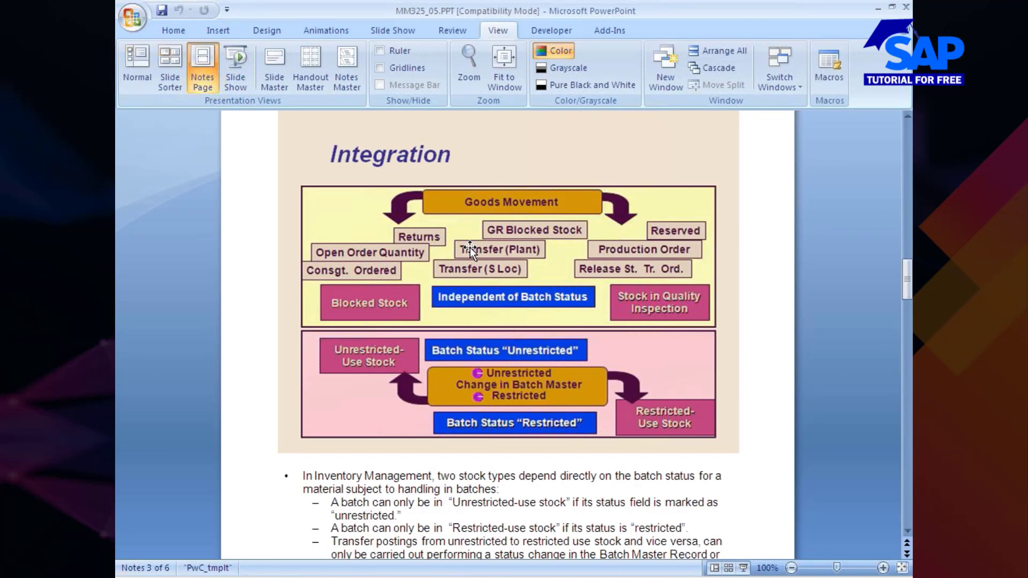
scroll(465, 282, "down", 5)
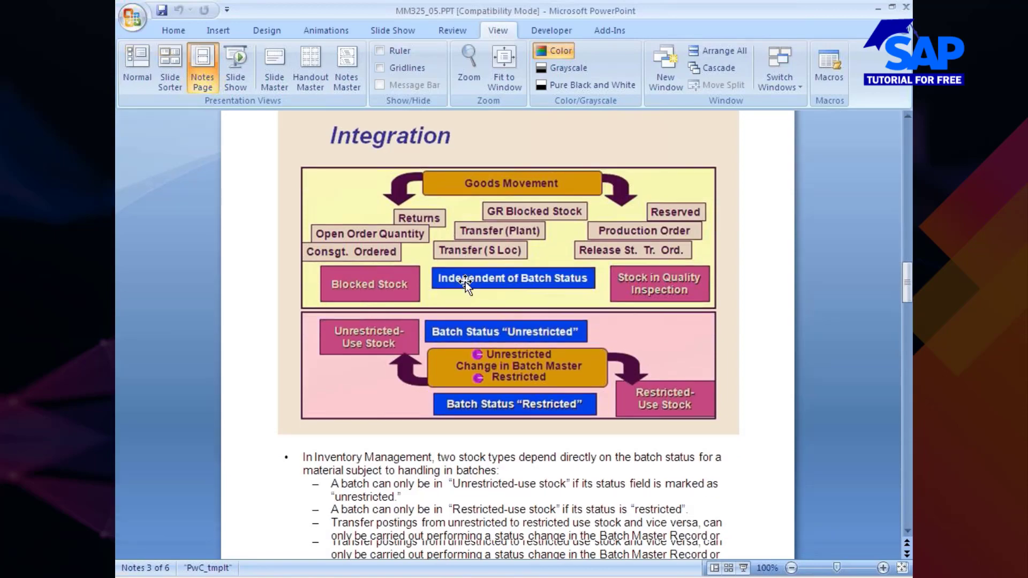
scroll(465, 284, "down", 10)
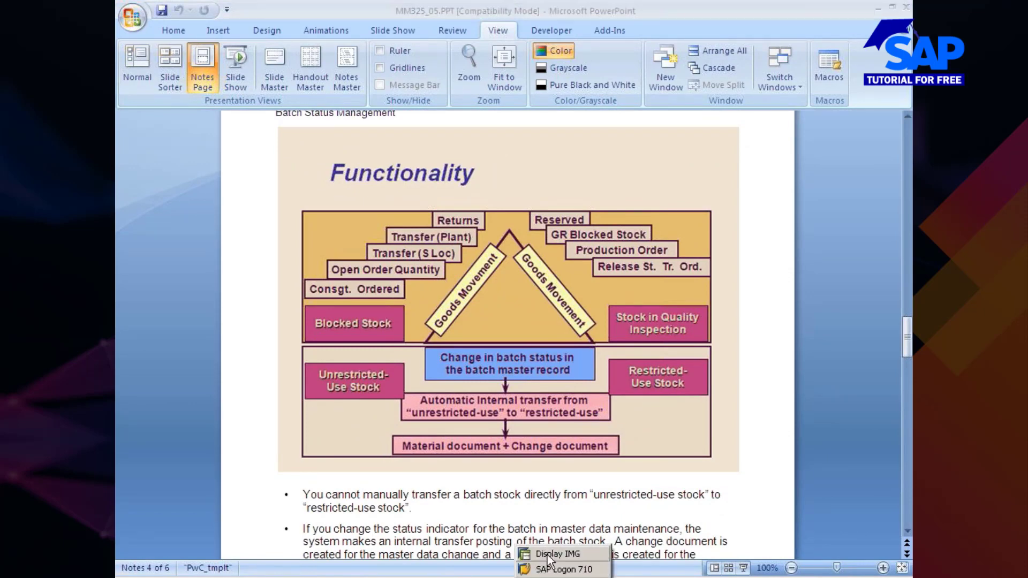
Switch back to the SAP Display IMG window, start SE16 in a new session and open the selection screen for table MARC
left_click(522, 554)
left_click(166, 36)
type("/ose16")
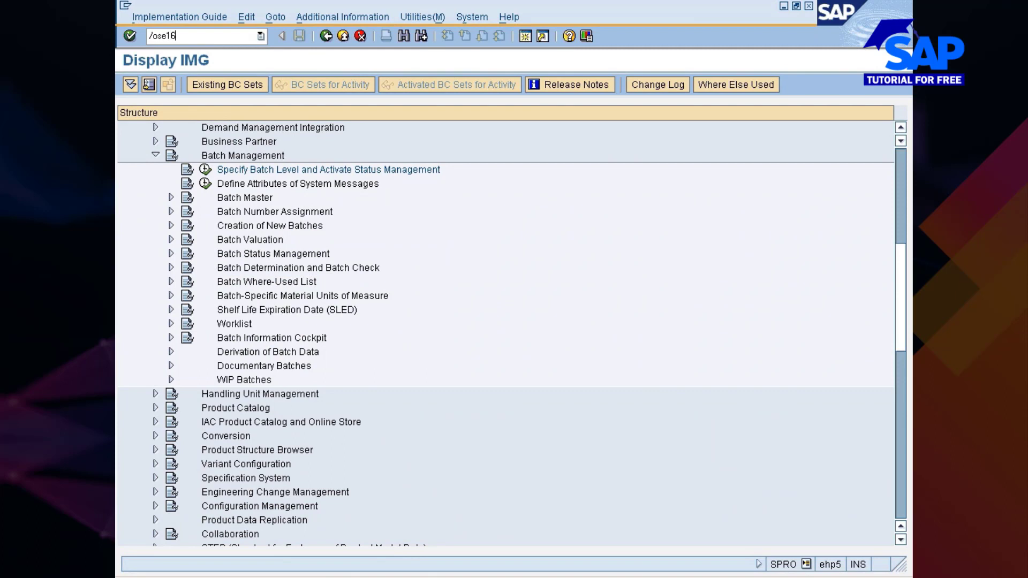
key("Return")
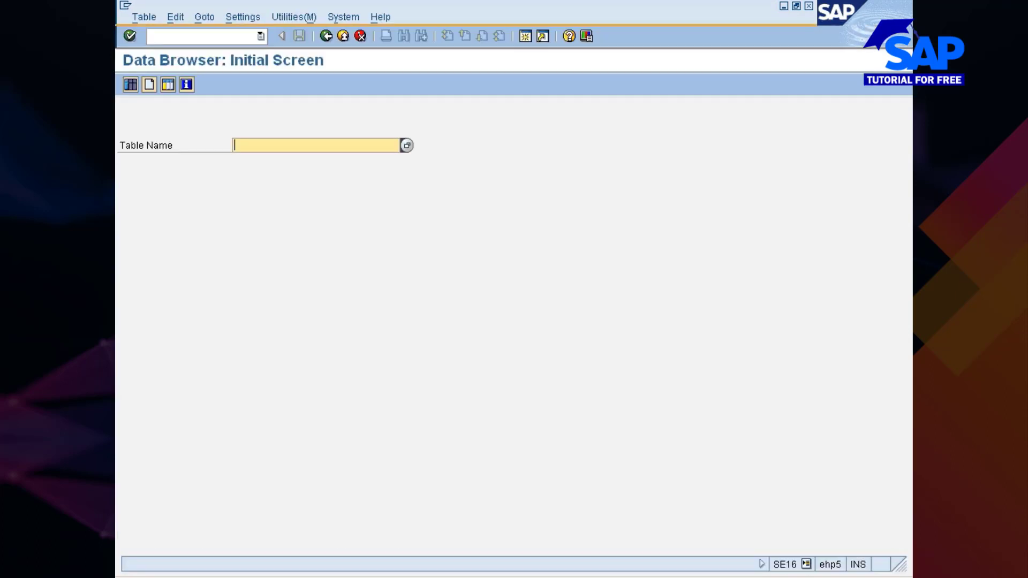
type("marc")
key("Return")
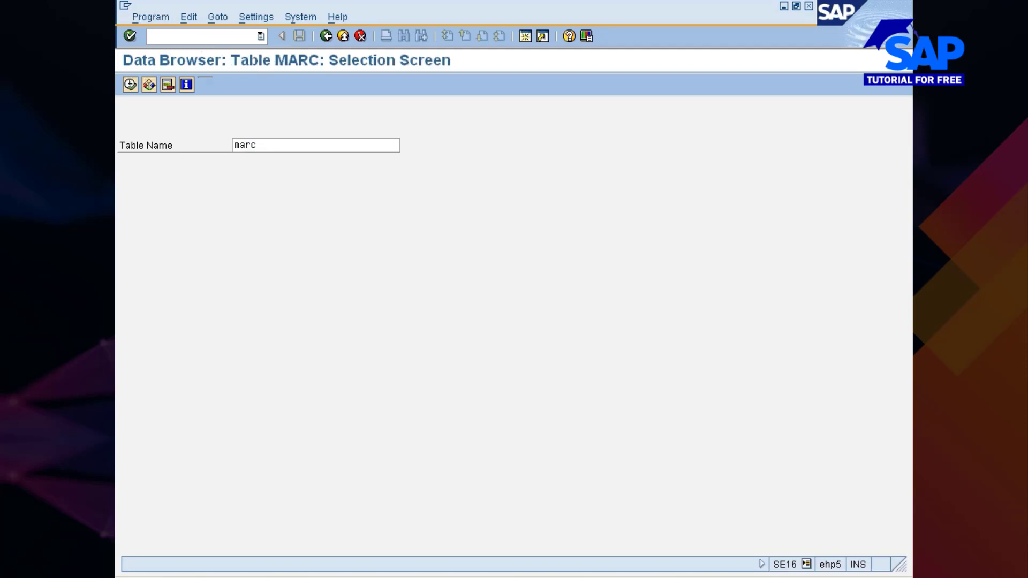
List the MARC entries for plant 777C
left_click(316, 146)
type("777c")
key("F8")
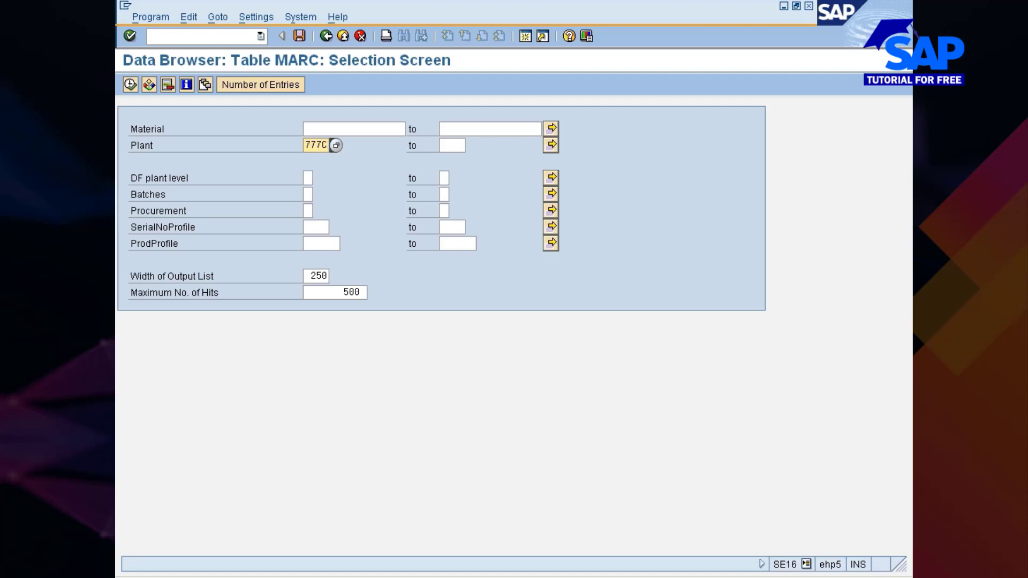
left_click(129, 84)
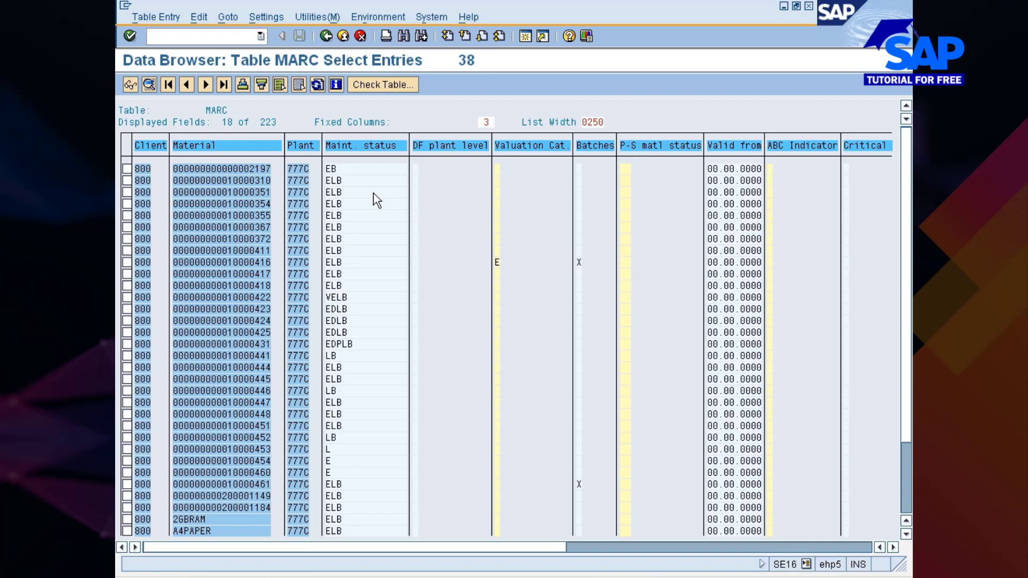
Look through the MARC entries and sort them by material in descending order
scroll(374, 192, "down", 2)
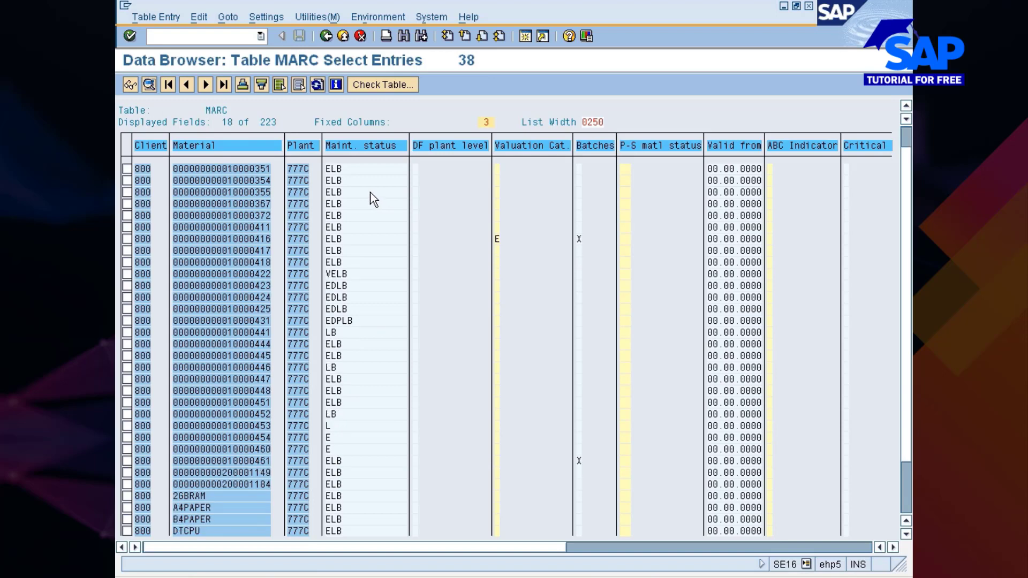
scroll(229, 462, "down", 5)
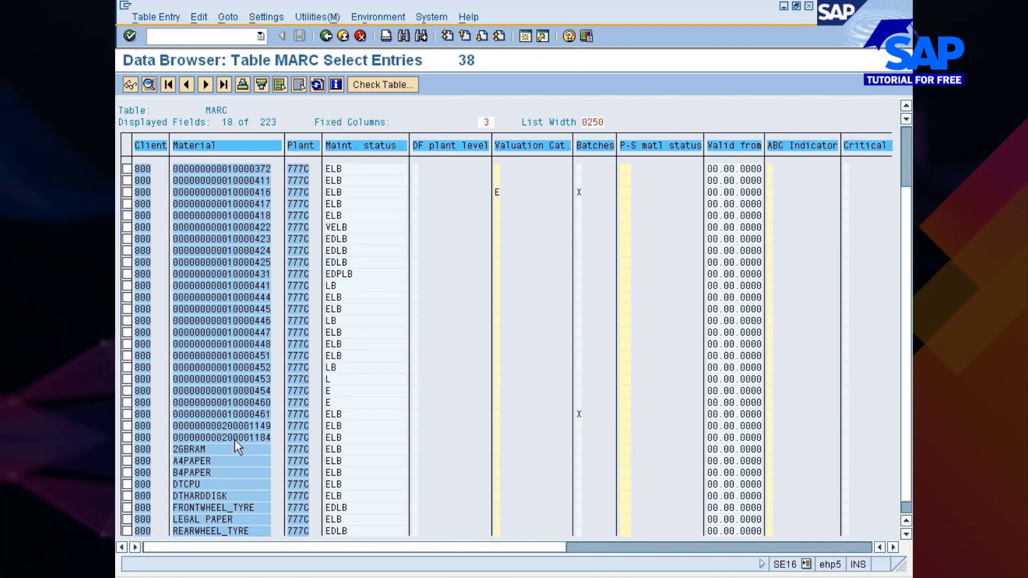
scroll(235, 438, "up", 2)
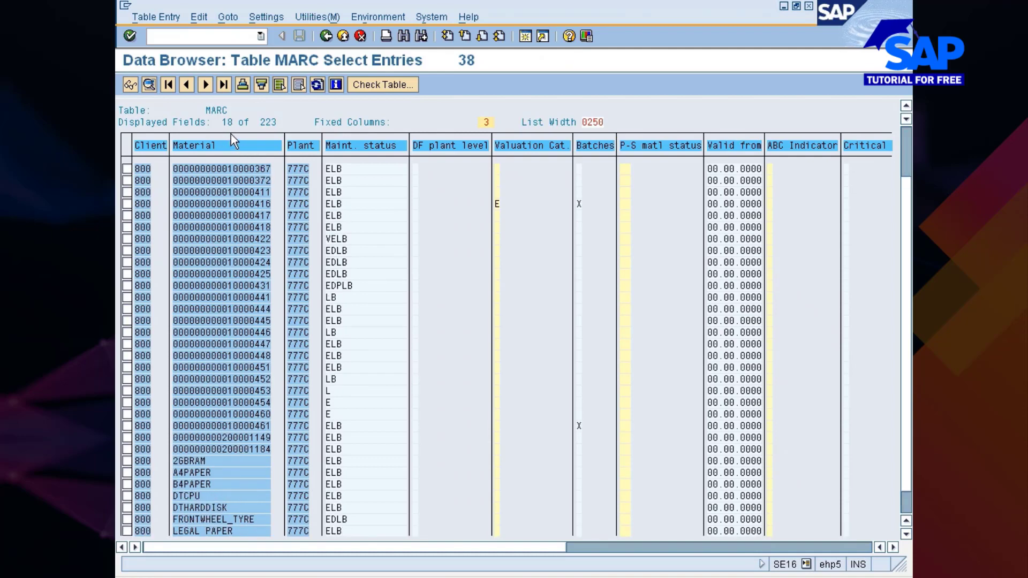
left_click(215, 146)
left_click(259, 84)
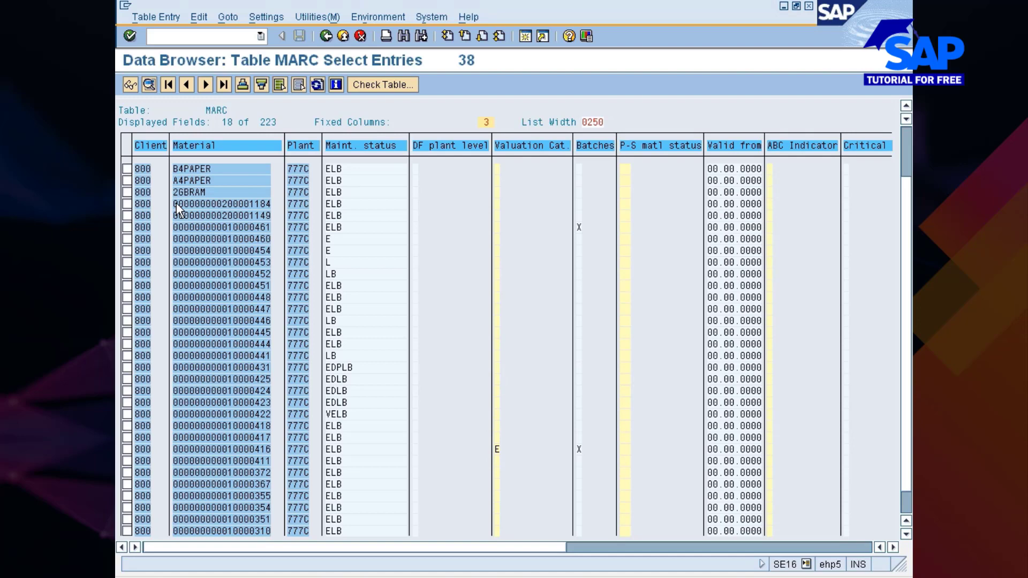
Copy the block of material numbers starting at 200001184 and return to the Data Browser initial screen
left_click_drag(176, 202, 275, 345)
key("ctrl+c")
left_click(326, 37)
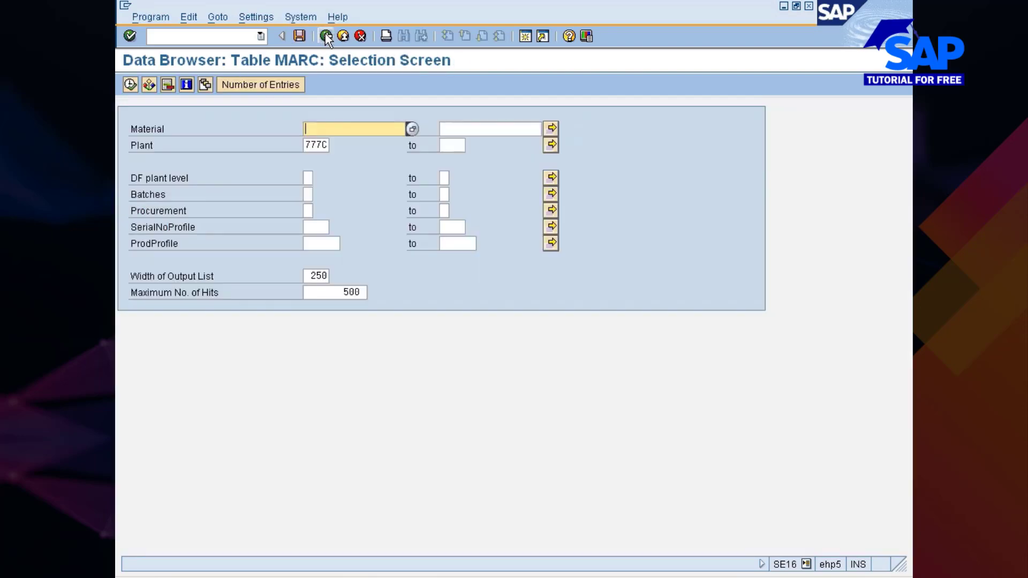
left_click(325, 37)
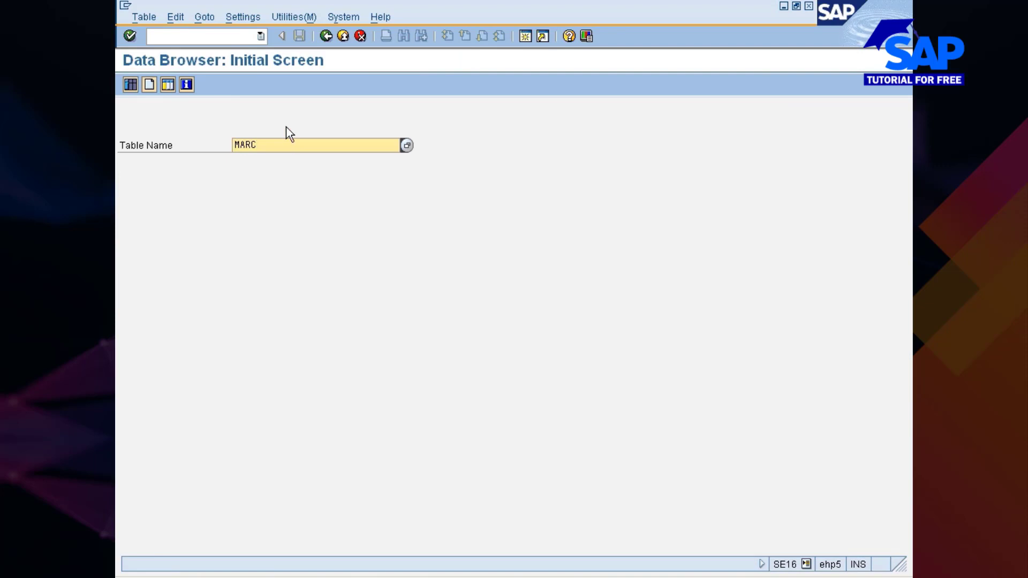
Open table MAKT in the Data Browser and list its entries for the copied block of material numbers
key("BackSpace")
key("BackSpace")
type("kt")
key("Return")
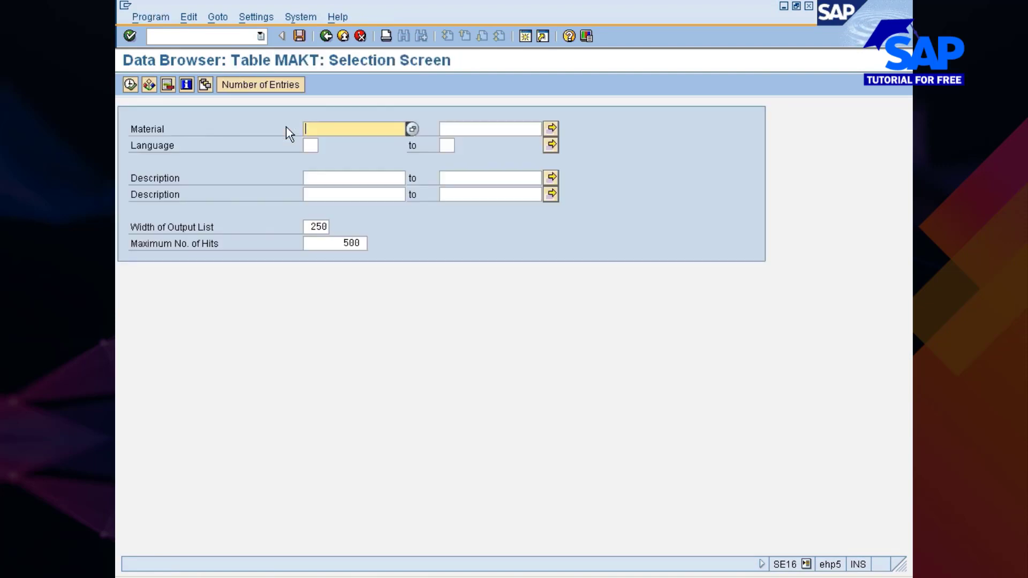
left_click(552, 128)
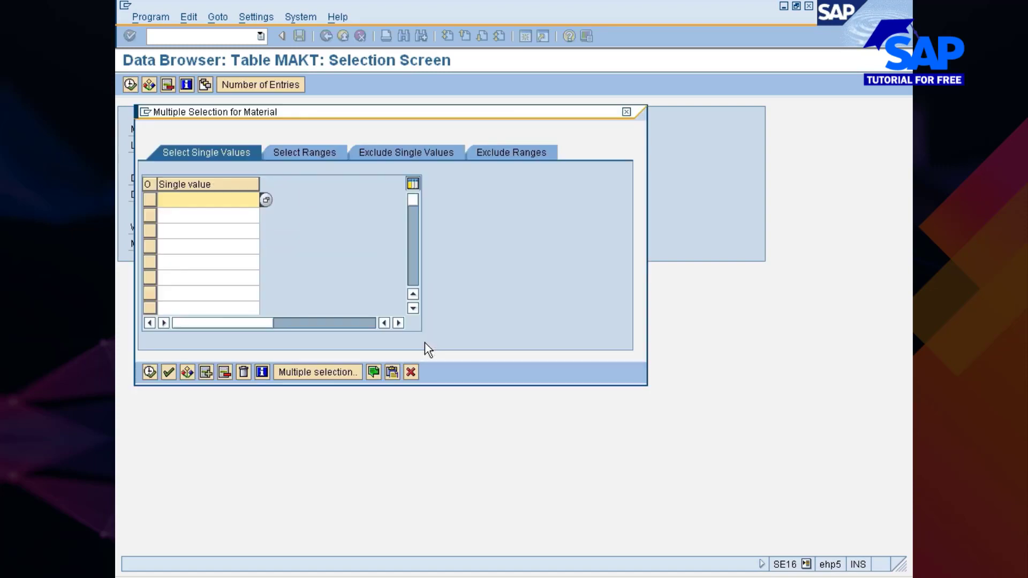
left_click(392, 372)
left_click(150, 372)
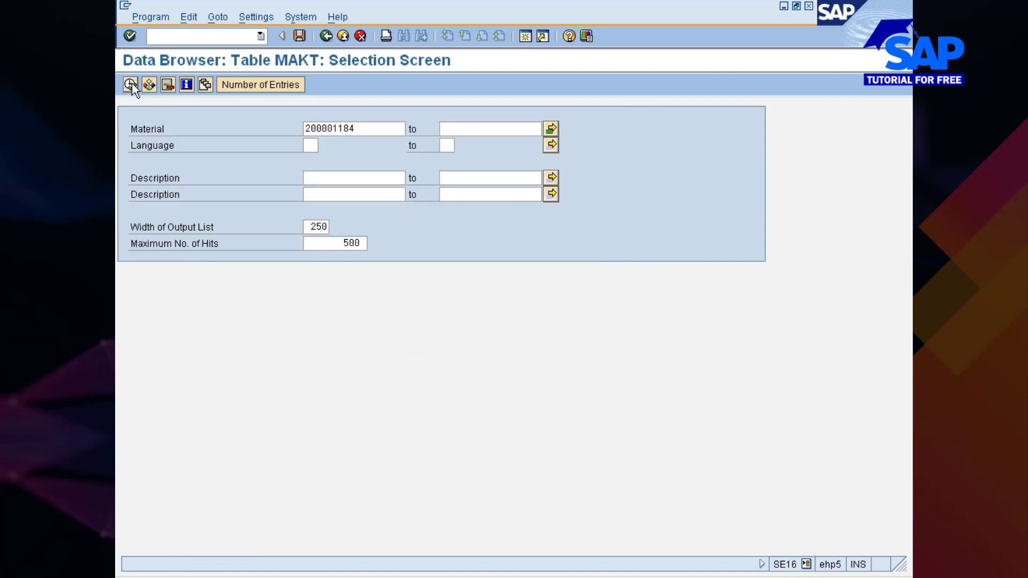
left_click(130, 84)
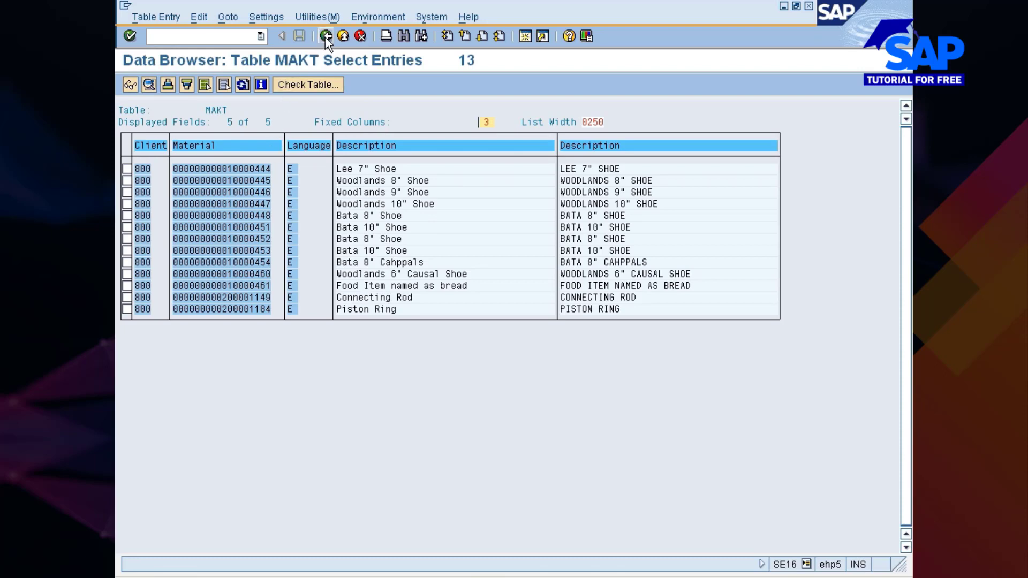
Open Create Material (MM01) in another session, pick material 10000423 from the input history and compare it with the MAKT list
left_click(151, 36)
type("/nse16")
key("Return")
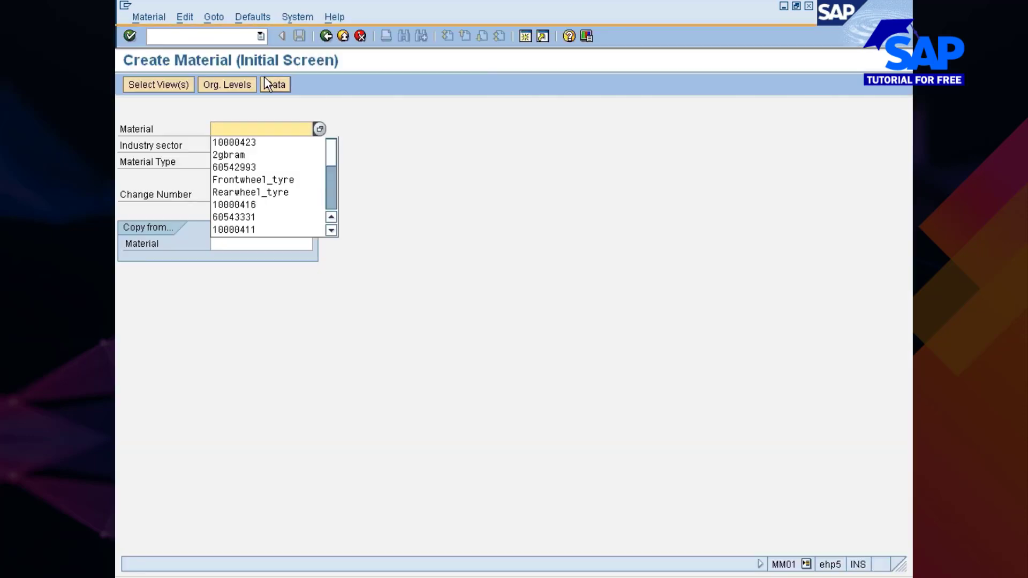
left_click(244, 143)
left_click(213, 129)
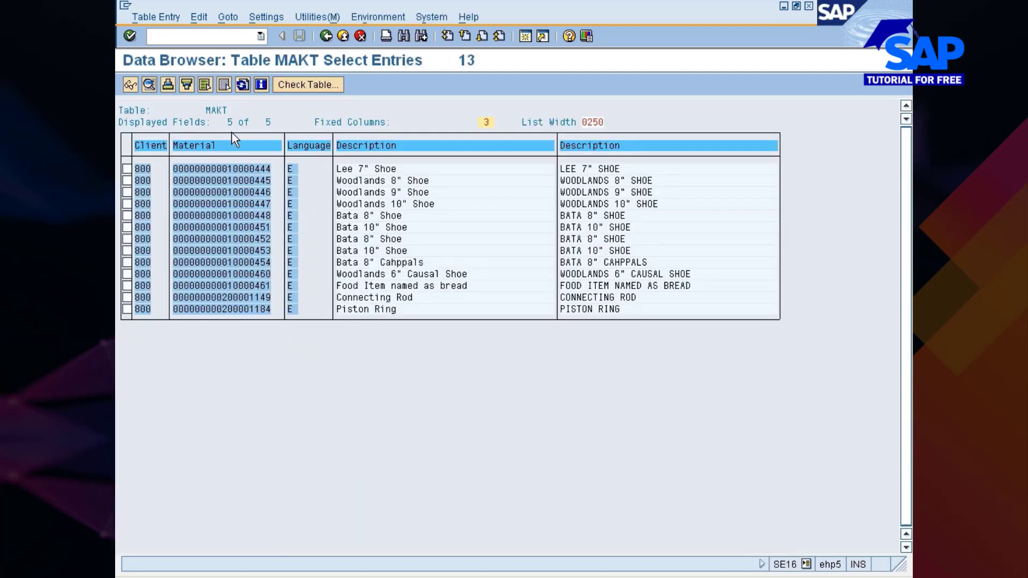
key("alt+Tab")
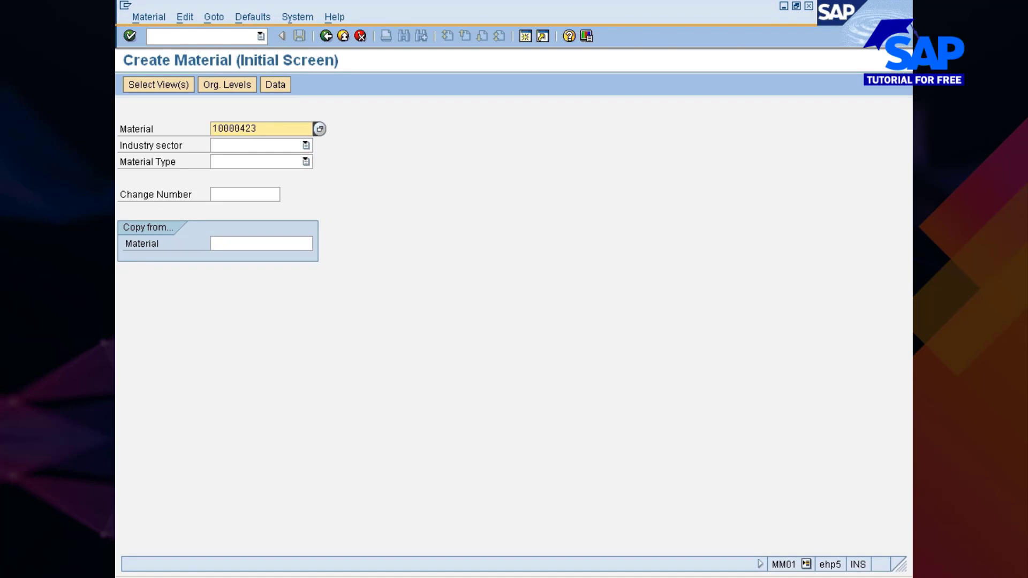
key("alt+Tab")
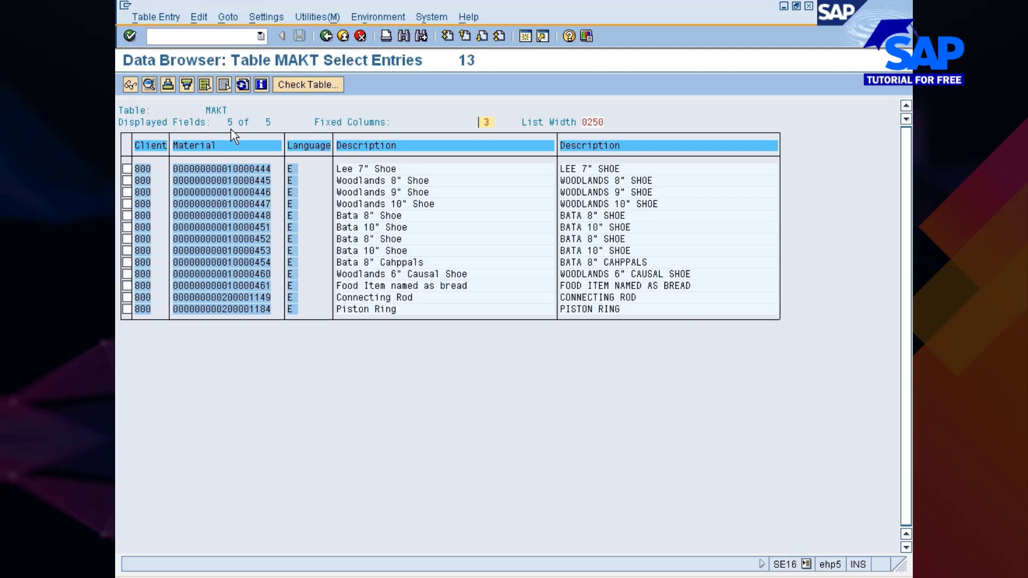
key("alt+Tab")
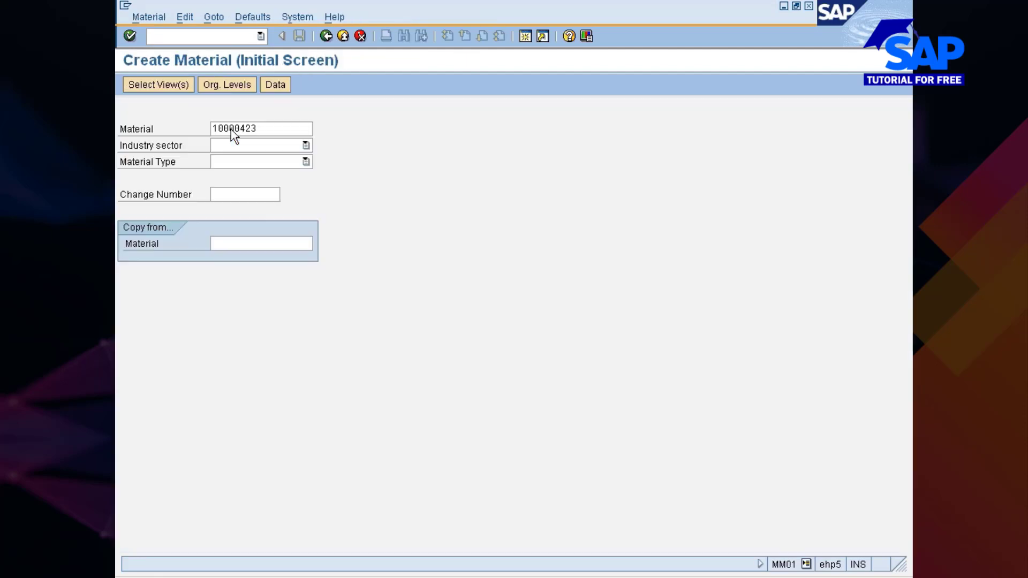
key("alt+Tab")
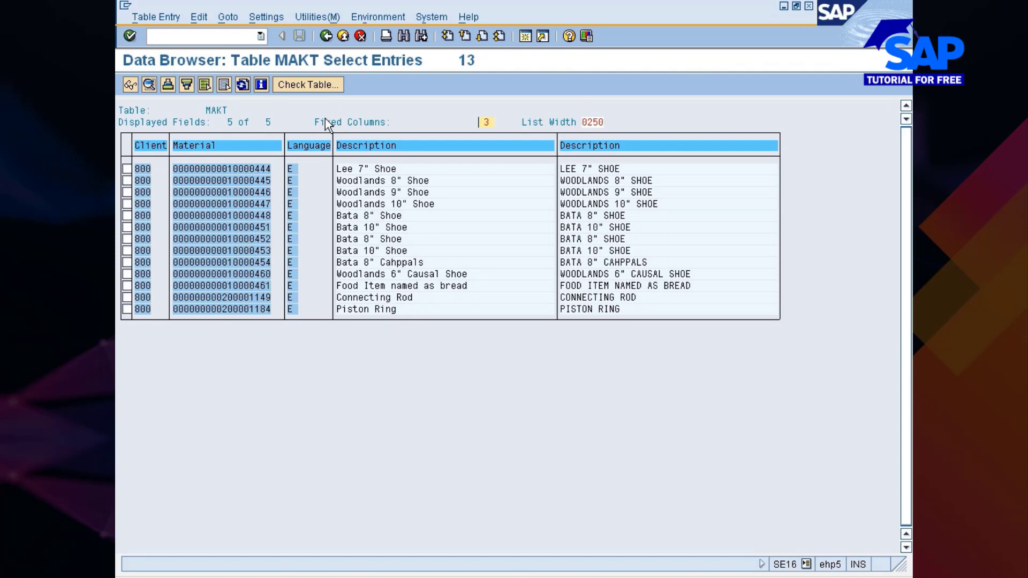
Return to the MAKT selection, replace the first material with 10000423 and list the entries again
left_click(327, 37)
double_click(378, 127)
type("10000423")
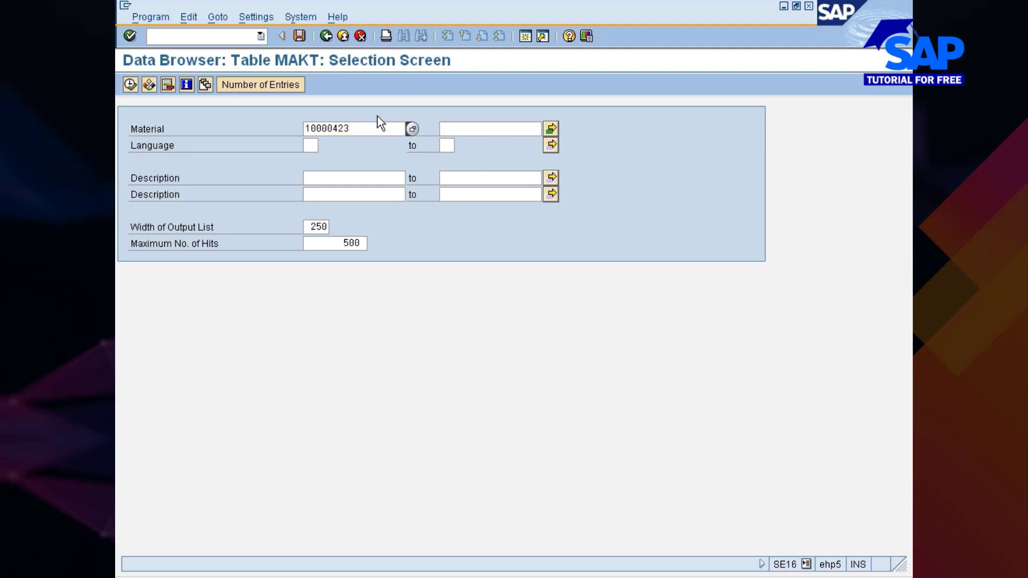
left_click(130, 84)
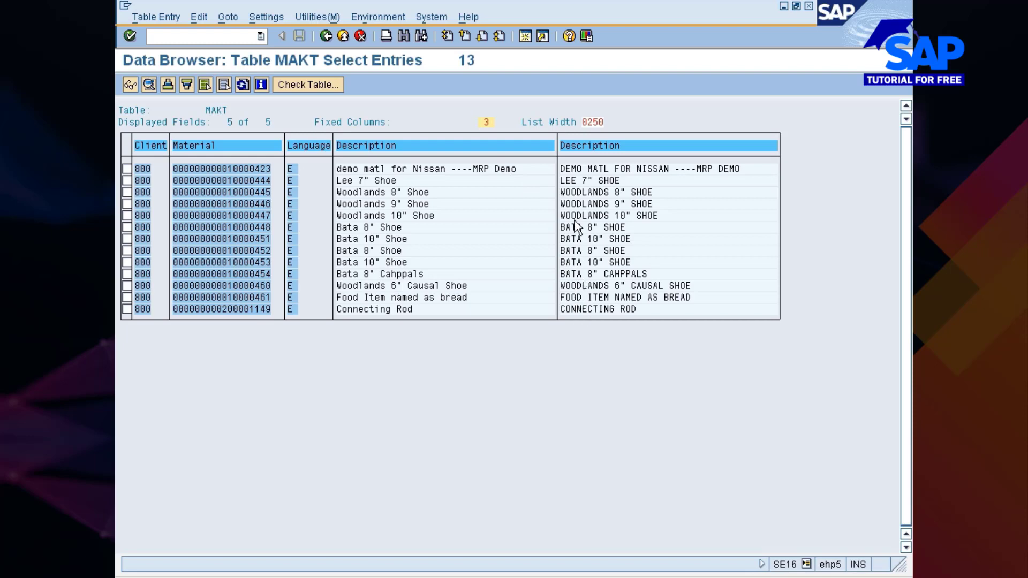
Select the material number of "Food Item named as bread" in the MAKT list and leave the Data Browser for SAP Easy Access
left_click(367, 298)
left_click(597, 300)
left_click(230, 297)
left_click_drag(268, 300, 272, 300)
left_click(326, 35)
left_click(326, 36)
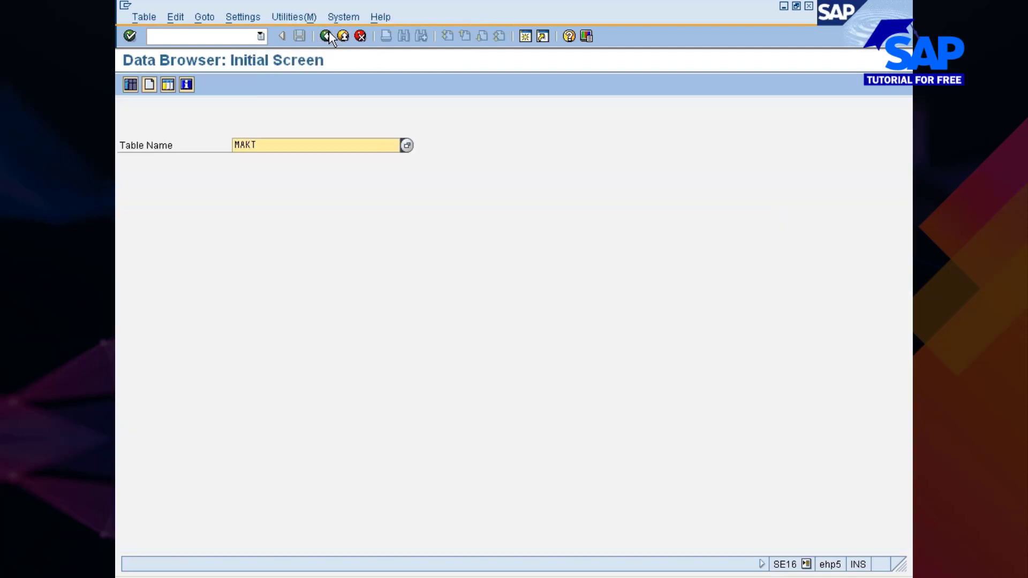
left_click(326, 35)
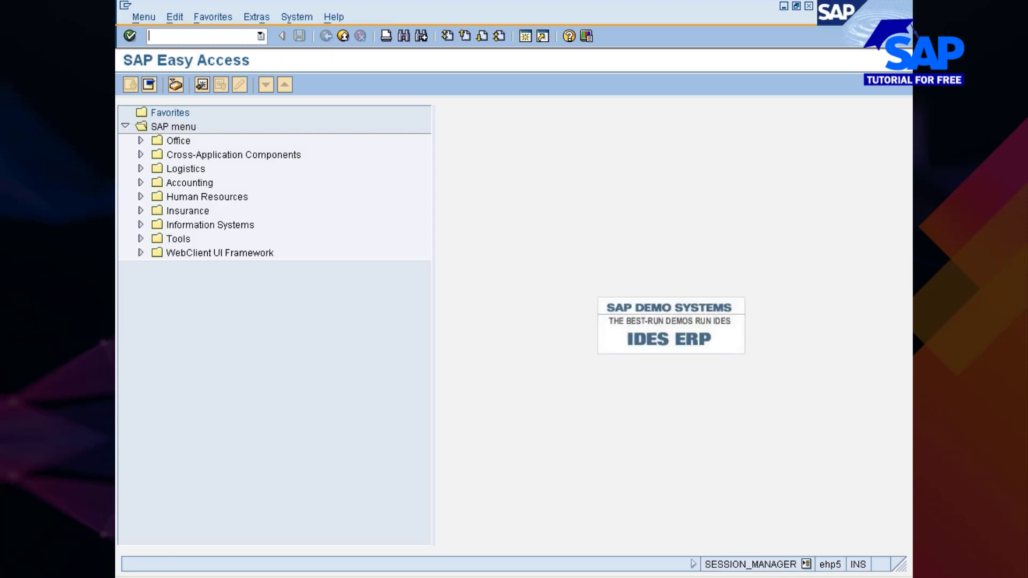
Start goods receipt transaction MB1C with movement type 501, plant 777C and storage location 0001
type("/nmb1c")
key("Return")
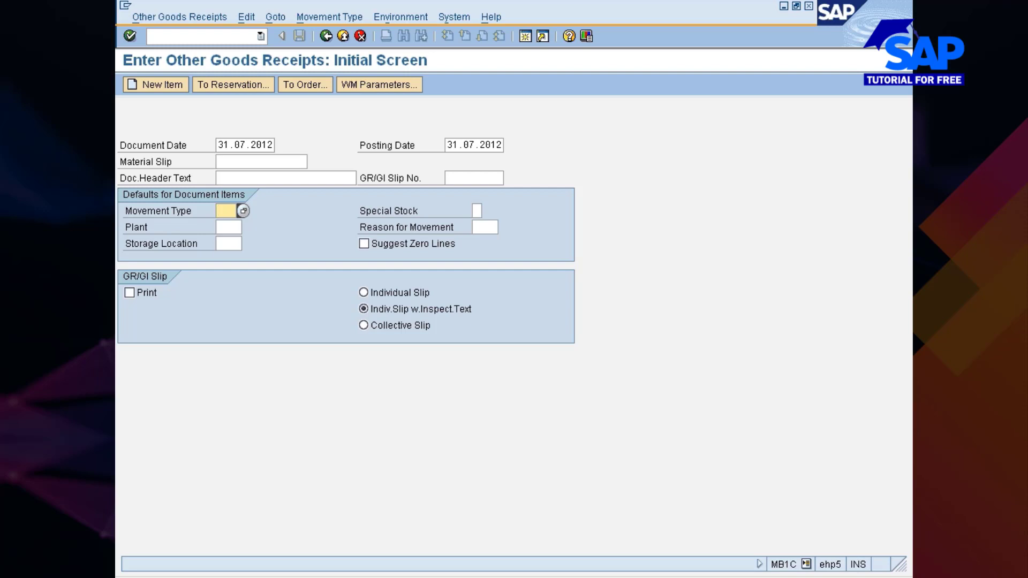
type("501")
key("Tab")
type("777c")
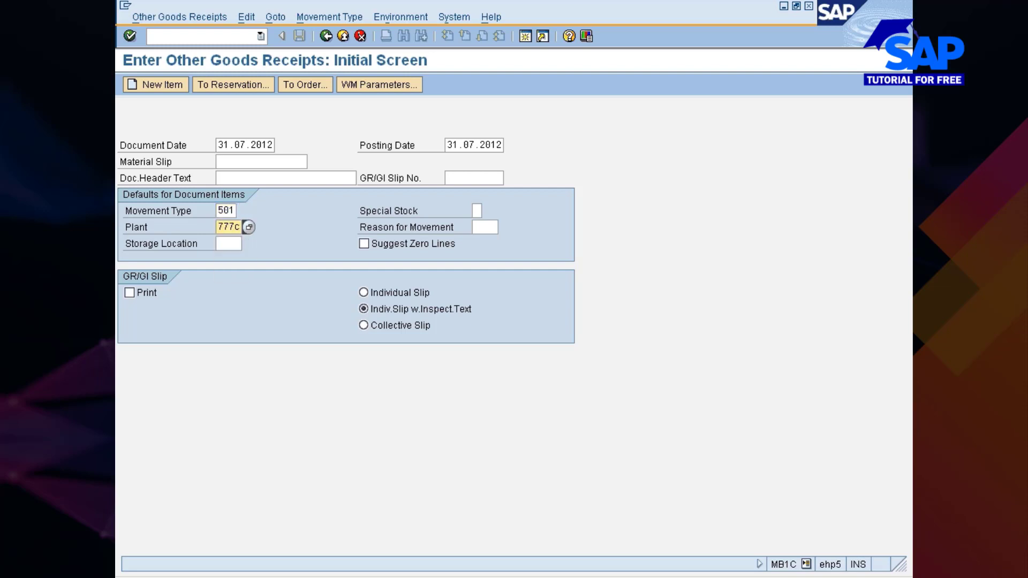
key("Tab")
type("0001")
key("Return")
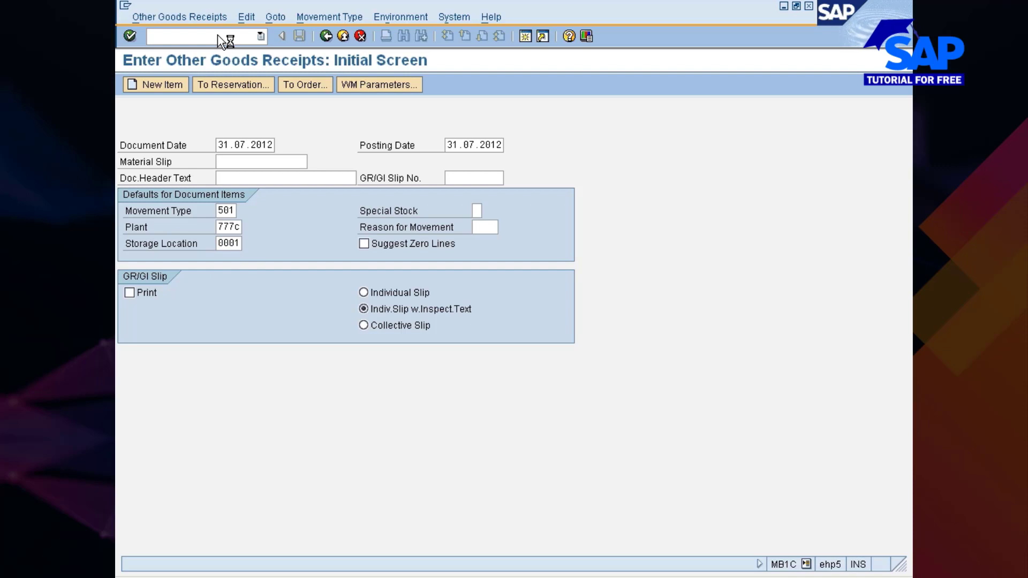
Enter material 10000461 with quantity 10 as the new item and cancel the automatic batch number allocation
type("10000461")
key("Tab")
type("10")
key("Return")
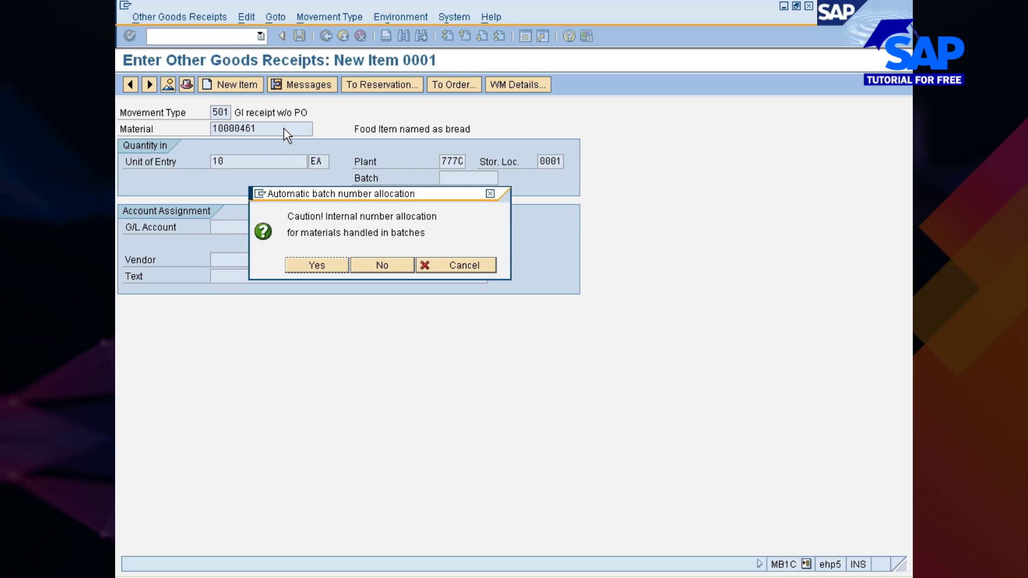
left_click(452, 270)
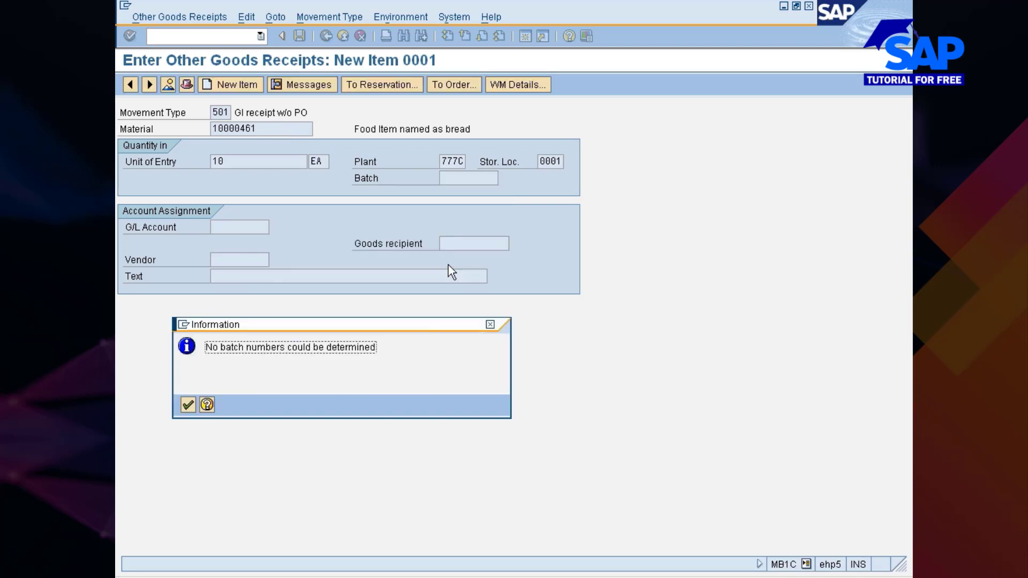
left_click(190, 403)
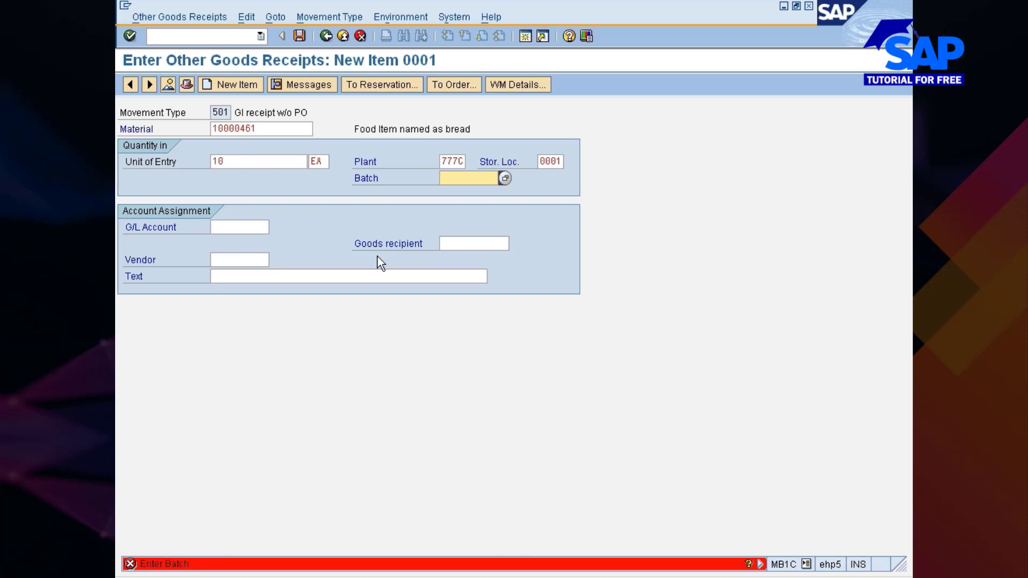
left_click(503, 180)
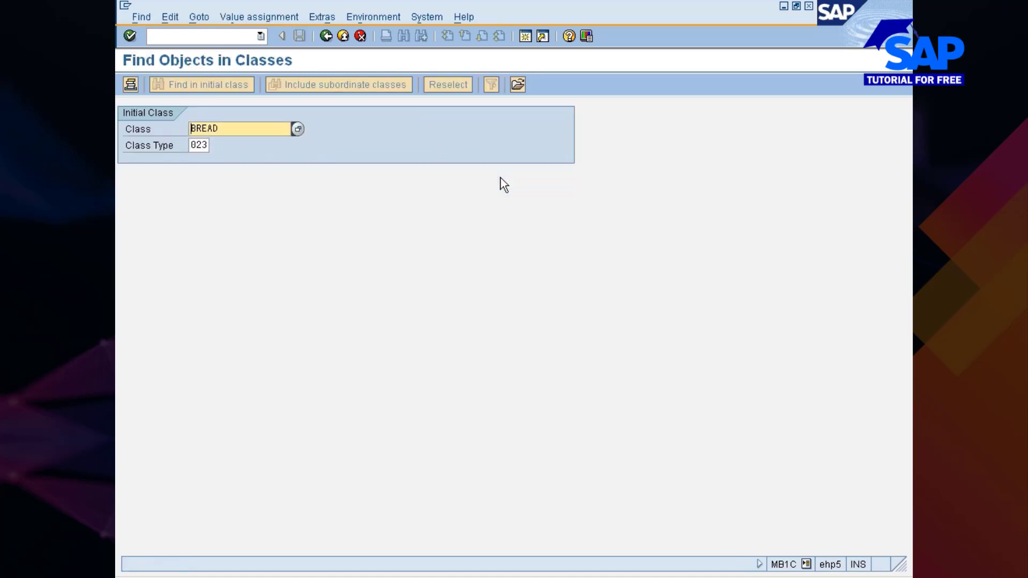
key("Return")
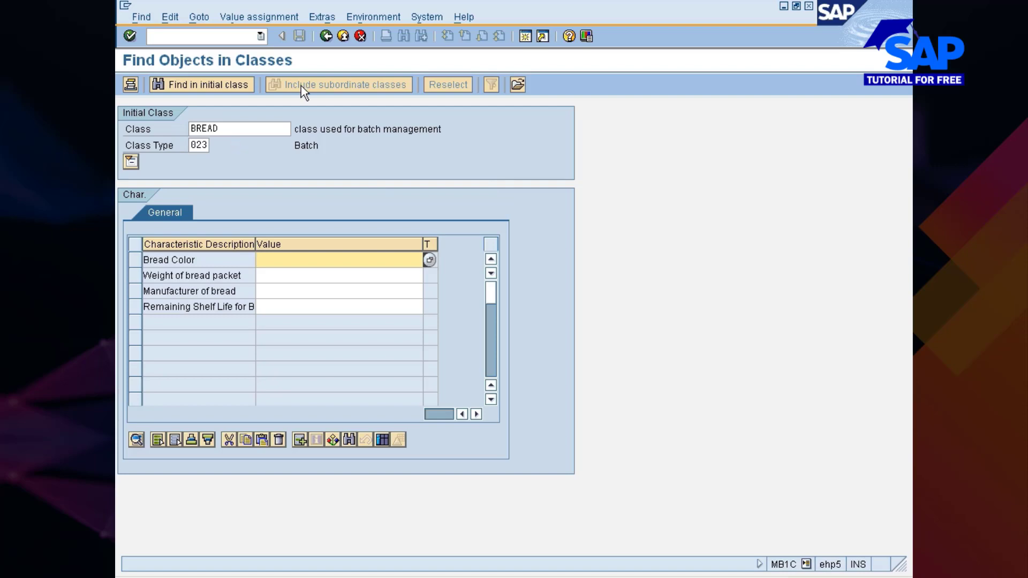
left_click(326, 35)
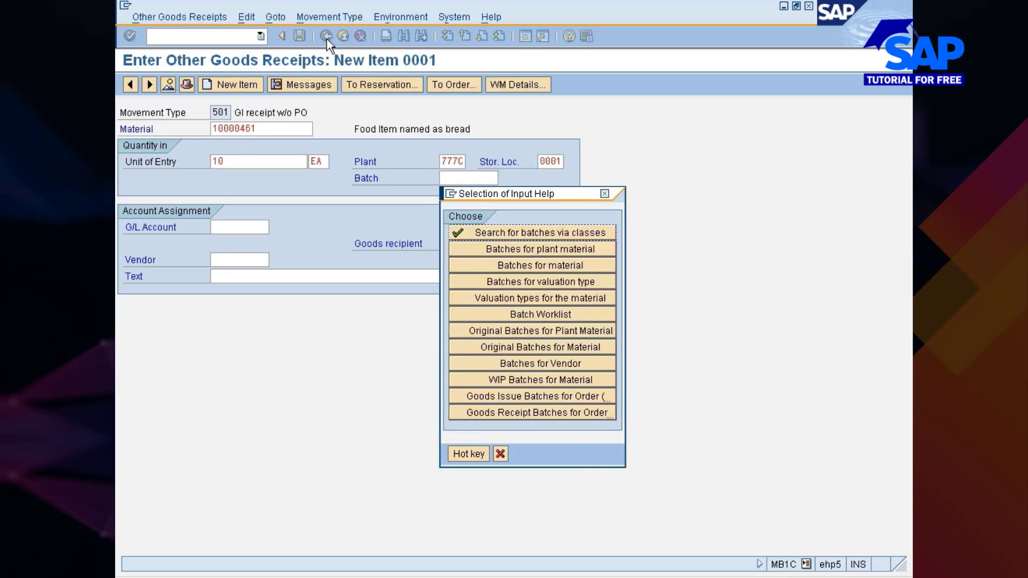
left_click(515, 265)
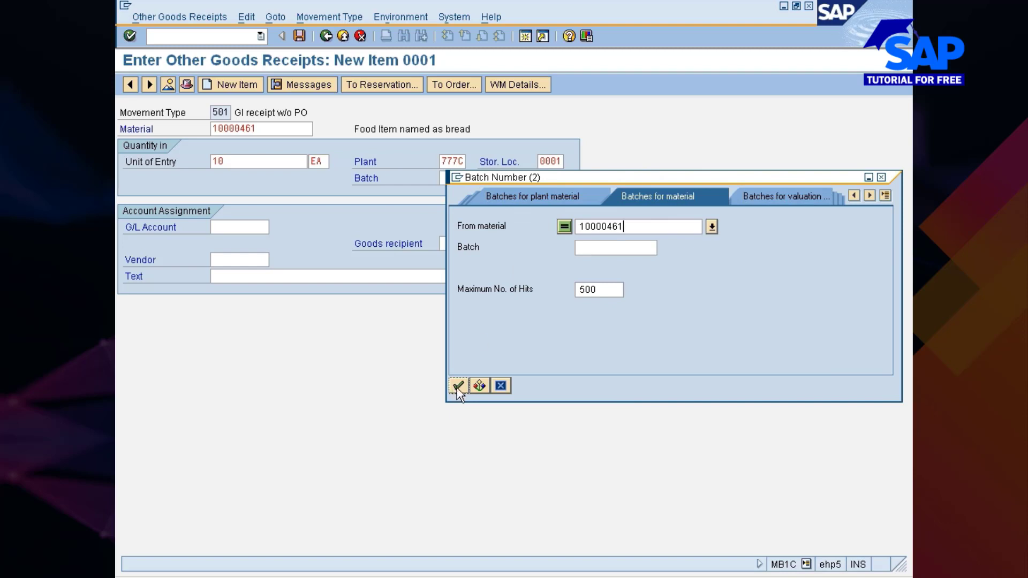
left_click(459, 384)
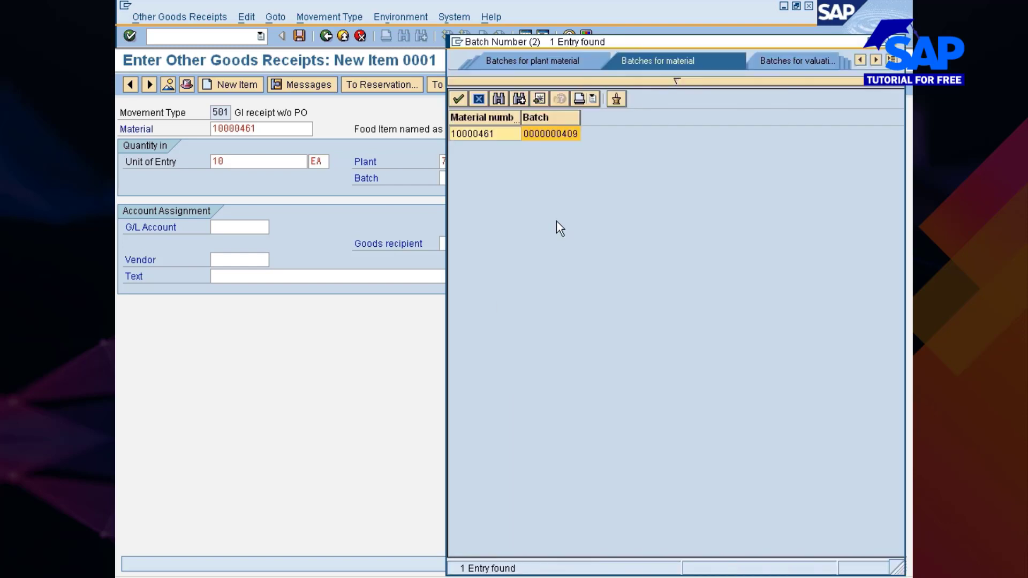
double_click(567, 137)
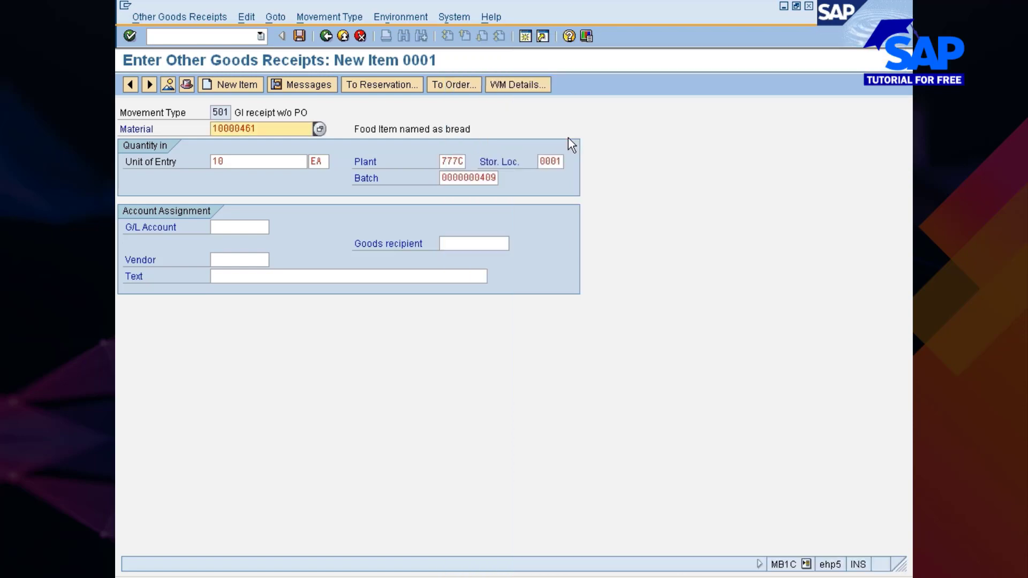
Accept the item, set the batch's remaining shelf life characteristic to 30 days, and save the goods receipt
key("Return")
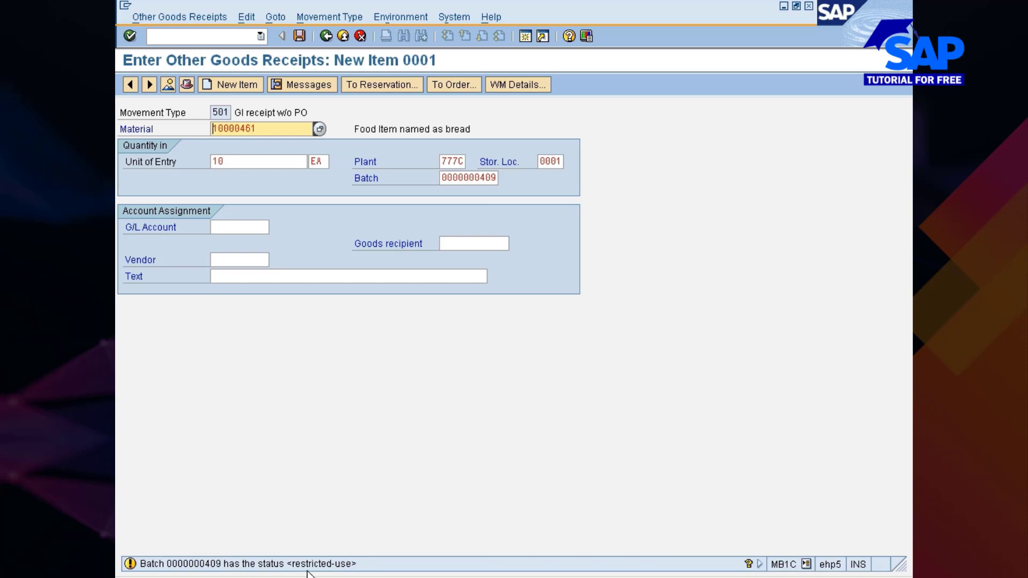
key("Return")
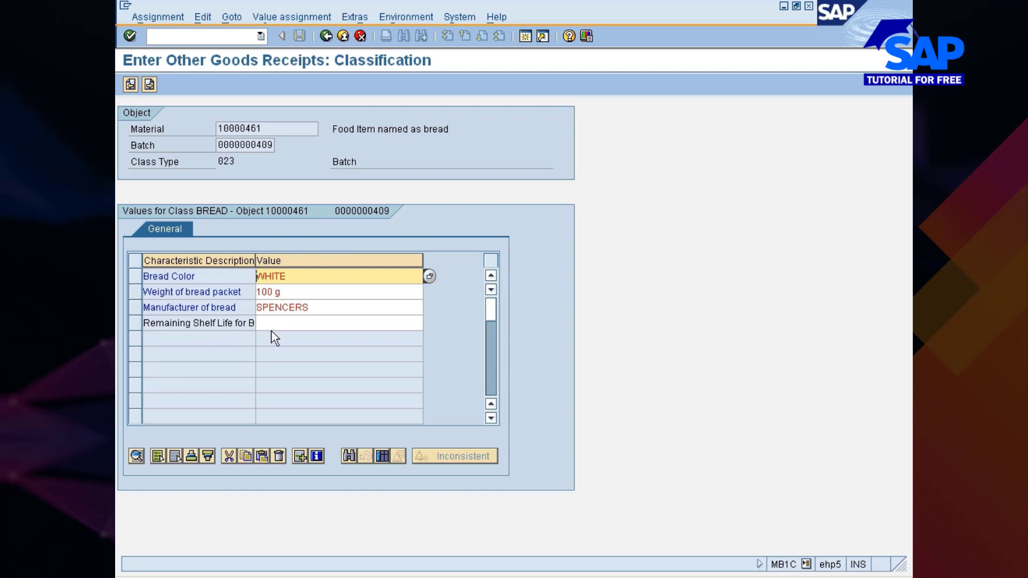
left_click(290, 324)
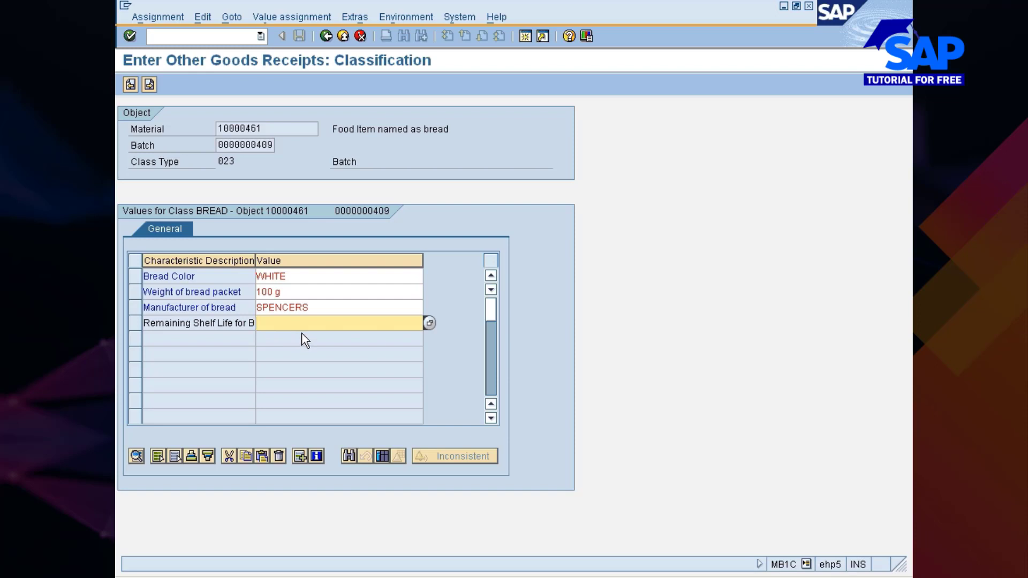
type("30")
key("Return")
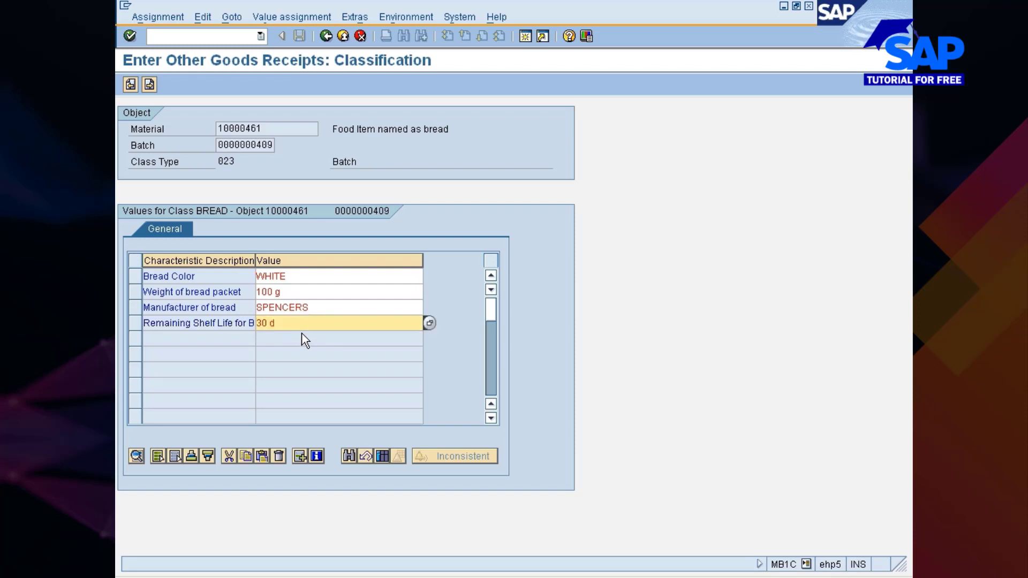
left_click(325, 37)
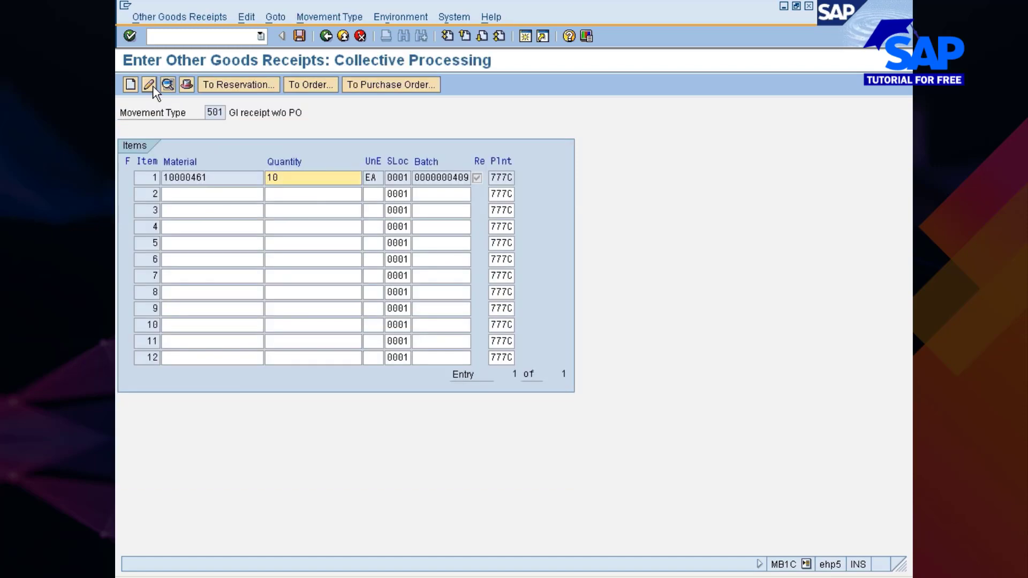
left_click(300, 37)
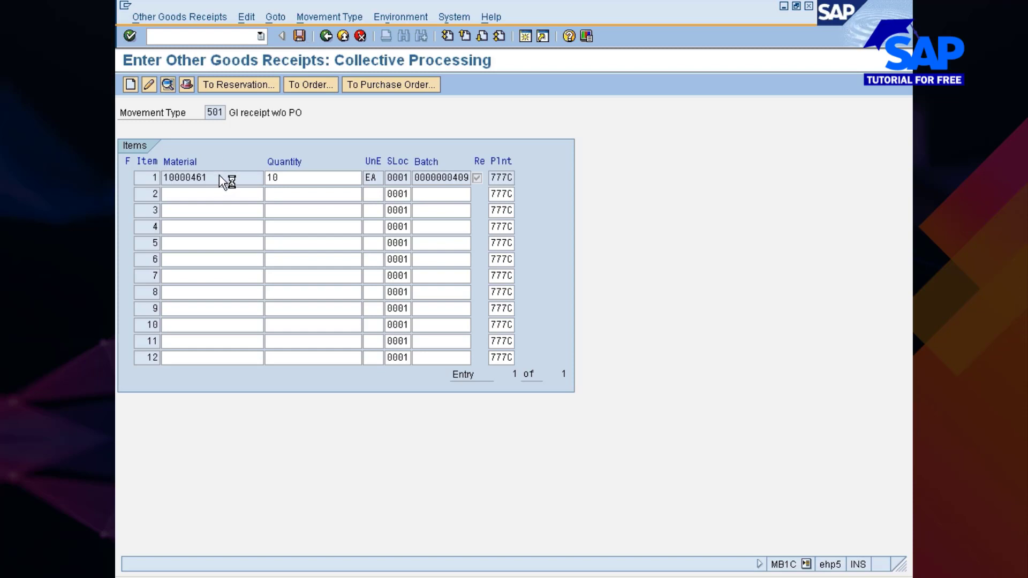
Switch to the Create Material session, start transaction MMBE, and run the stock overview for material 10000461 in plant 777C, storage location 0001
left_click(547, 577)
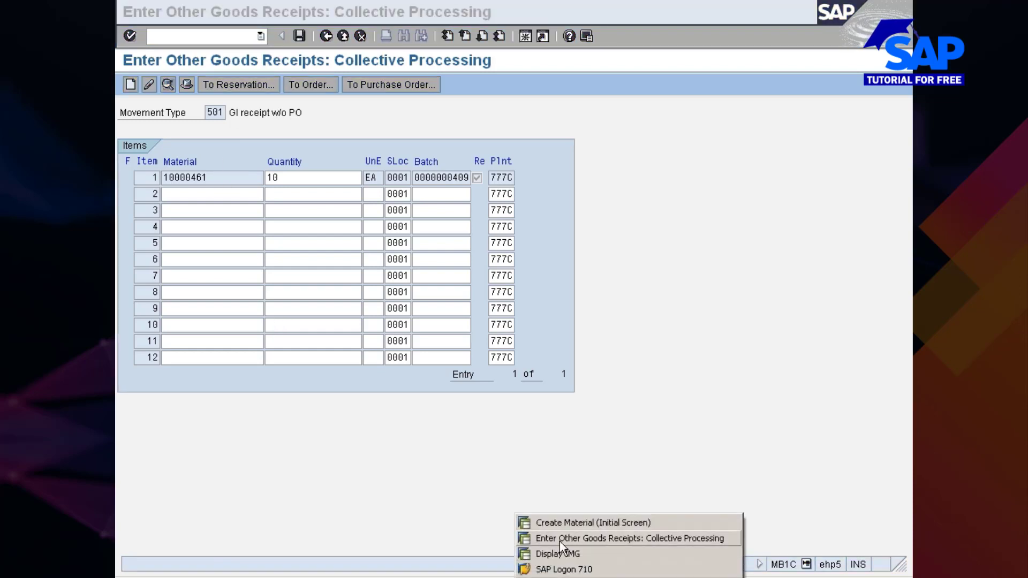
left_click(571, 523)
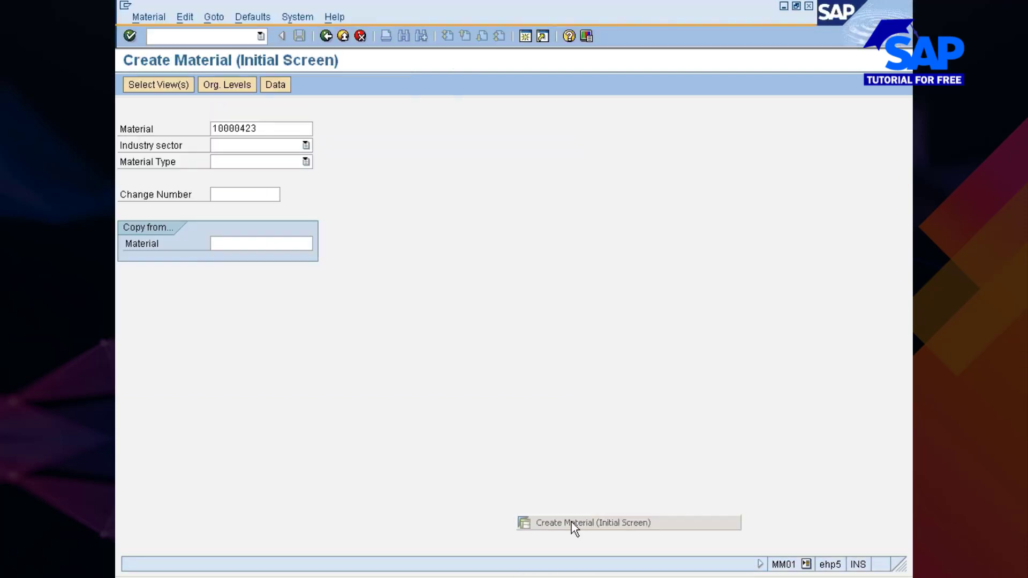
left_click(215, 37)
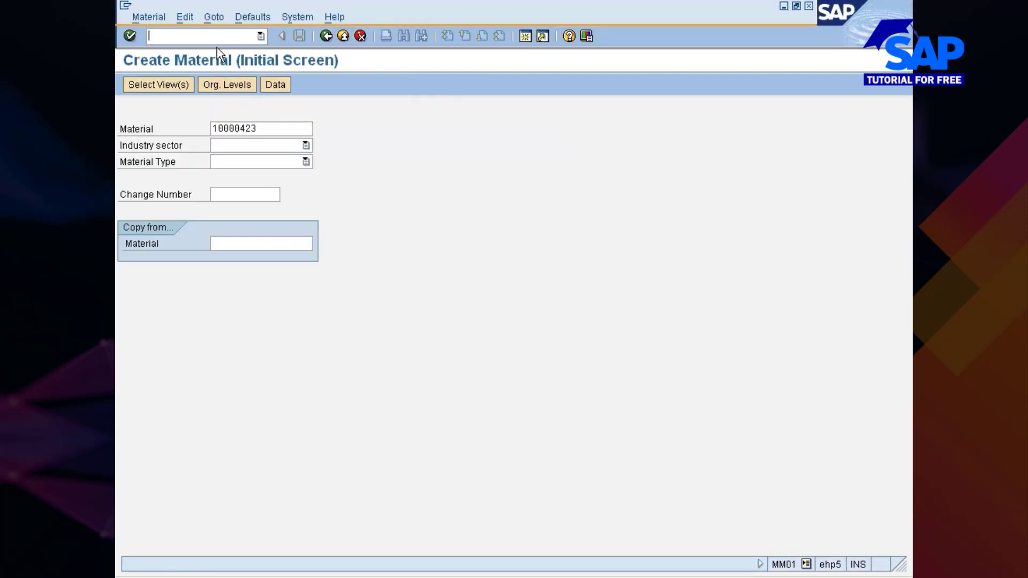
type("/nmmbe")
key("Return")
type("10000461")
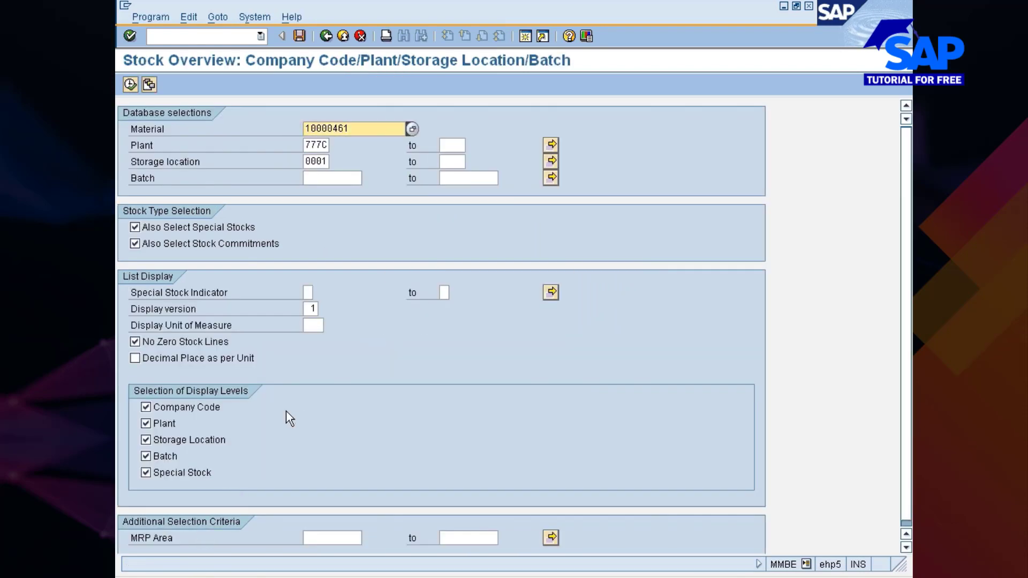
left_click(130, 84)
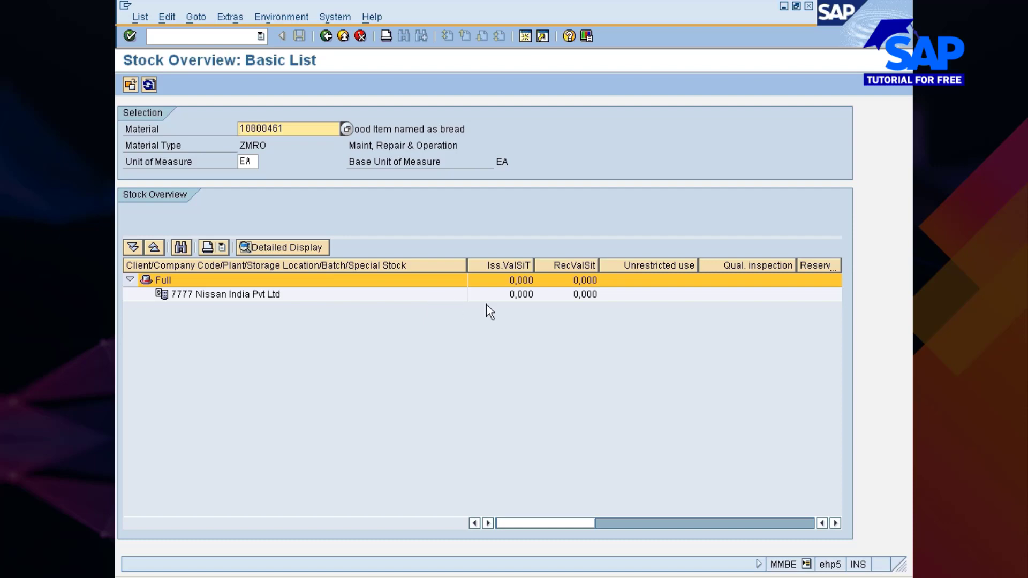
Refresh the stock overview and examine all of its stock type columns for material 10000461
left_click(147, 86)
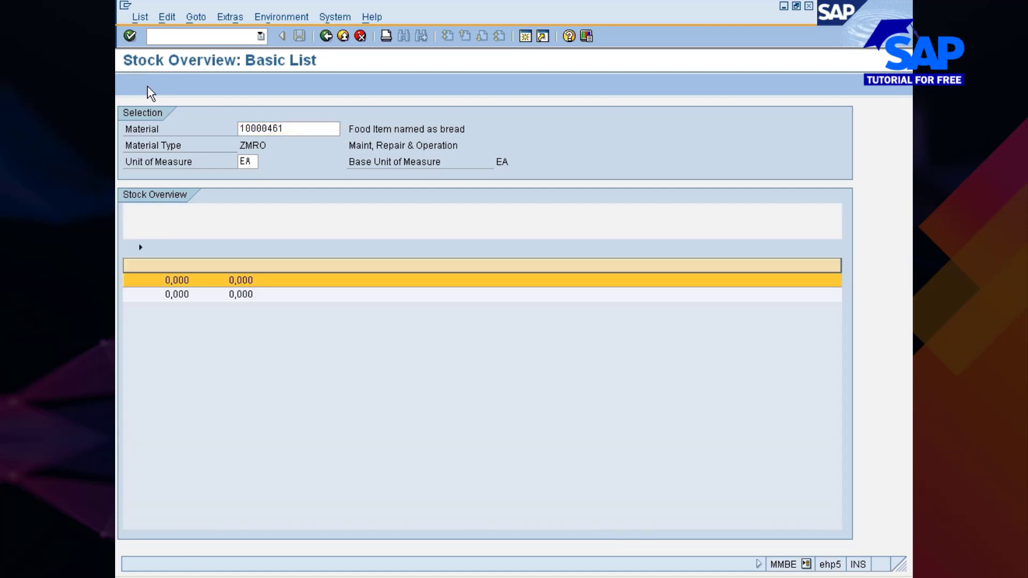
left_click(148, 86)
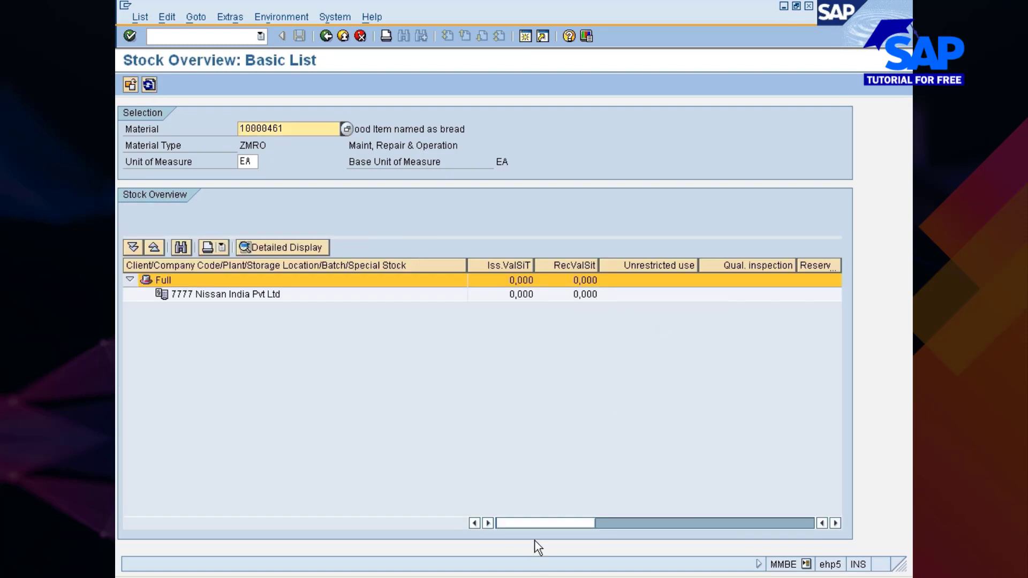
left_click_drag(534, 522, 780, 515)
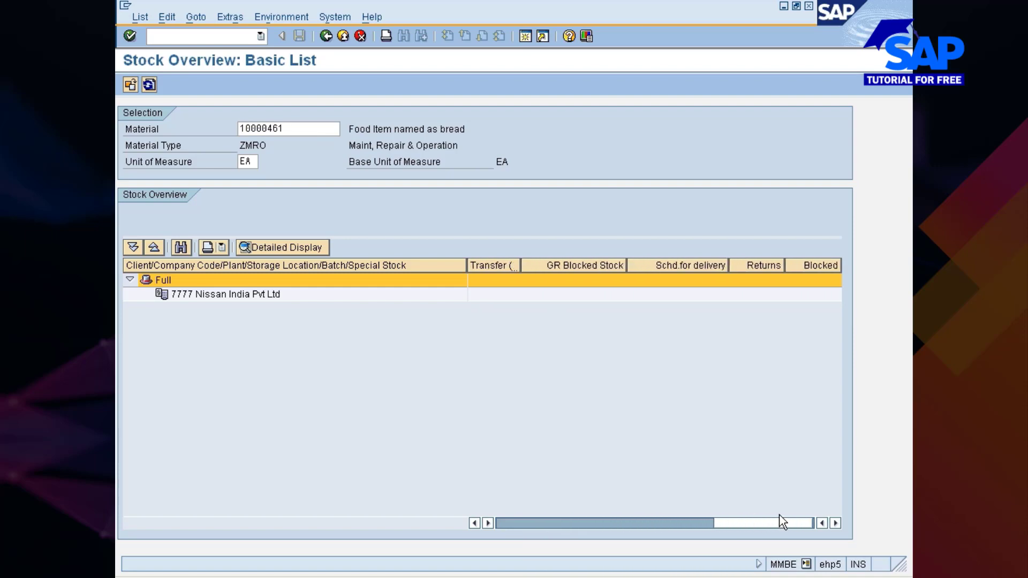
left_click(761, 517)
left_click(674, 522)
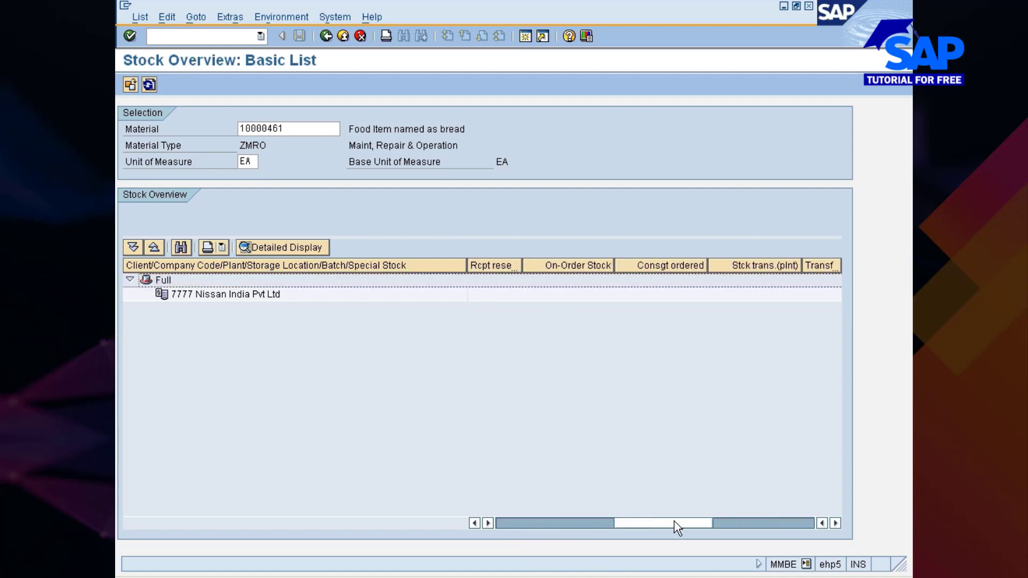
left_click(600, 522)
left_click(507, 523)
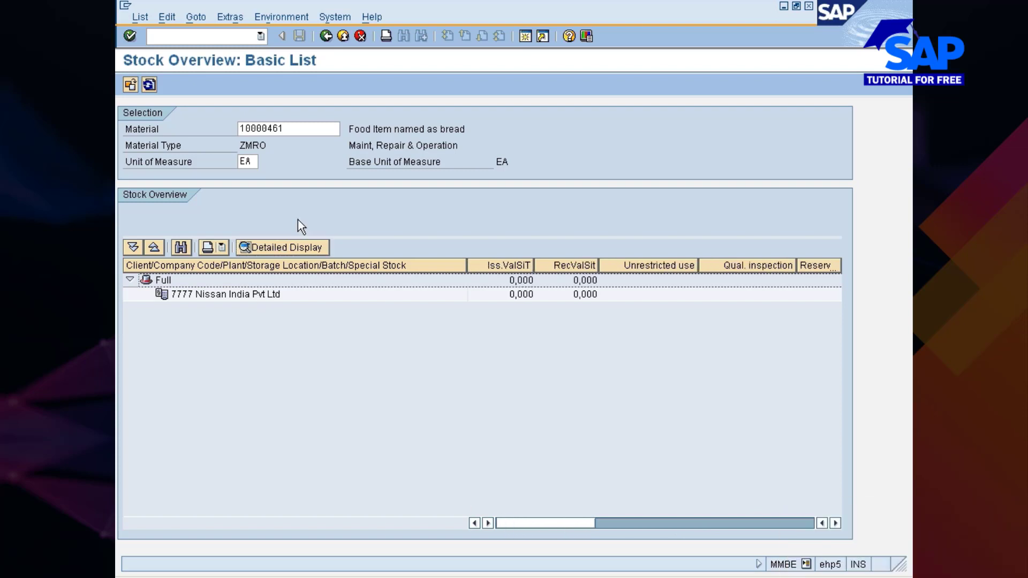
Return to the stock overview selection and run it again for plant 777C and storage location 0001
left_click(327, 36)
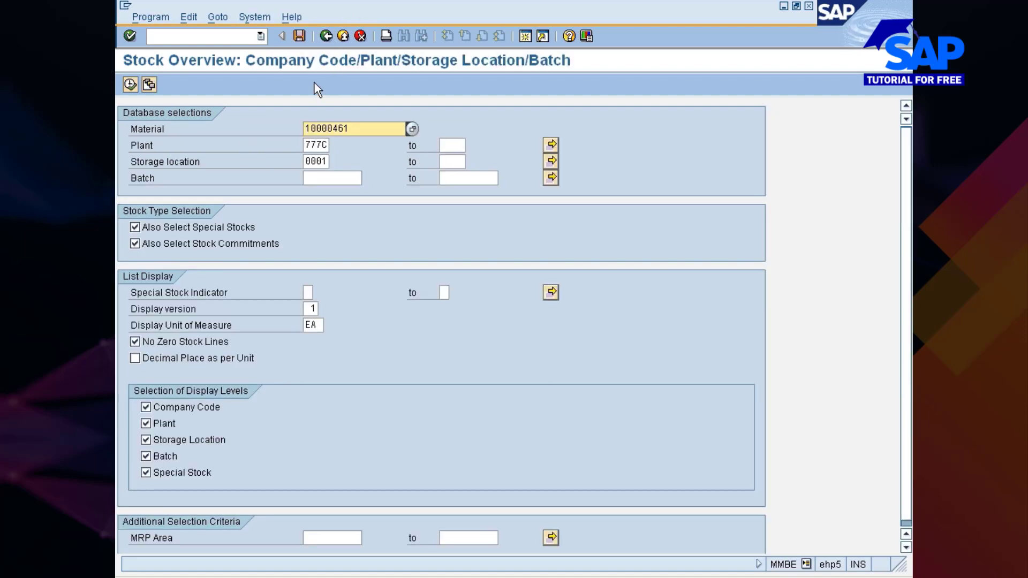
left_click(317, 152)
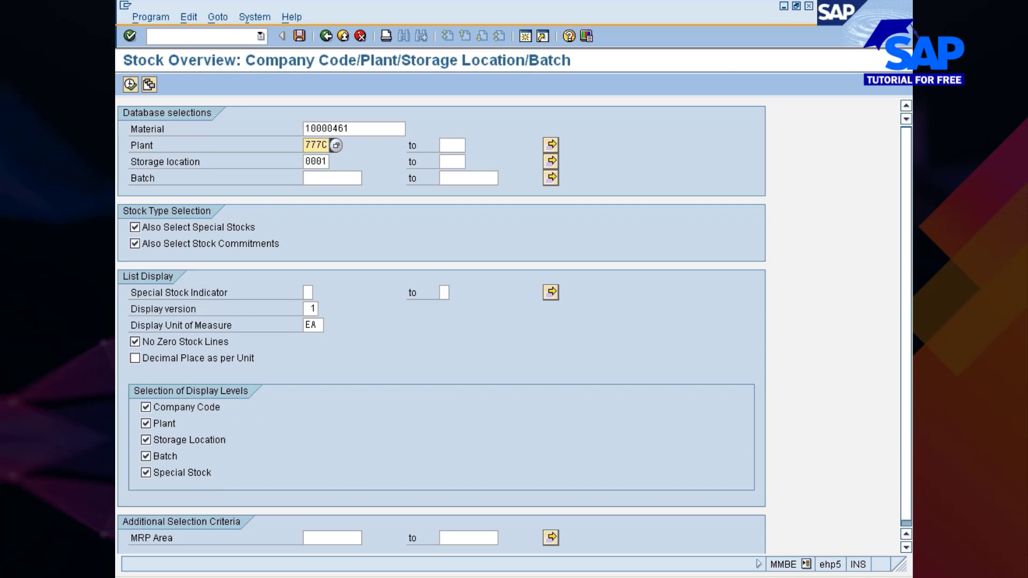
left_click(131, 90)
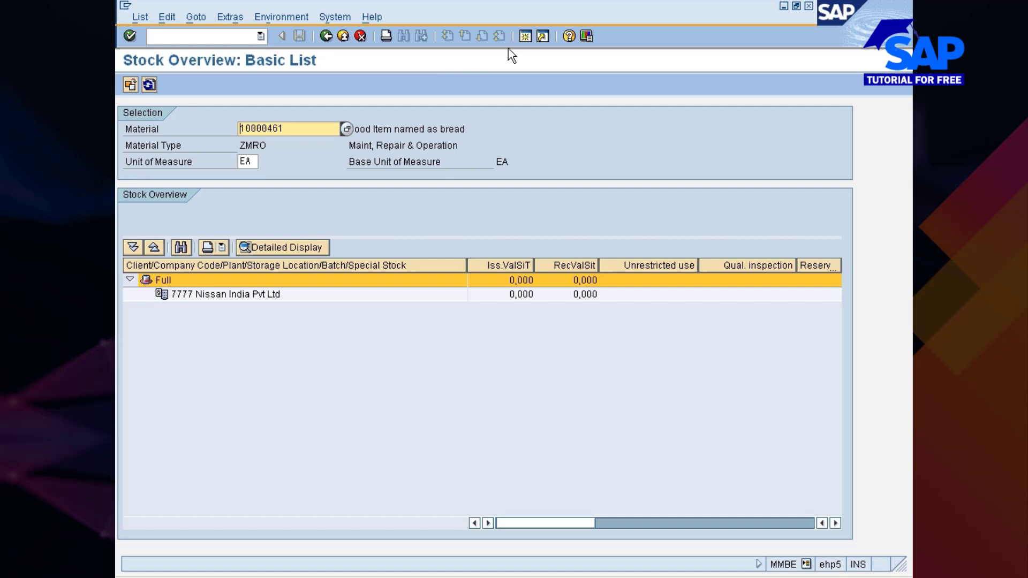
Open a new session and start the Change Batch transaction MSC2N
left_click(525, 36)
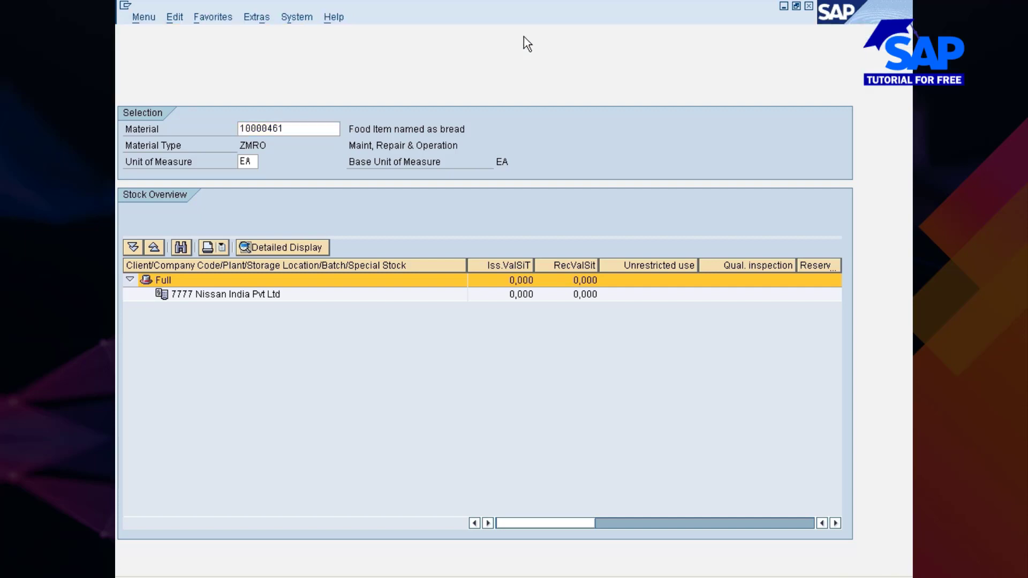
type("msc2")
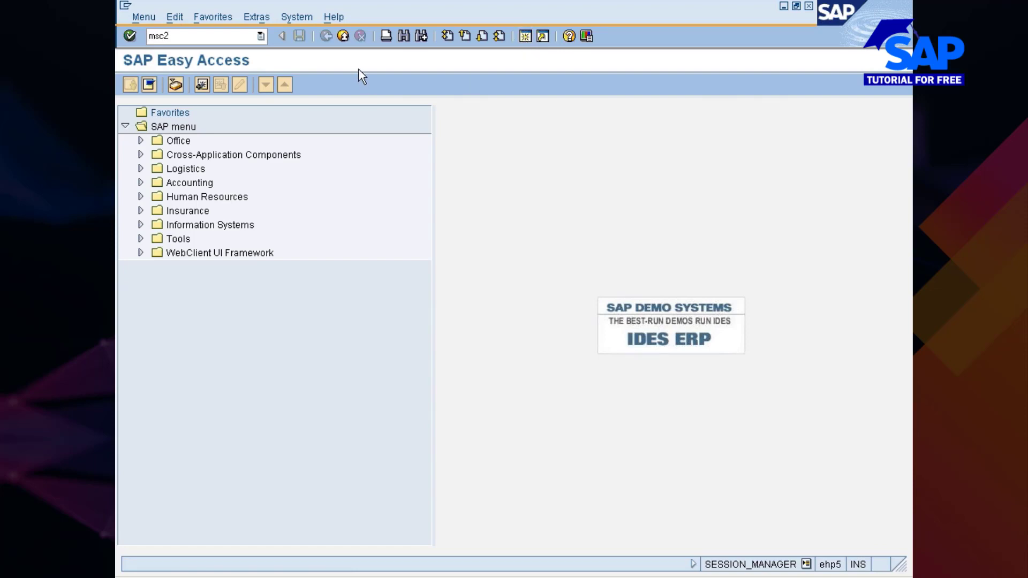
type("n")
key("Return")
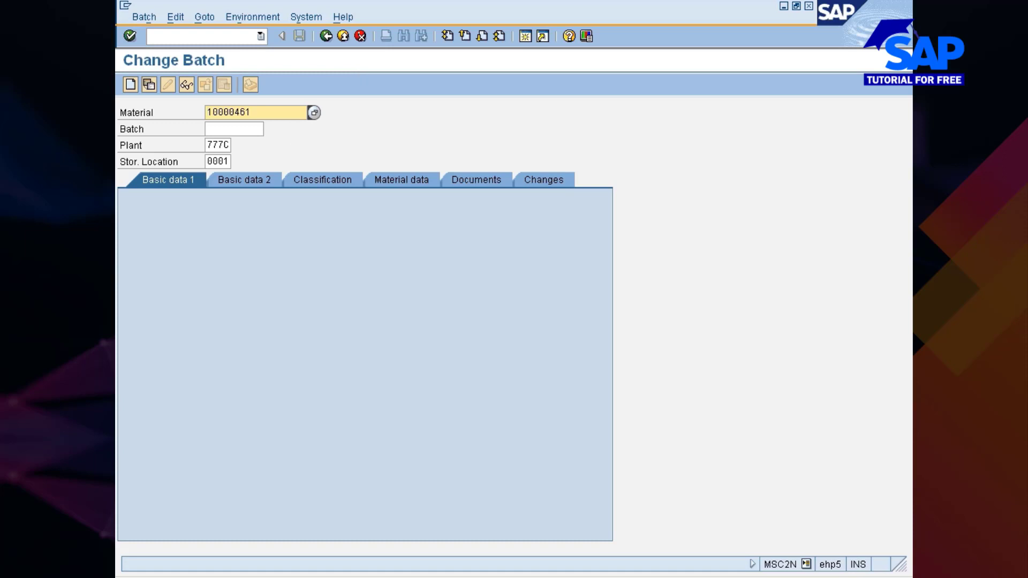
left_click(262, 129)
key("Return")
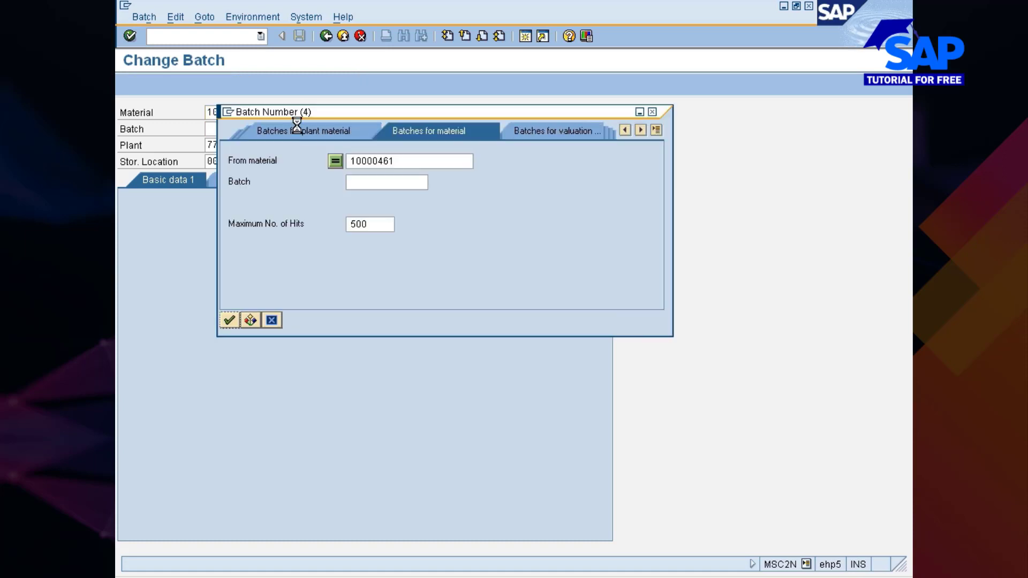
key("Return")
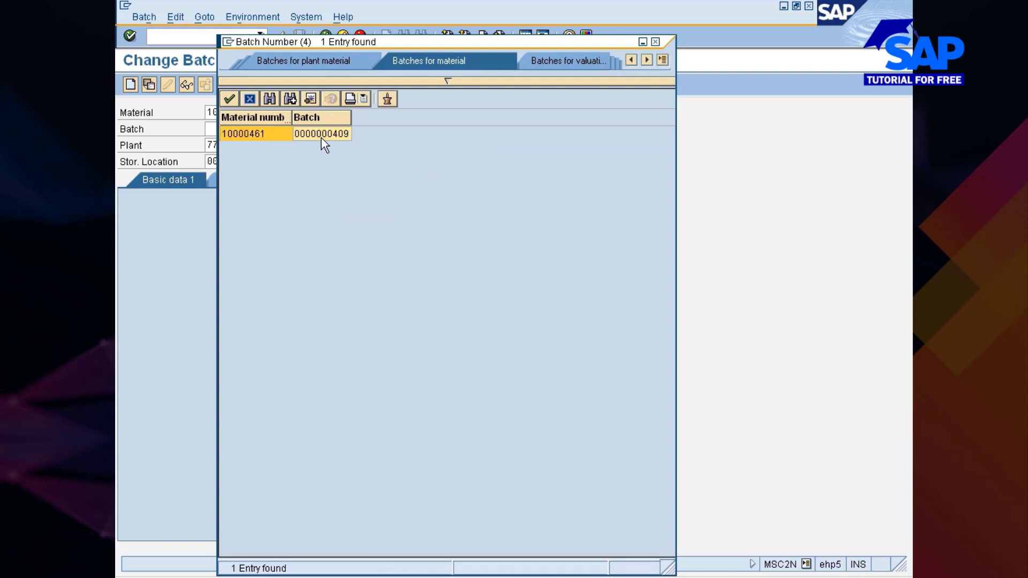
double_click(321, 138)
key("Return")
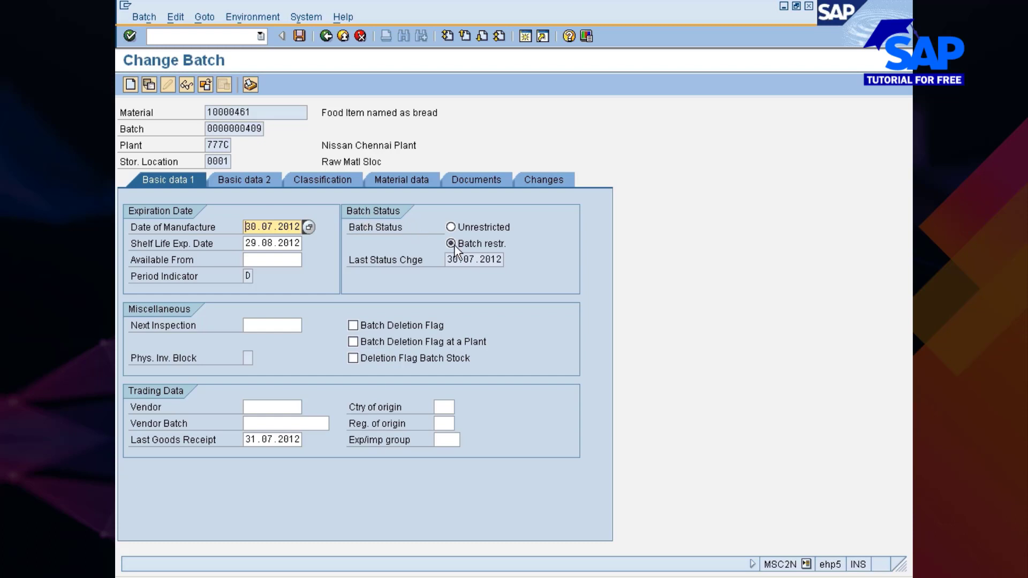
Set the batch status to Unrestricted and enter the short text "Batch status chaned by" followed by the person's name
left_click(452, 227)
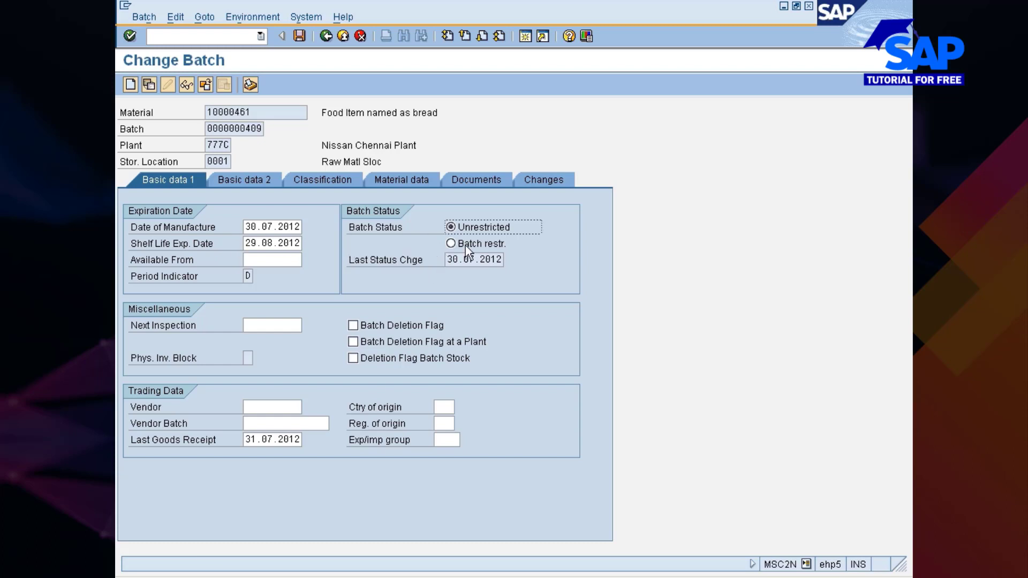
left_click(267, 180)
left_click(320, 181)
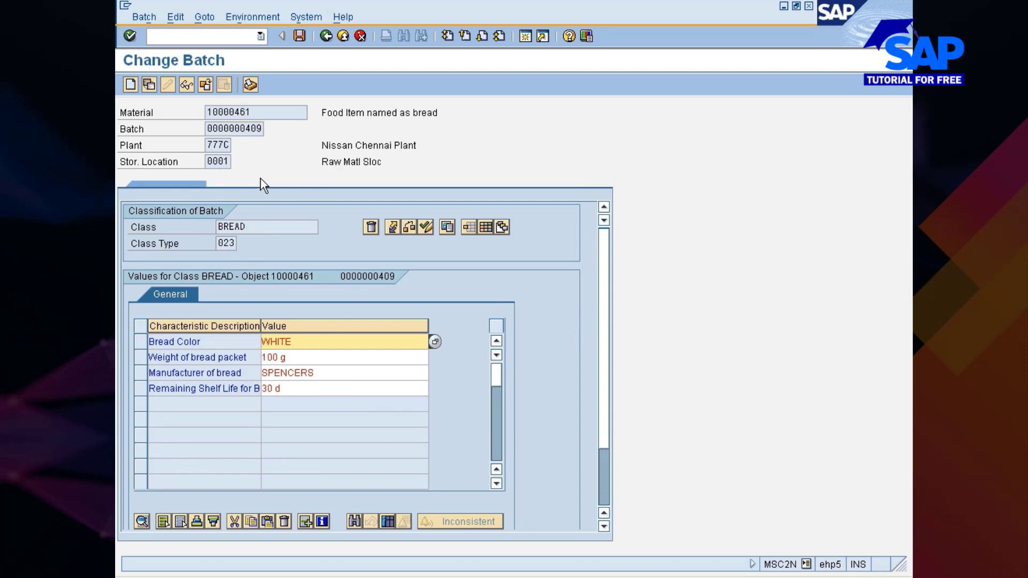
left_click(260, 180)
left_click(362, 245)
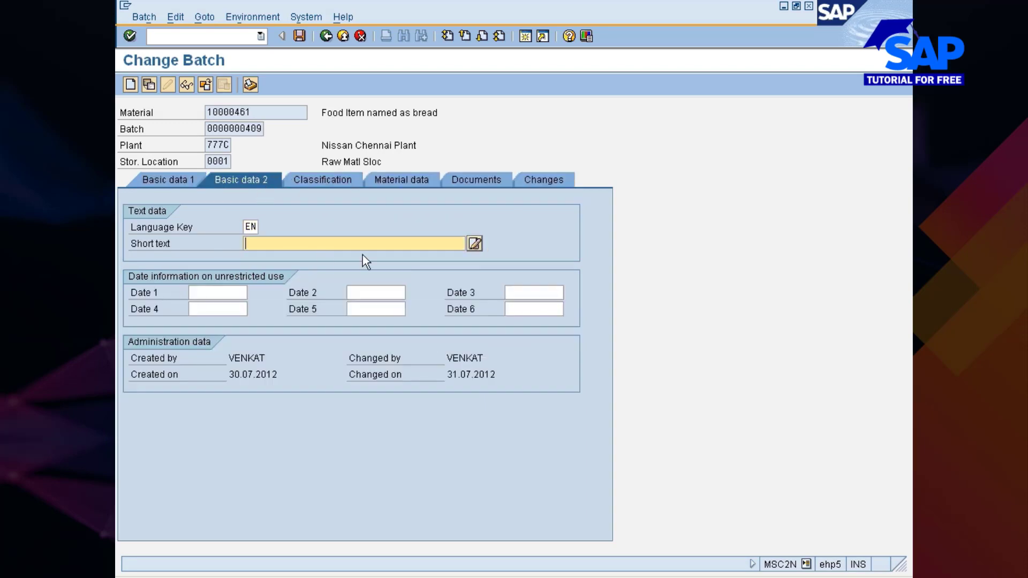
type("Batch status chaned by Venkat")
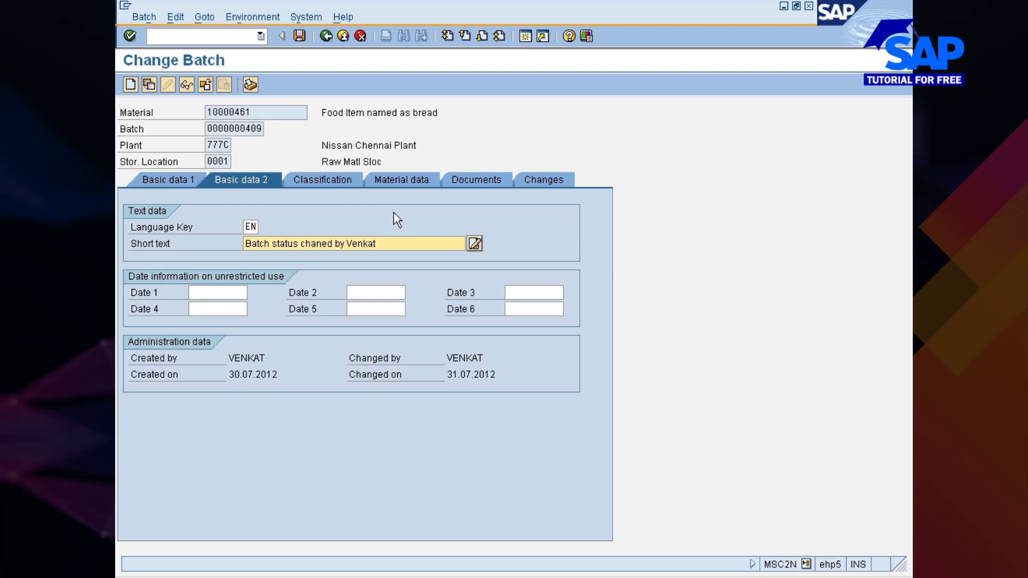
Review the batch's classification, material data and linked documents, and save the batch changes
left_click(306, 180)
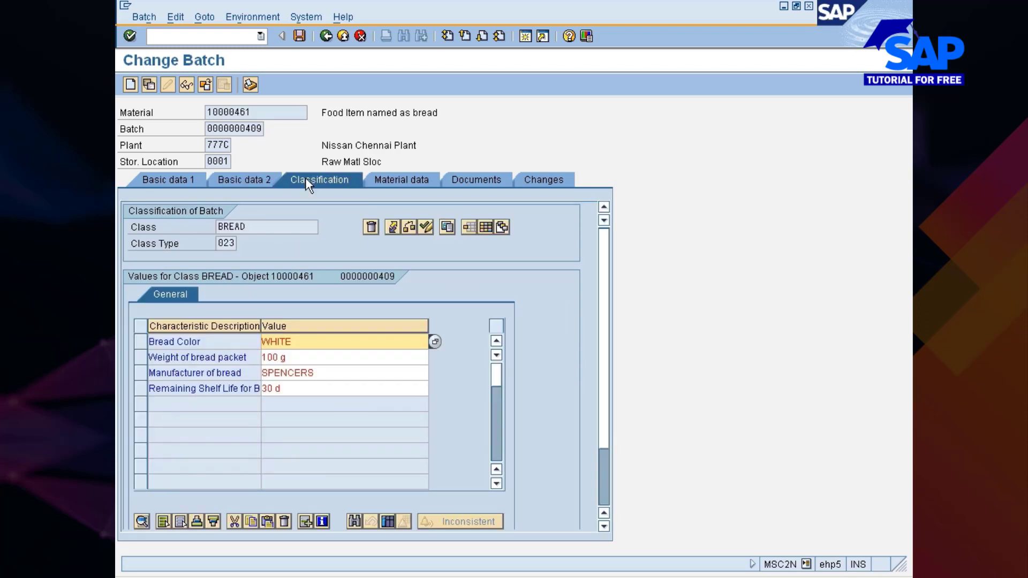
left_click(384, 180)
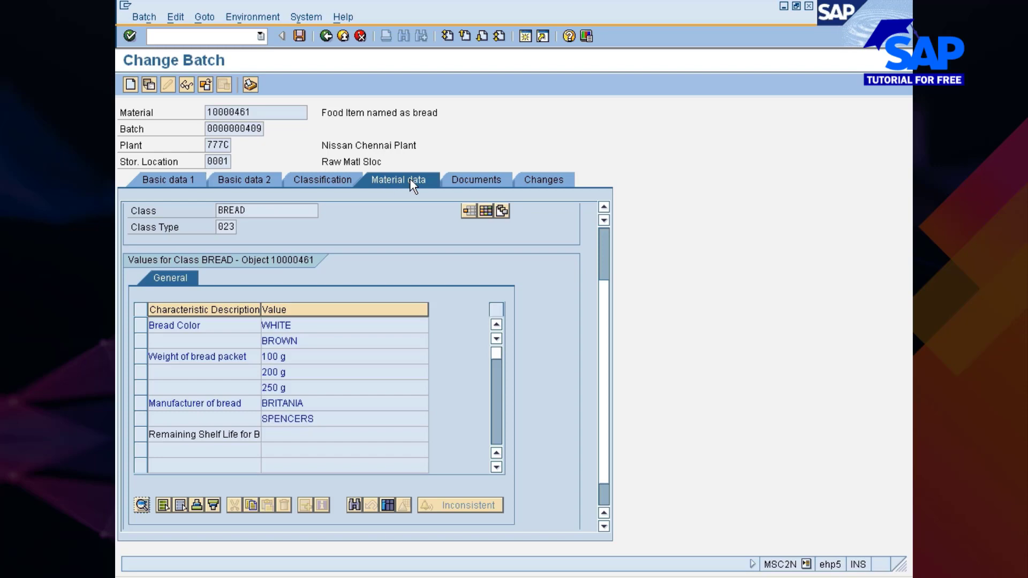
left_click(456, 180)
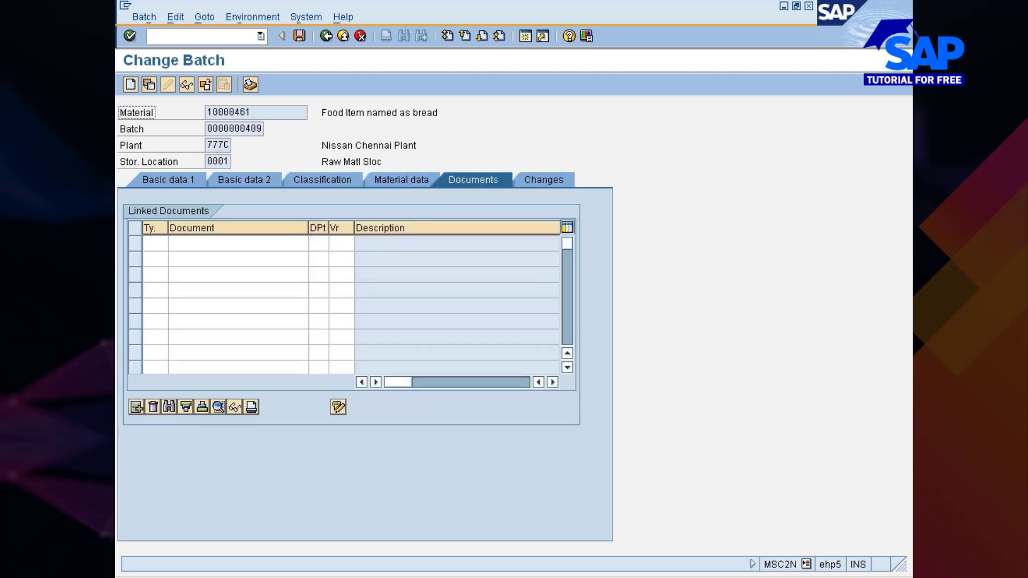
left_click(300, 36)
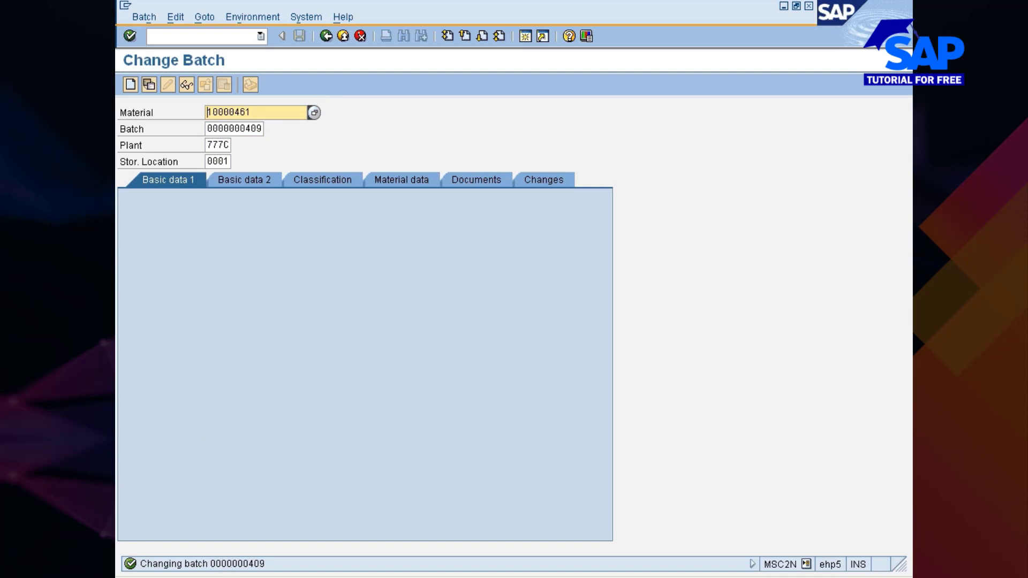
left_click(225, 577)
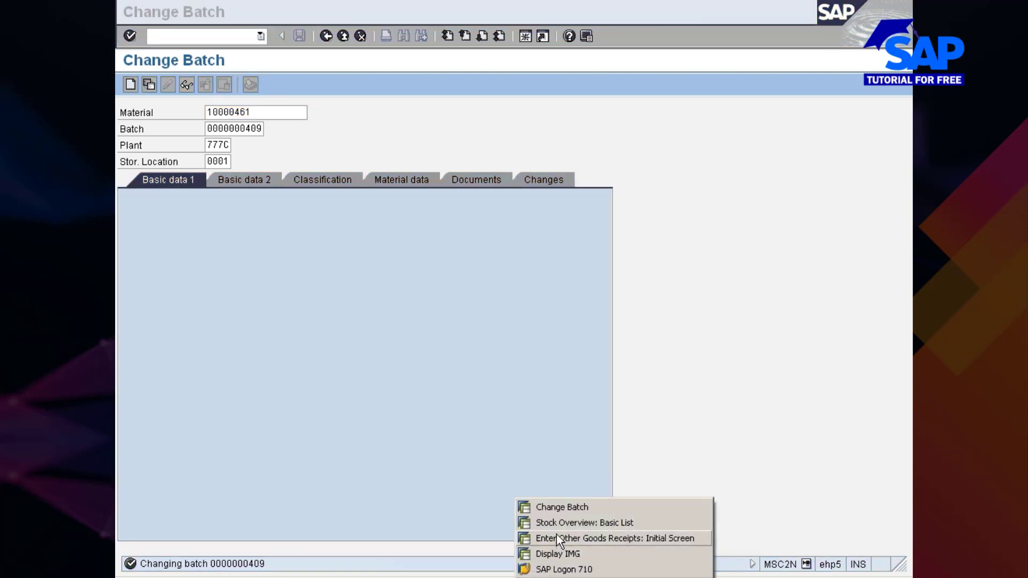
left_click(562, 523)
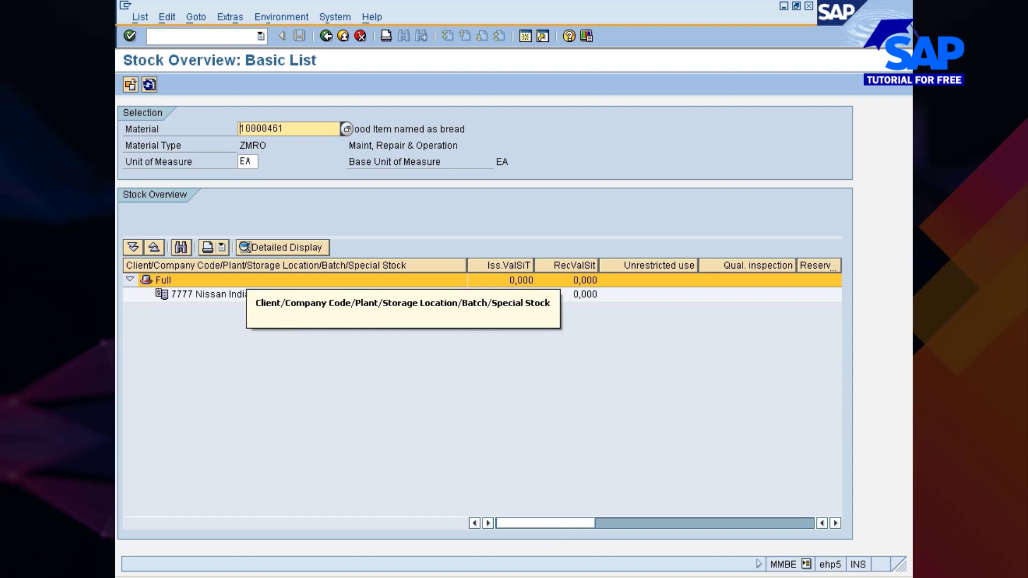
left_click(152, 85)
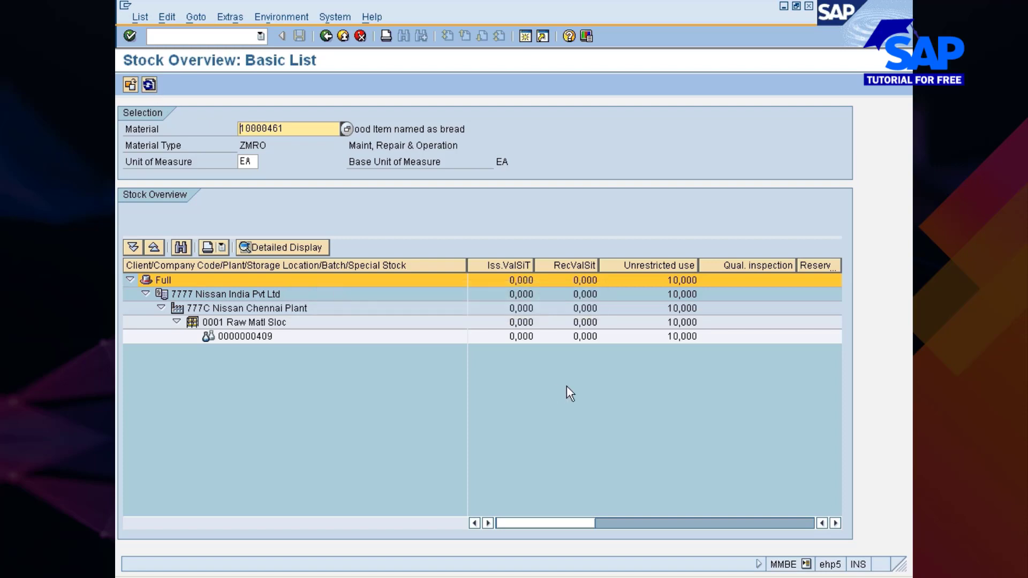
left_click(673, 336)
key("Left")
key("Left")
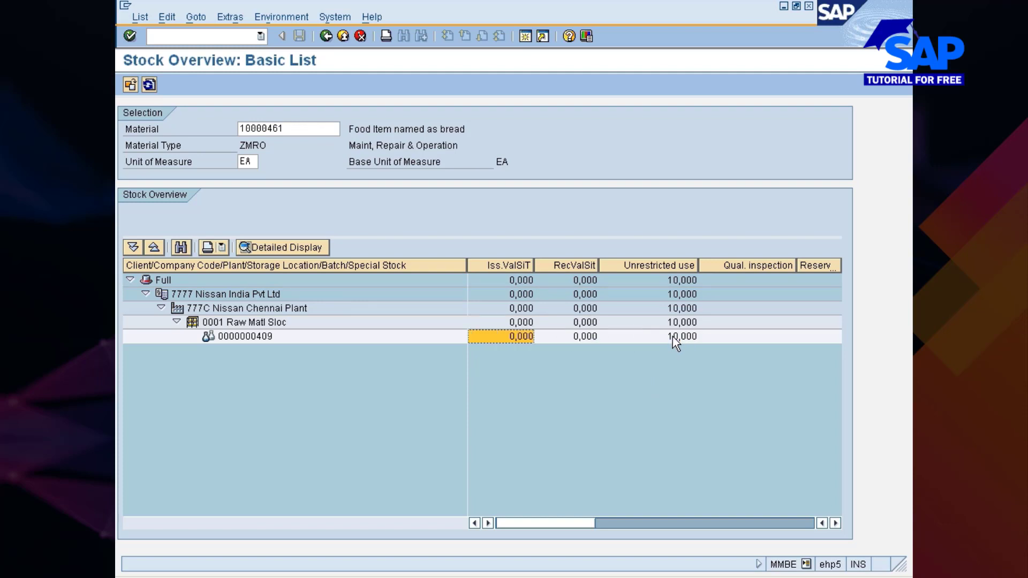
left_click(247, 338)
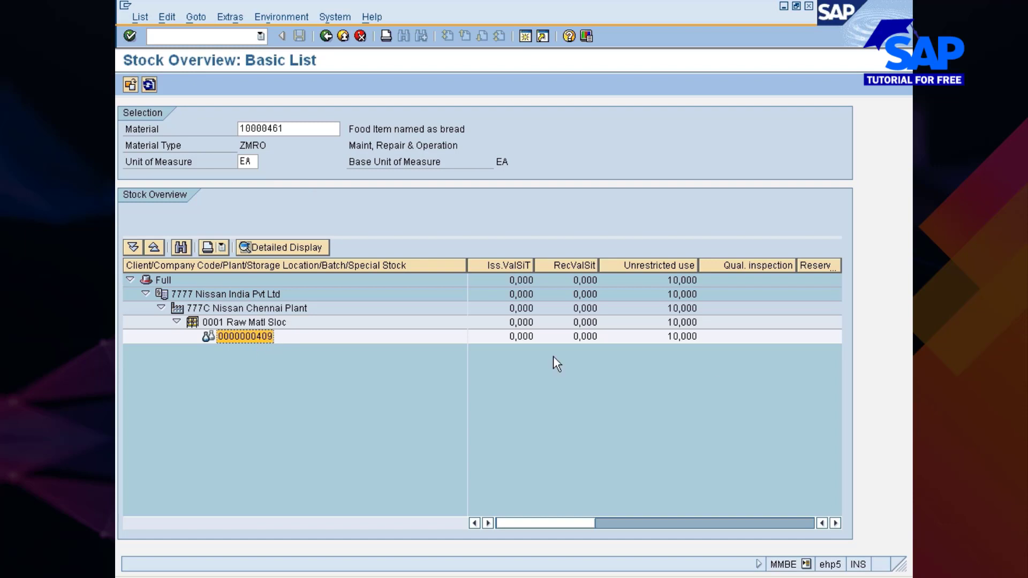
left_click(686, 338)
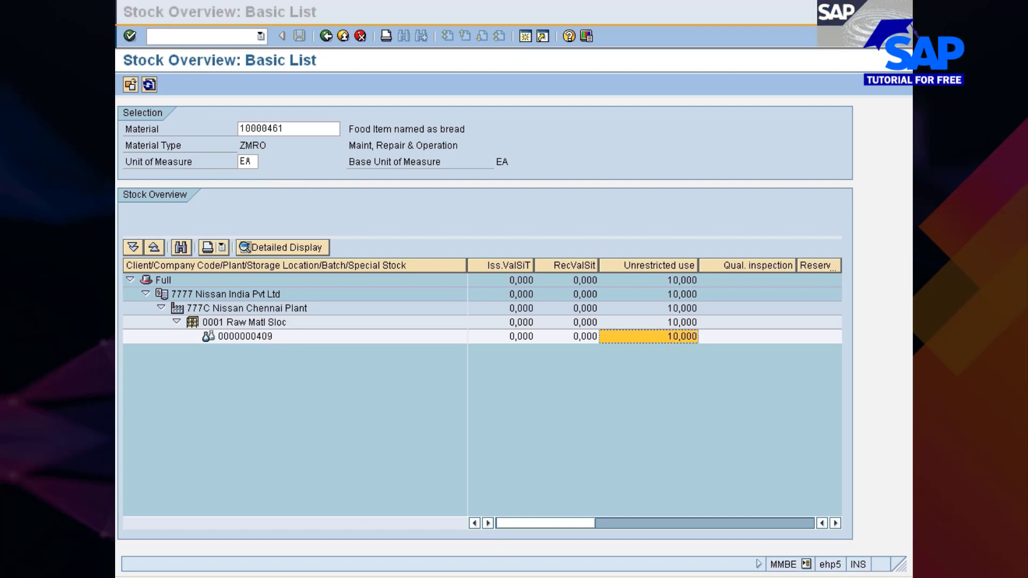
Switch to the PowerPoint presentation MM325_05.PPT to view the batch status functionality notes
left_click(497, 577)
left_click(492, 570)
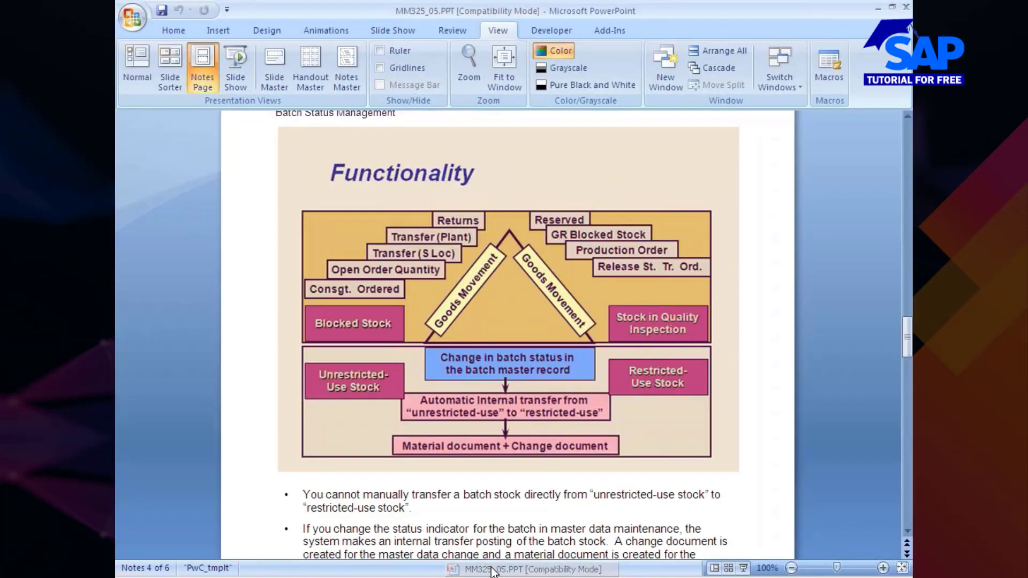
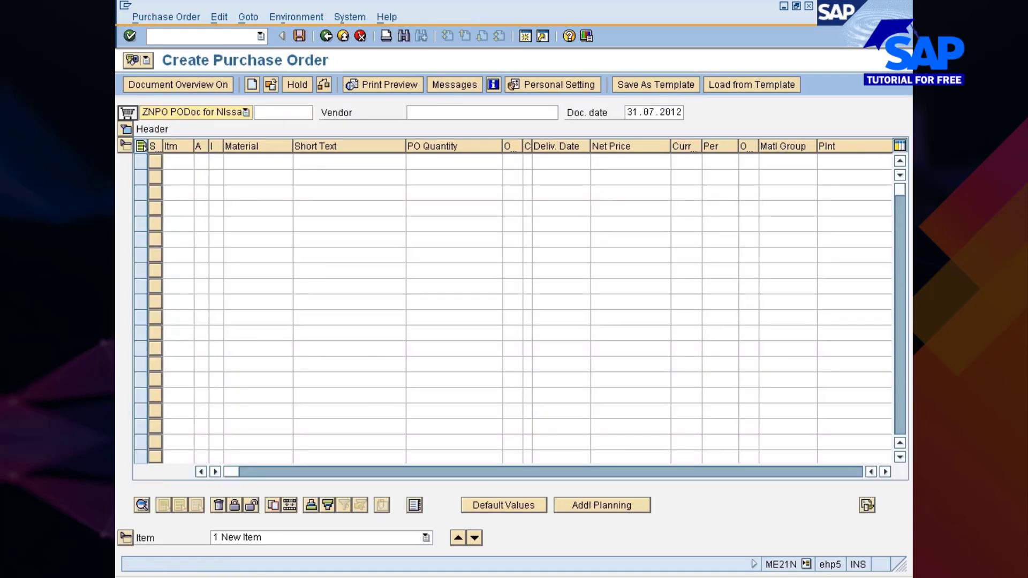
Set the purchase order's vendor to Venkat & Co from the previously used vendor entries
left_click(431, 113)
key("BackSpace")
key("Up")
key("Up")
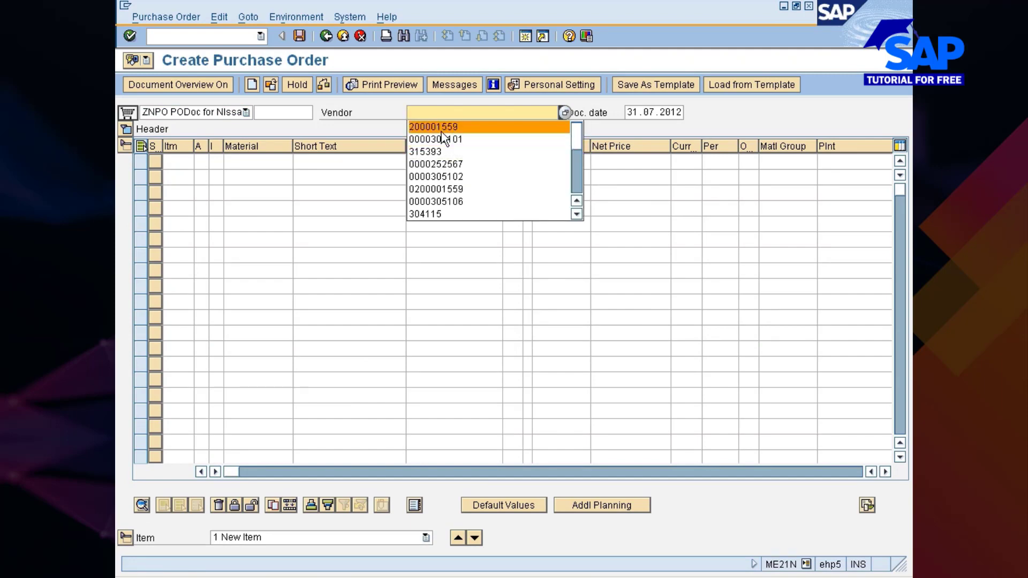
key("Return")
key("Return")
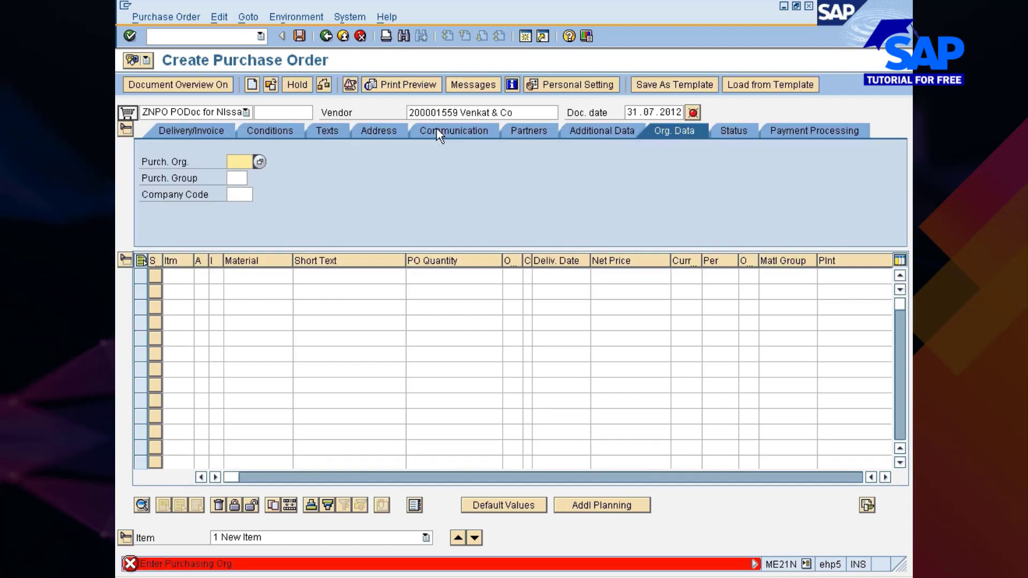
Enter the organizational data with purchasing organization 777C, purchasing group NIS and company code 7777
key("BackSpace")
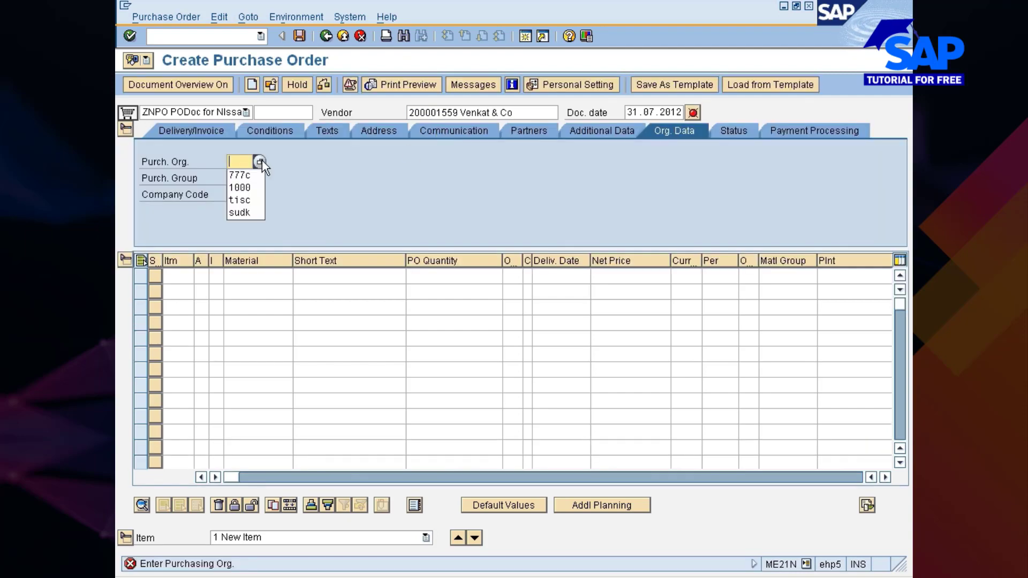
key("Down")
key("Return")
key("Tab")
key("BackSpace")
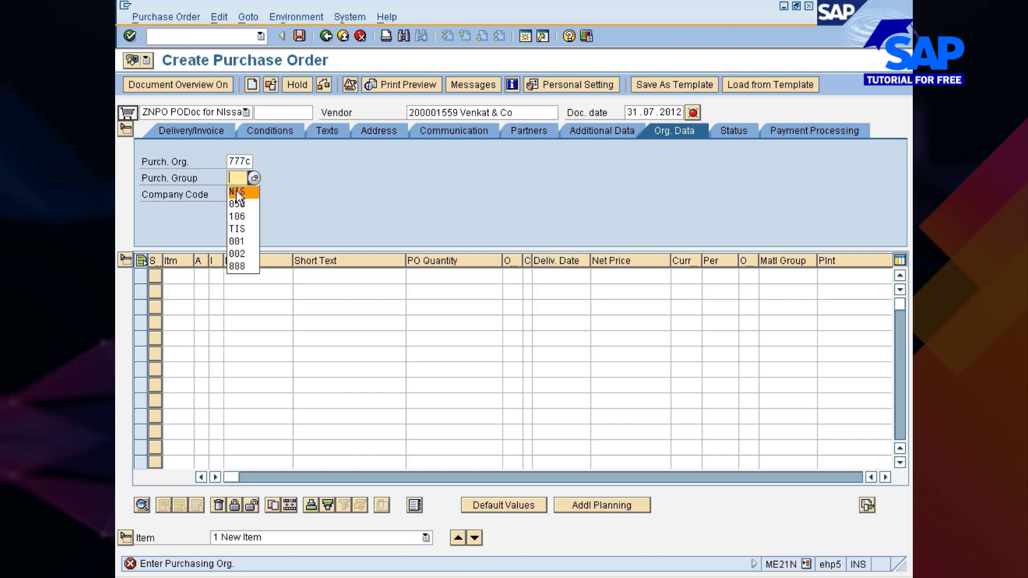
key("Down")
key("Return")
key("Tab")
key("BackSpace")
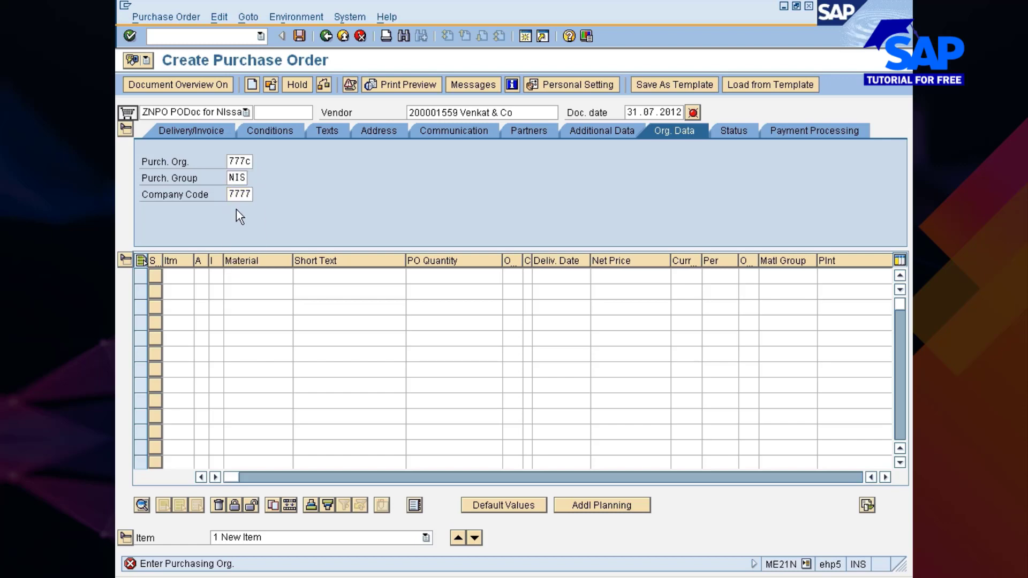
key("Return")
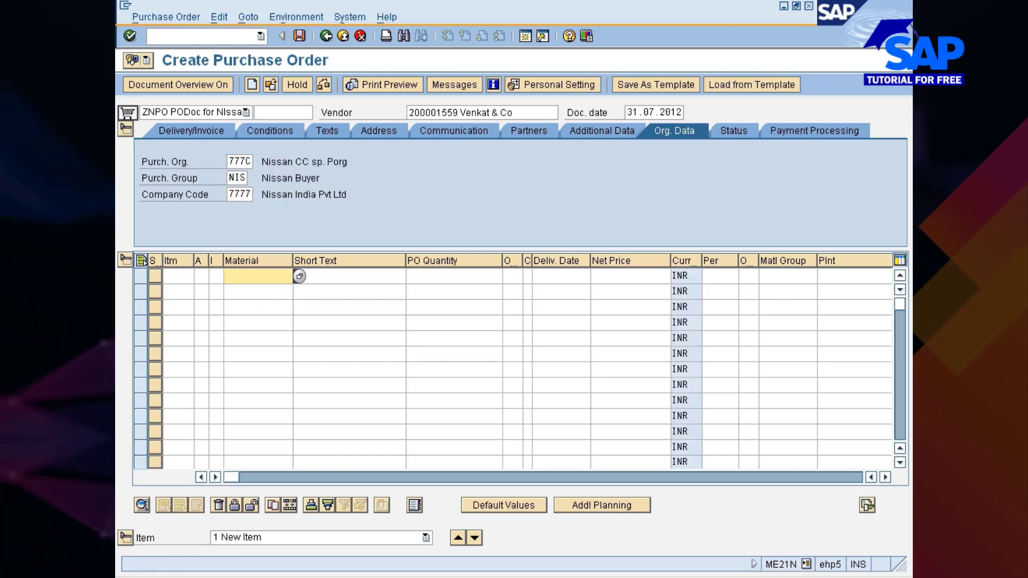
Enter material 10000461 in the first item row with a PO quantity of 25
key("BackSpace")
key("Down")
key("Return")
key("BackSpace")
key("BackSpace")
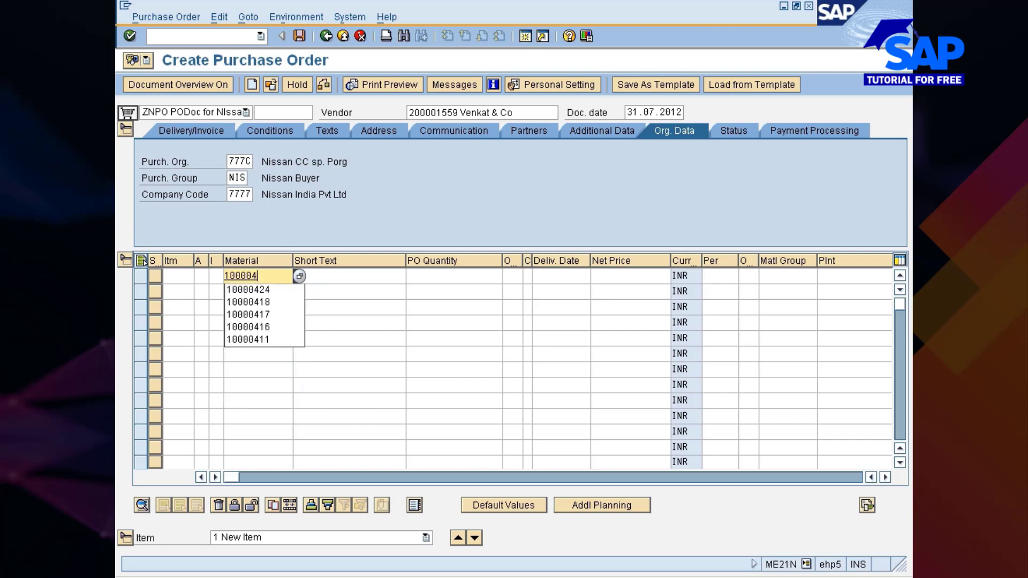
type("61")
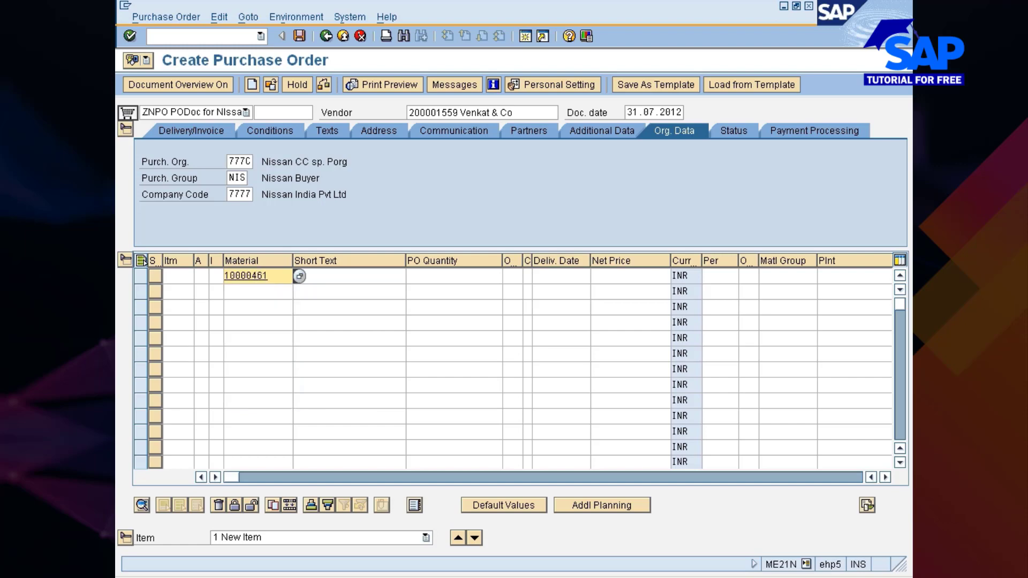
key("Tab")
type("25")
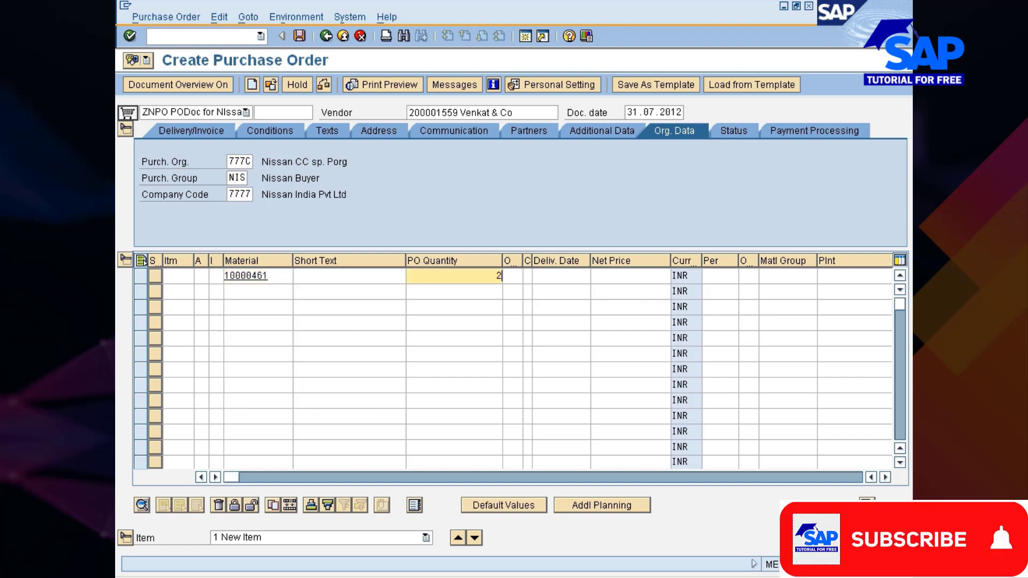
Assign plant 777C to the bread item and confirm the item data
key("Tab")
key("Tab")
key("Tab")
key("Tab")
key("Tab")
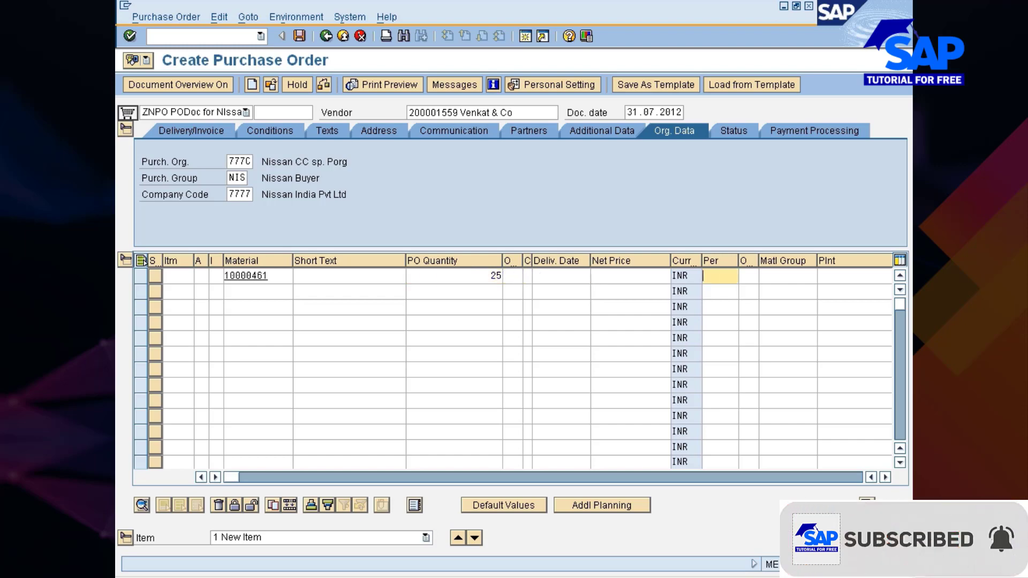
key("Tab")
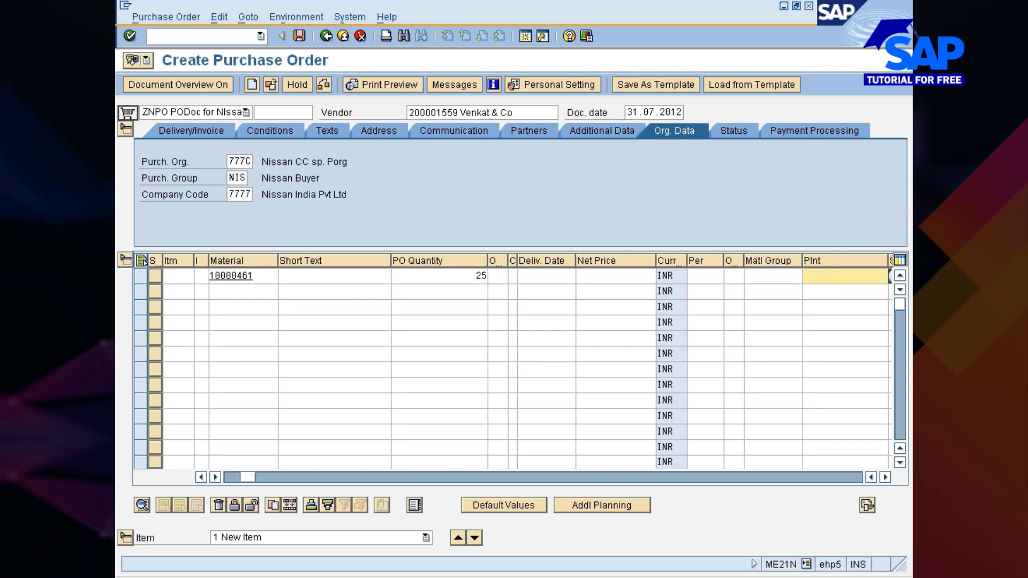
type("777")
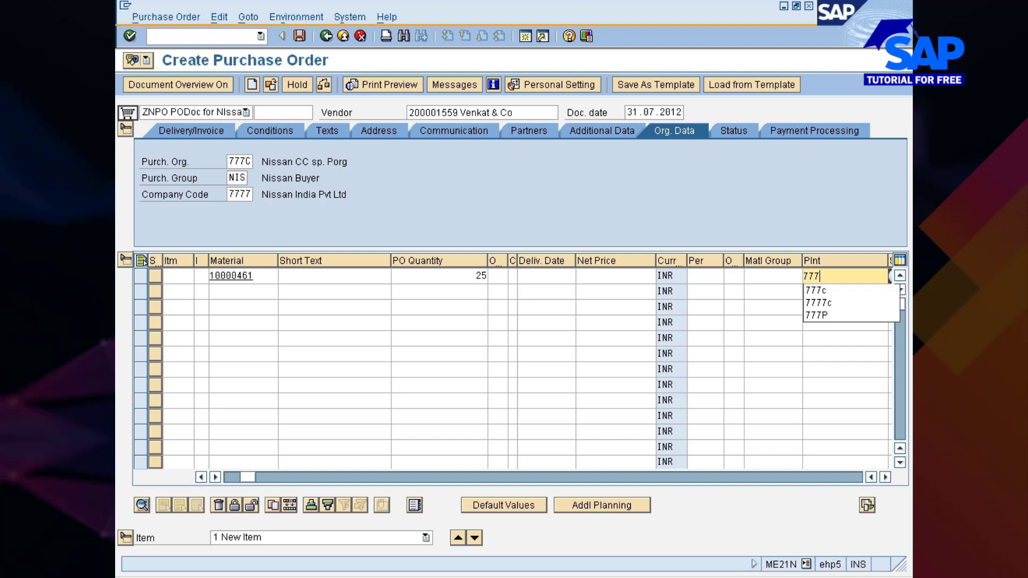
key("Down")
key("Return")
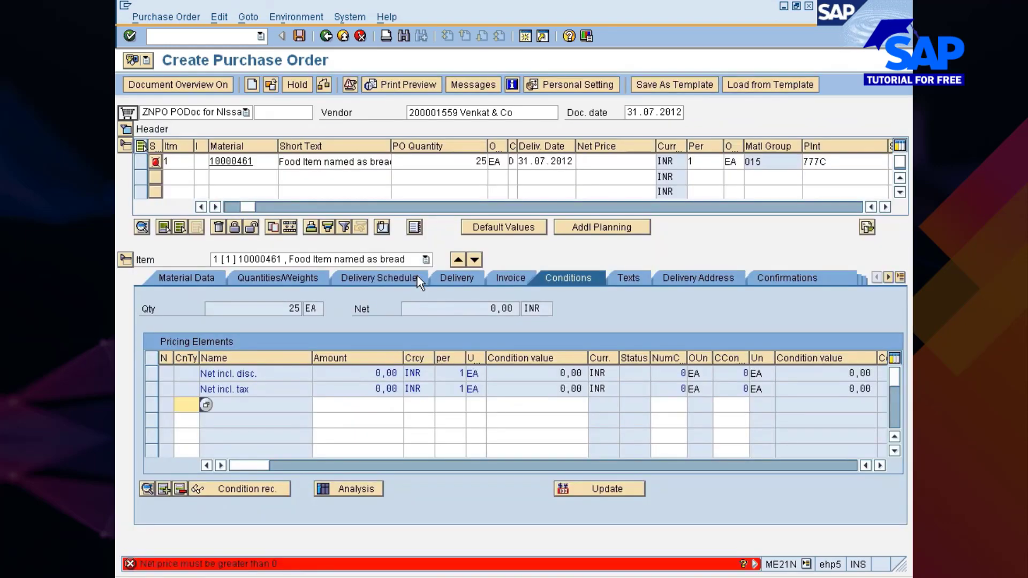
Add pricing condition PB00 with an amount of 15 INR to the item and check the purchase order
type("pb0")
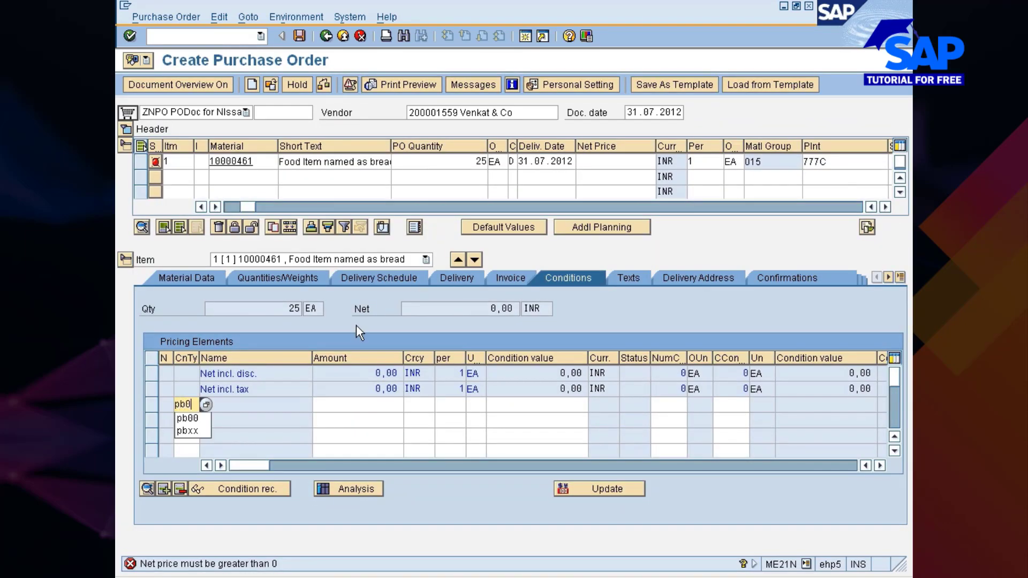
type("0")
key("Return")
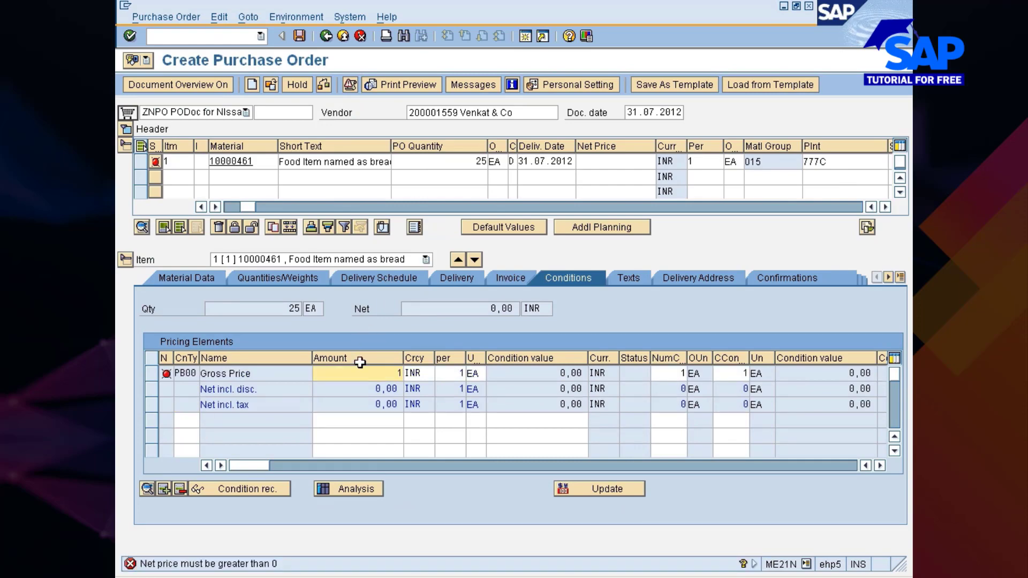
type("15")
key("Return")
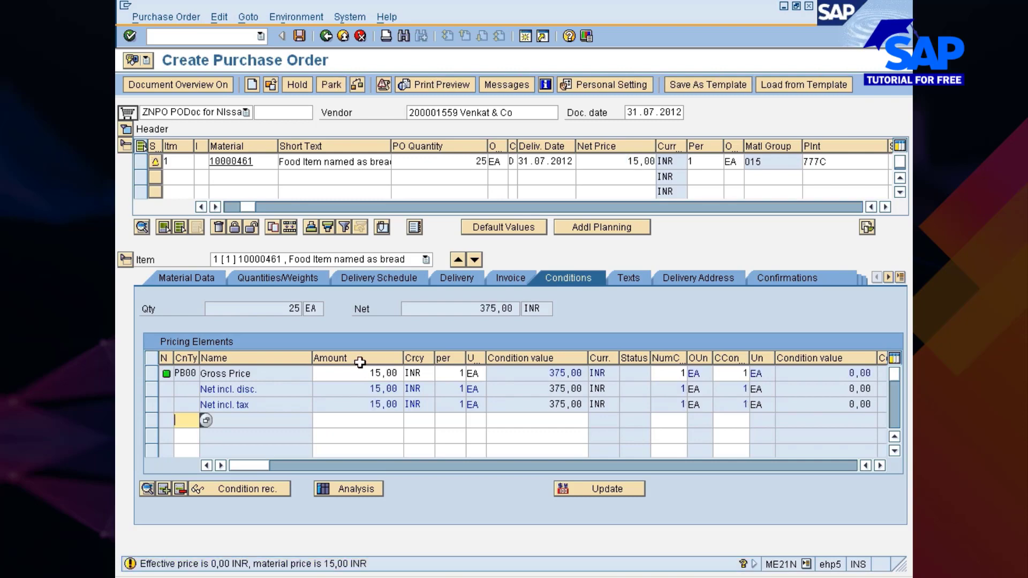
key("Return")
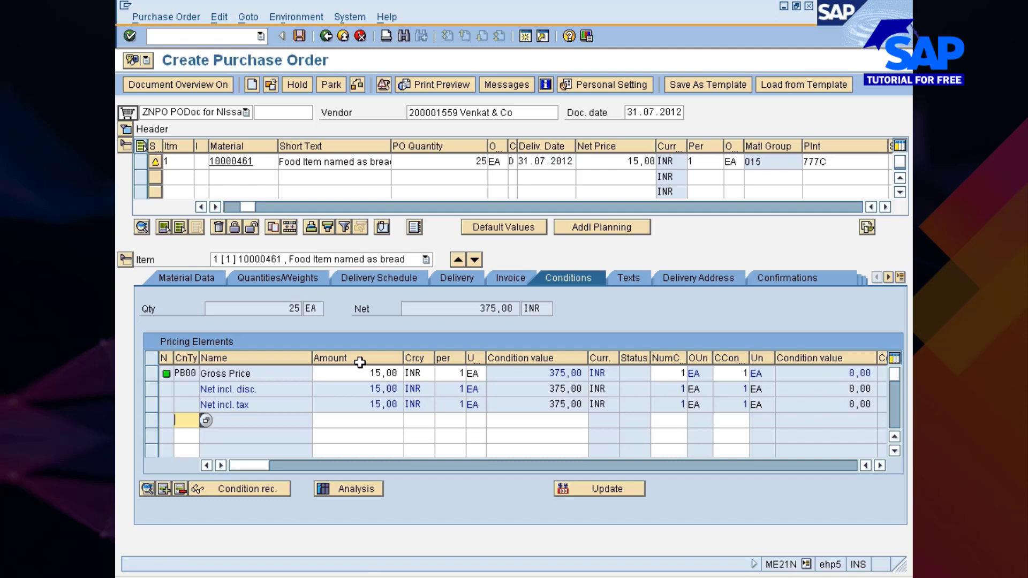
left_click(354, 85)
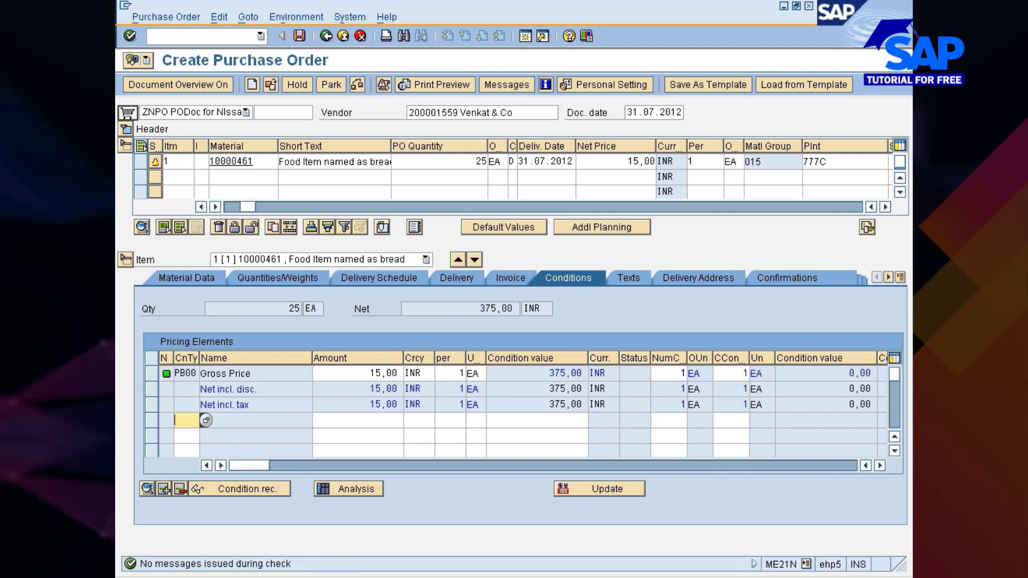
Change the item's PO quantity to 100 and check the purchase order again
left_click(478, 161)
key("Delete")
key("Delete")
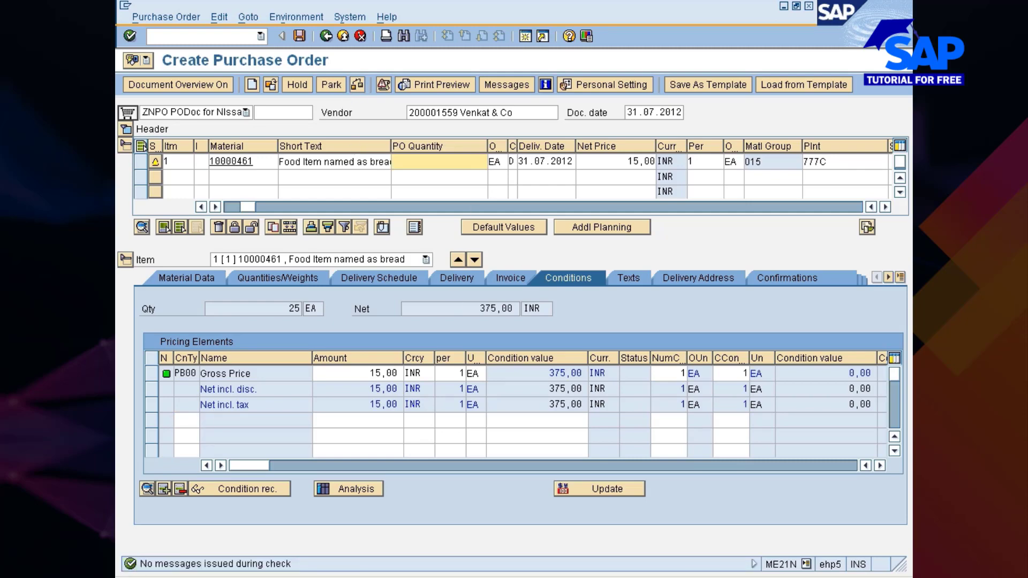
type("100")
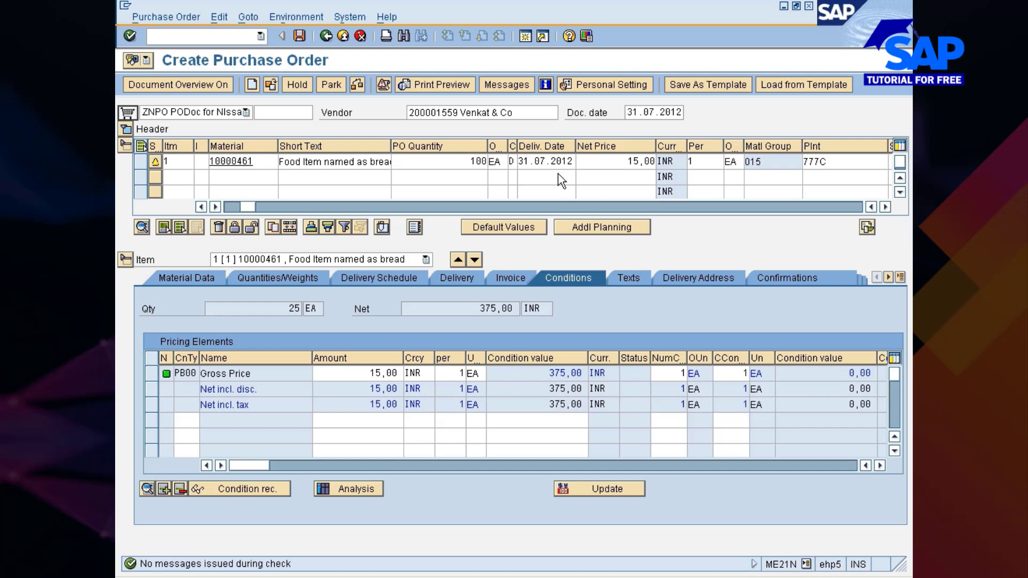
left_click(358, 84)
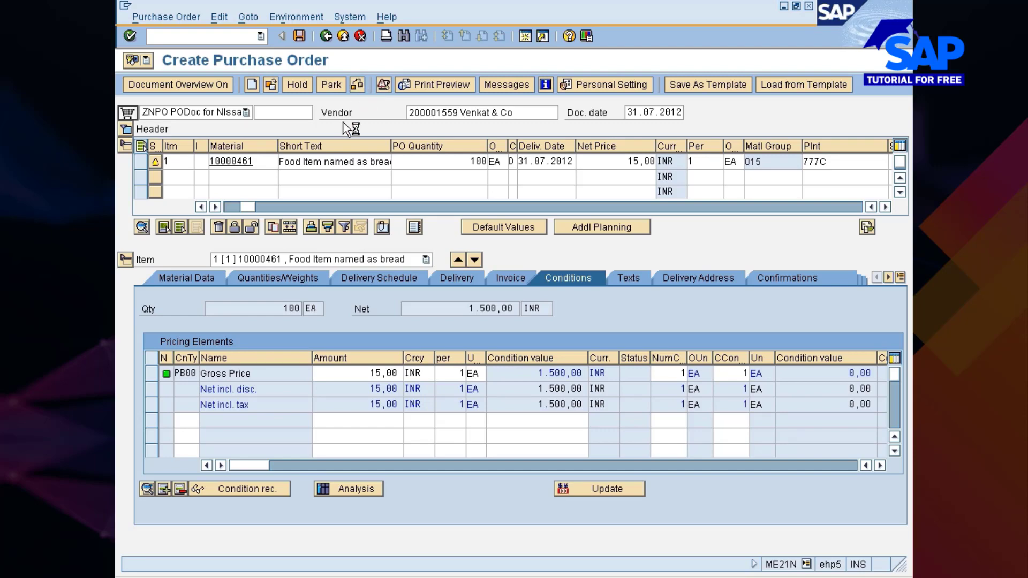
Review the batch field in the item's material data, leave it empty, and save the purchase order
left_click(179, 277)
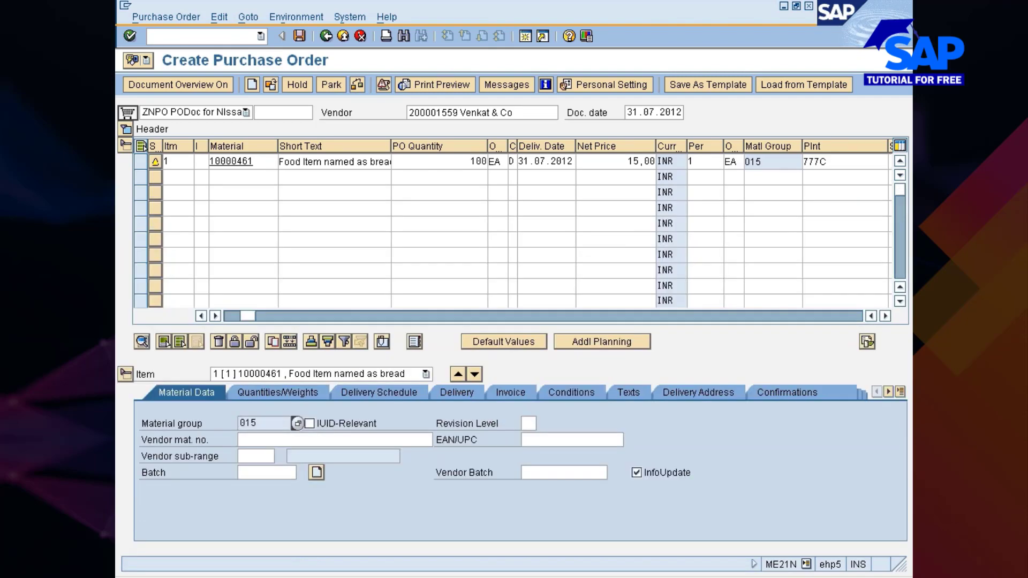
left_click(317, 474)
left_click(268, 473)
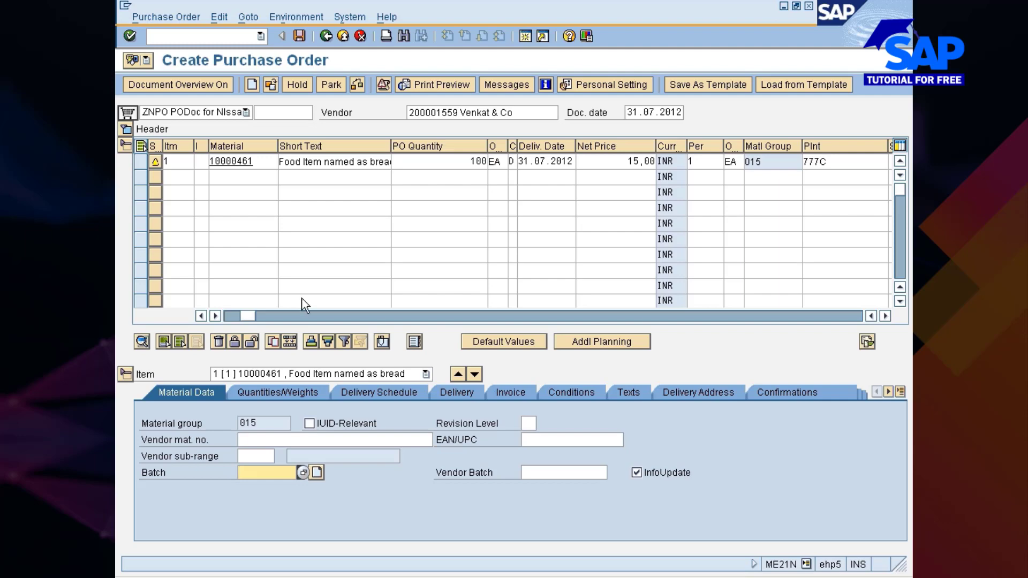
left_click(300, 36)
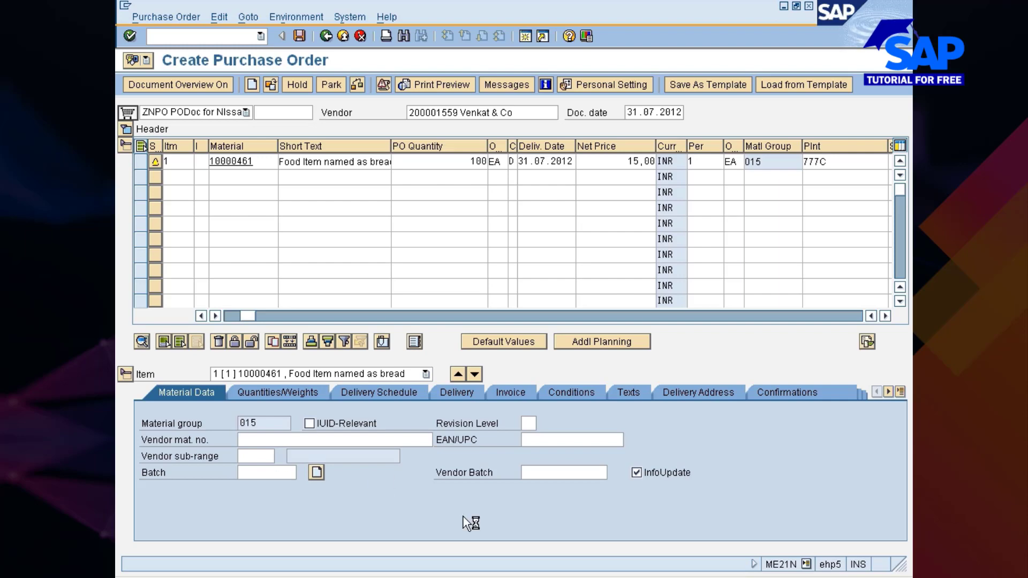
Switch to the Stock Overview session and start transaction MIGO in a new session
left_click(557, 576)
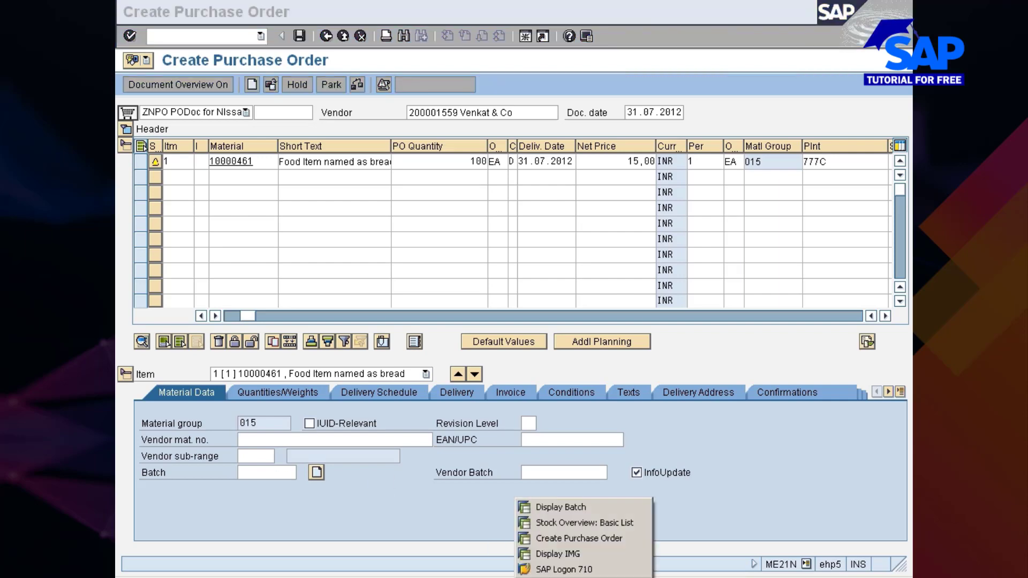
left_click(568, 525)
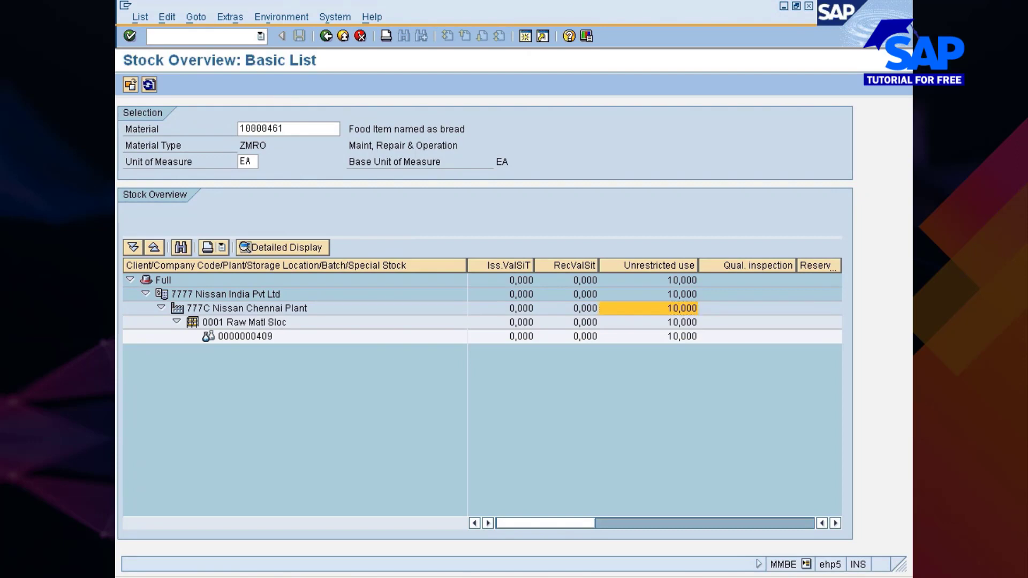
type("/omigo")
key("Return")
Switch to the purchase order session and open the newly saved purchase order, repeating the request until the document loads
left_click(536, 577)
left_click(554, 539)
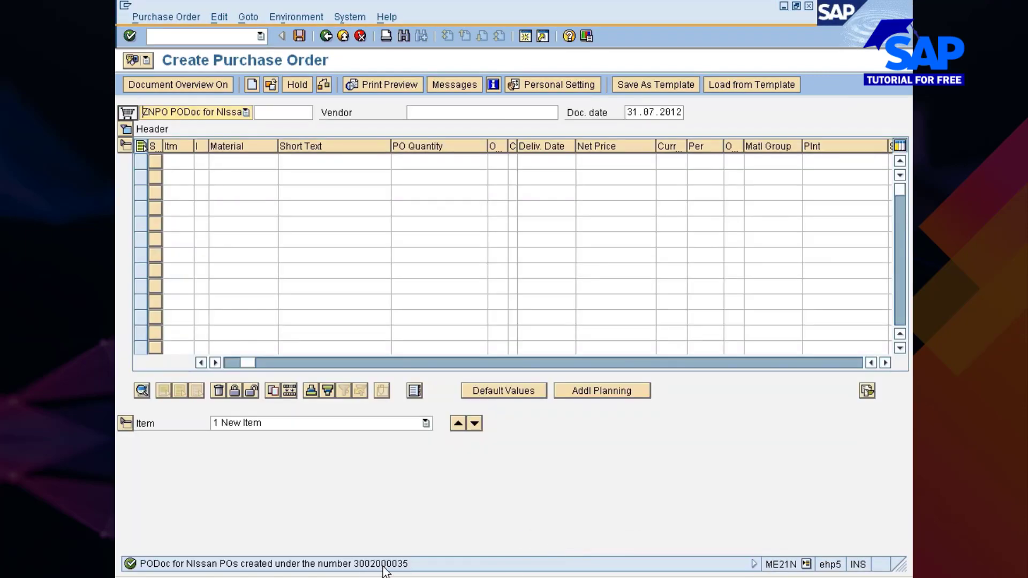
left_click(275, 84)
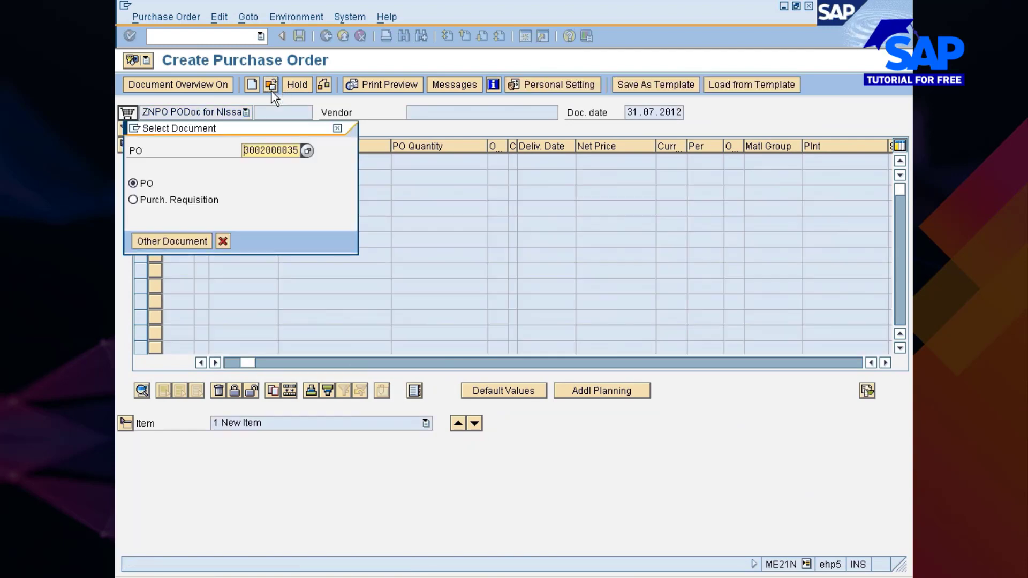
key("Return")
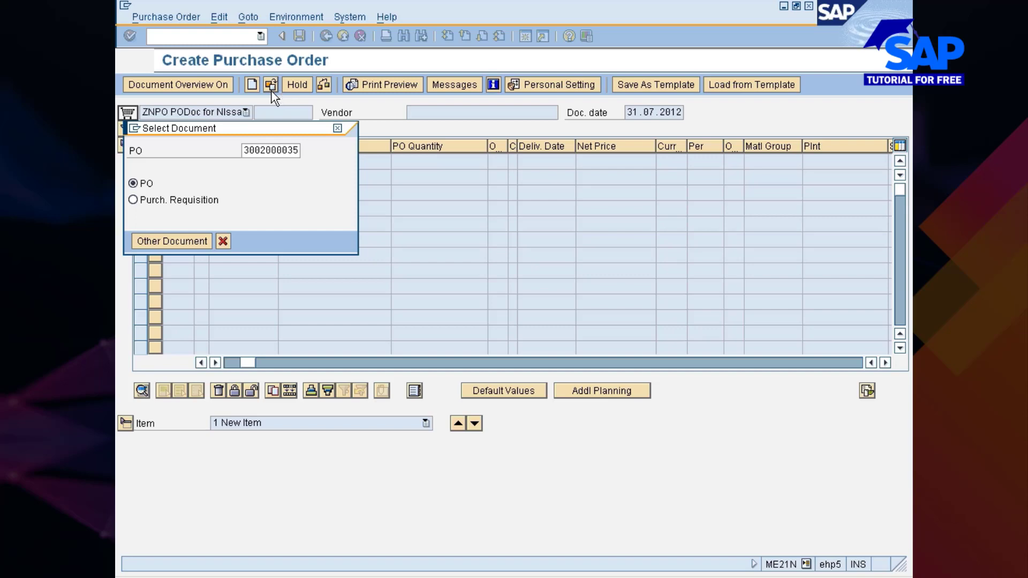
left_click(271, 88)
key("Return")
left_click(271, 87)
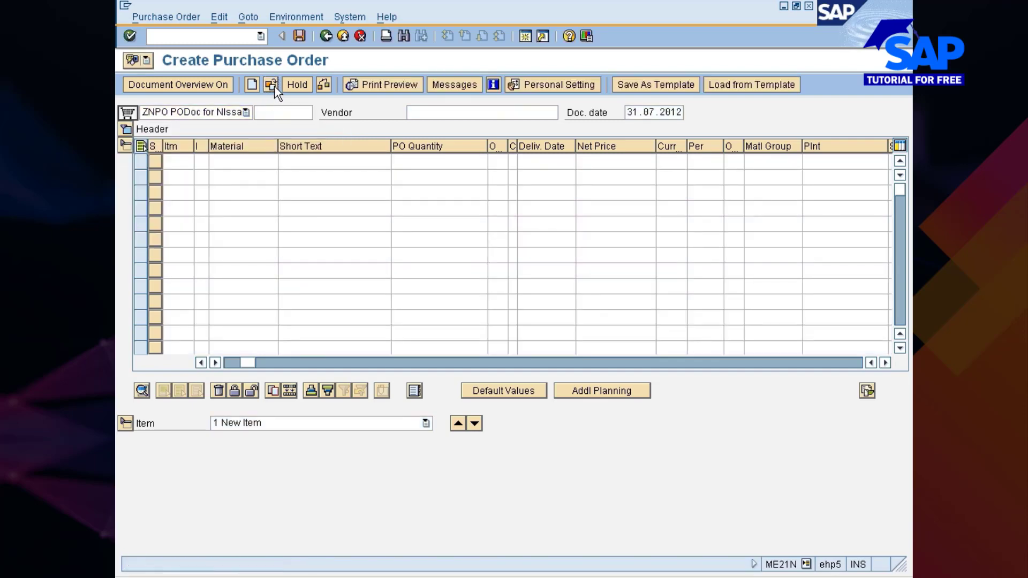
key("Return")
left_click(272, 88)
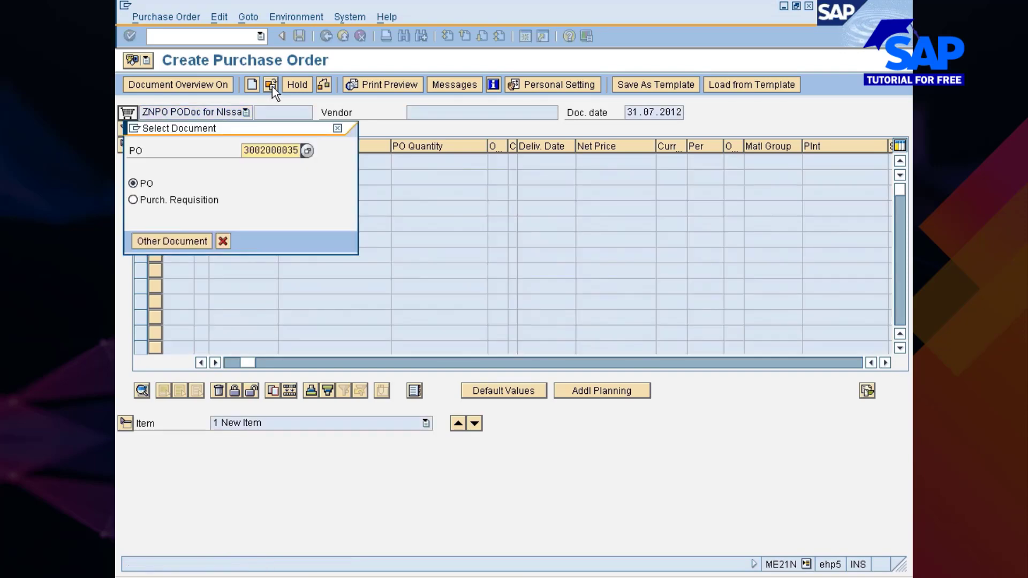
key("Return")
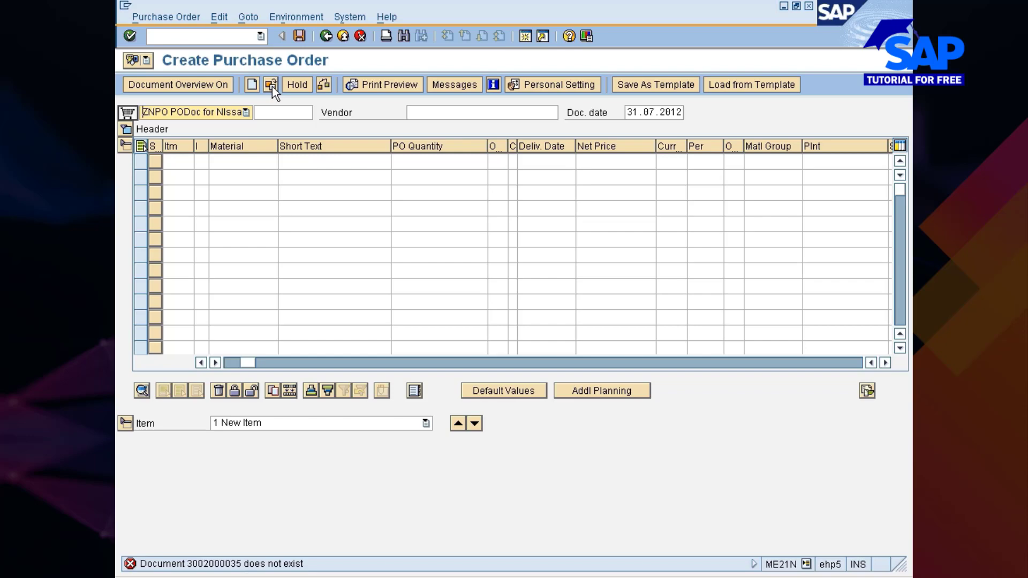
left_click(272, 86)
key("Return")
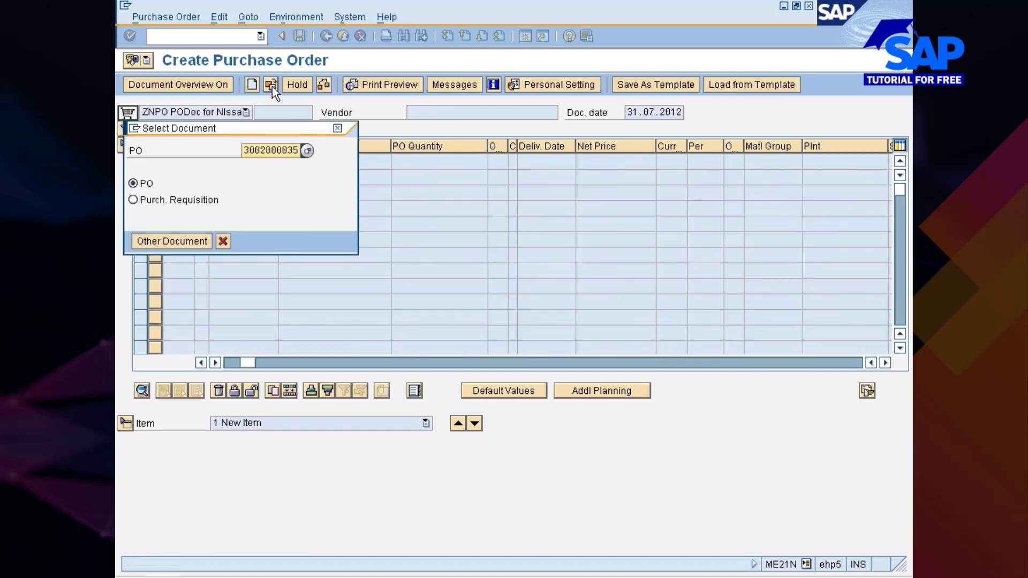
key("Return")
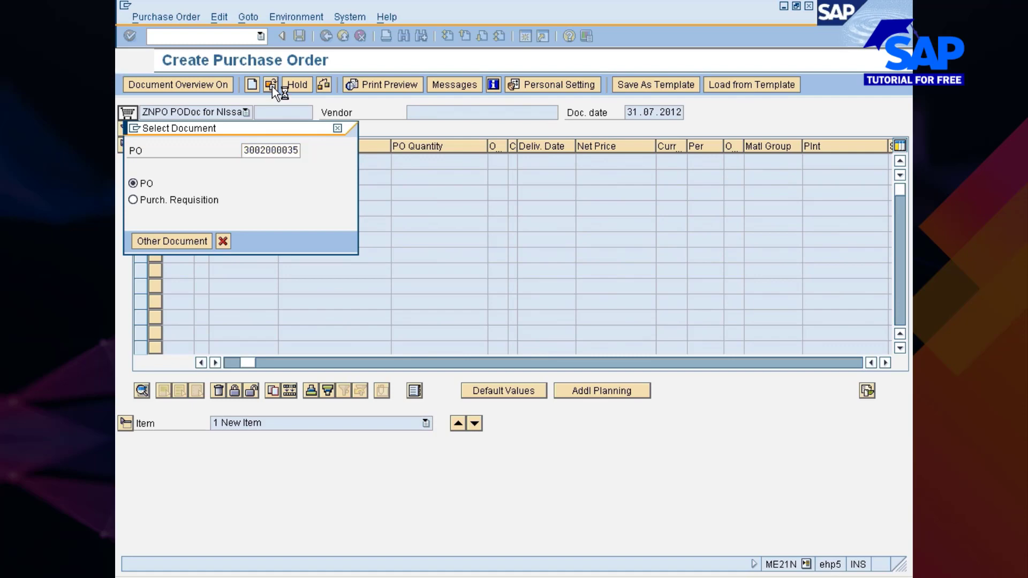
left_click(272, 86)
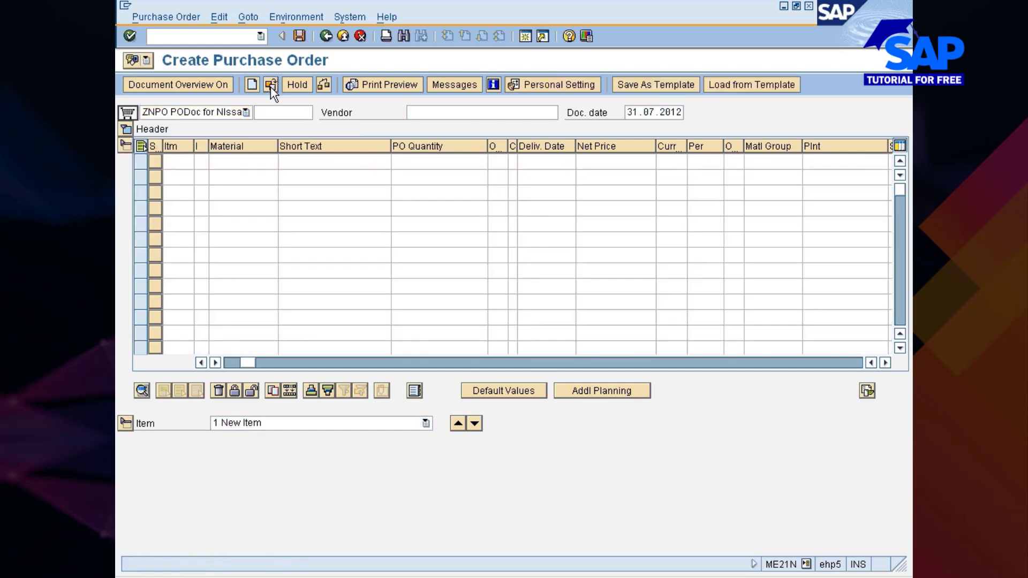
key("Return")
left_click(272, 86)
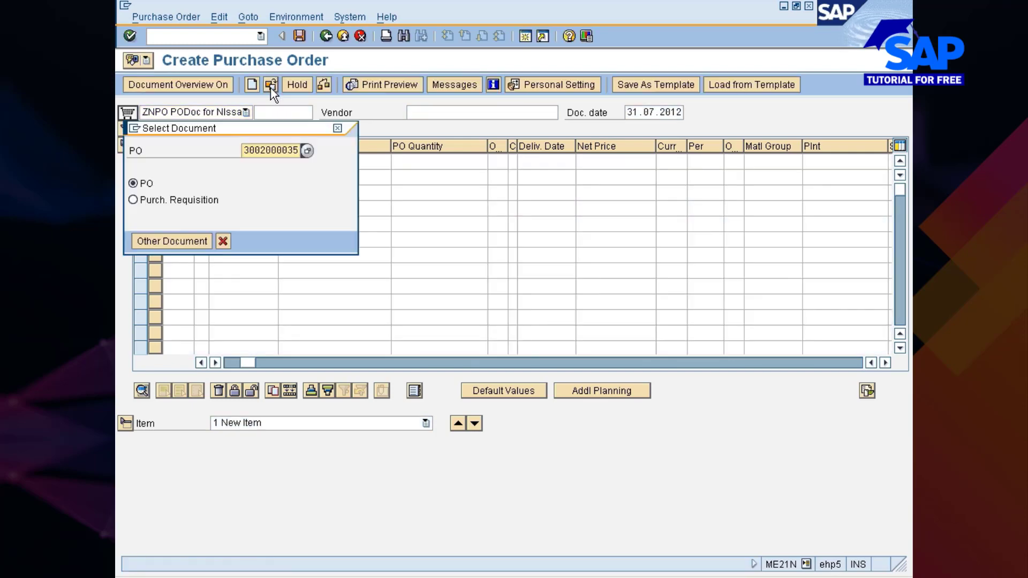
key("Return")
left_click(272, 87)
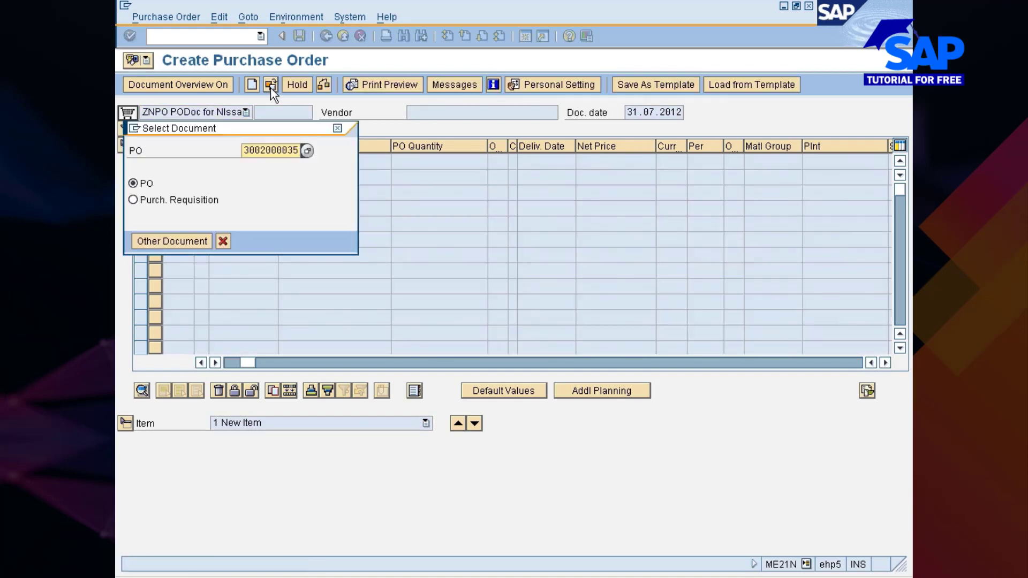
key("Return")
left_click(271, 86)
key("Return")
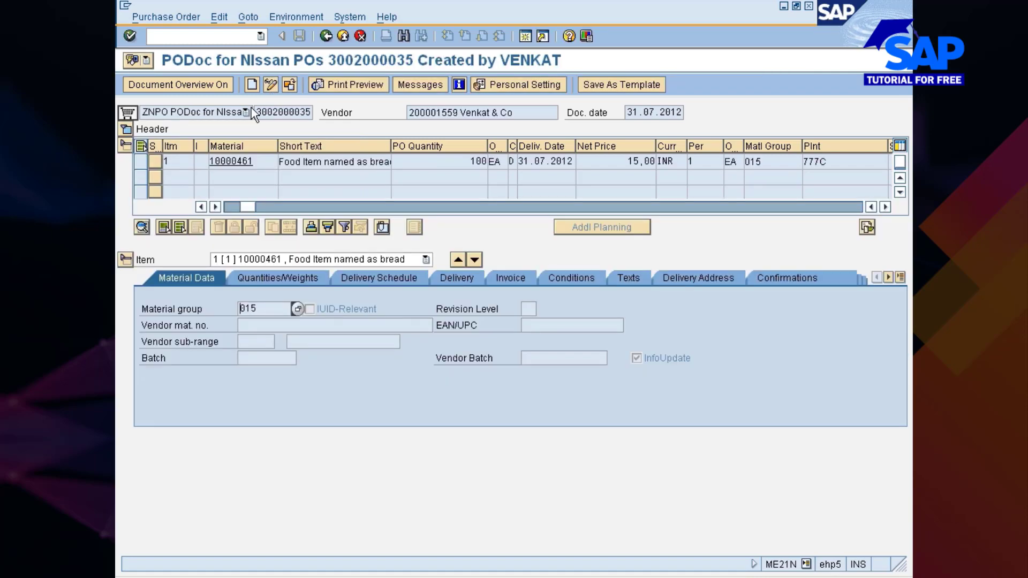
Copy the document number from the header of the displayed purchase order
left_click_drag(256, 112, 311, 112)
key("ctrl+c")
left_click(312, 112)
Start MIGO in a new session from the Stock Overview and load the purchase order by its copied number for goods receipt
left_click(559, 577)
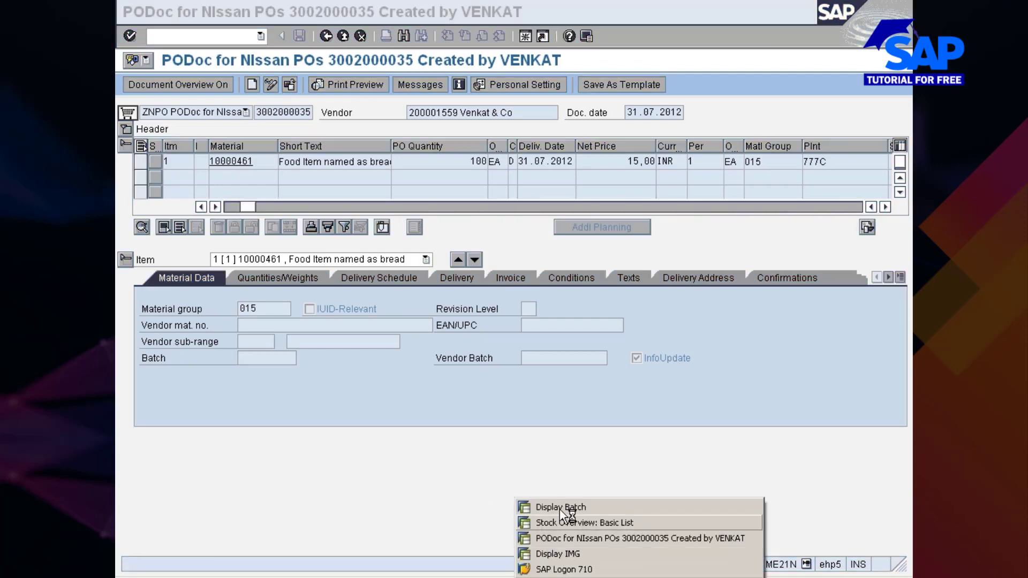
left_click(559, 525)
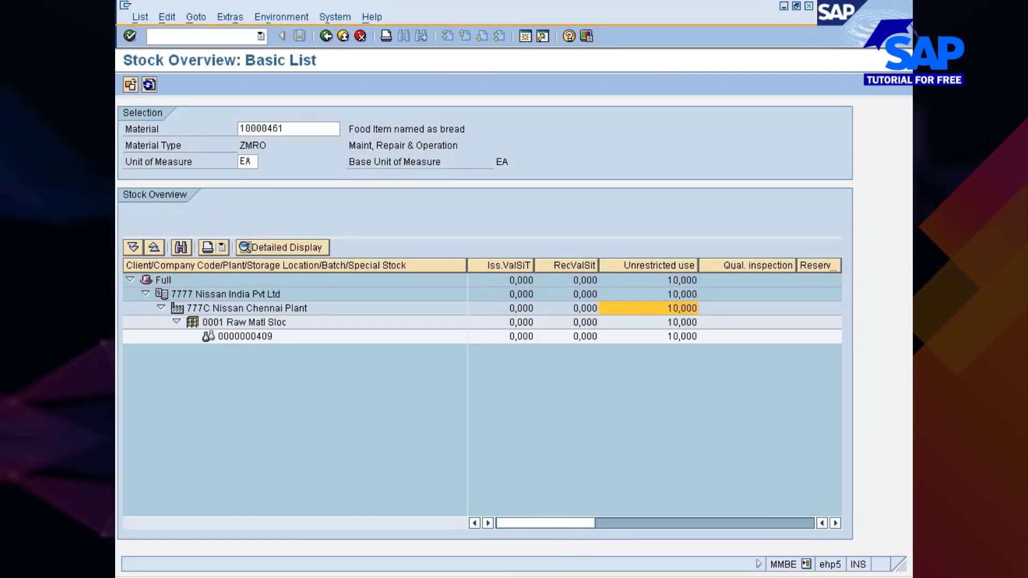
left_click(561, 506)
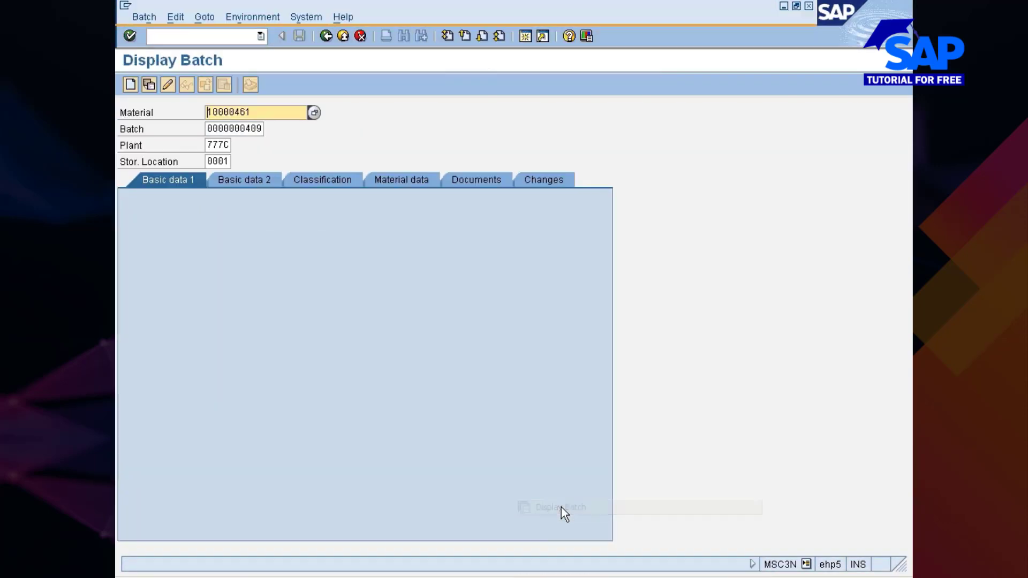
left_click(559, 577)
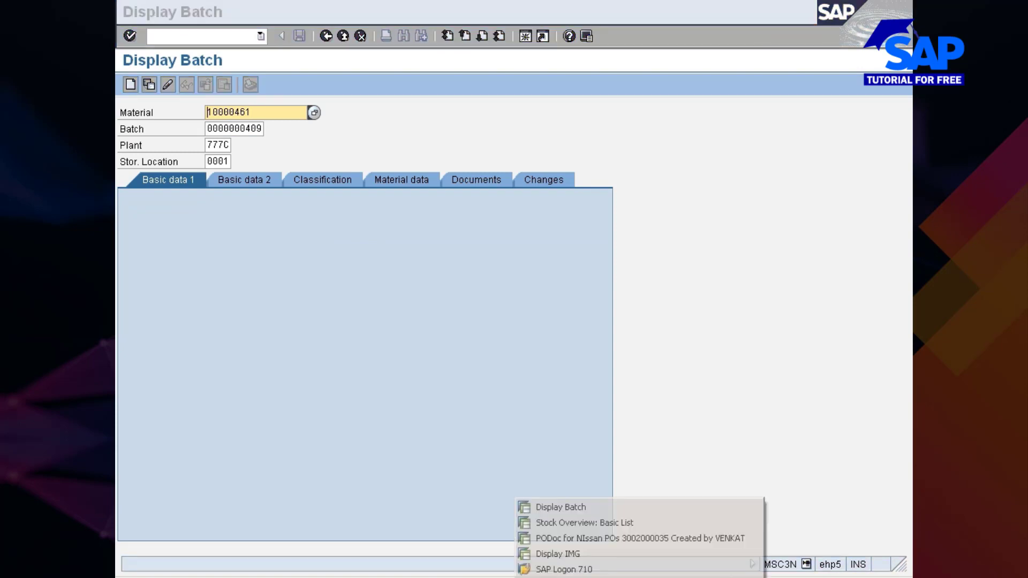
left_click(573, 519)
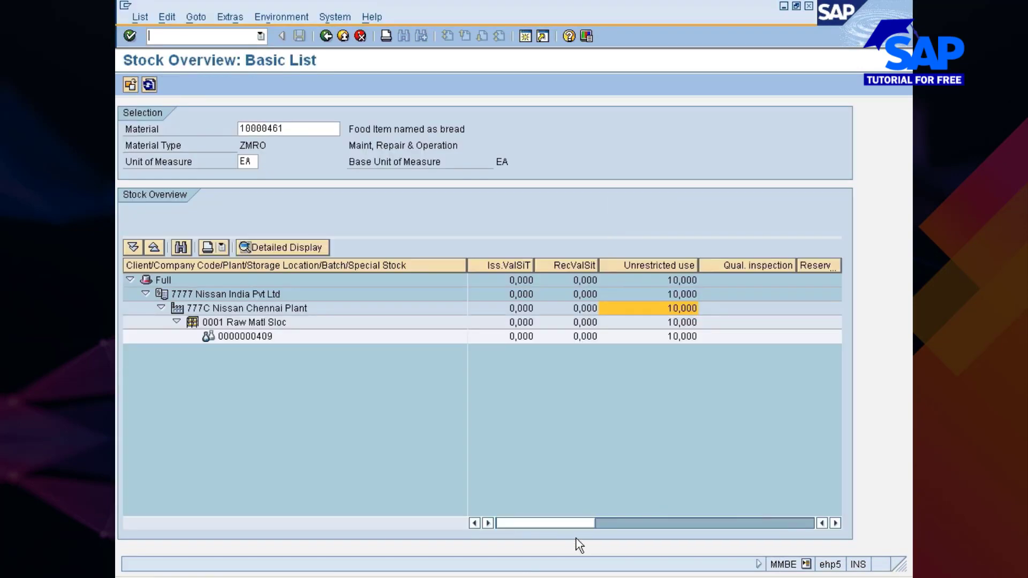
left_click(525, 35)
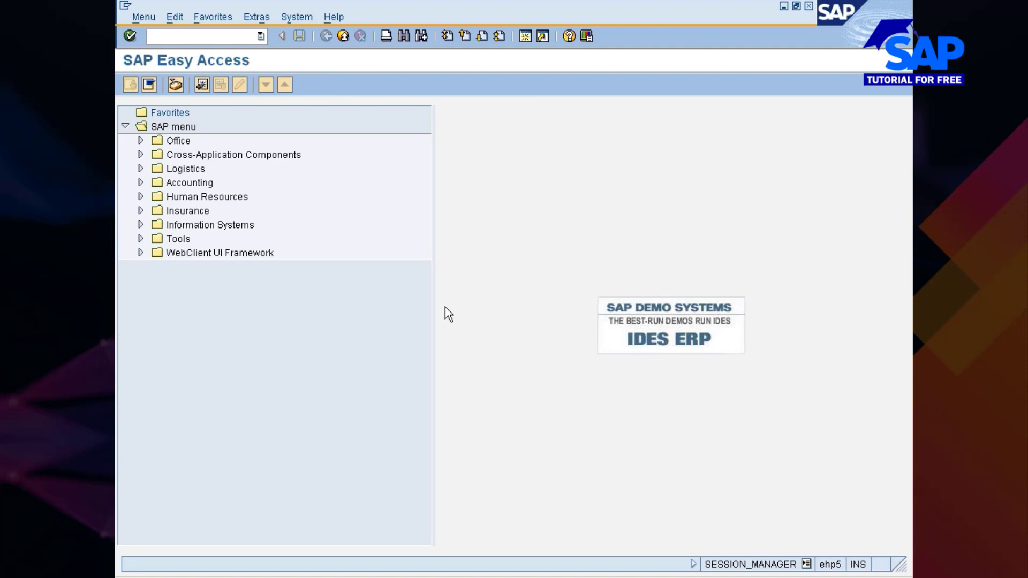
left_click(550, 577)
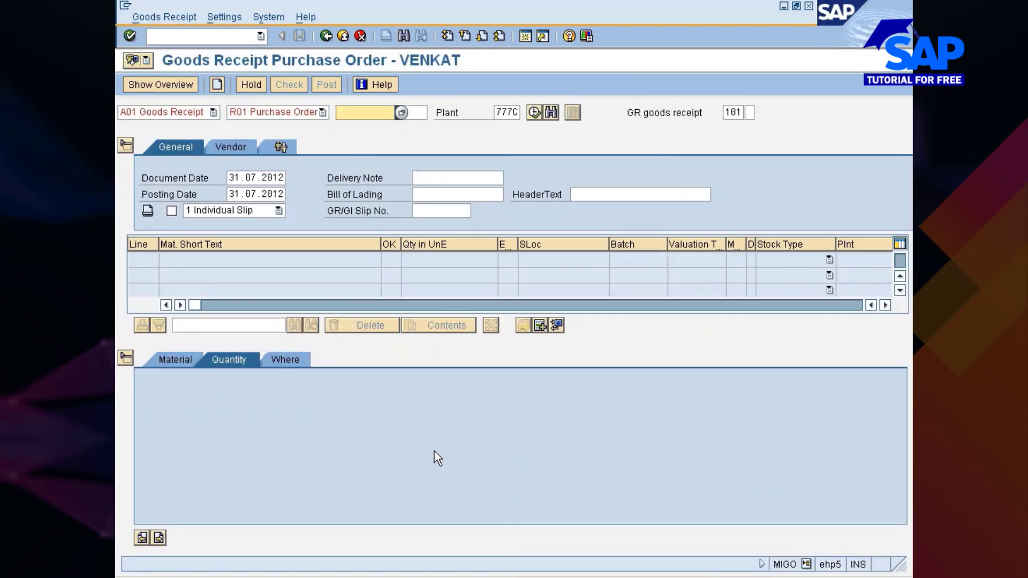
key("ctrl+v")
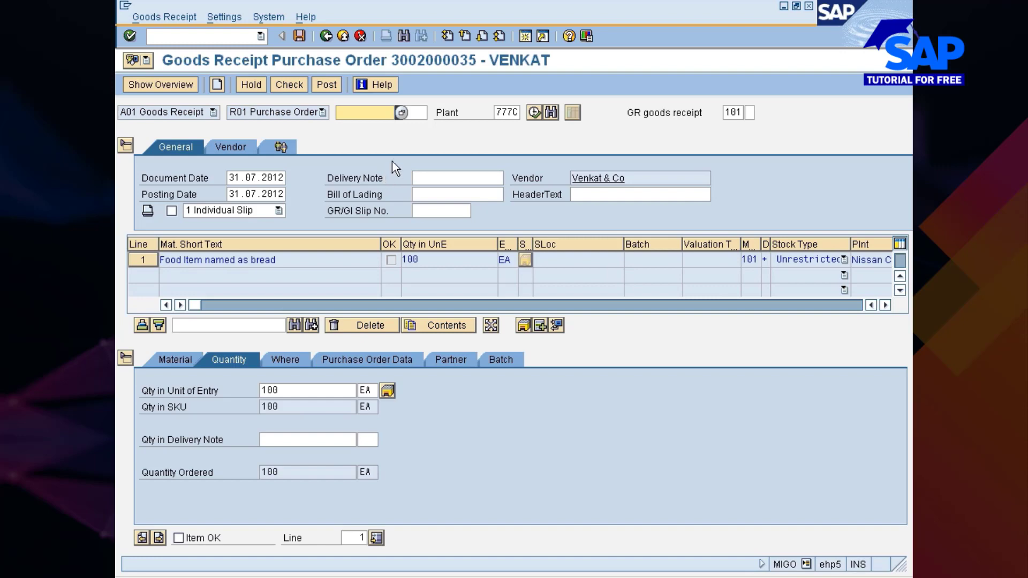
Mark the bread item as OK and set its quantity in unit of entry to 18 EA
left_click(178, 539)
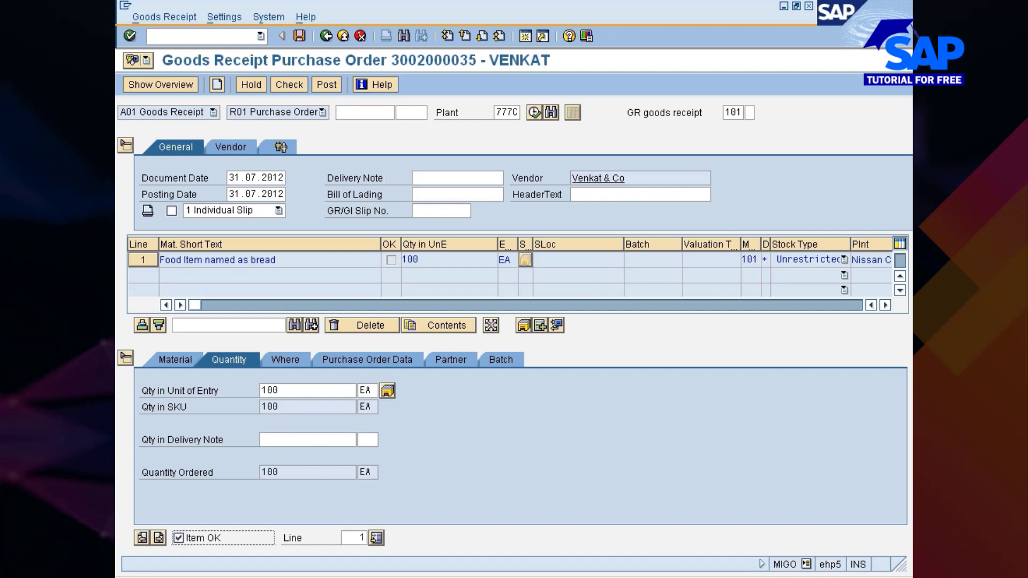
left_click(303, 391)
key("BackSpace")
key("BackSpace")
key("BackSpace")
type("1")
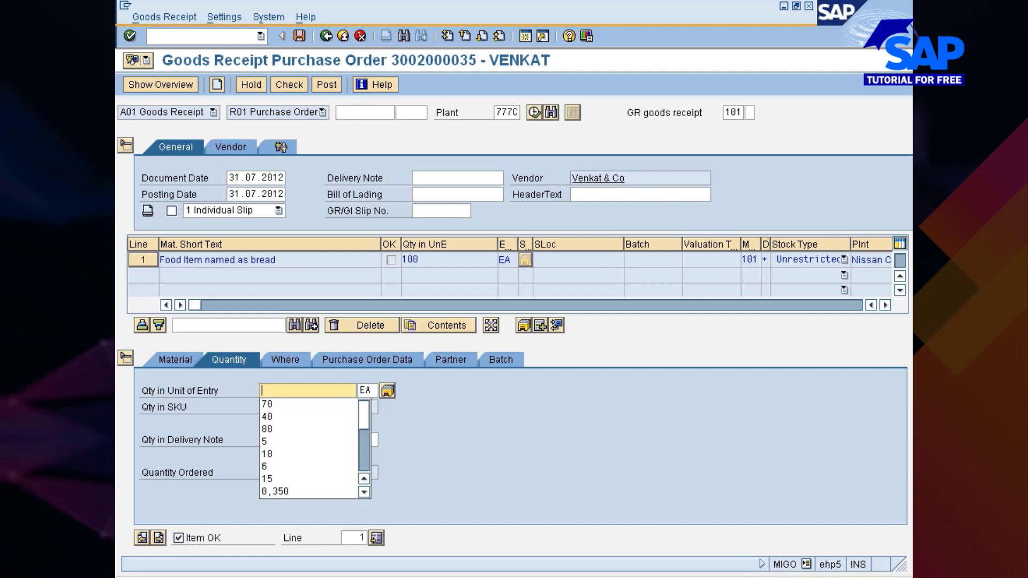
type("8")
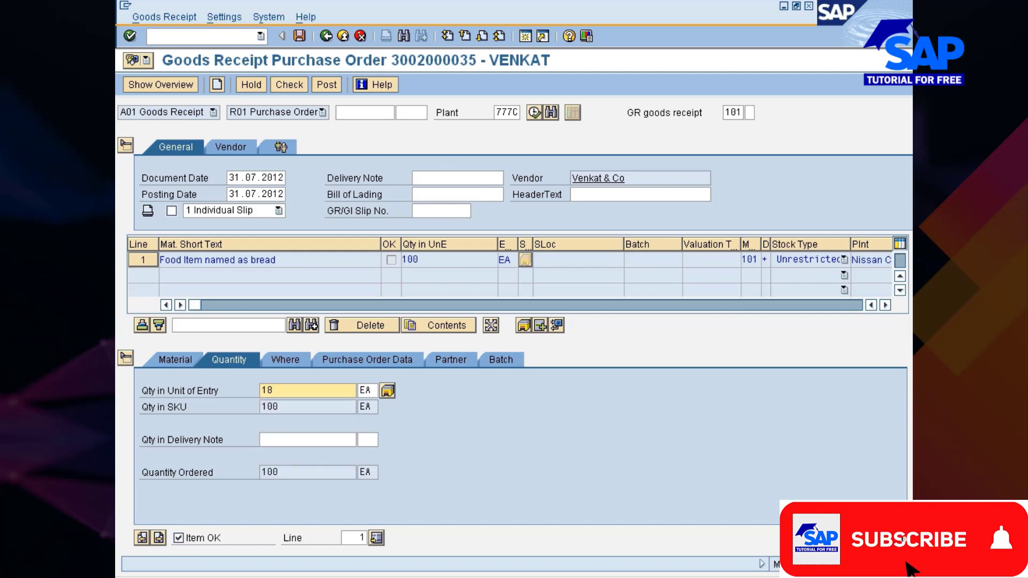
Set the item's storage location to 0002 in the goods receipt
left_click(276, 362)
left_click(286, 440)
type("000")
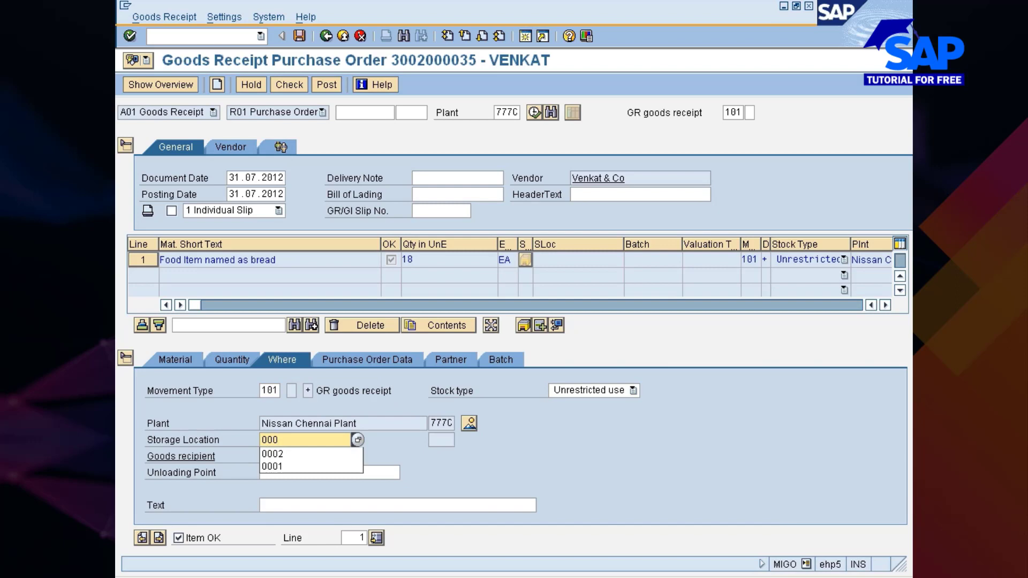
key("Down")
key("Return")
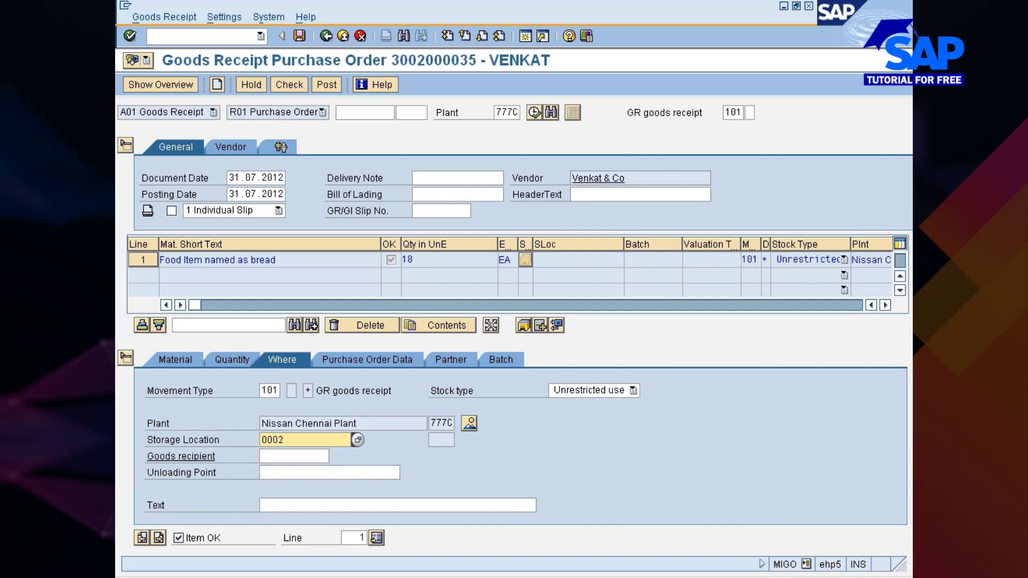
Evaluate the item's shipping instruction ZN as "Instruction complied with", with a score of 100
left_click(350, 365)
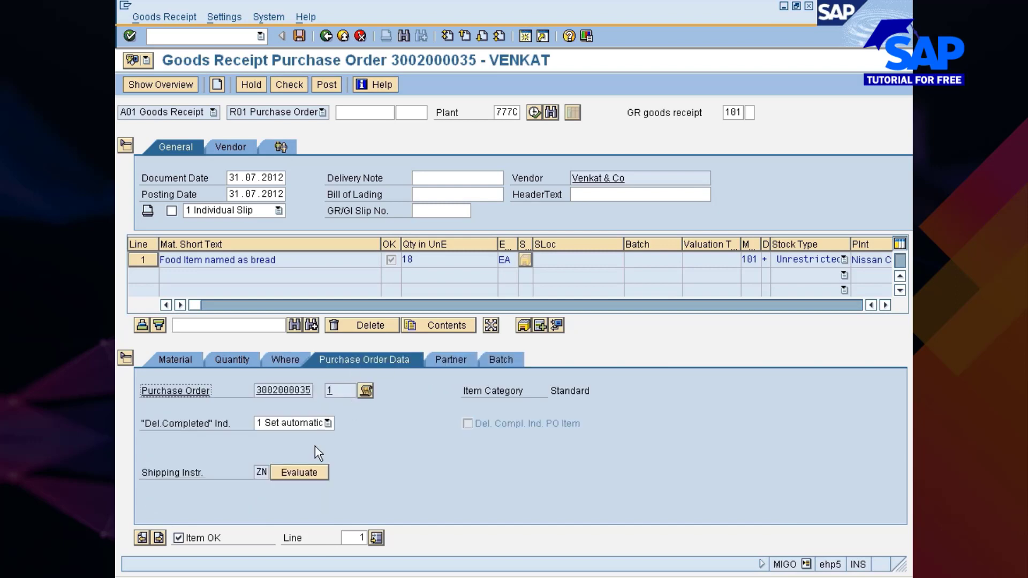
left_click(301, 473)
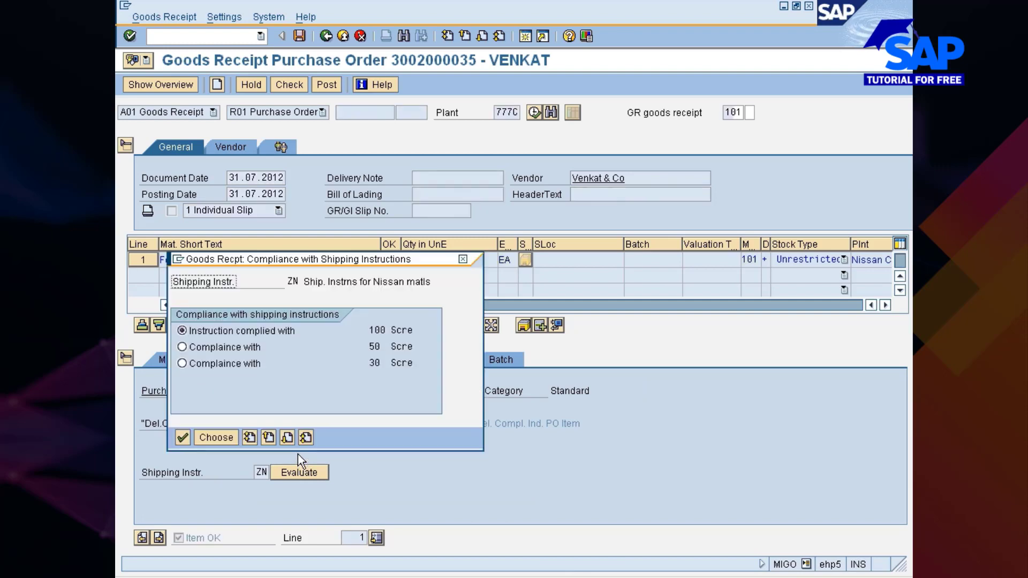
double_click(217, 331)
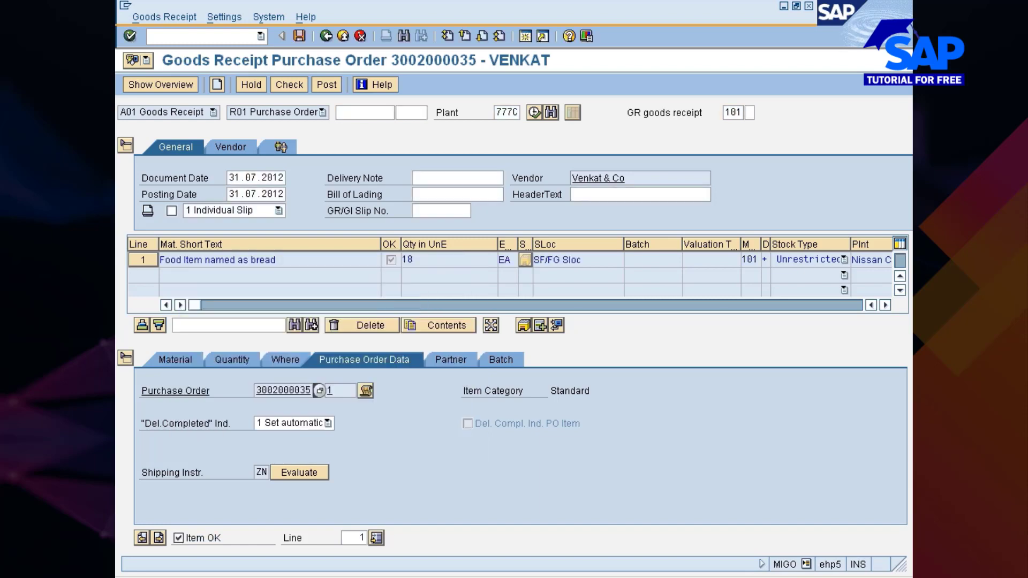
Open the classification of the received item's batch and examine the batch number assigned to it
left_click(503, 361)
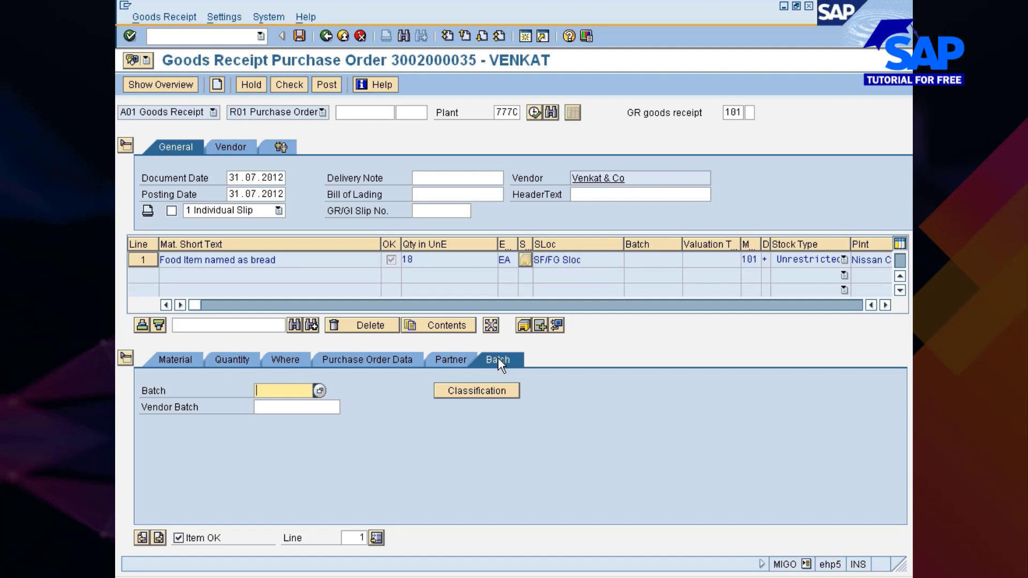
left_click(477, 391)
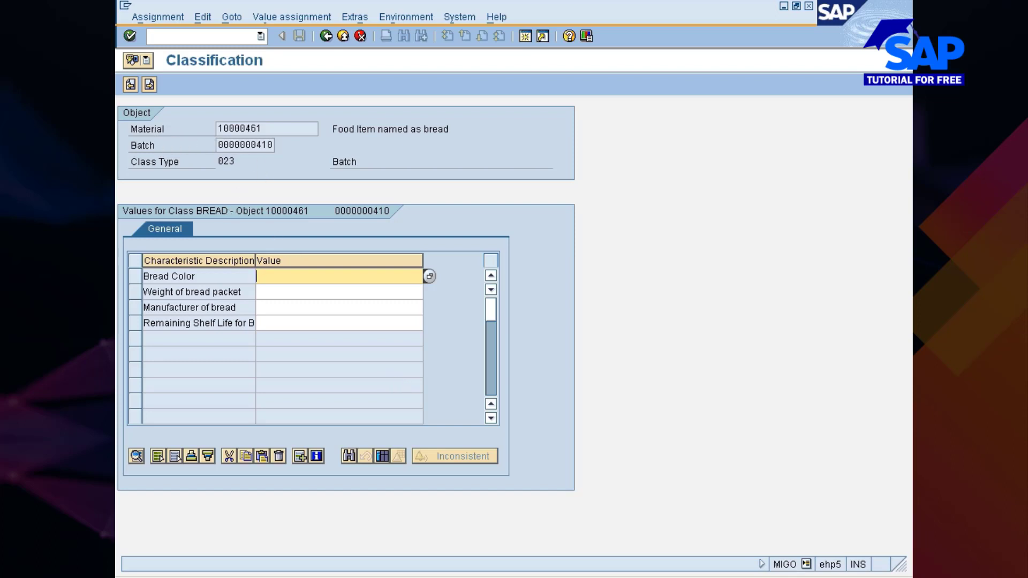
left_click(219, 145)
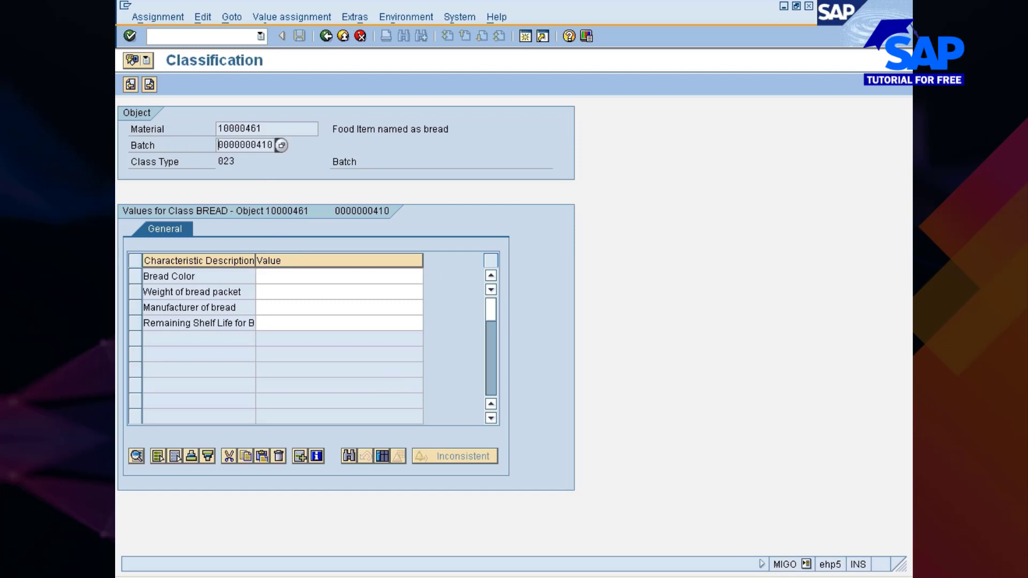
left_click(273, 145)
Set the batch's Bread Color characteristic to WHITE
left_click(310, 277)
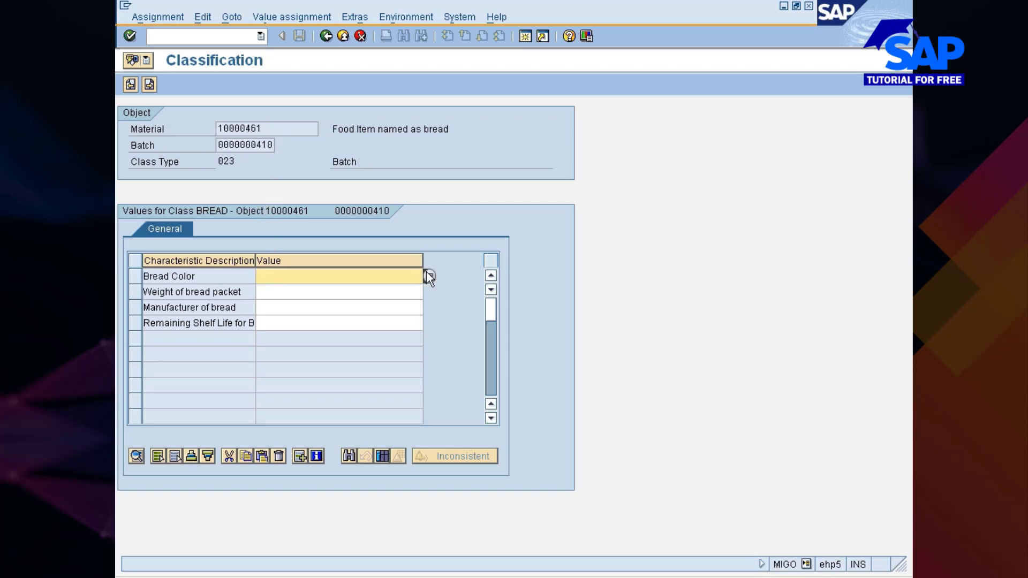
left_click(426, 273)
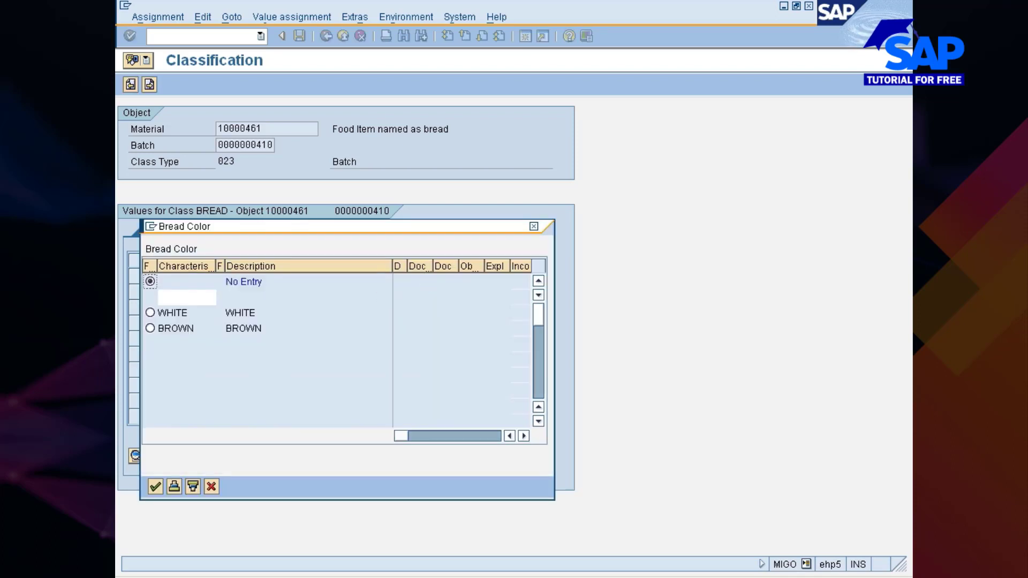
left_click(150, 313)
left_click(153, 488)
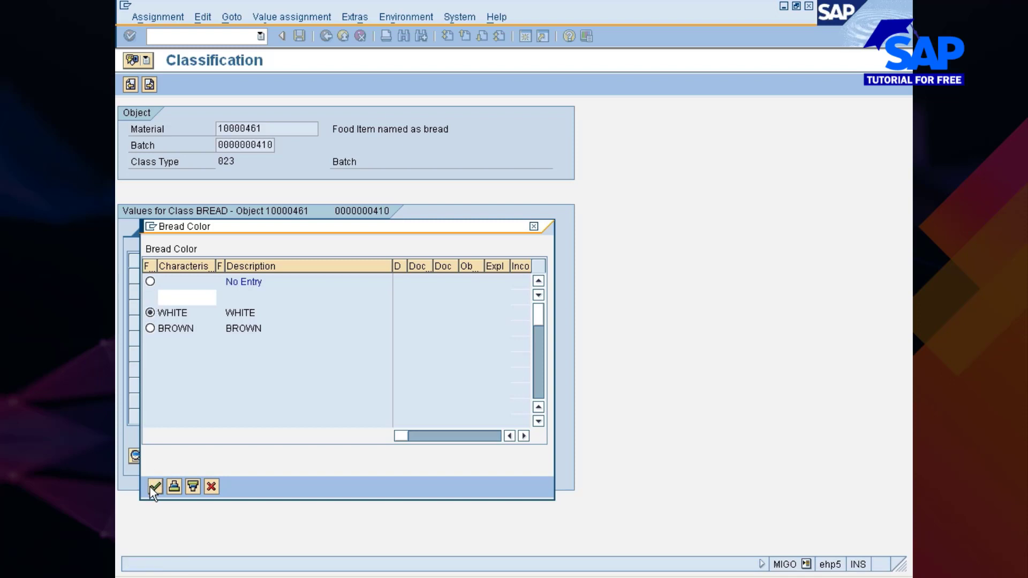
left_click(300, 291)
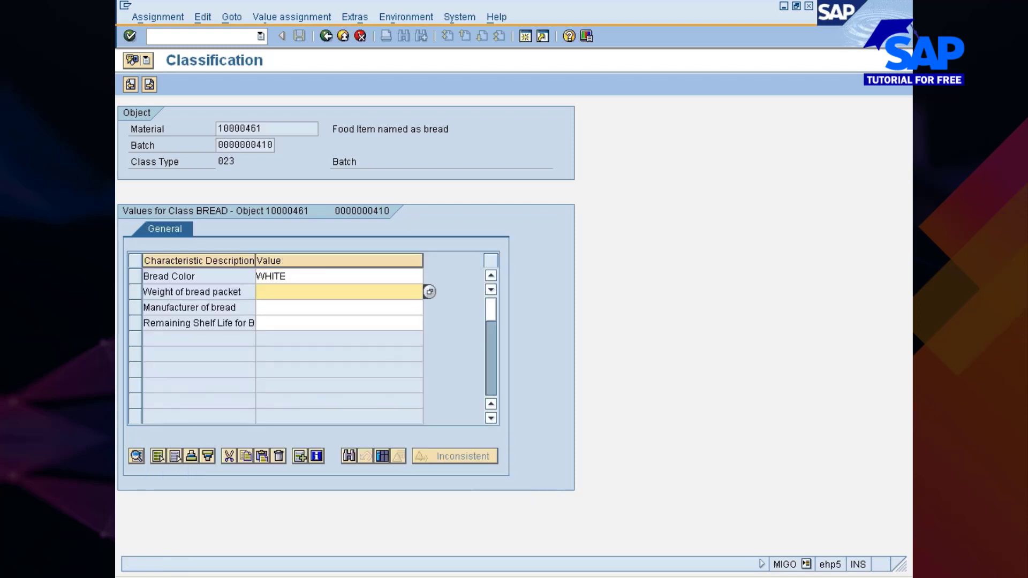
Set the batch's Weight of bread packet characteristic to 200 g and its Manufacturer of bread to BRITANIA
left_click(429, 293)
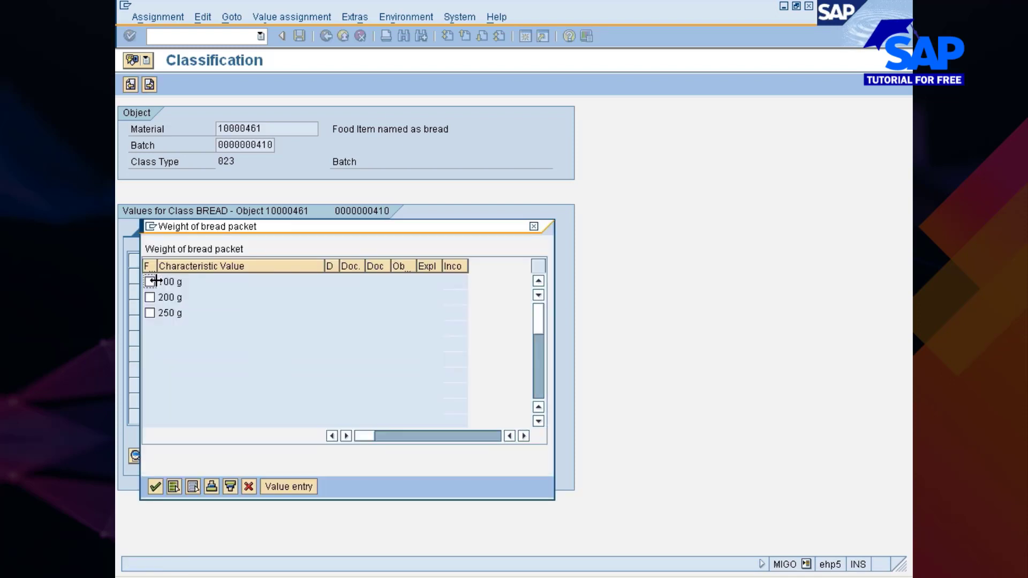
left_click(150, 298)
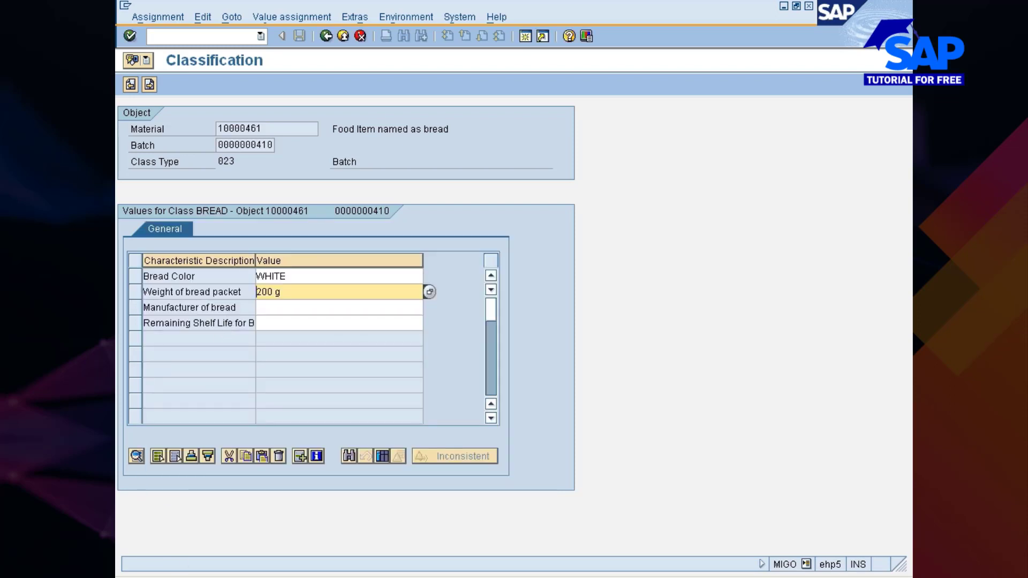
left_click(257, 308)
left_click(429, 307)
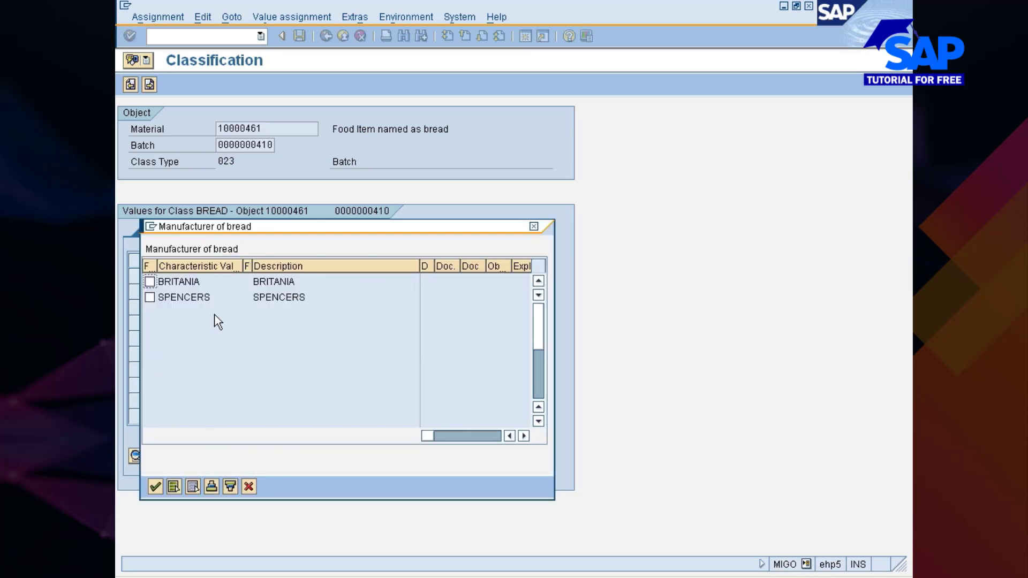
left_click(149, 282)
left_click(155, 487)
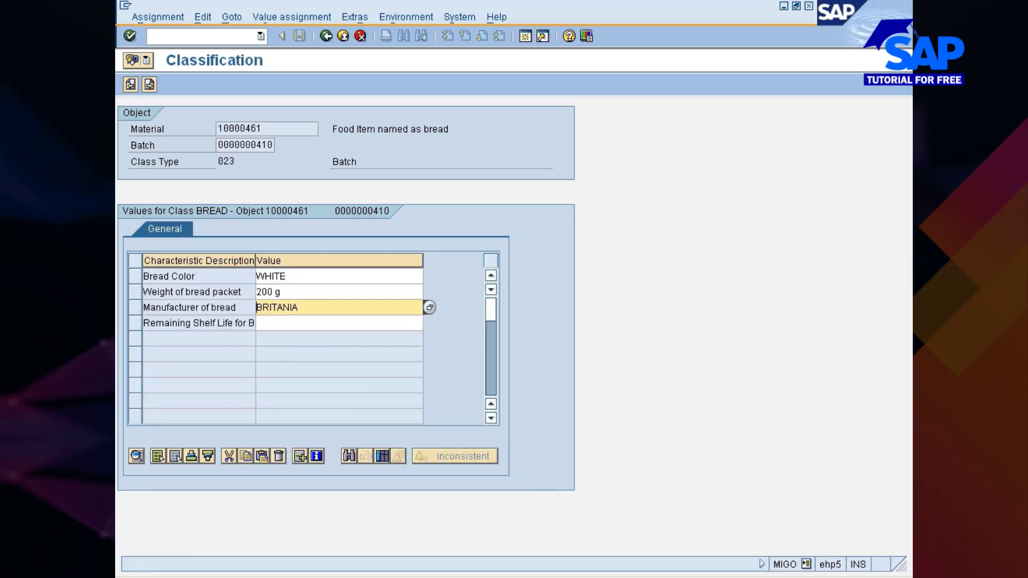
Leave the Remaining Shelf Life for Batch characteristic at No Entry and return from the classification to the goods receipt
left_click(275, 324)
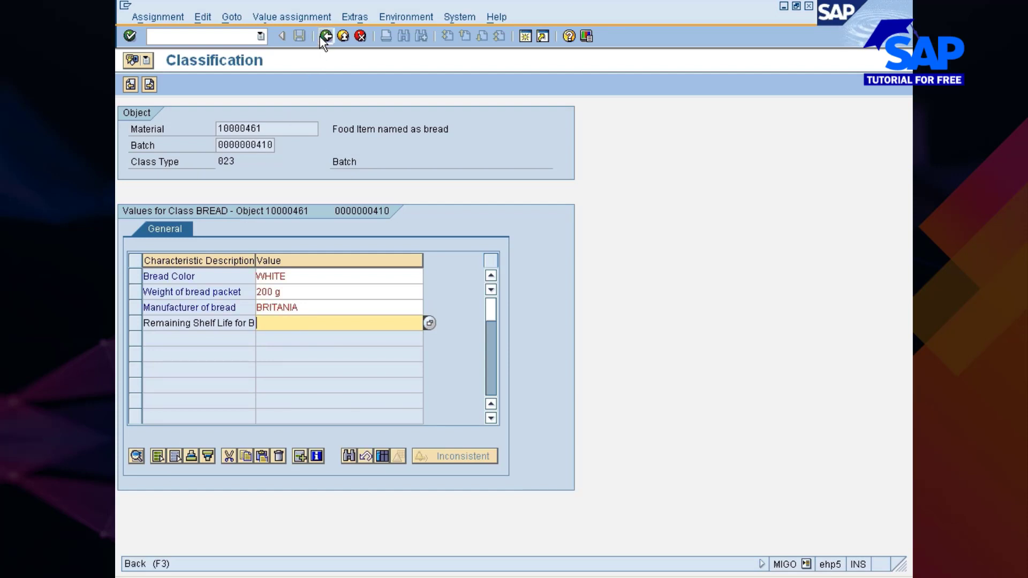
key("F4")
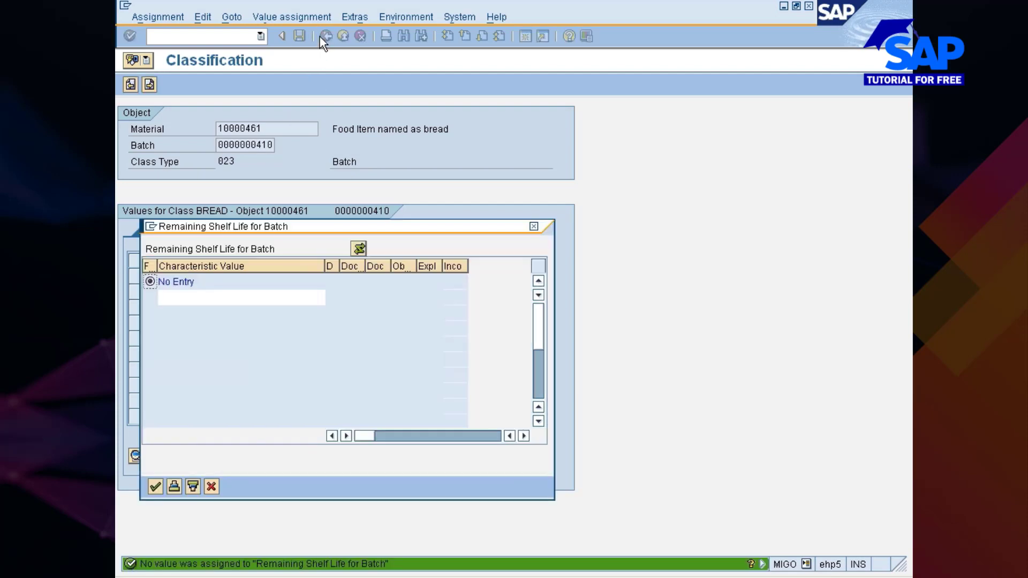
left_click(154, 486)
left_click(185, 423)
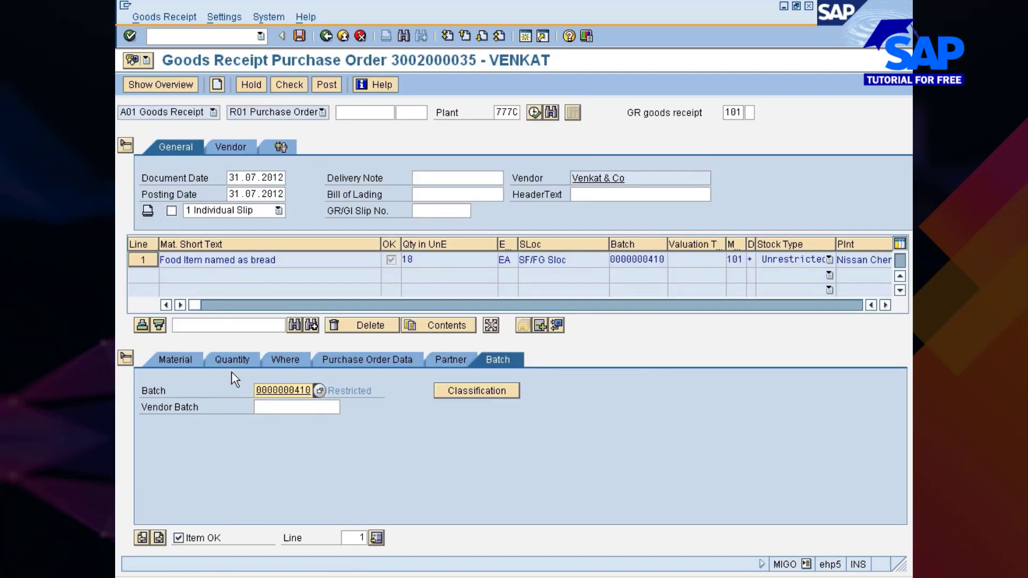
Review the received item's partner, purchase order, storage location, quantity and material details in the goods receipt
left_click(450, 364)
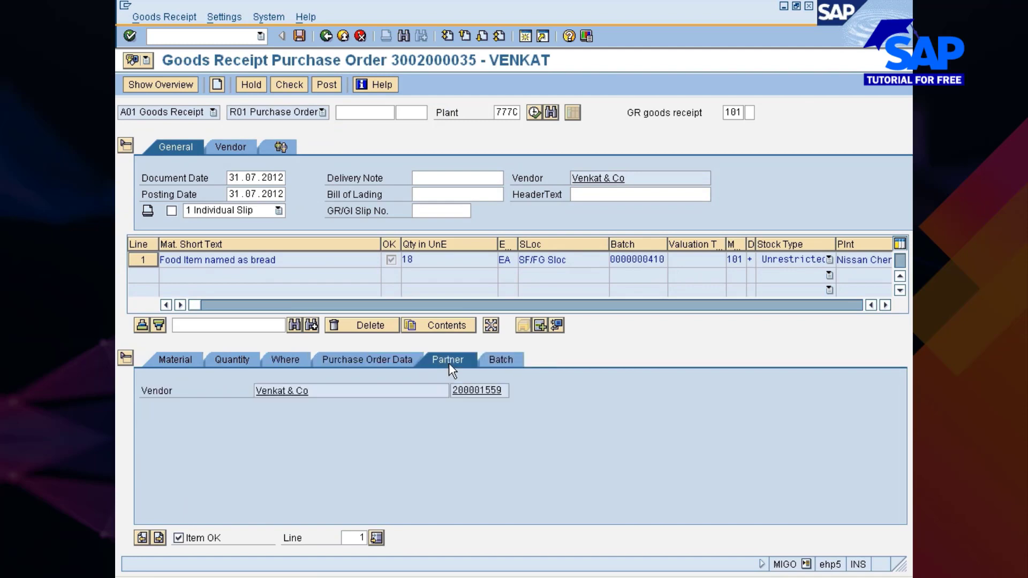
left_click(390, 358)
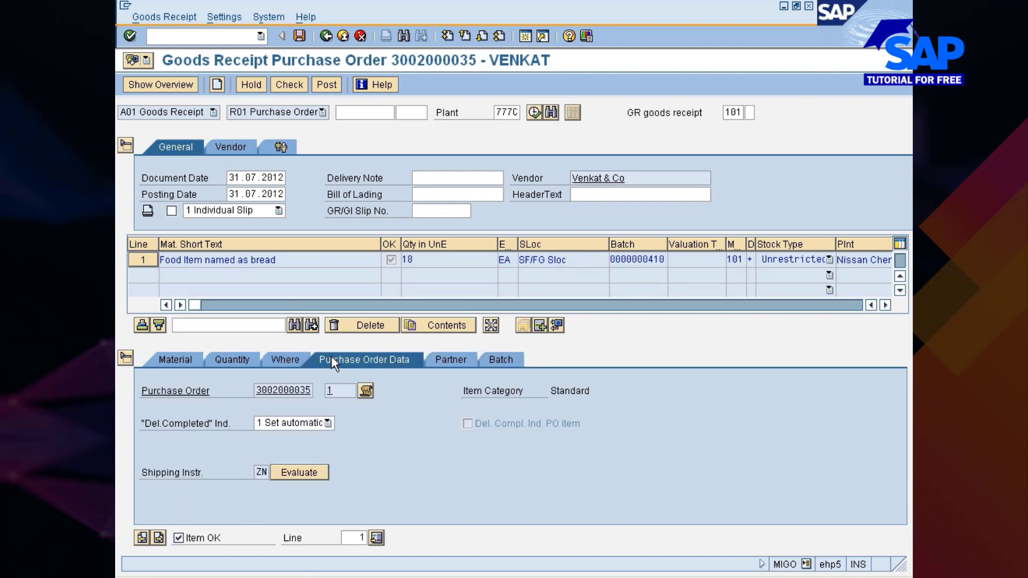
left_click(288, 360)
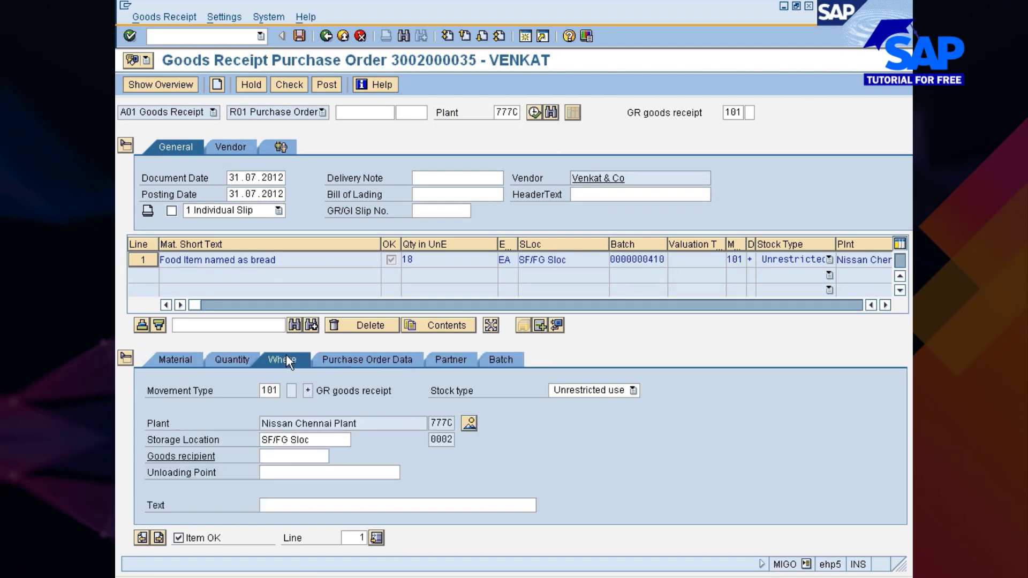
left_click(231, 361)
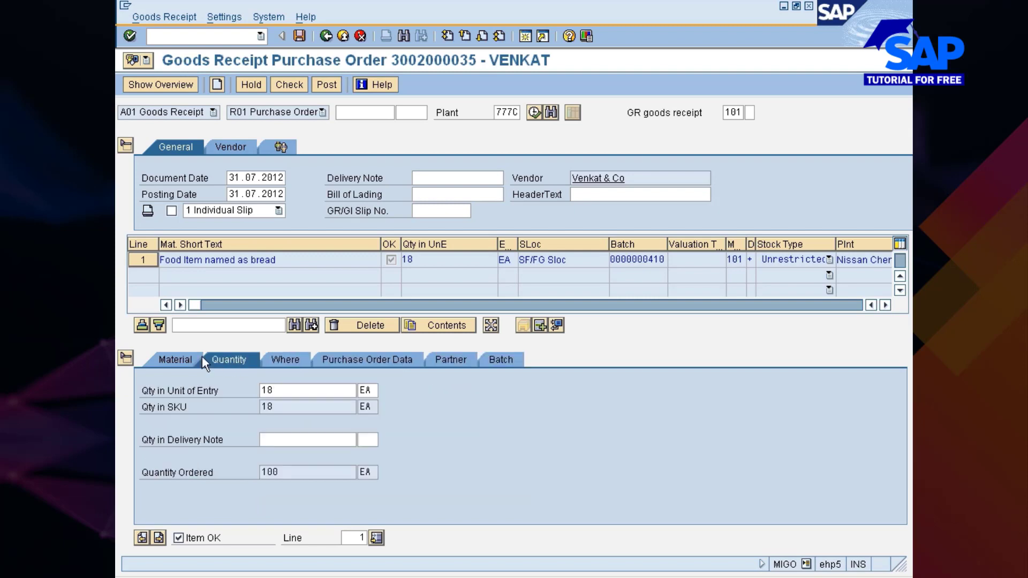
left_click(170, 357)
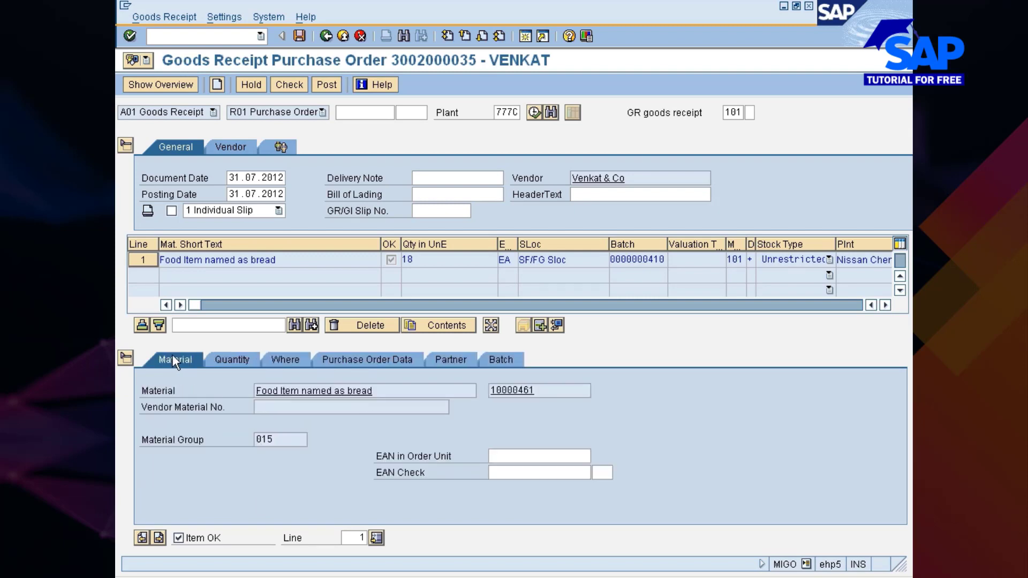
left_click(256, 361)
left_click(275, 359)
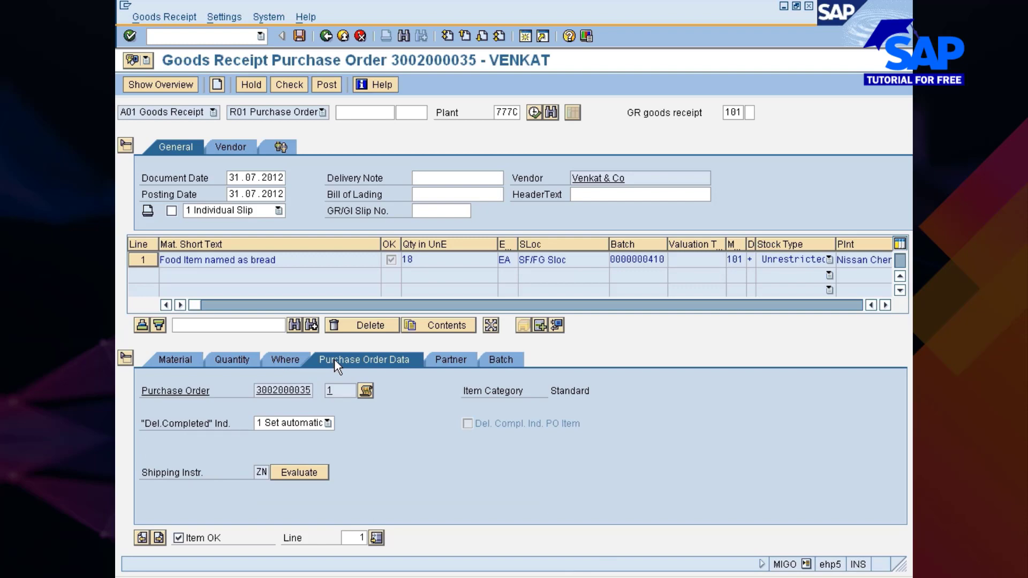
left_click(448, 358)
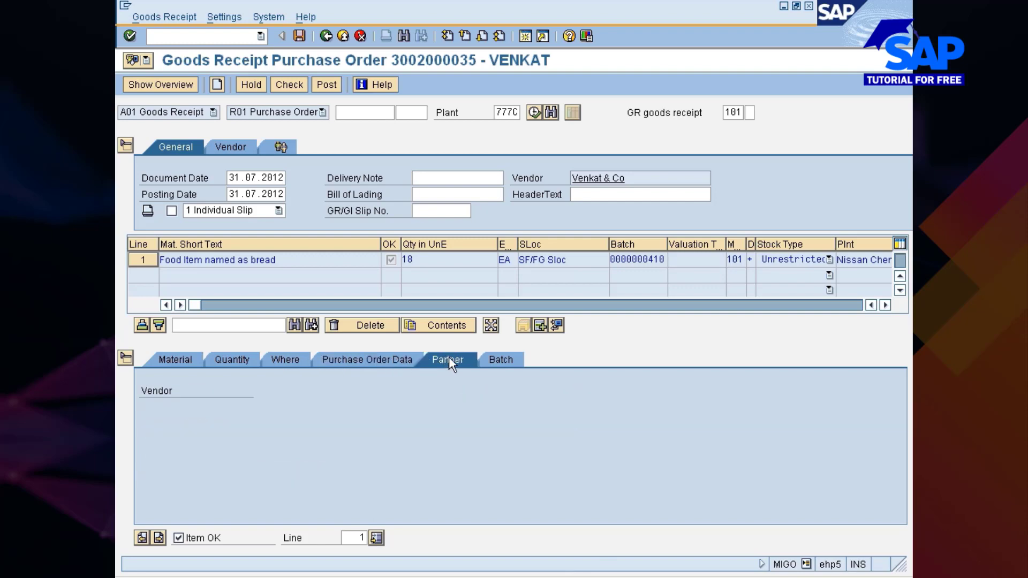
Reopen the batch classification, set Remaining Shelf Life for Batch to 31 d and return to the goods receipt
left_click(507, 359)
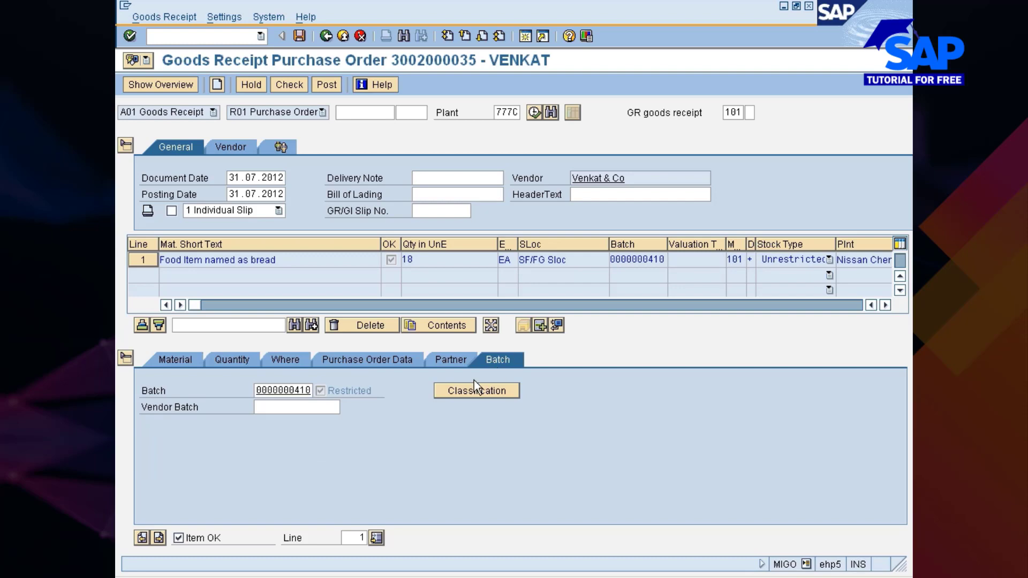
left_click(461, 392)
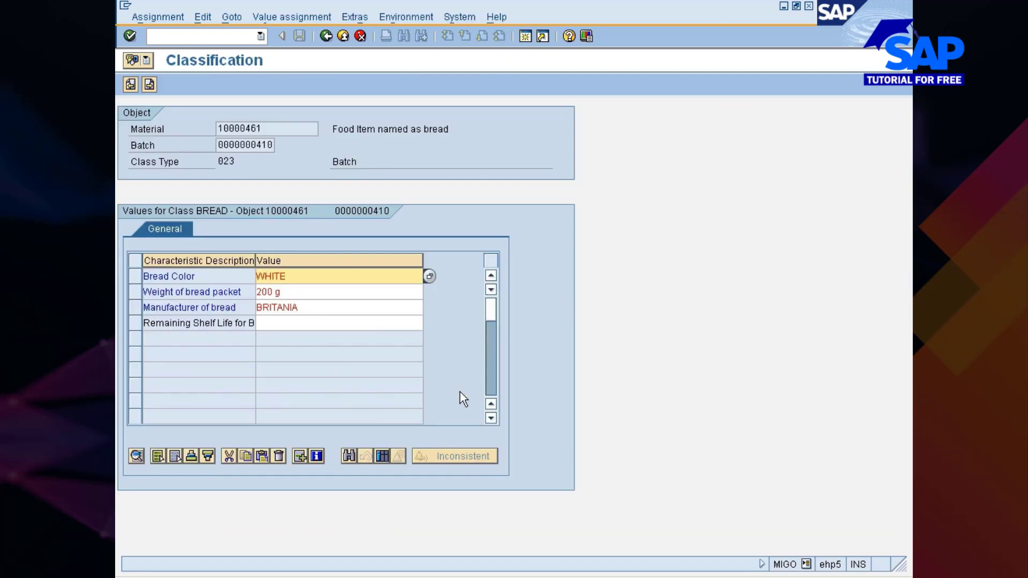
left_click(299, 324)
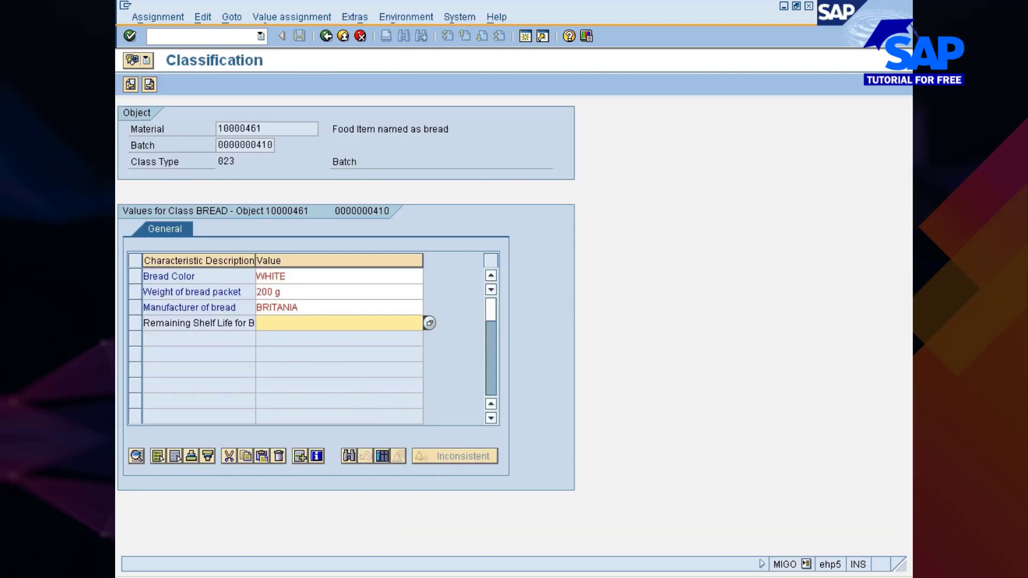
type("31 d")
left_click(153, 84)
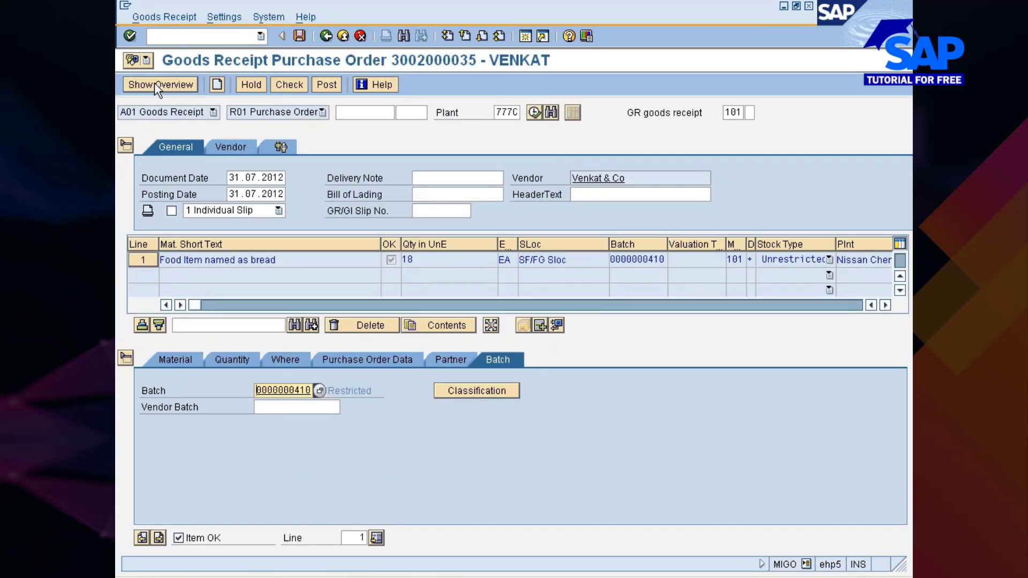
Check the goods receipt for 18 EA of bread, acknowledge the log and post the receipt
left_click(291, 85)
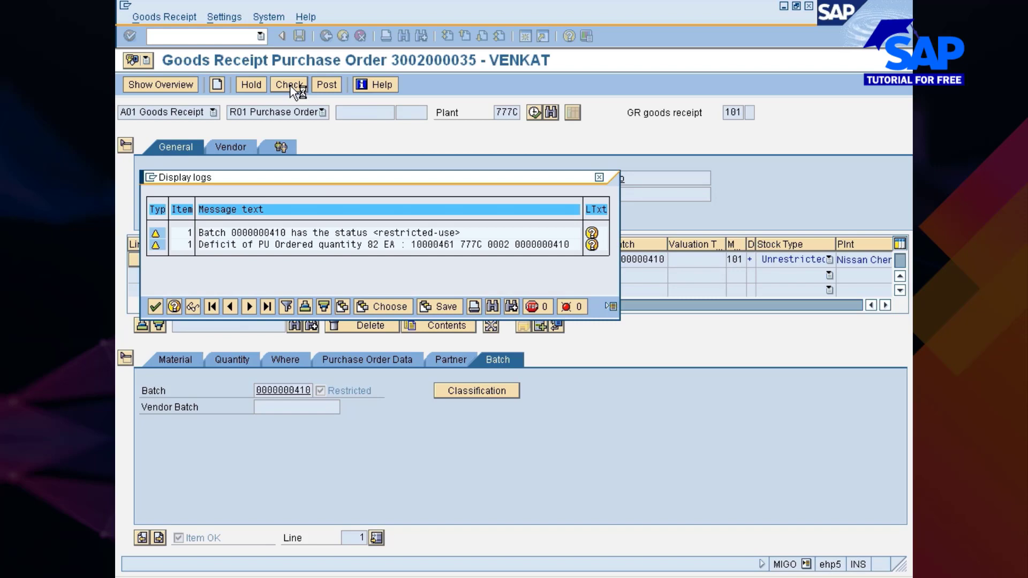
key("Return")
left_click(328, 86)
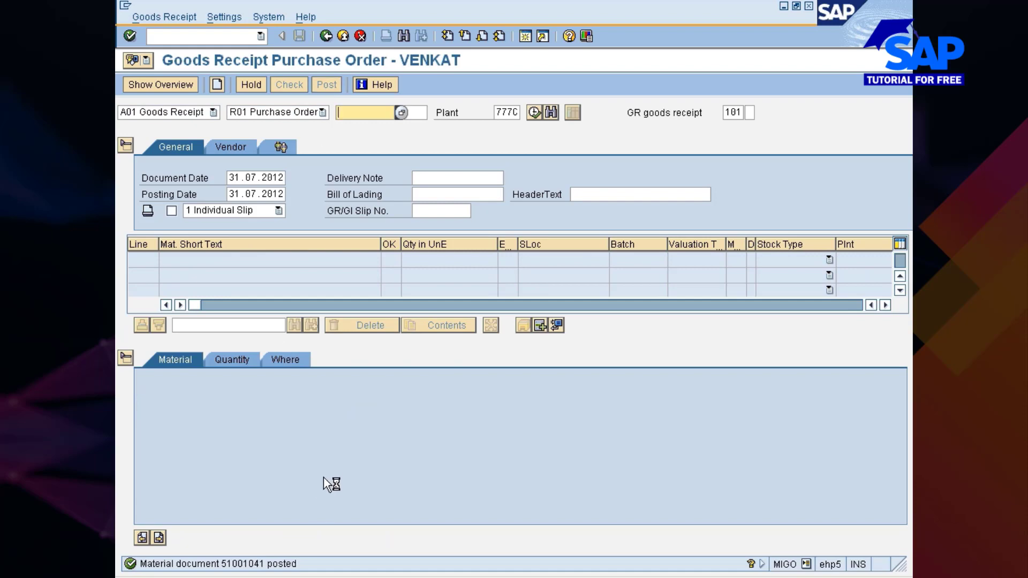
Switch to the Stock Overview for material 10000461, refresh it and examine the unrestricted-use stock by batch
left_click(526, 576)
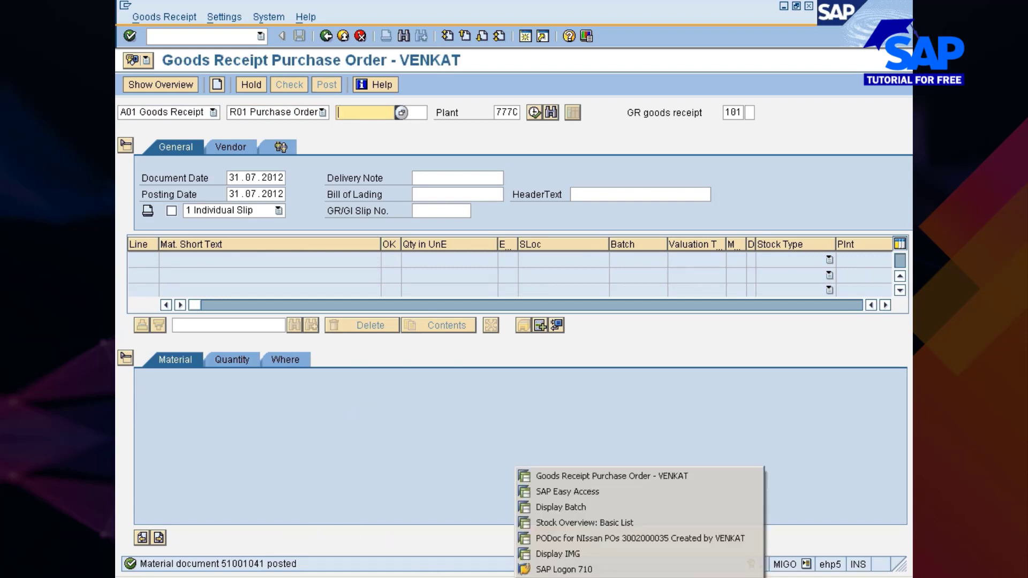
left_click(561, 524)
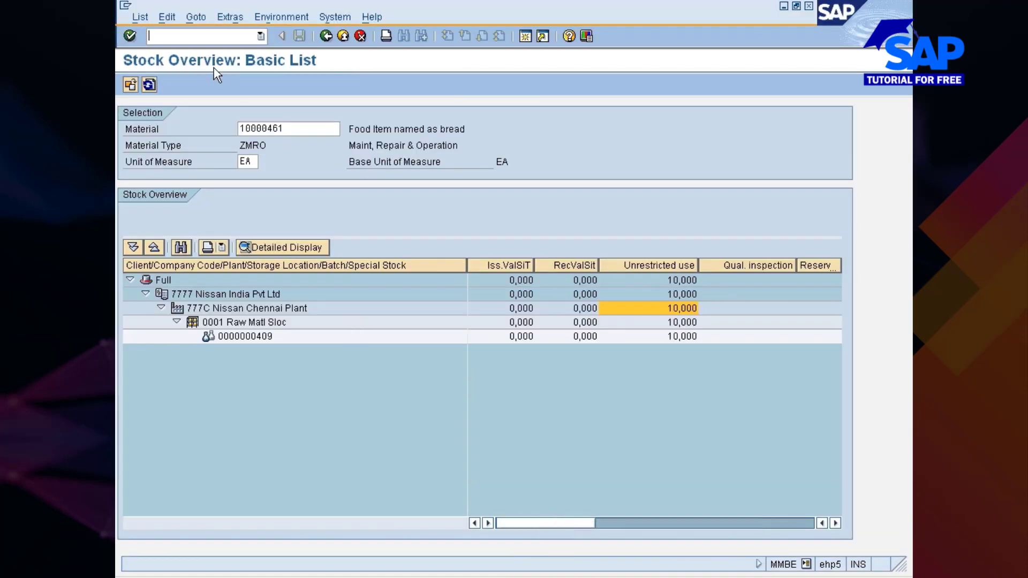
left_click(150, 85)
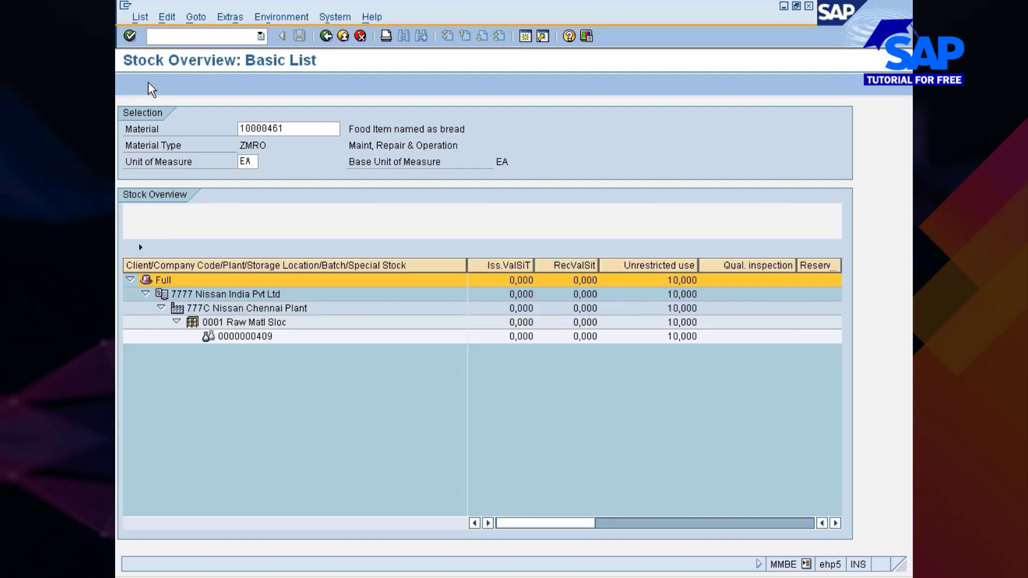
left_click(682, 337)
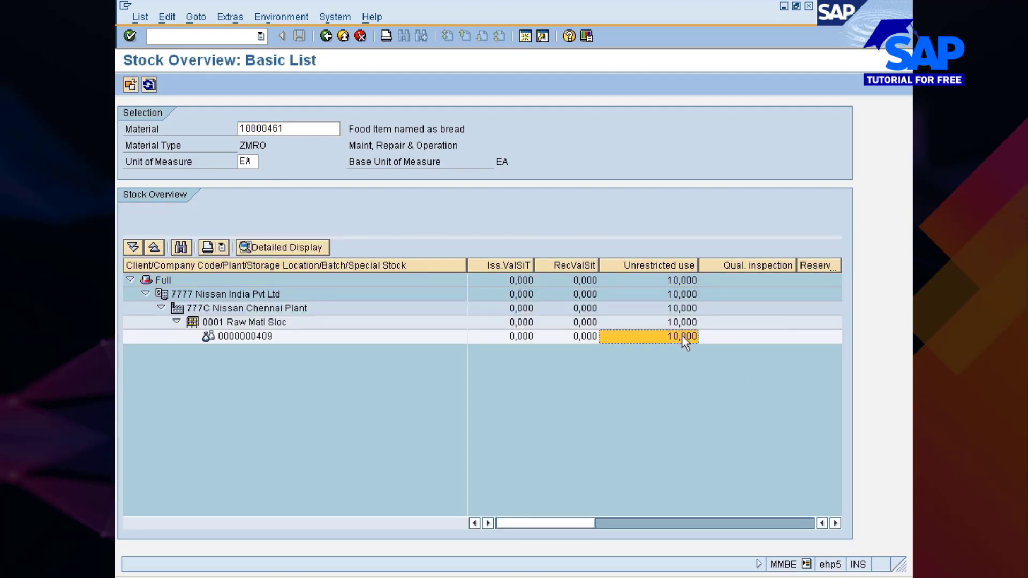
left_click(149, 85)
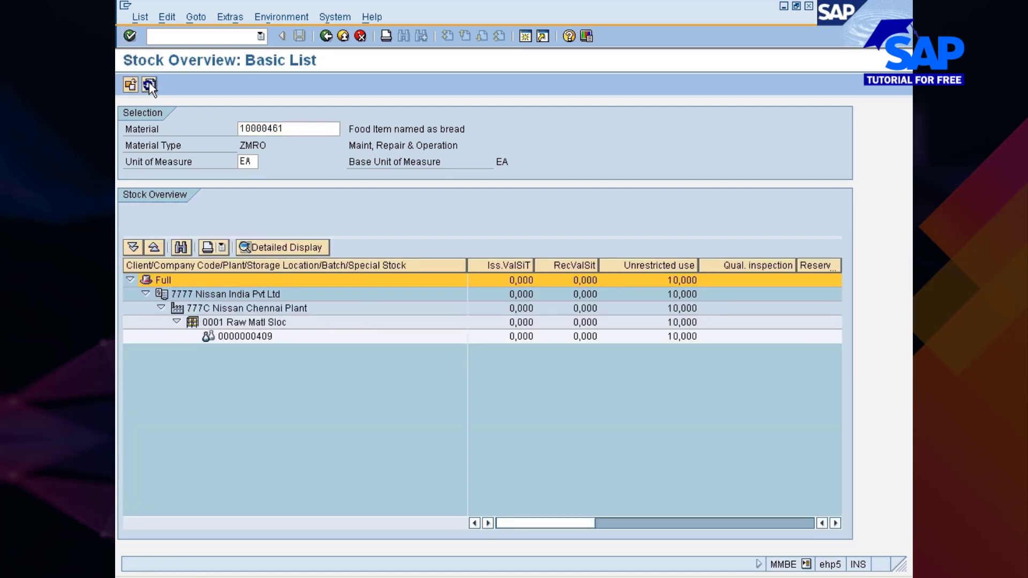
left_click(149, 85)
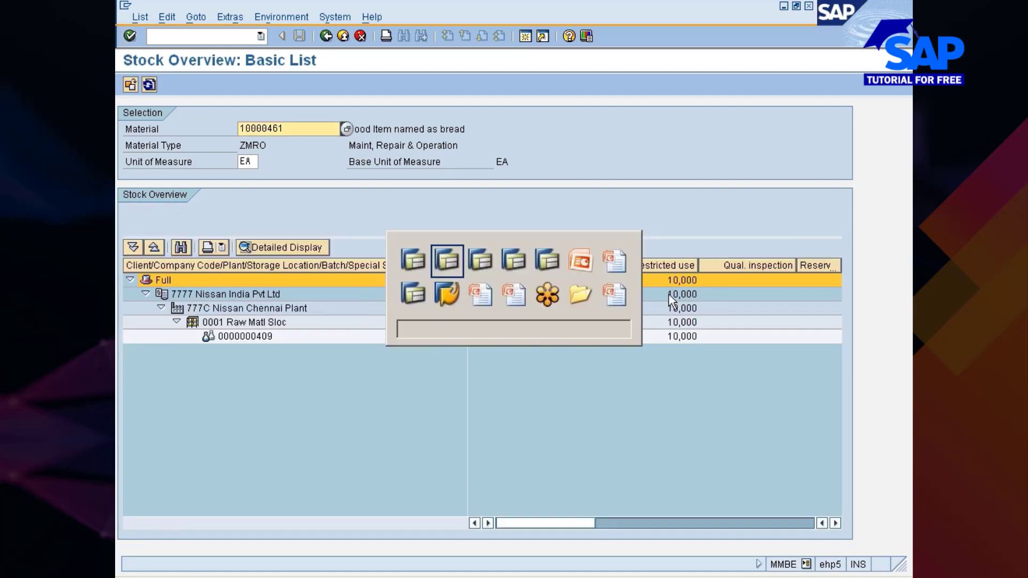
Return to the goods receipt and load the same purchase order again for its remaining quantity
key("alt+Tab")
key("BackSpace")
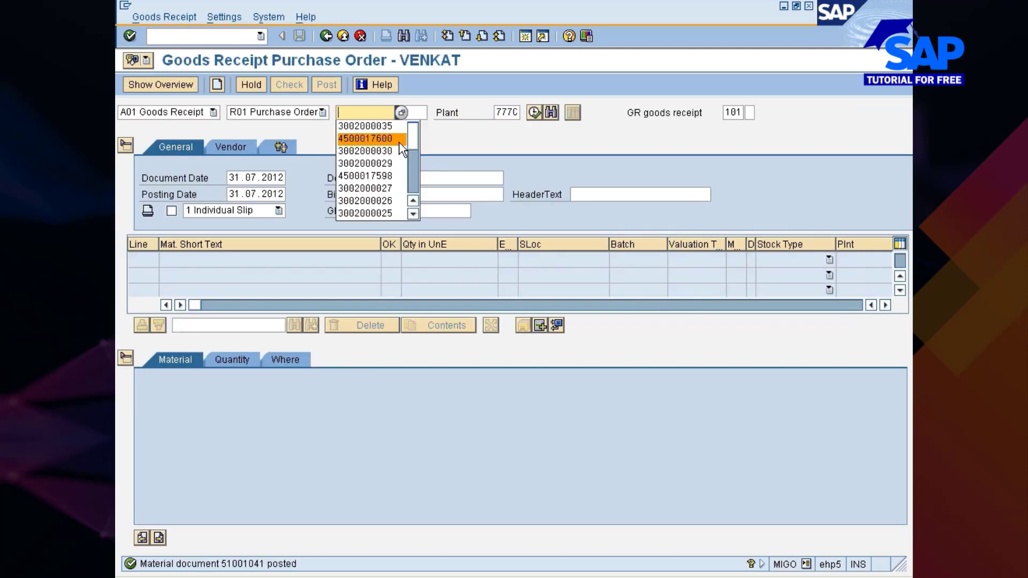
key("Up")
key("Return")
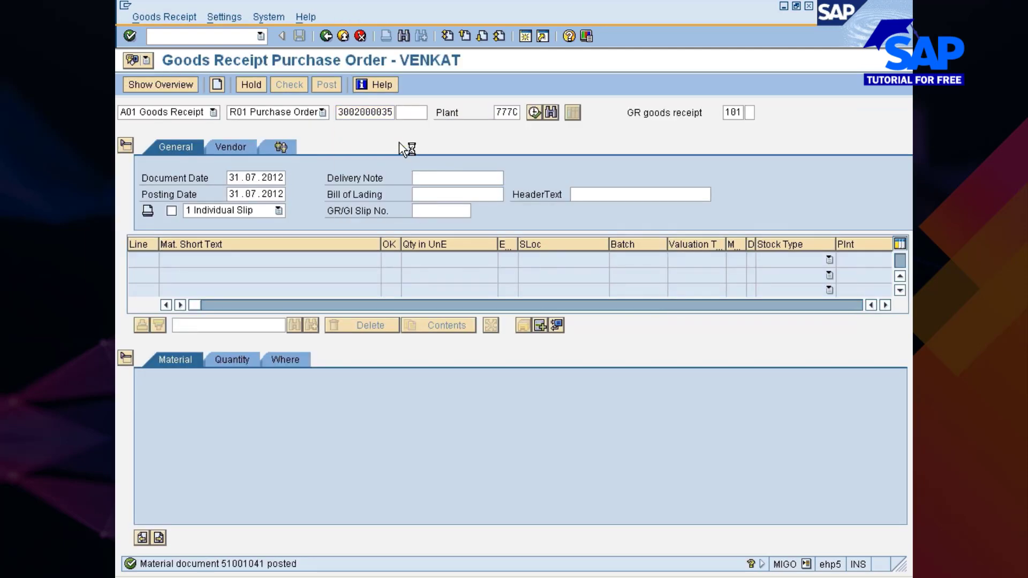
key("Return")
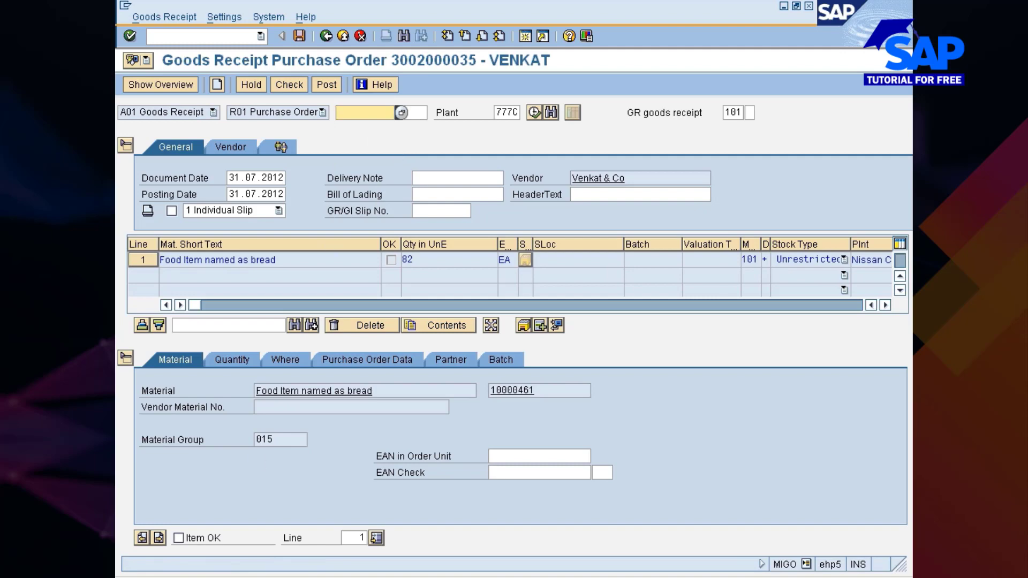
Mark the bread item as OK and set its quantity in unit of entry to 22 EA
left_click(201, 540)
left_click(207, 364)
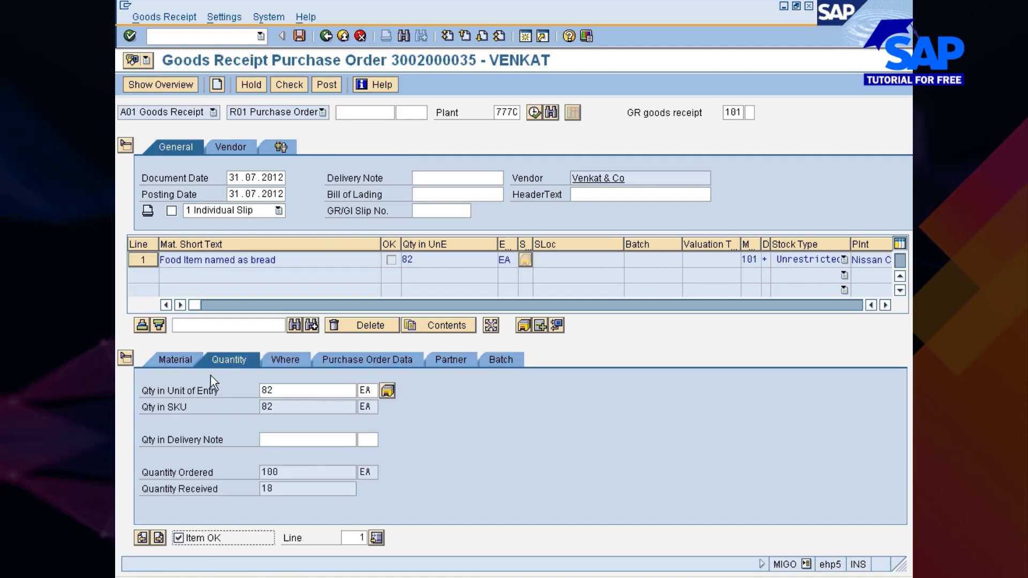
left_click(262, 391)
key("Delete")
key("Delete")
type("22")
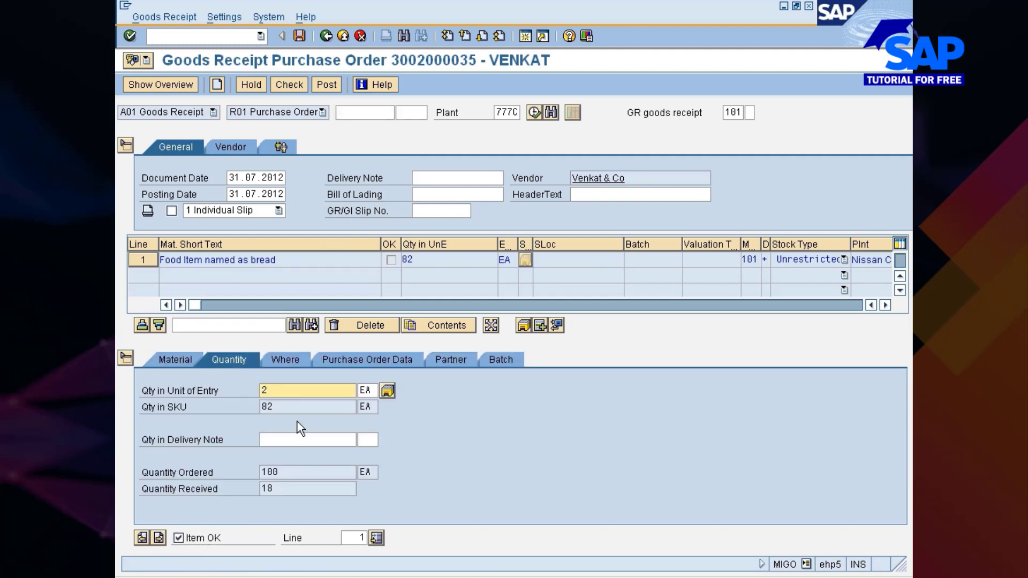
key("Return")
Set the item's storage location to Raw Matl Sloc
left_click(296, 362)
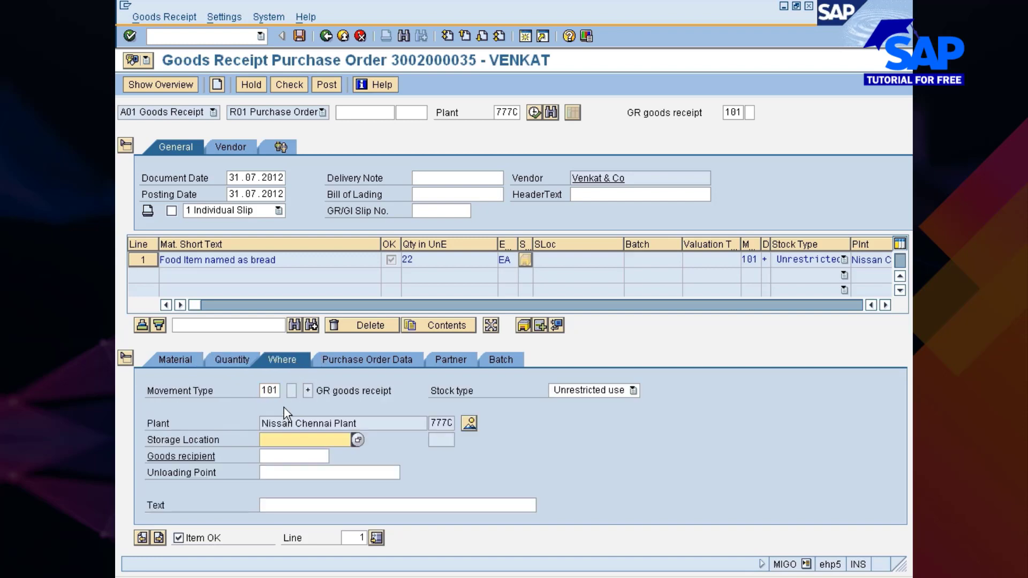
key("Down")
key("Return")
key("Return")
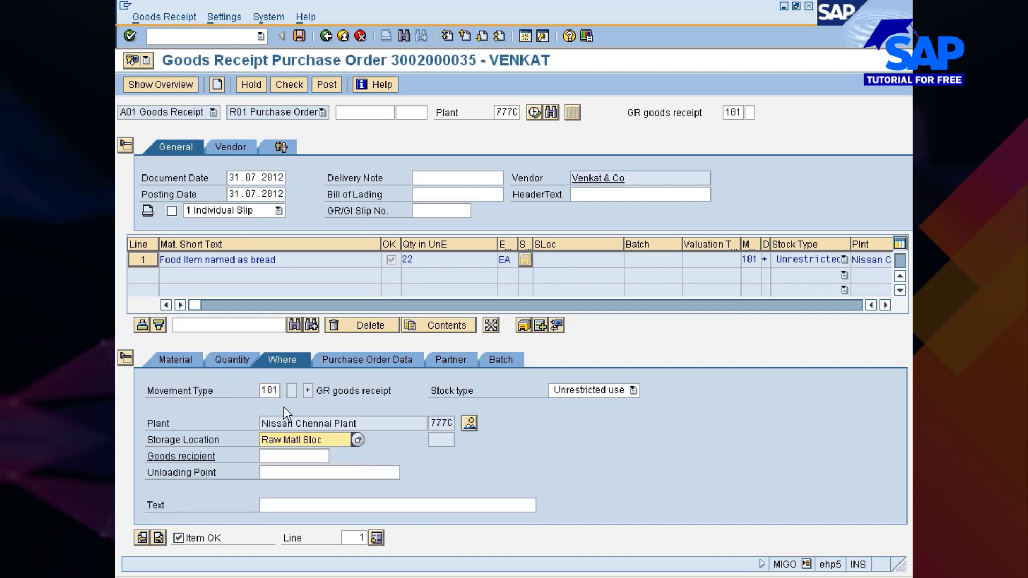
Evaluate the item's shipping instruction compliance as "Instruction complied with", the 100 score option
left_click(366, 359)
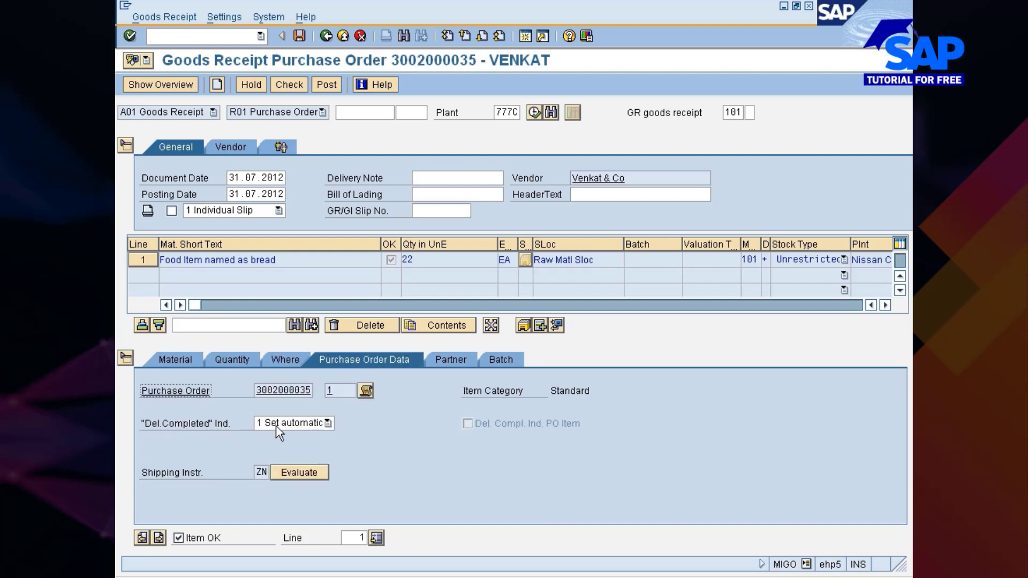
left_click(295, 472)
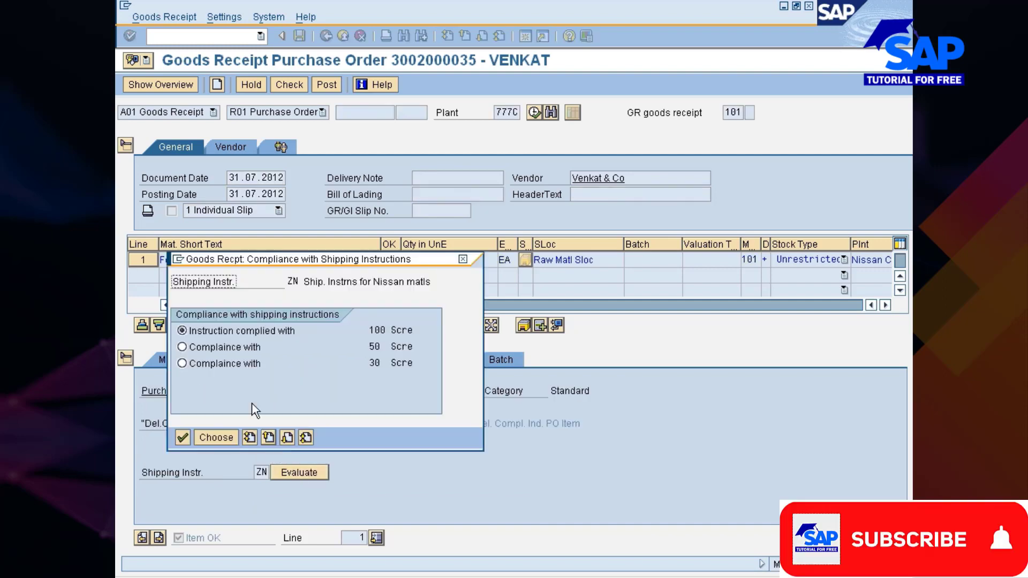
double_click(218, 335)
Open the classification of the item's batch and set Bread Color to BROWN
left_click(456, 359)
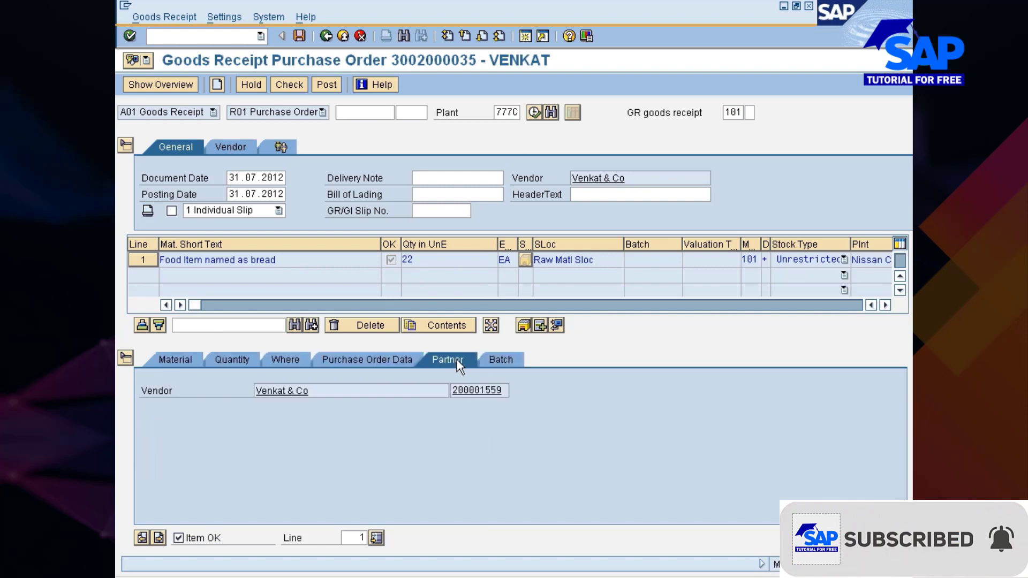
left_click(481, 358)
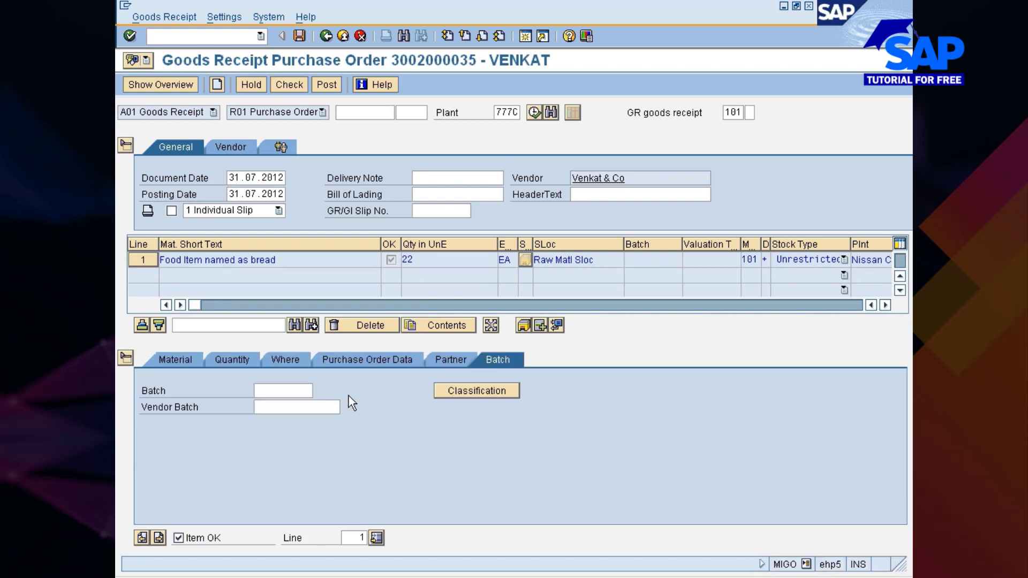
left_click(450, 390)
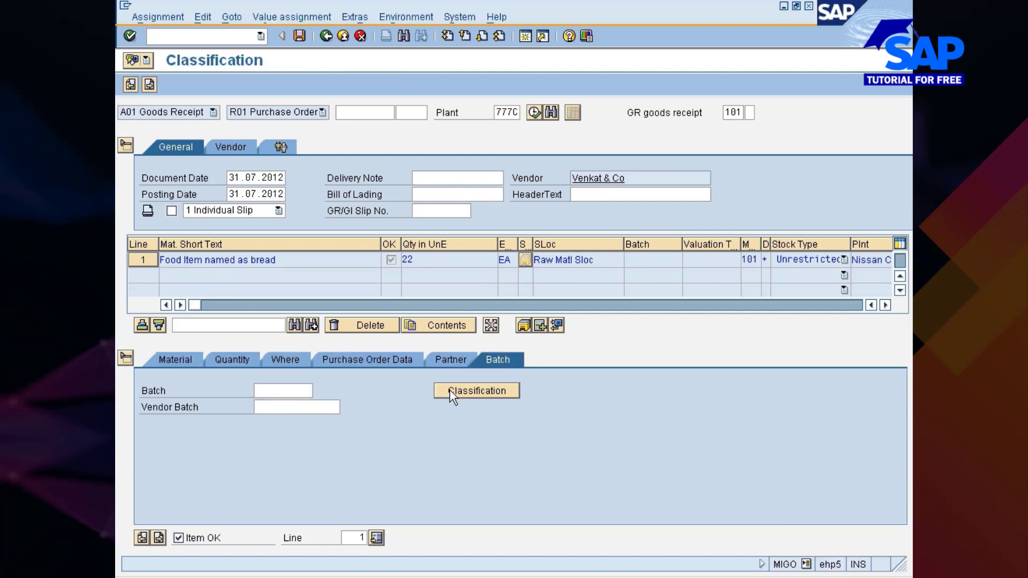
left_click(313, 278)
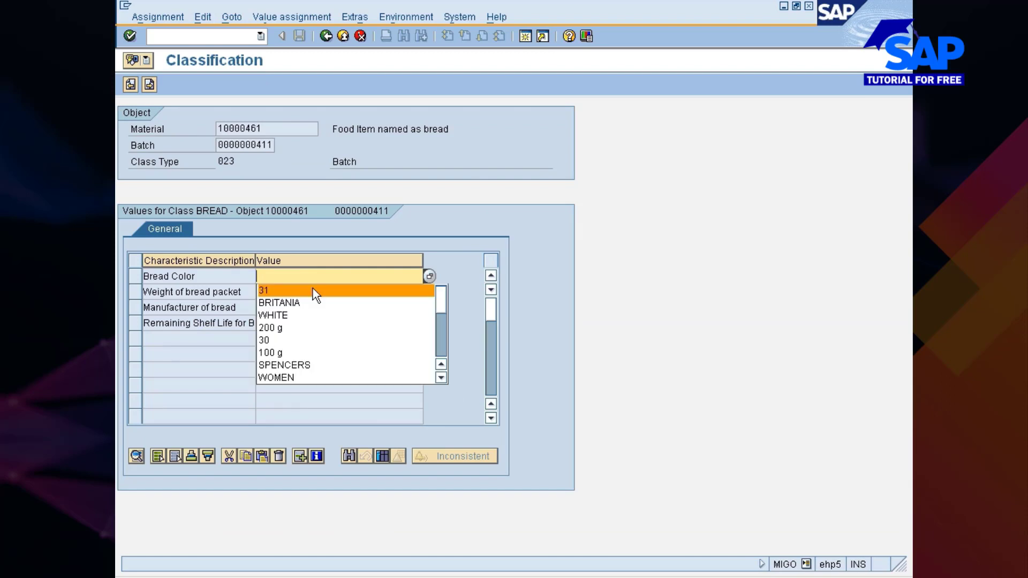
left_click(343, 276)
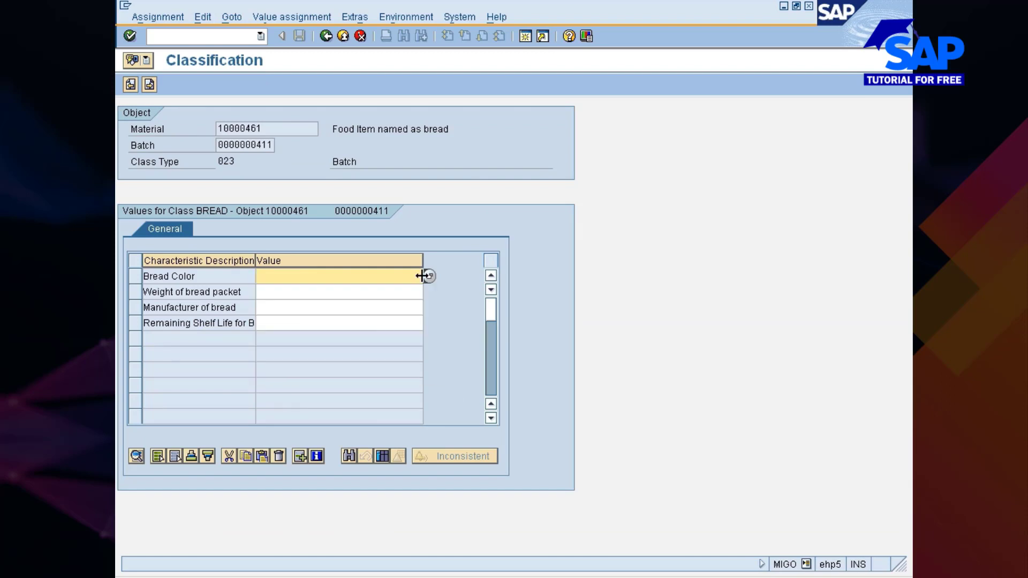
left_click(424, 276)
left_click(426, 278)
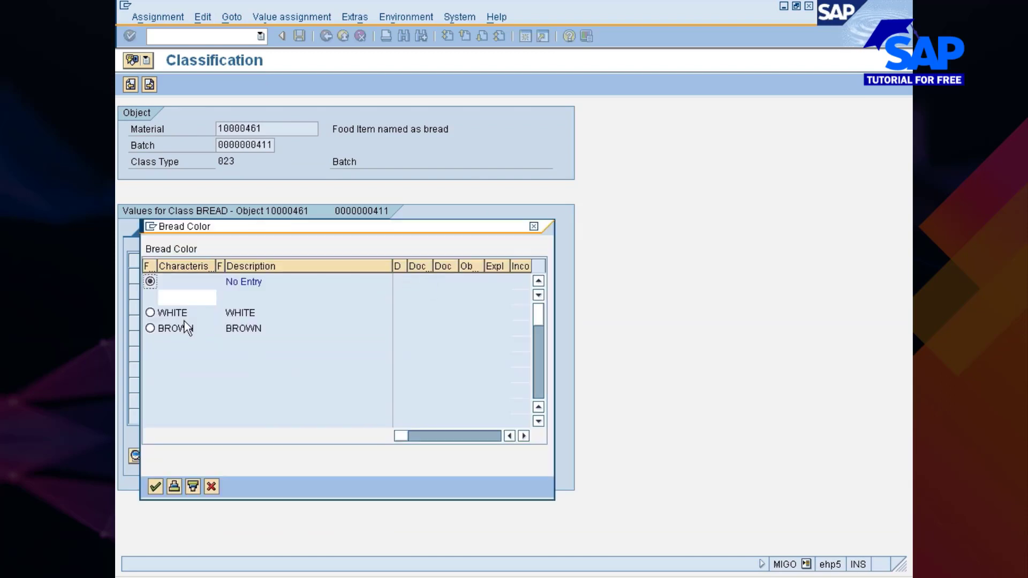
left_click(149, 328)
left_click(155, 488)
left_click(155, 486)
Set the batch's weight of bread packet to 100 g and its manufacturer of bread to SPENCERS
left_click(289, 292)
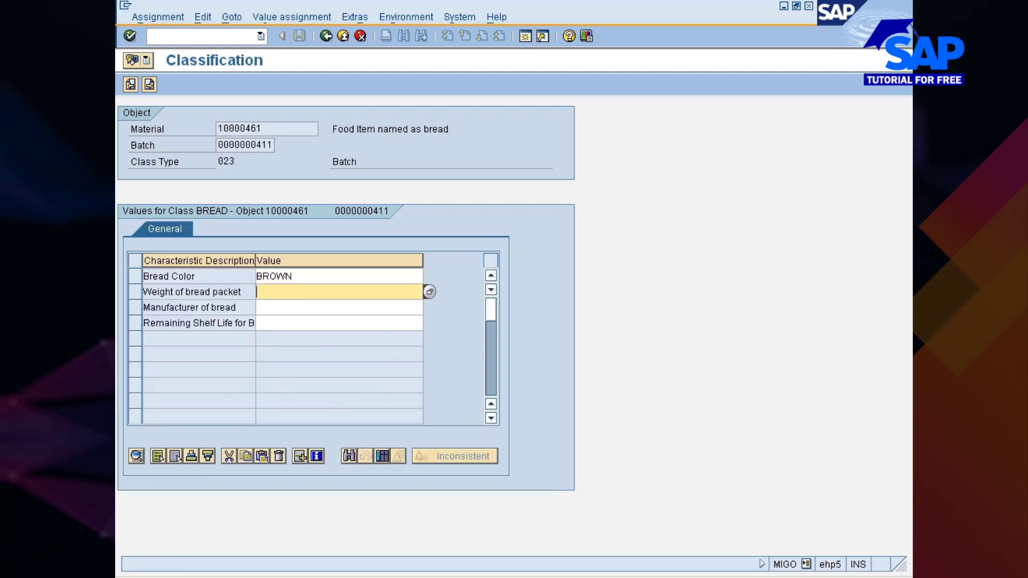
left_click(429, 292)
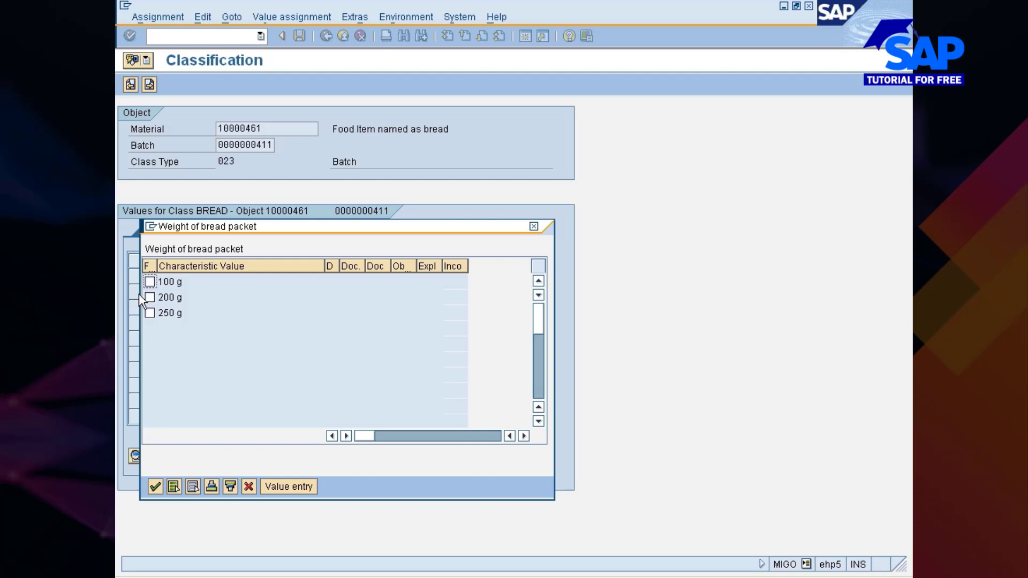
left_click(150, 282)
left_click(155, 487)
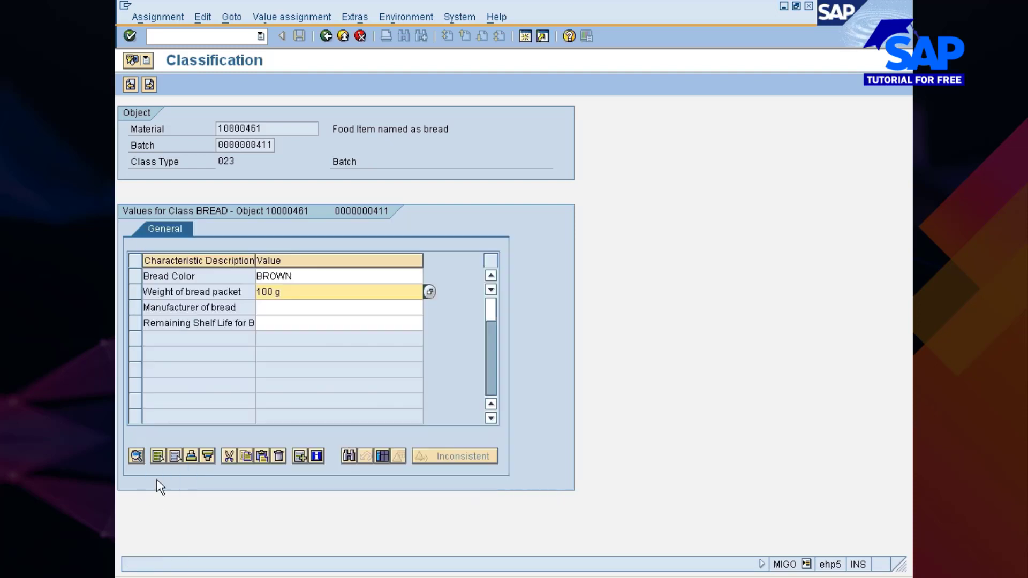
left_click(289, 307)
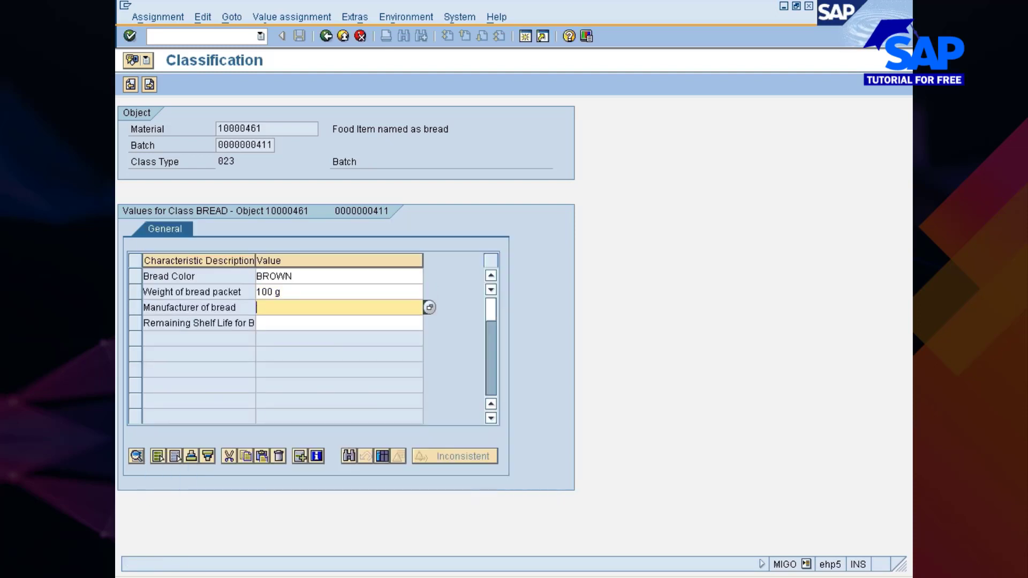
left_click(430, 308)
left_click(150, 297)
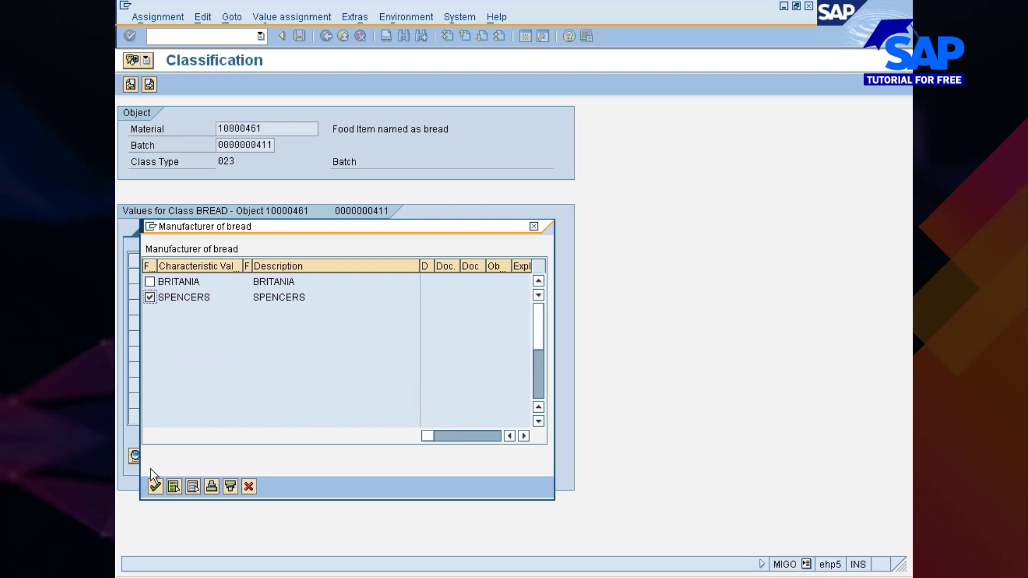
left_click(154, 483)
Set the batch's remaining shelf life to 19 days and return to the goods receipt
left_click(300, 323)
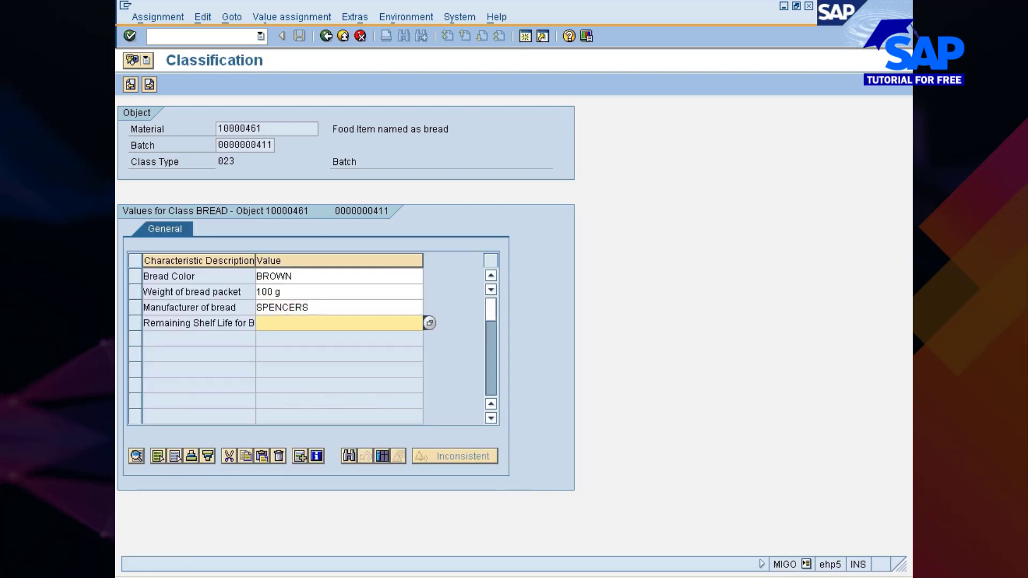
type("19")
key("Return")
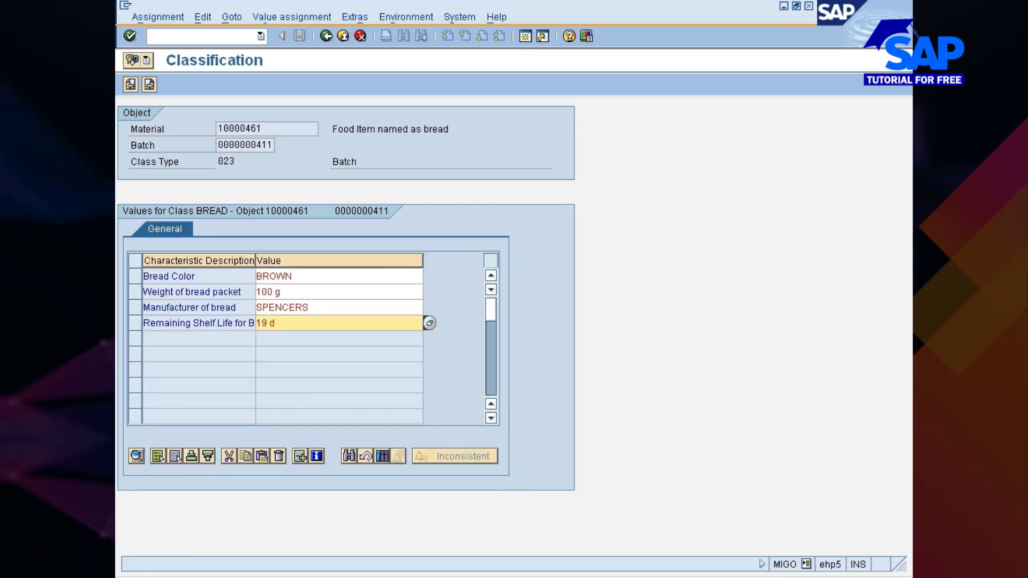
left_click(148, 85)
Check the goods receipt, accept the log messages and post the receipt
left_click(293, 87)
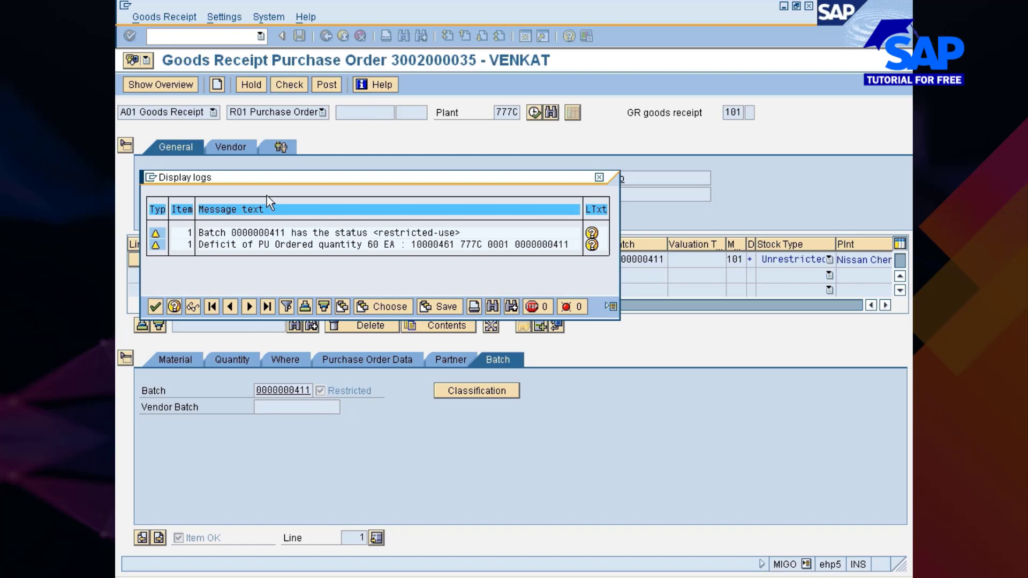
key("Return")
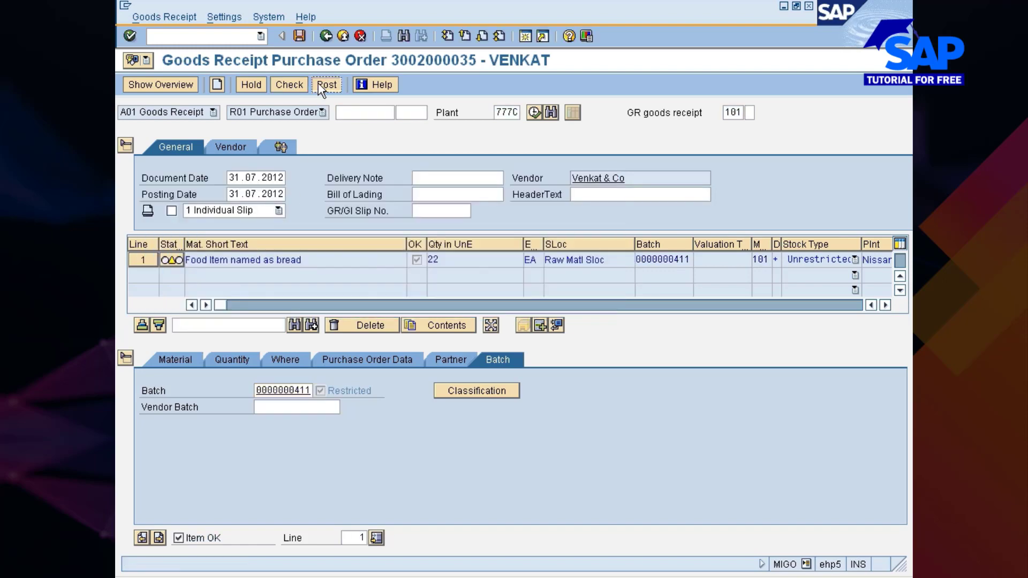
left_click(318, 84)
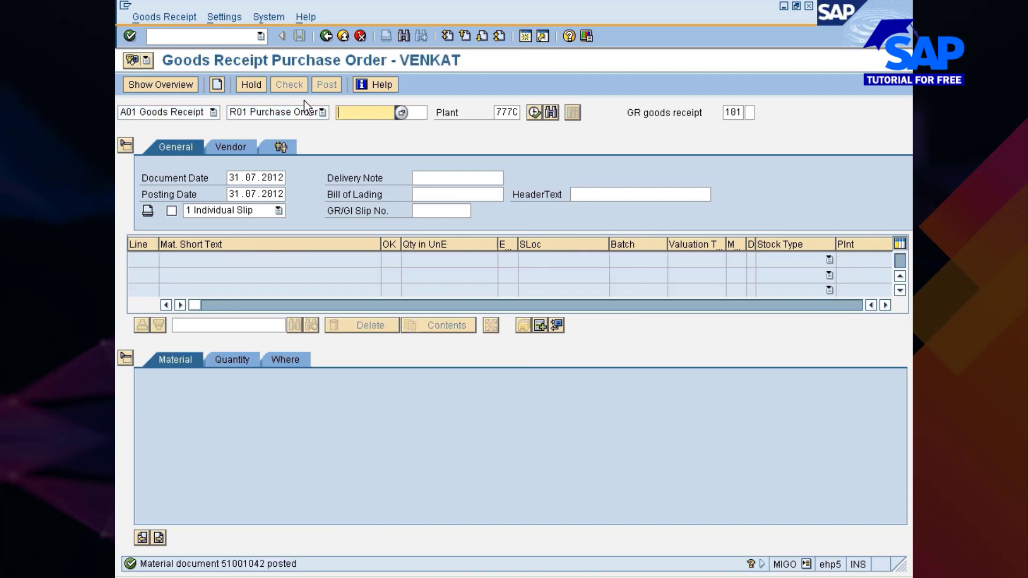
Load the same purchase order again in the goods receipt and mark the bread item as OK
key("BackSpace")
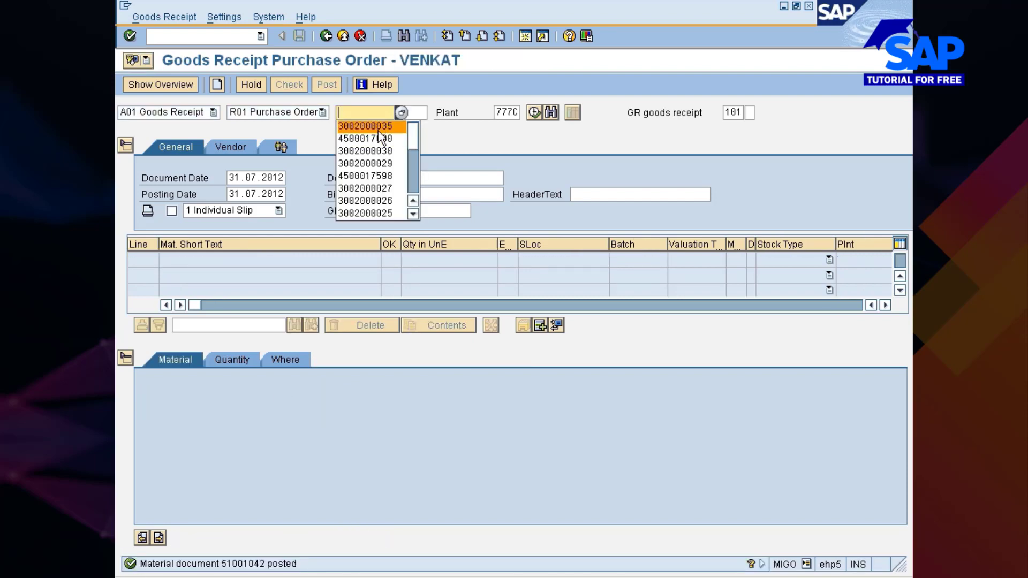
left_click(375, 126)
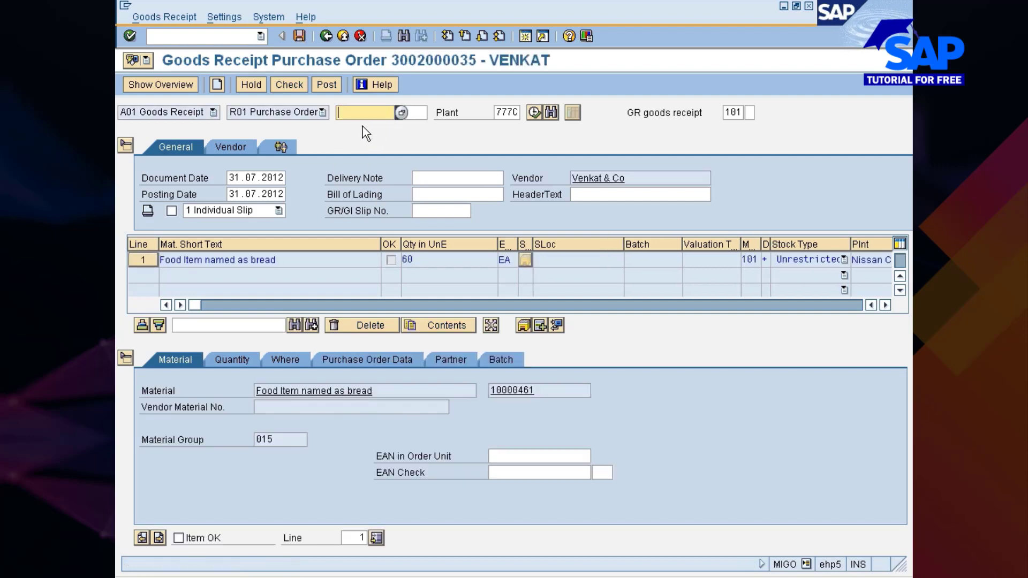
left_click(217, 538)
Set the bread item's quantity in unit of entry to 20 EA
left_click(232, 359)
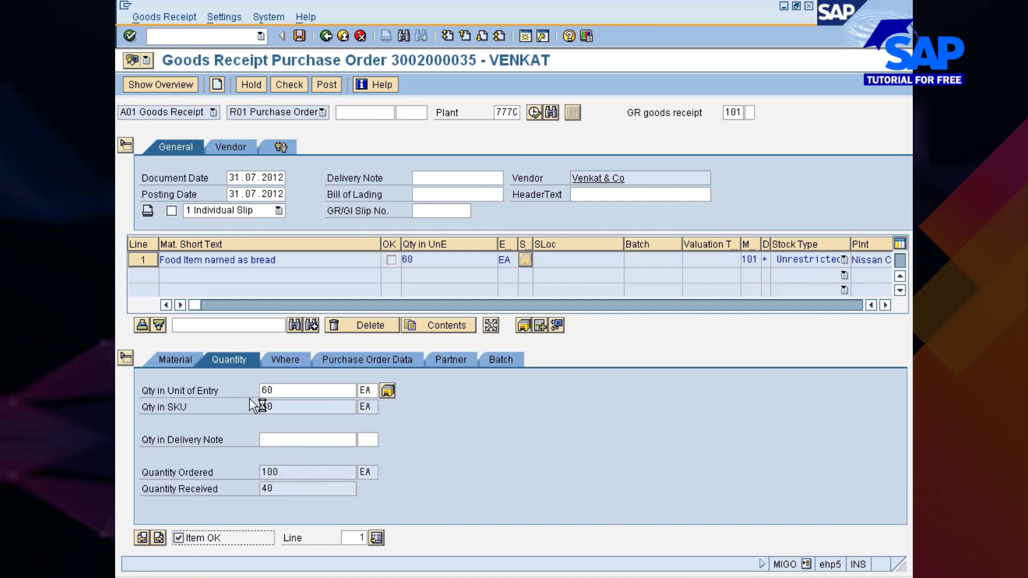
left_click(267, 392)
key("BackSpace")
type("2")
key("Return")
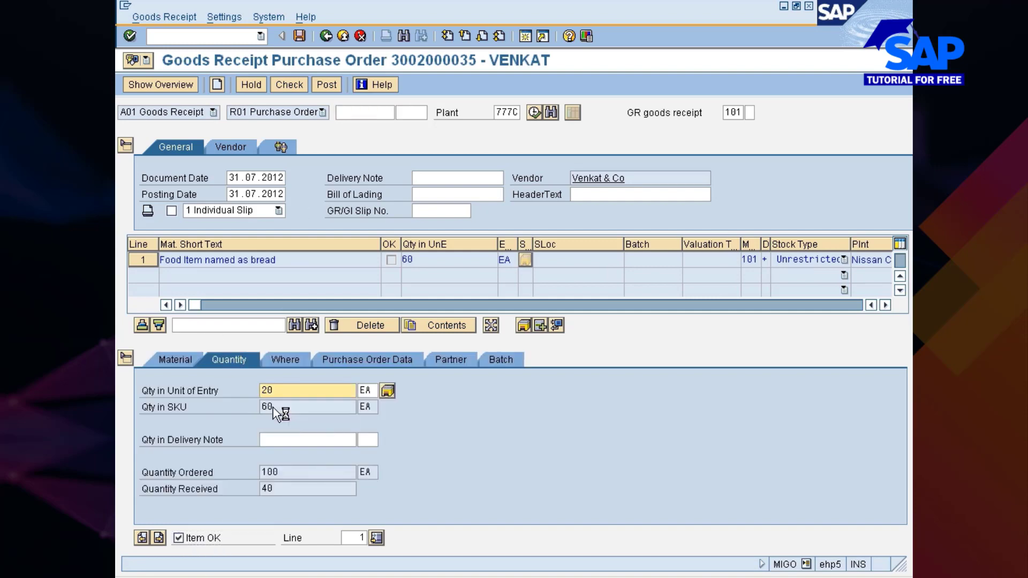
Set the item's storage location to 0001, Raw Matl Sloc
left_click(289, 365)
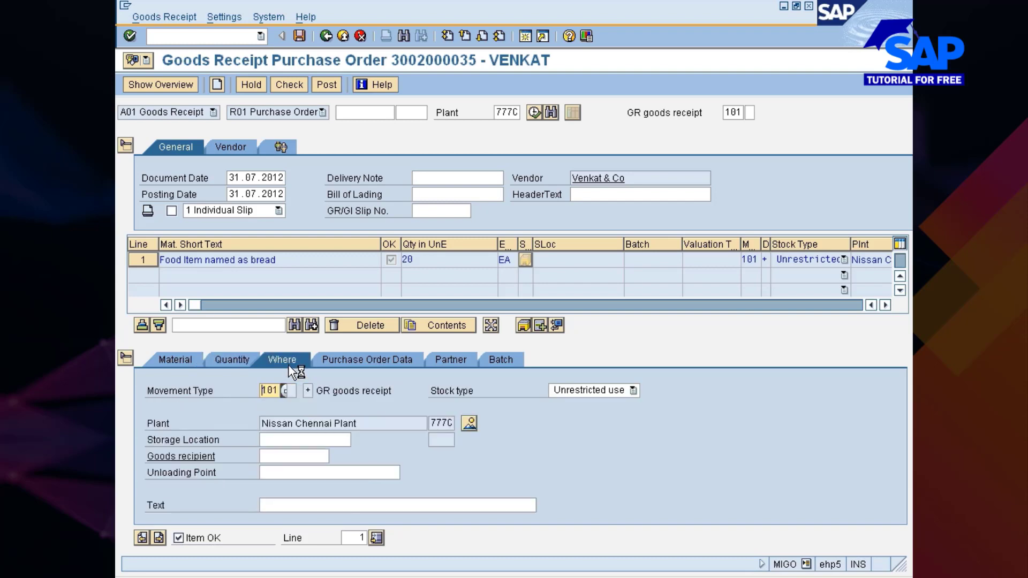
left_click(306, 440)
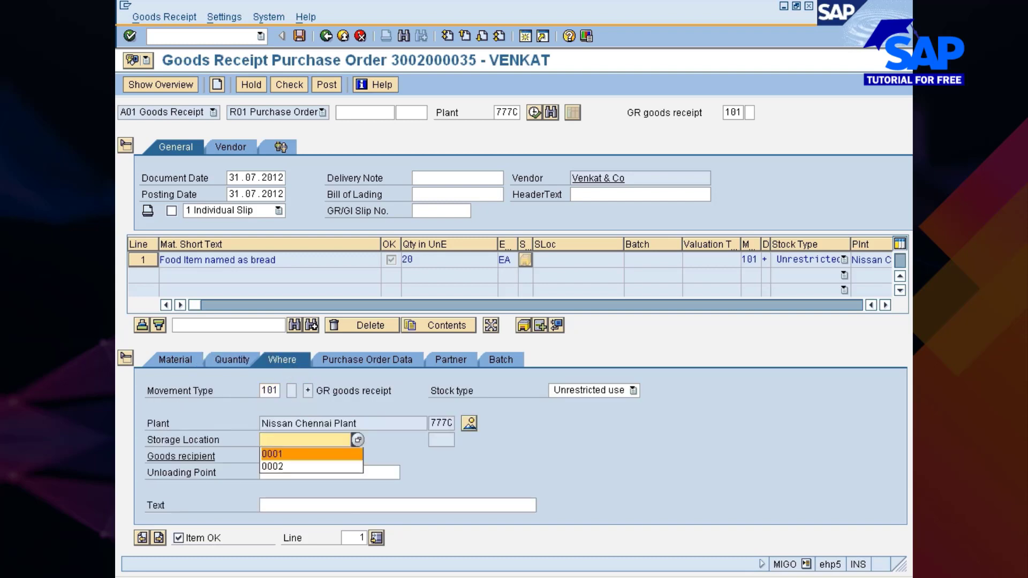
key("Return")
Evaluate the 20 EA item's shipping instructions as "Instruction complied with", the 100 score option
left_click(375, 359)
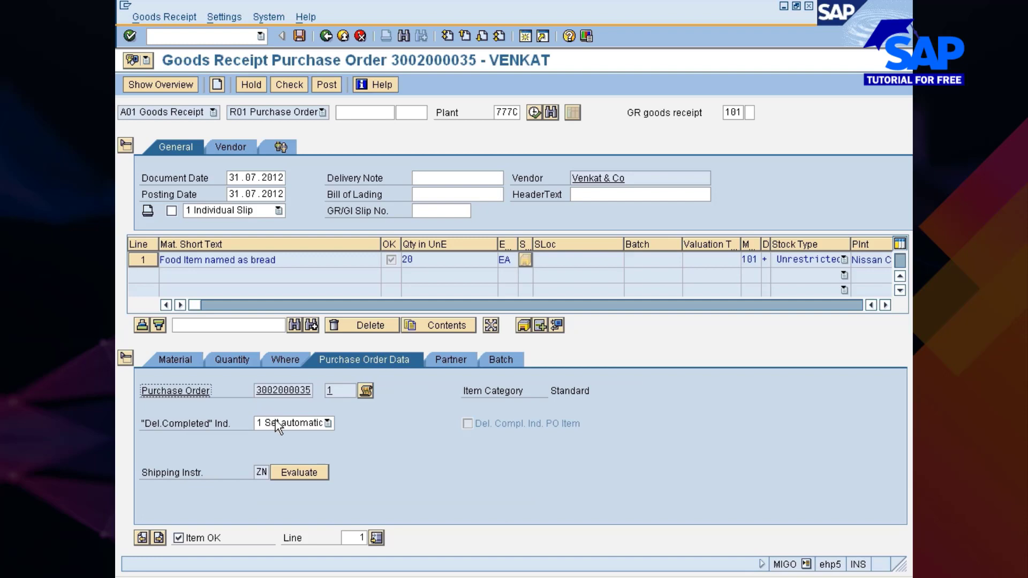
left_click(285, 474)
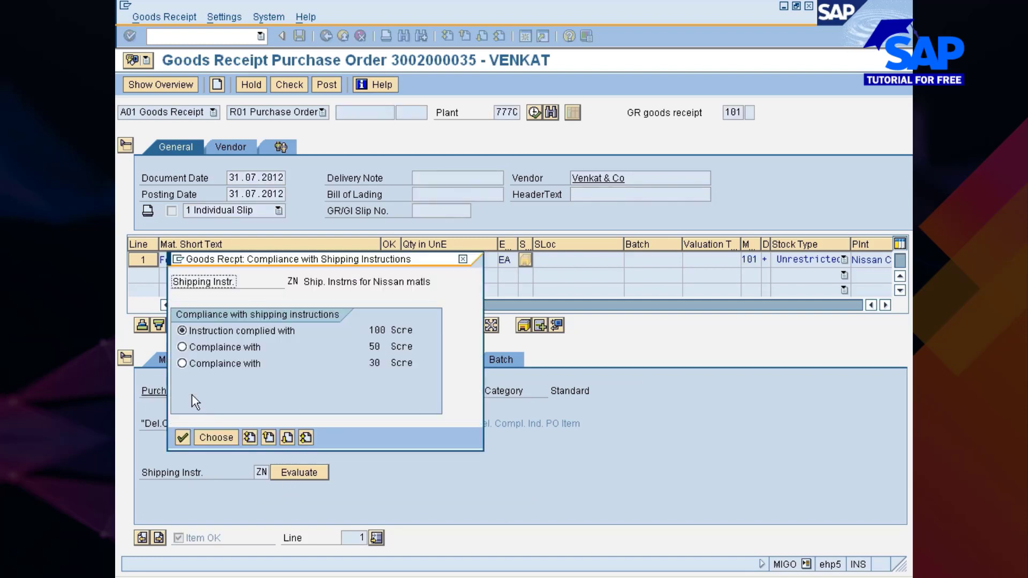
double_click(218, 332)
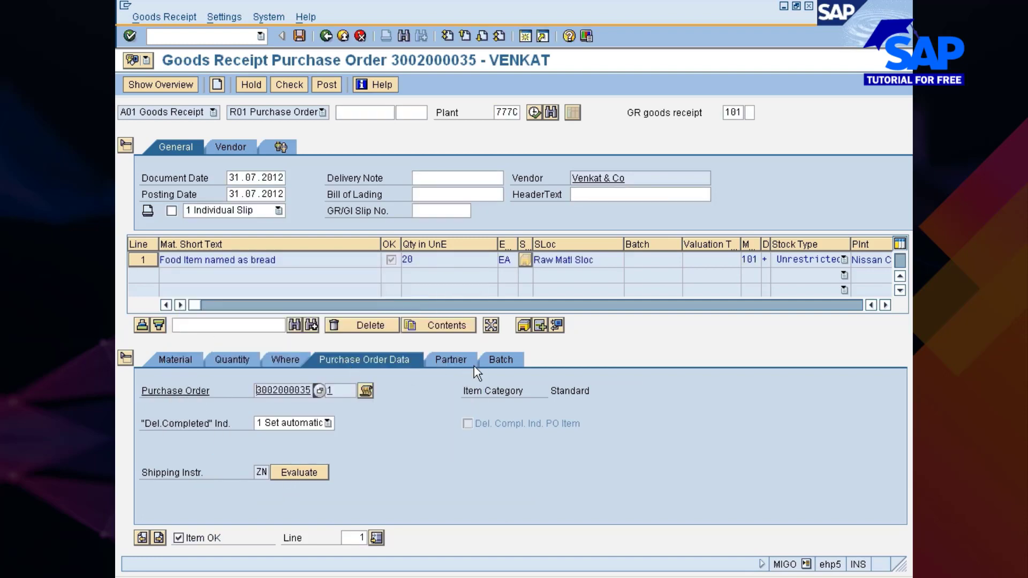
Open the classification of the item's batch and set Bread Color to WHITE
left_click(489, 367)
left_click(455, 390)
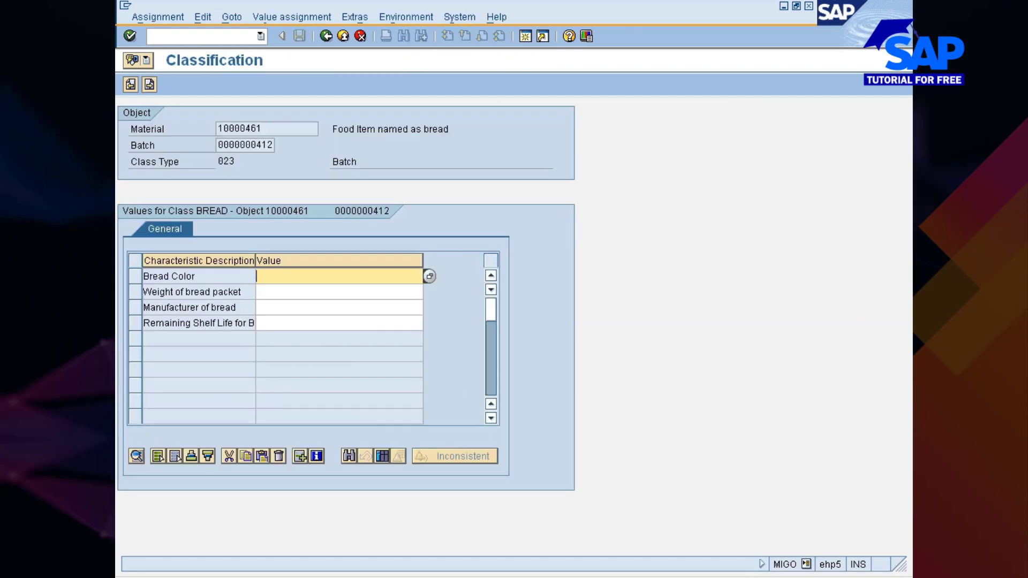
key("F4")
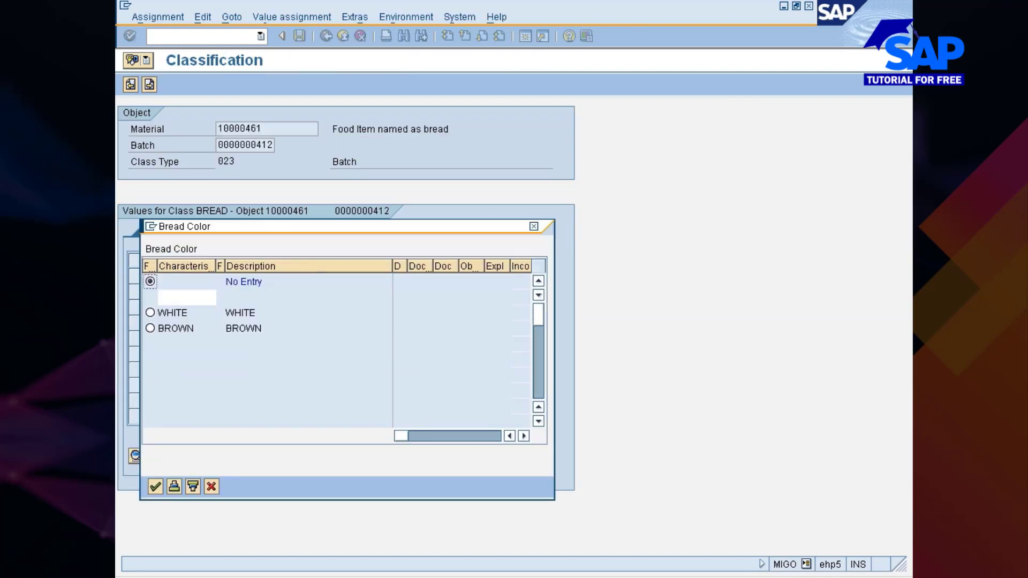
left_click(151, 312)
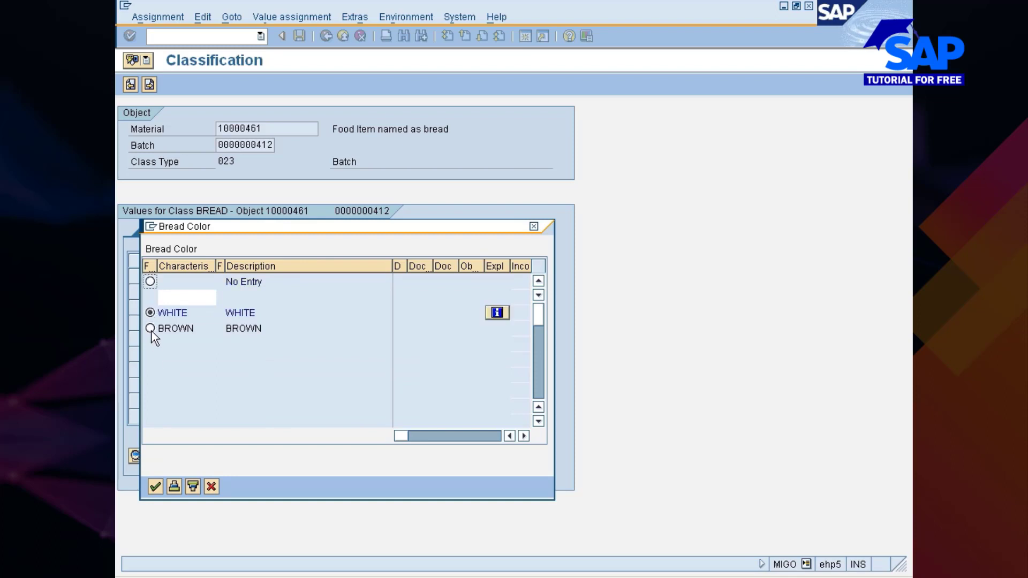
left_click(155, 487)
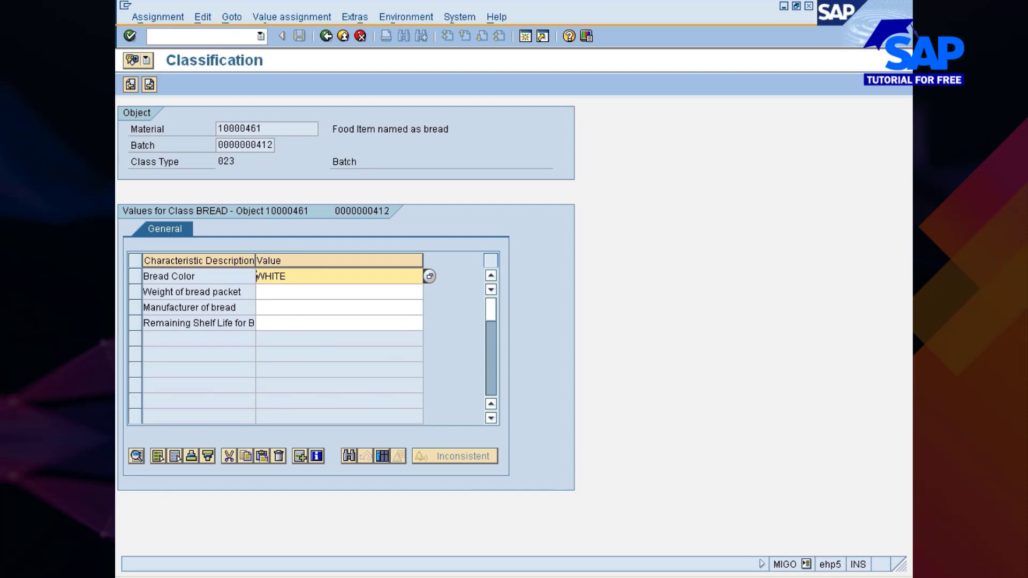
Set the batch's weight of bread packet to 200 g and its manufacturer to BRITANIA
key("F4")
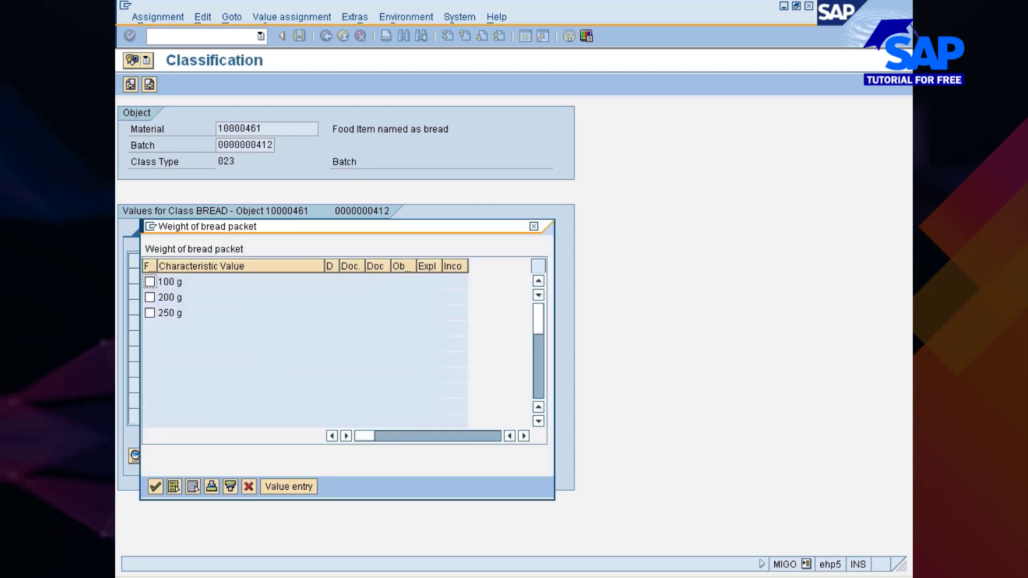
left_click(150, 297)
key("Return")
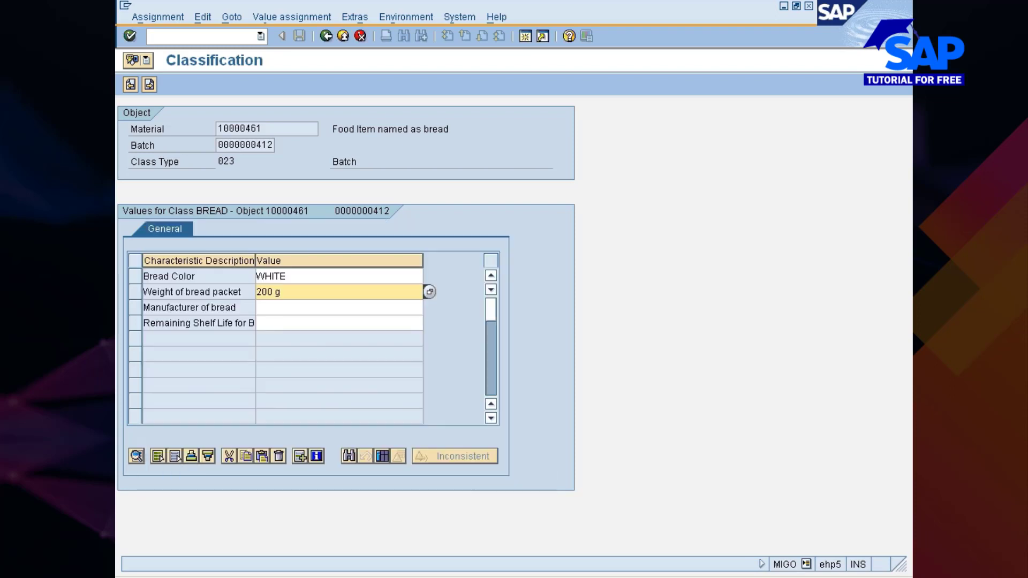
key("Down")
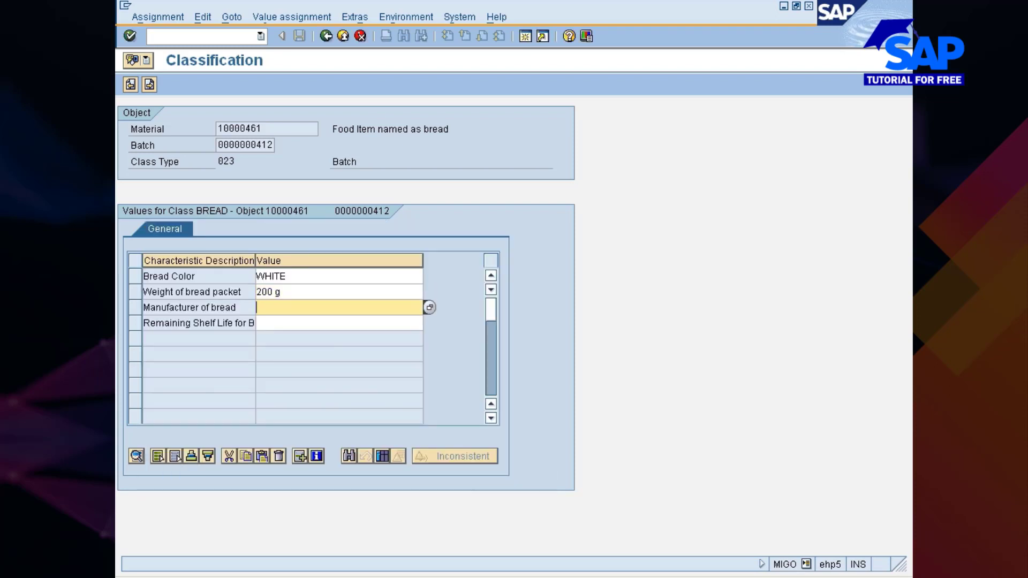
key("F4")
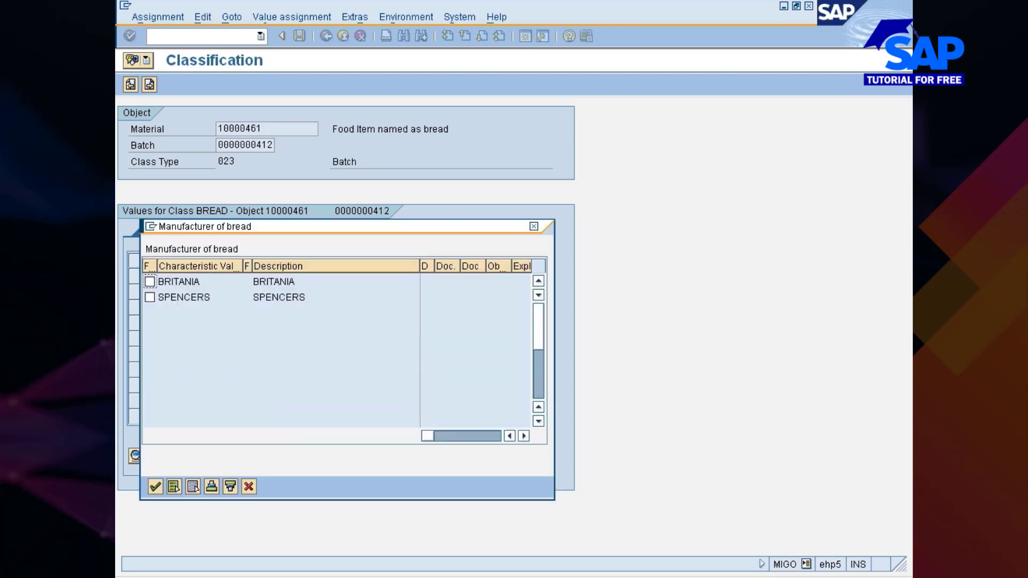
left_click(150, 282)
left_click(154, 487)
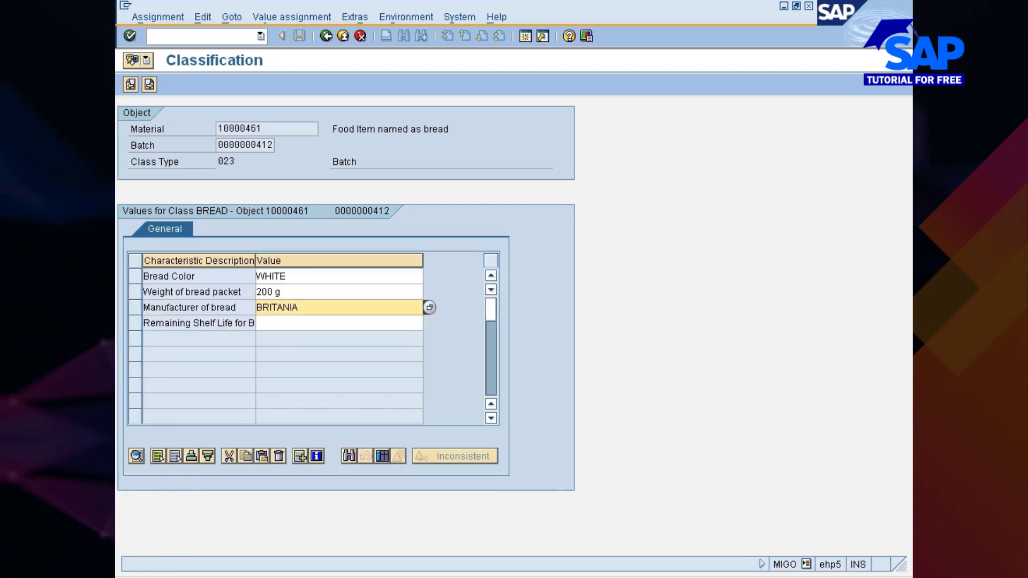
Set the batch's remaining shelf life to 17 and return to the goods receipt
type("17")
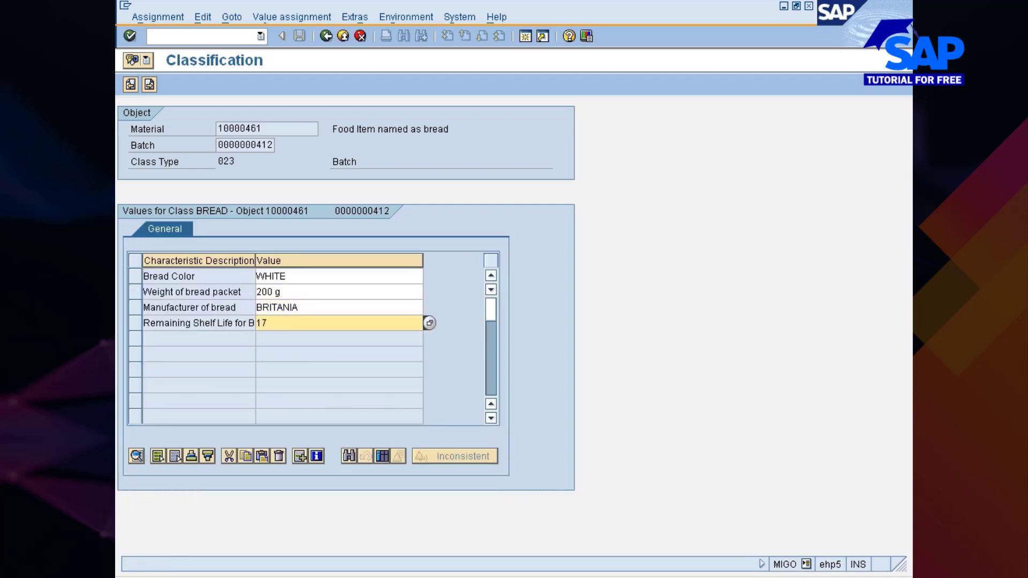
key("Return")
left_click(150, 83)
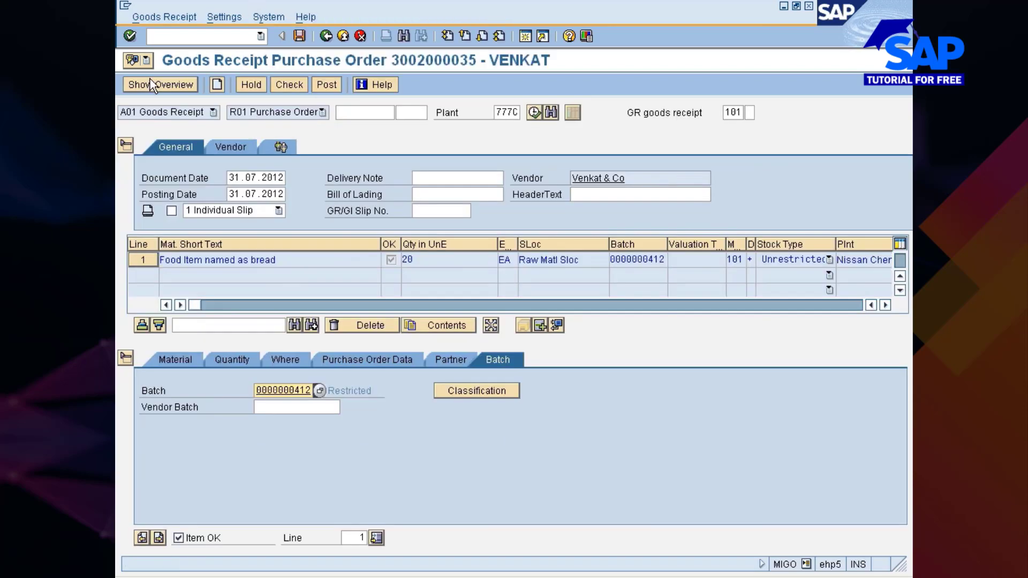
Check and post the 20 EA bread goods receipt, accepting the logged messages
left_click(284, 85)
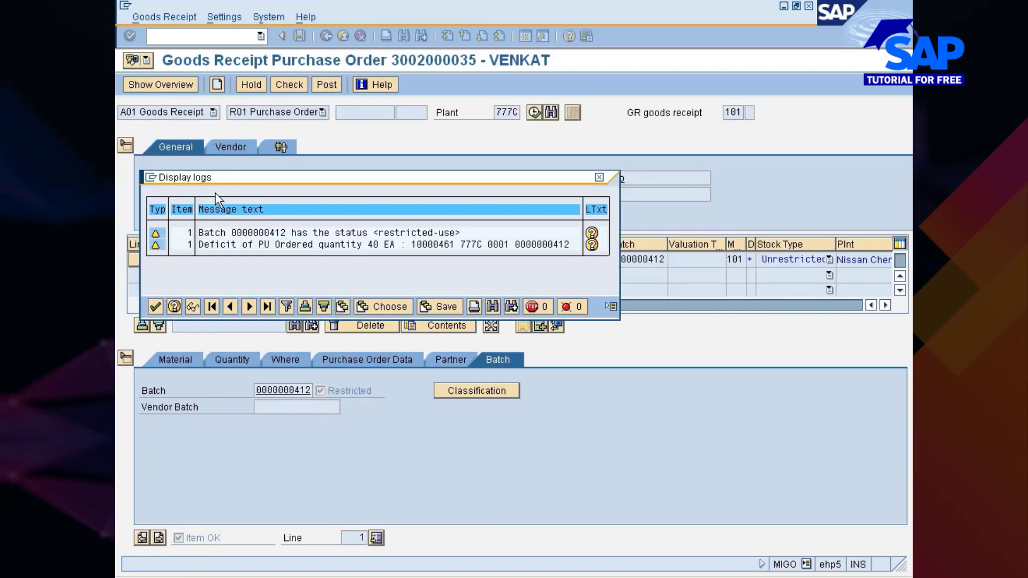
left_click(155, 306)
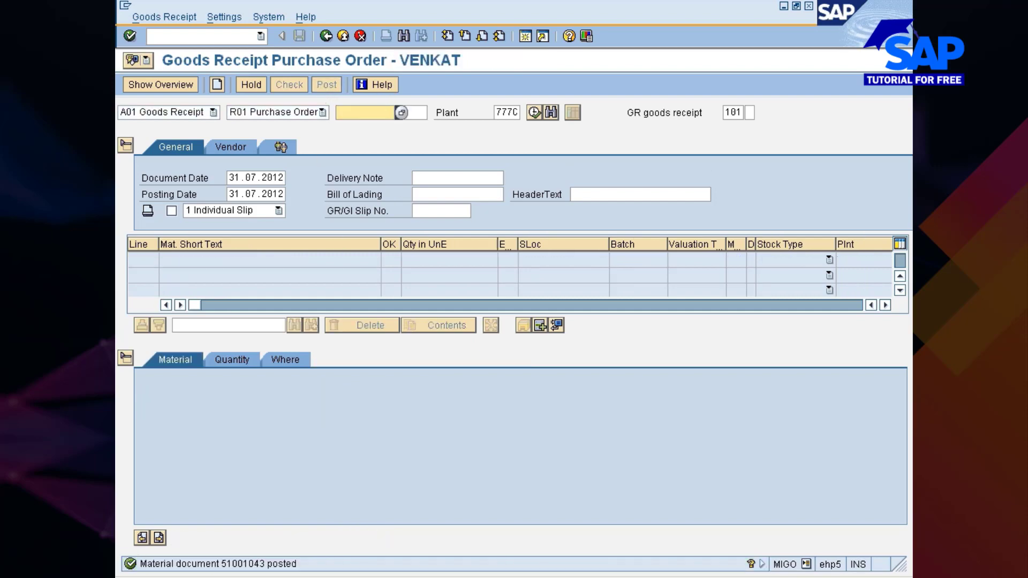
Load the same purchase order for another goods receipt and mark its bread item as OK
key("space")
key("Down")
key("Return")
key("Return")
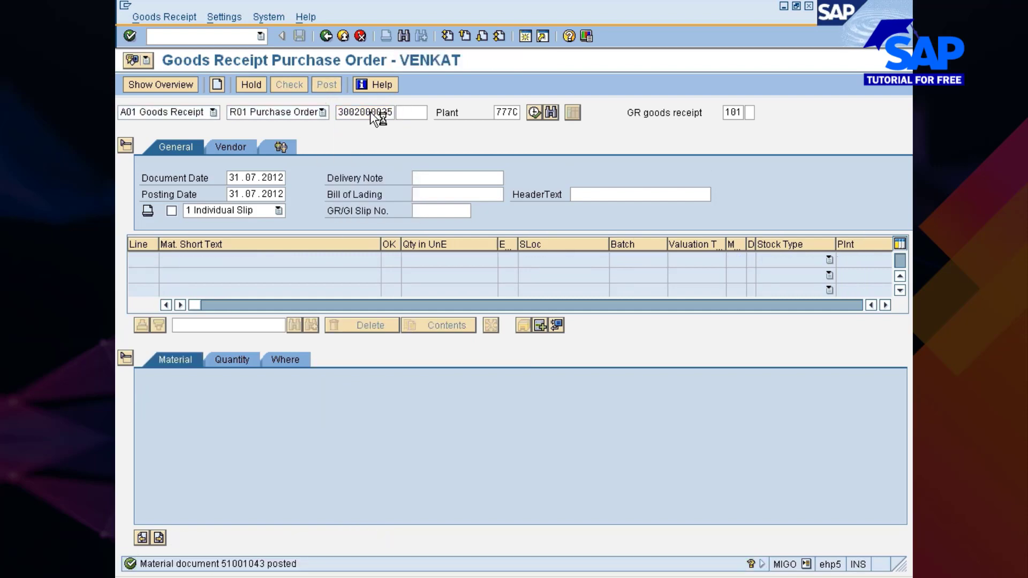
left_click(197, 536)
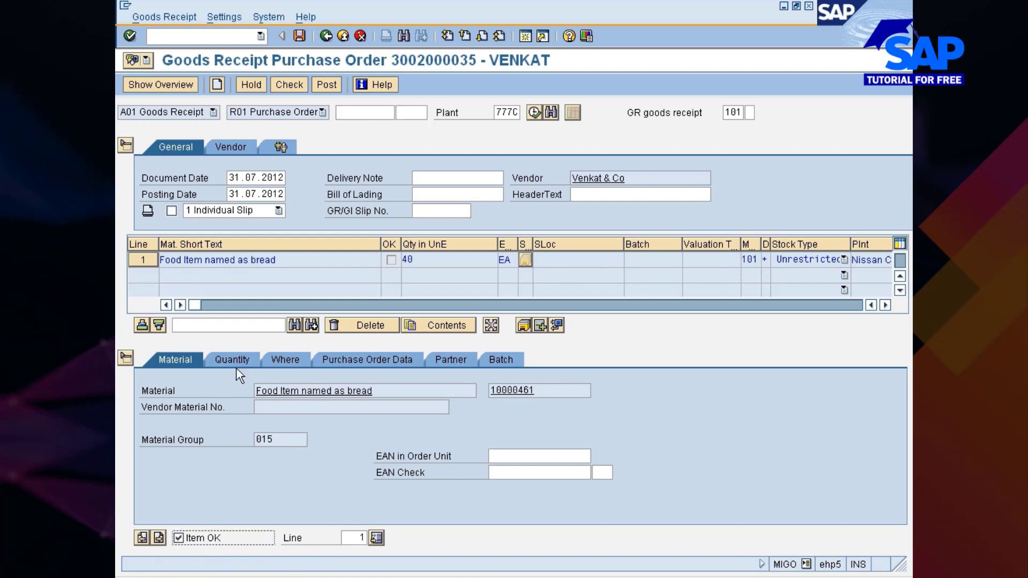
Set the bread item's quantity in unit of entry to 30 EA
left_click(242, 362)
left_click(268, 392)
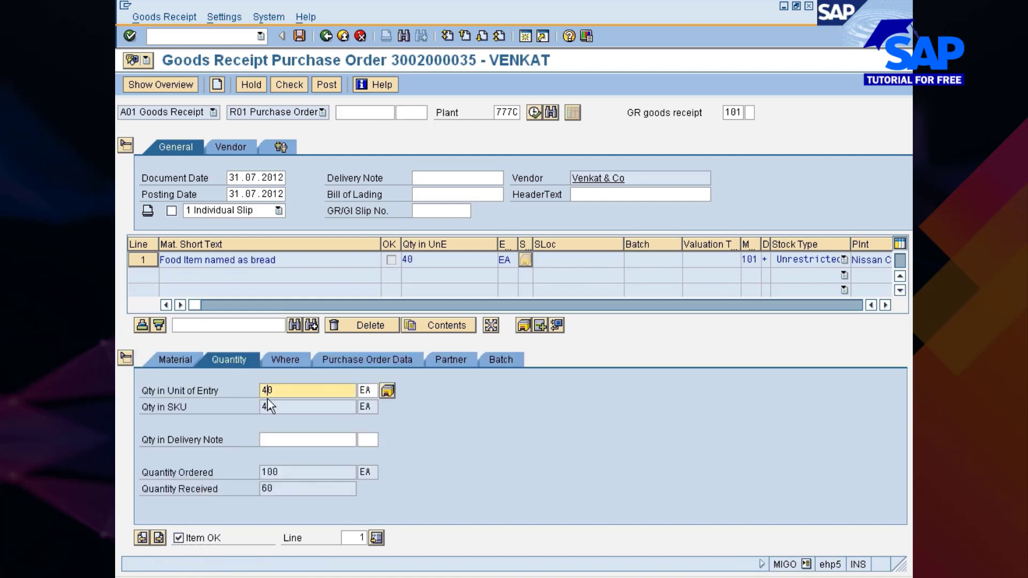
key("BackSpace")
type("3")
key("Return")
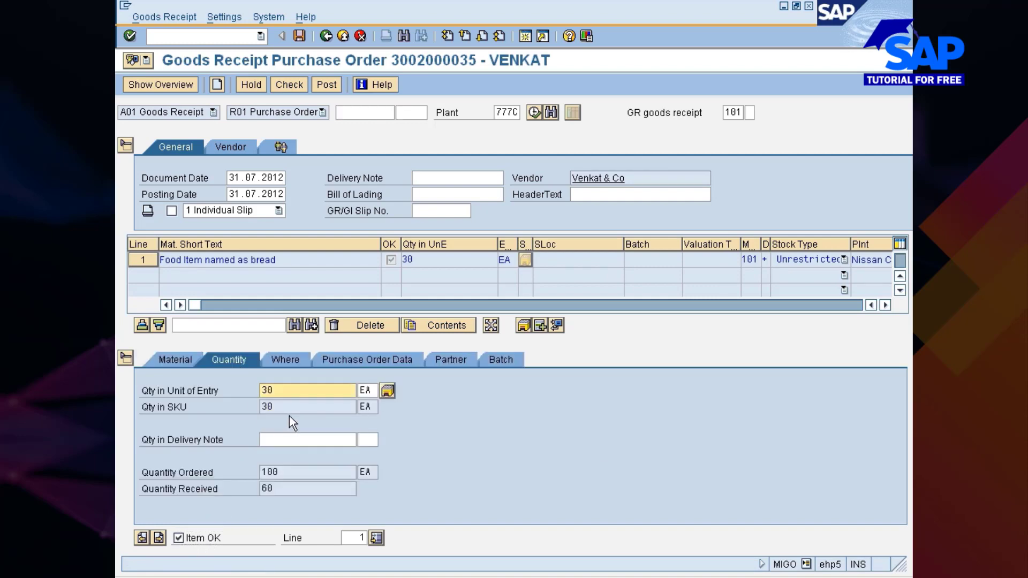
Set the 30 EA item's storage location to 0002, SF/FG Sloc
left_click(295, 359)
left_click(292, 440)
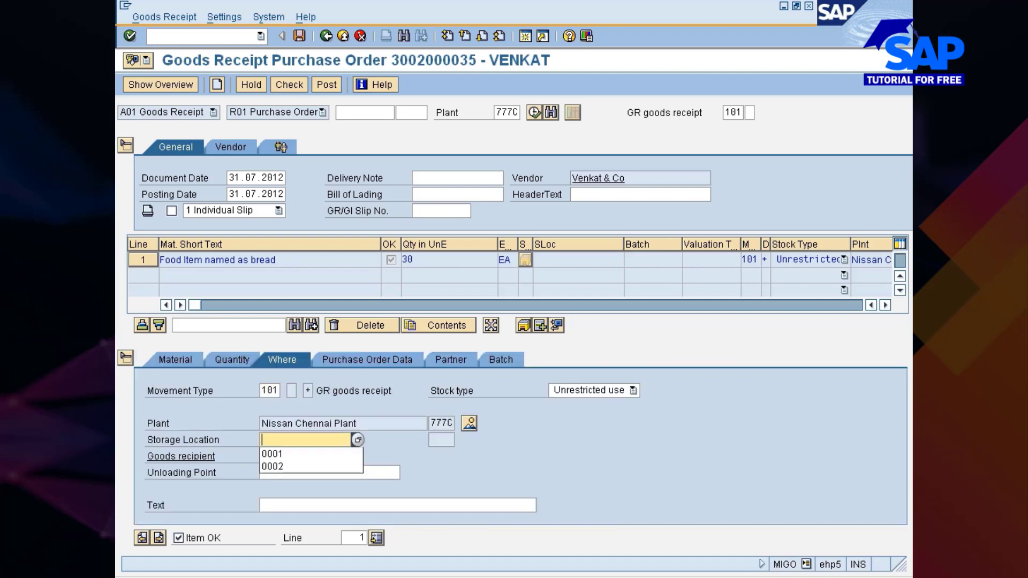
left_click(292, 450)
key("Return")
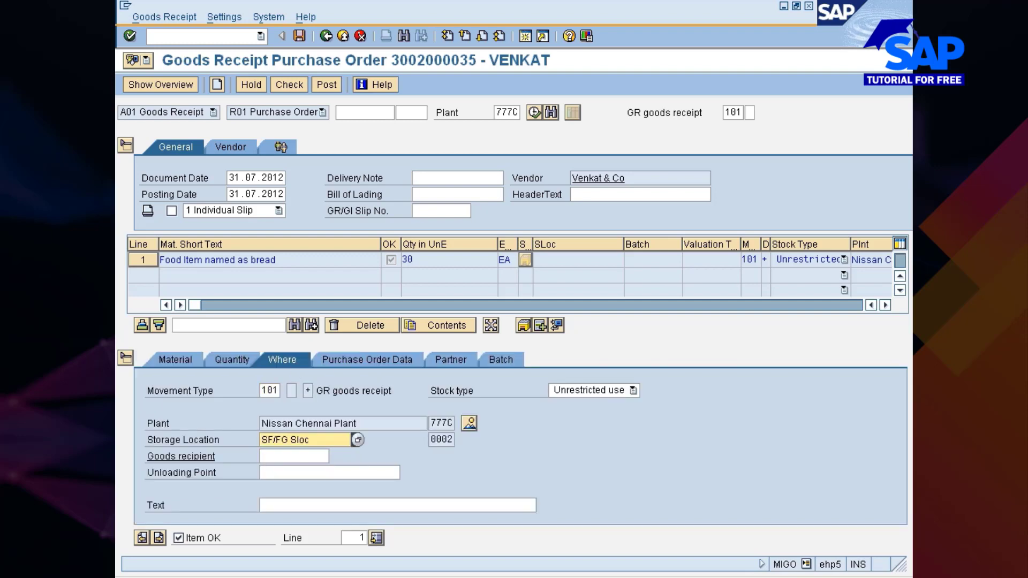
Evaluate the 30 EA item's shipping instructions as "Instruction complied with", the 100 score option
left_click(365, 360)
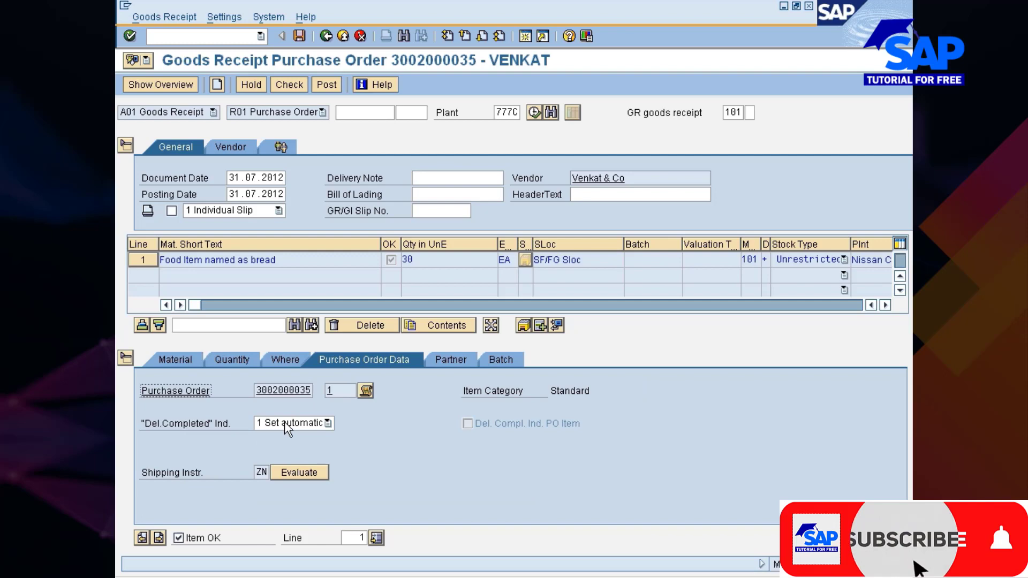
left_click(298, 471)
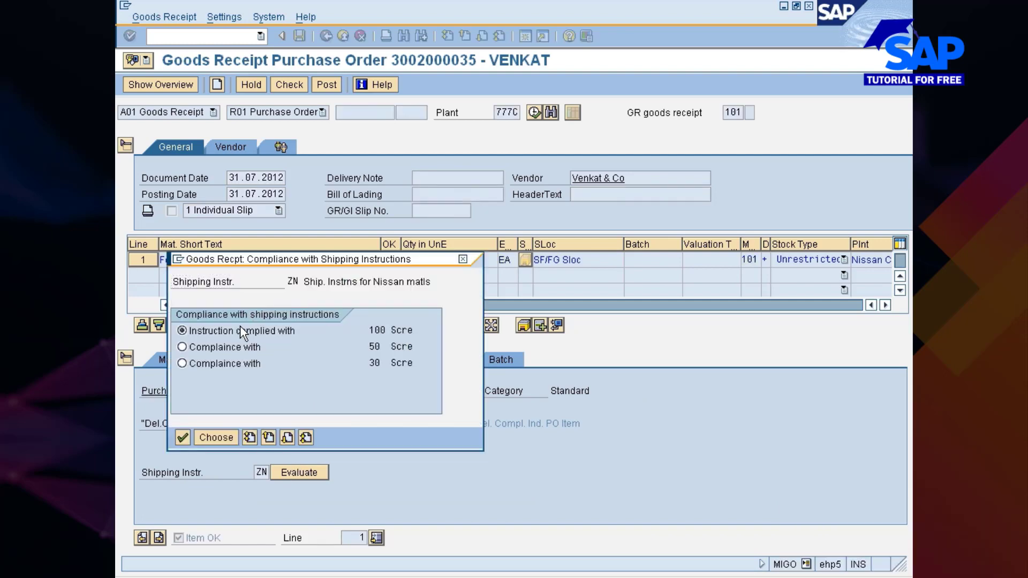
double_click(240, 328)
Open the classification of the 30 EA item's batch and set Bread Color to BROWN
left_click(456, 360)
left_click(497, 361)
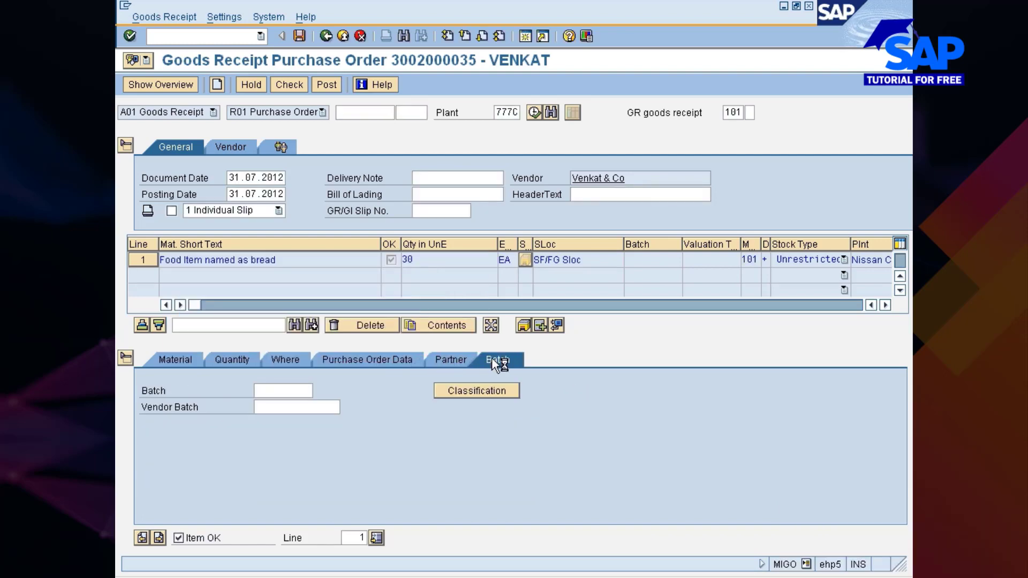
left_click(460, 390)
key("F4")
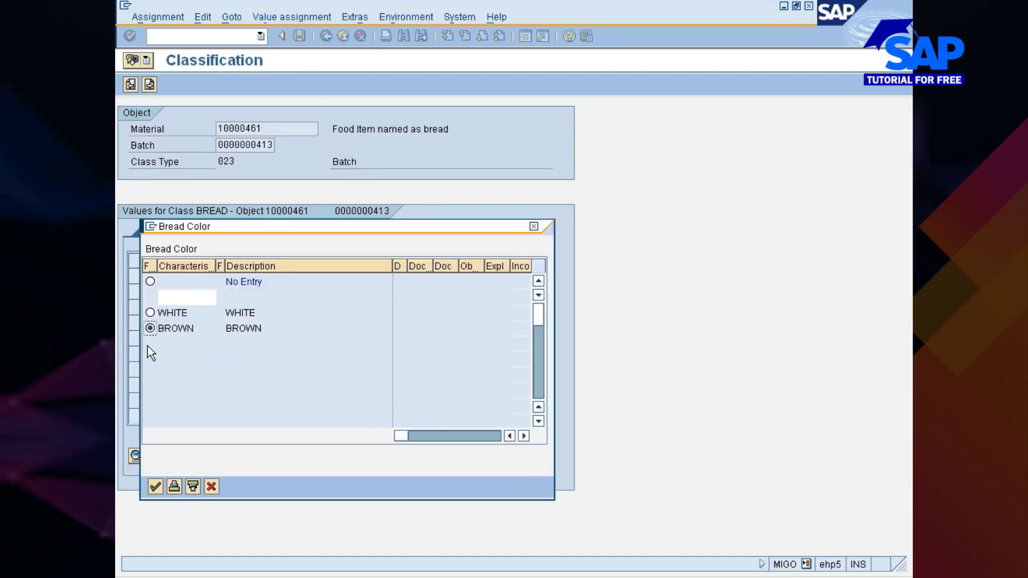
left_click(154, 488)
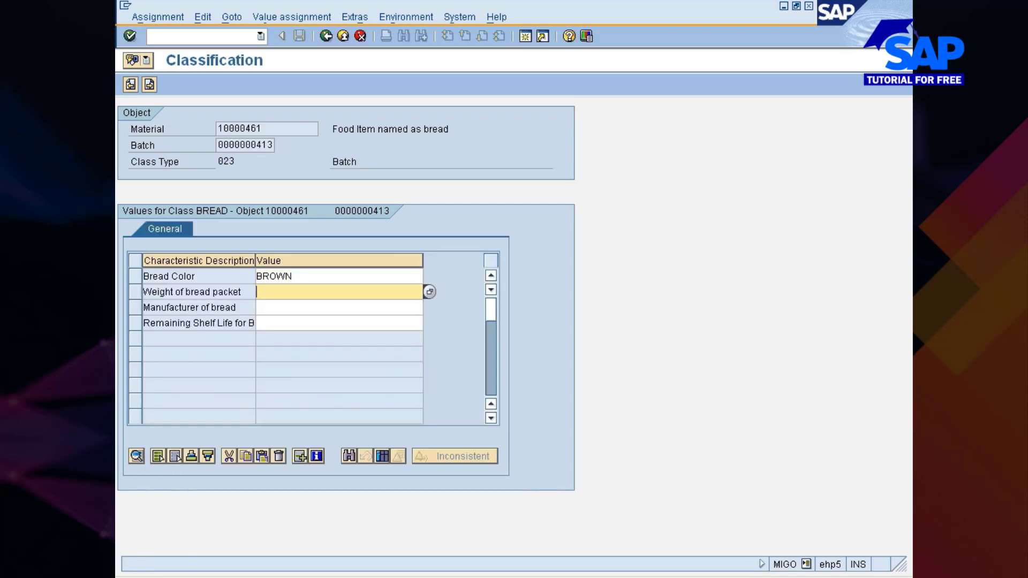
Set the brown bread batch's weight of bread packet to 250 g and its manufacturer to BRITANIA
left_click(430, 292)
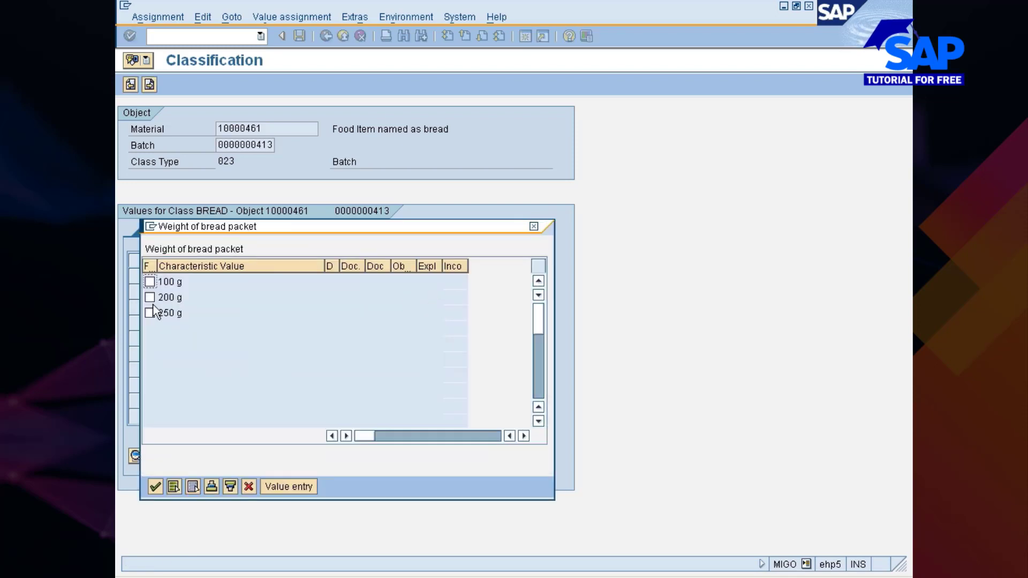
left_click(156, 486)
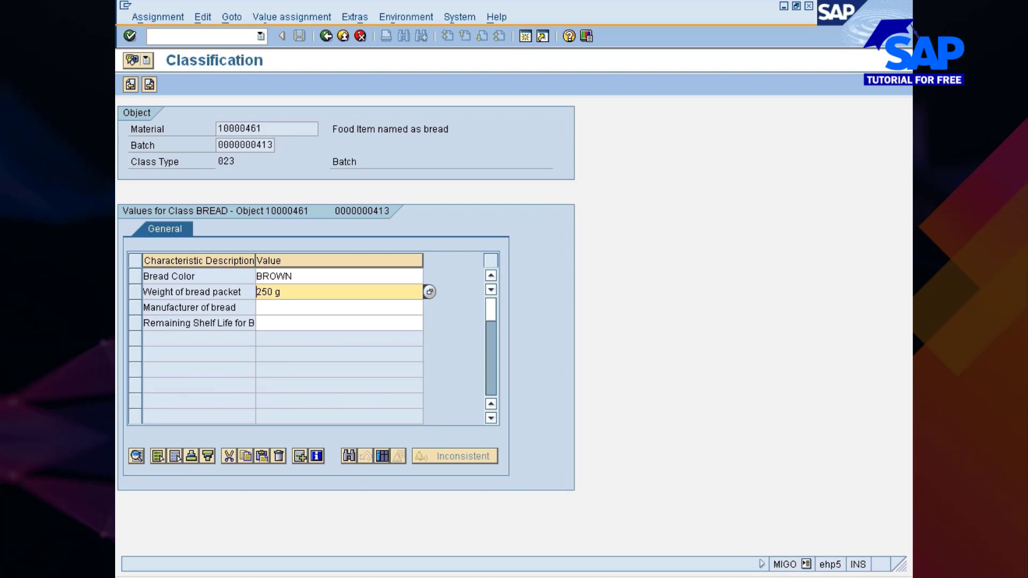
left_click(301, 314)
key("F4")
left_click(150, 281)
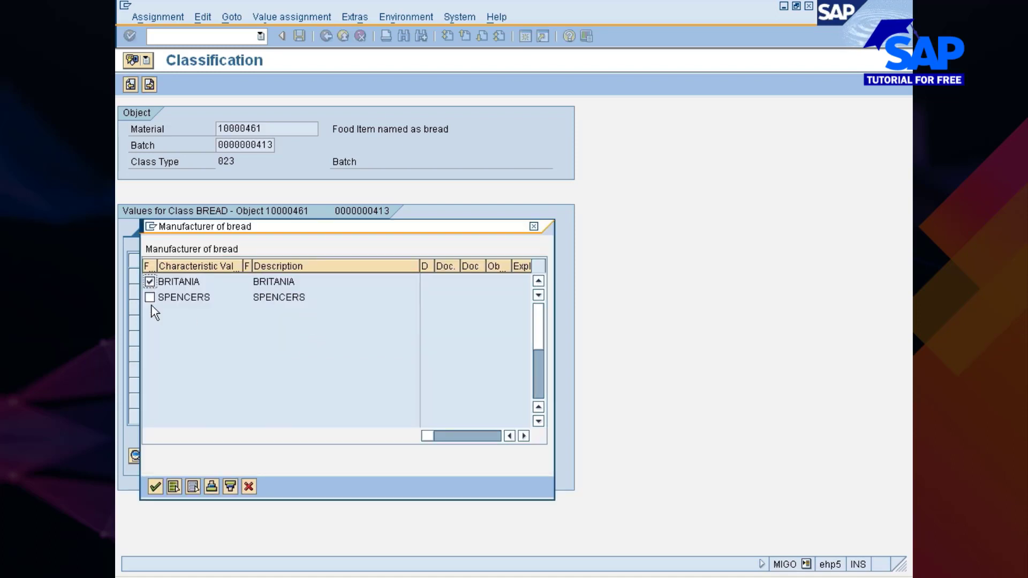
key("Return")
Set the brown bread batch's remaining shelf life to 22 and return to the goods receipt
key("Tab")
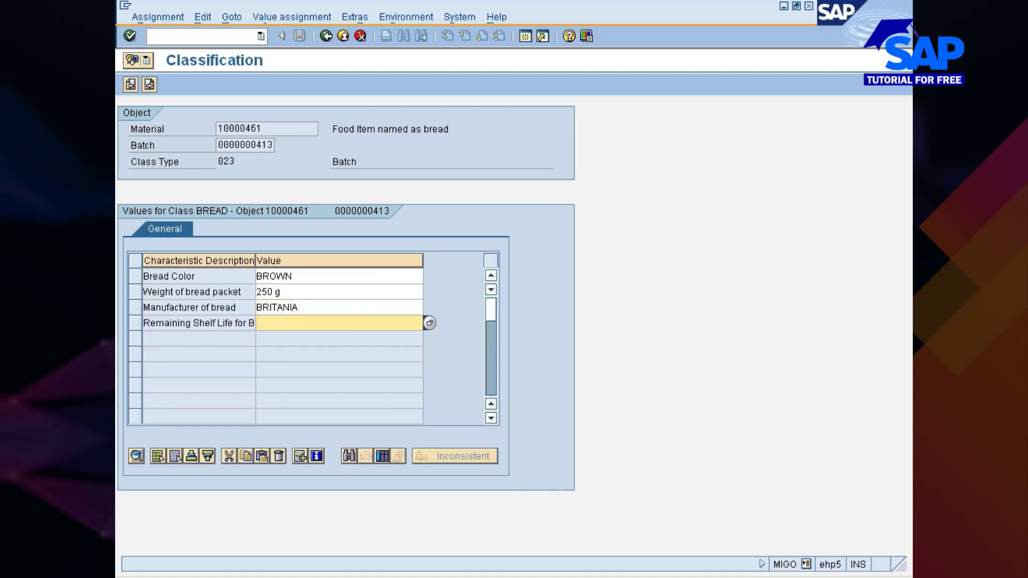
type("22")
key("Return")
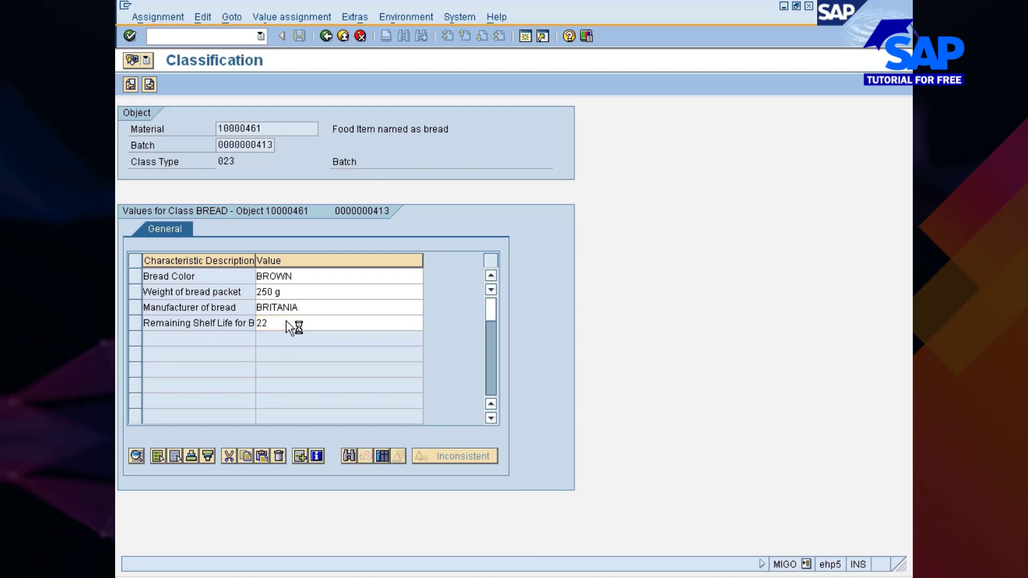
left_click(149, 85)
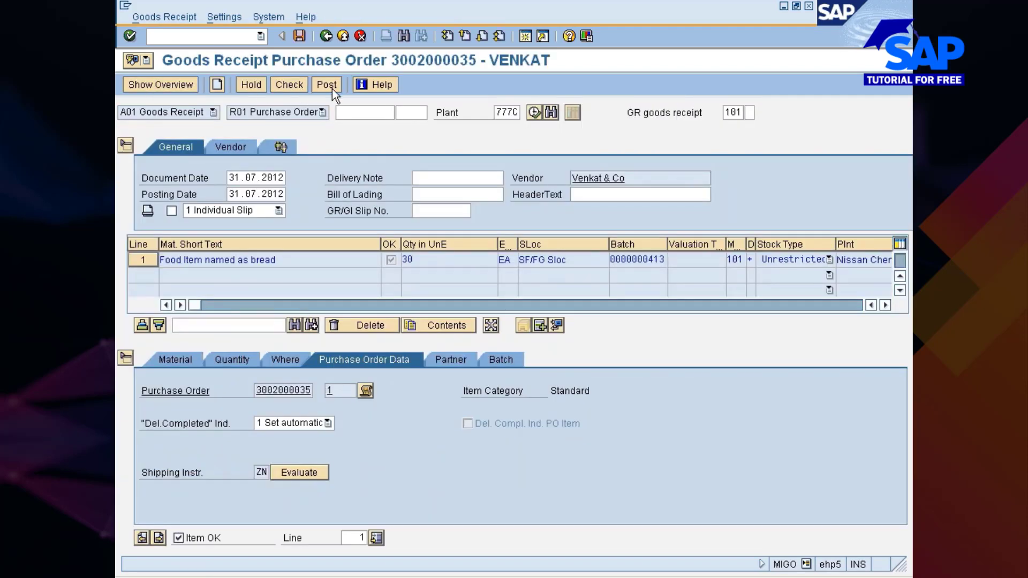
Post the 30 EA goods receipt, accepting the log and reviewing the item's material and batch data
left_click(332, 88)
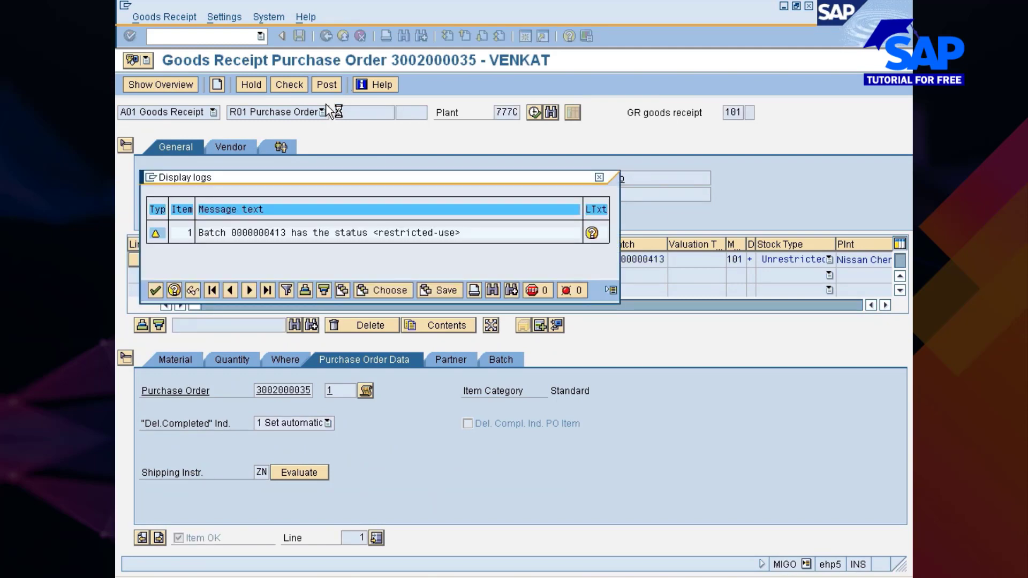
key("Return")
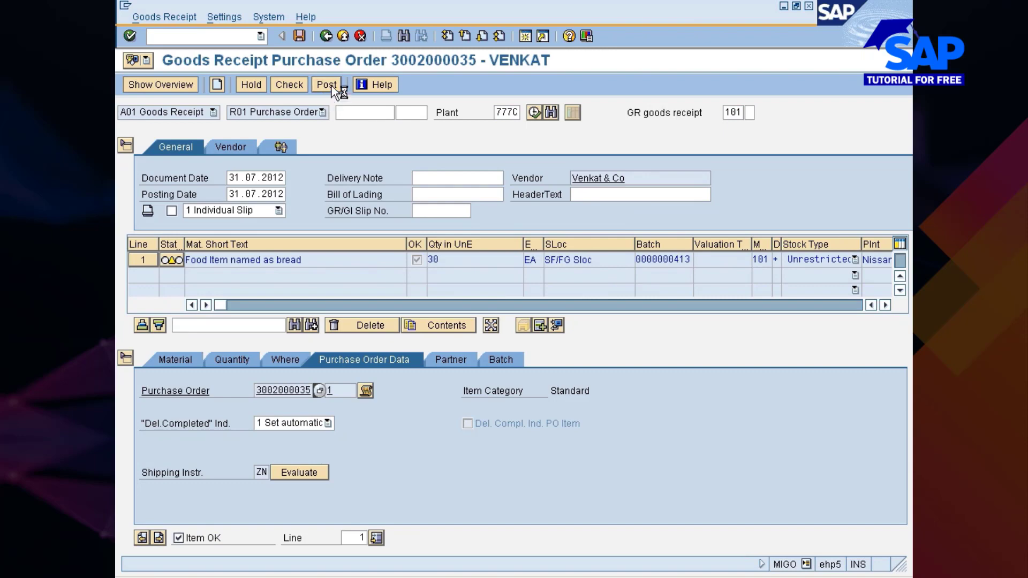
left_click(179, 353)
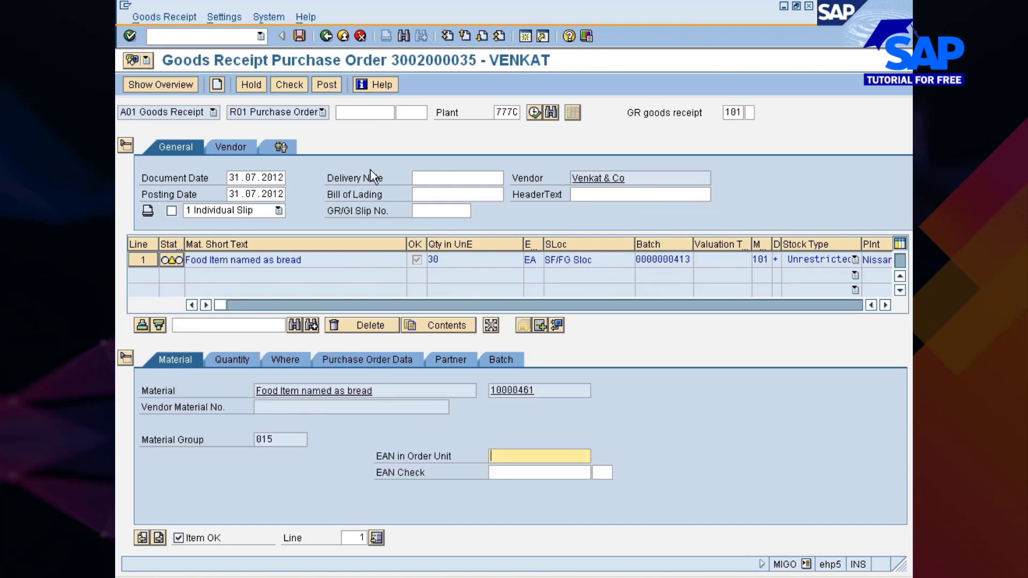
left_click(507, 355)
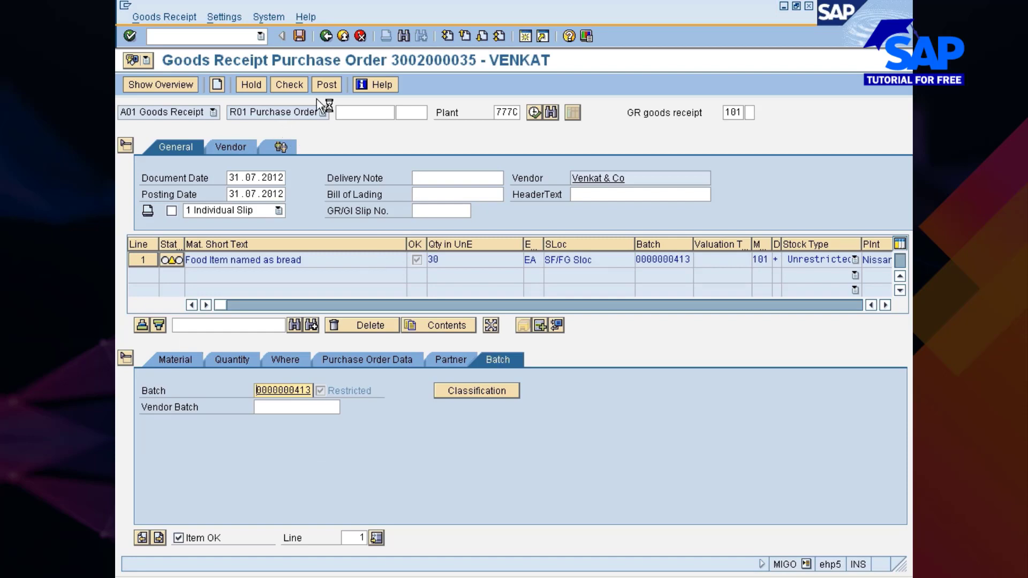
left_click(327, 86)
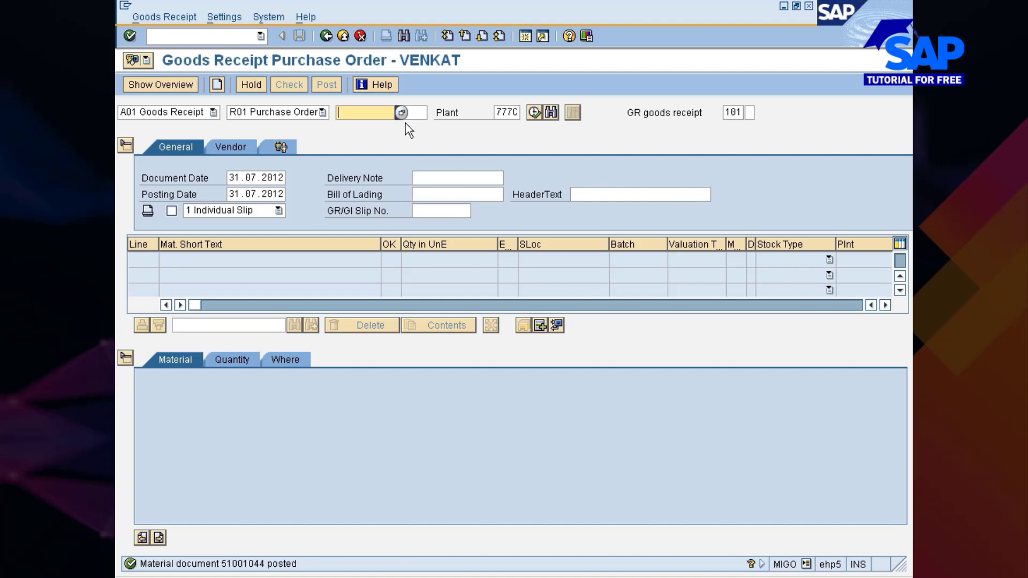
Load the same purchase order again for its remaining quantity and mark the bread item as OK
left_click(369, 113)
left_click(374, 128)
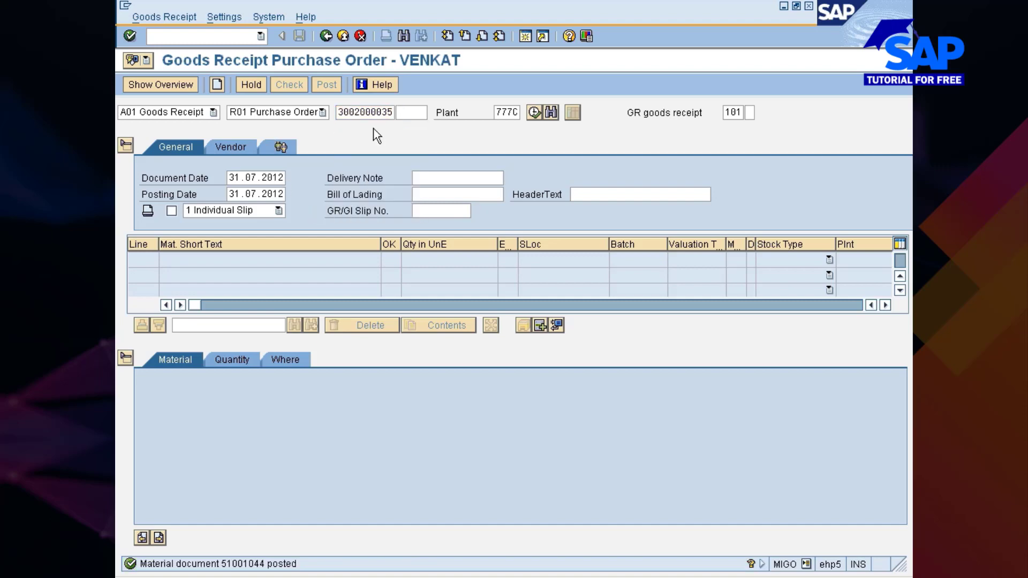
key("Return")
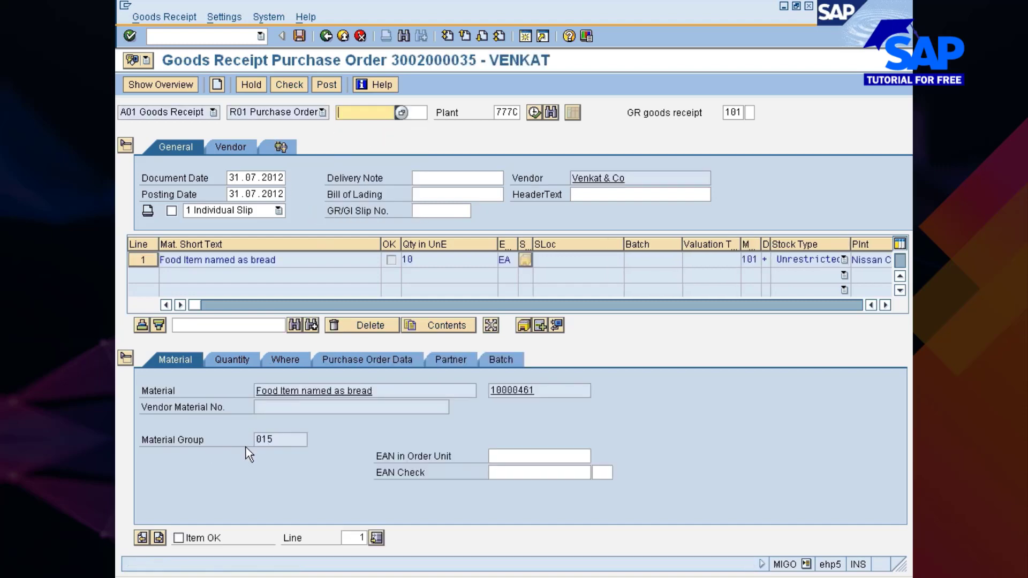
left_click(180, 538)
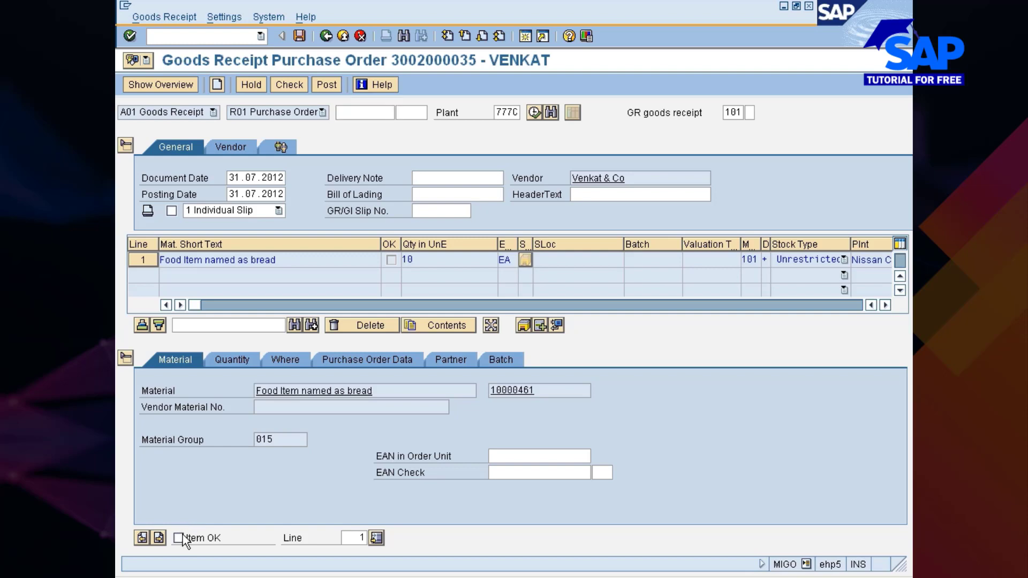
Review the remaining item's quantity and set its storage location to 0001, Raw Matl Sloc
left_click(233, 360)
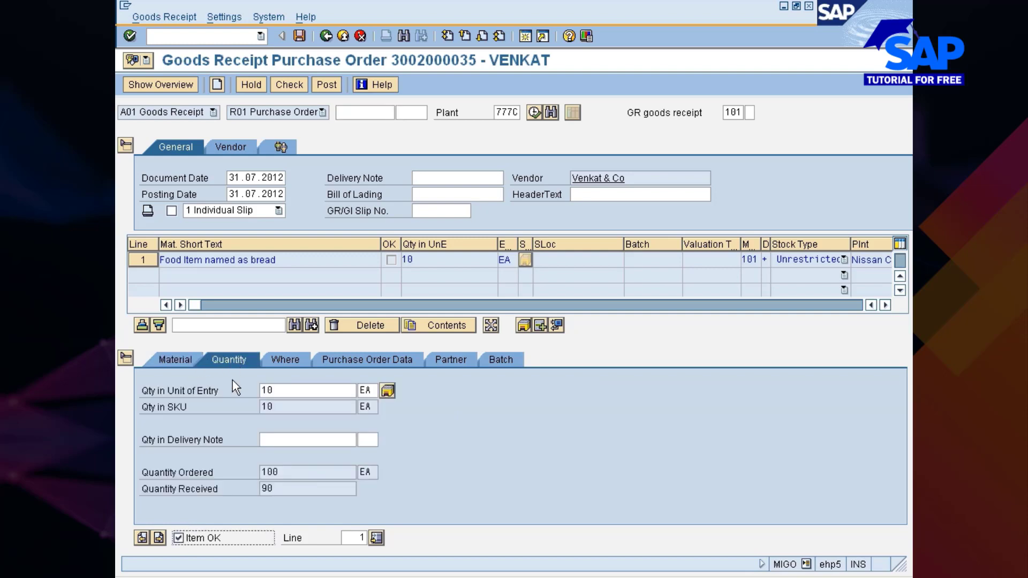
left_click(290, 360)
left_click(300, 440)
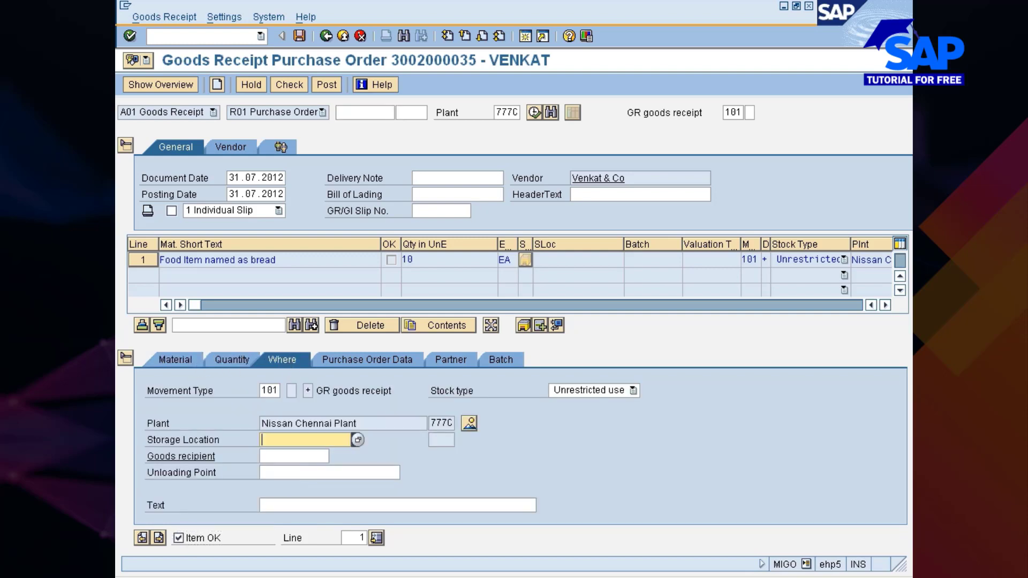
left_click(282, 450)
Evaluate the 10 EA item's shipping instructions as "Instruction complied with", the 100 score option
left_click(355, 360)
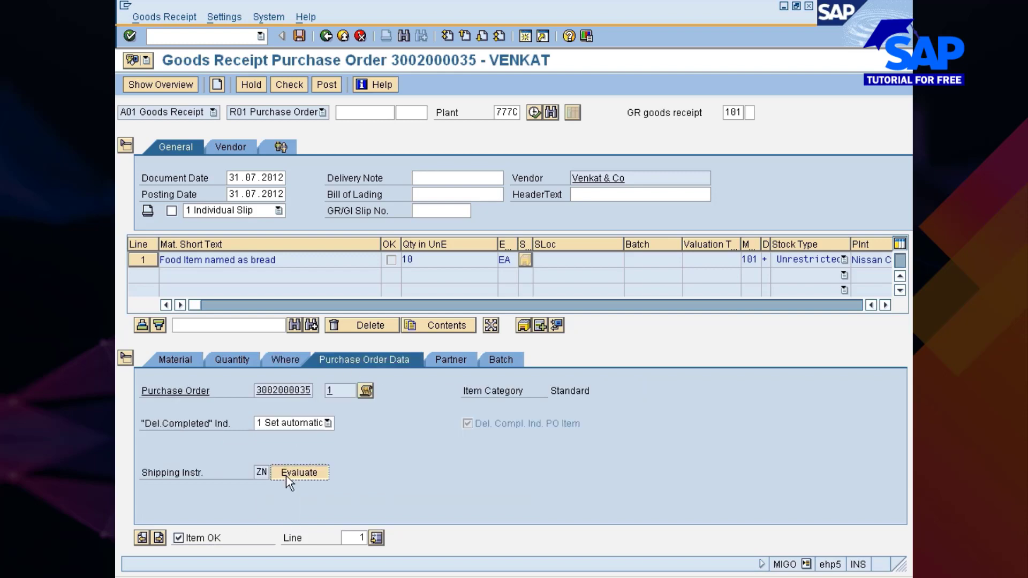
left_click(292, 474)
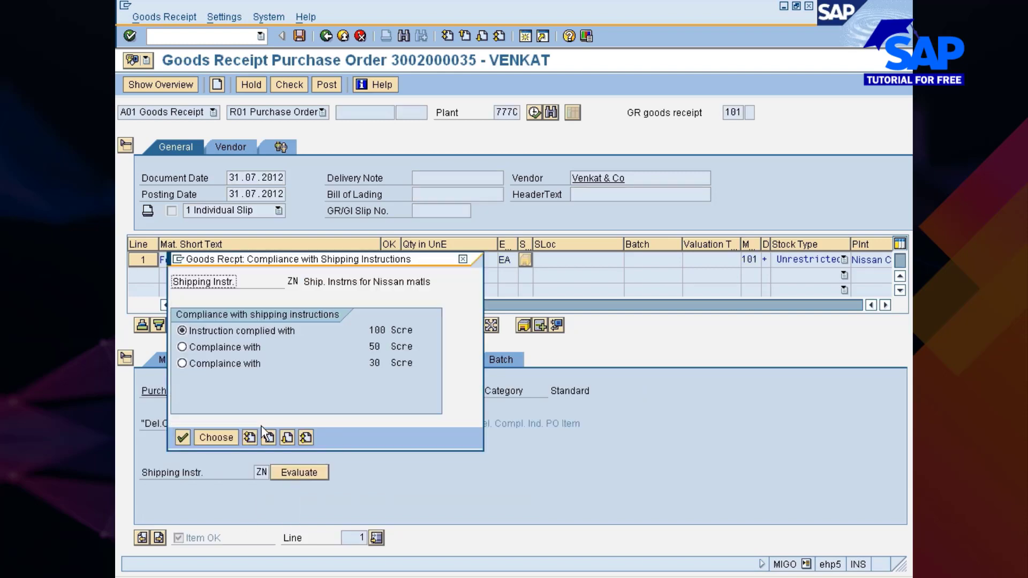
double_click(231, 332)
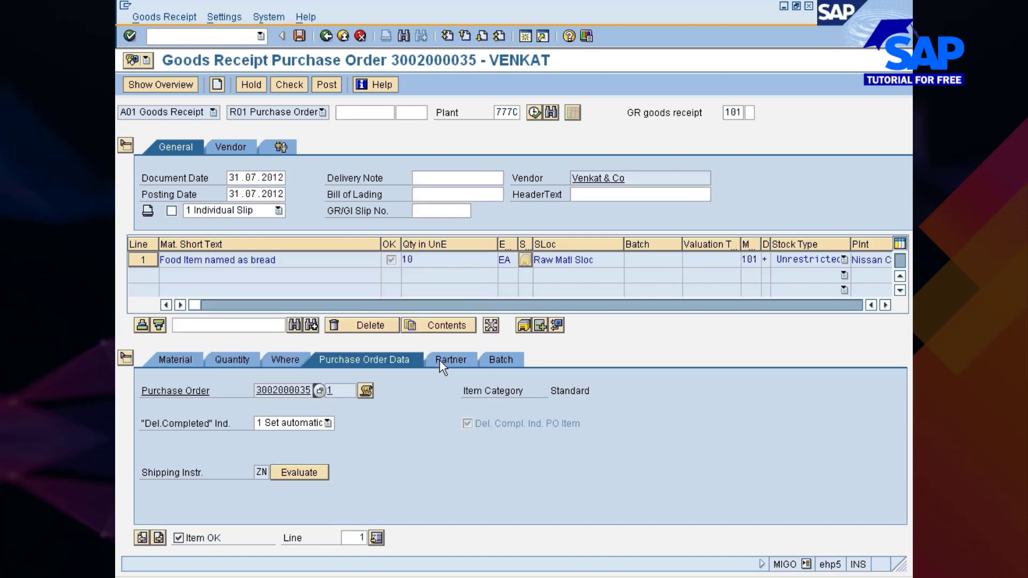
Open the batch classification of the bread item in the goods receipt and set Bread Color to WHITE
left_click(504, 360)
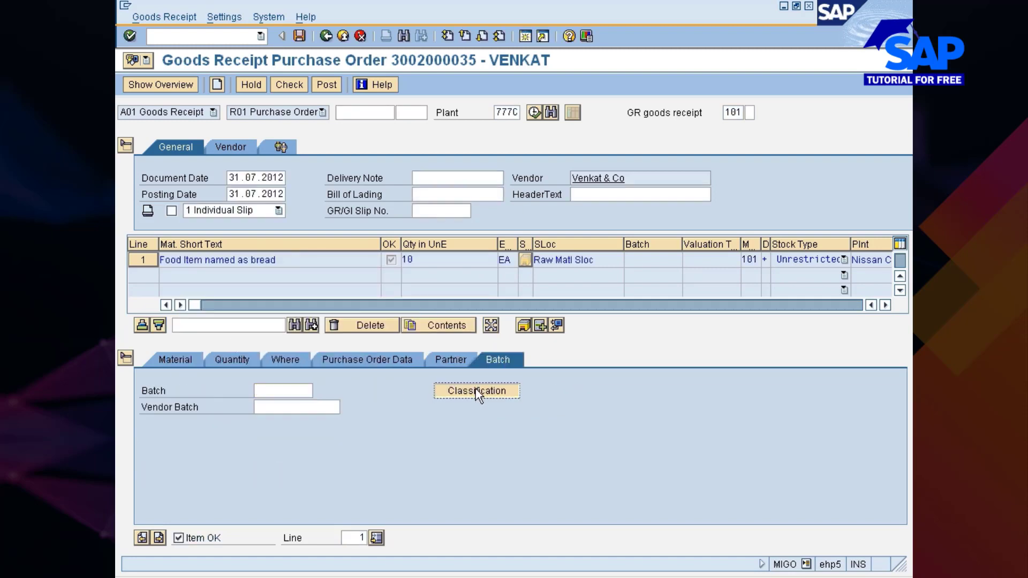
left_click(477, 393)
left_click(321, 276)
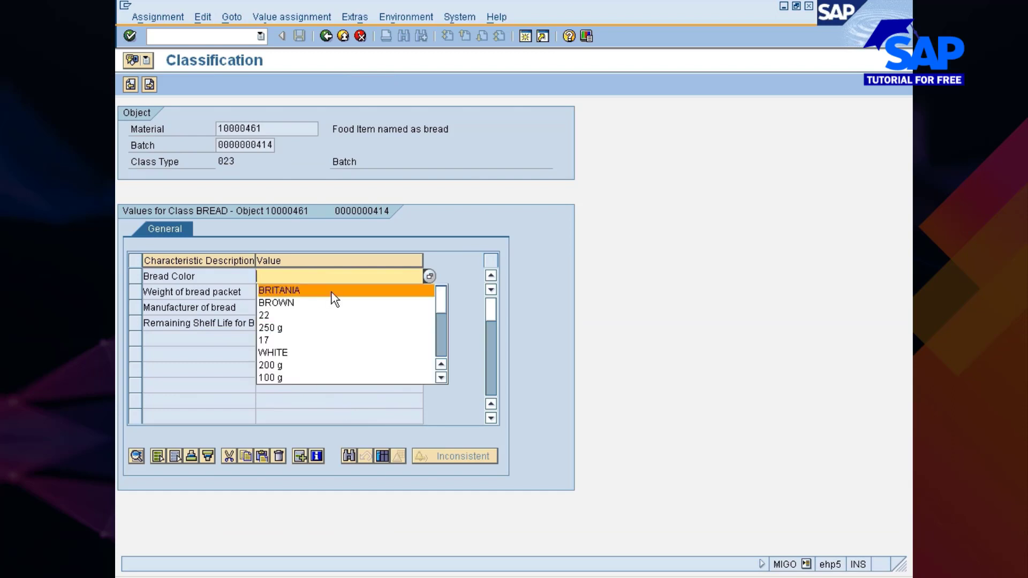
left_click(430, 276)
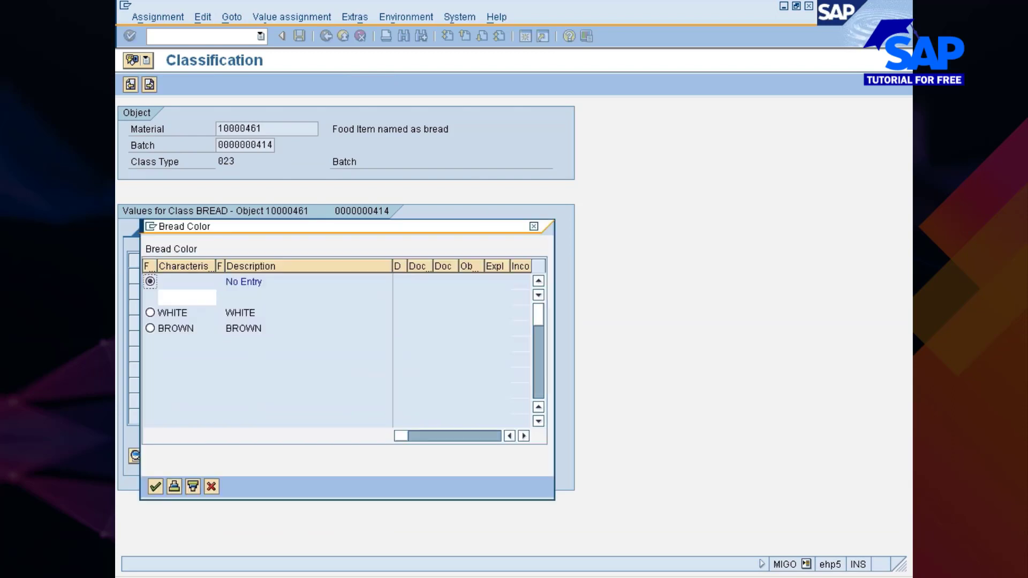
left_click(150, 312)
left_click(155, 487)
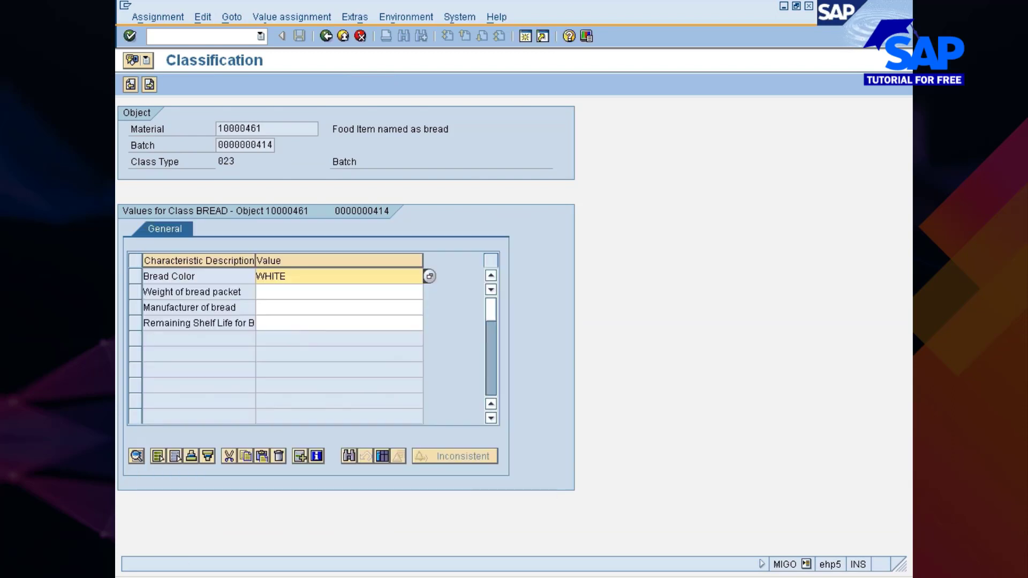
Set the weight of the bread packet to 100 g and the manufacturer of bread to SPENCERS
left_click(430, 293)
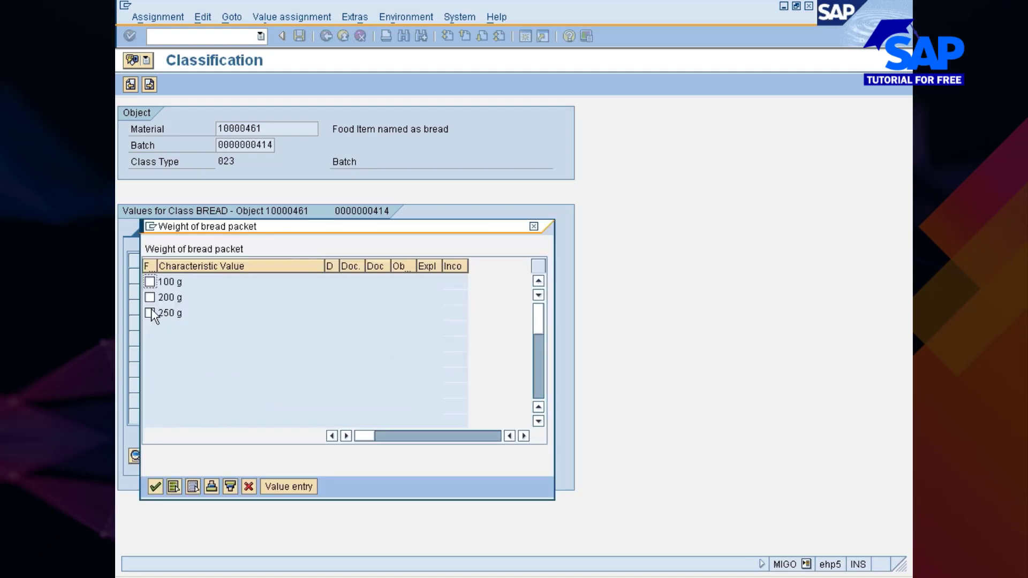
left_click(150, 282)
left_click(156, 487)
left_click(423, 307)
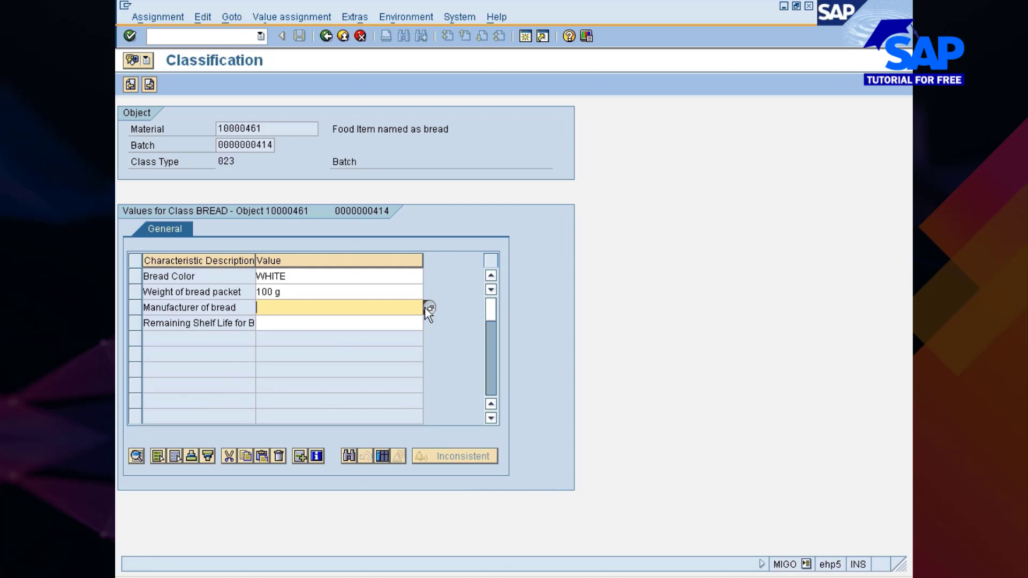
left_click(425, 307)
left_click(150, 297)
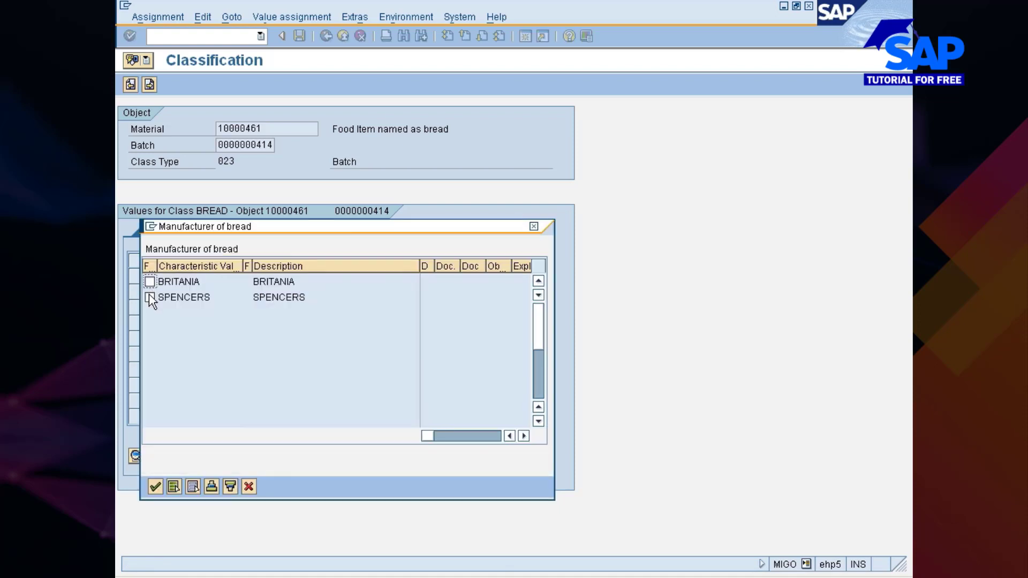
left_click(155, 487)
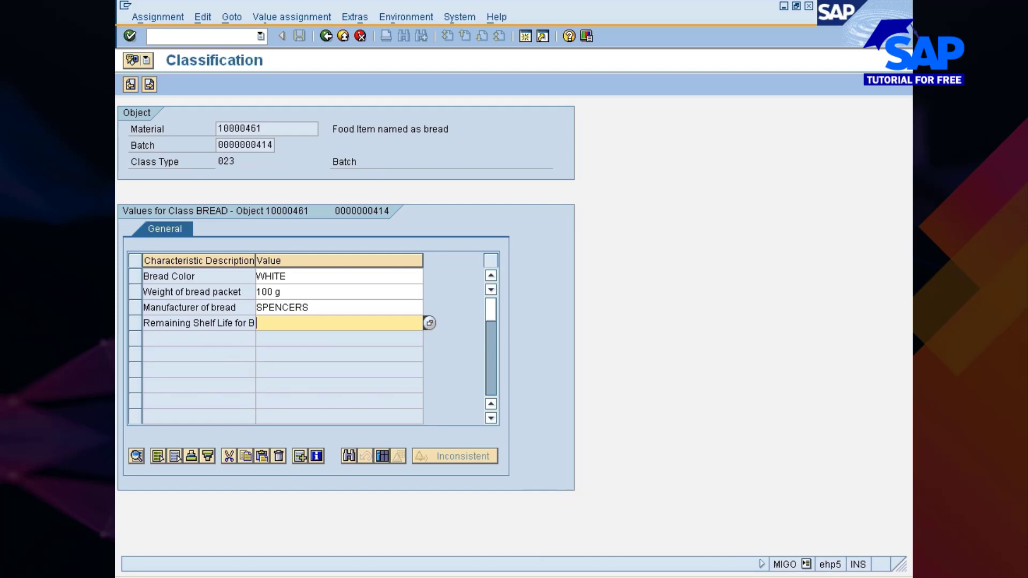
Set the remaining shelf life to 12 d and return from the classification to the goods receipt
type("12 d")
key("Return")
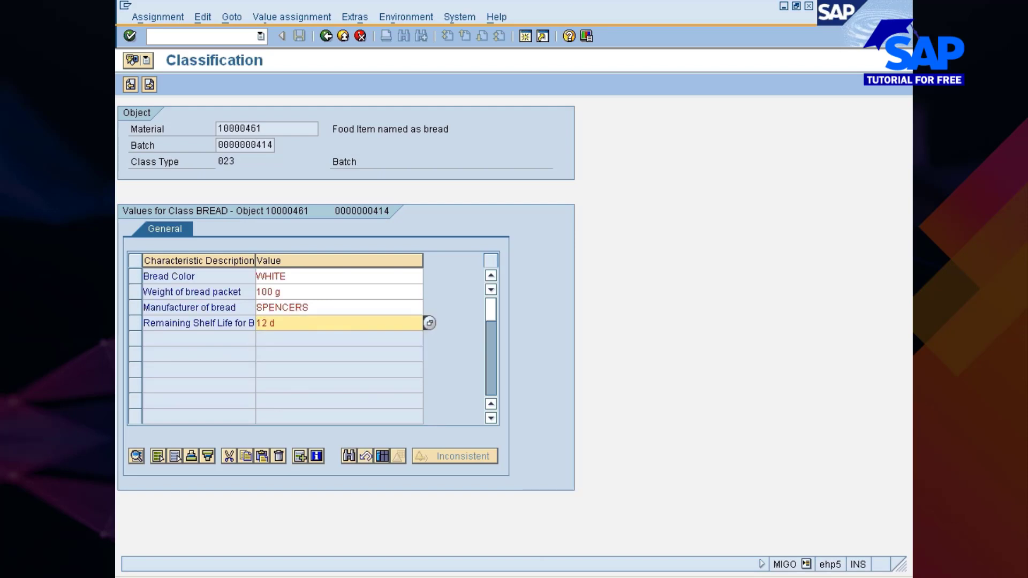
left_click(150, 85)
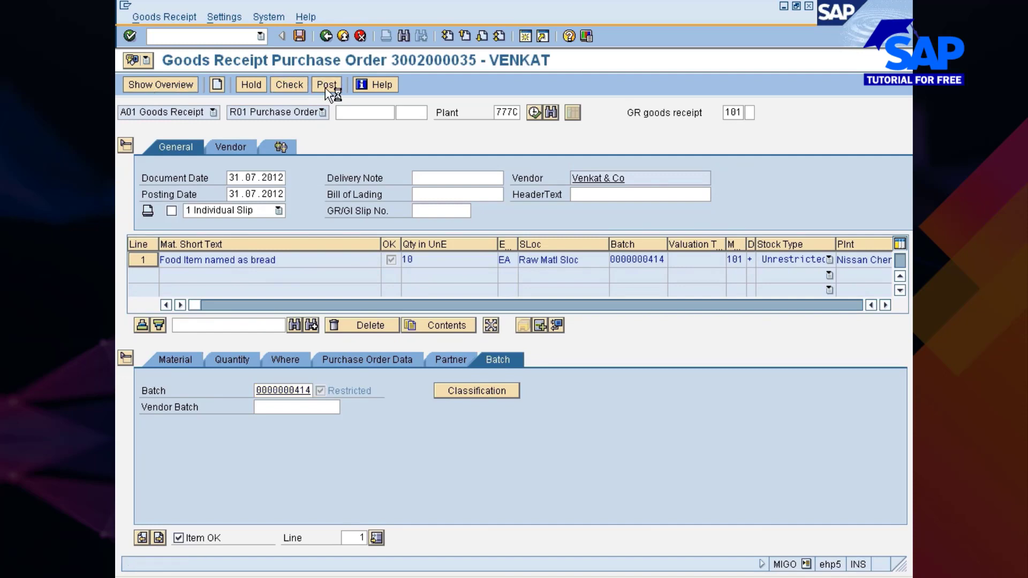
Post the goods receipt for the bread item, accepting the log message about the batch
left_click(326, 86)
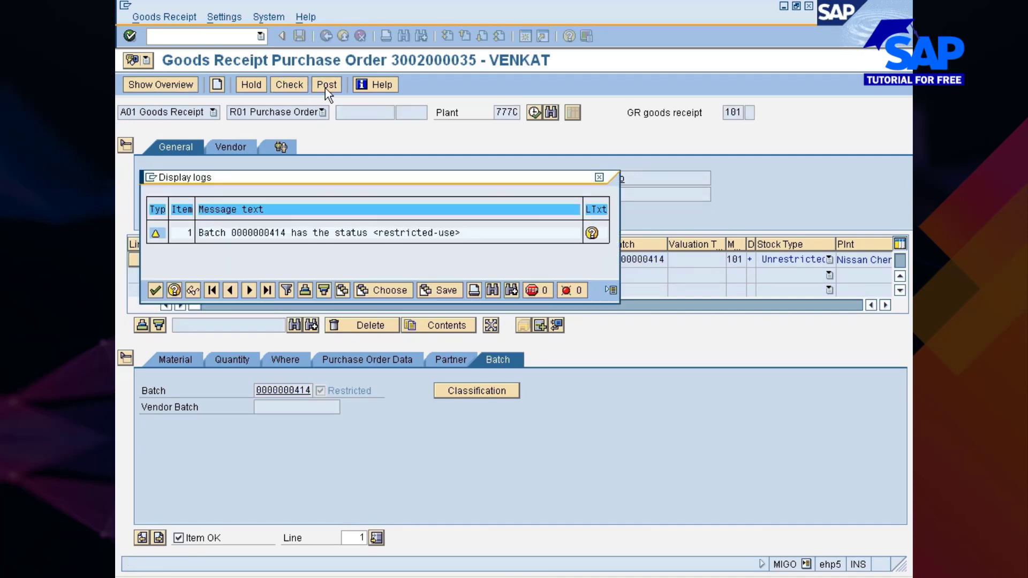
left_click(155, 291)
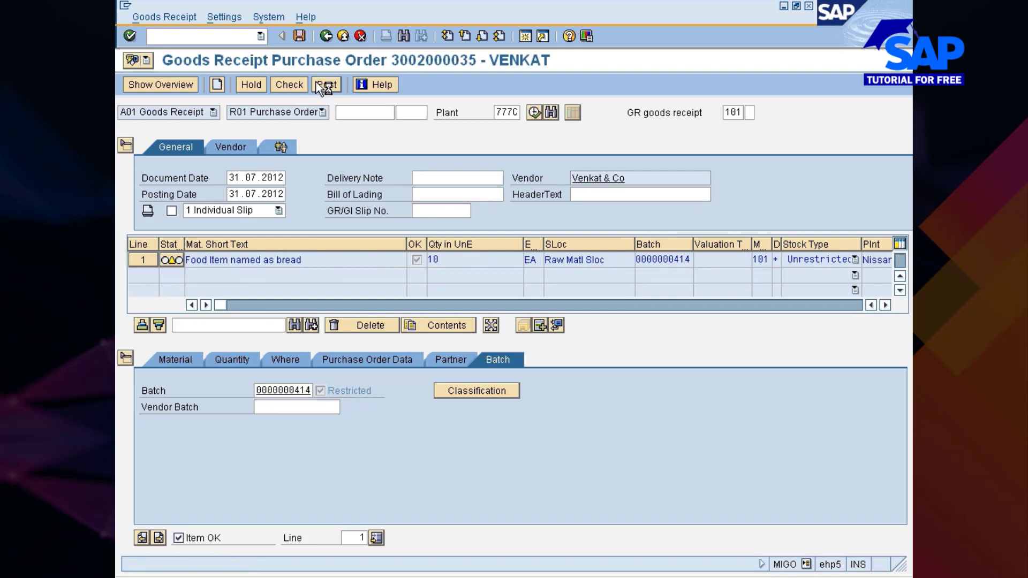
left_click(317, 84)
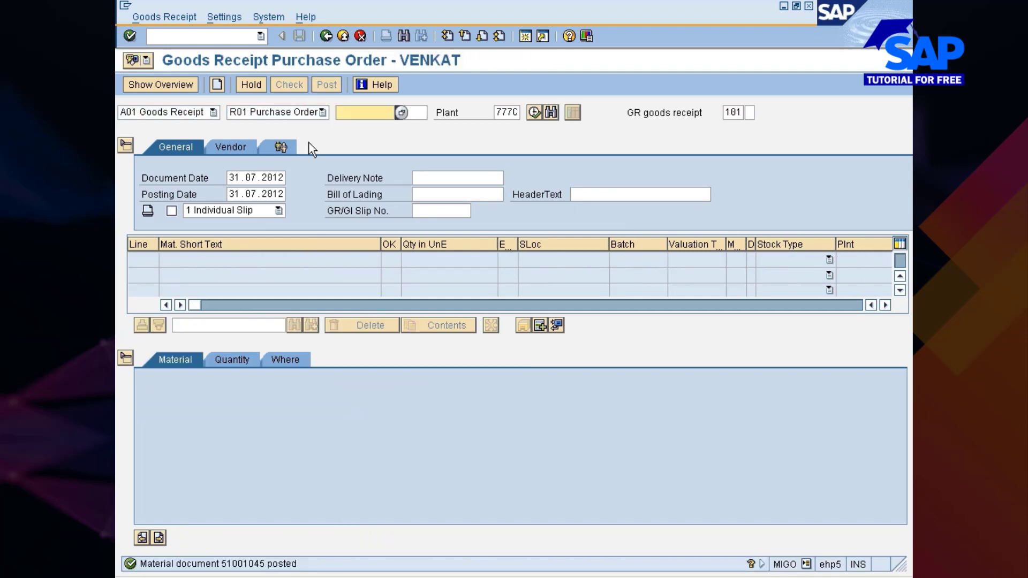
Switch to the stock overview of material 10000461 and refresh it to check the batches in stock
left_click(551, 577)
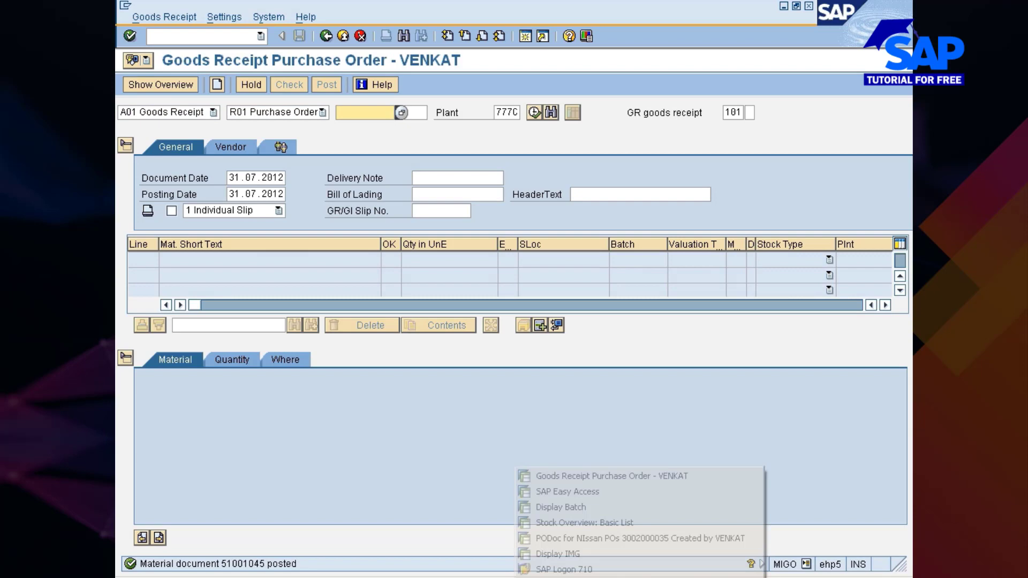
left_click(558, 523)
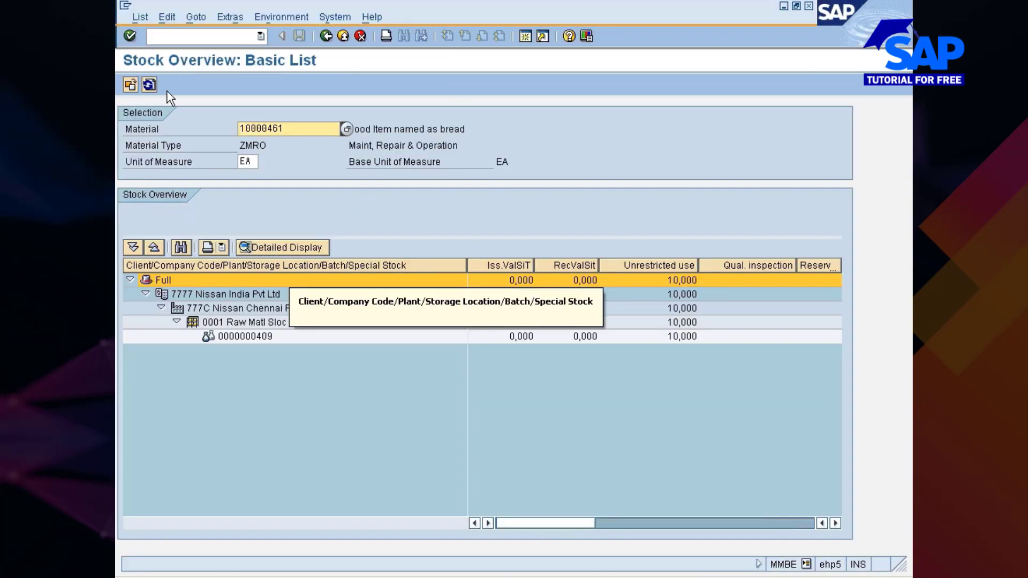
left_click(150, 85)
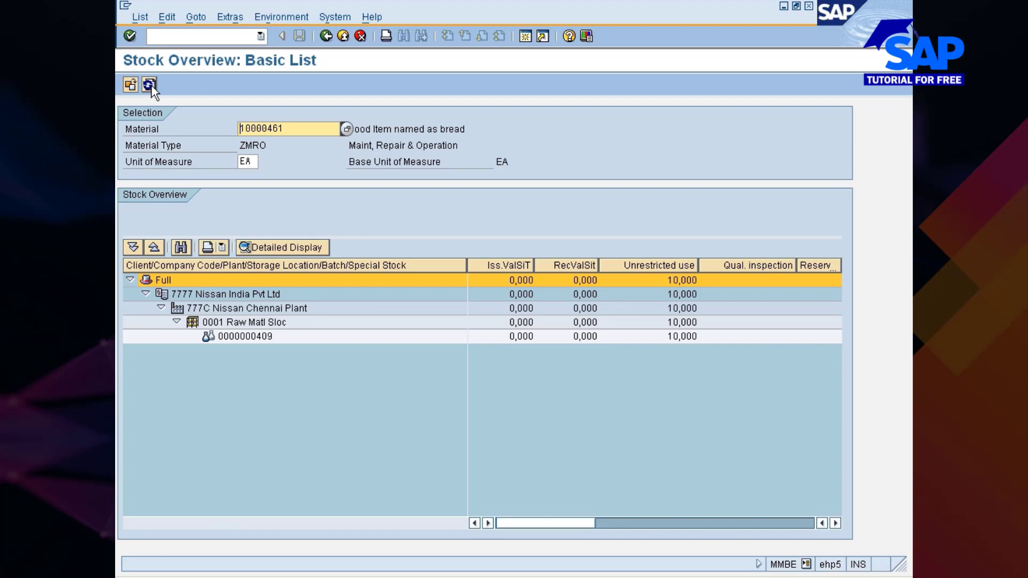
left_click(149, 85)
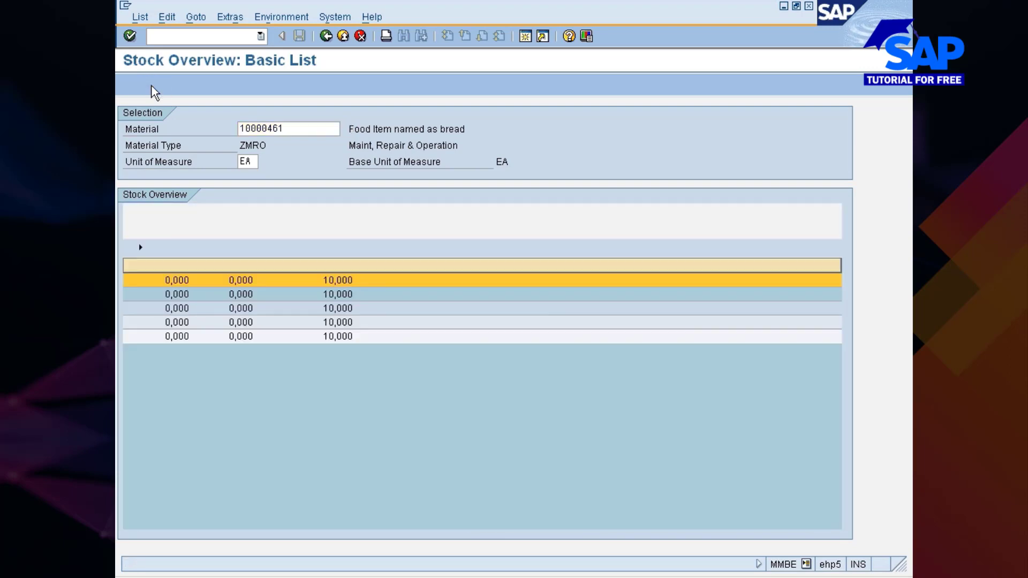
left_click(150, 84)
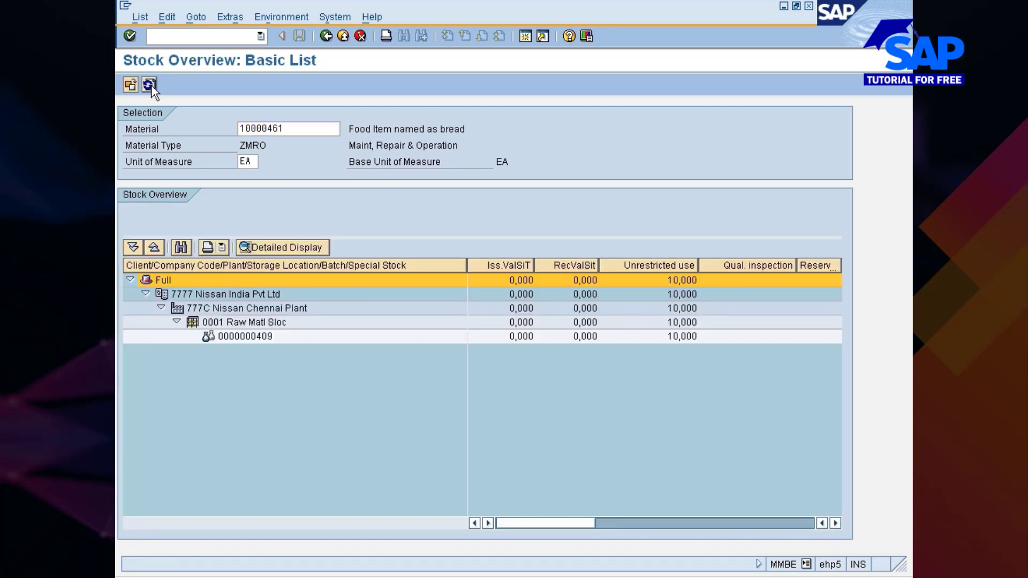
left_click(151, 85)
left_click(247, 338)
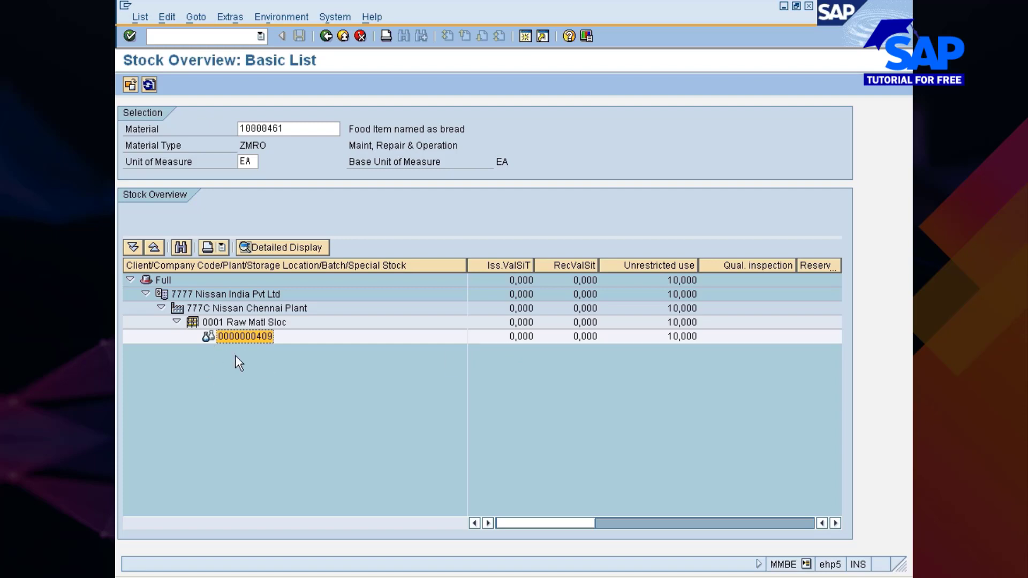
key("alt+Tab")
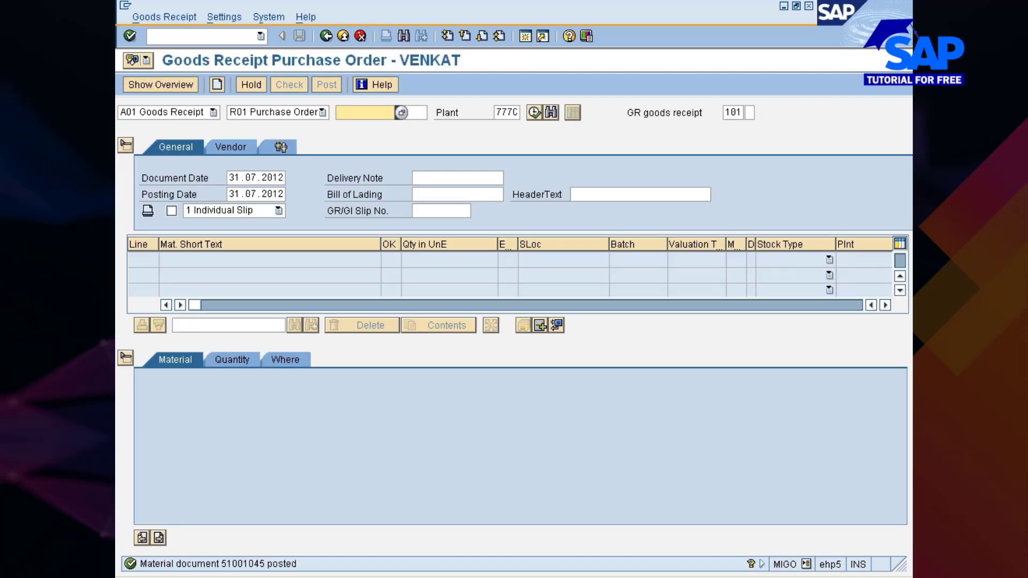
left_click(555, 577)
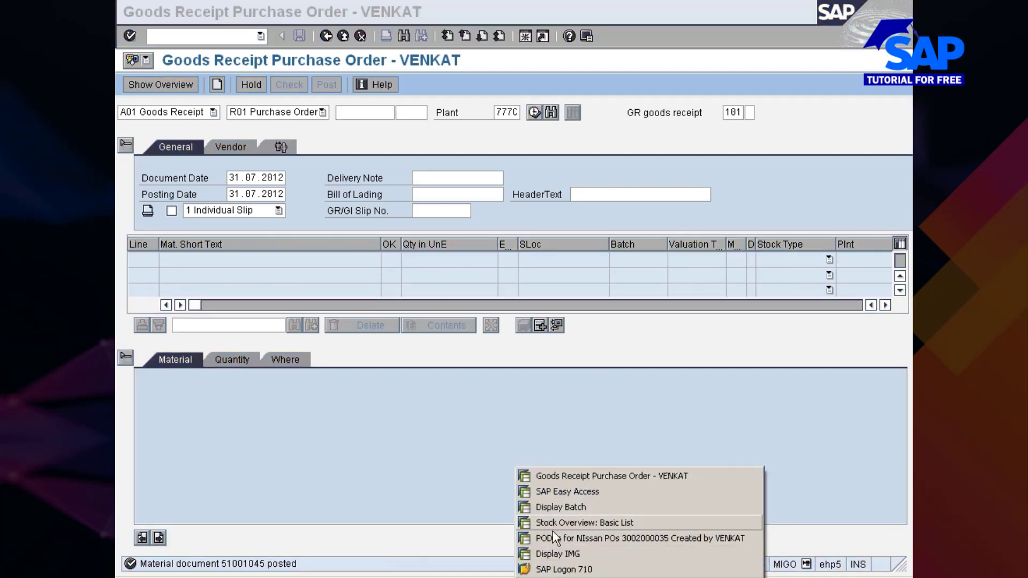
left_click(552, 537)
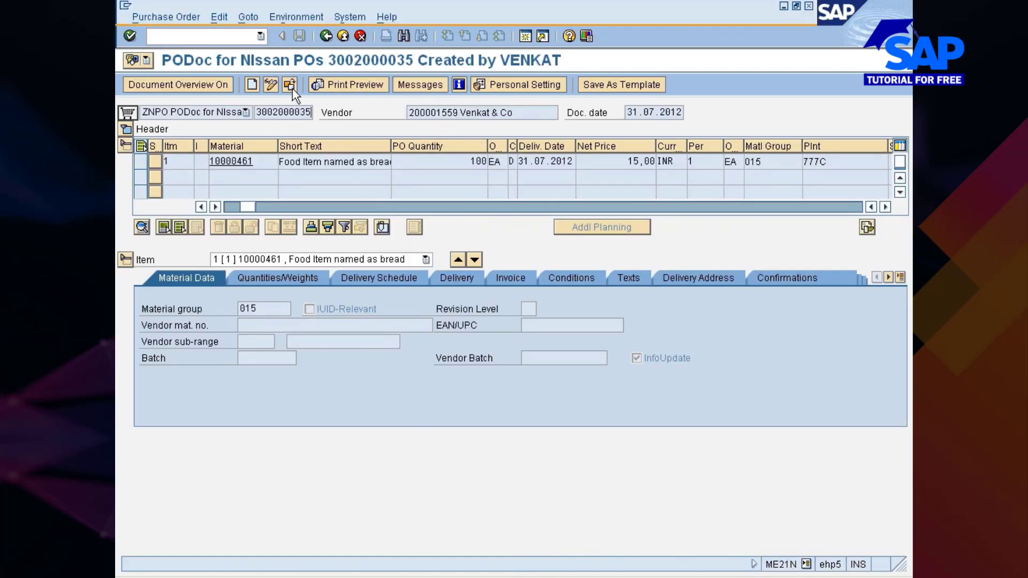
left_click(290, 86)
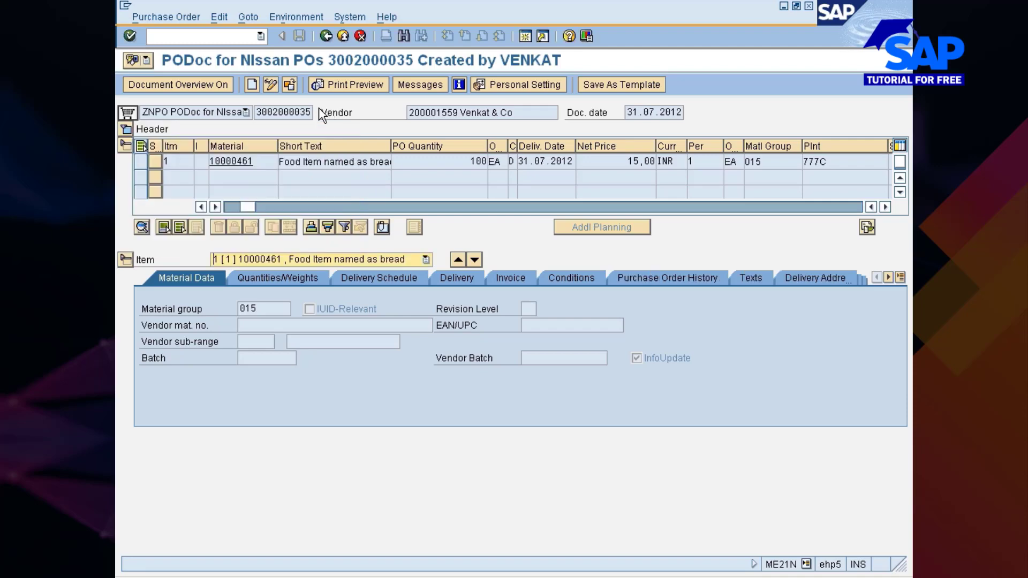
left_click(673, 278)
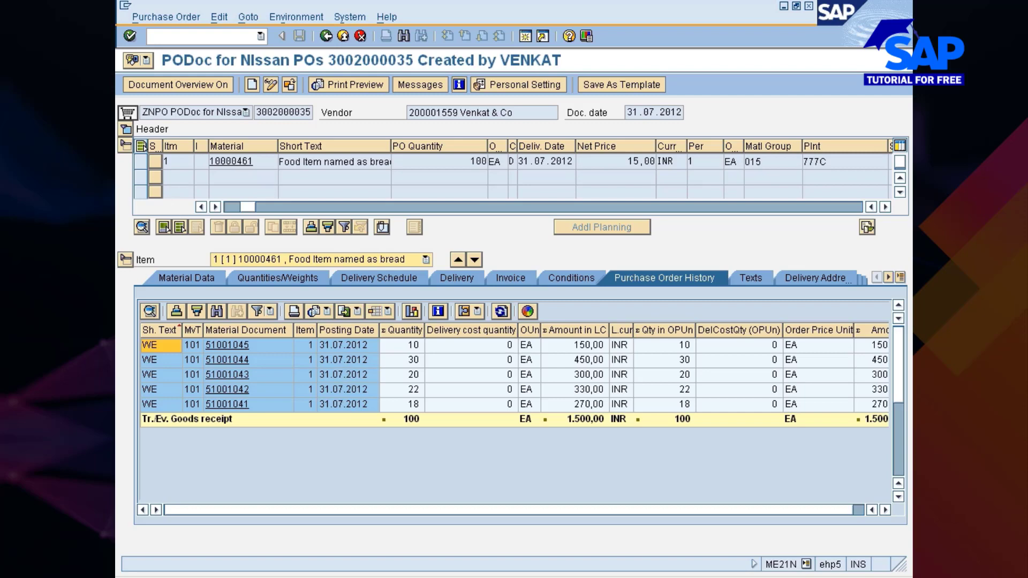
Start a new ZNPO purchase order with Venkat & Co as the vendor
left_click(251, 85)
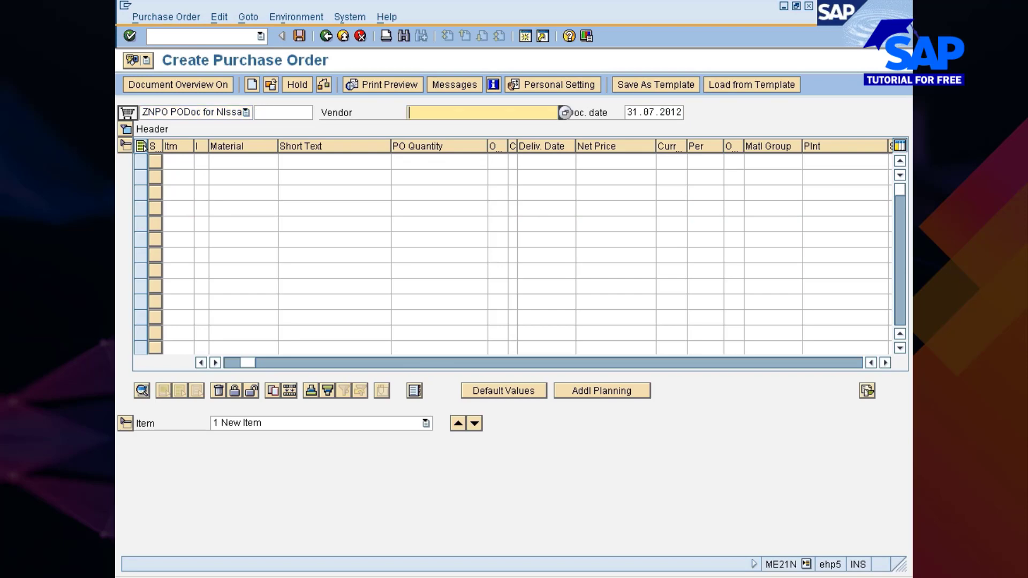
left_click(442, 118)
key("Down")
key("Return")
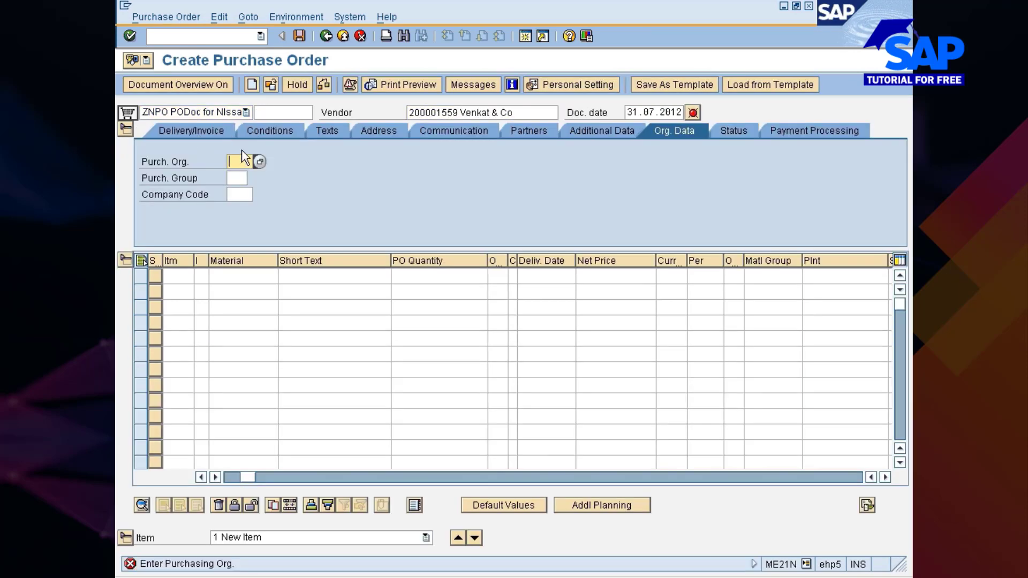
Fill in the organizational data with purchasing organization 777C, purchasing group NIS and company code 7777
left_click(240, 150)
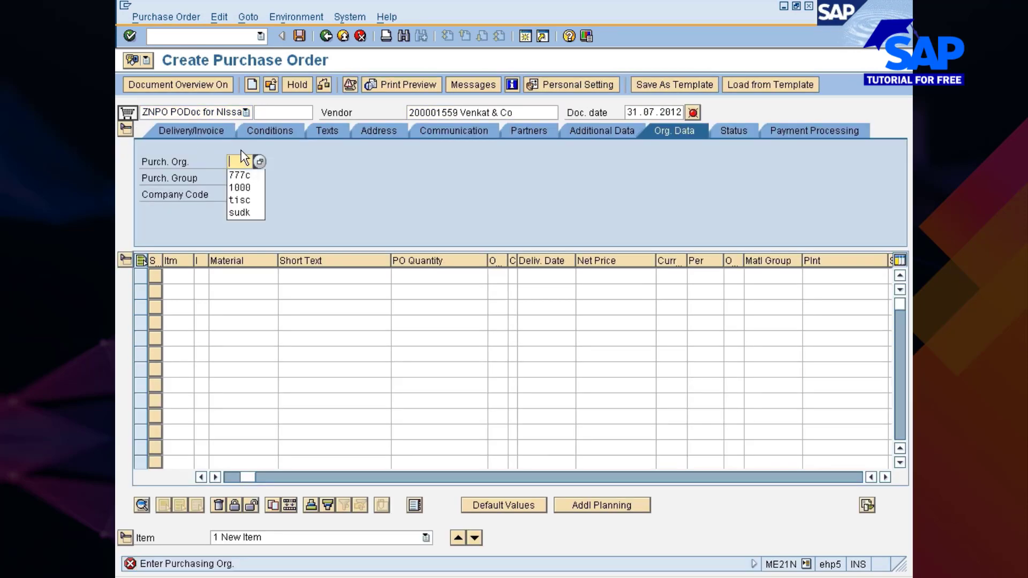
left_click(240, 175)
left_click(239, 192)
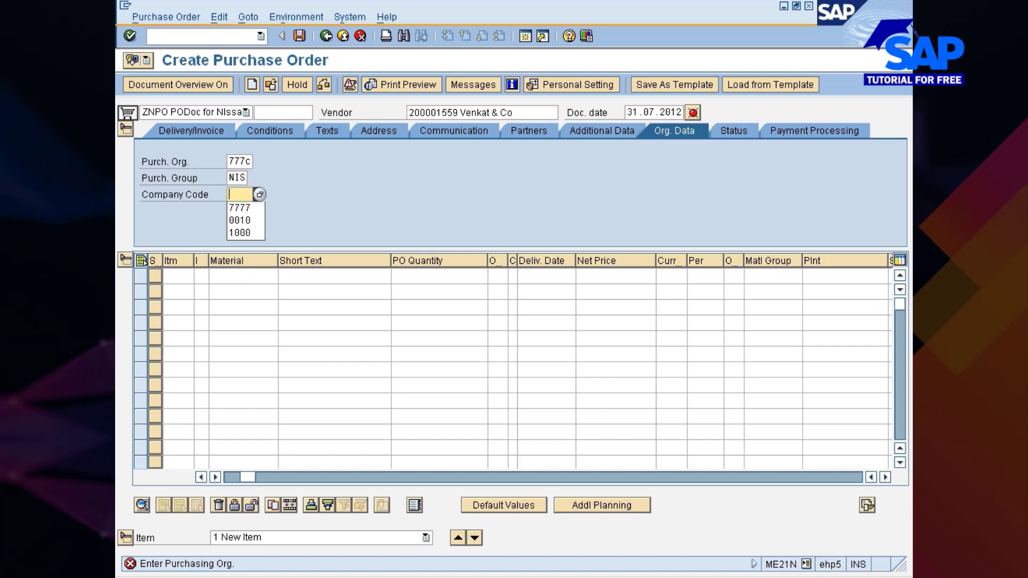
key("Return")
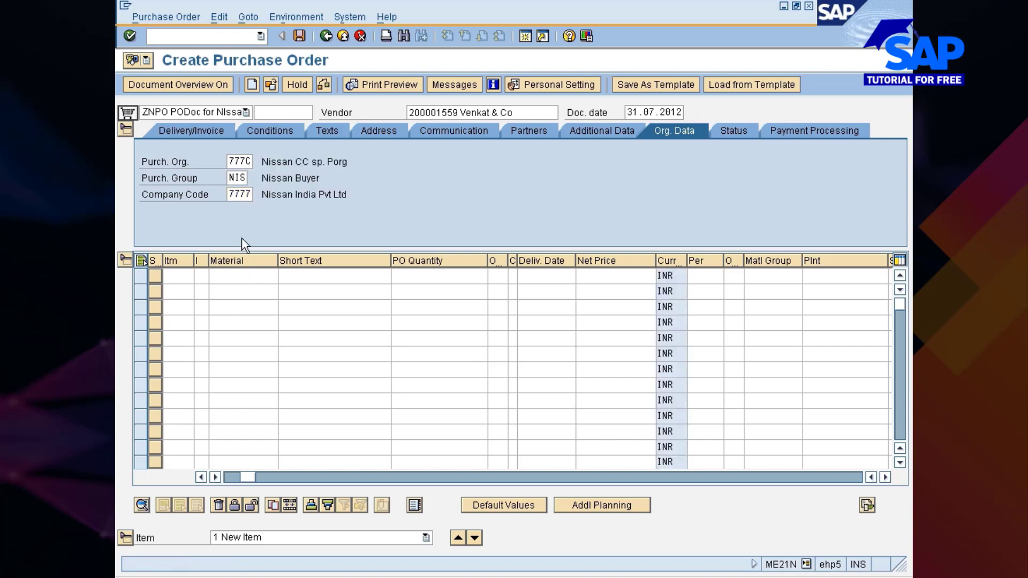
Add an order item for material 10000461 with quantity 25 and plant 777C, and display its material data
left_click(247, 276)
left_click(236, 293)
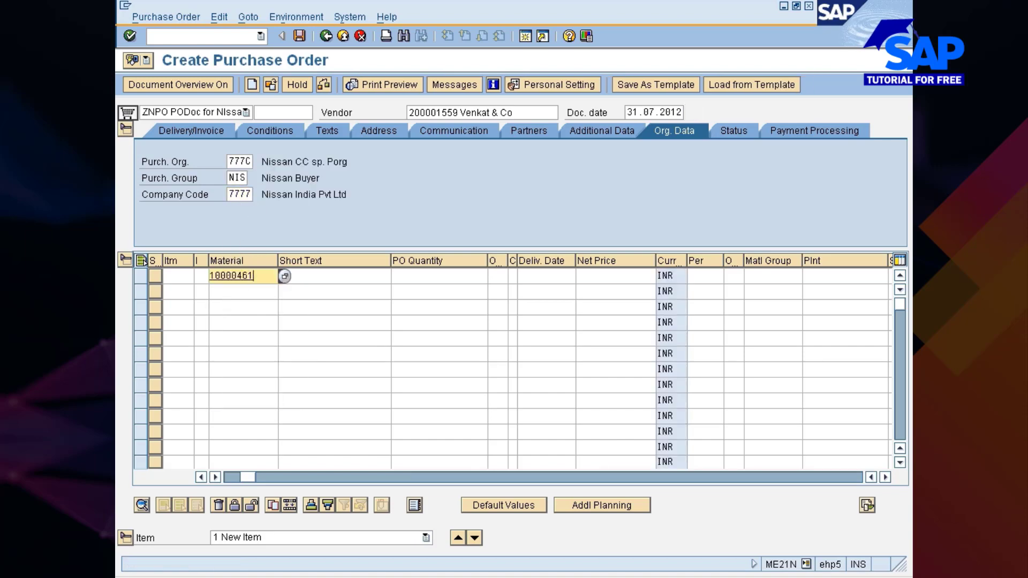
left_click(423, 277)
left_click(414, 302)
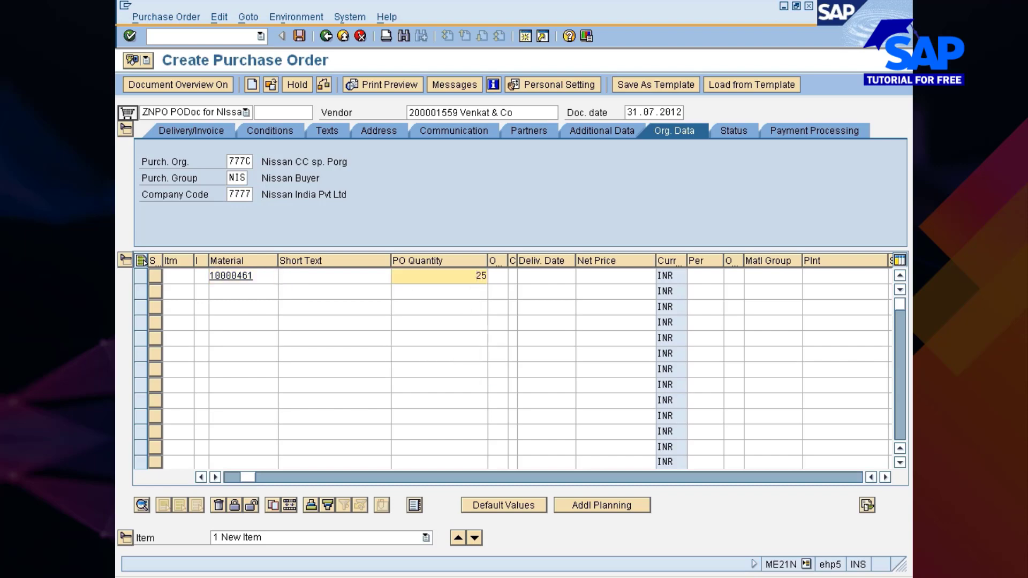
left_click(811, 276)
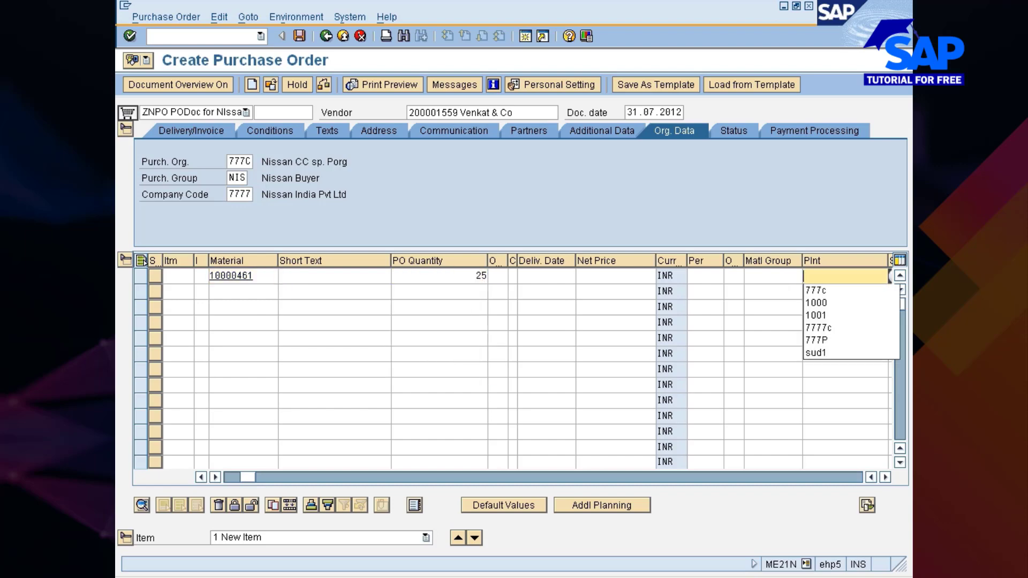
left_click(811, 288)
key("Return")
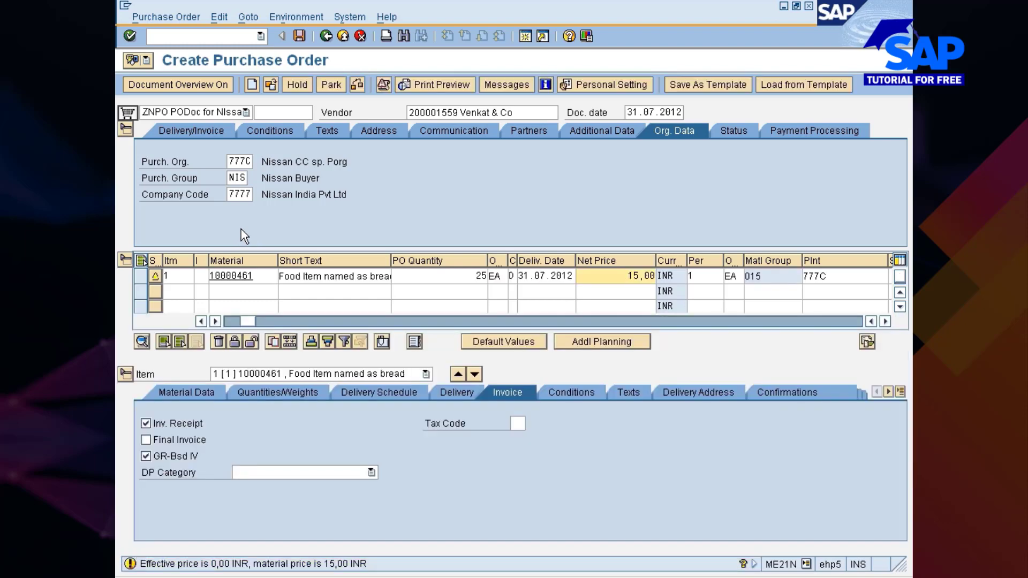
key("Return")
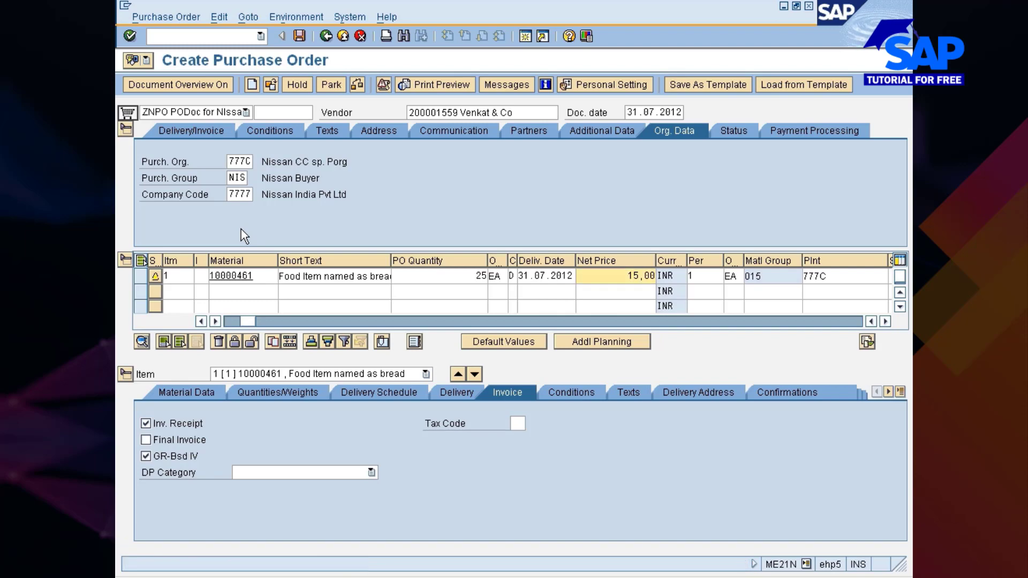
left_click(188, 393)
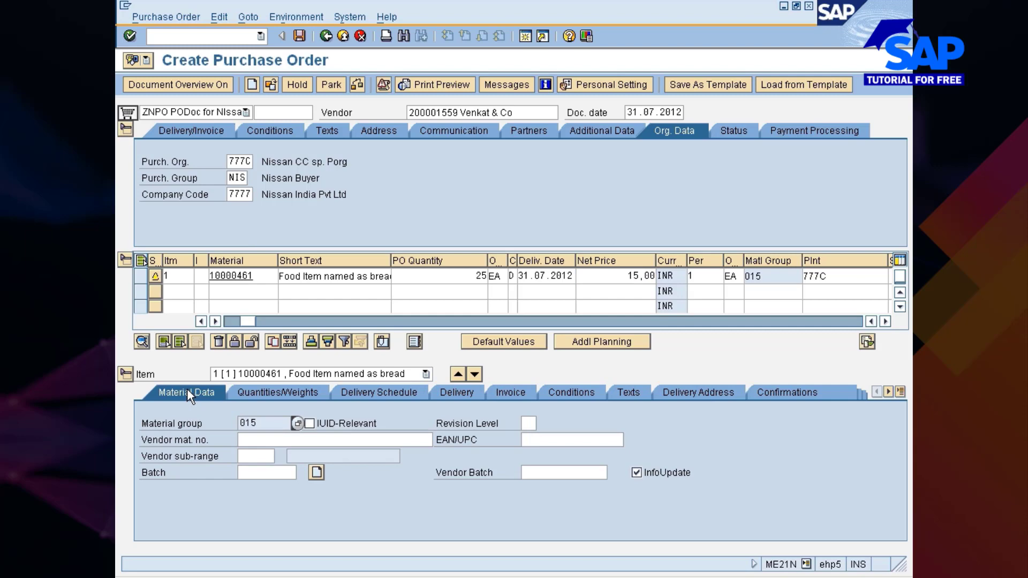
Allocate an automatic internal batch number to the order item, and check and save the purchase order
left_click(265, 472)
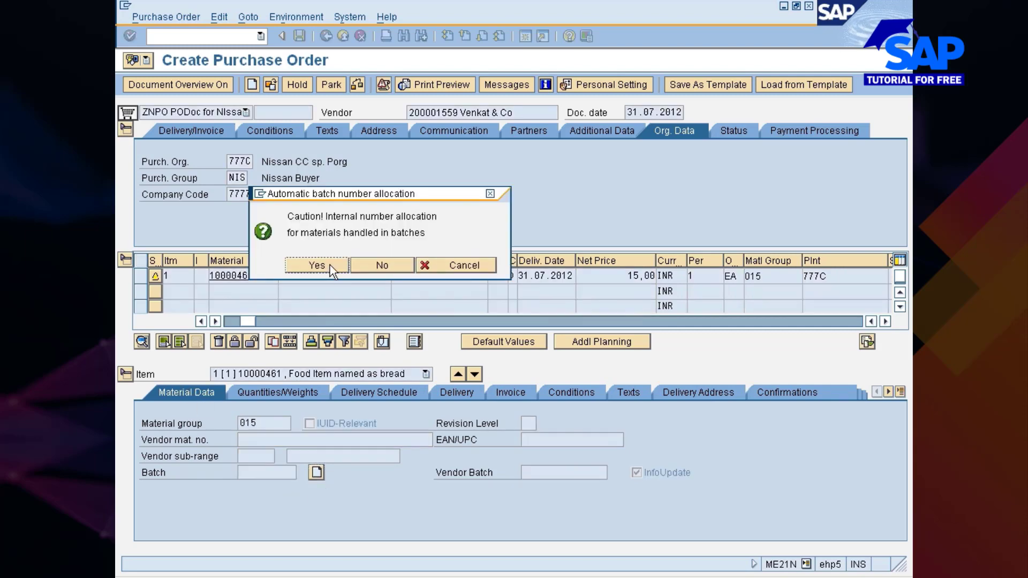
left_click(317, 265)
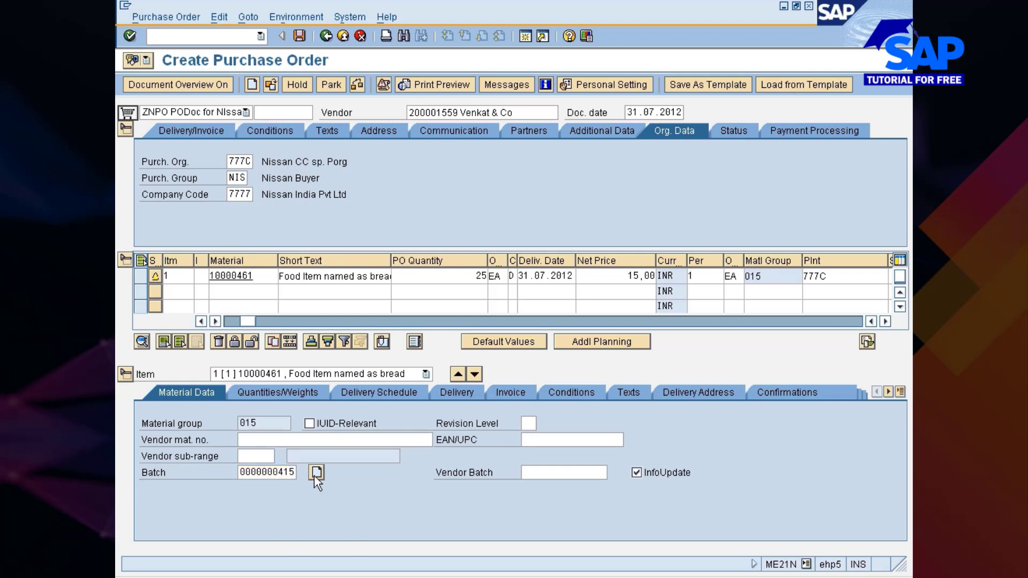
left_click(363, 86)
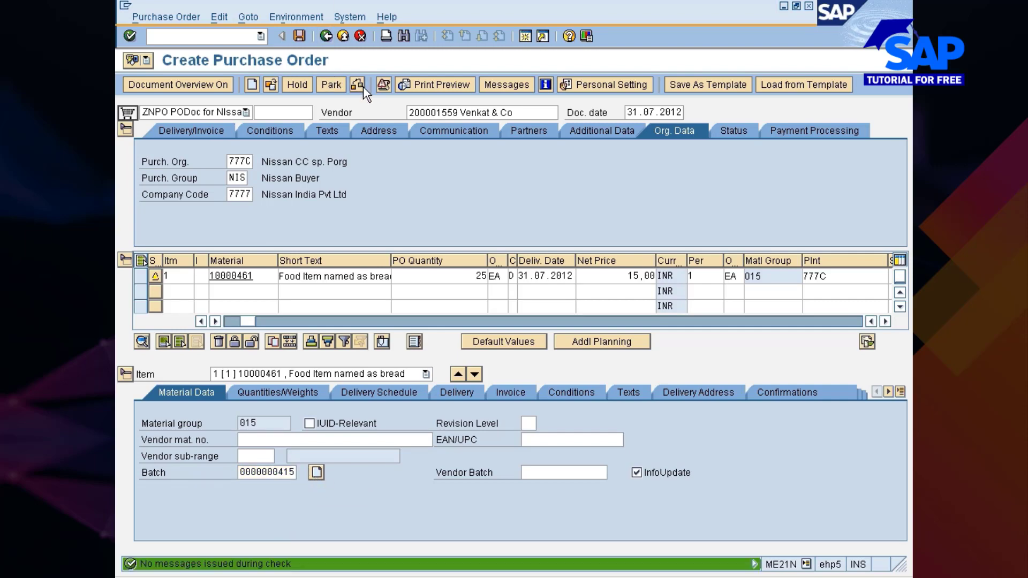
left_click(300, 35)
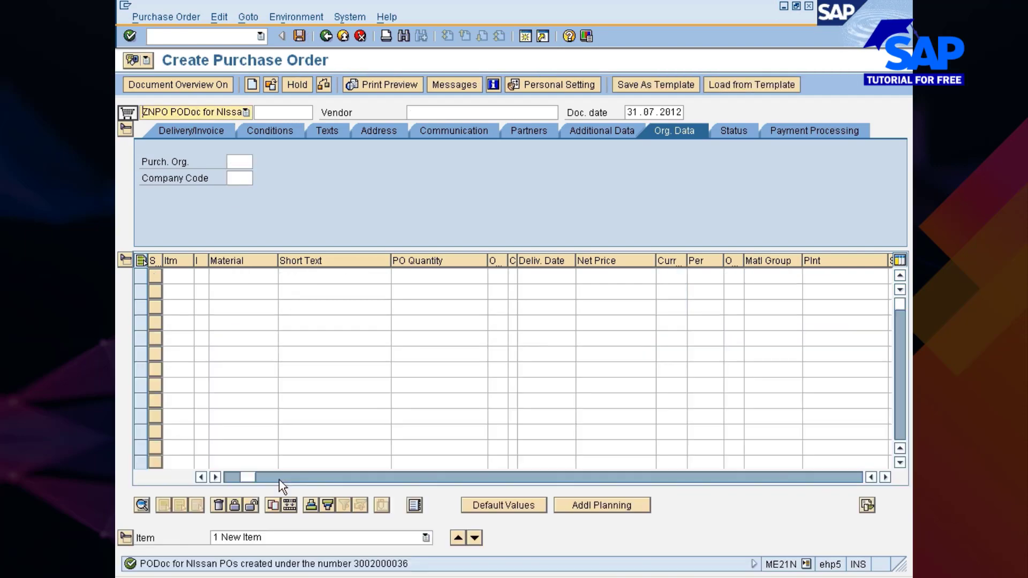
Open the newly saved purchase order, copy its number and load that order into the goods receipt
left_click(270, 85)
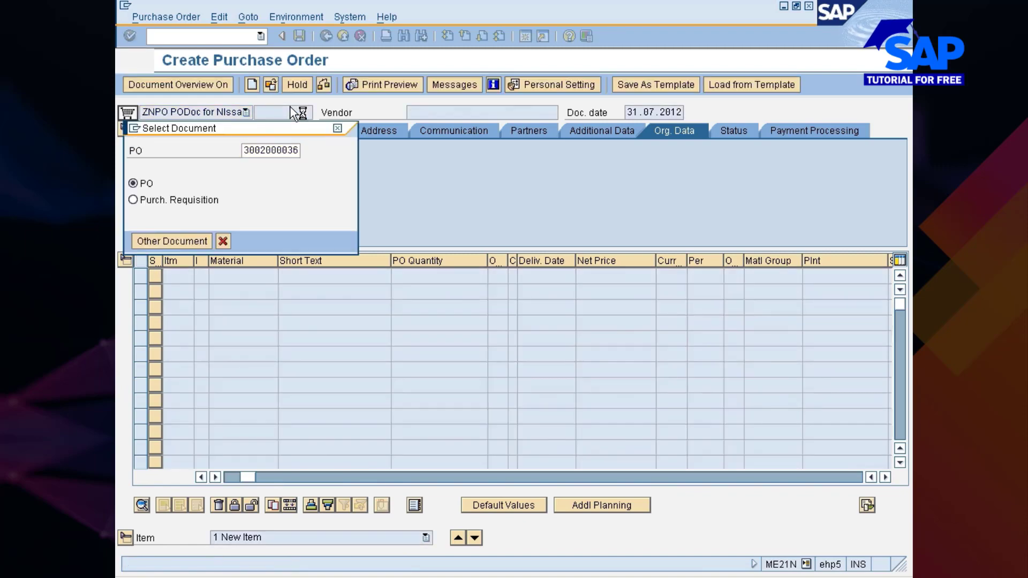
key("Return")
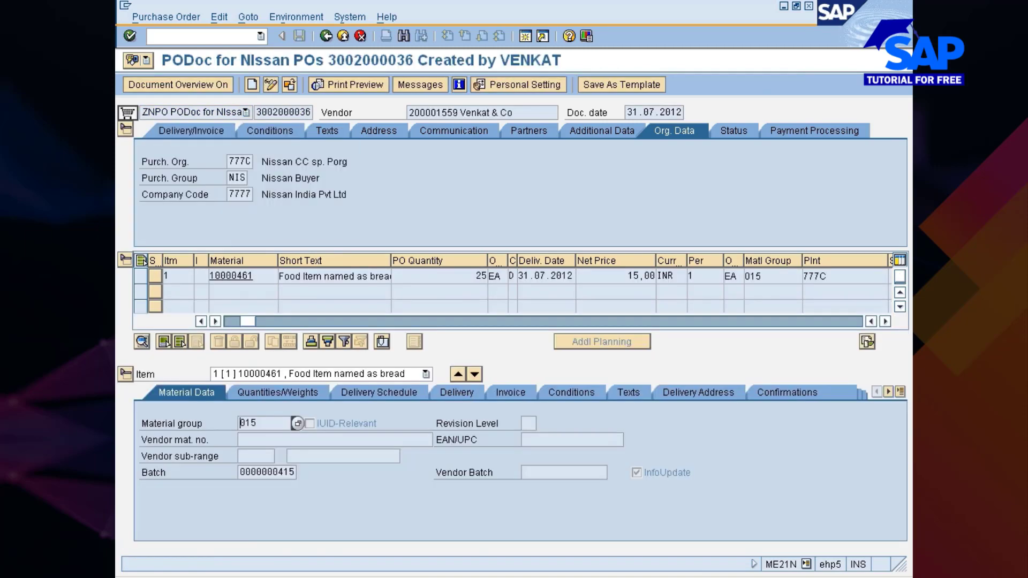
left_click(311, 112)
left_click(542, 559)
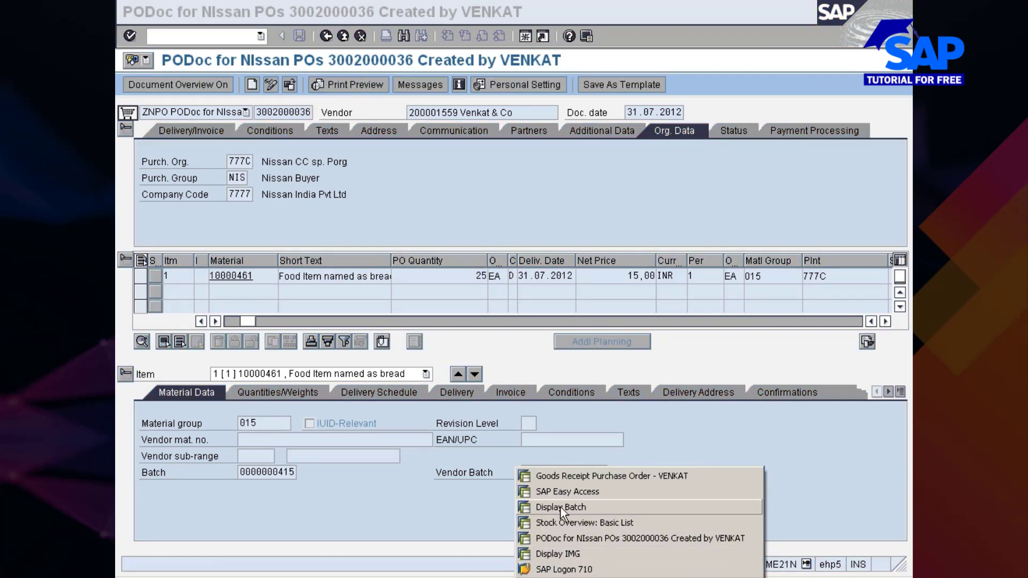
left_click(570, 476)
key("ctrl+v")
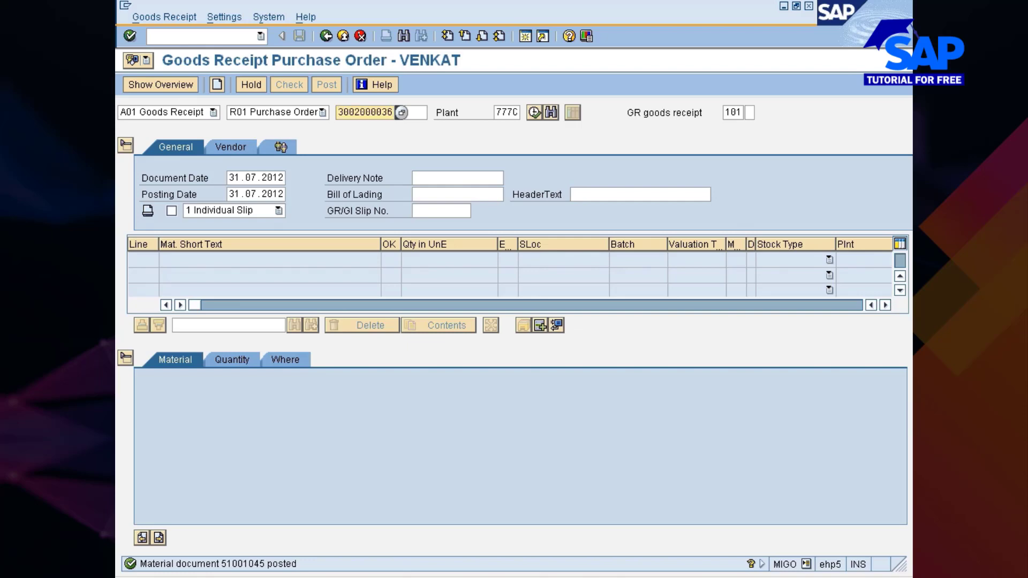
key("Return")
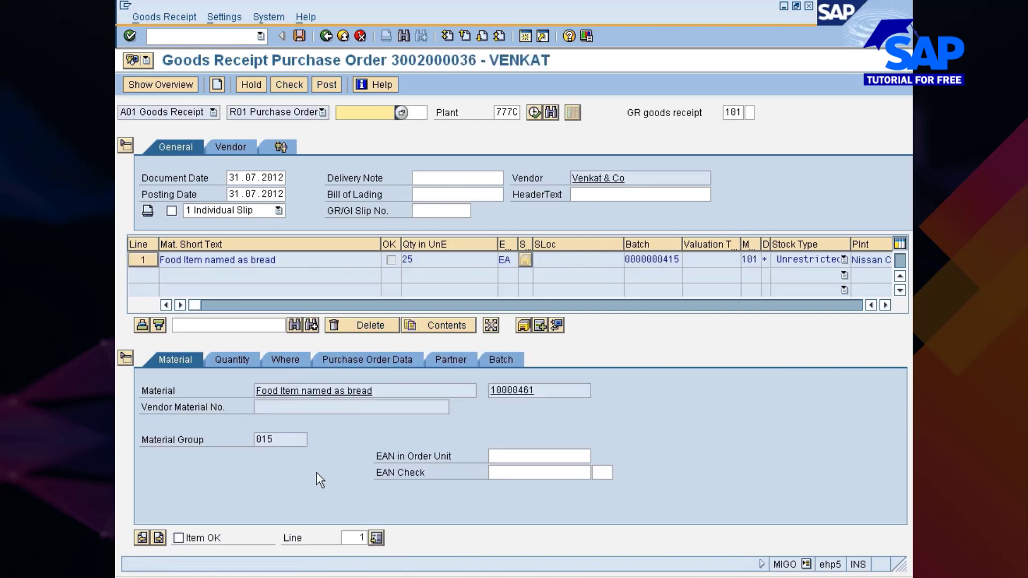
Open the receipt item's batch classification and set the bread color to BROWN and the packet weight to 200 g
left_click(500, 361)
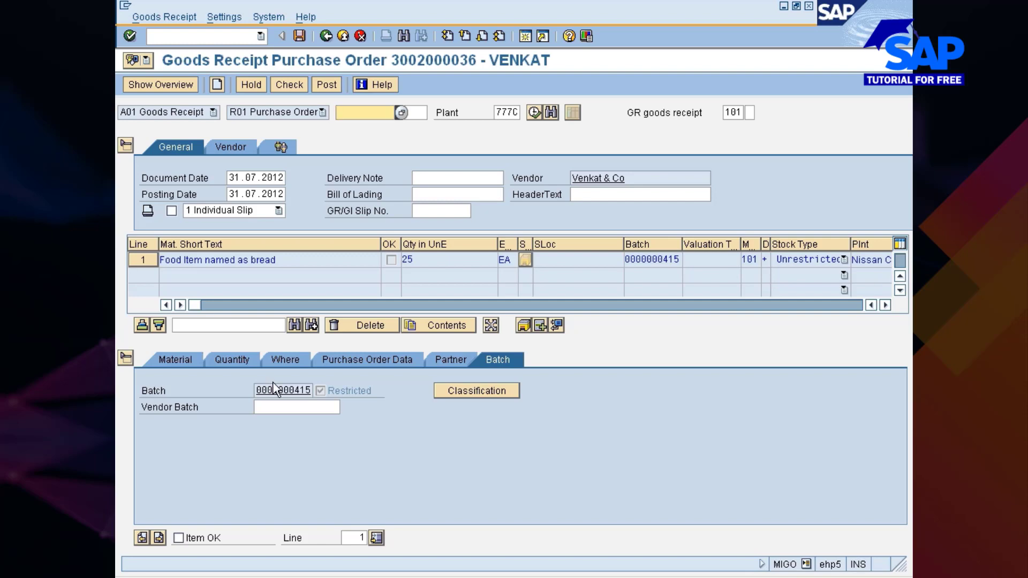
left_click(477, 393)
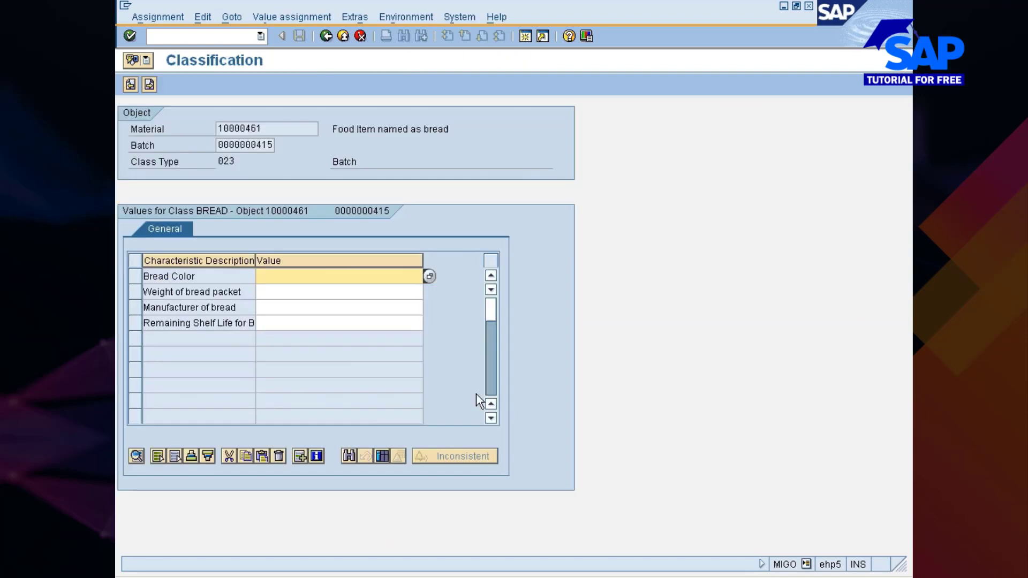
left_click(429, 276)
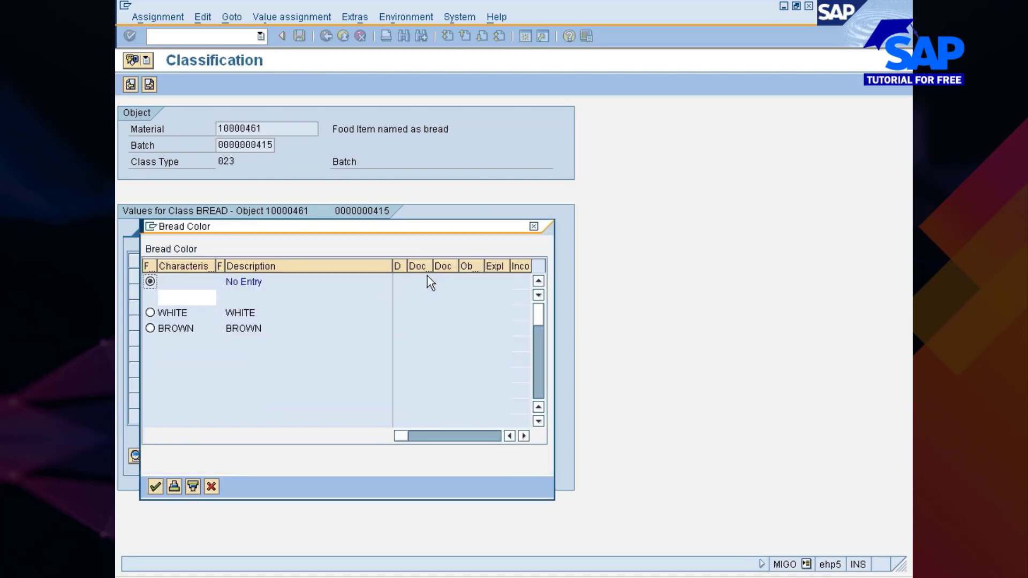
left_click(150, 328)
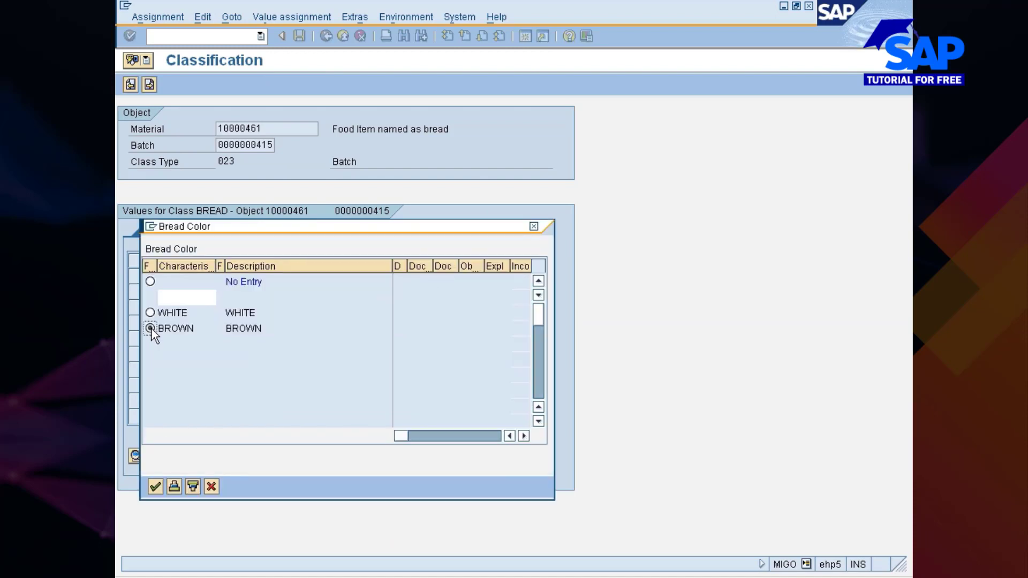
left_click(155, 487)
left_click(298, 294)
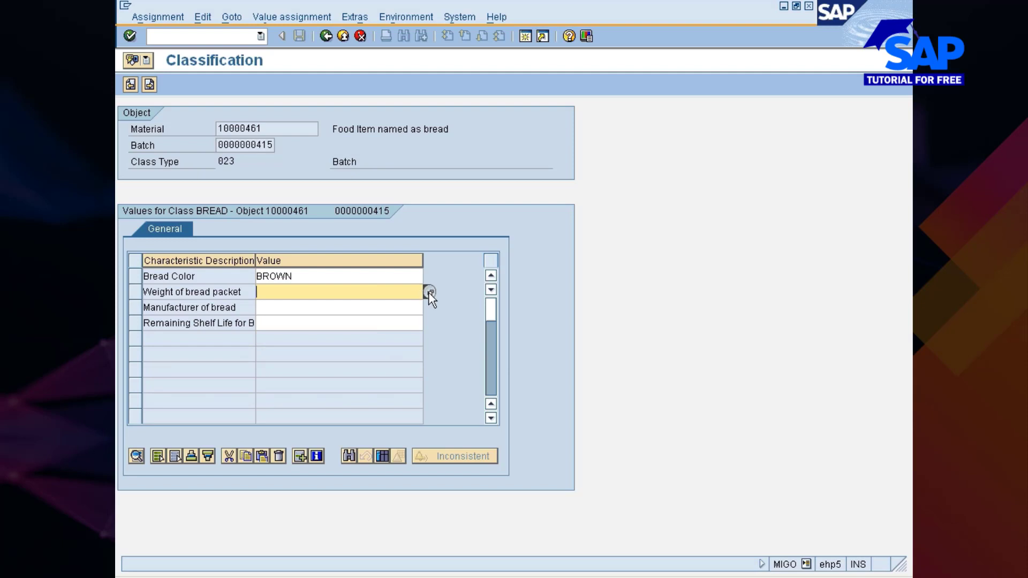
left_click(430, 292)
left_click(150, 297)
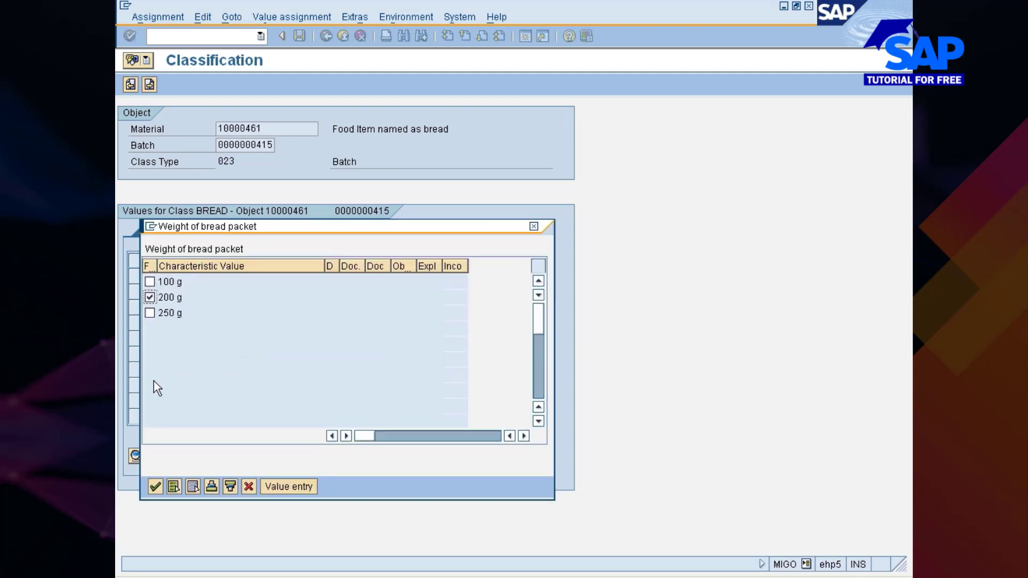
left_click(155, 487)
Set the bread manufacturer to BRITANIA and the remaining shelf life to 11 days, and return to the goods receipt
left_click(300, 308)
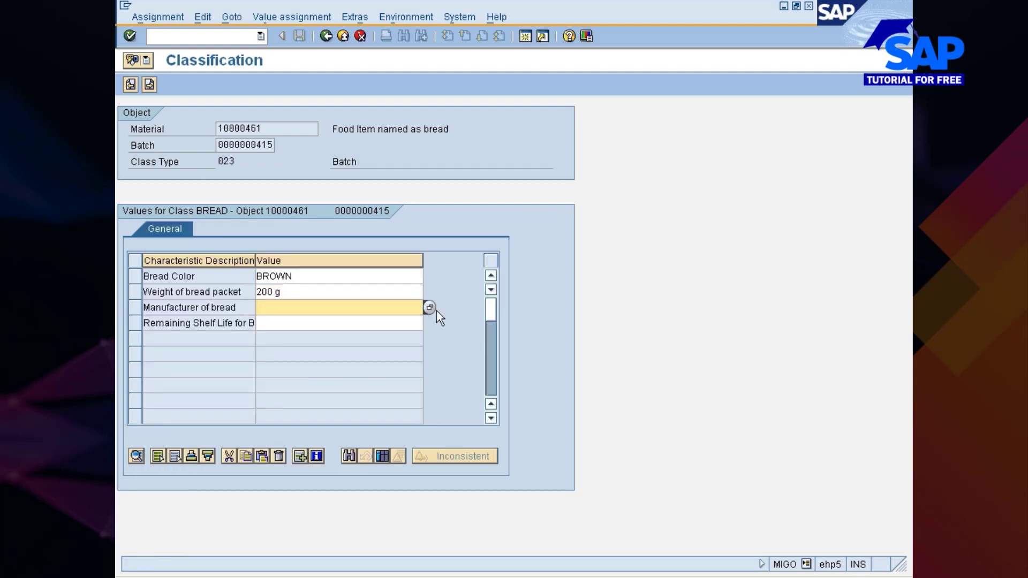
left_click(430, 308)
left_click(150, 282)
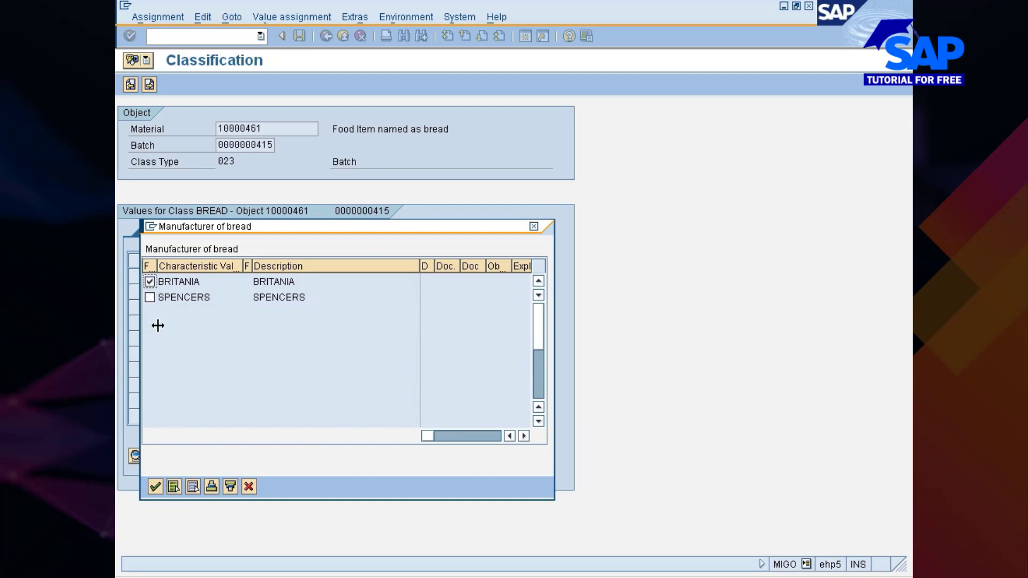
left_click(155, 486)
left_click(325, 324)
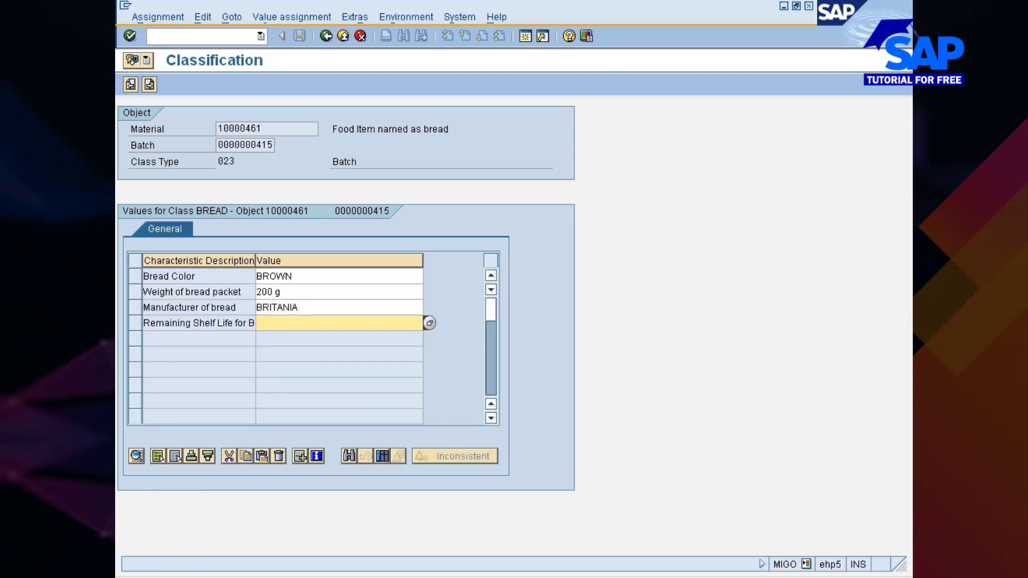
type("11")
key("Return")
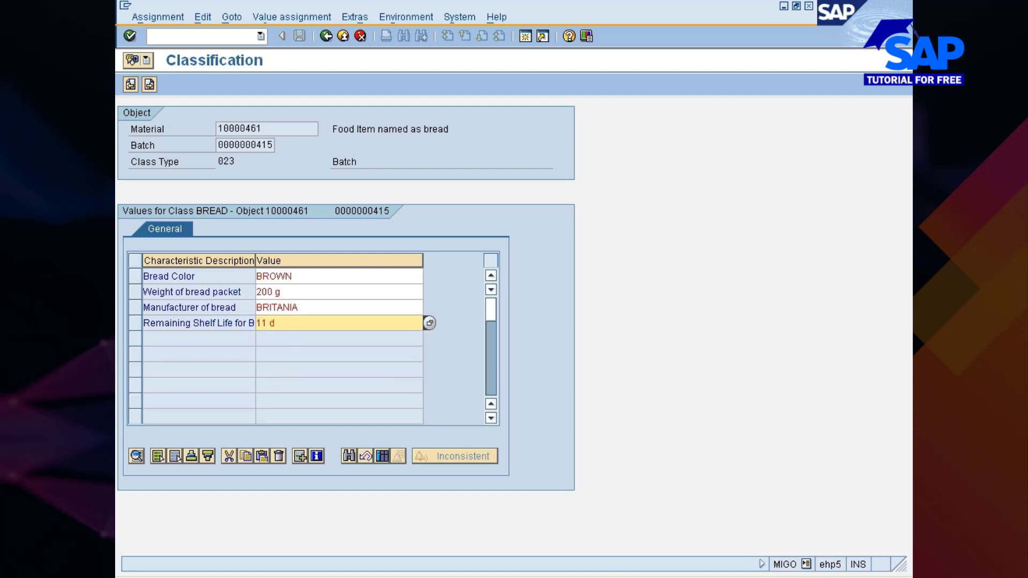
left_click(150, 85)
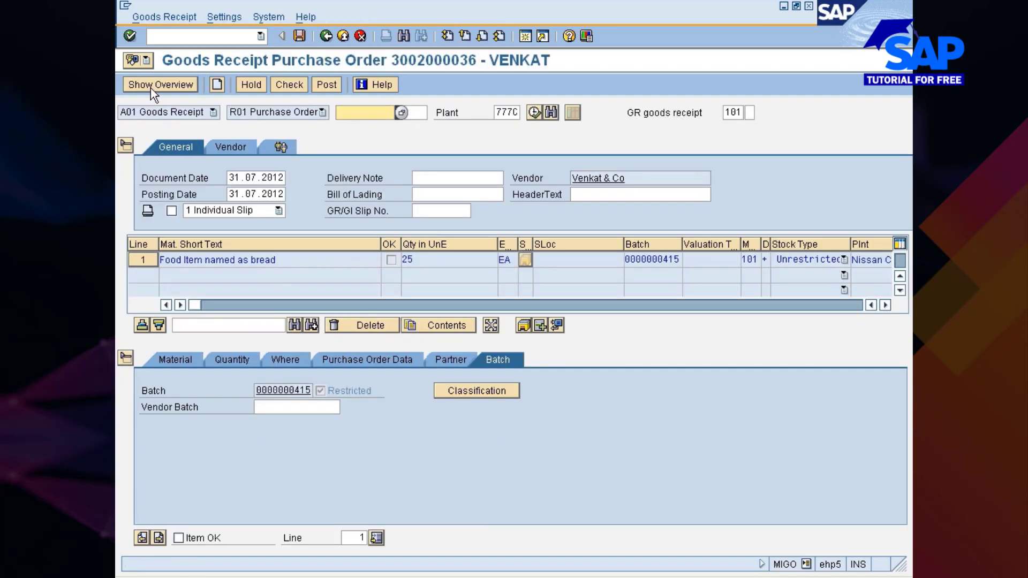
Mark the bread item as OK and run a check on the goods receipt
left_click(178, 537)
left_click(290, 86)
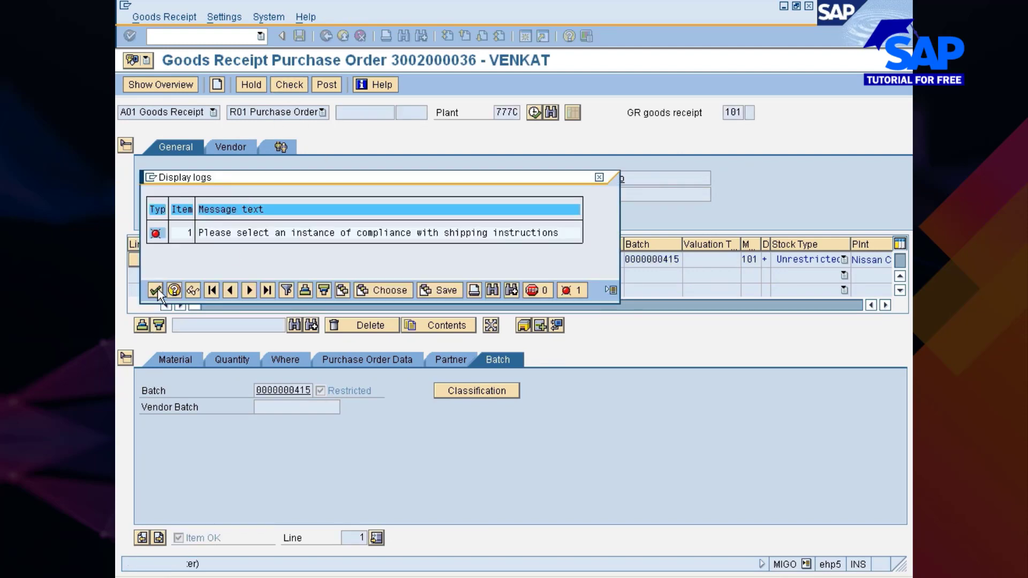
left_click(155, 290)
Evaluate the item's shipping instructions in its purchase order data with the option "Instruction complied with"
left_click(369, 356)
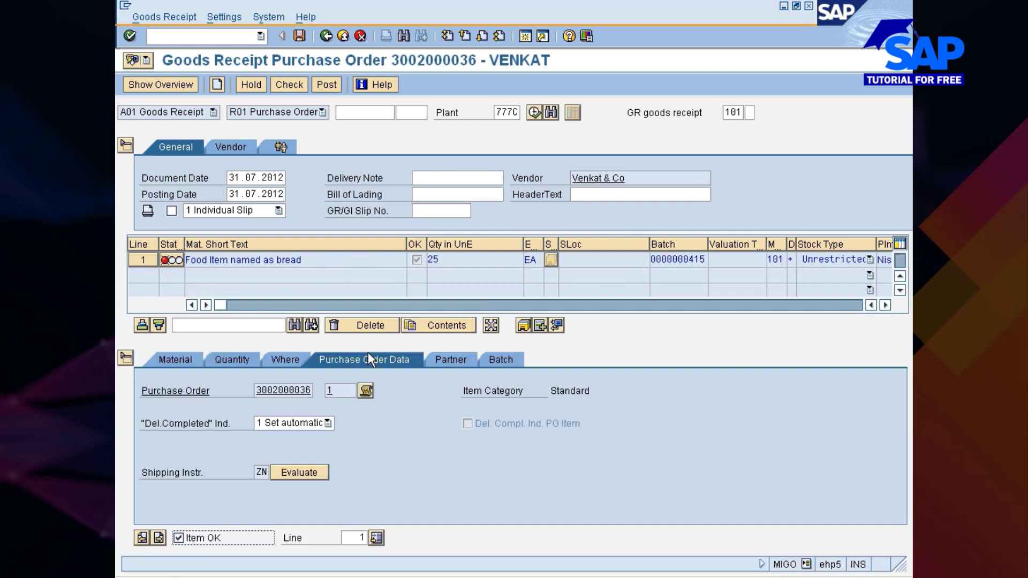
left_click(318, 474)
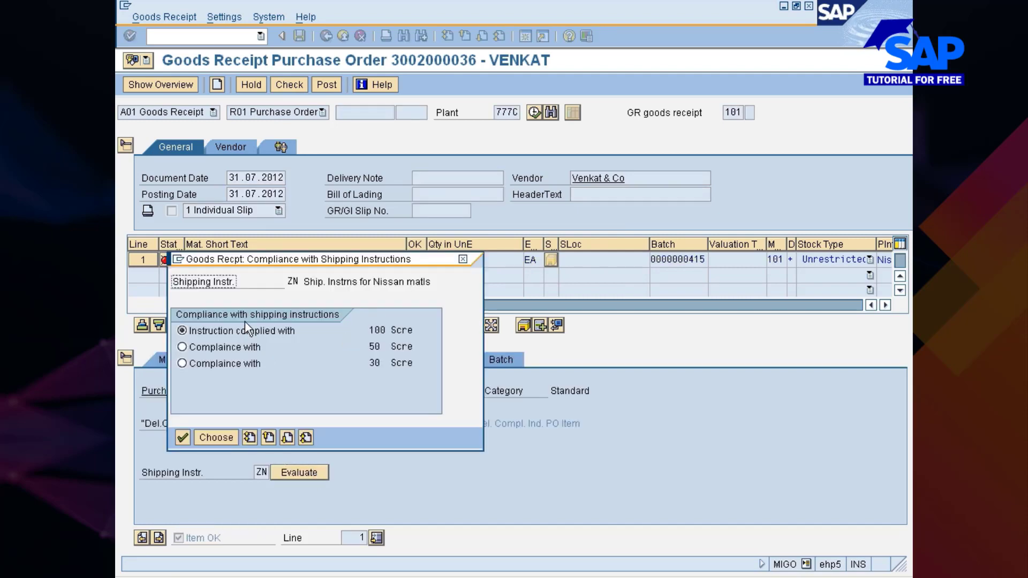
left_click(240, 326)
key("Return")
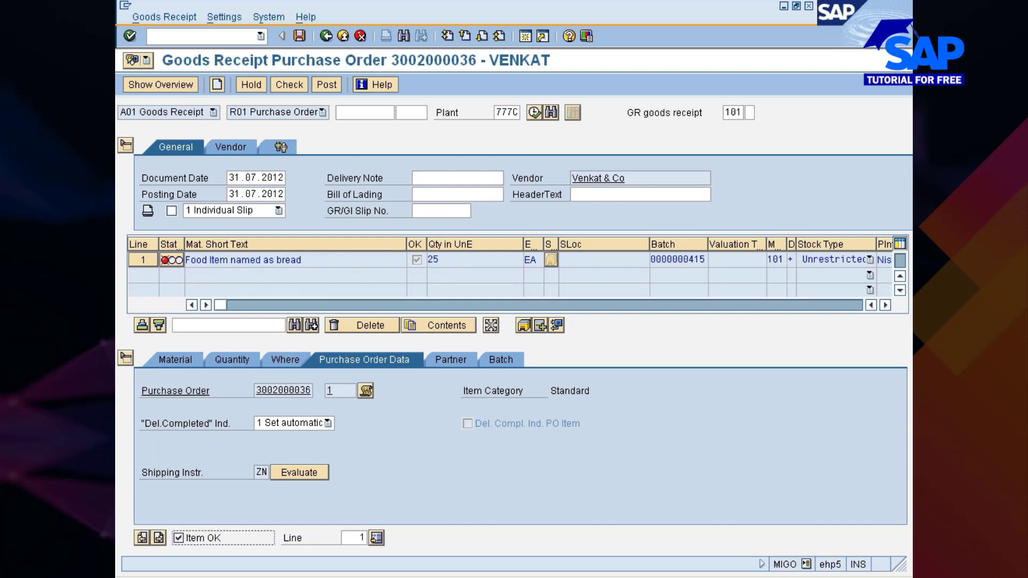
Check the goods receipt again and set the item's storage location to 0001
left_click(293, 88)
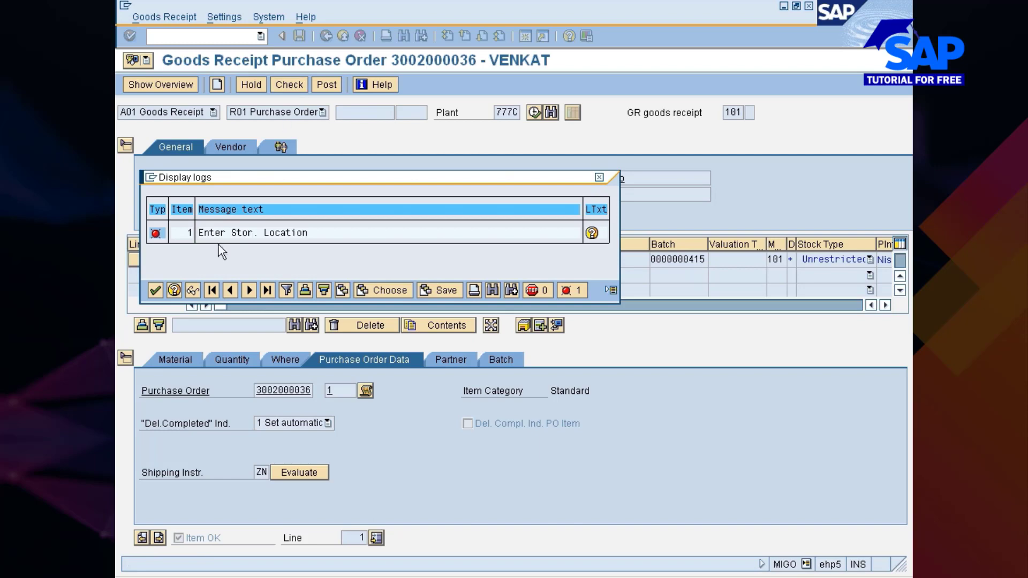
left_click(155, 290)
left_click(292, 360)
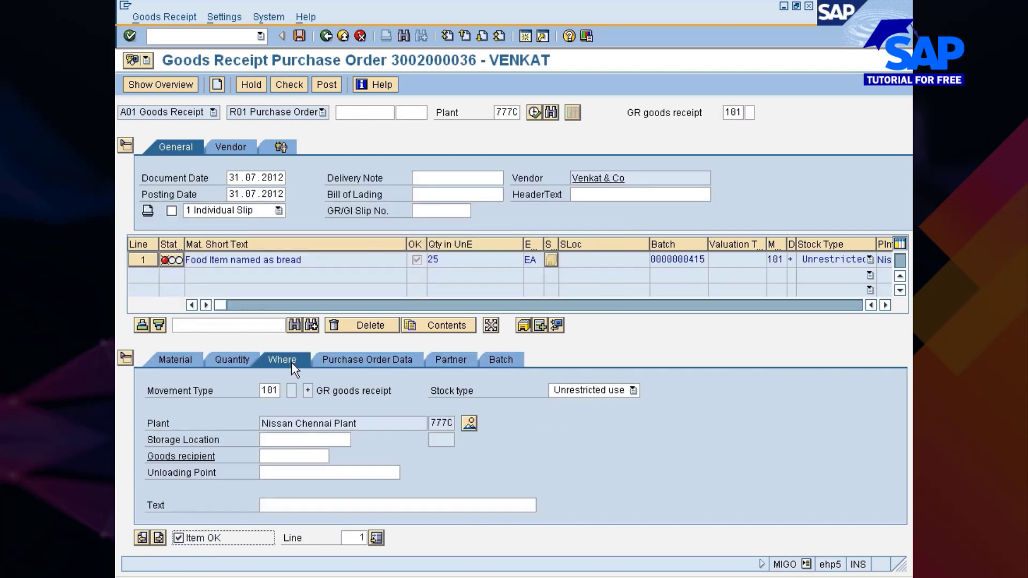
type("0001")
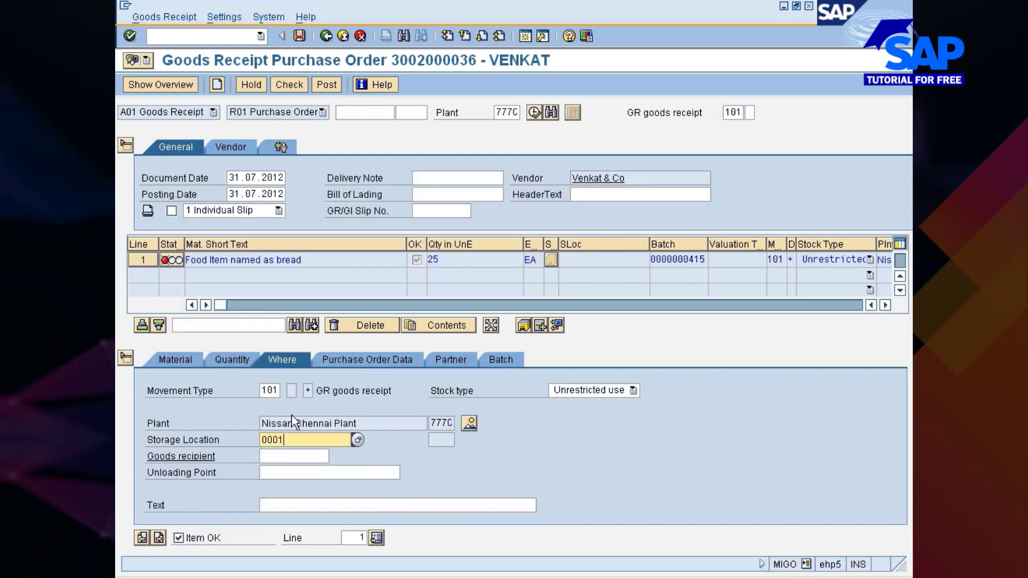
key("Return")
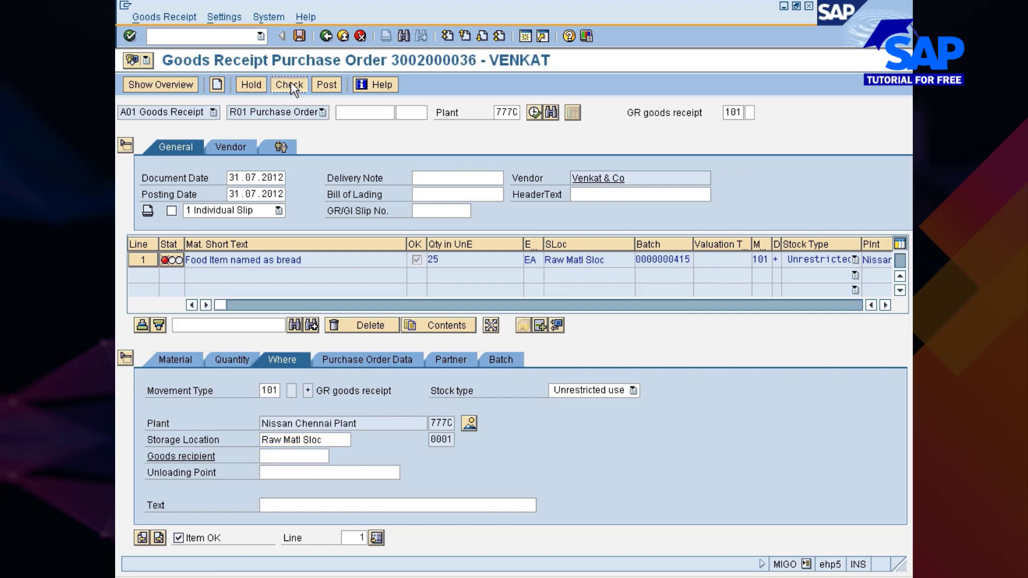
Run a final check on the goods receipt, accept the log and post the document
left_click(292, 85)
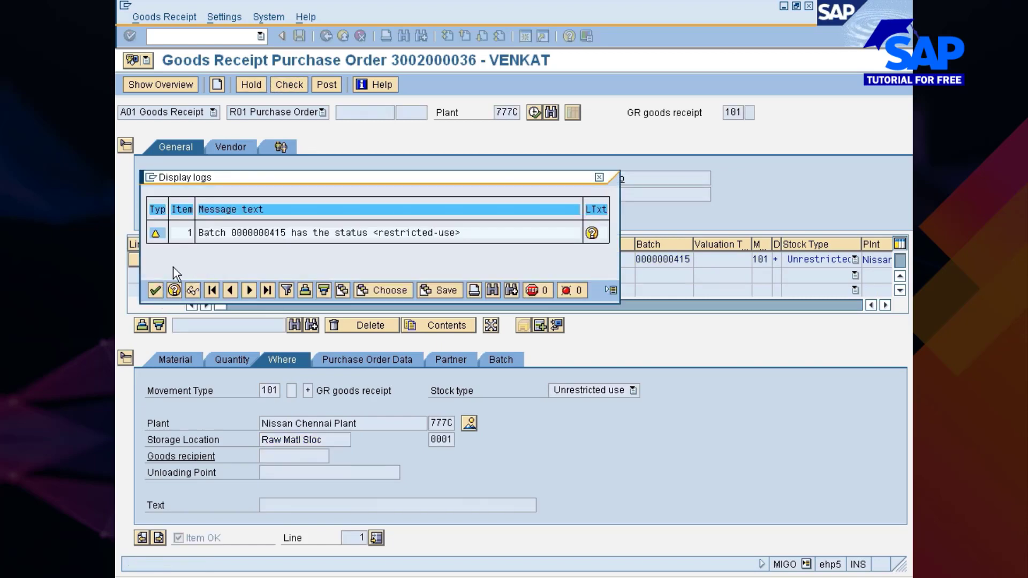
left_click(156, 291)
left_click(329, 84)
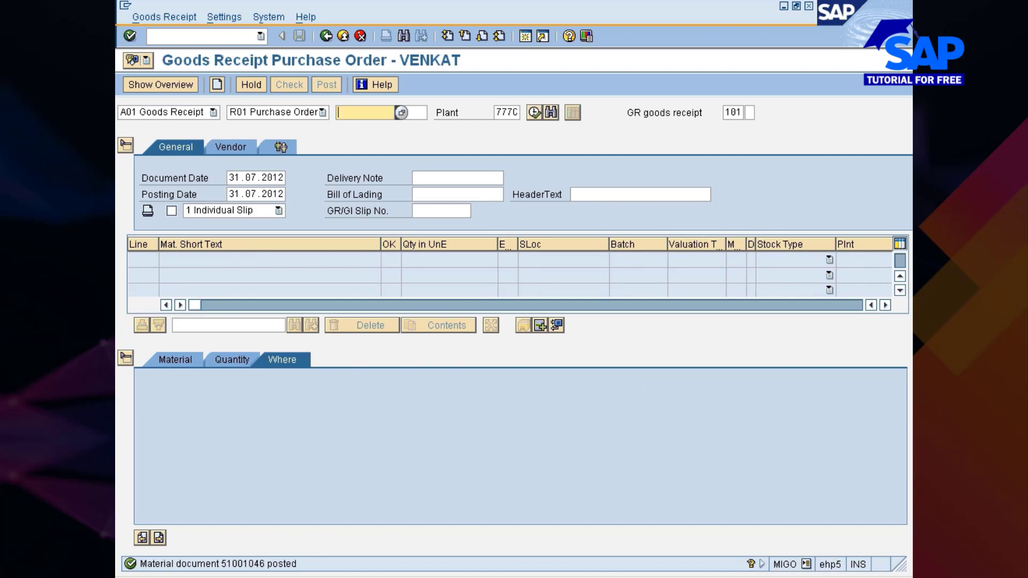
left_click(571, 577)
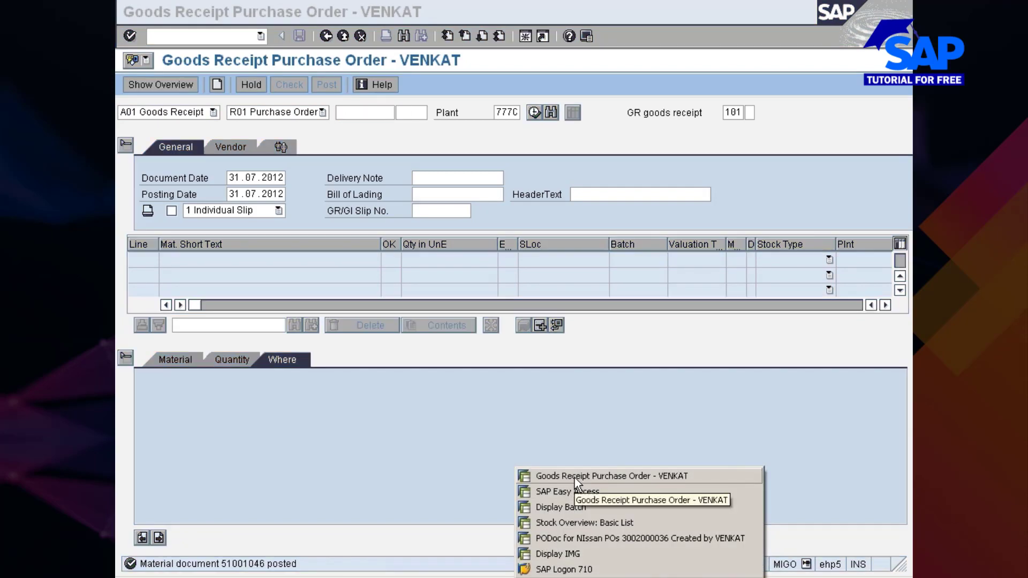
left_click(568, 509)
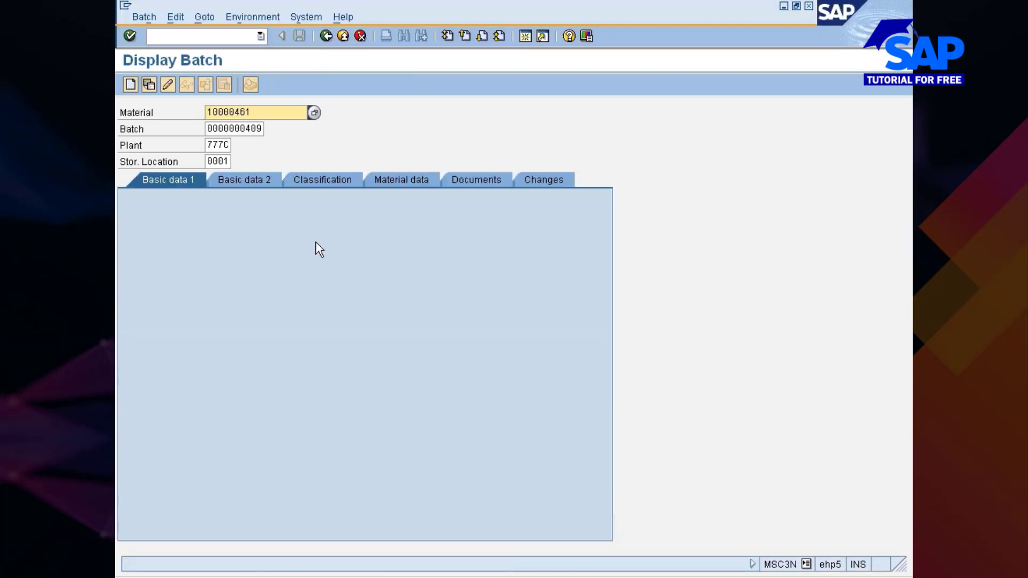
left_click(257, 129)
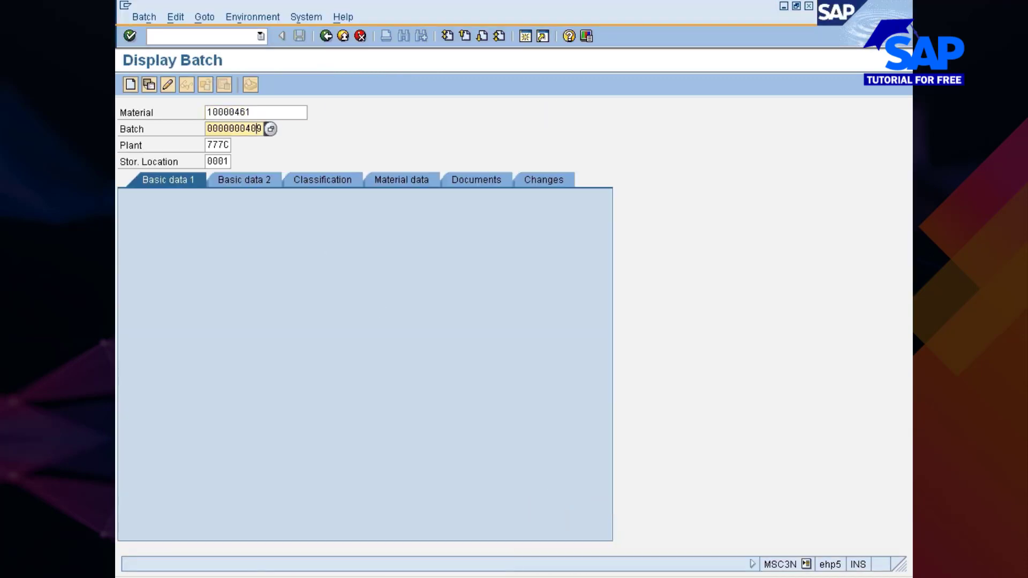
left_click(274, 131)
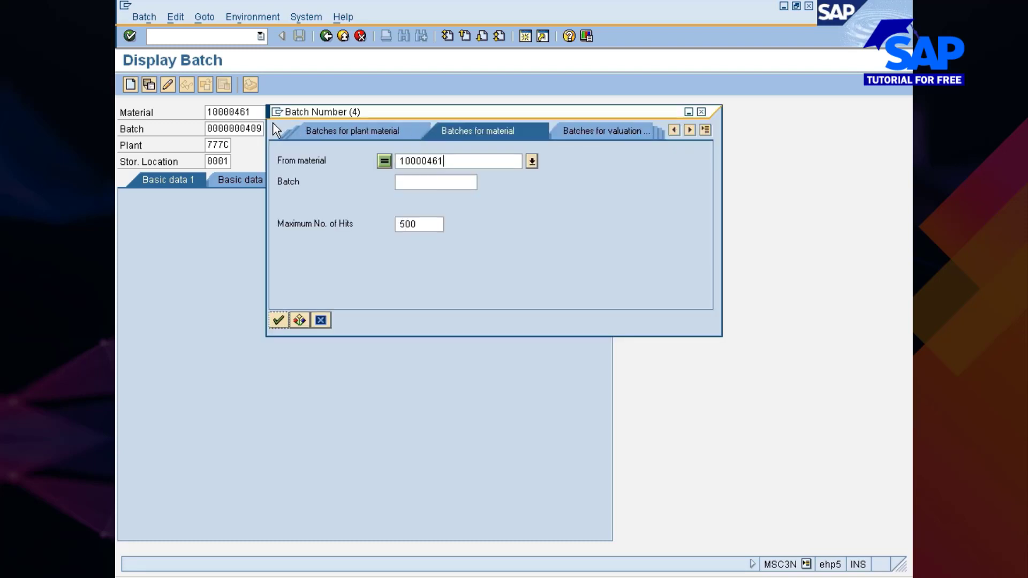
key("Return")
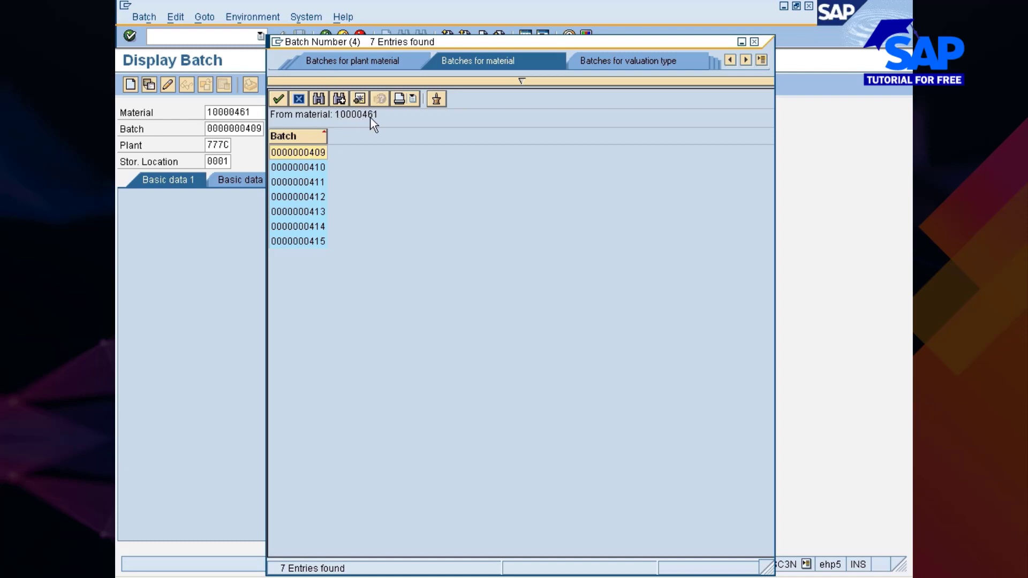
double_click(310, 167)
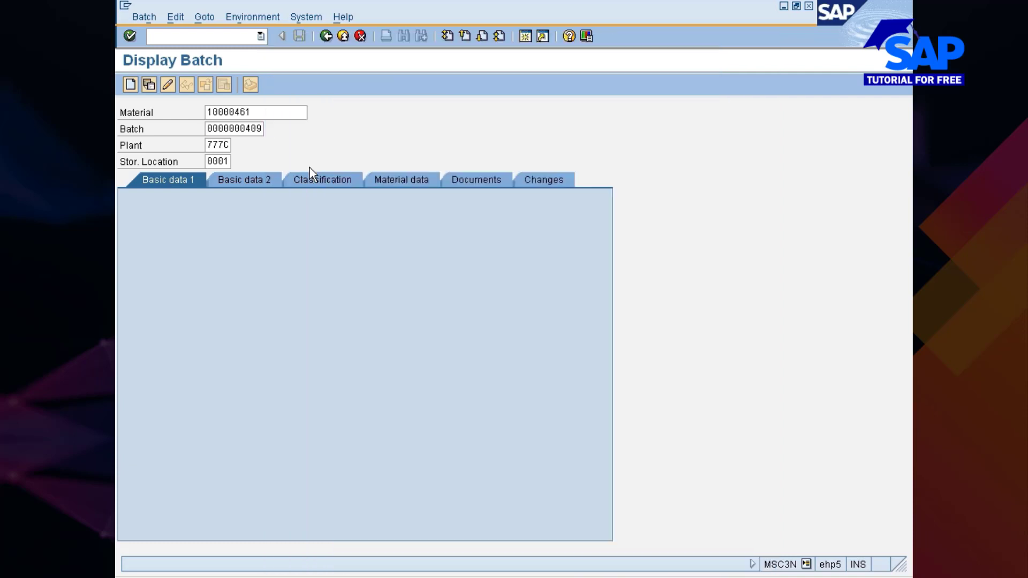
Clear storage location 0001 from the batch selection and display the batch at plant level
key("Return")
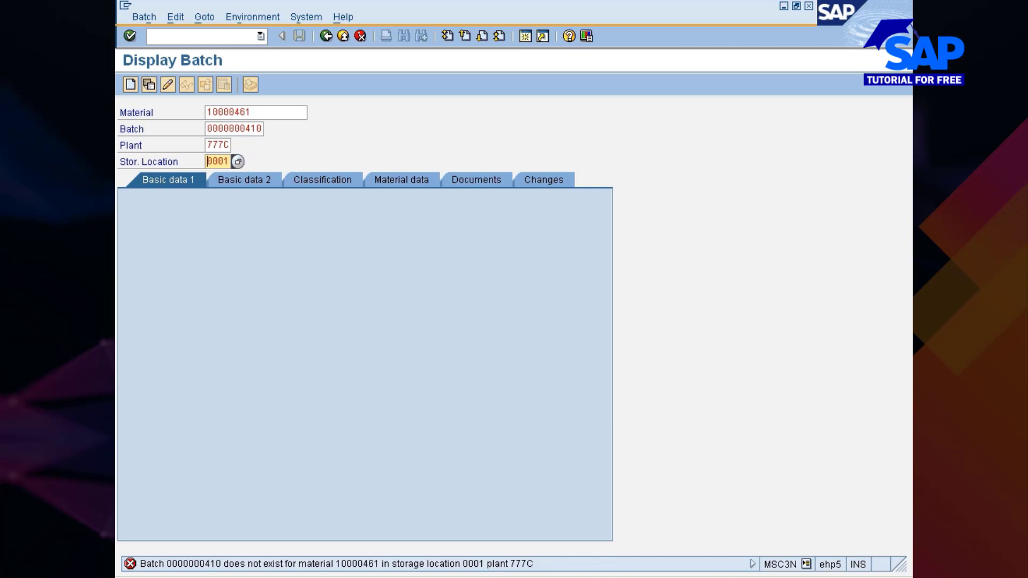
key("BackSpace")
key("BackSpace")
key("BackSpace")
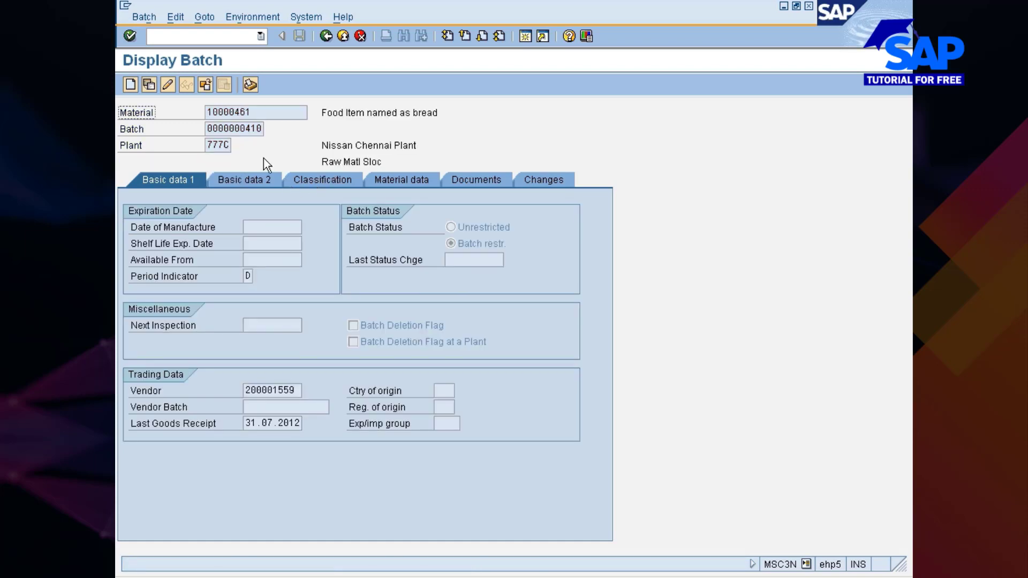
left_click(170, 86)
left_click(451, 227)
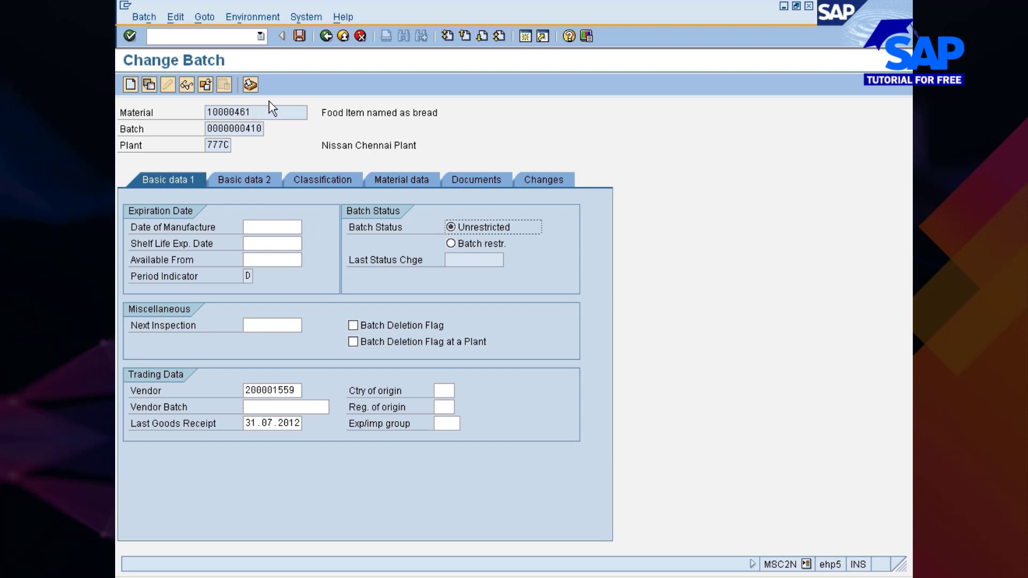
left_click(300, 37)
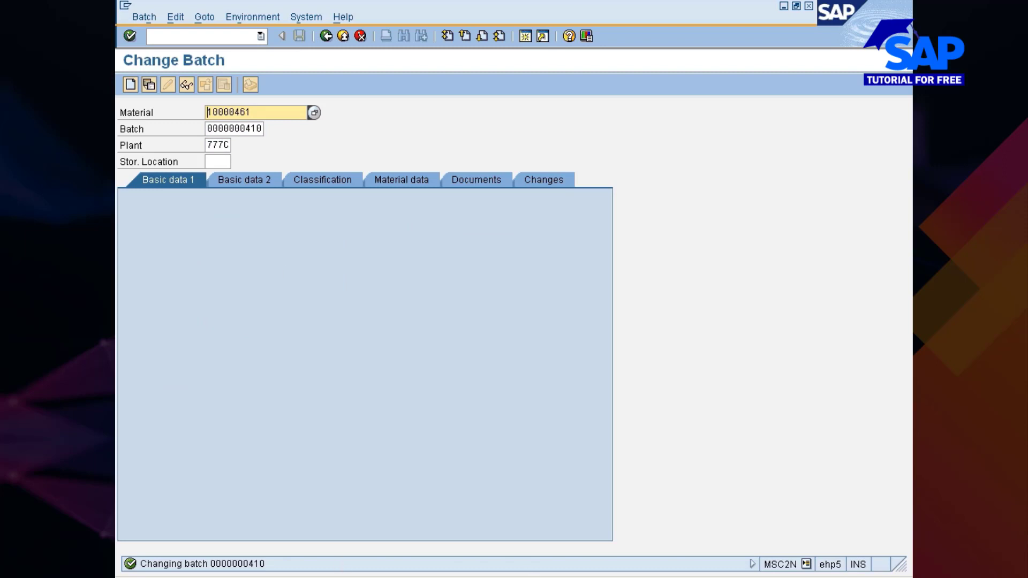
Switch to the stock overview session and refresh the bread material's stock list
left_click(534, 577)
left_click(560, 523)
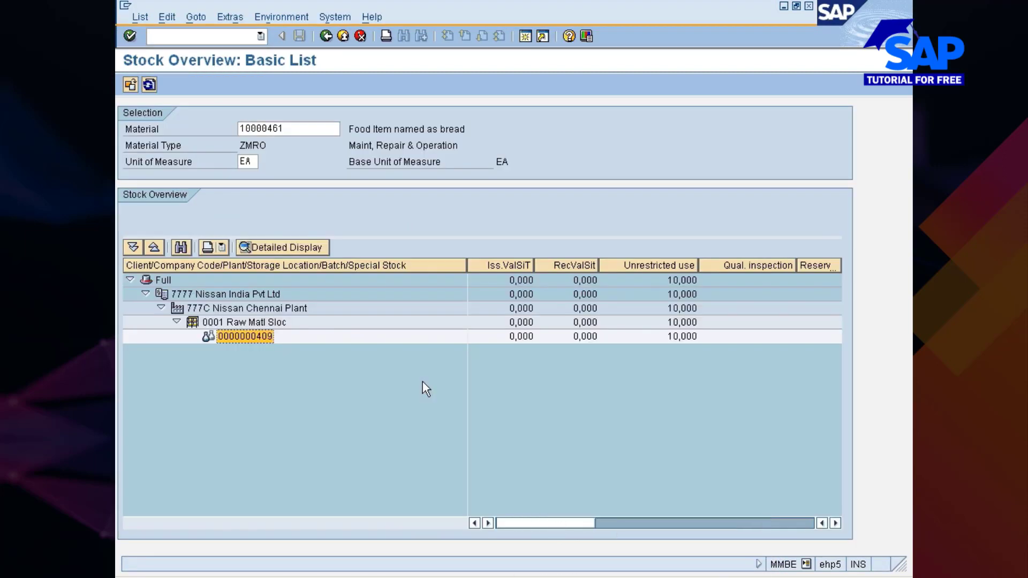
left_click(150, 85)
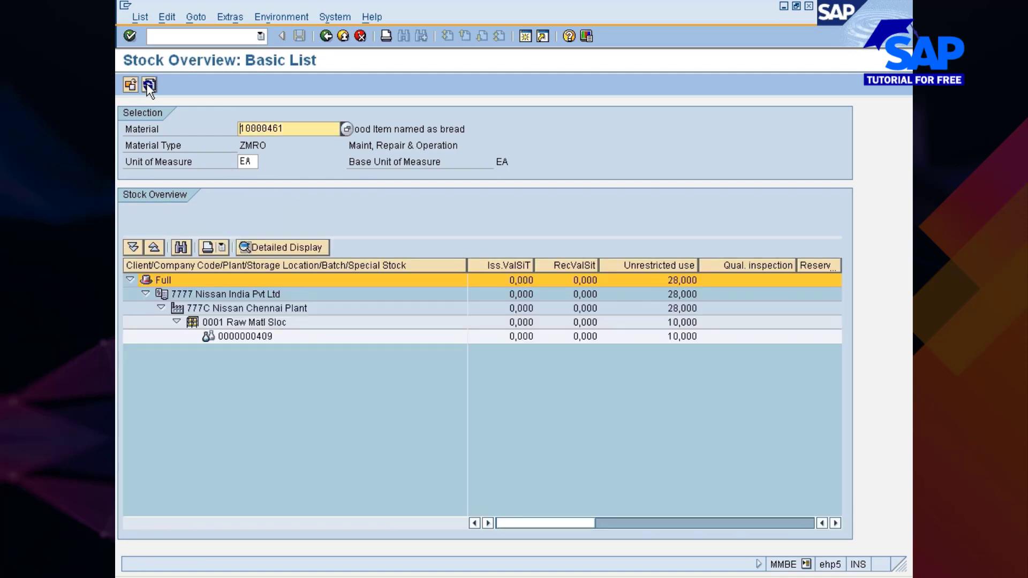
left_click(149, 85)
left_click(148, 85)
left_click(149, 85)
Return to the stock overview selection and clear the storage location restriction
left_click(321, 37)
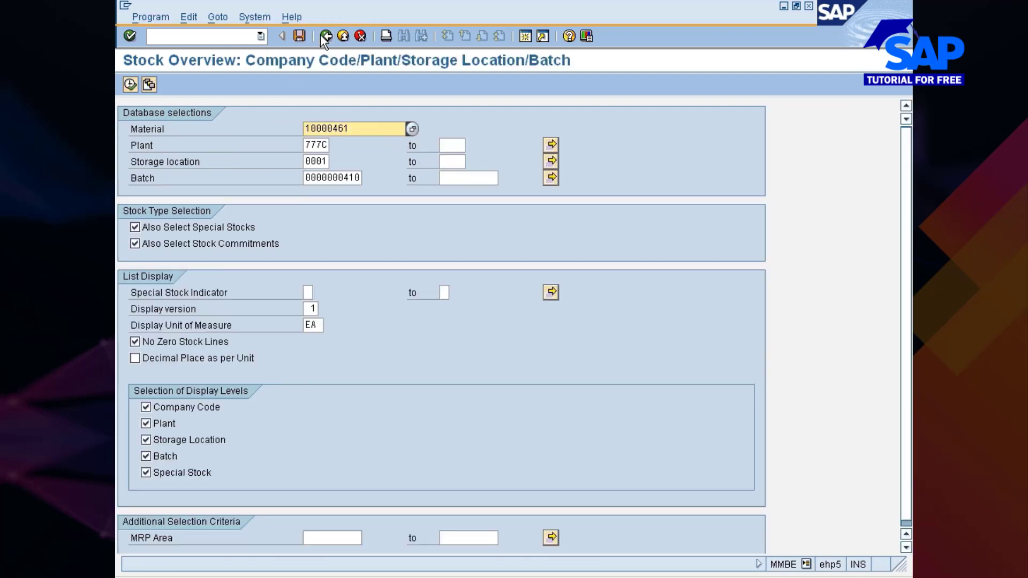
left_click(315, 162)
key("BackSpace")
key("BackSpace")
key("BackSpace")
key("BackSpace")
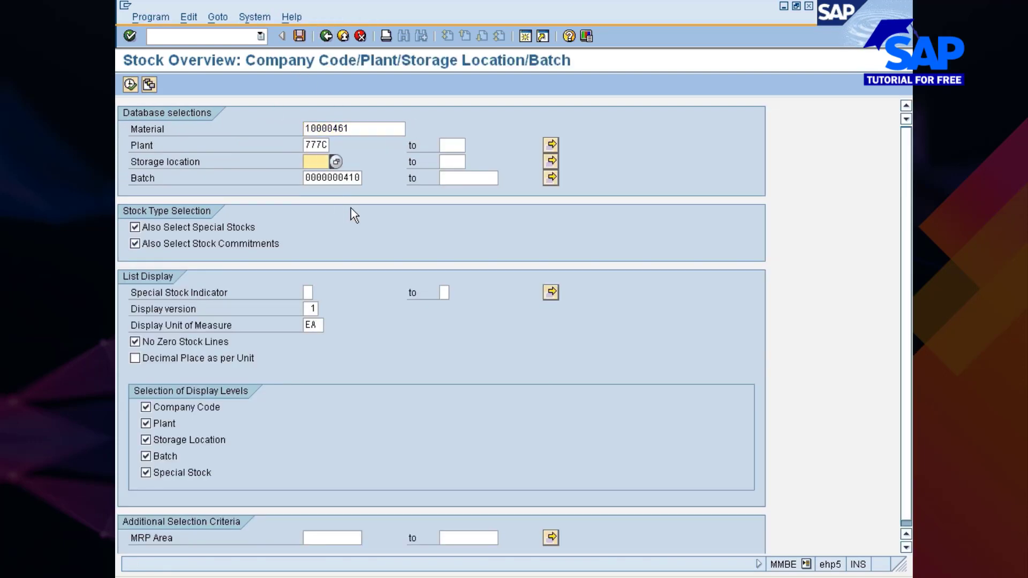
Clear the batch restriction, run the stock overview and review the bread material's batches in each storage location
left_click(304, 178)
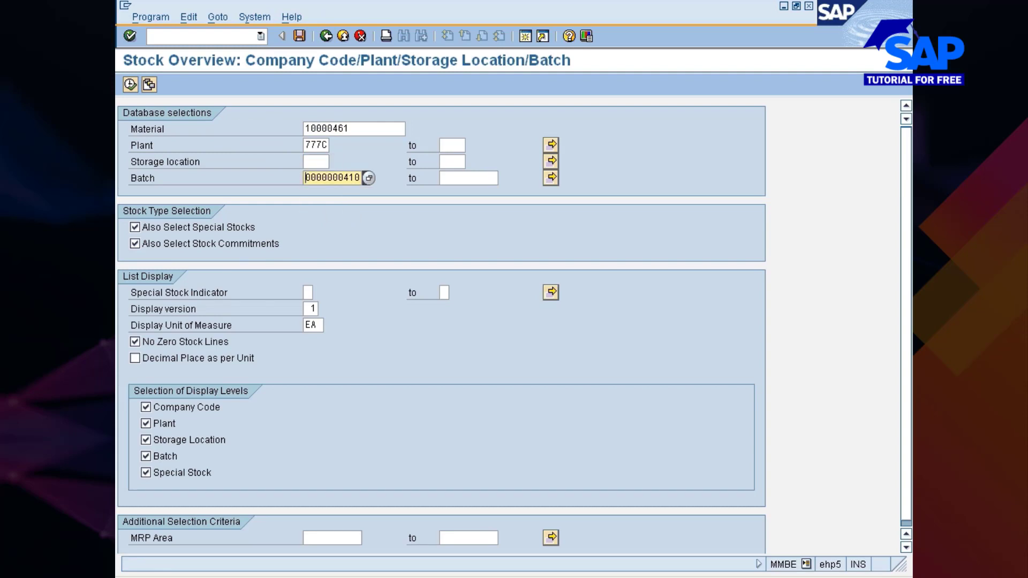
key("Delete")
key("Delete")
key("Delete")
key("Delete")
key("Delete")
key("Delete")
key("Delete")
key("Delete")
key("Delete")
key("Delete")
left_click(130, 84)
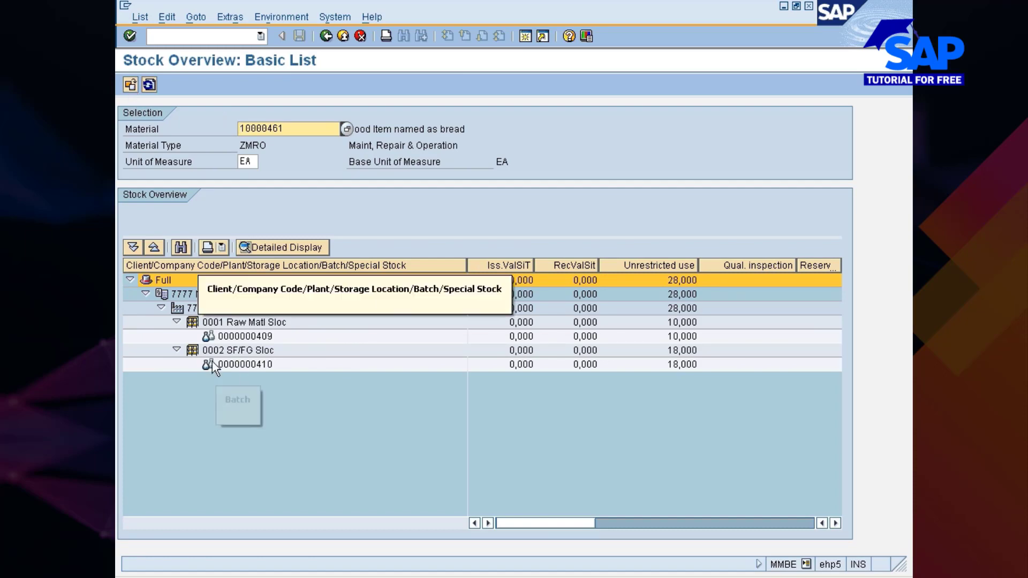
left_click(220, 323)
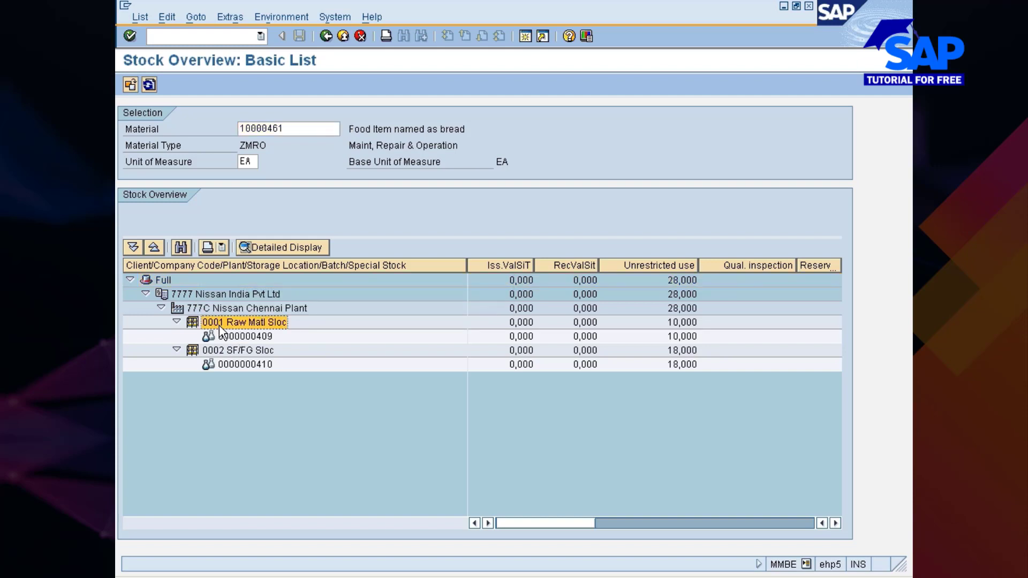
left_click(246, 338)
left_click(236, 352)
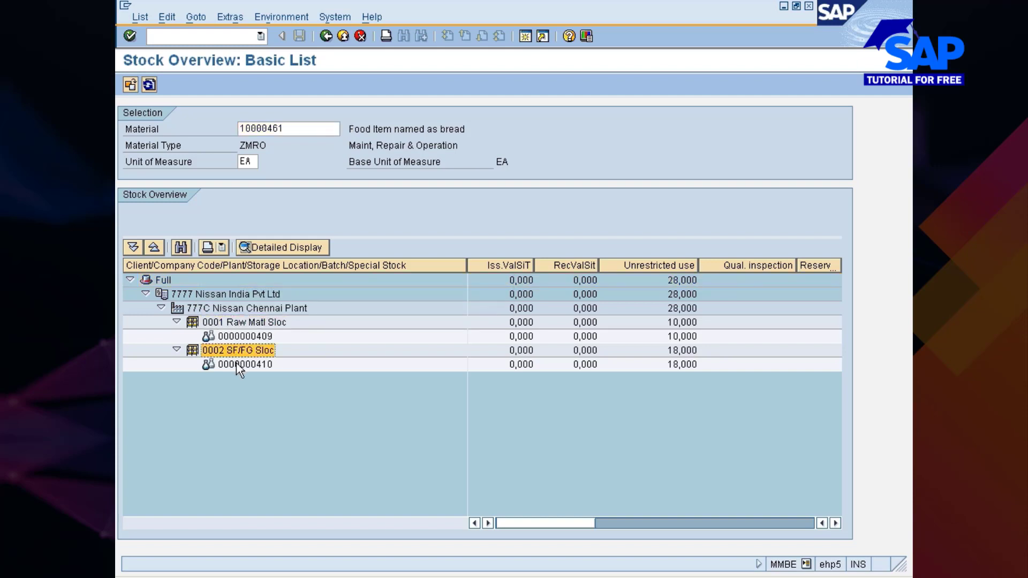
left_click(240, 364)
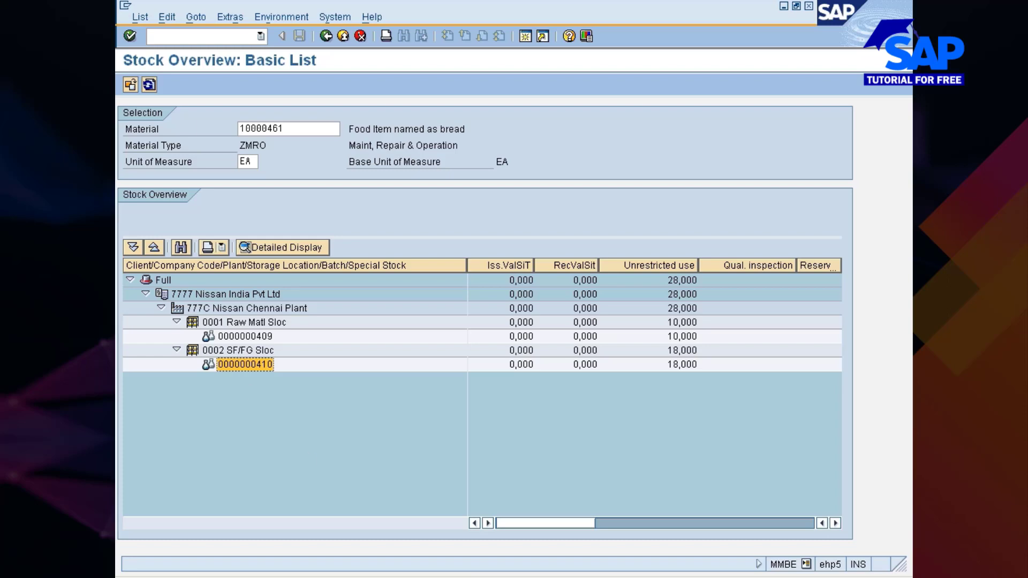
left_click(562, 577)
left_click(557, 507)
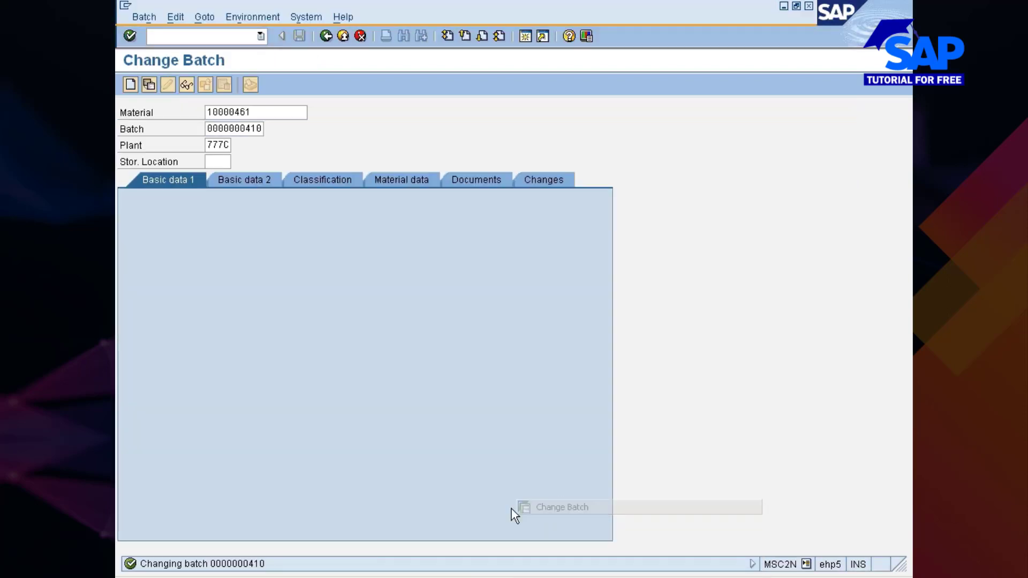
left_click(257, 128)
left_click(273, 129)
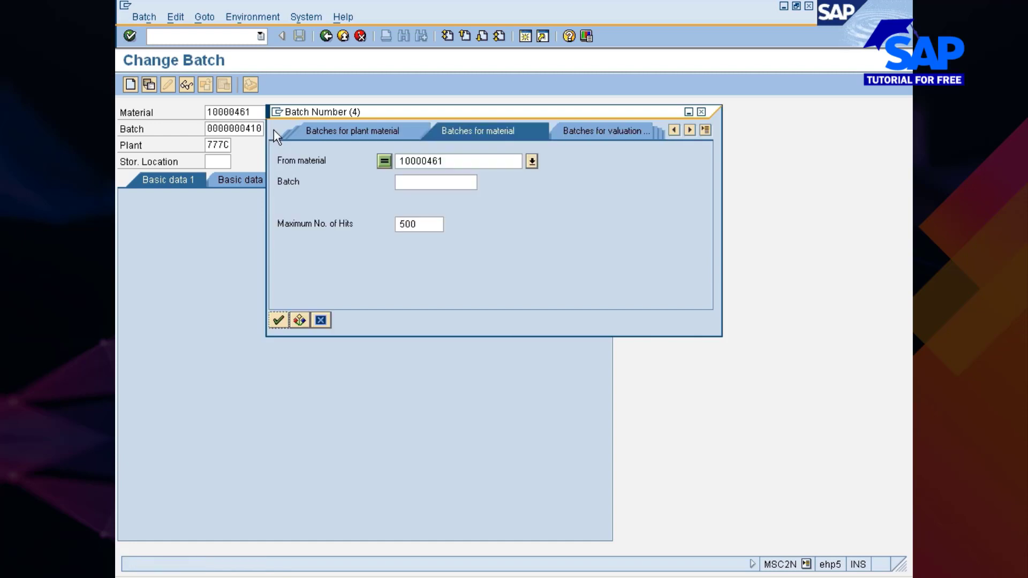
key("Return")
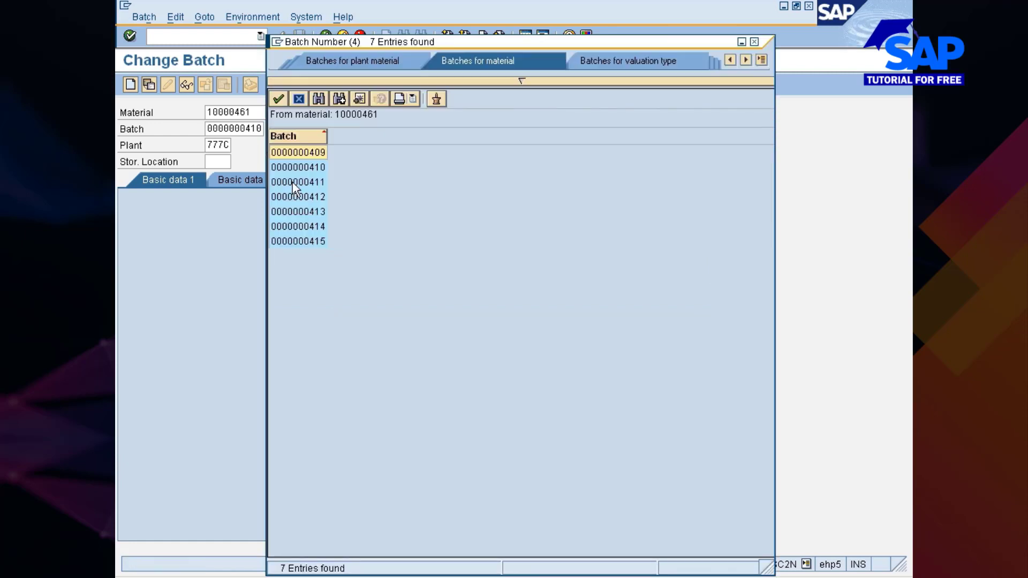
double_click(315, 179)
key("Return")
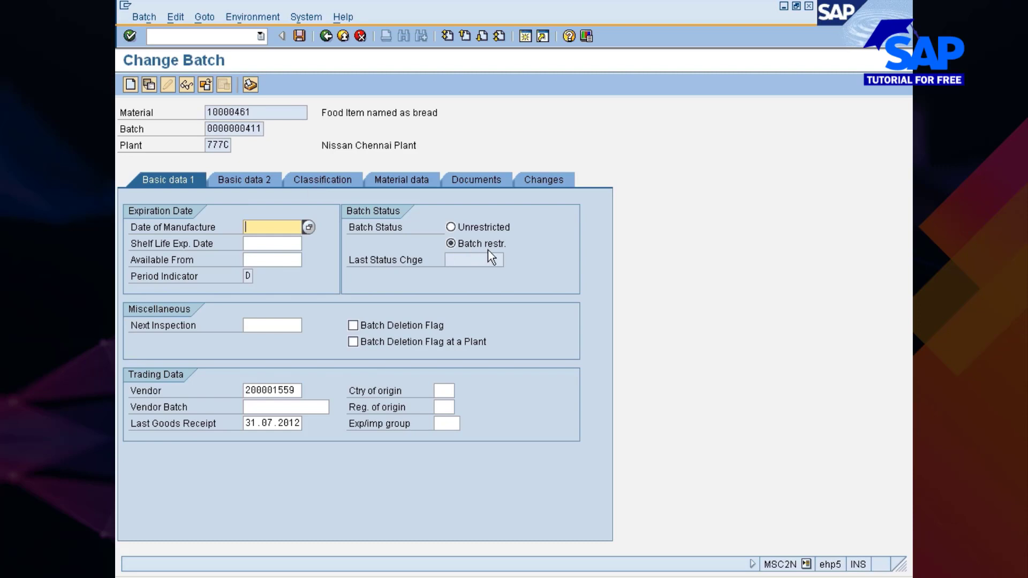
left_click(468, 227)
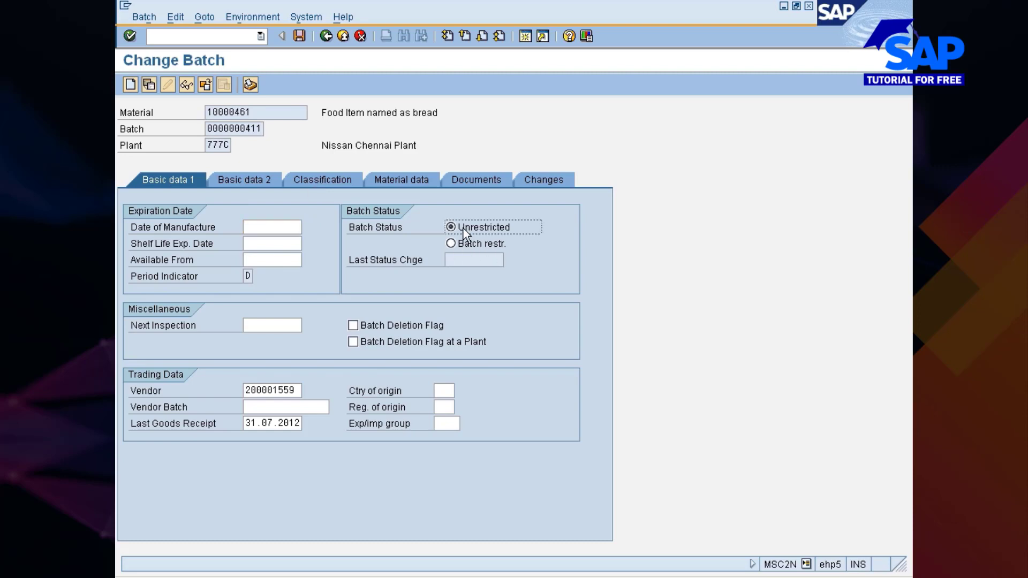
left_click(299, 36)
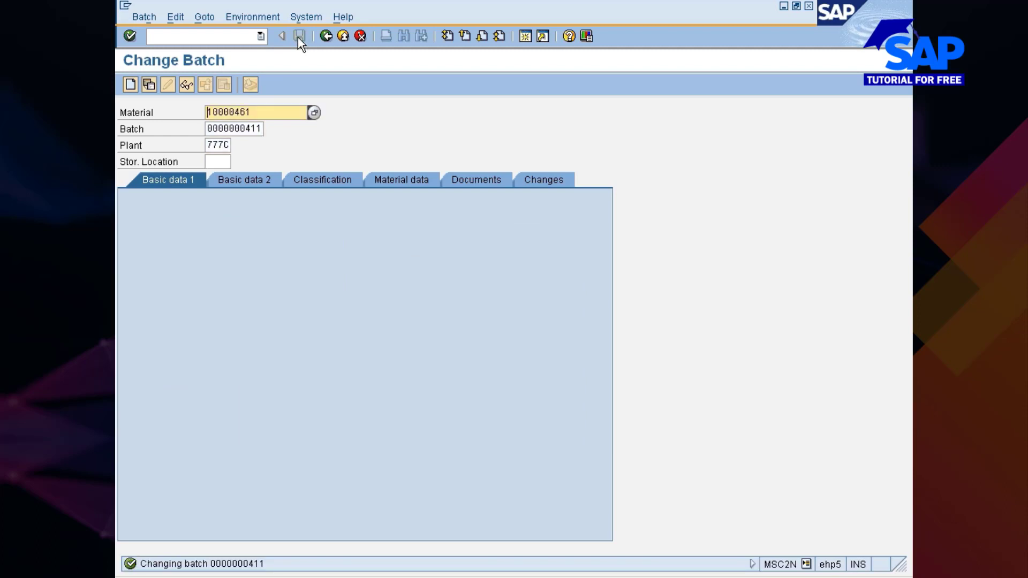
Refresh the bread material's stock overview and examine the unrestricted-use stock of each batch in storage locations 0001 and 0002
key("alt+Tab")
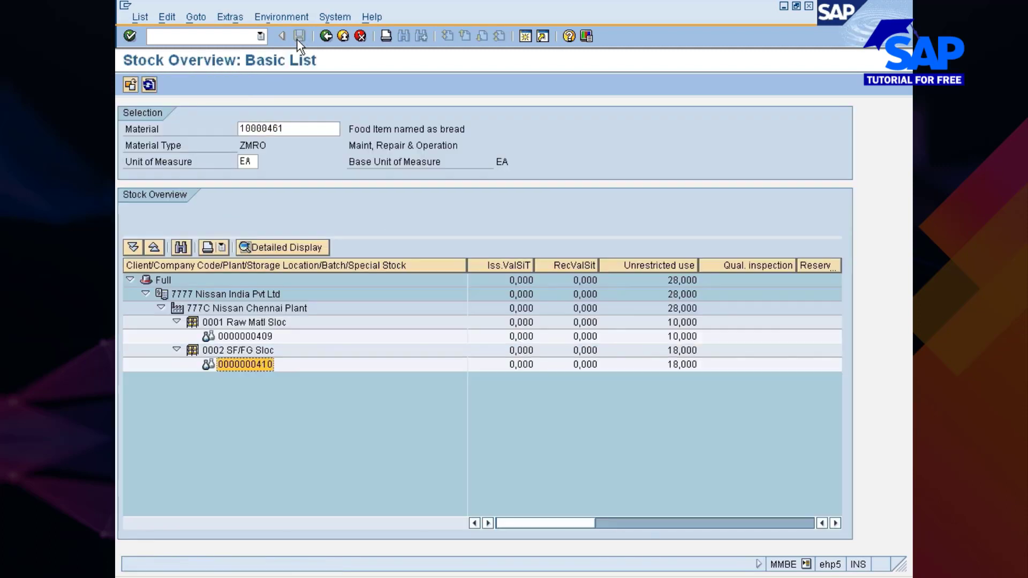
left_click(149, 85)
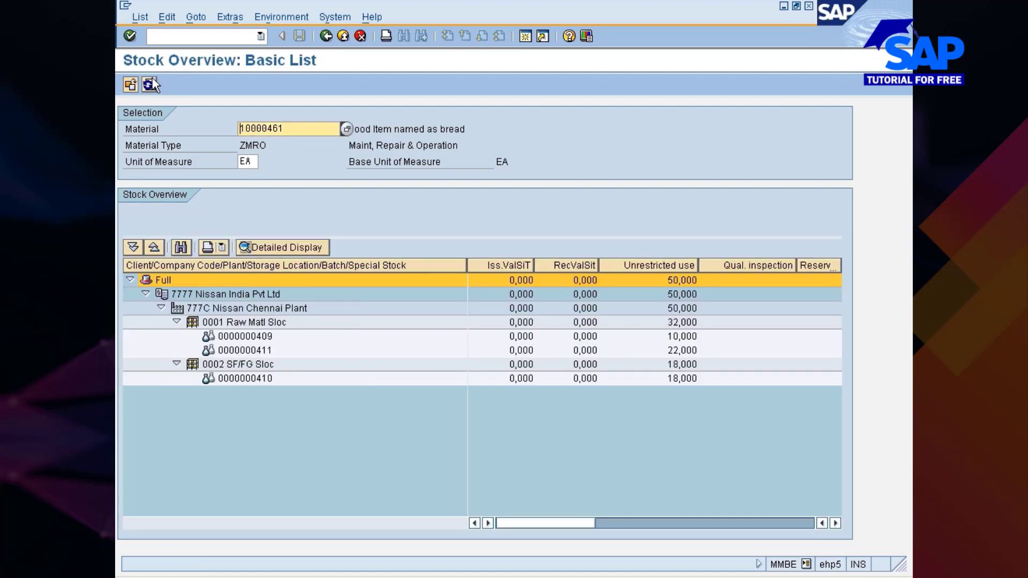
left_click(234, 323)
left_click(261, 341)
left_click(267, 351)
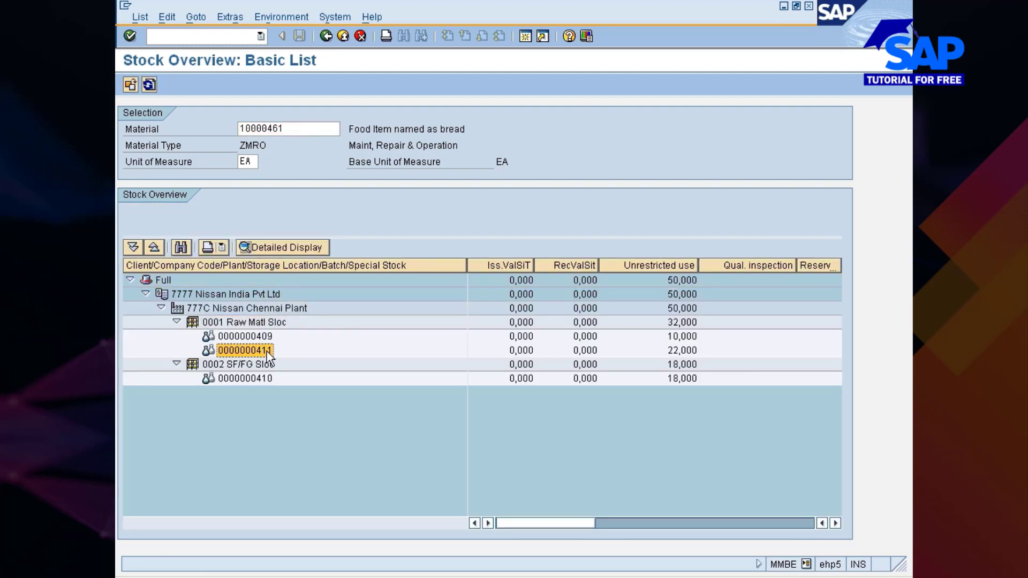
left_click(683, 336)
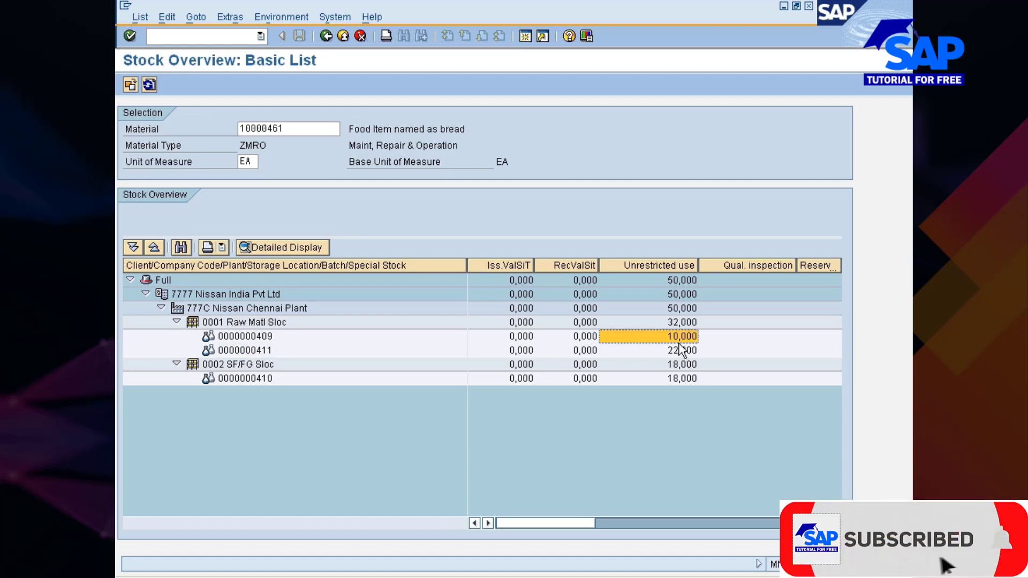
left_click(683, 351)
left_click(239, 365)
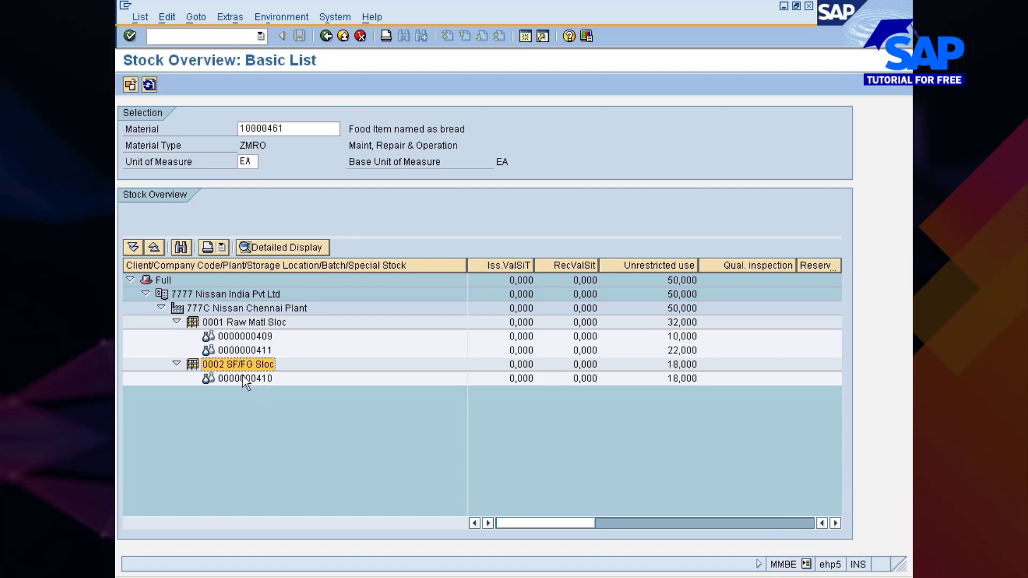
left_click(246, 380)
left_click(585, 379)
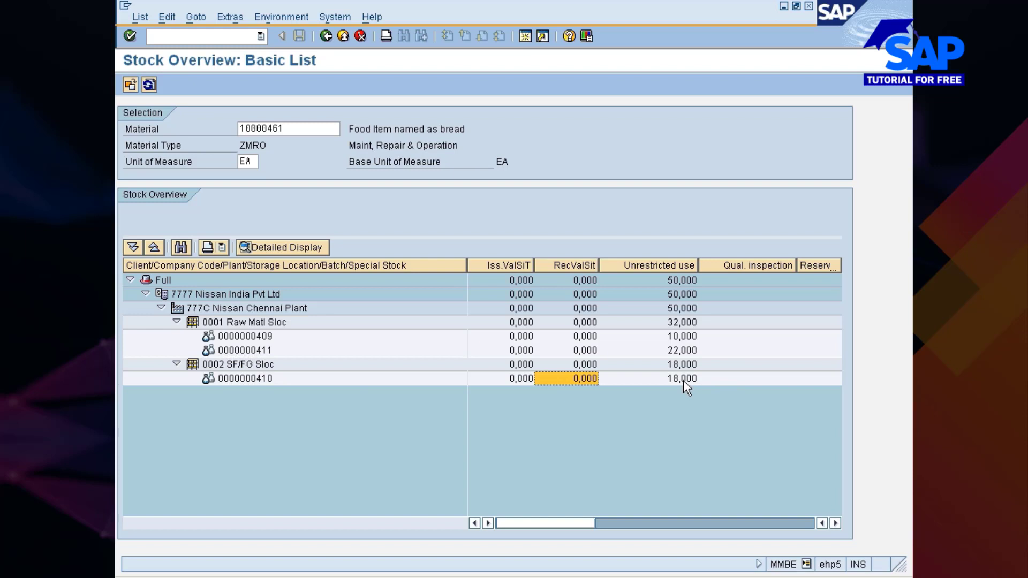
key("Left")
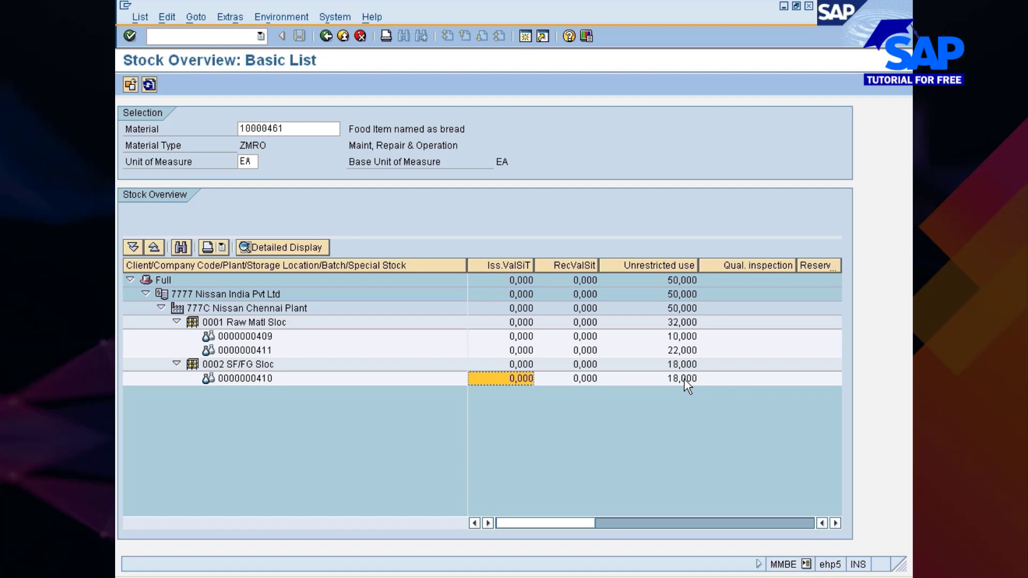
left_click(677, 349)
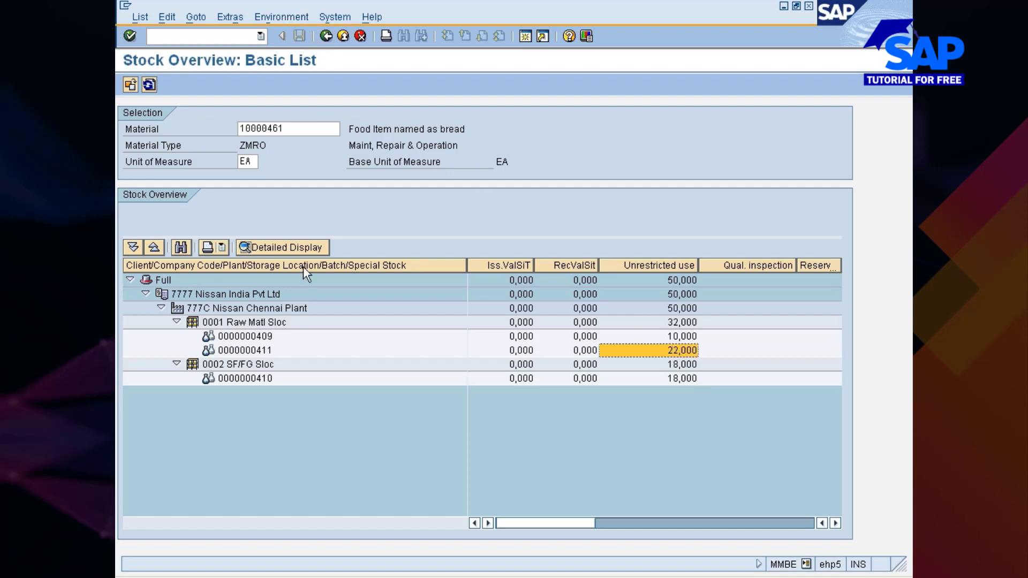
left_click(235, 350)
left_click(284, 18)
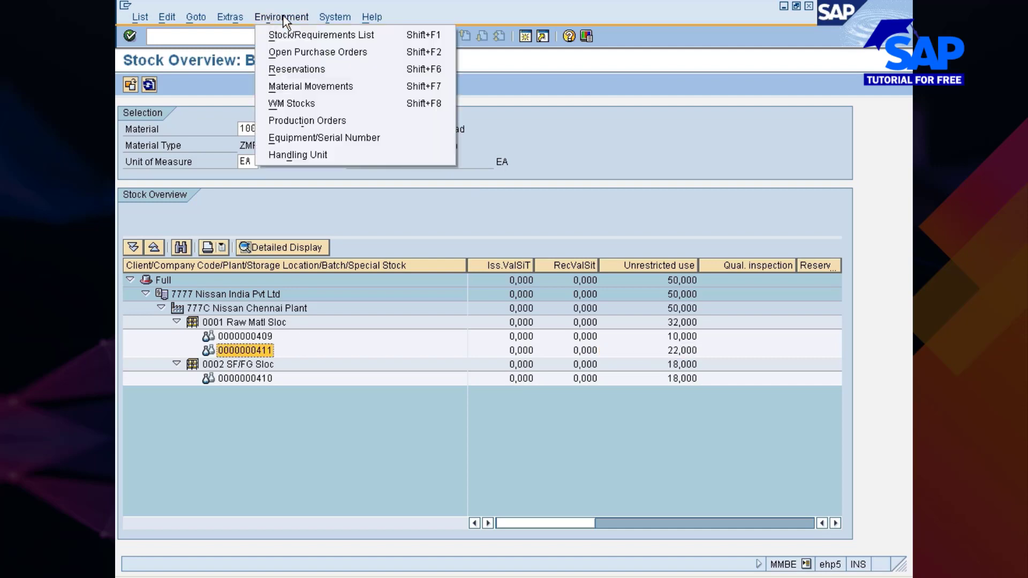
left_click(308, 85)
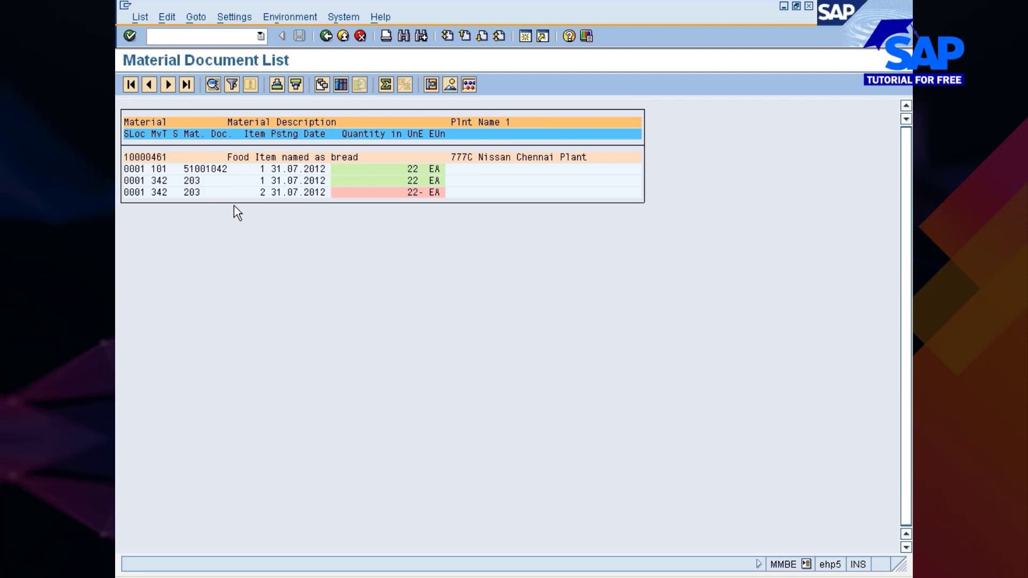
Copy the material document number of the 101 goods receipt from the material document list and return to the stock overview
left_click(187, 170)
left_click_drag(190, 172, 222, 173)
key("ctrl+c")
left_click(155, 182)
left_click_drag(186, 170, 229, 173)
key("ctrl+c")
left_click(326, 35)
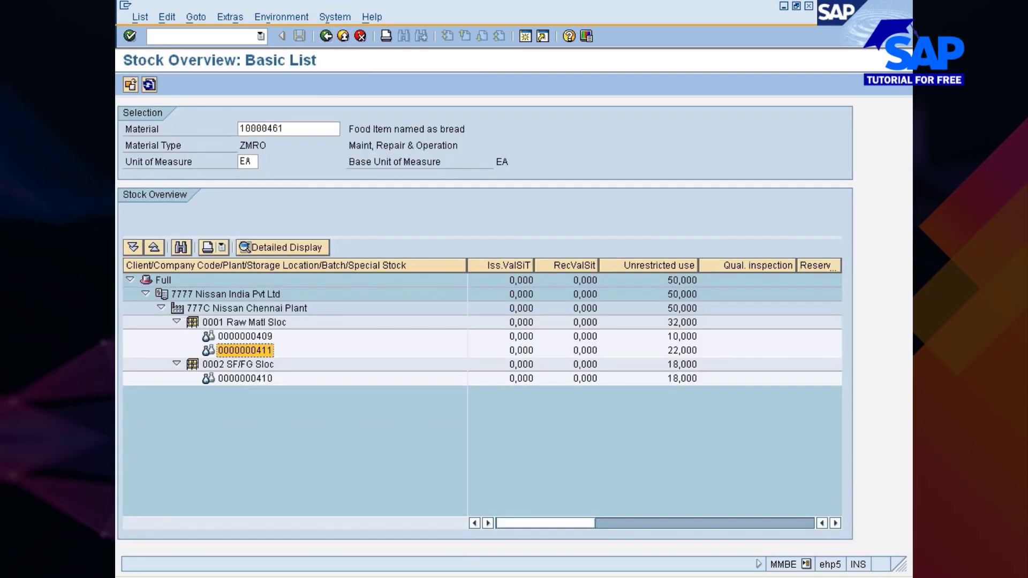
Switch to the MM325_05.PPT presentation in PowerPoint and examine the Integration with Batch Determination page
left_click(485, 575)
left_click(486, 569)
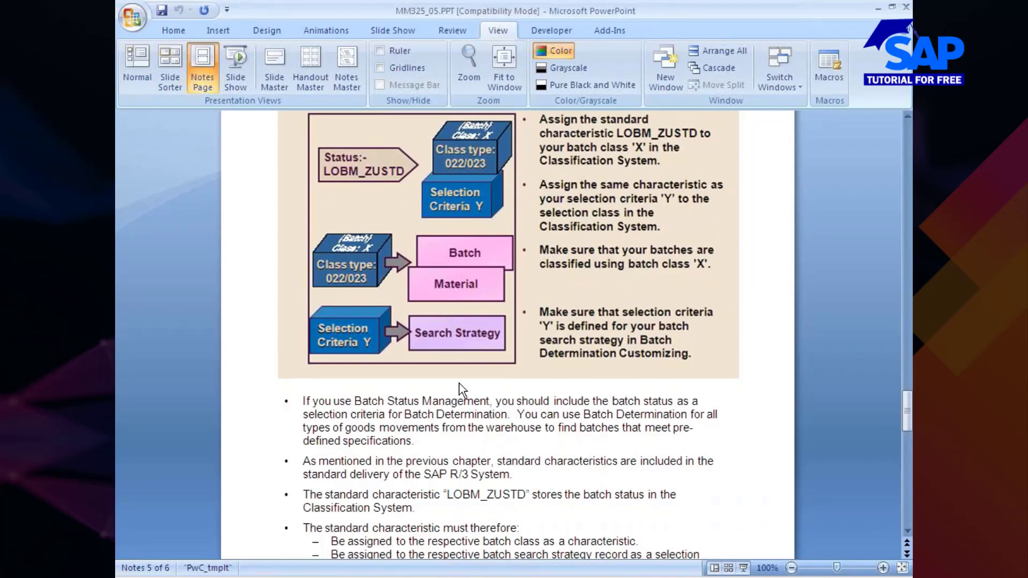
scroll(459, 386, "up", 1)
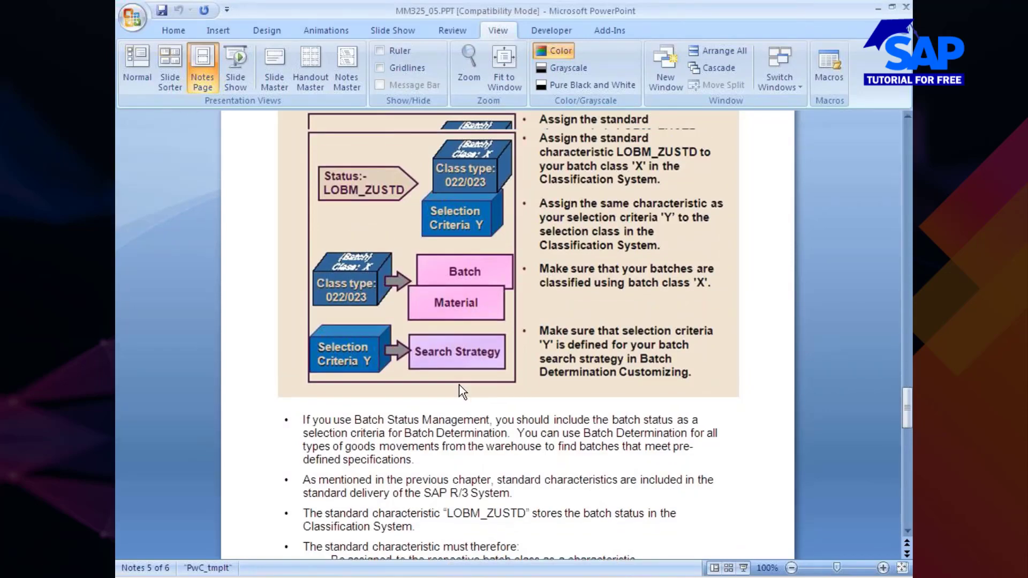
scroll(460, 388, "up", 2)
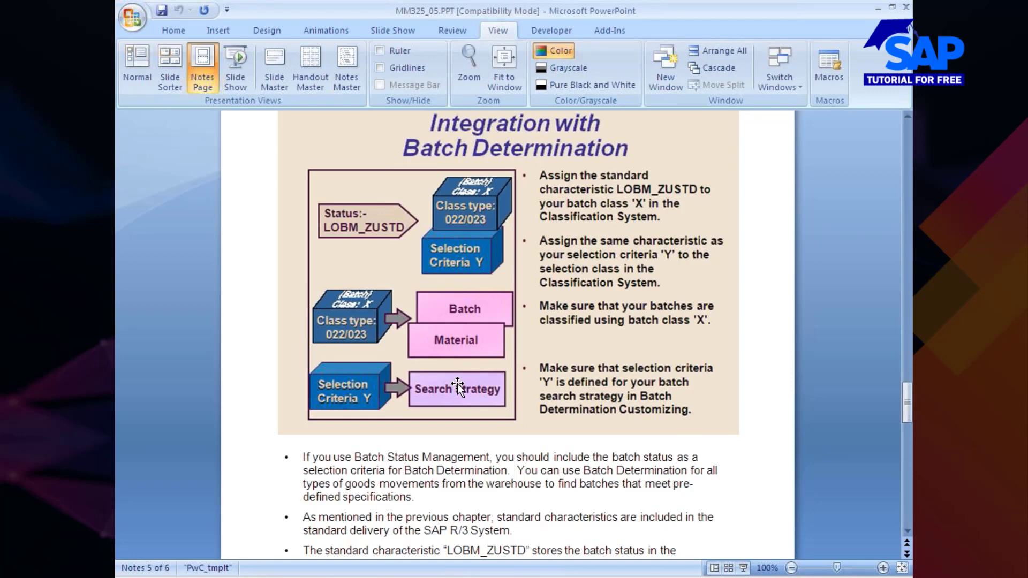
Switch to the Change Batch session in SAP and look up the batches that exist for material 10000461
left_click(592, 577)
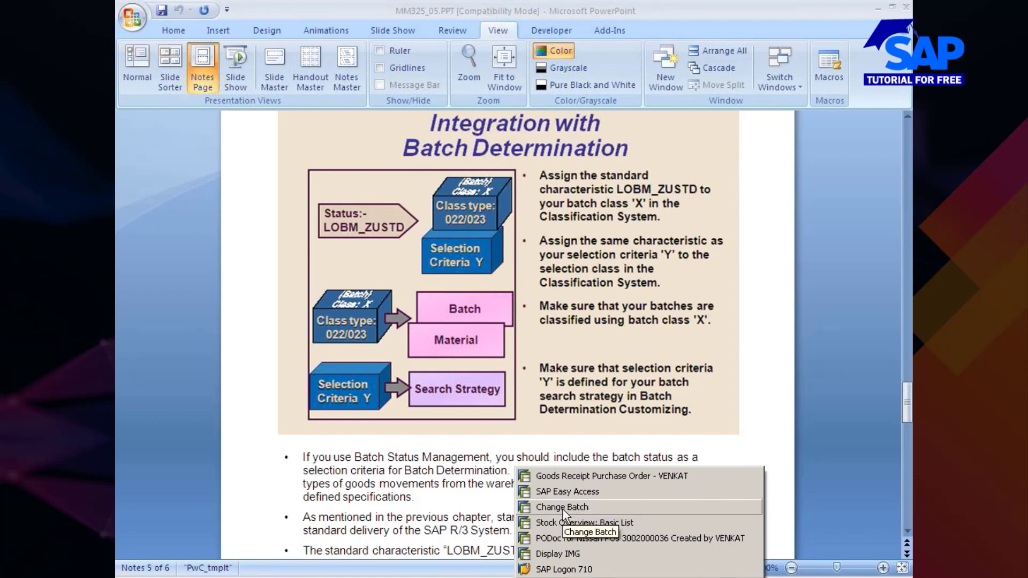
left_click(563, 508)
left_click(234, 128)
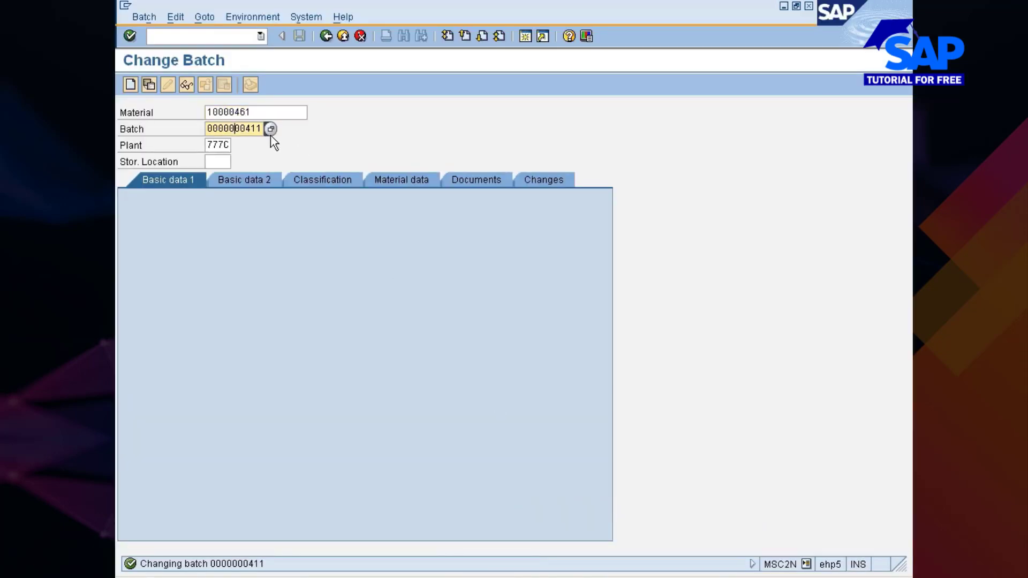
left_click(272, 129)
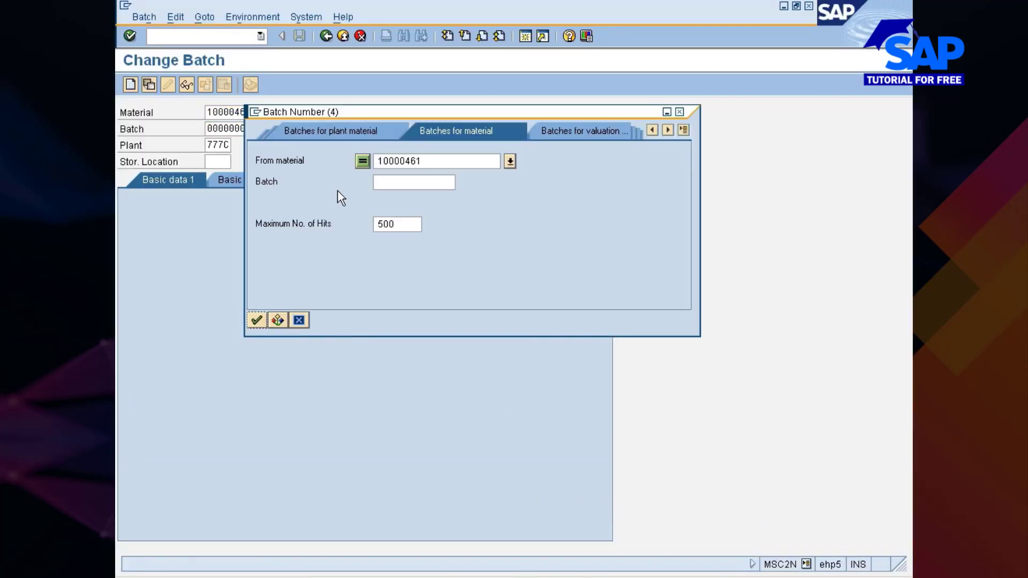
key("Return")
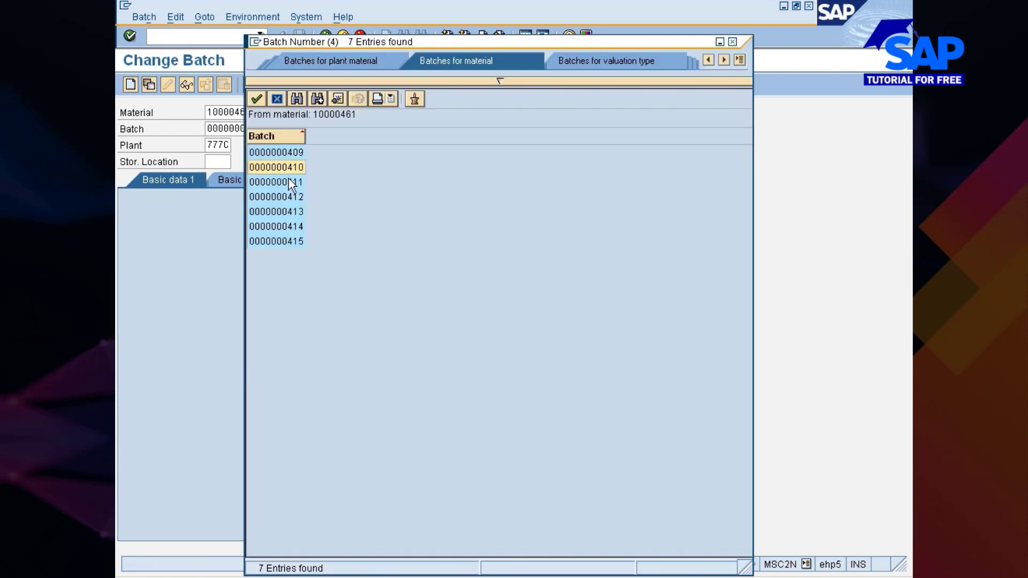
Go through the batch numbers in the search results and close the list without choosing a batch
key("Down")
key("Down")
key("Down")
key("Down")
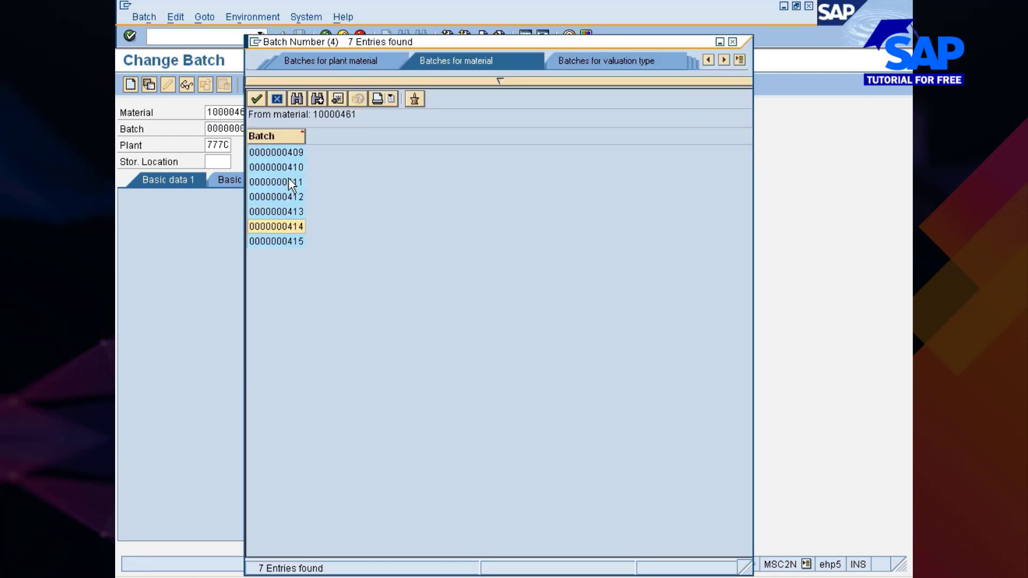
key("Up")
key("Up")
key("Up")
key("Up")
key("Up")
key("Up")
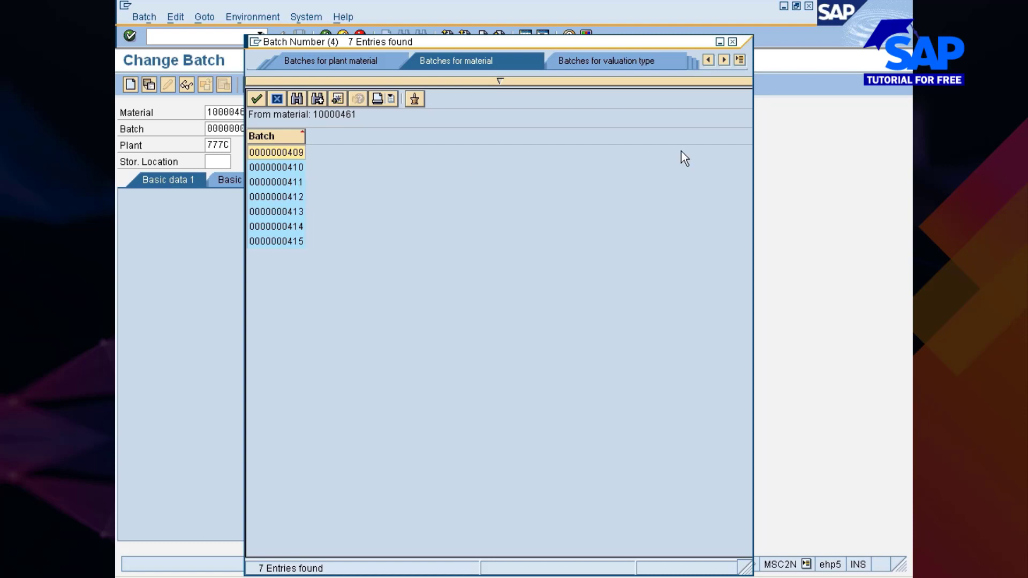
left_click(732, 41)
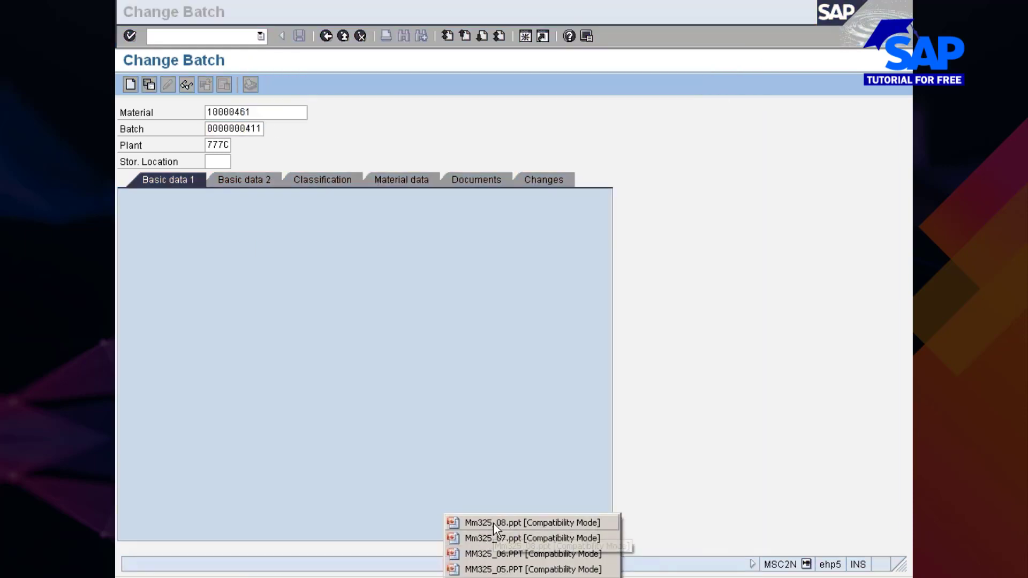
Switch to the Mm325_08.ppt presentation, enlarge it to 100% and view the second notes page on batch determination
left_click(493, 523)
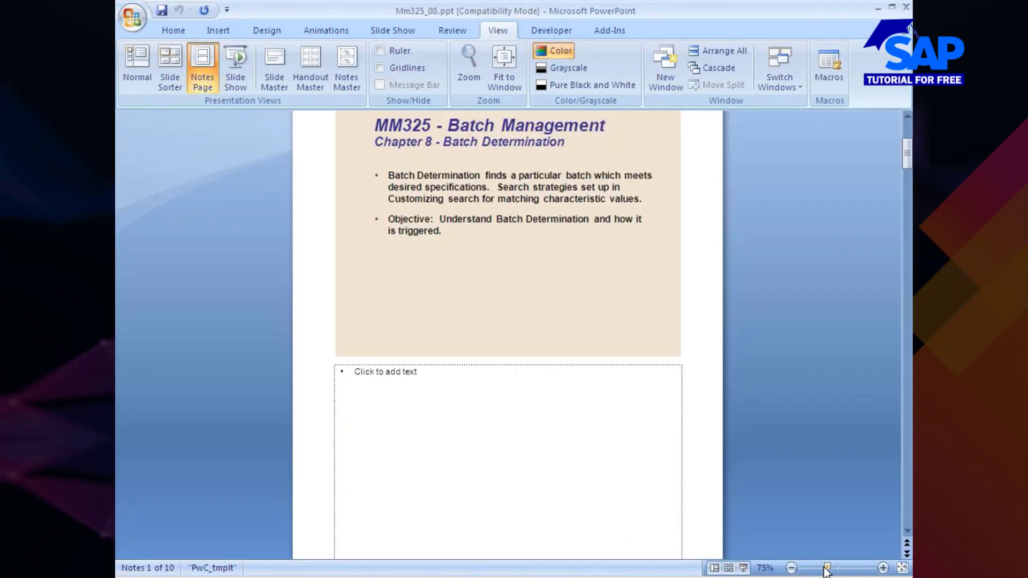
left_click_drag(825, 570, 836, 569)
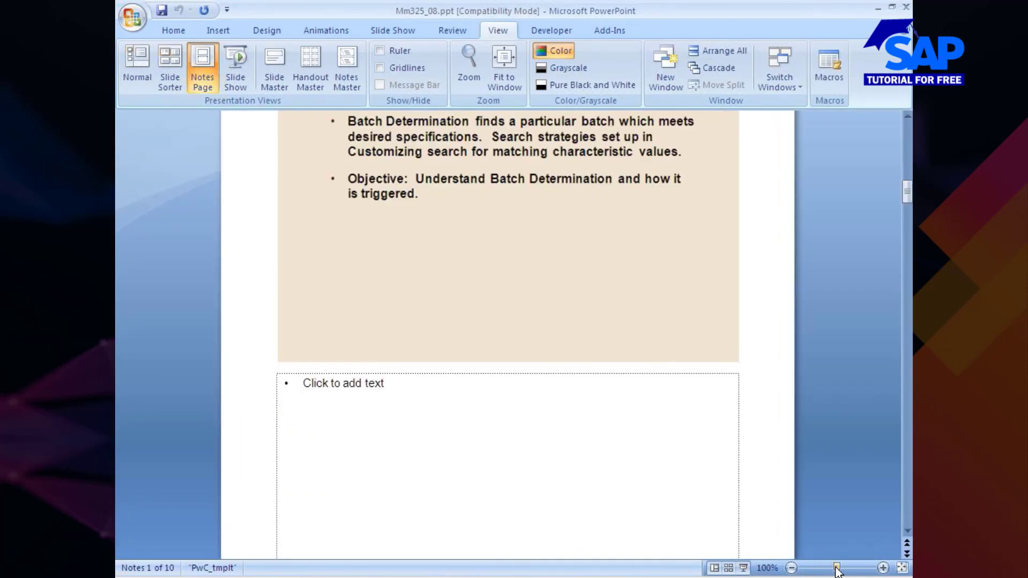
key("Page_Down")
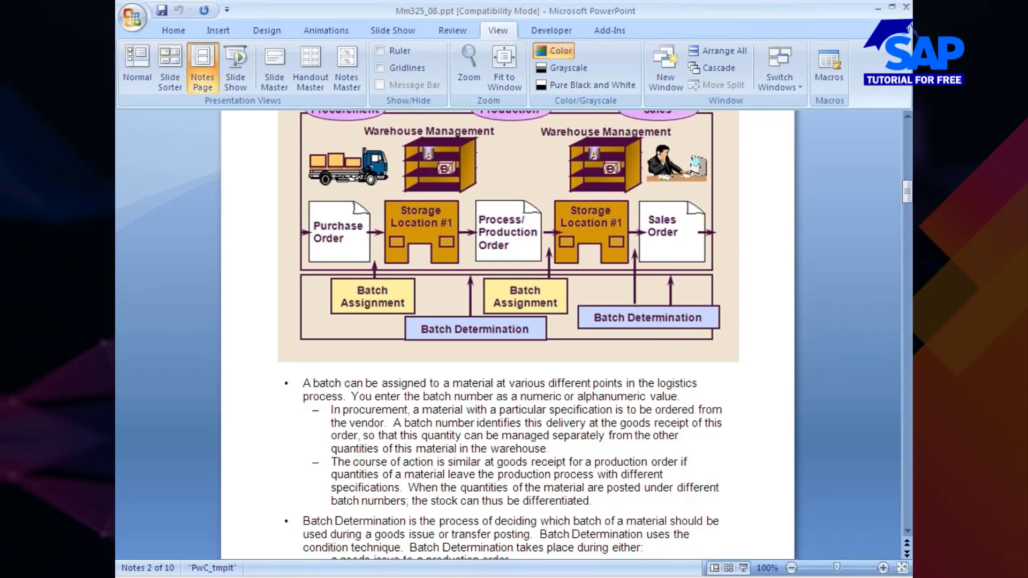
Switch to the SAP Display IMG session and expand Batch Determination and Batch Check under Batch Management
left_click(568, 577)
left_click(556, 552)
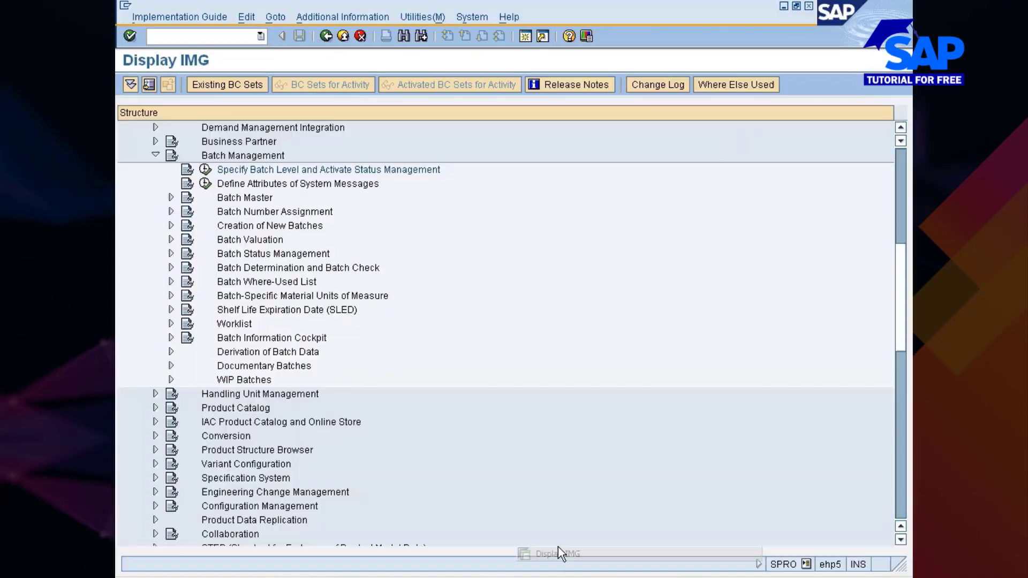
left_click(236, 272)
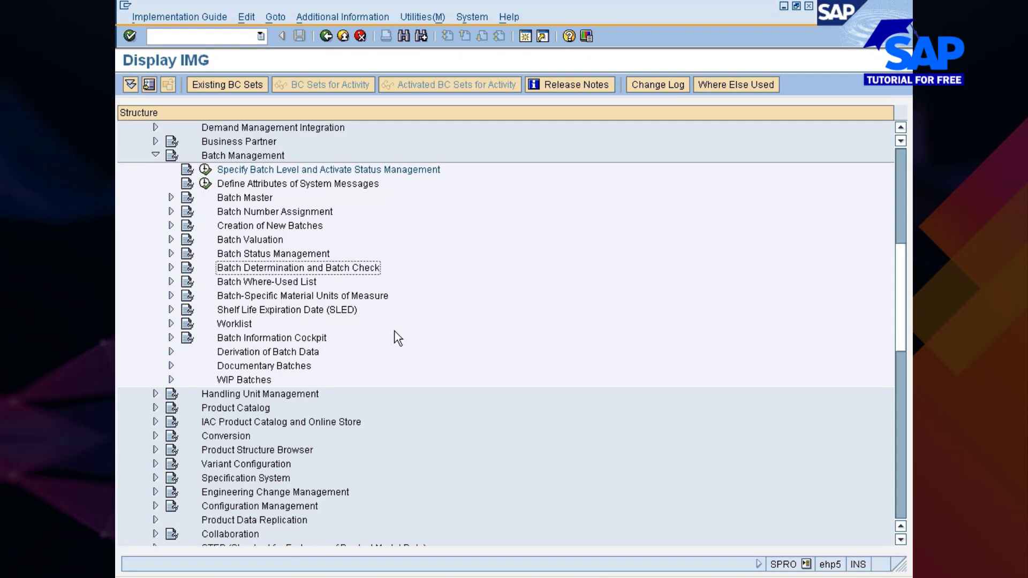
key("Up")
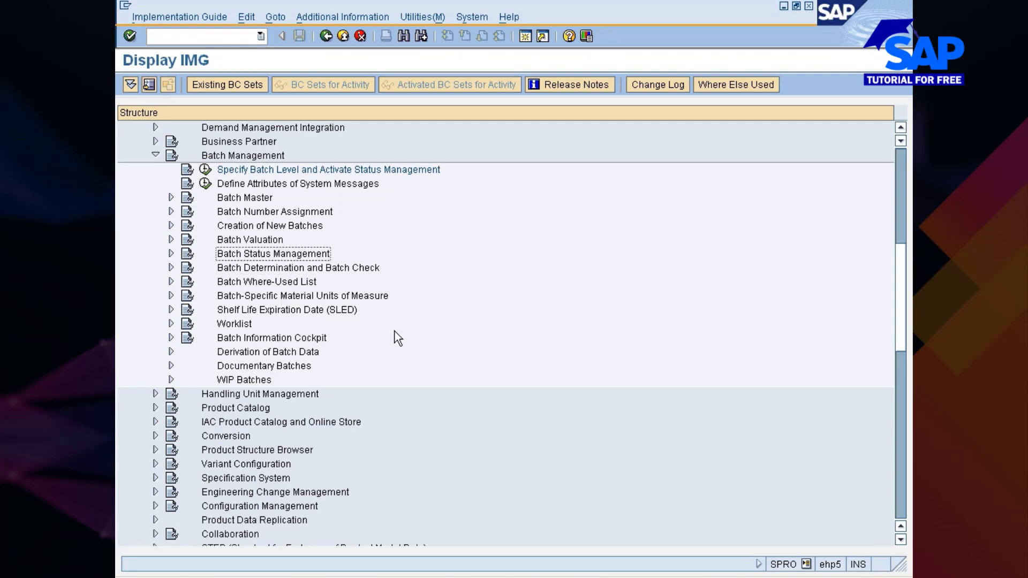
key("Right")
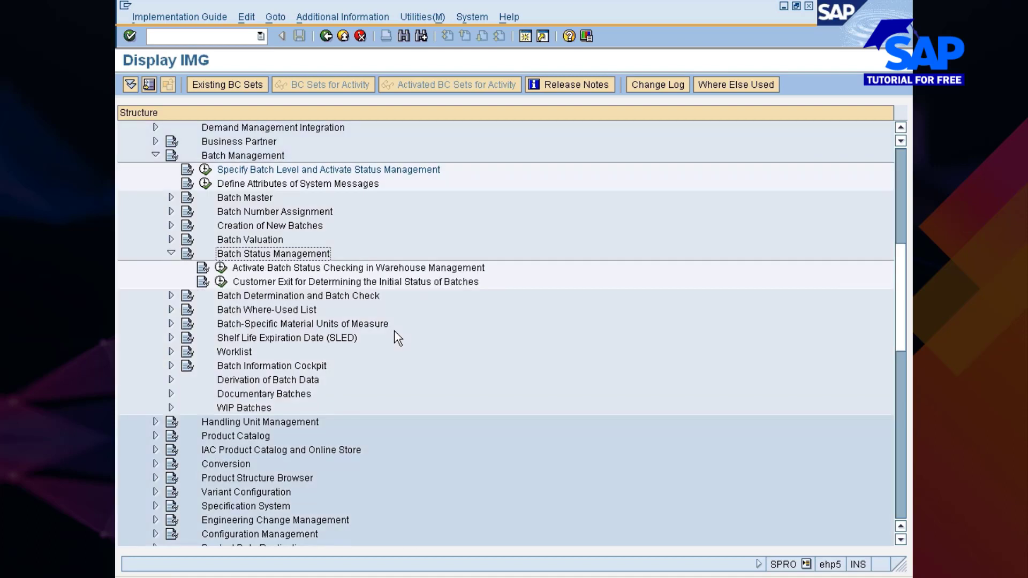
key("Left")
key("Down")
key("Right")
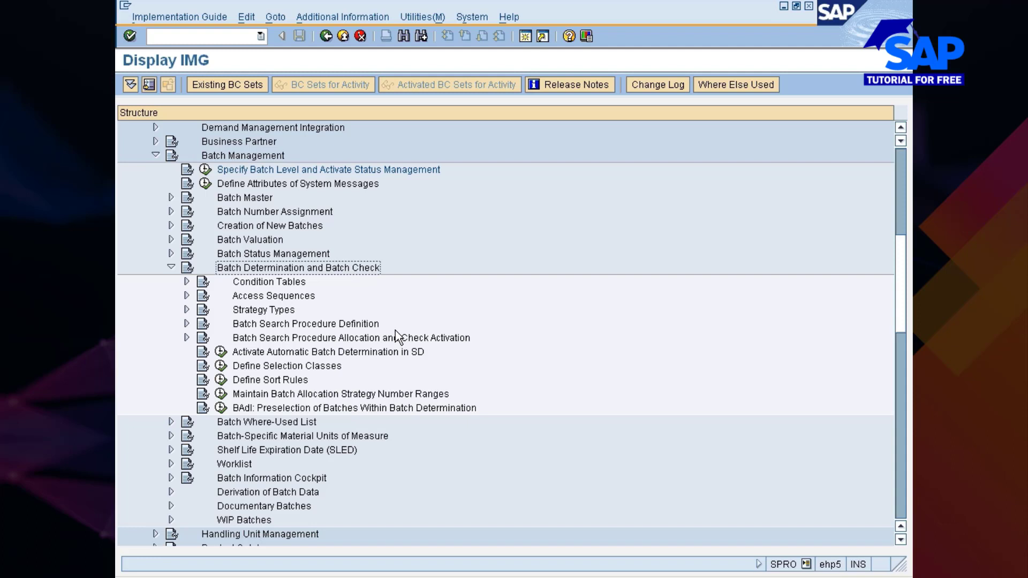
Open Paint and draw a small outlined rectangle in the upper left area of the blank canvas
left_click(154, 574)
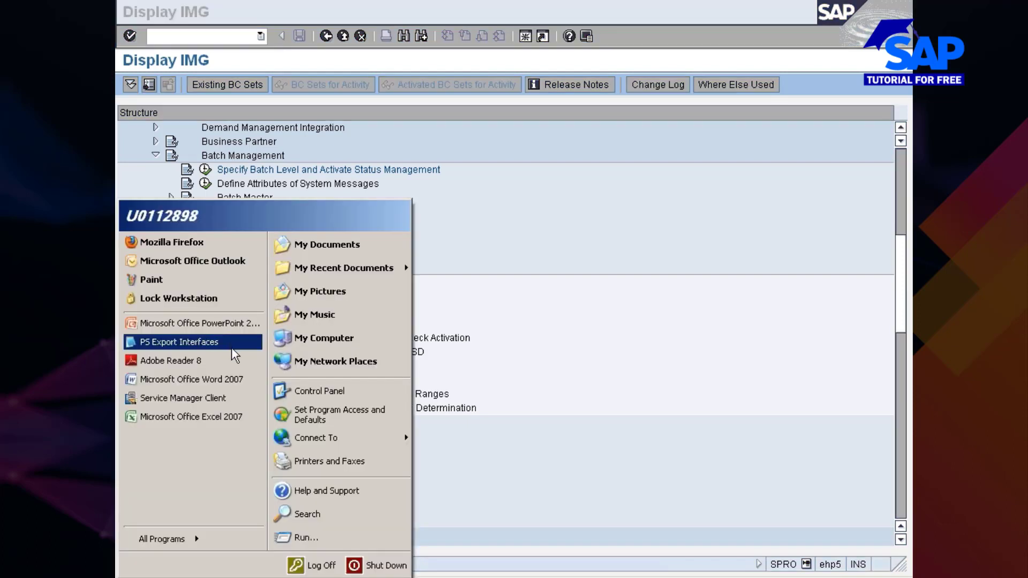
left_click(181, 283)
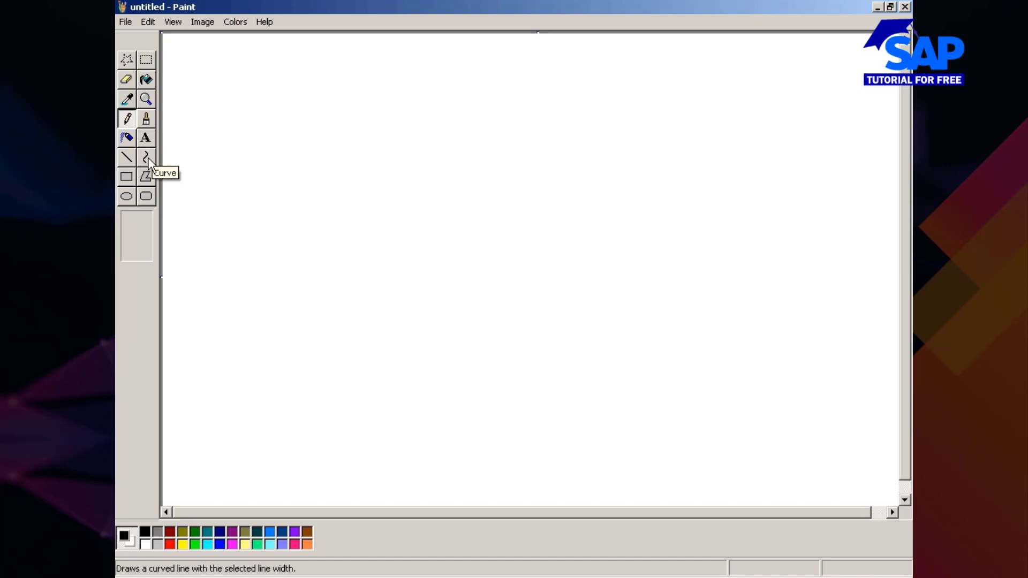
left_click(125, 178)
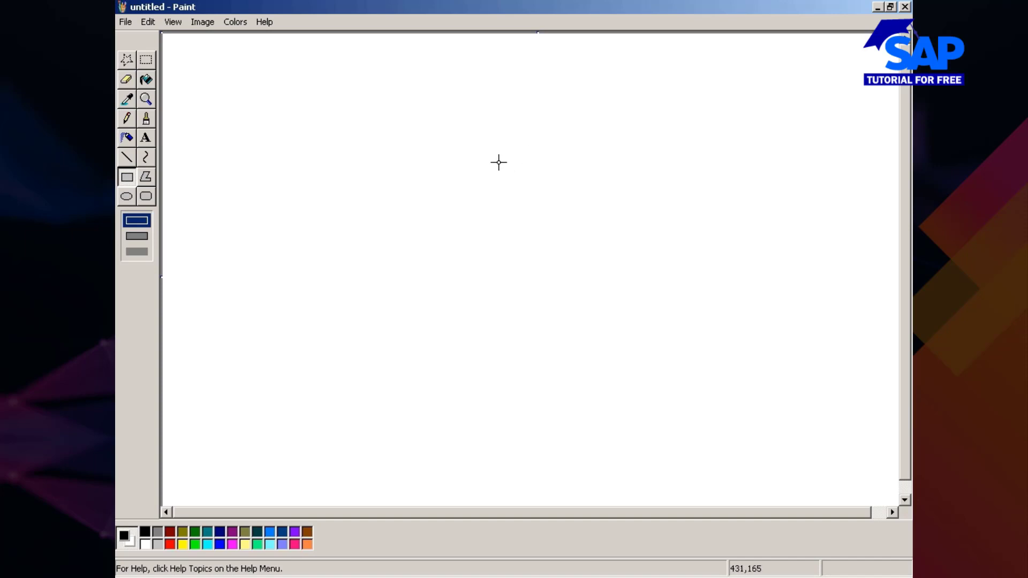
left_click_drag(264, 77, 338, 99)
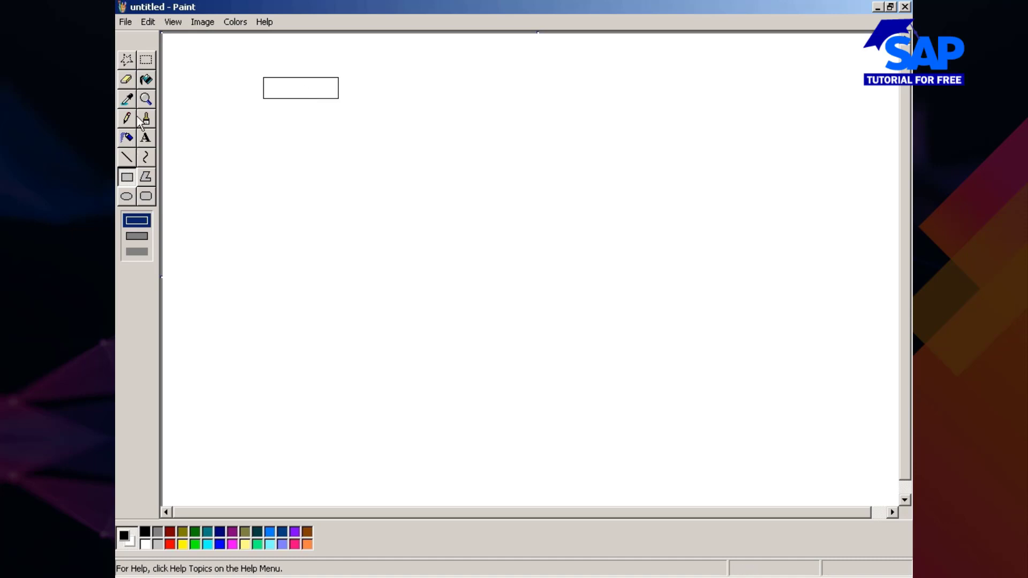
Add the text "Porg Sch Grp" inside the rectangle
left_click(145, 137)
left_click(291, 86)
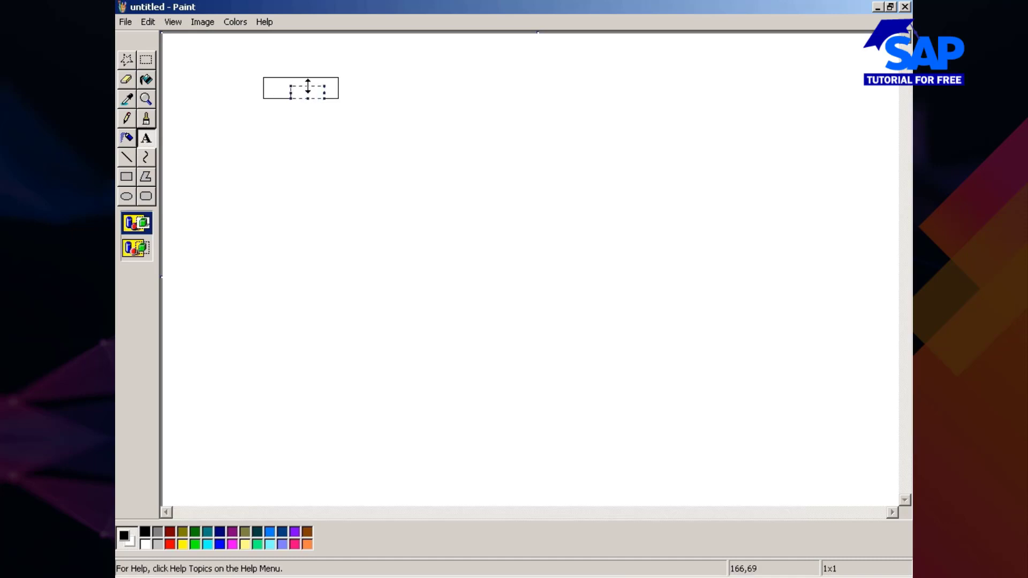
left_click_drag(307, 85, 308, 97)
type("Porg")
key("Return")
type("Sch")
key("Return")
type("Grp")
Set the font size of the "Porg Sch Grp" label to 8 and finish the text
mouse_move(289, 104)
left_mouse_down()
mouse_move(269, 105)
mouse_move(337, 101)
mouse_move(303, 105)
mouse_move(321, 91)
left_mouse_up()
right_click(312, 91)
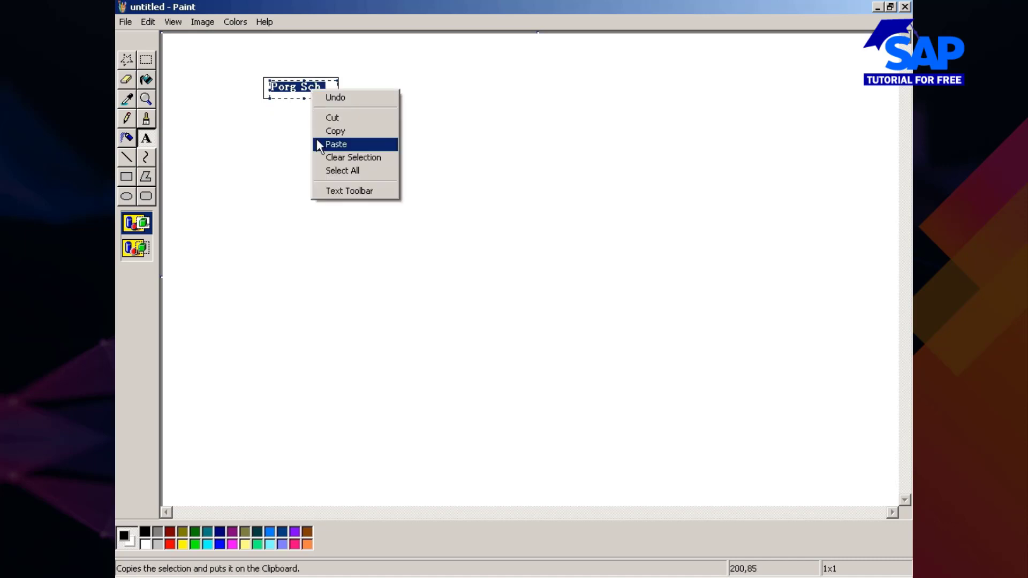
left_click(333, 191)
left_click(289, 26)
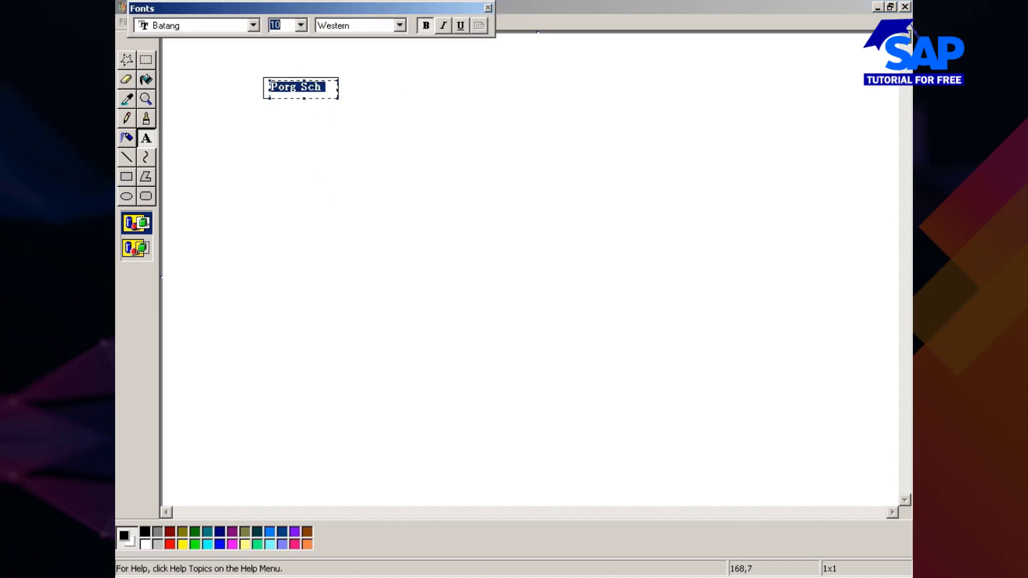
type("8")
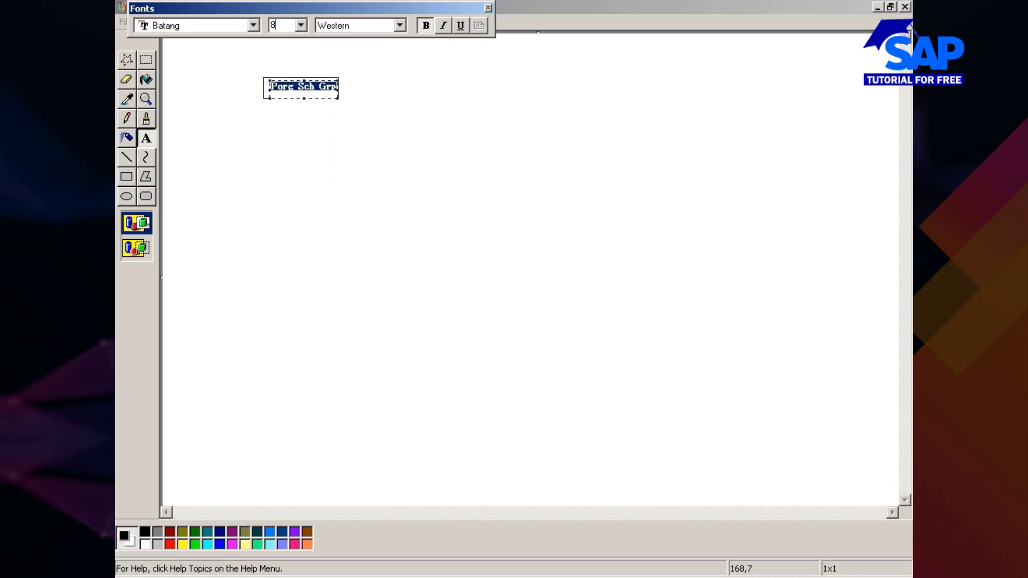
left_click(423, 136)
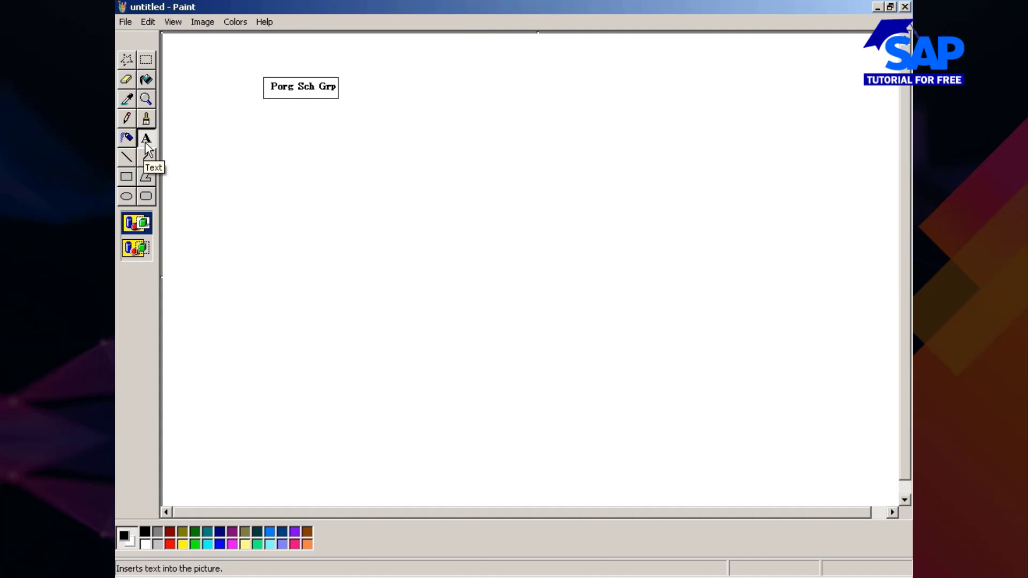
Draw a second rectangle below the "Porg Sch Grp" box and label it "Vend Sch Grp"
left_click(127, 177)
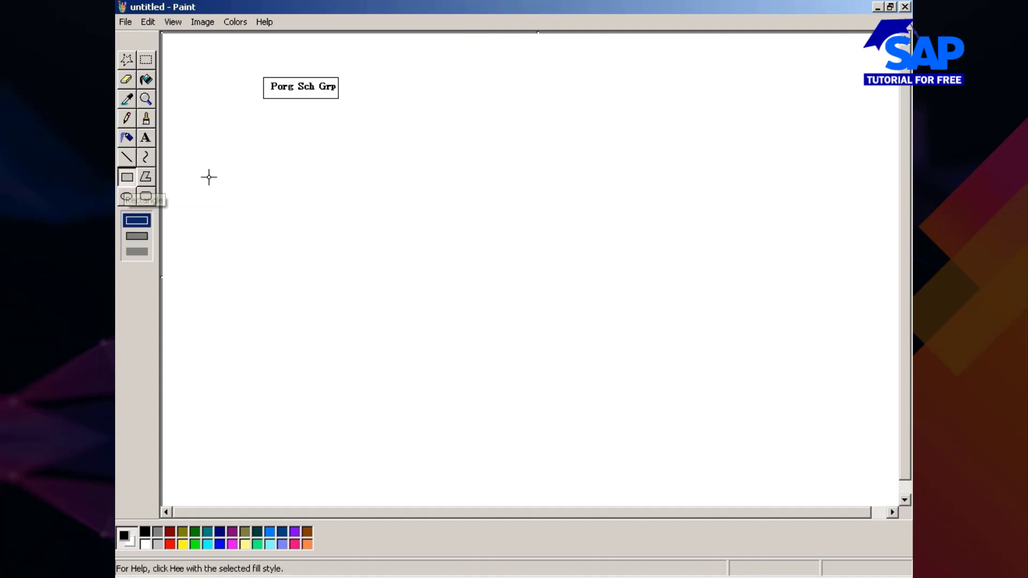
left_click_drag(264, 140, 346, 159)
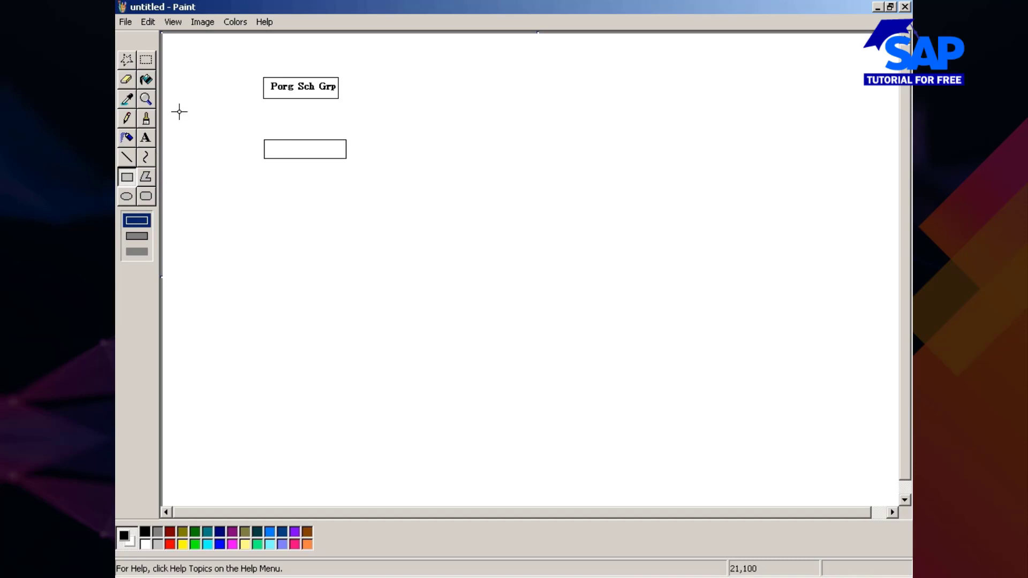
left_click(146, 137)
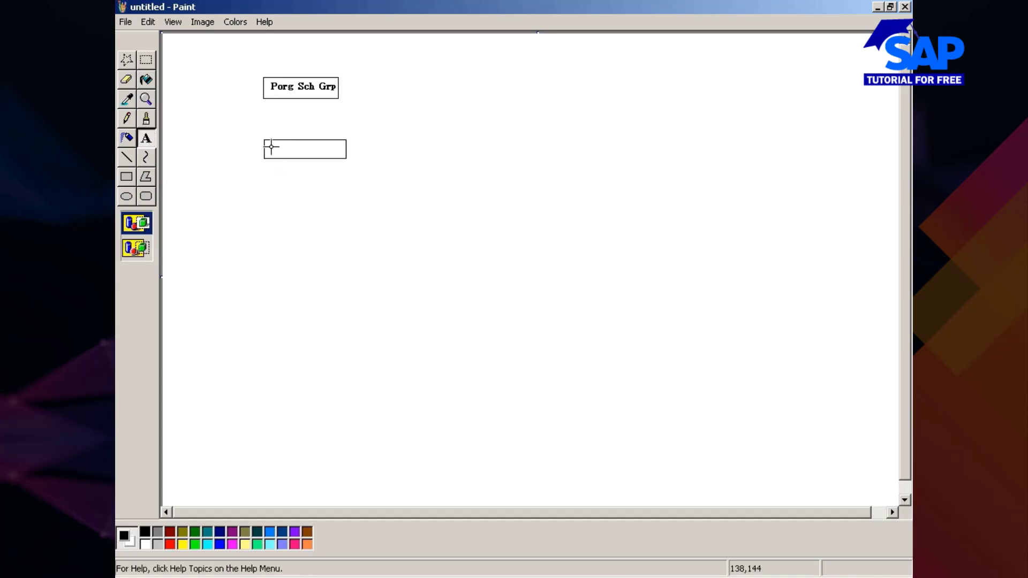
left_click_drag(271, 143, 342, 152)
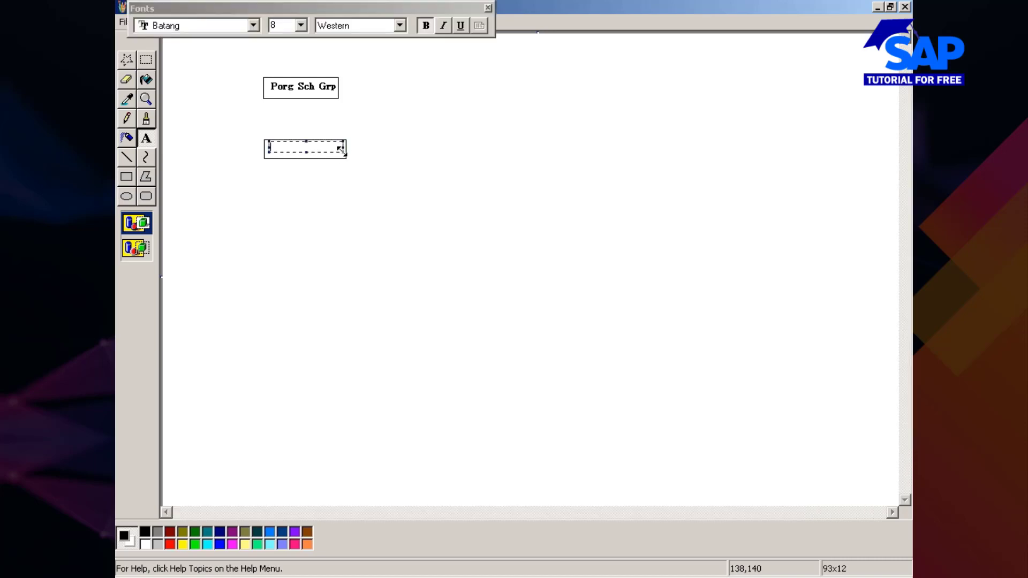
type("Vend Sch Grp")
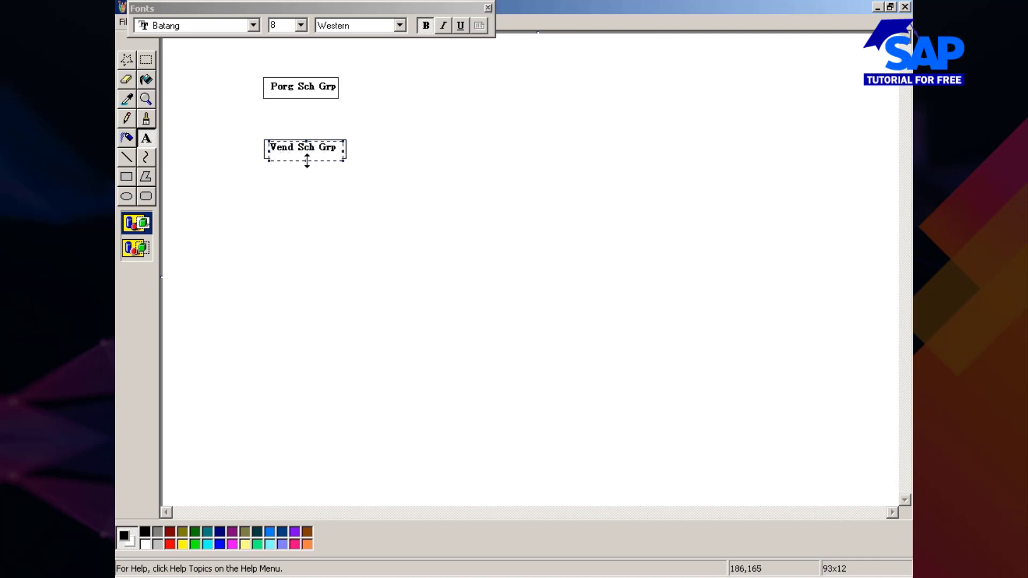
left_click_drag(307, 161, 306, 159)
left_click(294, 179)
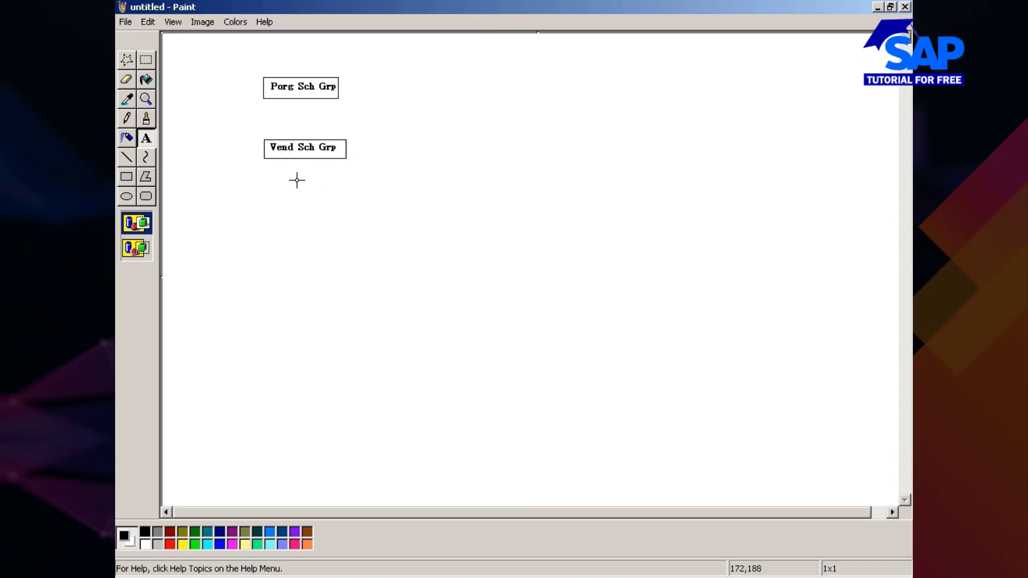
Connect the "Porg Sch Grp" and "Vend Sch Grp" boxes with a bracket of straight lines and extend one horizontal line from it
left_click(134, 161)
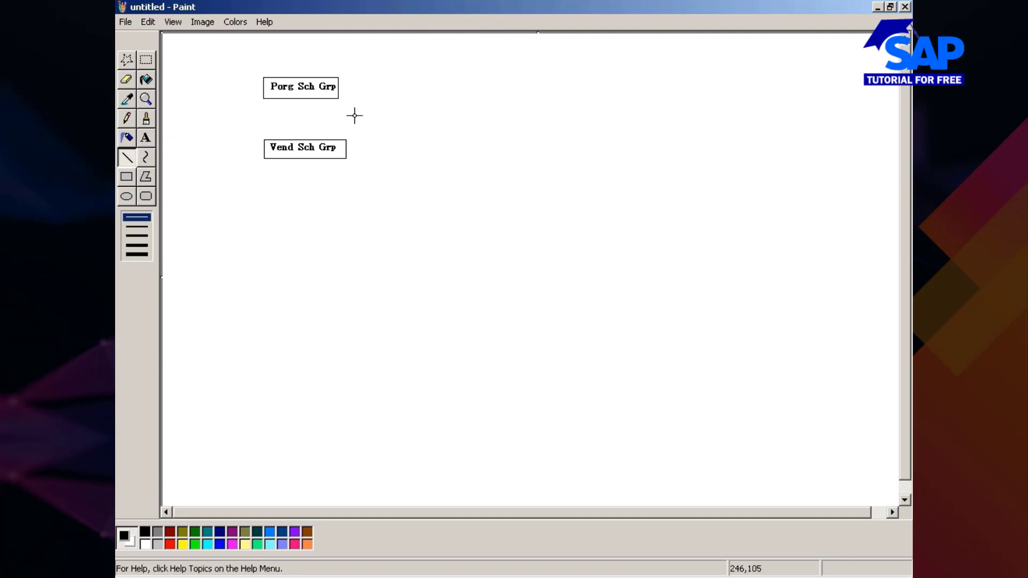
mouse_move(339, 89)
left_mouse_down()
mouse_move(443, 89)
mouse_move(443, 139)
left_mouse_up()
left_click_drag(347, 151, 442, 128)
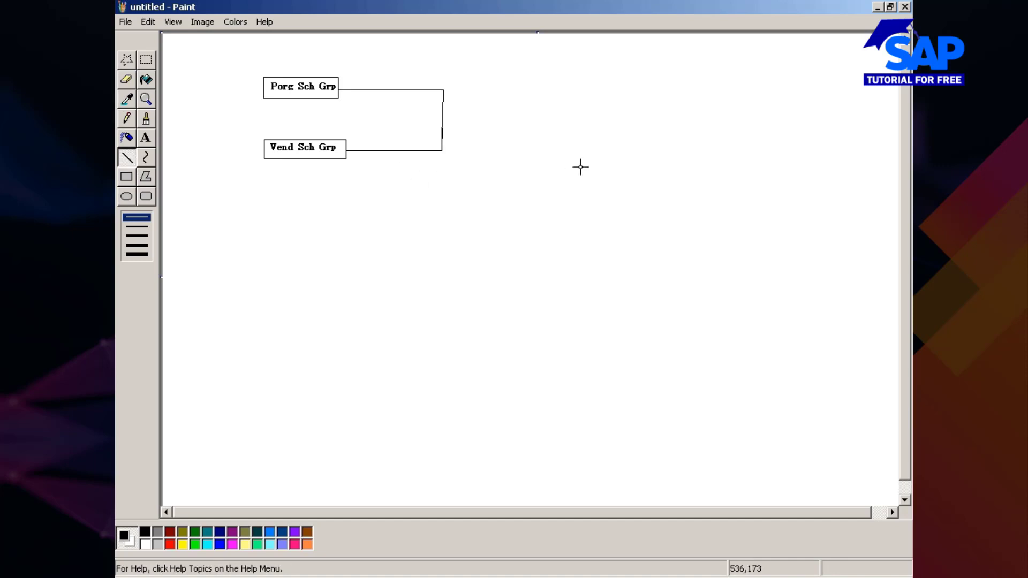
left_click_drag(442, 123, 544, 122)
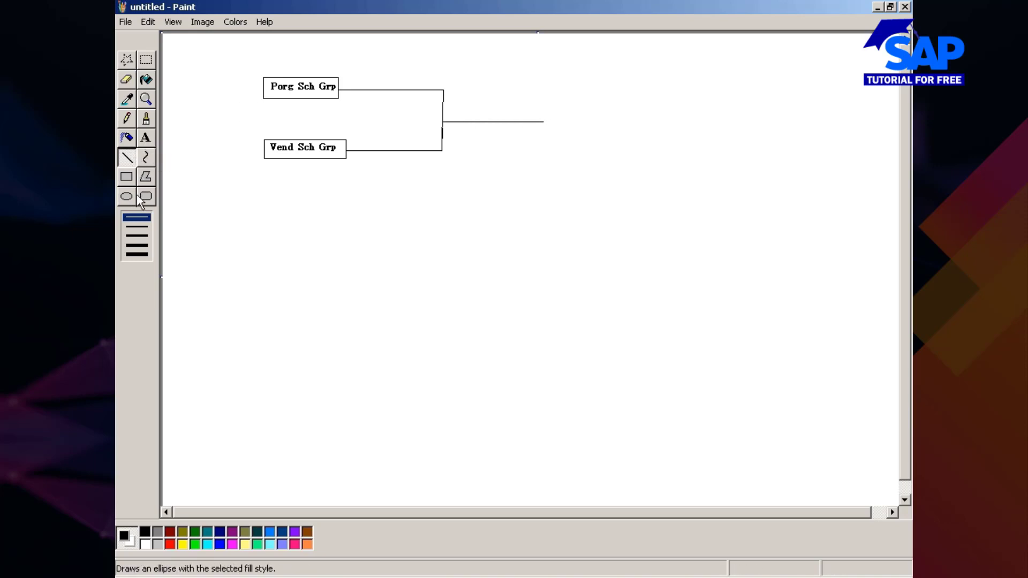
Draw a rectangle at the end of the connector line and enter "Pricing Procedure/" and "Calculation Schema" on two lines inside it
left_click(127, 177)
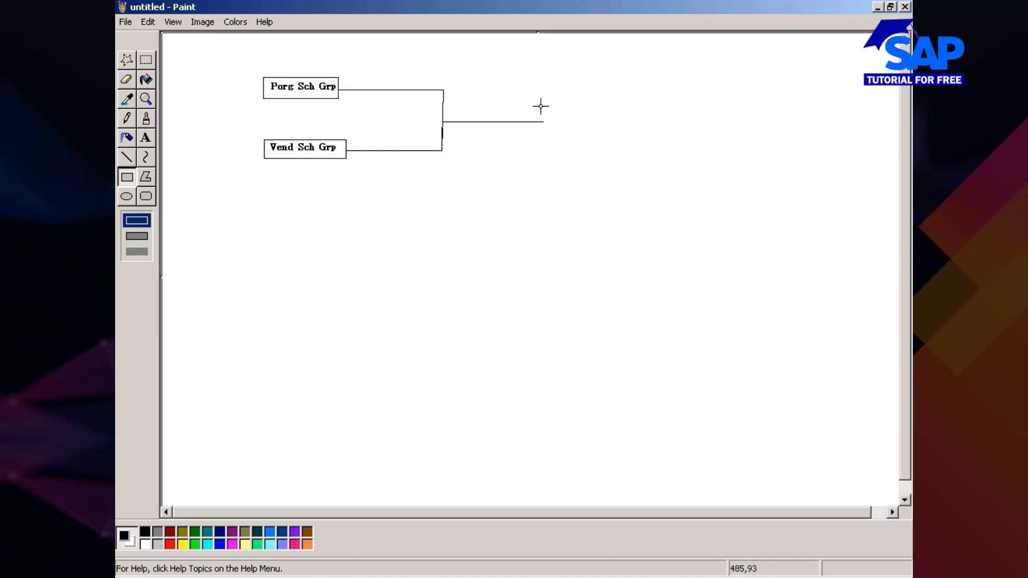
left_click_drag(543, 101, 679, 155)
left_click(146, 138)
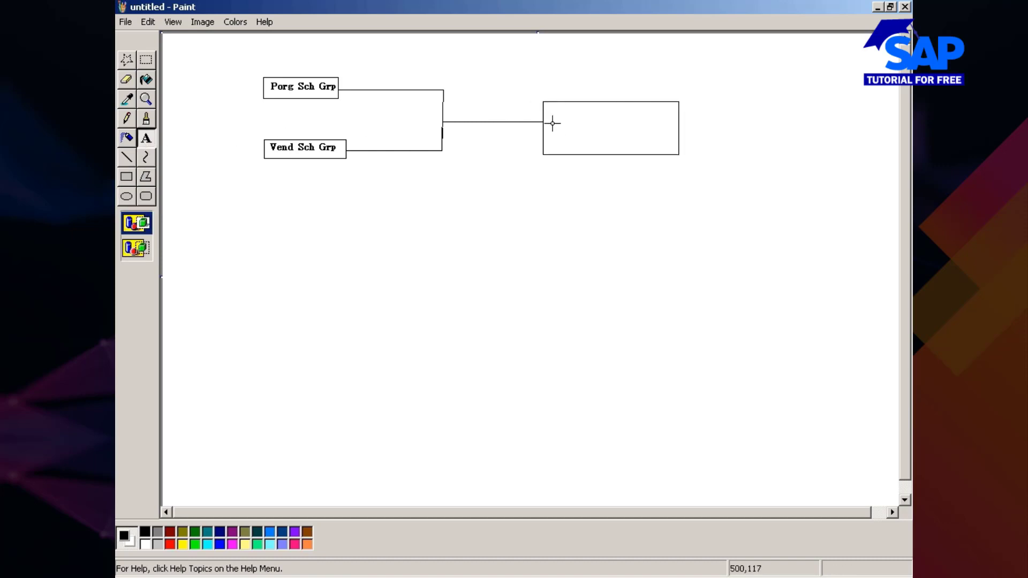
left_click_drag(547, 110, 672, 144)
type("Pricin")
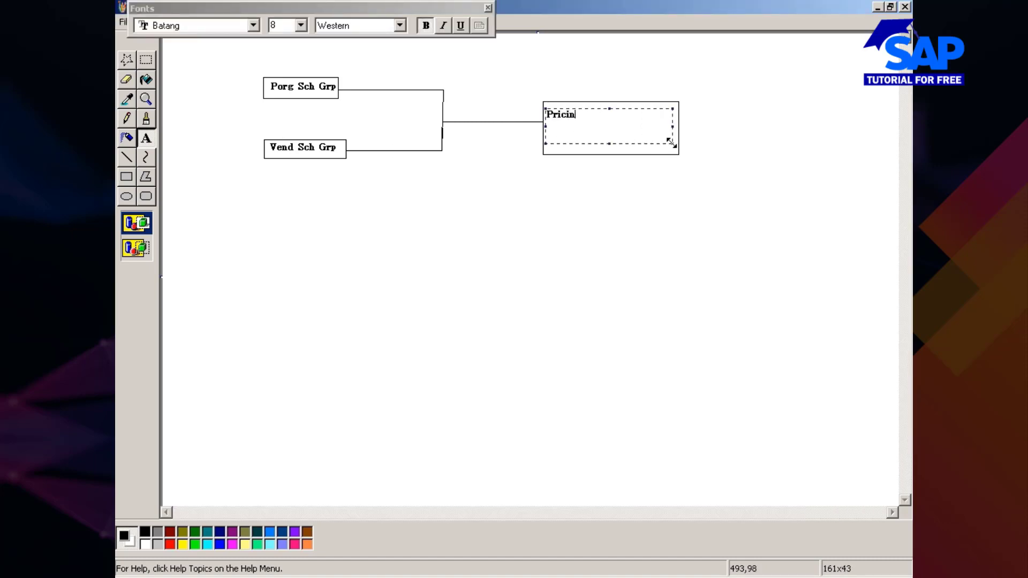
type("g Procedure/")
key("Return")
type("Calu")
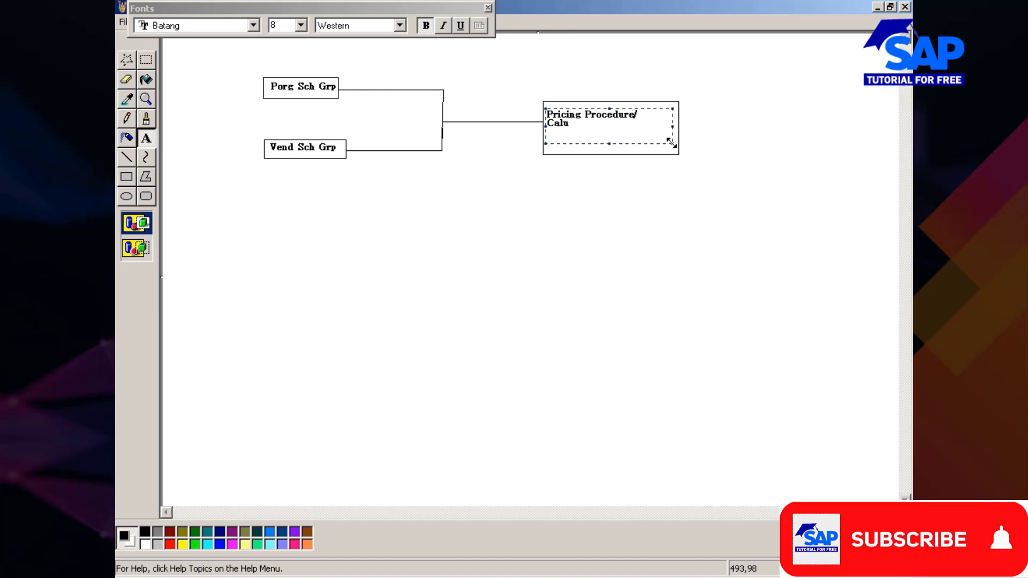
key("BackSpace")
type("culati")
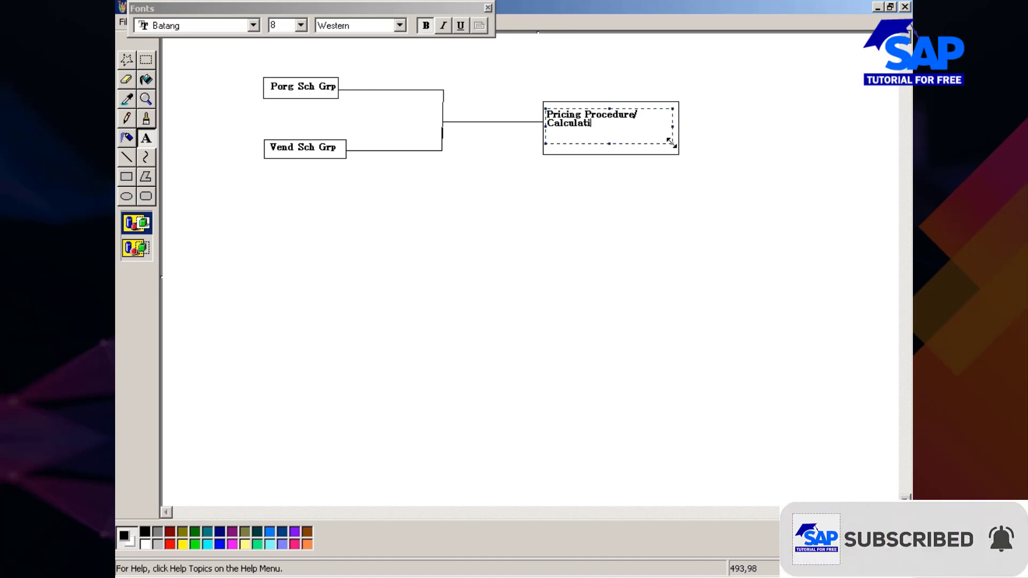
type("on Schema")
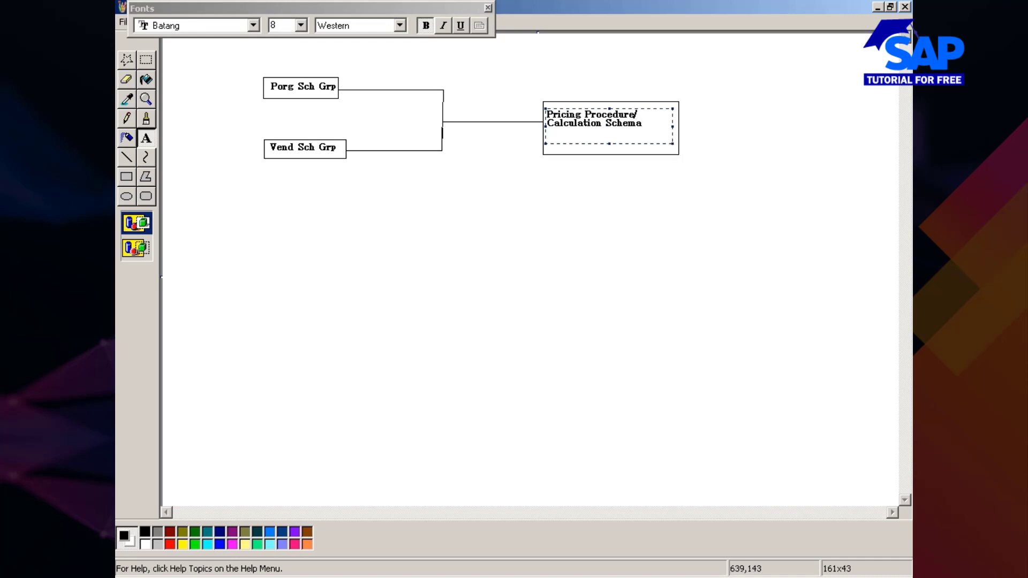
Insert a blank line between "Pricing Procedure/" and "Calculation Schema" and finish the text
key("Return")
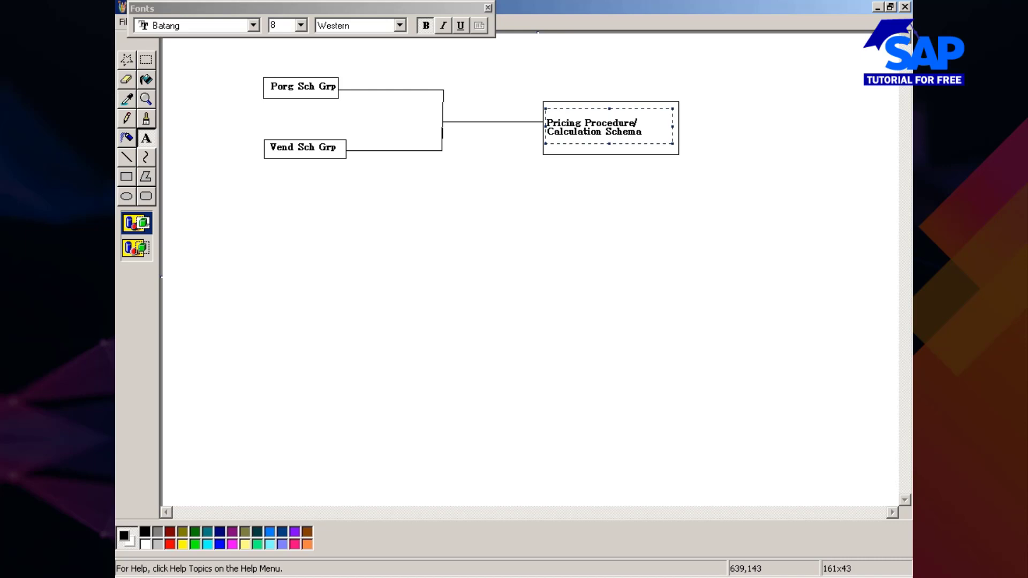
key("Return")
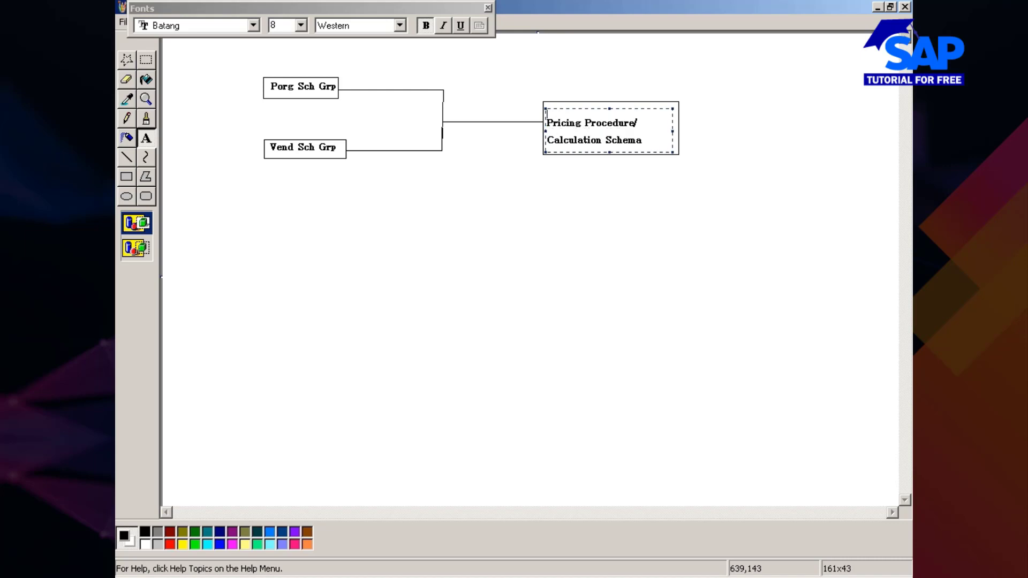
key("BackSpace")
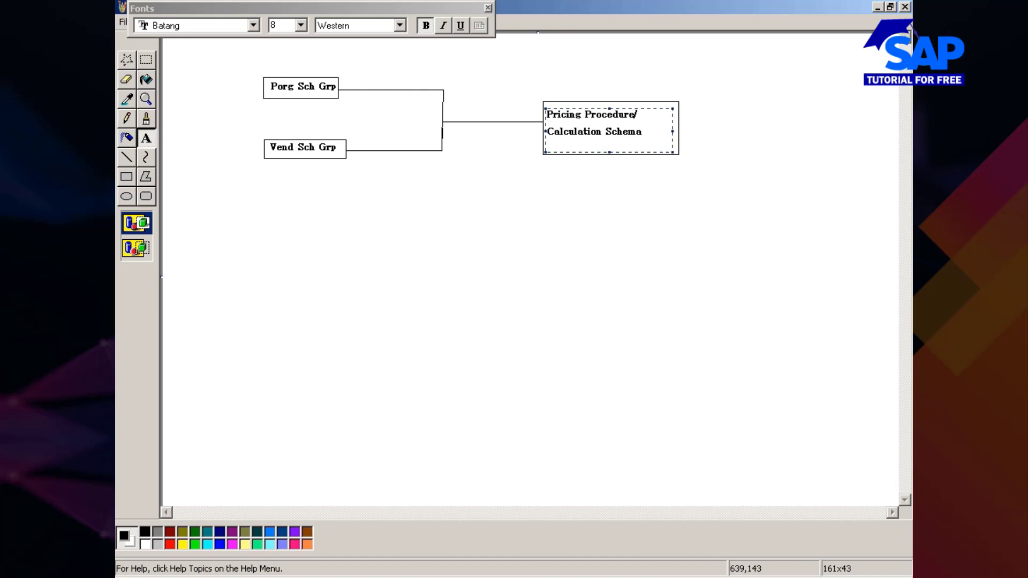
left_click(522, 179)
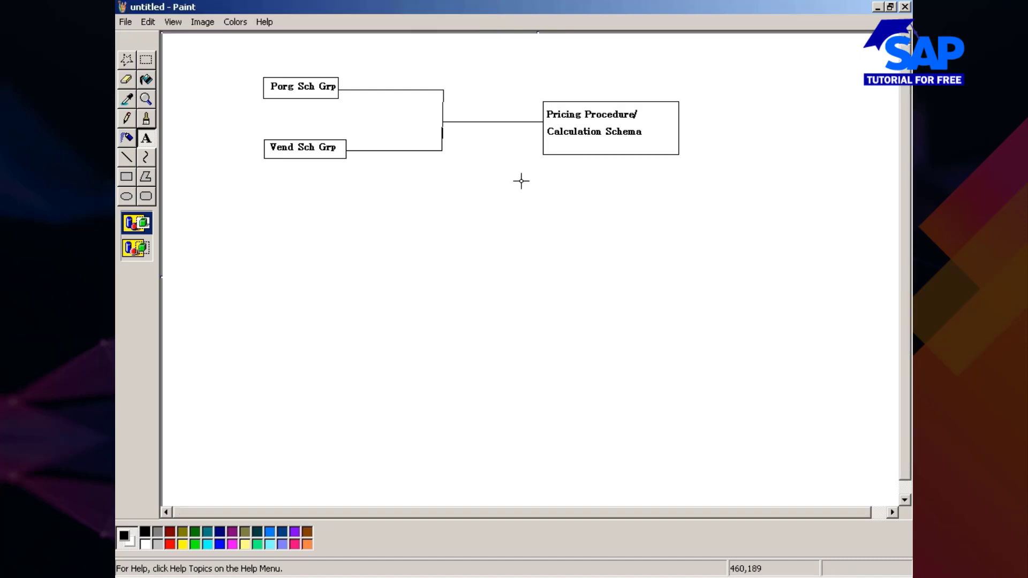
Draw a line out of the Pricing Procedure box to a vertical line with five short horizontal branches
left_click(126, 156)
left_click_drag(679, 126, 726, 126)
left_click_drag(723, 87, 723, 202)
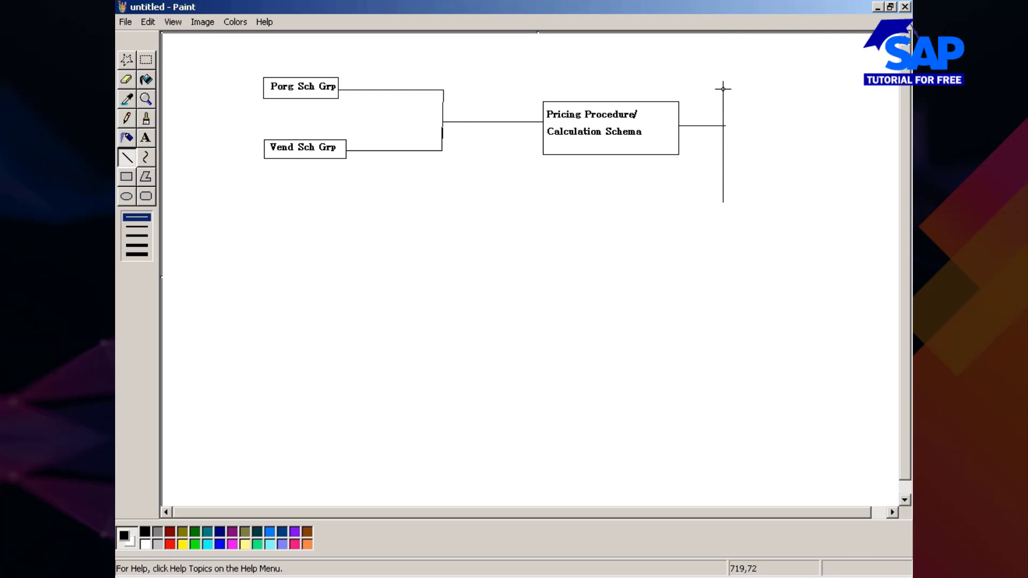
mouse_move(723, 89)
left_mouse_down()
mouse_move(748, 89)
mouse_move(725, 113)
mouse_move(748, 115)
left_mouse_up()
key("alt+Tab")
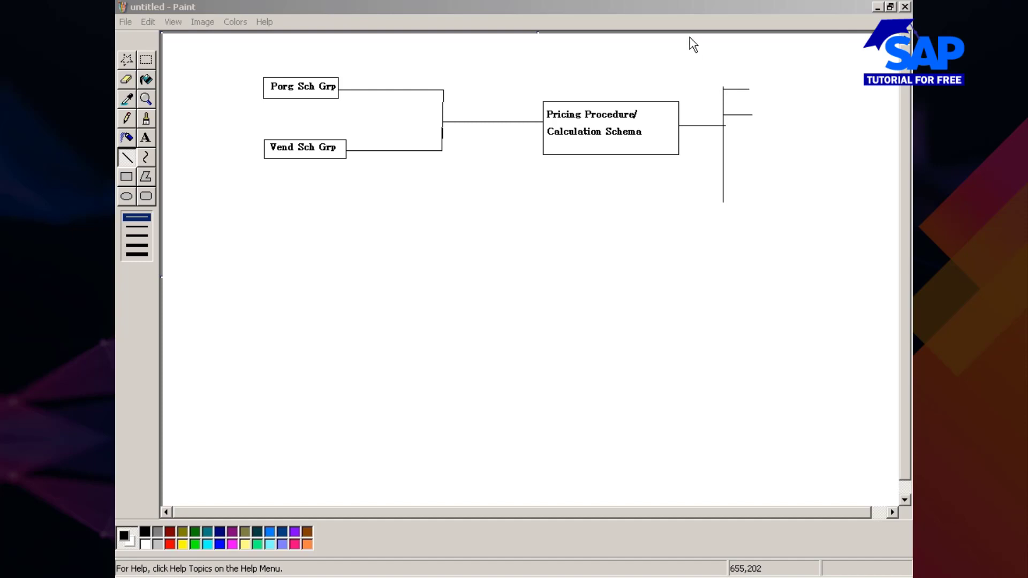
left_click_drag(724, 141, 750, 141)
mouse_move(723, 173)
left_mouse_down()
mouse_move(752, 173)
mouse_move(723, 202)
mouse_move(751, 202)
left_mouse_up()
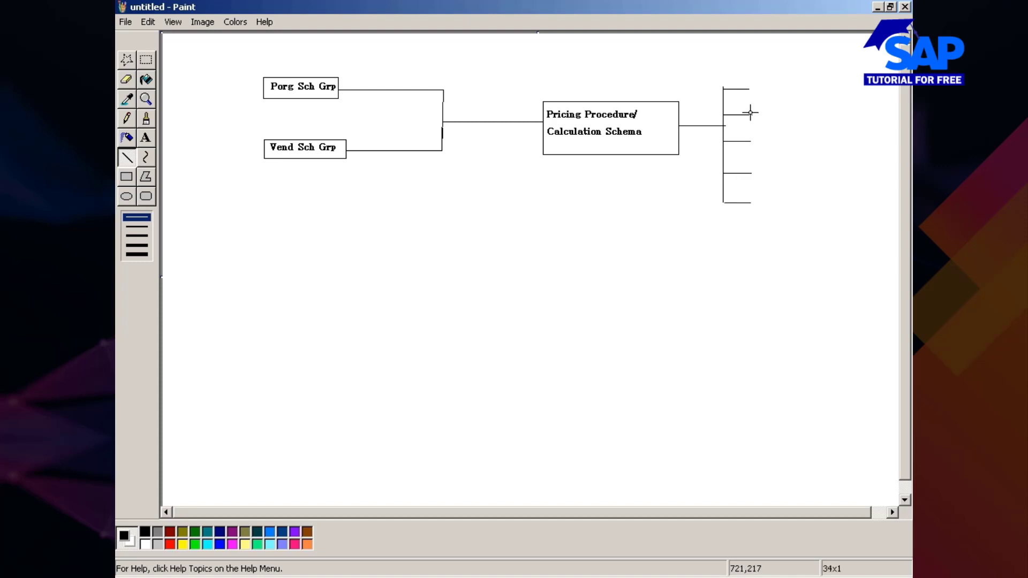
Label the first branch "Cond Type1", copying the "Cond Type" text for reuse and widening the text frame to fit
left_click(145, 138)
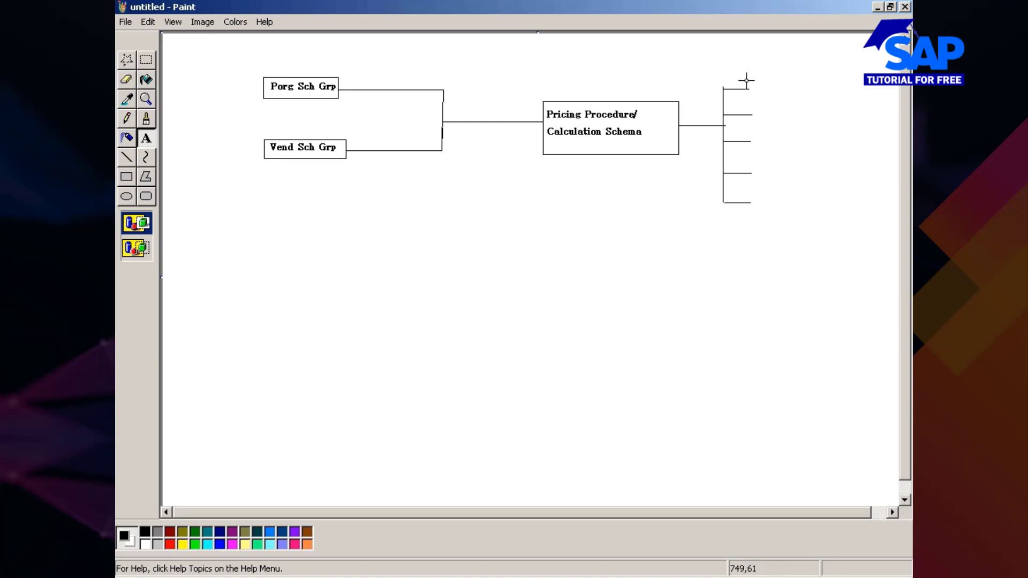
left_click_drag(748, 75, 802, 95)
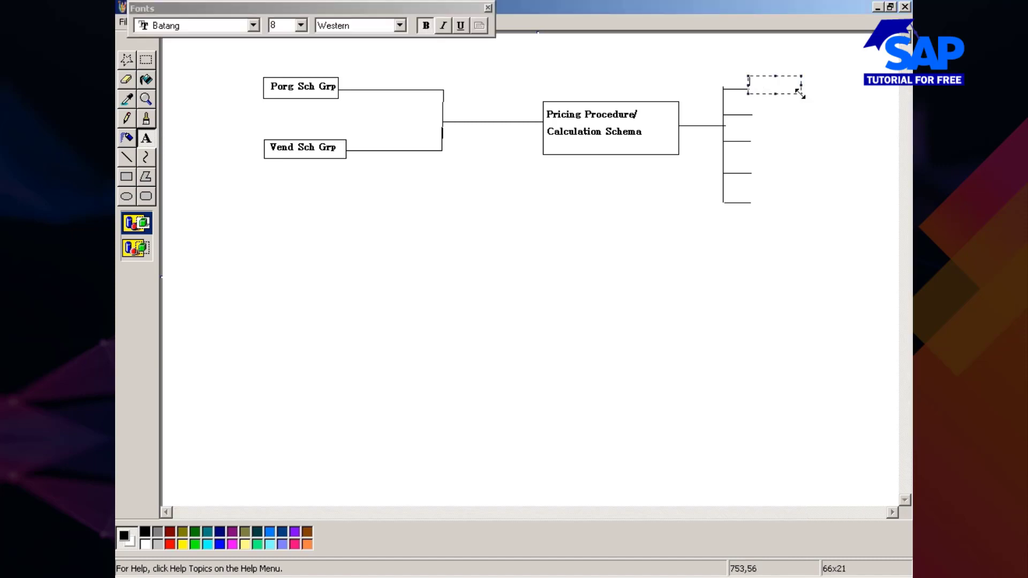
type("Cond Type")
key("ctrl+shift+Left")
key("ctrl+shift+Left")
key("ctrl+c")
left_click_drag(802, 94, 804, 101)
left_click_drag(801, 89, 814, 90)
type("1")
left_click(779, 110)
Label the second and third branches "Cond Type2" and "Cond Type3" using the copied text
left_click_drag(752, 109, 819, 120)
key("ctrl+v")
type("2")
key("Return")
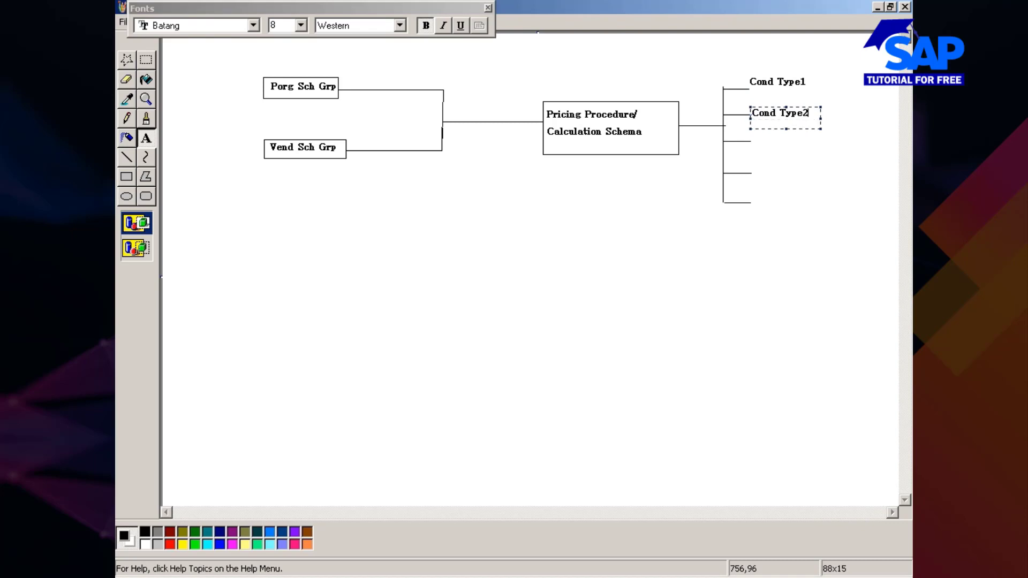
left_click_drag(753, 136, 827, 150)
key("ctrl+v")
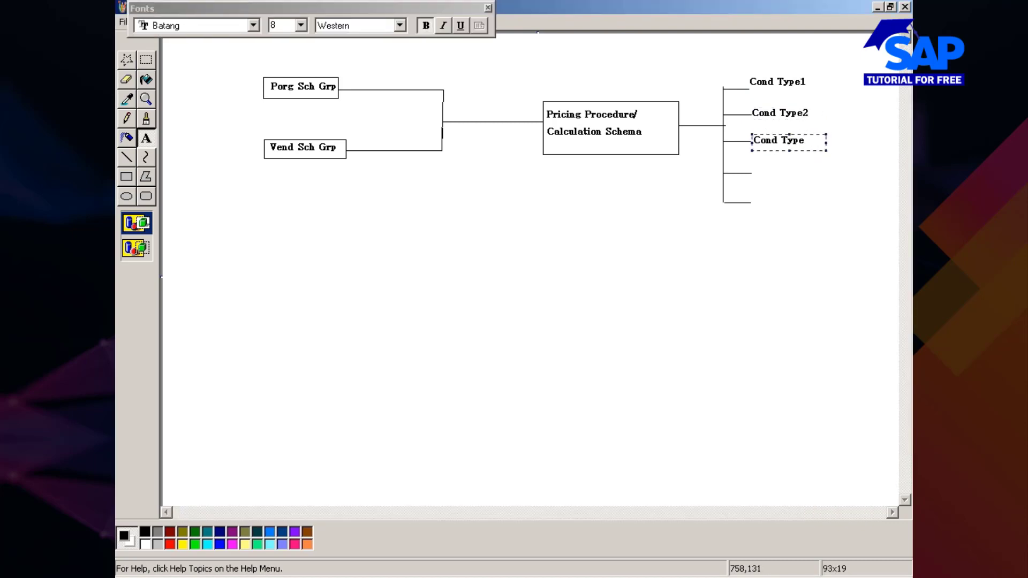
type("3")
Label the fourth and fifth branches "Cond Type4" and "Cond Type5" using the copied text
left_click_drag(754, 167, 826, 182)
key("ctrl+v")
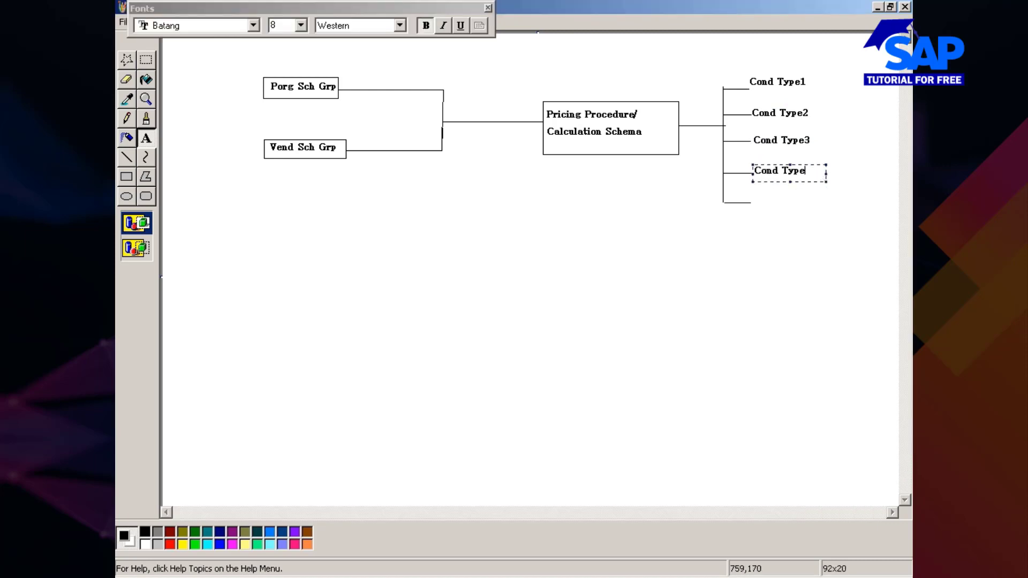
type("4")
left_click_drag(750, 196, 829, 207)
key("ctrl+v")
type("5")
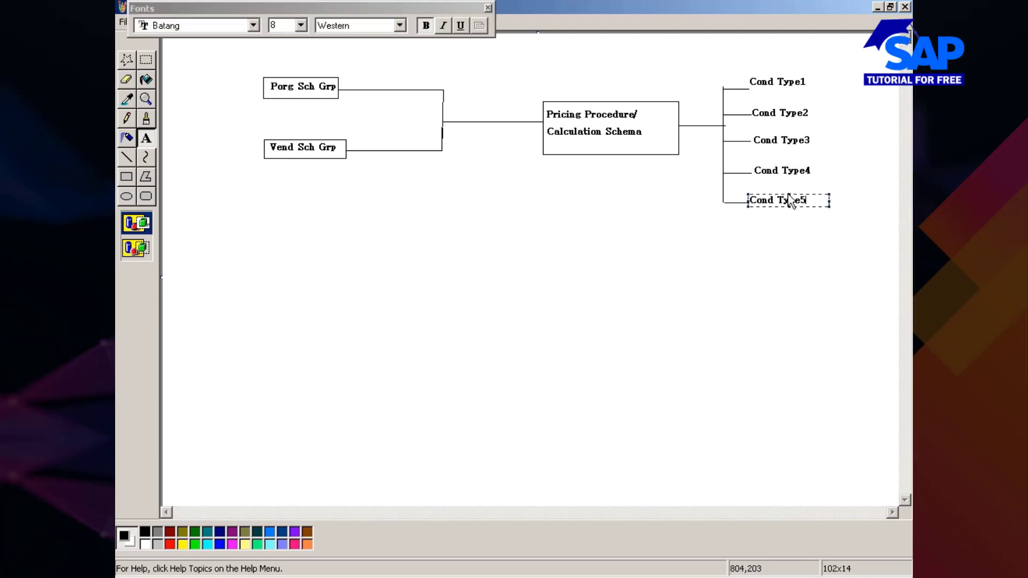
left_click(778, 236)
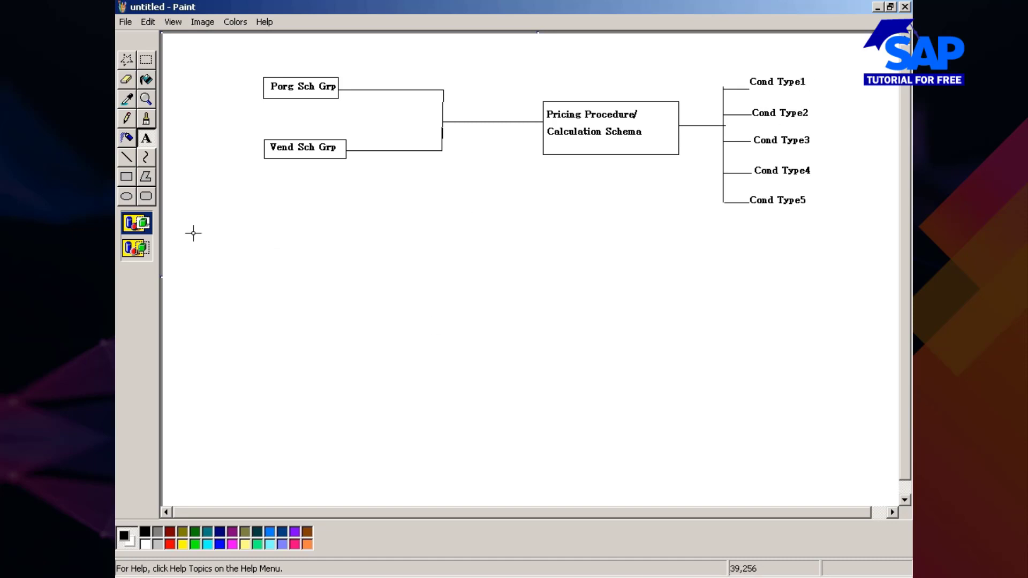
Add a separate "Cond Type" label below the main diagram and draw a short horizontal line from its end
left_click_drag(441, 221, 520, 242)
type("Cond Type")
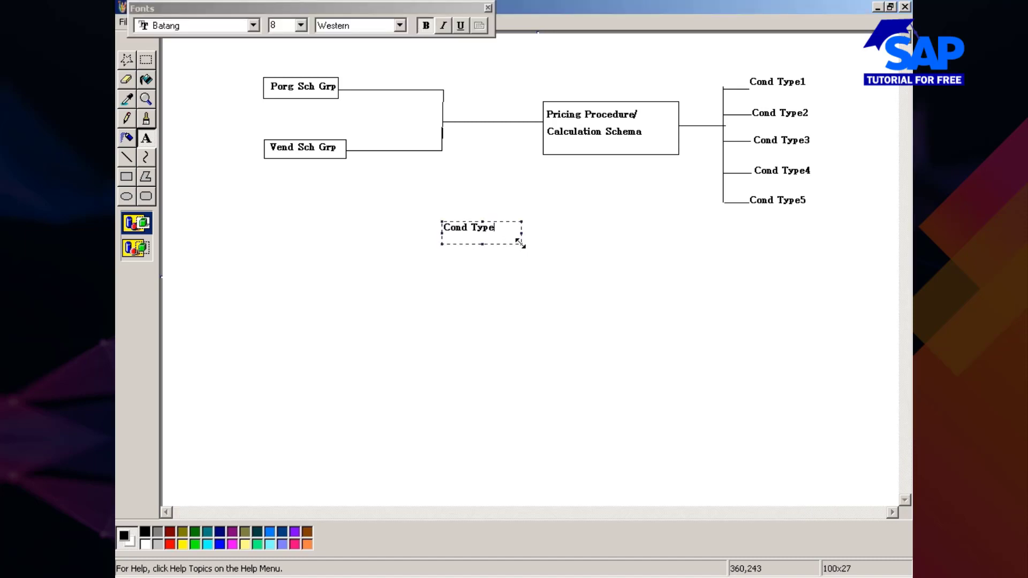
left_click(475, 281)
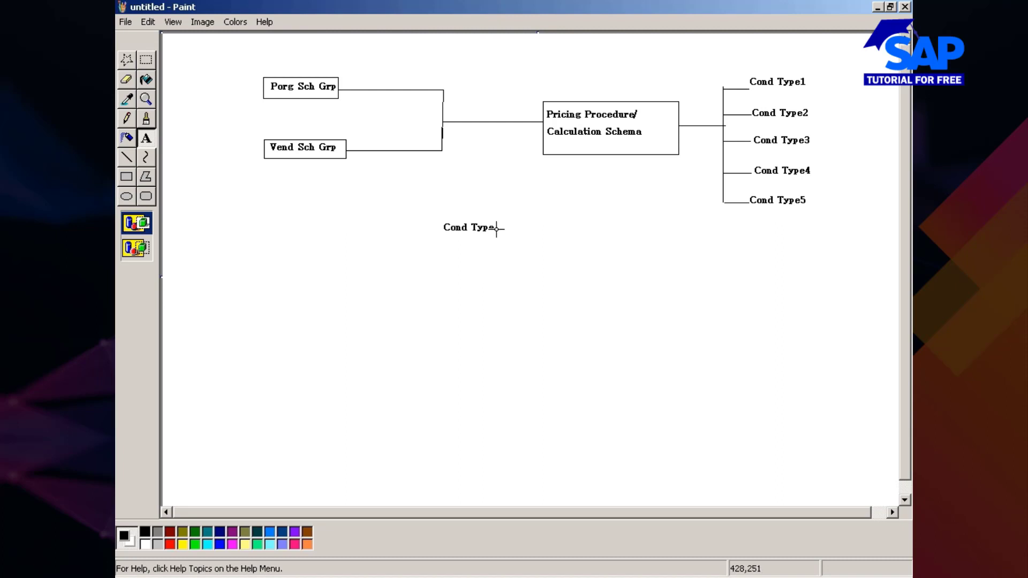
left_click(127, 157)
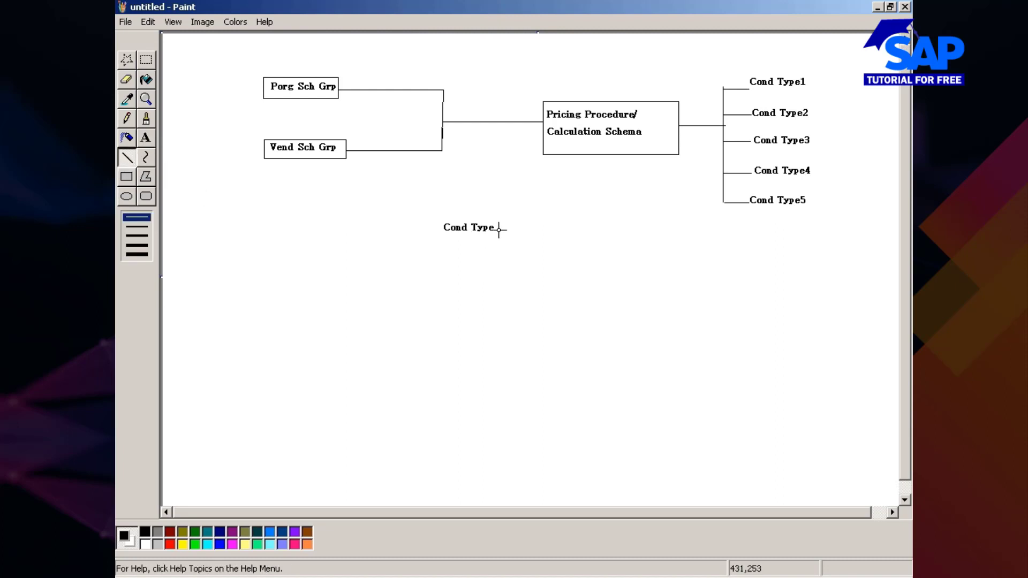
left_click_drag(500, 229, 545, 236)
key("ctrl+z")
Add the text "Aceess" with "SK" beneath it at the end of the short line after "Cond Type"
left_click(146, 139)
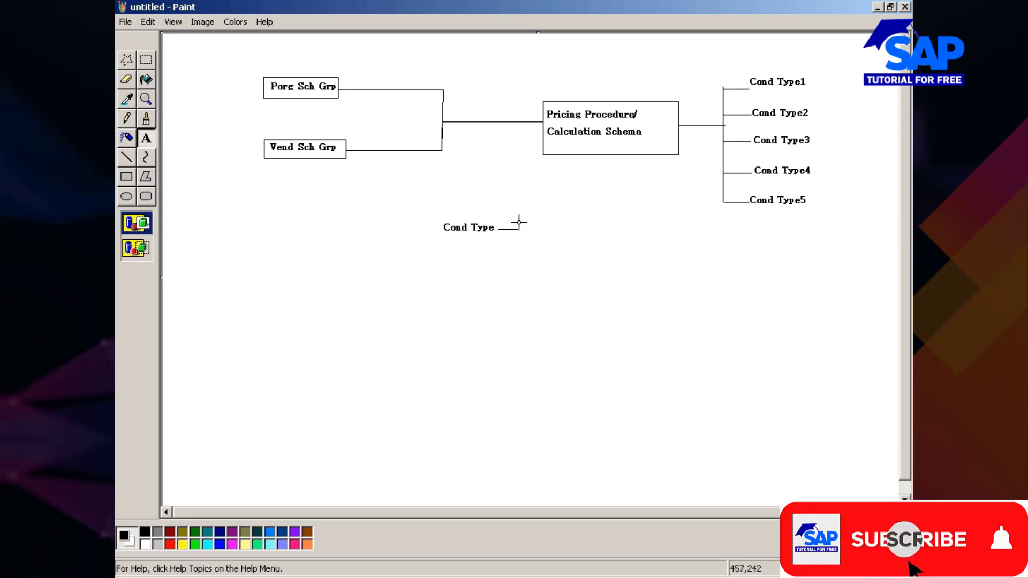
left_click_drag(518, 219, 556, 239)
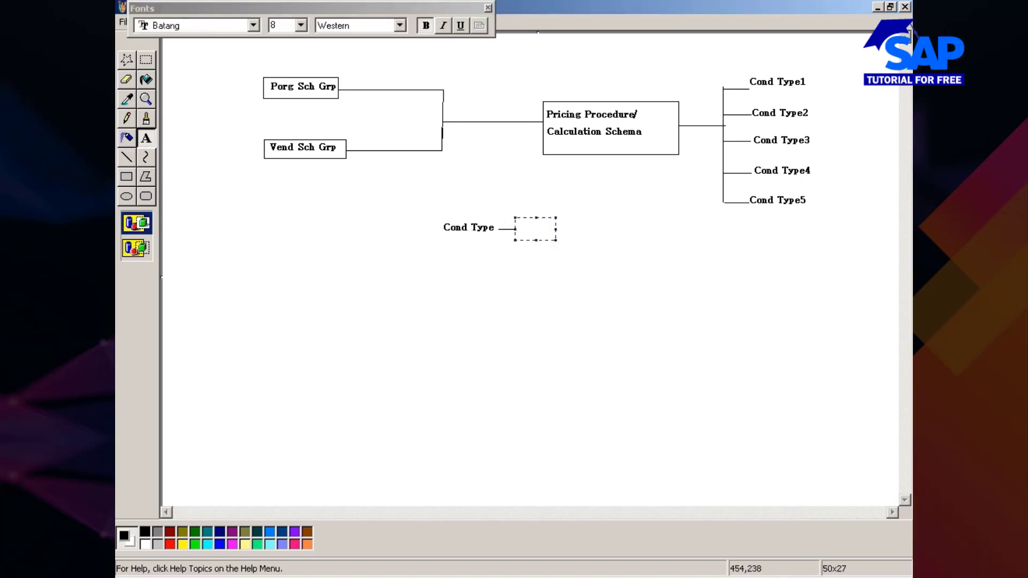
type("ASK")
key("Return")
key("BackSpace")
type("ceess")
left_click(458, 288)
Draw a line from the "Aceess SK" text to a short vertical line with four horizontal branches
left_click(127, 161)
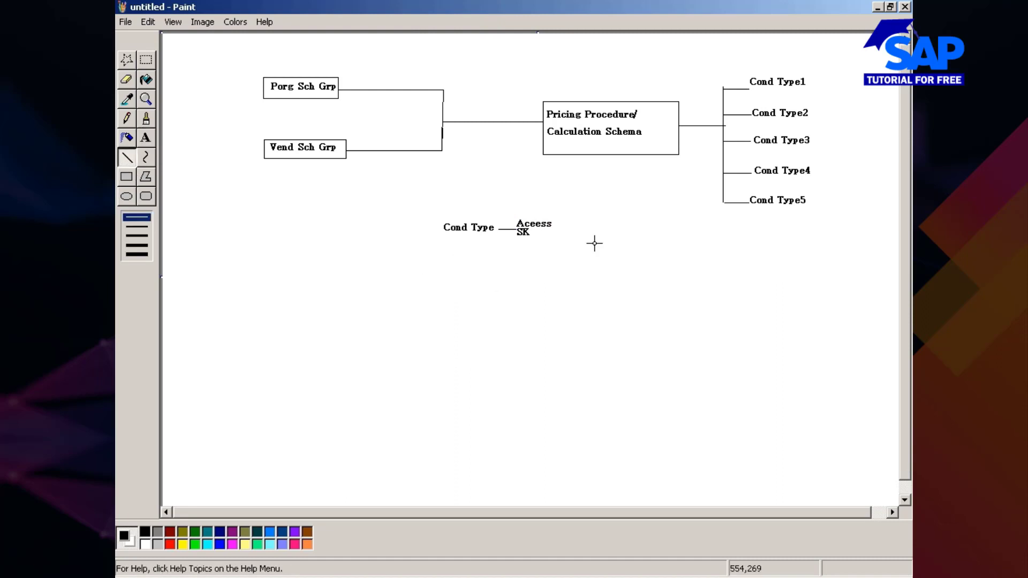
left_click_drag(555, 229, 600, 229)
left_click_drag(600, 206, 600, 258)
left_click_drag(600, 207, 618, 208)
left_click_drag(603, 247, 625, 259)
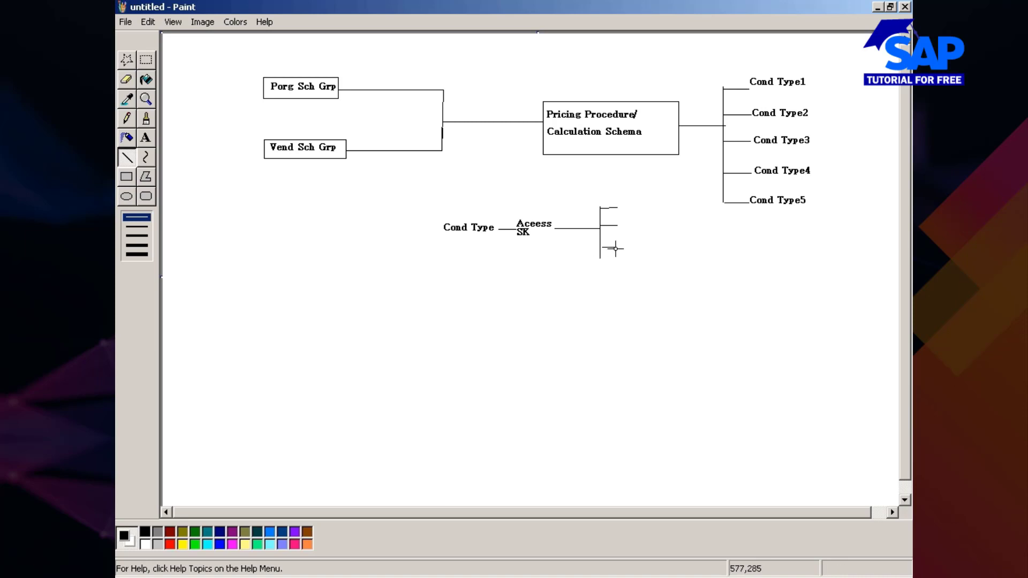
Label the first branch after "Aceess SK" as "Cond Table1", copying the "Cond Table" text for reuse
left_click(147, 139)
left_click_drag(615, 202, 689, 209)
type("Con")
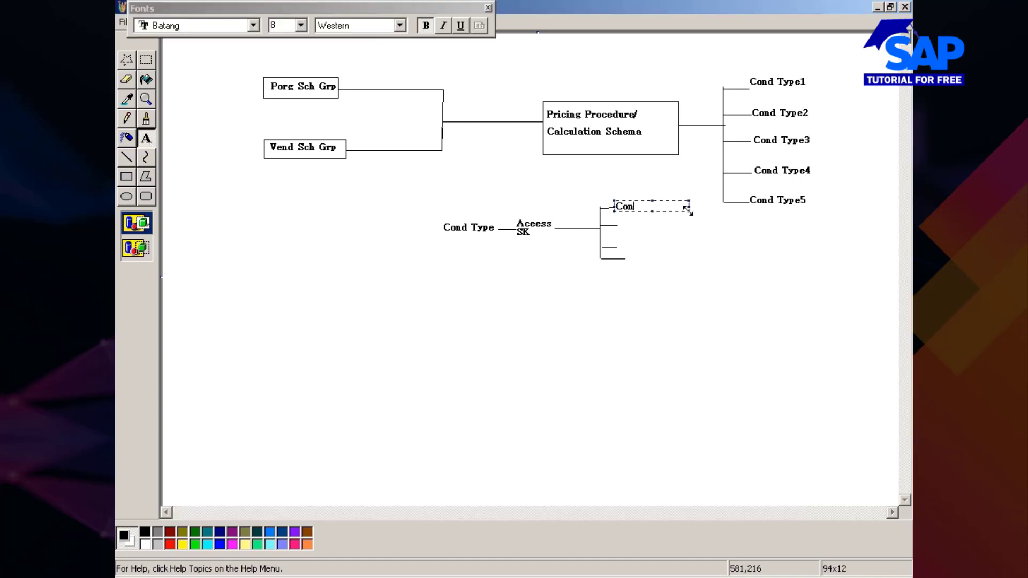
type("d Table")
key("ctrl+shift+Left")
key("ctrl+shift+Left")
key("ctrl+c")
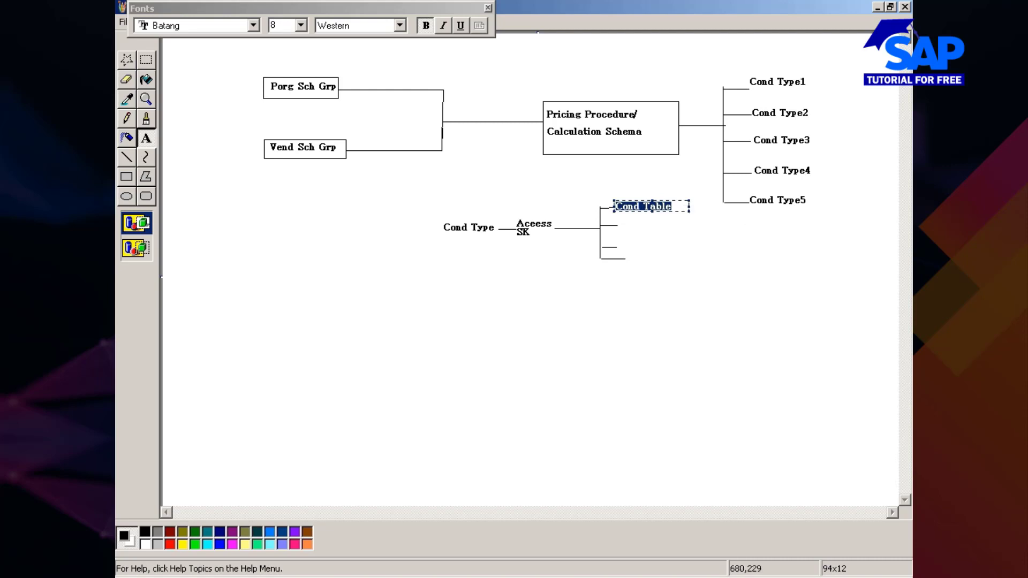
key("End")
type("1")
left_click(635, 234)
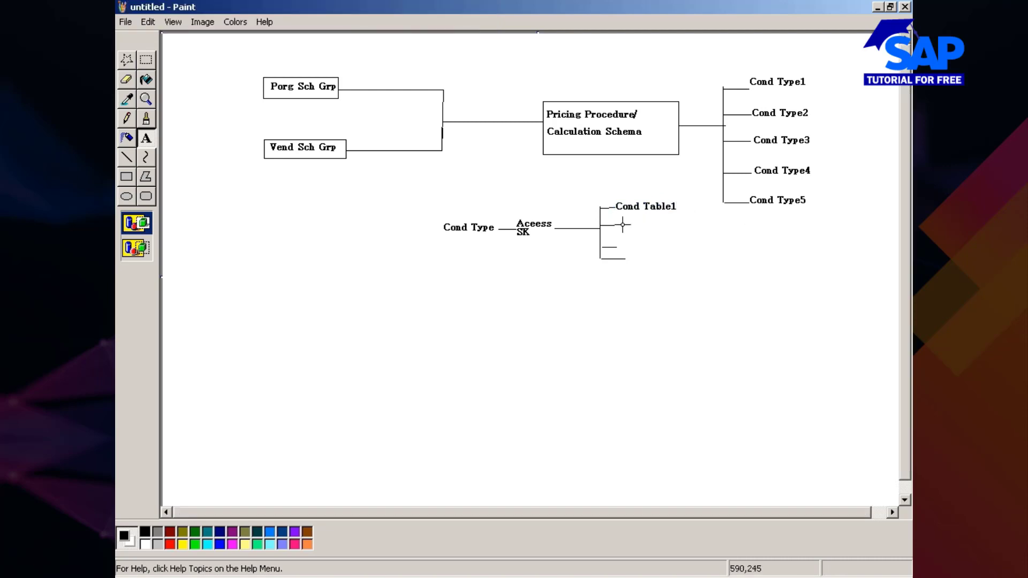
Label the second and third branches "Cond Table2" and "Cond Table3" using the copied text
left_click_drag(618, 221, 684, 224)
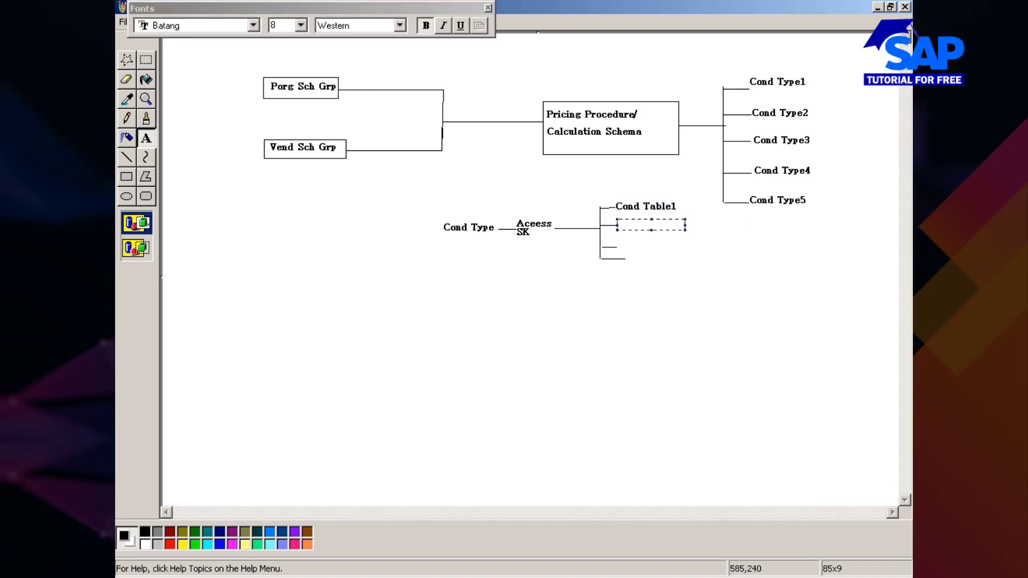
key("ctrl+v")
type("2")
left_click(624, 255)
left_click_drag(617, 239, 682, 248)
key("ctrl+v")
type("3")
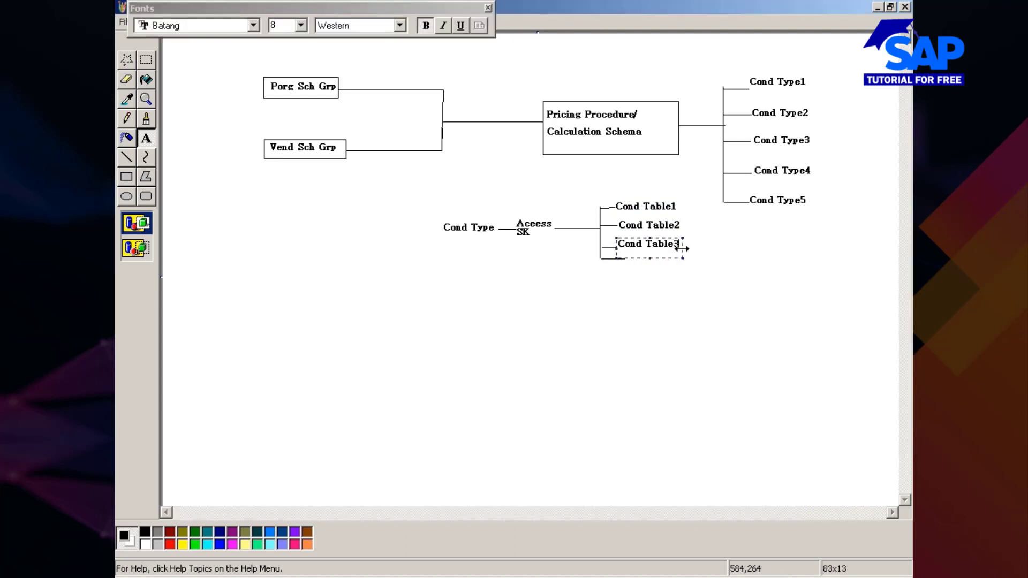
Label the fourth branch after "Aceess SK" as "Cond Table4" using the copied text
left_click(615, 253)
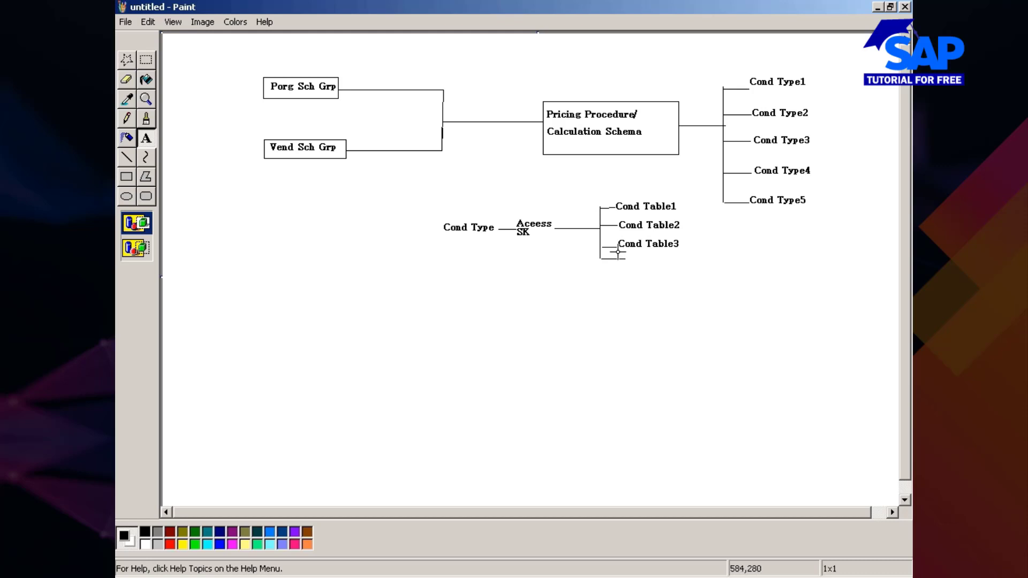
left_click_drag(617, 251, 683, 263)
key("ctrl+v")
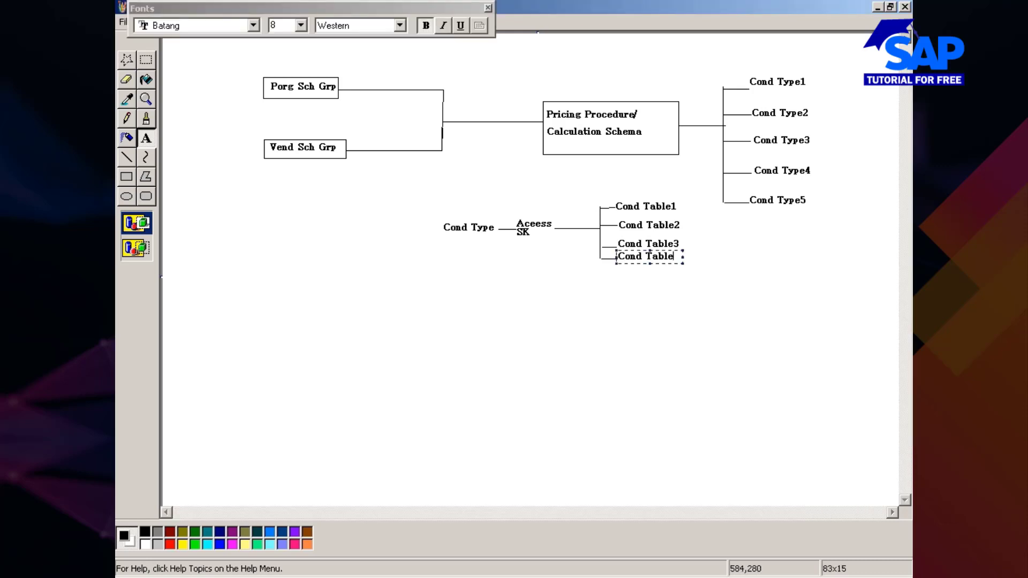
type("4")
left_click(644, 315)
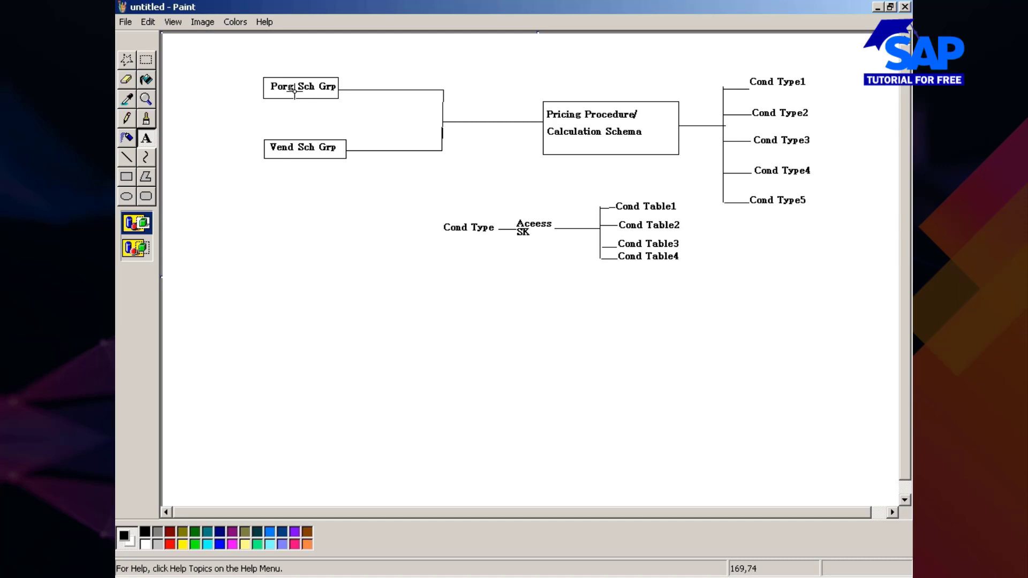
Switch to the SAP Display IMG window and expand Batch Search Procedure Definition under Batch Determination and Batch Check
key("alt+Tab")
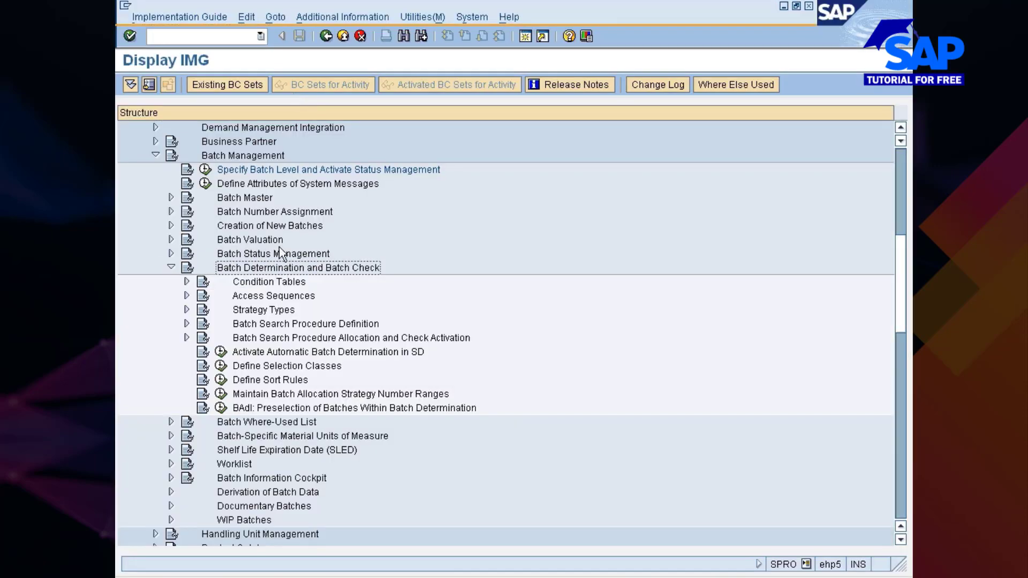
scroll(265, 274, "down", 2)
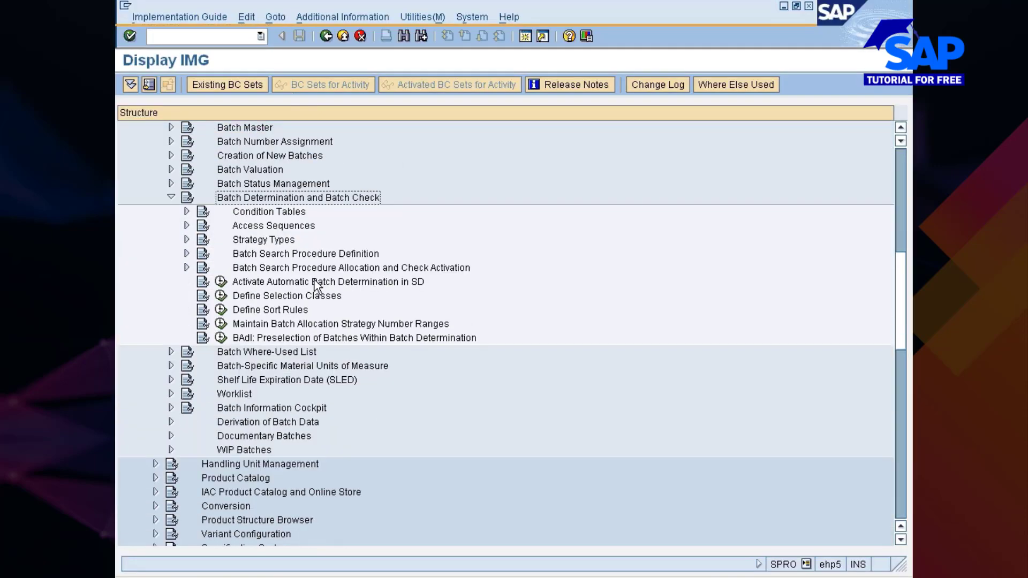
left_click(270, 255)
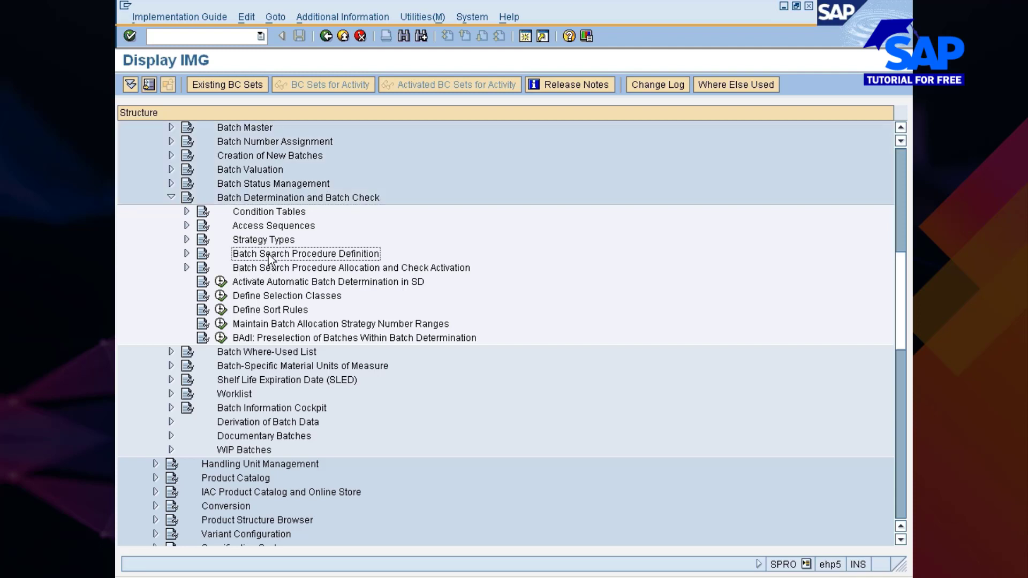
double_click(270, 256)
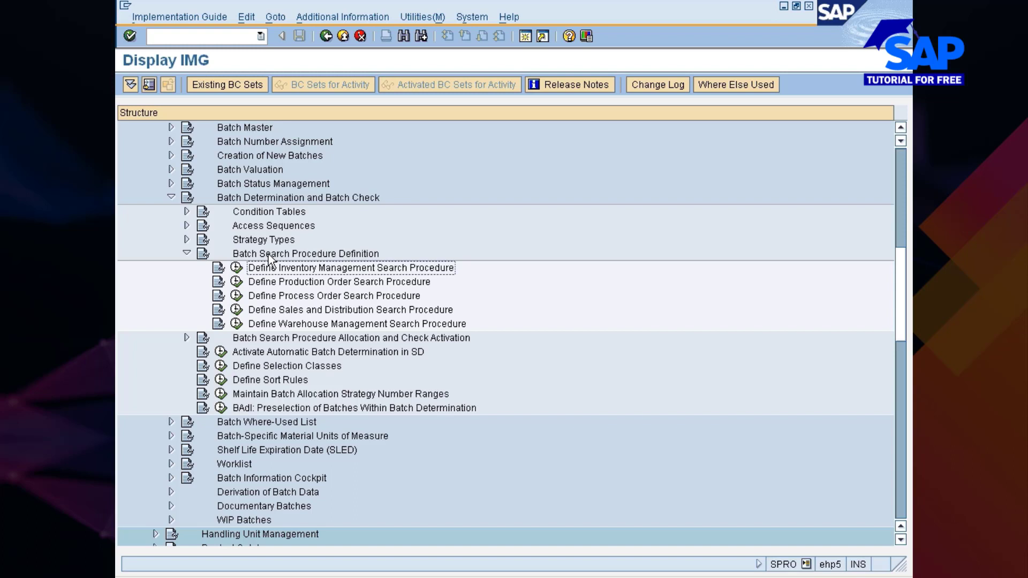
Look through the search procedure activities for inventory management, production order, process order, sales and distribution, and warehouse management
key("Down")
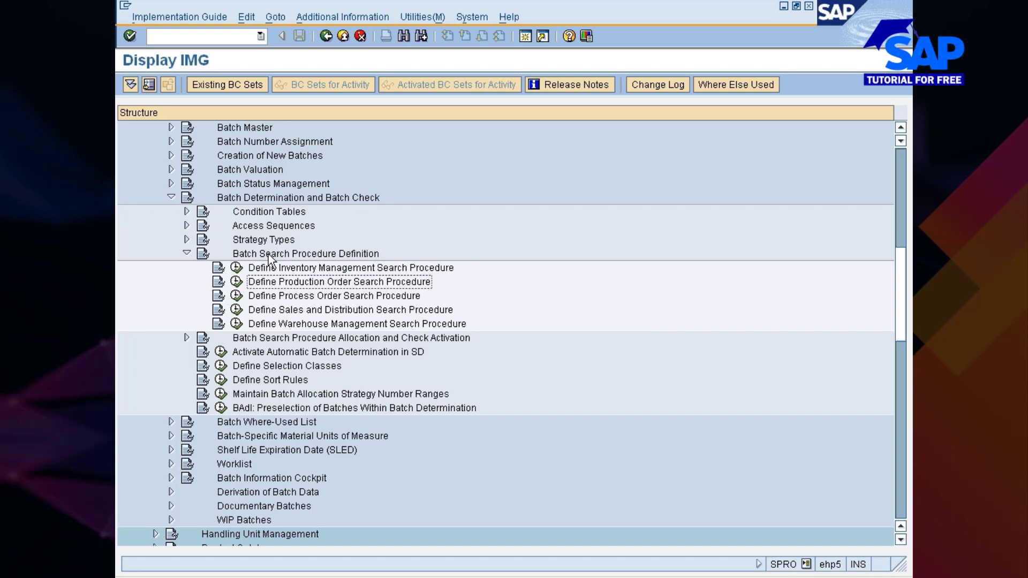
key("Down")
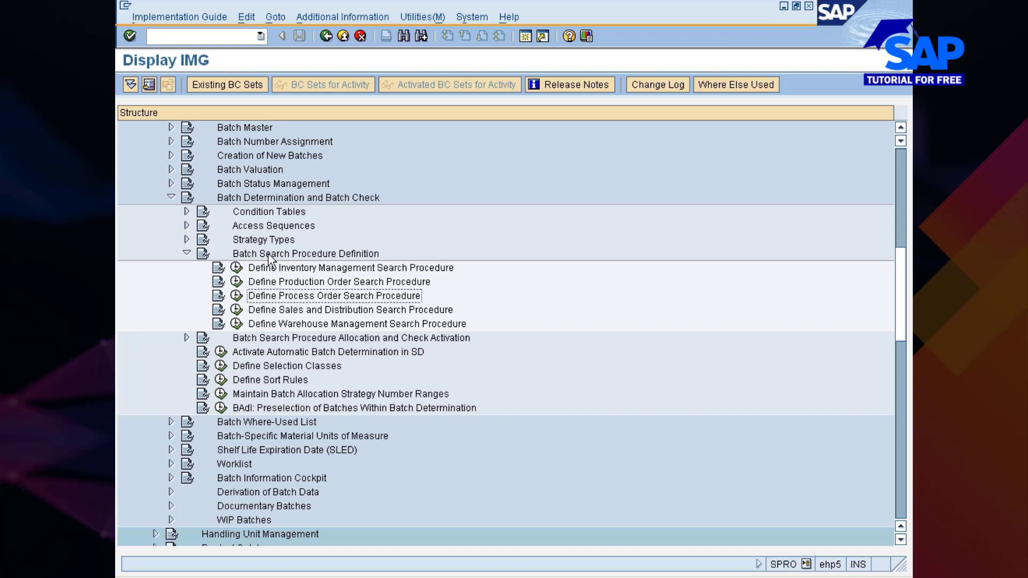
key("Down")
key("Down")
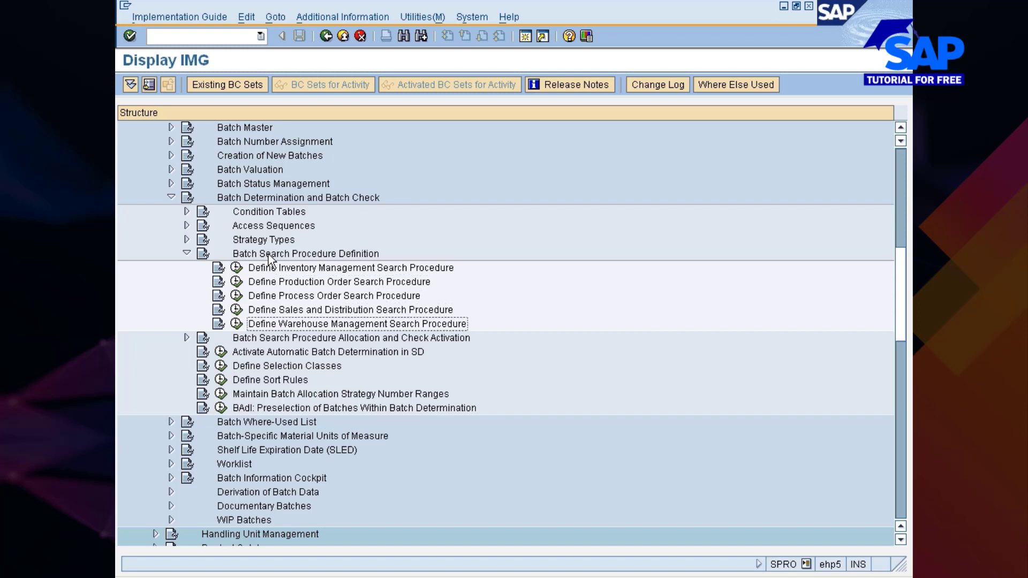
key("Up")
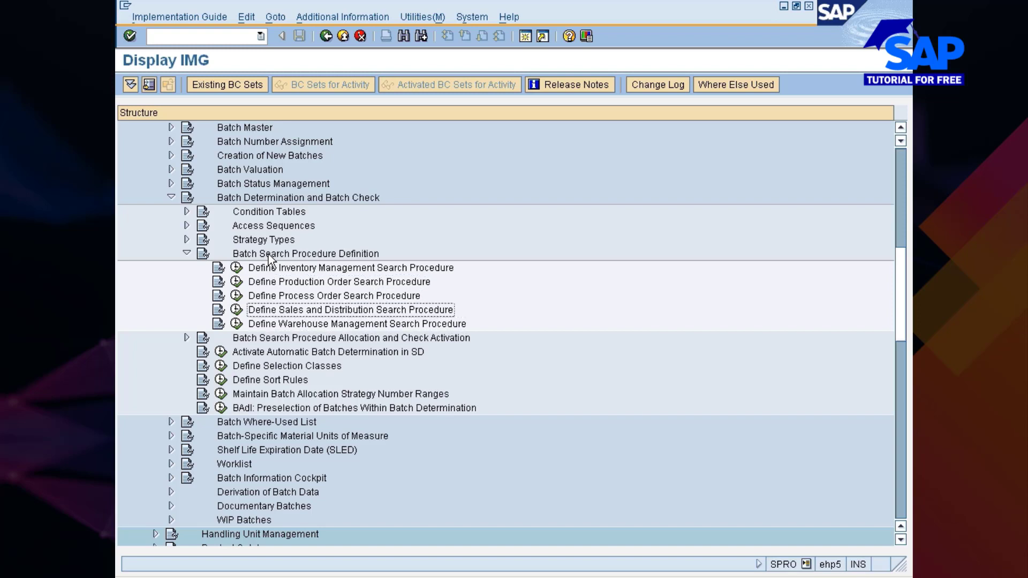
key("Up")
key("Down")
key("Down")
key("Down")
key("Up")
key("Up")
key("Up")
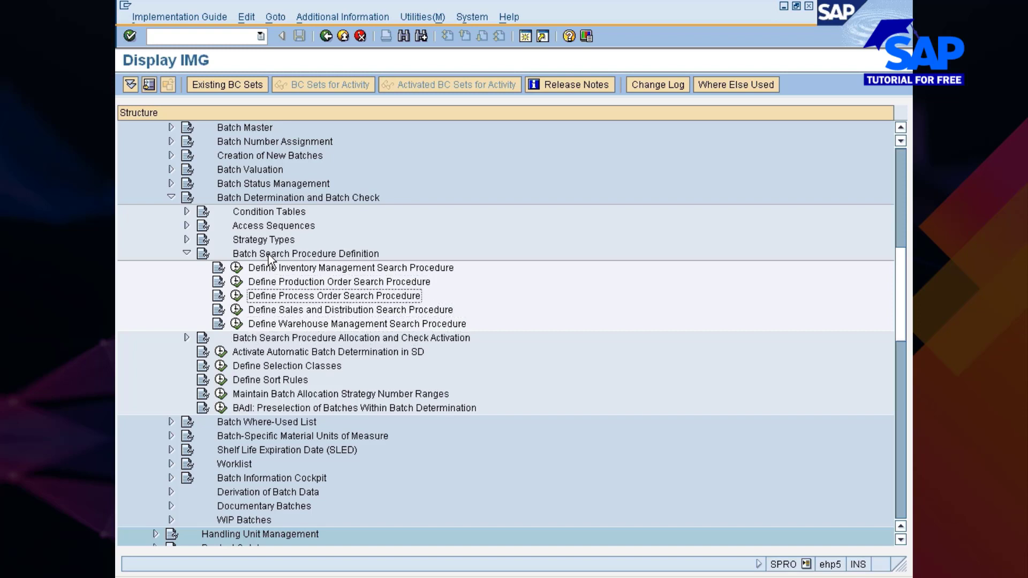
key("Up")
key("Down")
key("Down")
key("Down")
key("Up")
key("Up")
key("Down")
key("Up")
key("Up")
key("Up")
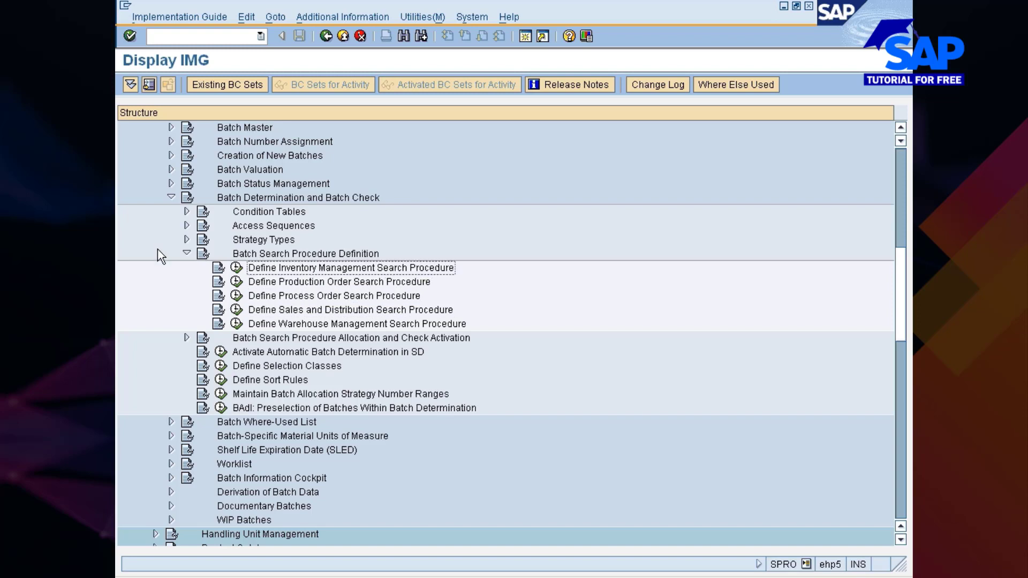
Open Define Inventory Management Search Procedure and start a copy of procedure Z00001 under the name ZNISSN
left_click(235, 268)
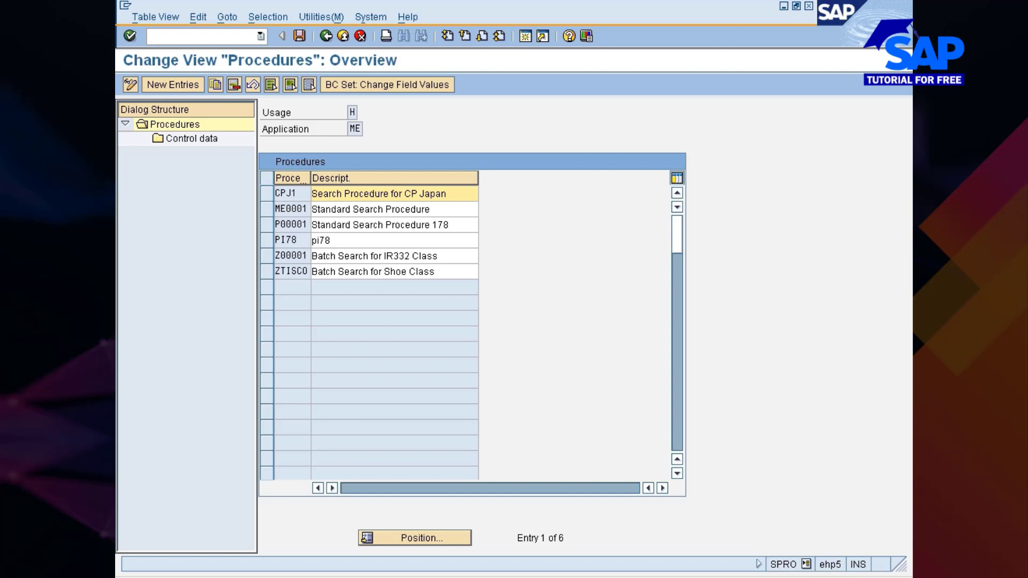
left_click(268, 258)
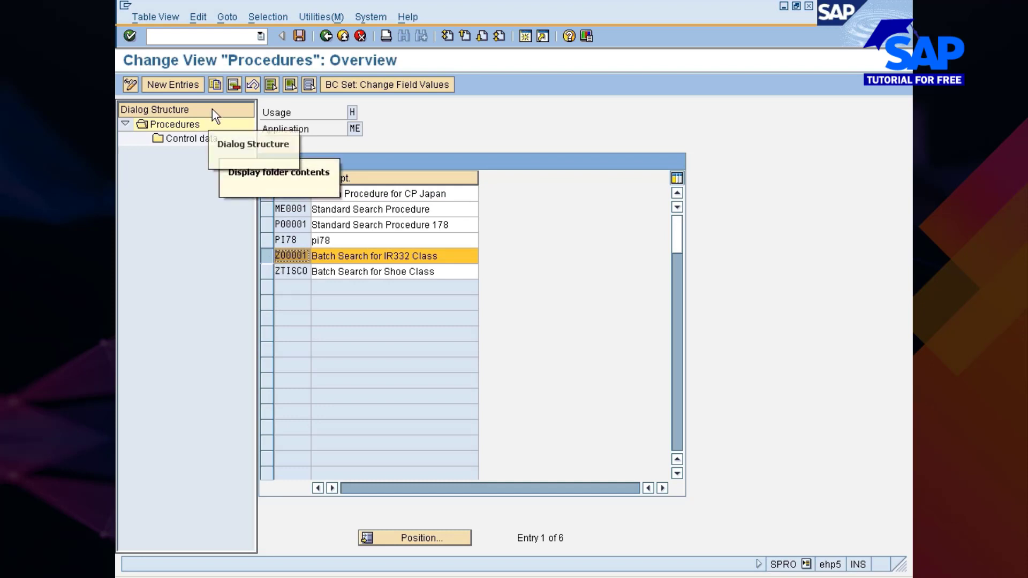
left_click(216, 84)
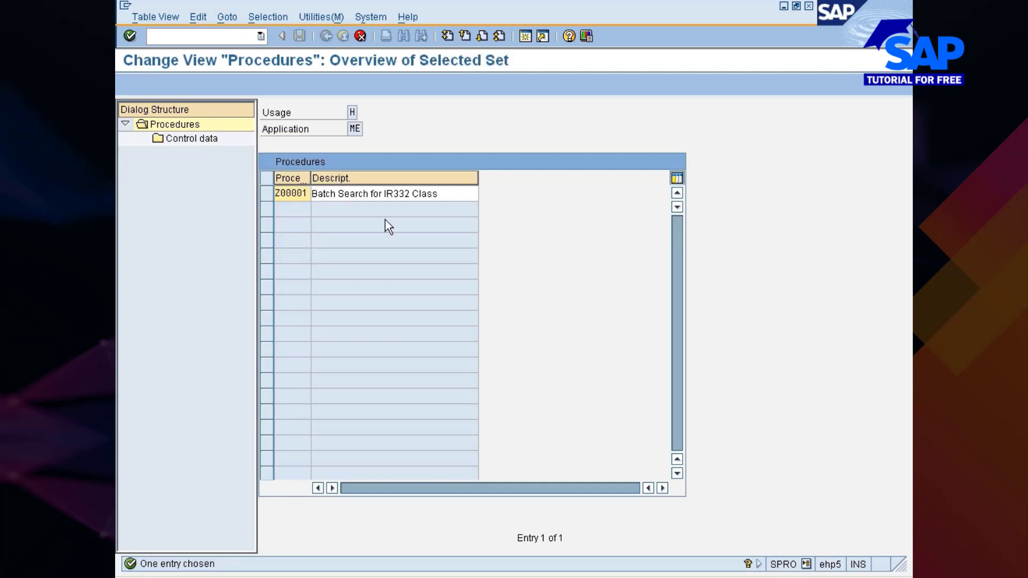
type("ZN")
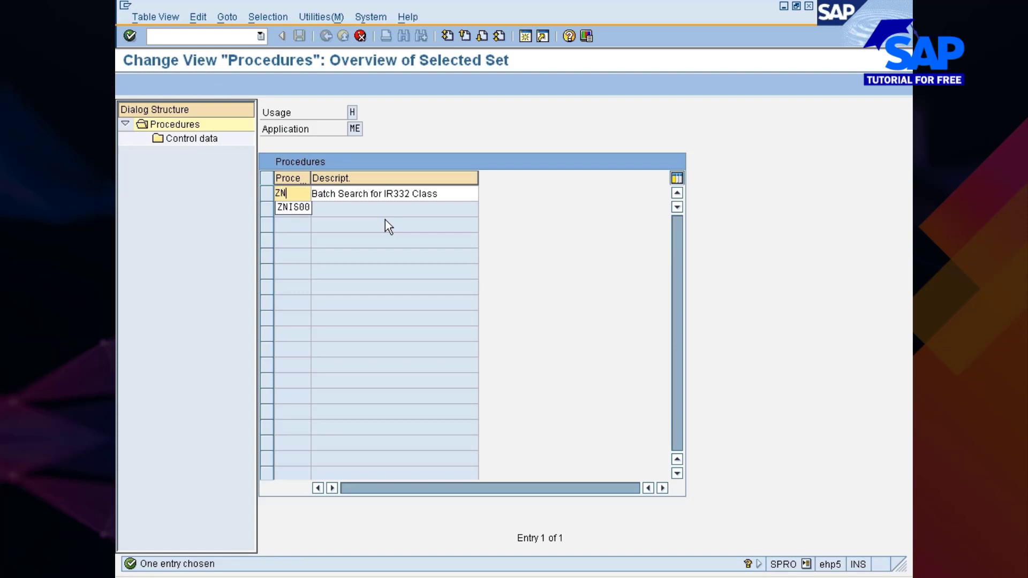
type("issa")
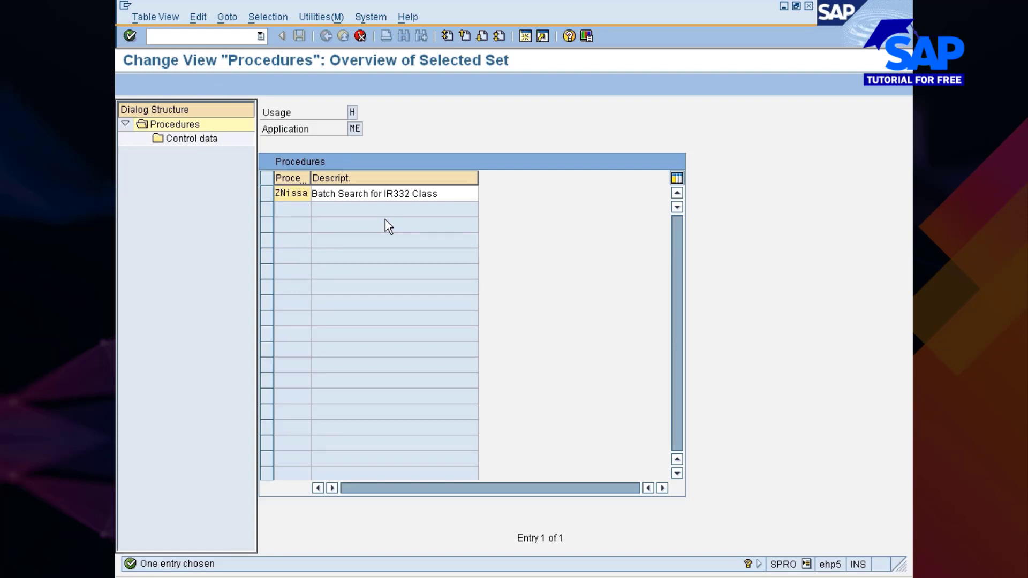
key("BackSpace")
type("n")
key("Tab")
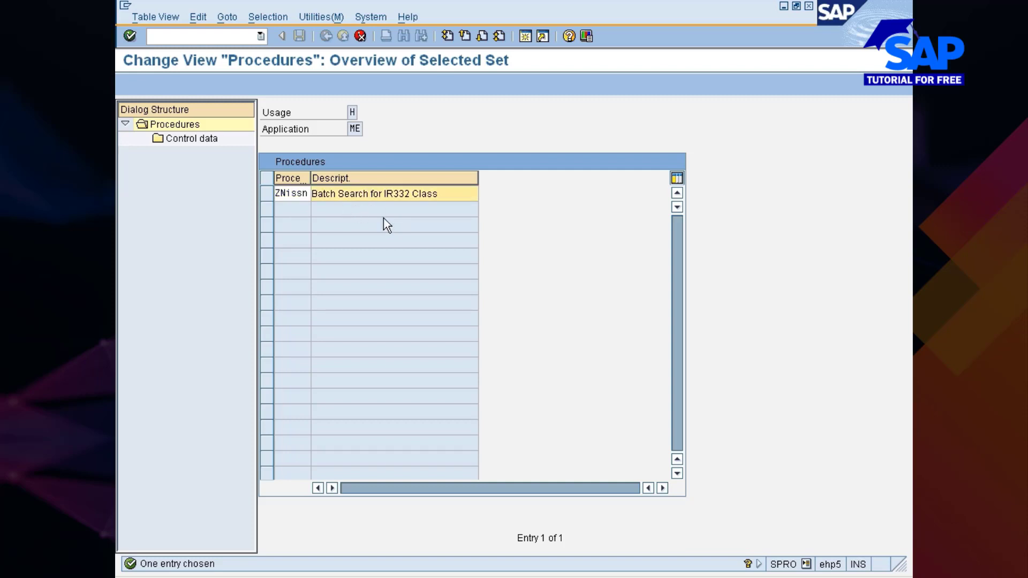
Change the copied procedure's description to "Batch Search for bread Class" and confirm the entry
key("ctrl+shift+Right")
key("Right")
key("Left")
key("ctrl+shift+Left")
type("bread")
key("Return")
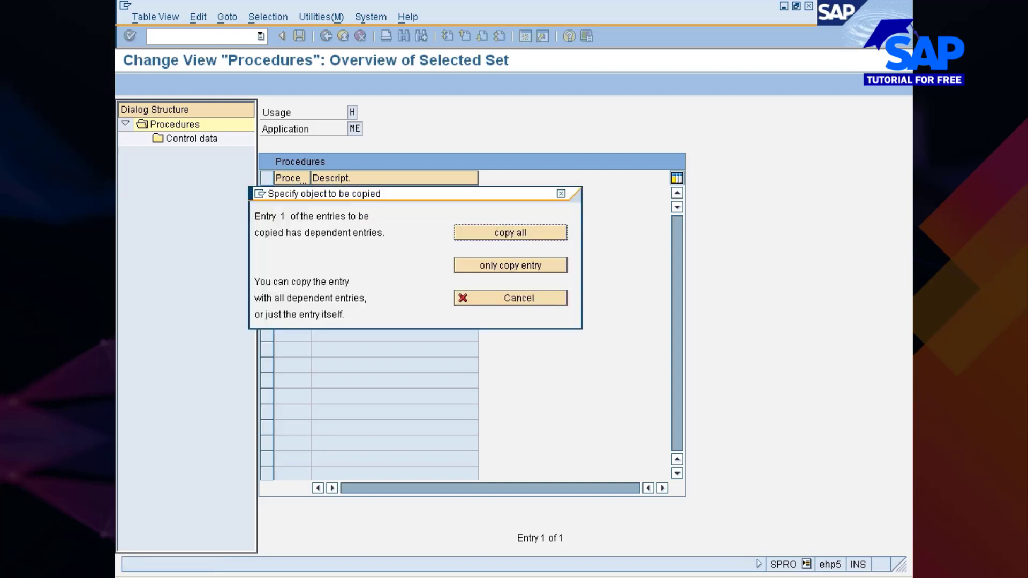
Copy the procedure with all dependent entries and save it in the "Nissan changes" customizing request
left_click(525, 232)
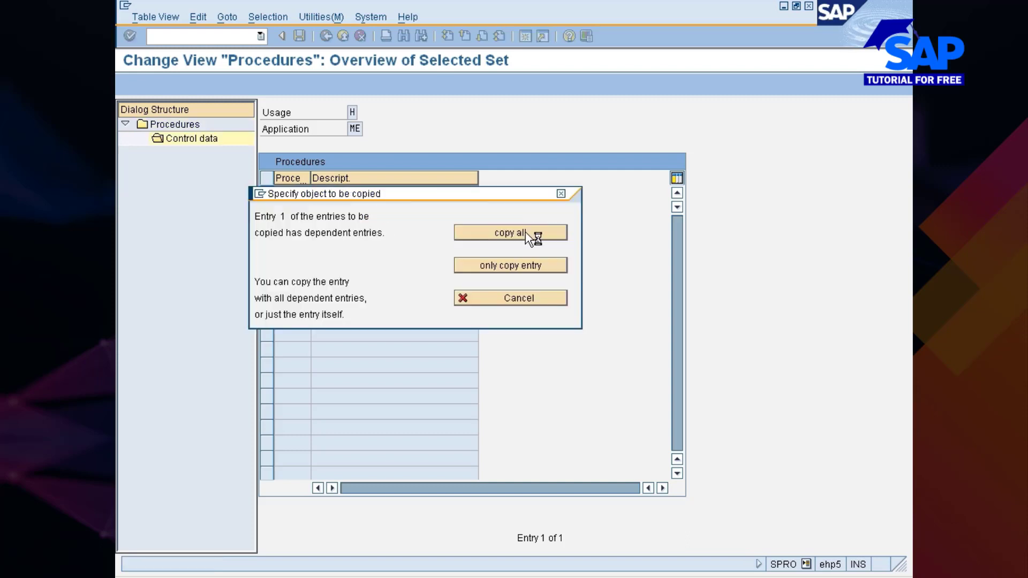
key("Return")
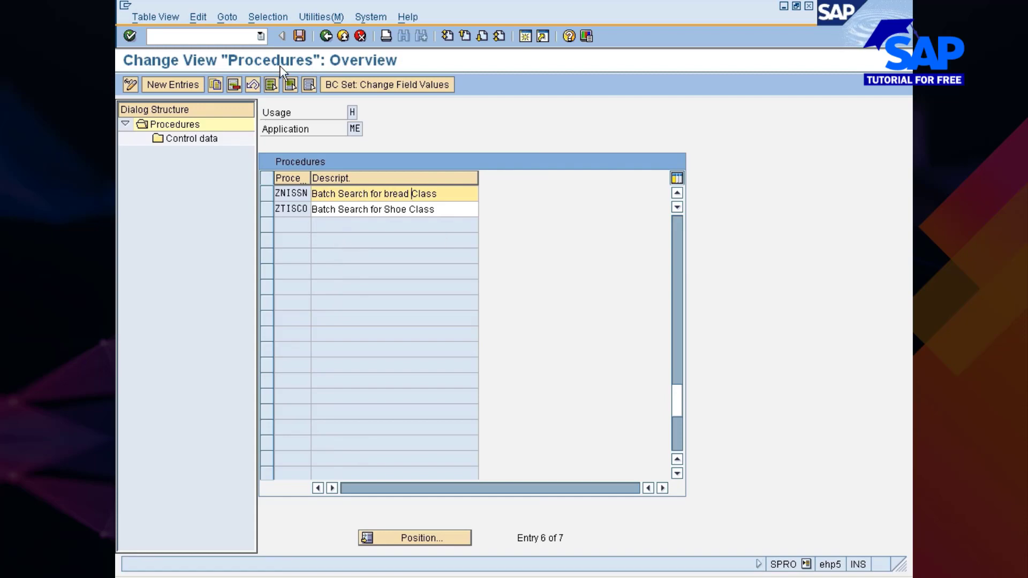
left_click(299, 35)
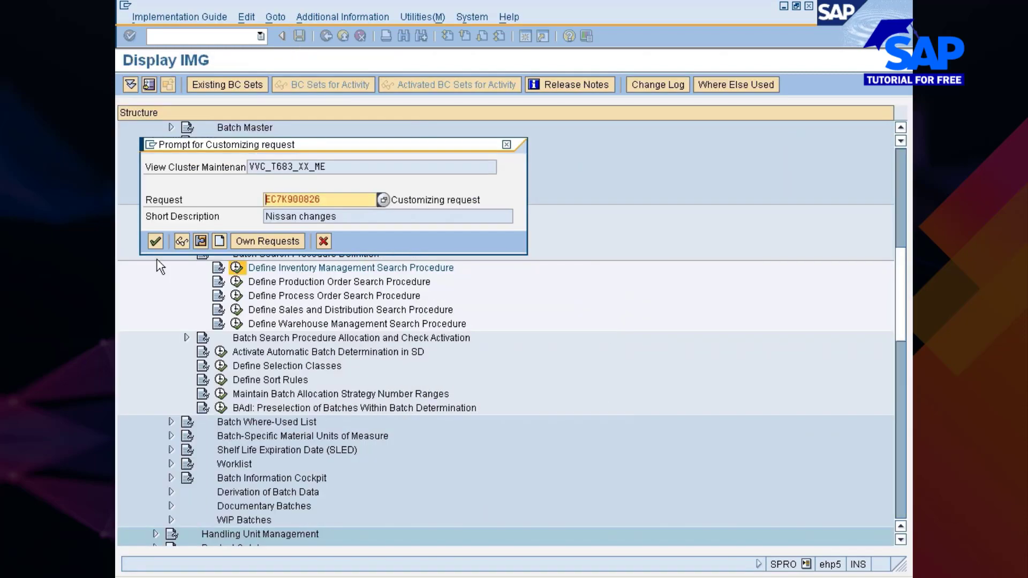
left_click(156, 242)
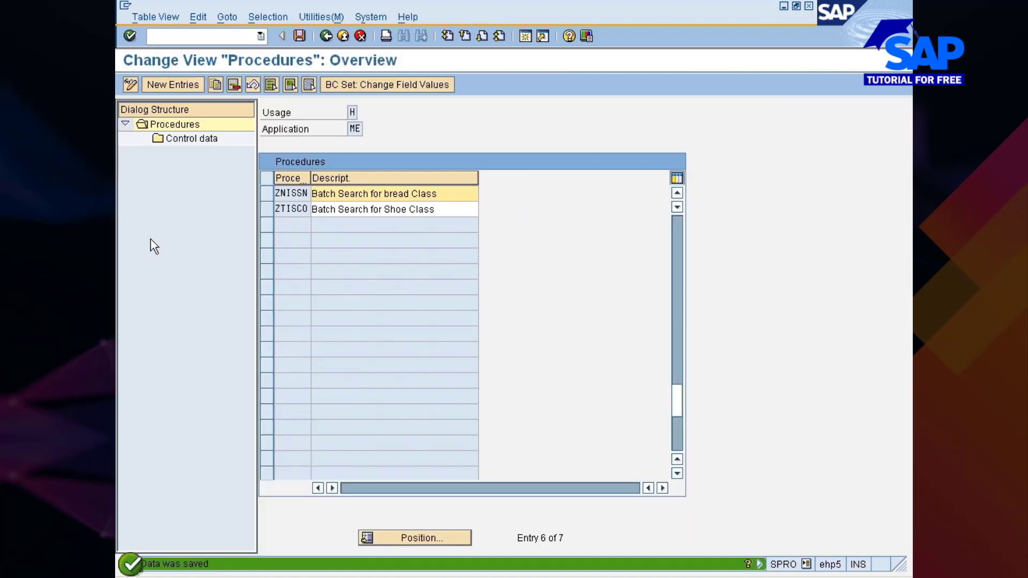
Examine the control data of procedure ZNISSN, widening the CTyp column to read its strategy types, and return to the IMG structure
left_click(271, 195)
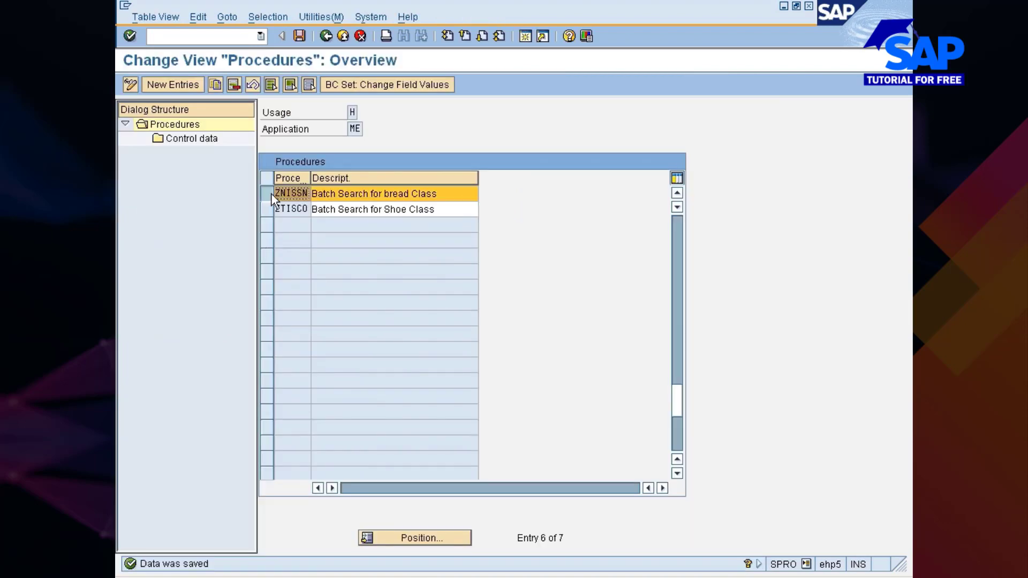
double_click(189, 142)
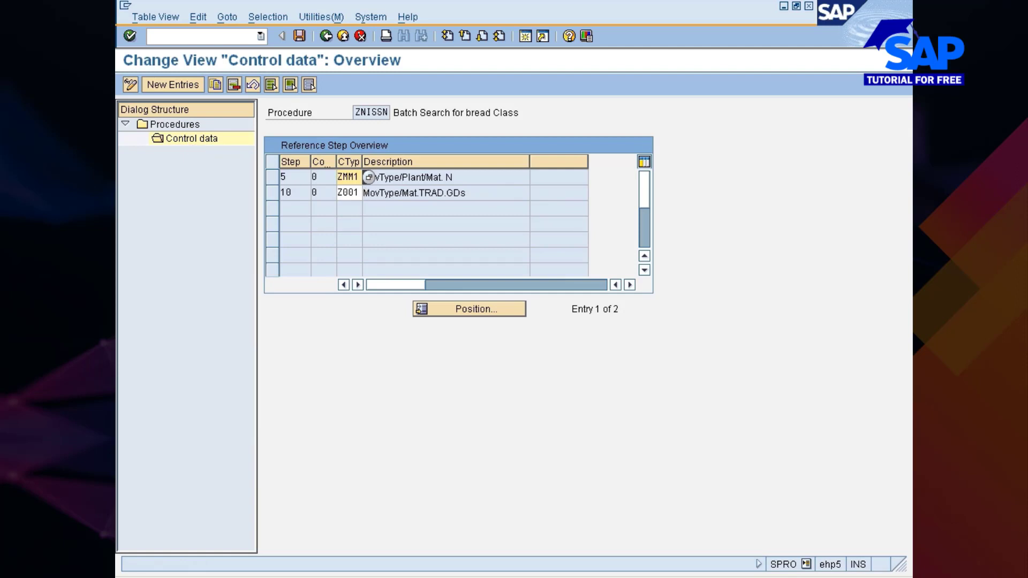
left_click(403, 192)
left_click(403, 178)
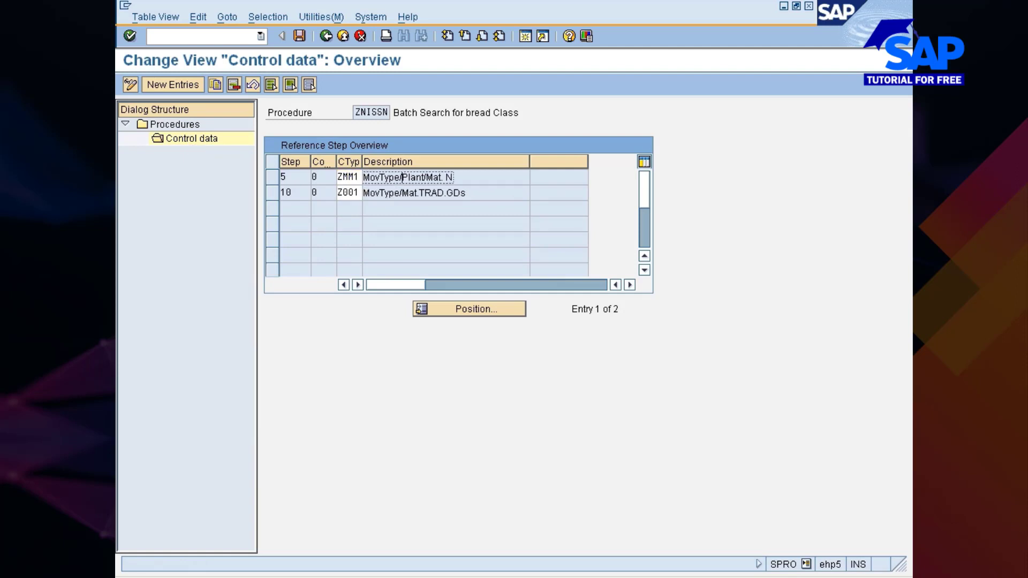
left_click_drag(361, 164, 374, 165)
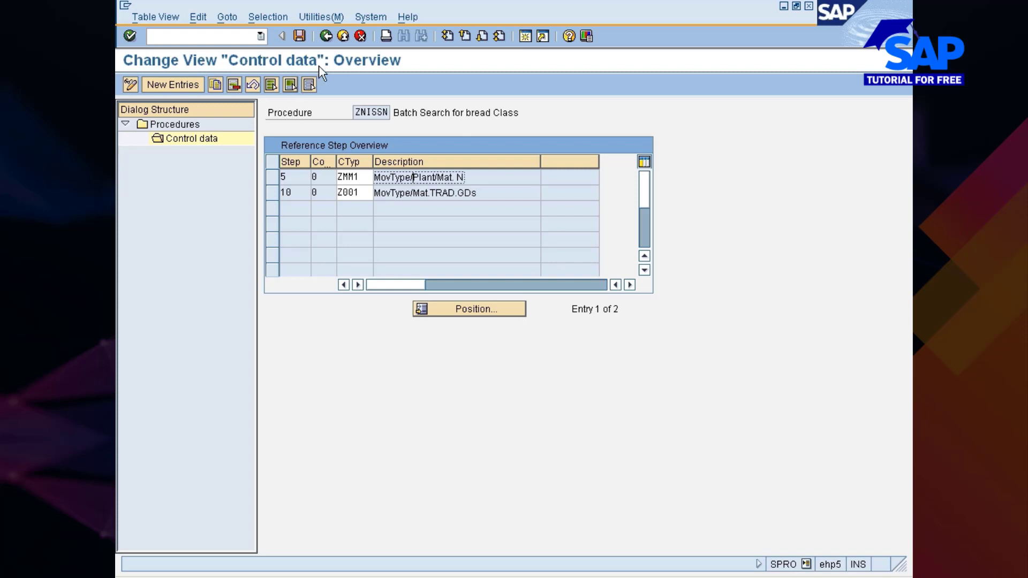
left_click(325, 37)
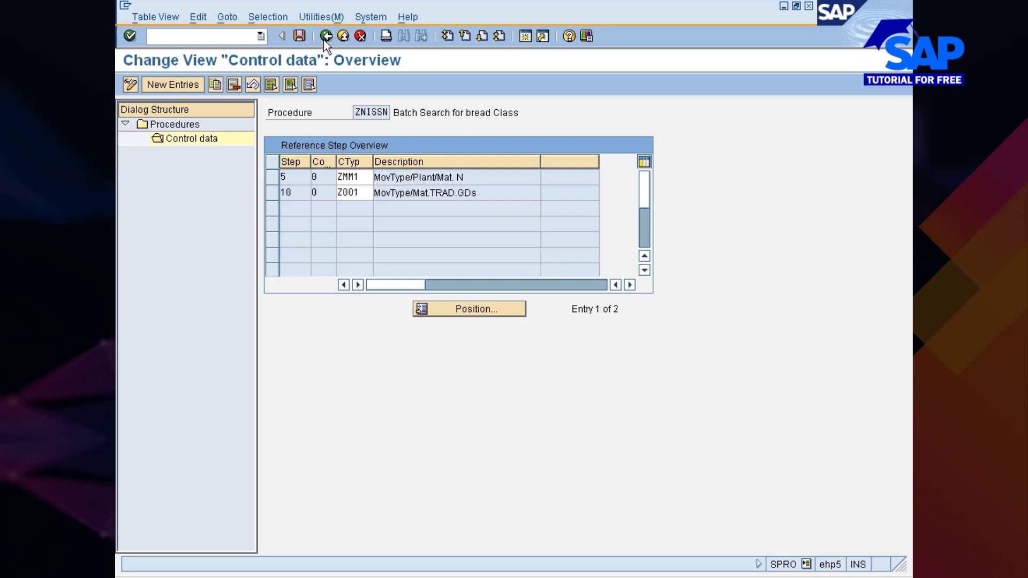
left_click(325, 38)
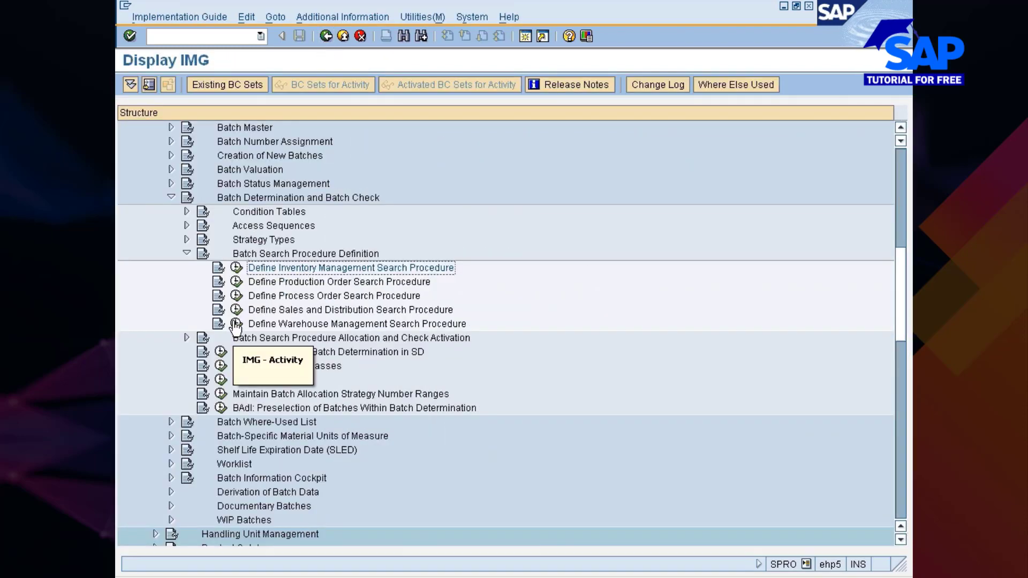
Open Define Inventory Management Strategy Types, examine entries Z001 and ZMM1, and return to the IMG structure
left_click(187, 241)
left_click(325, 256)
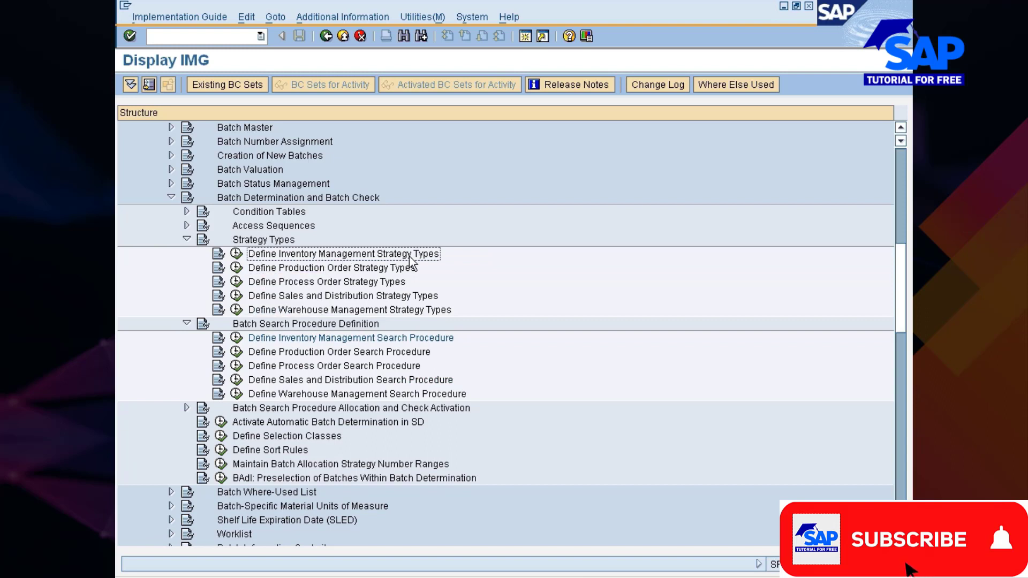
left_click(236, 253)
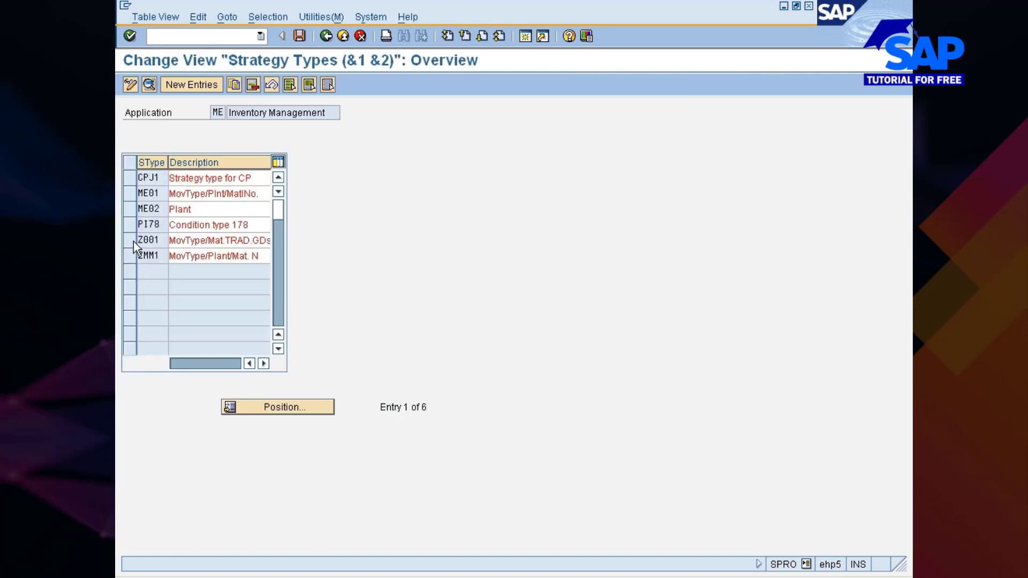
left_click_drag(134, 242, 131, 258)
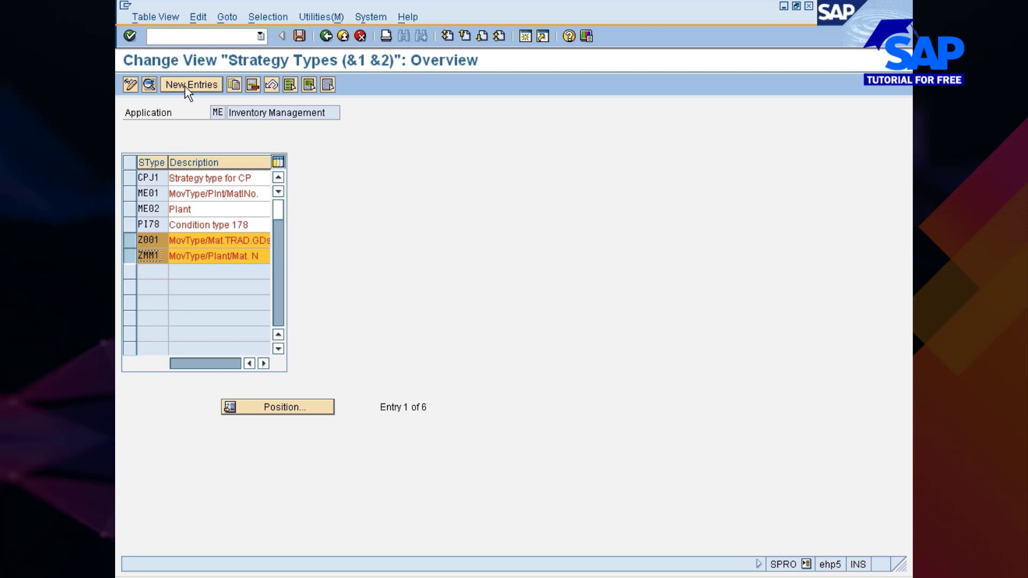
left_click(133, 252)
left_click(129, 241)
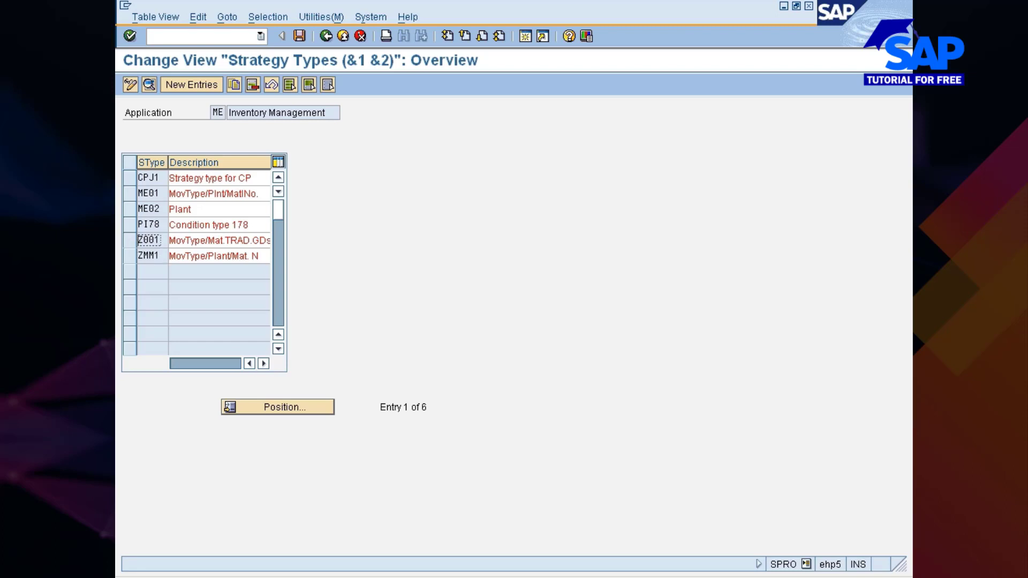
key("Down")
left_click(320, 35)
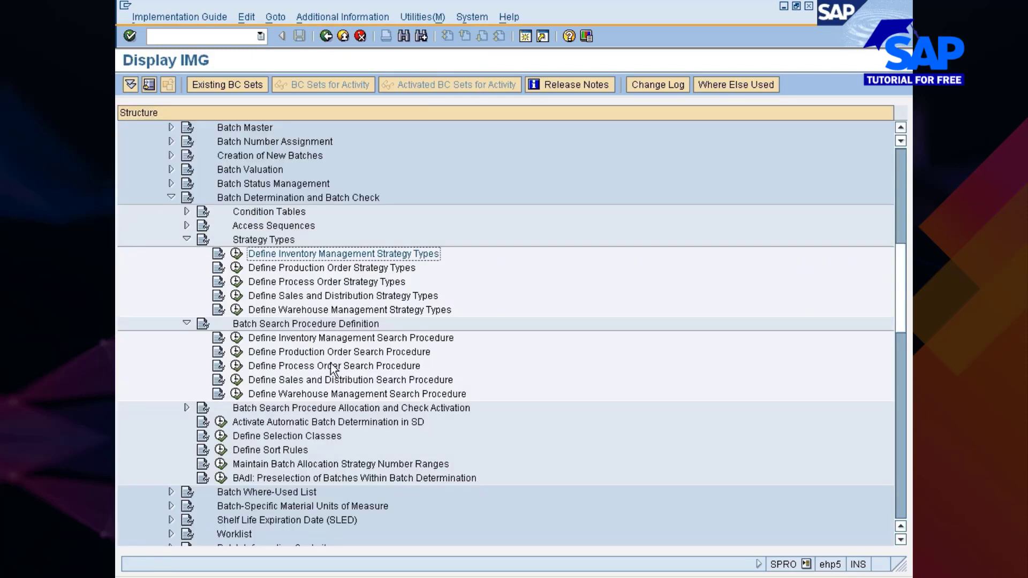
Switch to the Paint diagram and draw a rectangle below the condition tables, labelled "Batch Search Procedure"
left_click(278, 342)
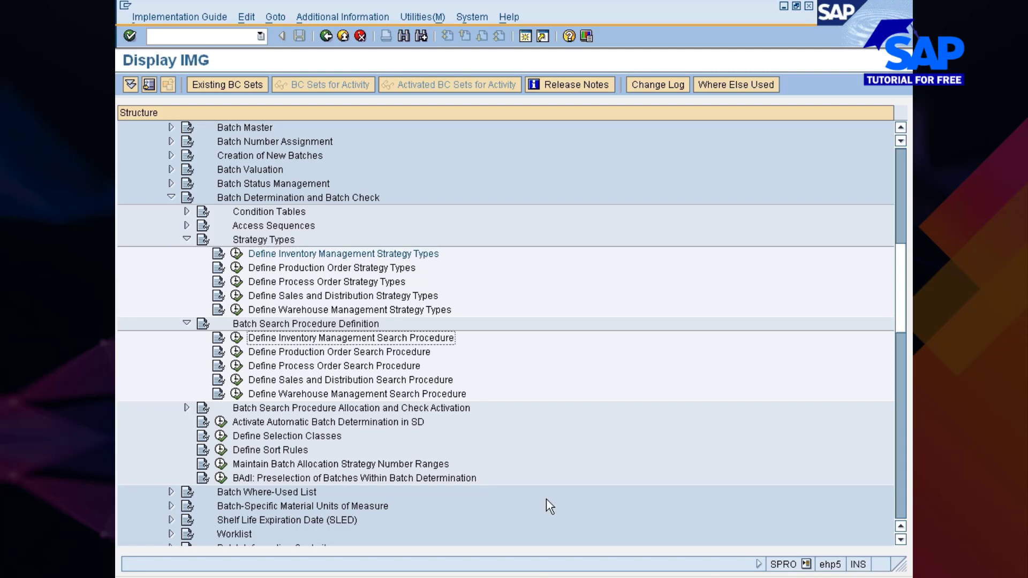
key("alt+Tab")
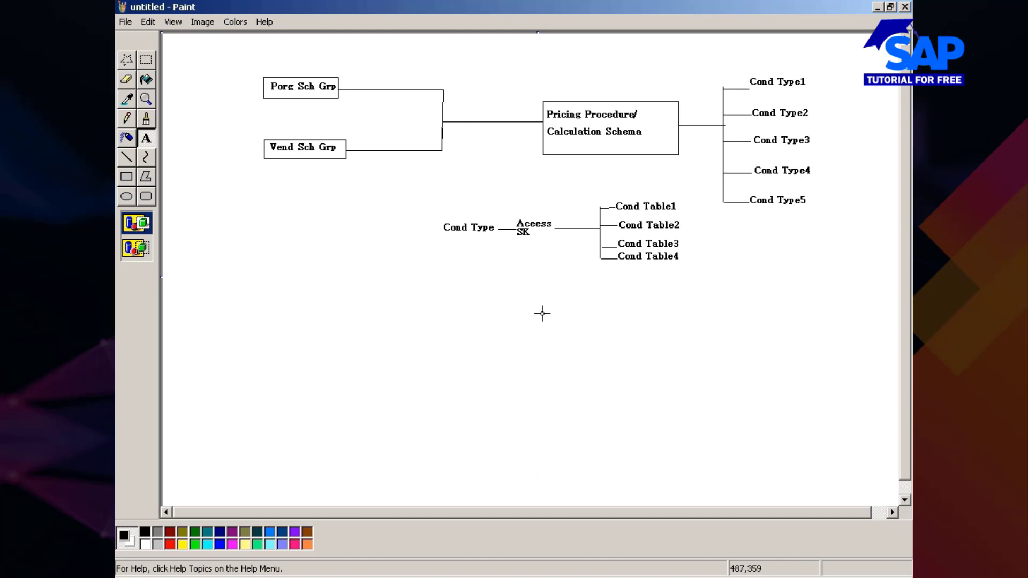
left_click(126, 177)
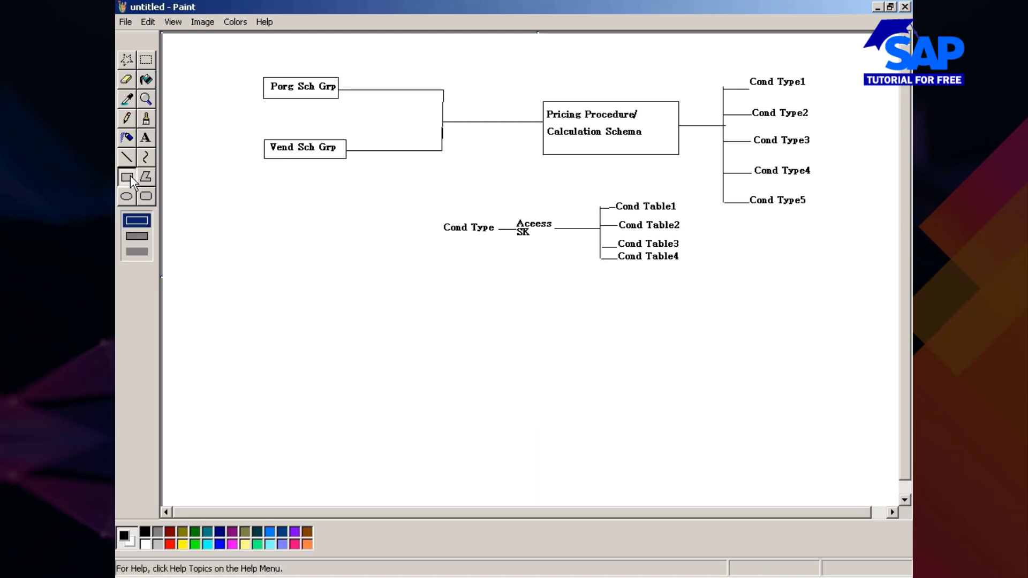
left_click_drag(556, 307, 680, 351)
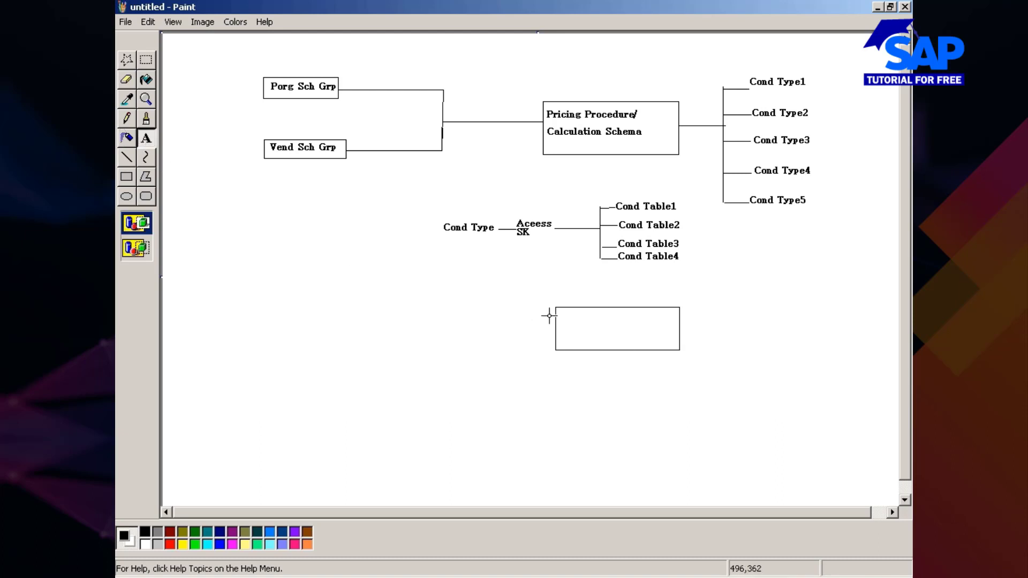
left_click_drag(560, 312, 676, 342)
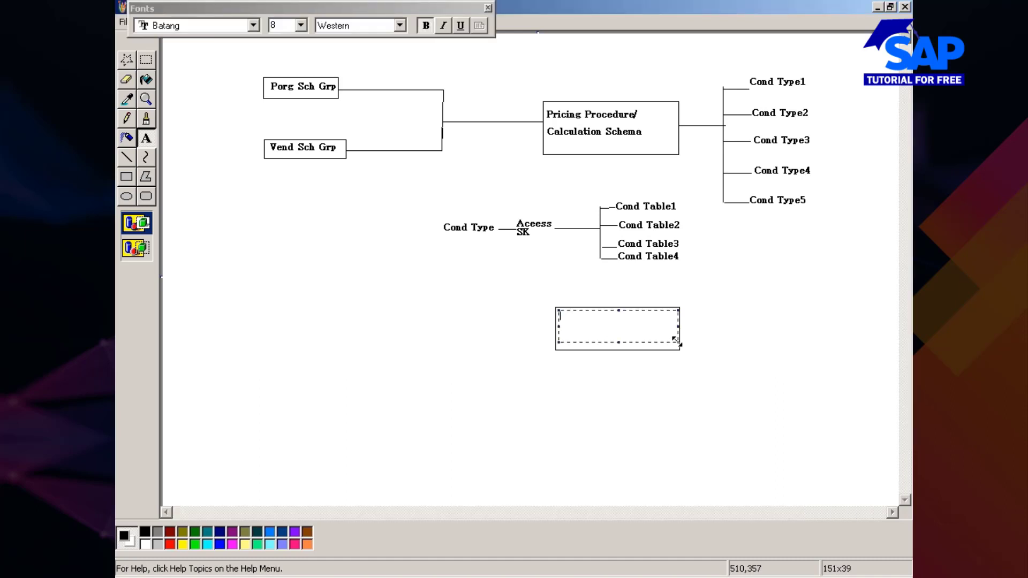
type("Batch Search Proced")
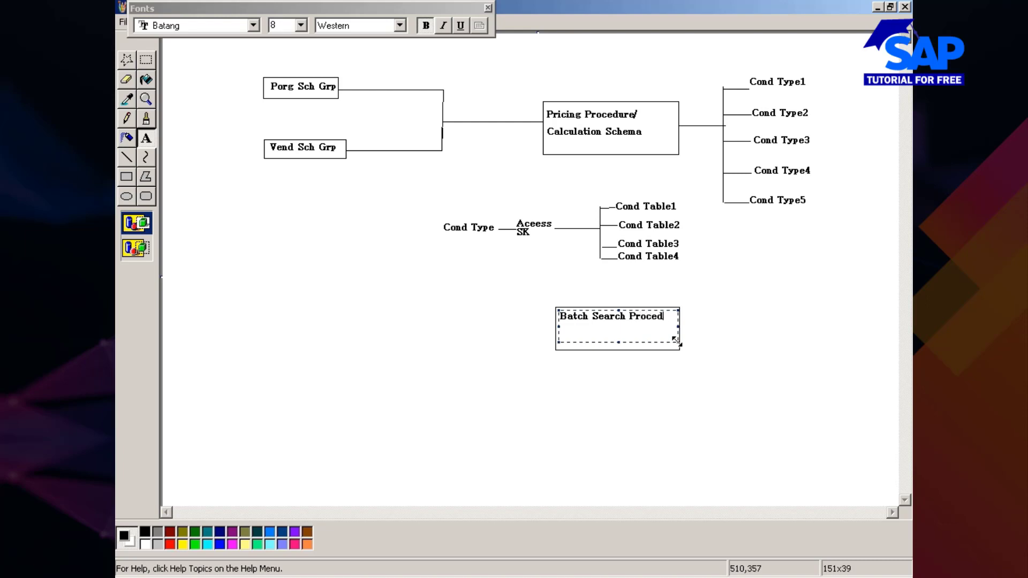
type("ure")
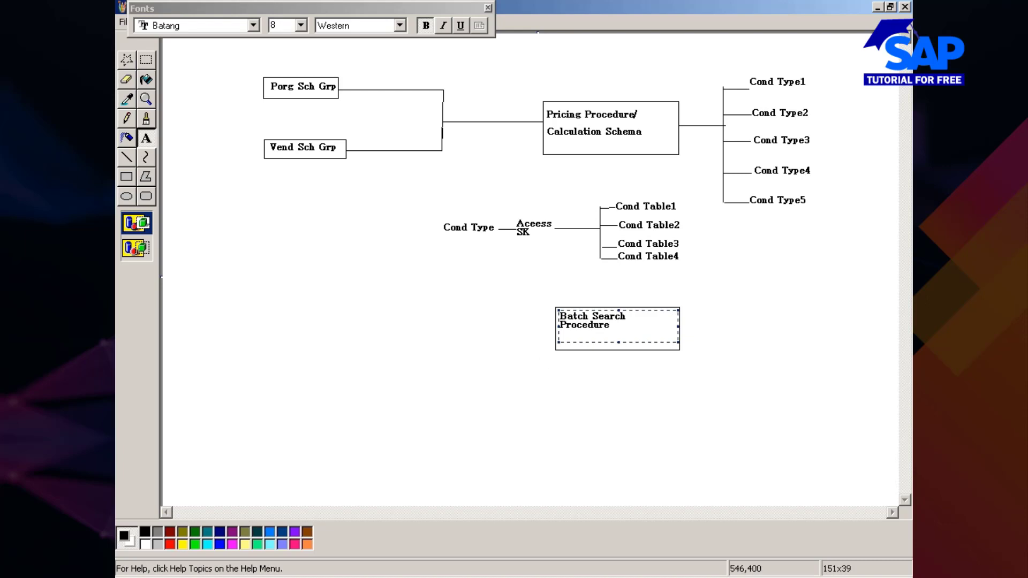
left_click(622, 385)
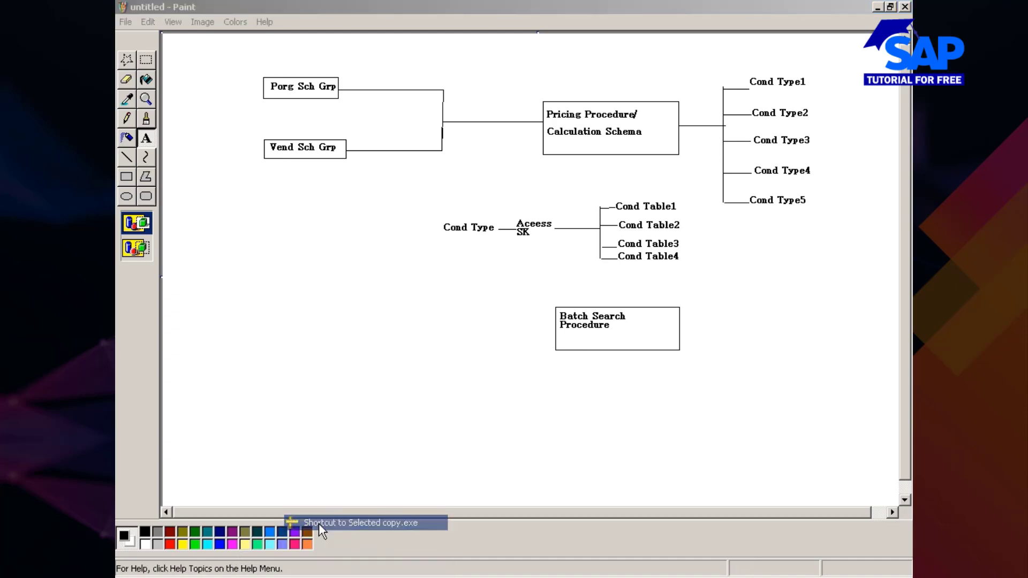
Copy part of the branching connector beside the Pricing Procedure box and attach it to the right side of the Batch Search Procedure box
left_click(319, 523)
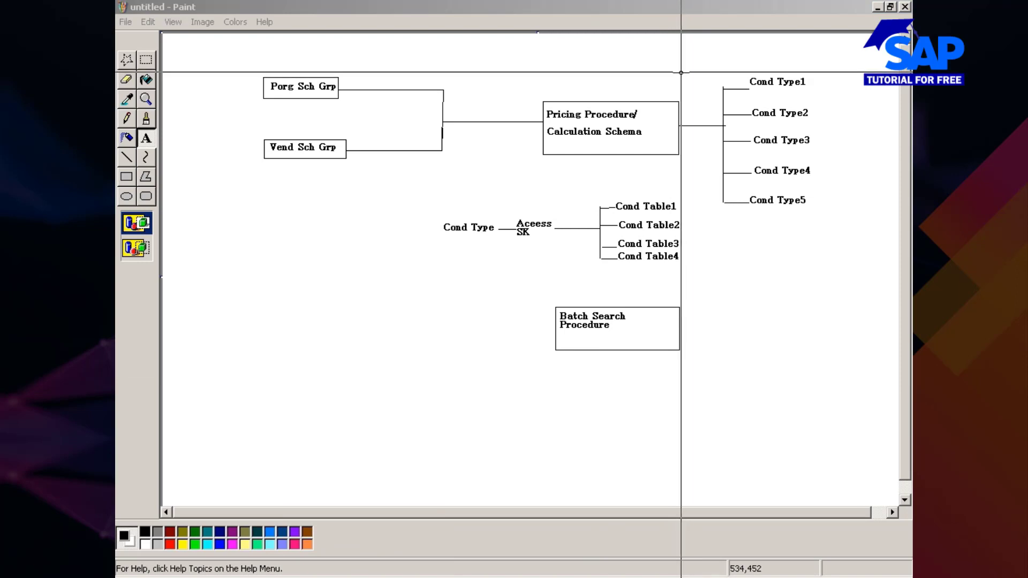
left_click_drag(682, 75, 749, 131)
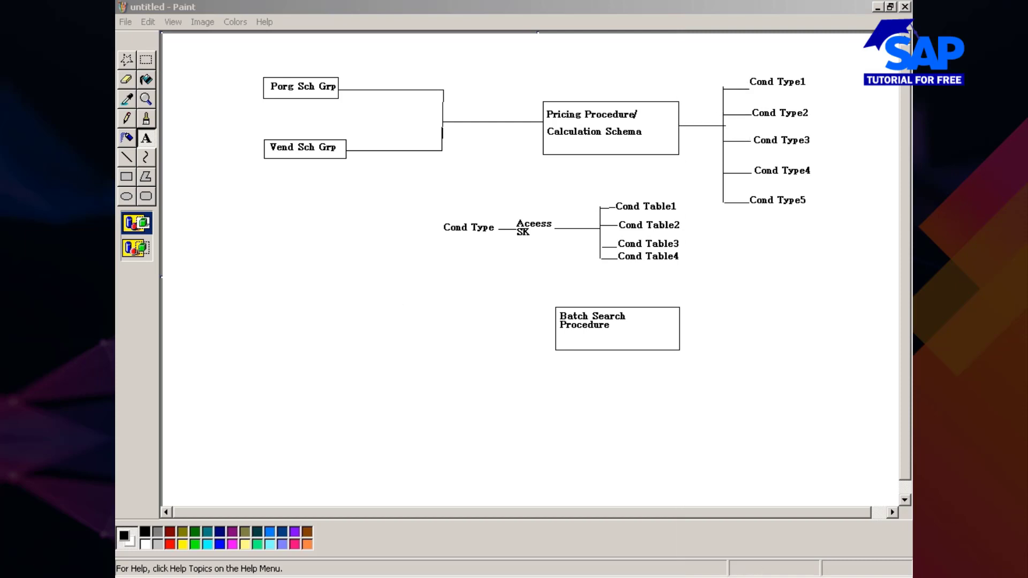
left_click(325, 522)
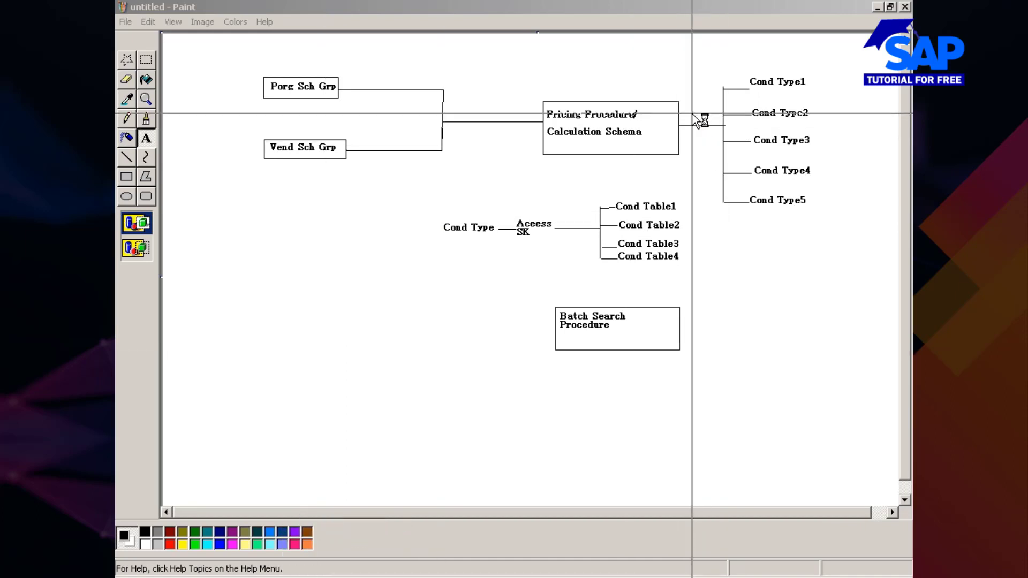
left_click_drag(693, 112, 740, 150)
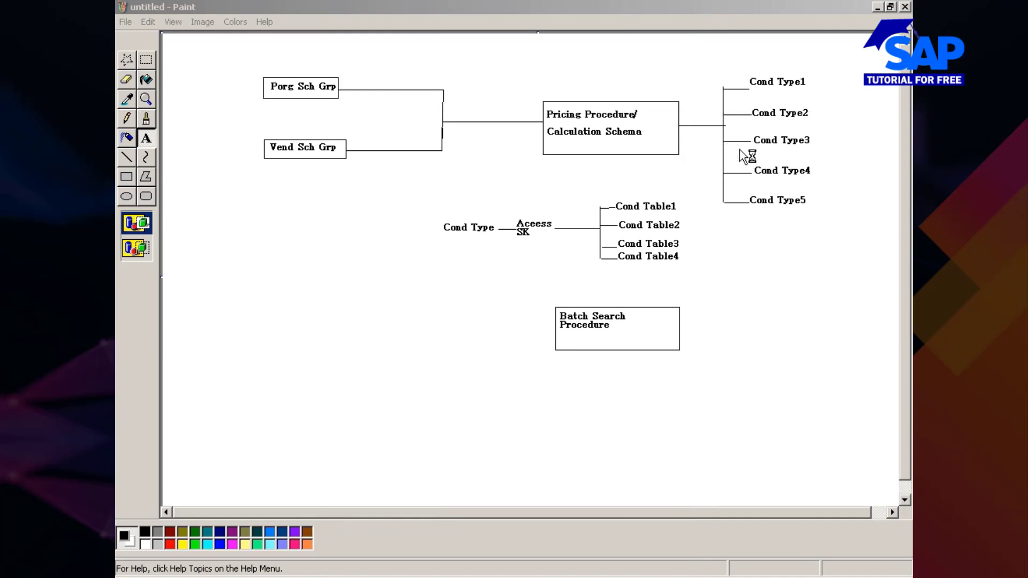
left_click(446, 370)
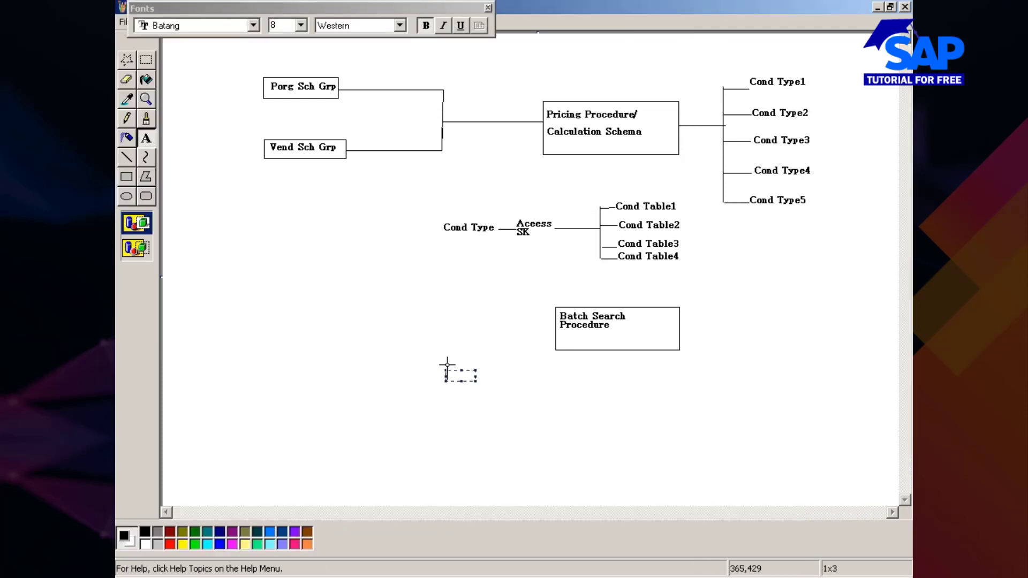
left_click(487, 7)
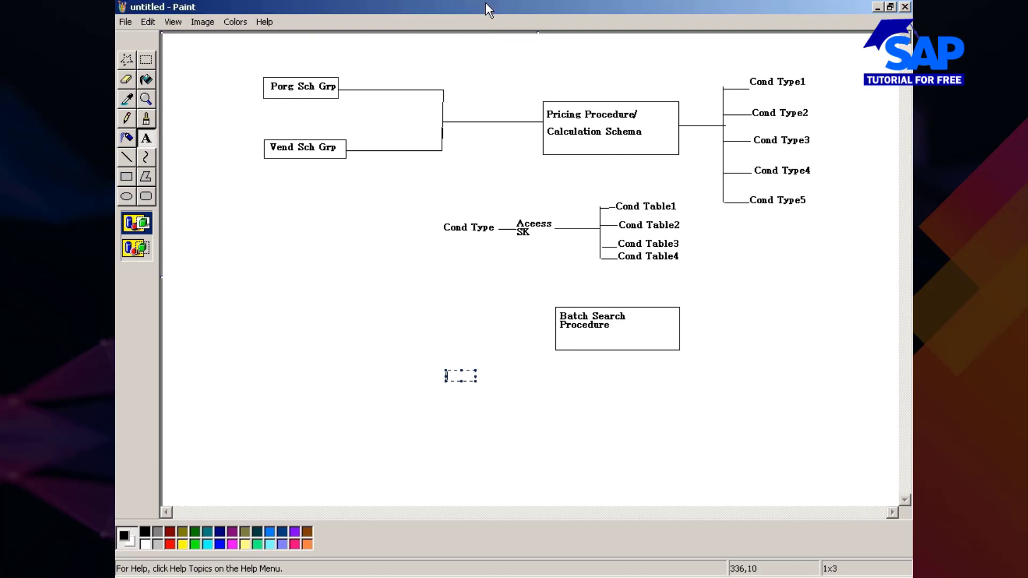
left_click(127, 156)
key("ctrl+v")
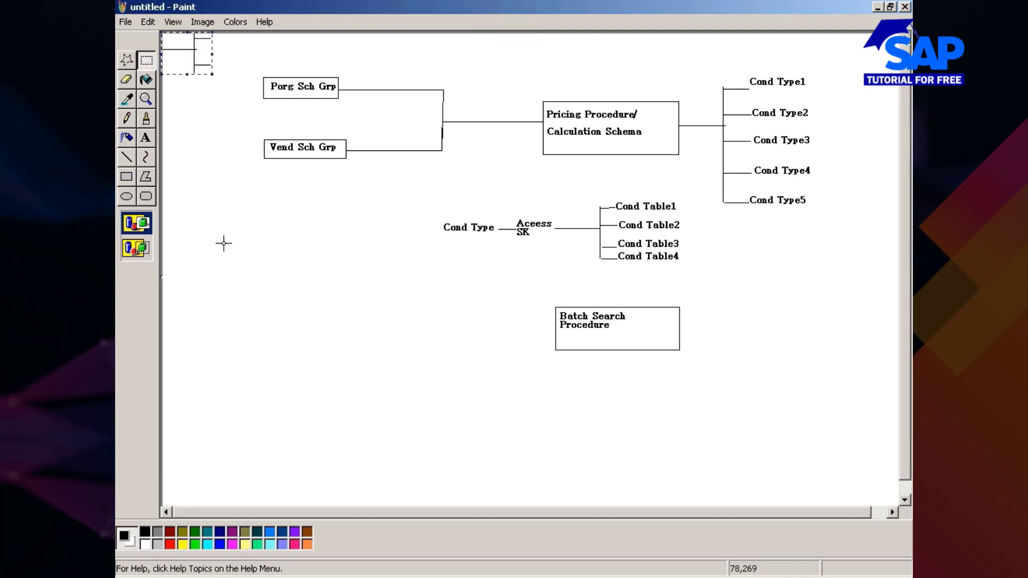
left_click_drag(192, 56, 709, 333)
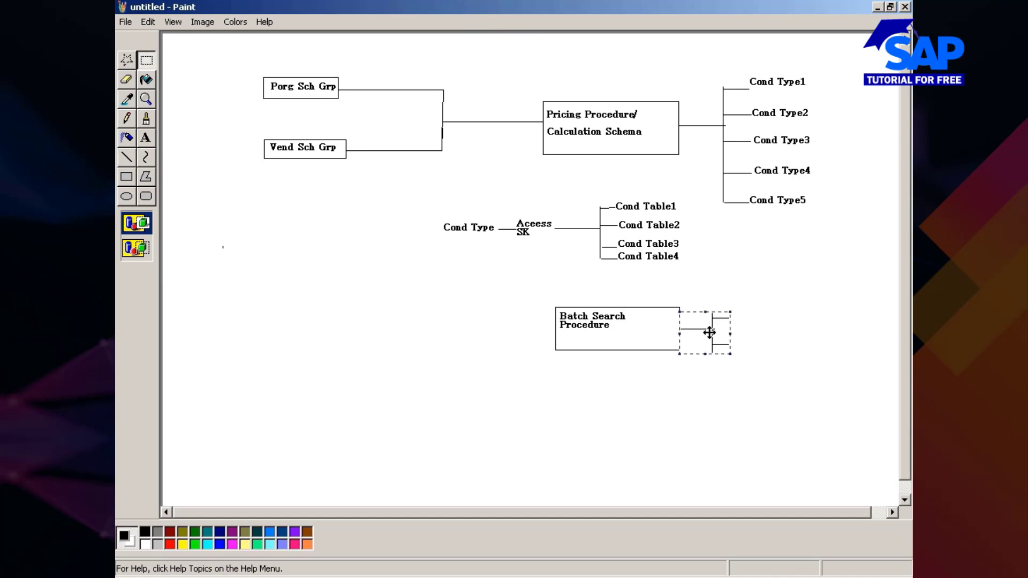
left_click(629, 420)
Label the two branches beside the Batch Search Procedure box "ZMM1" and "Z001"
left_click(145, 138)
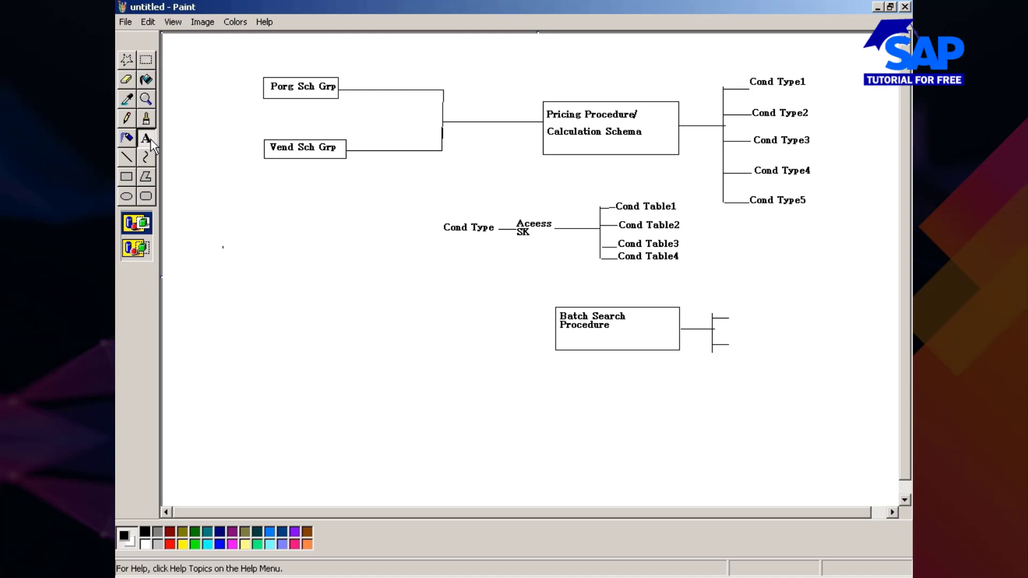
left_click_drag(723, 302, 788, 324)
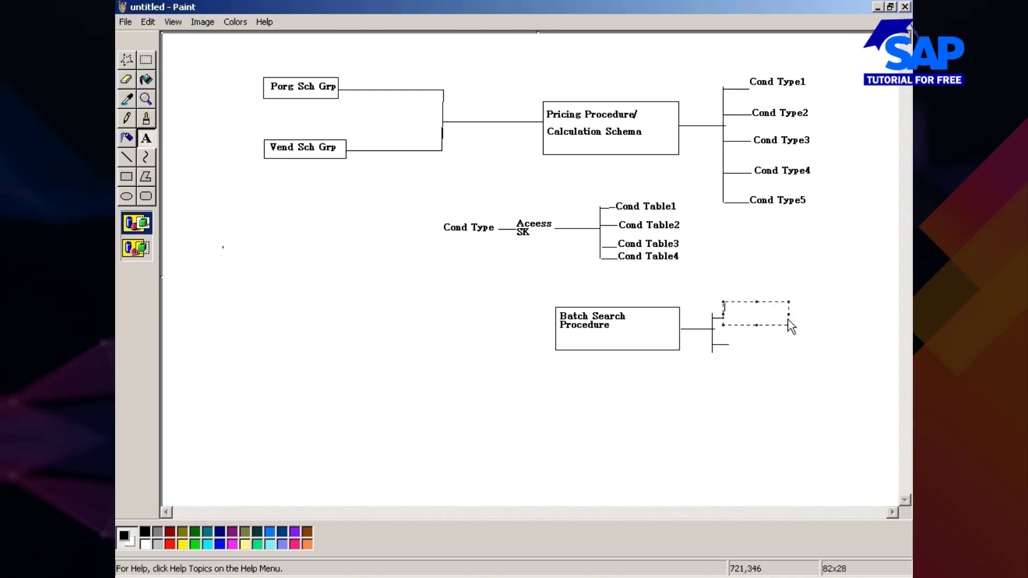
type("ZMM1")
left_click(718, 344)
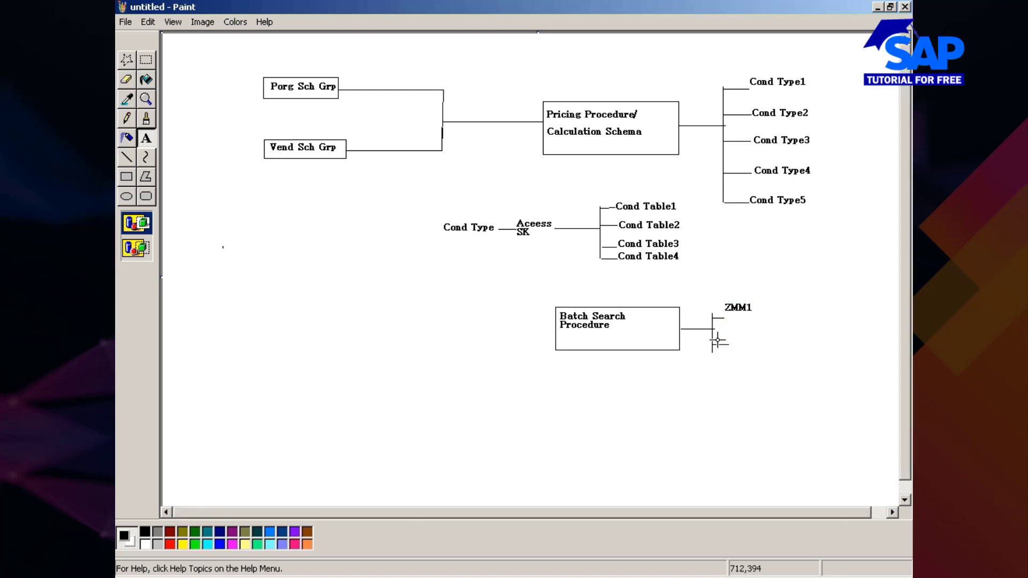
left_click_drag(725, 336, 763, 352)
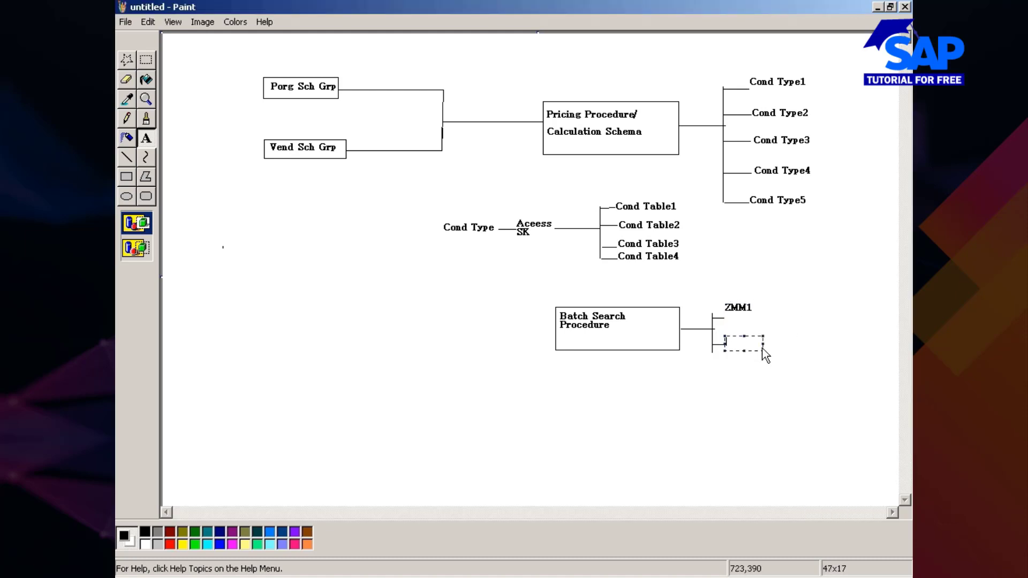
type("Z001")
left_click(713, 403)
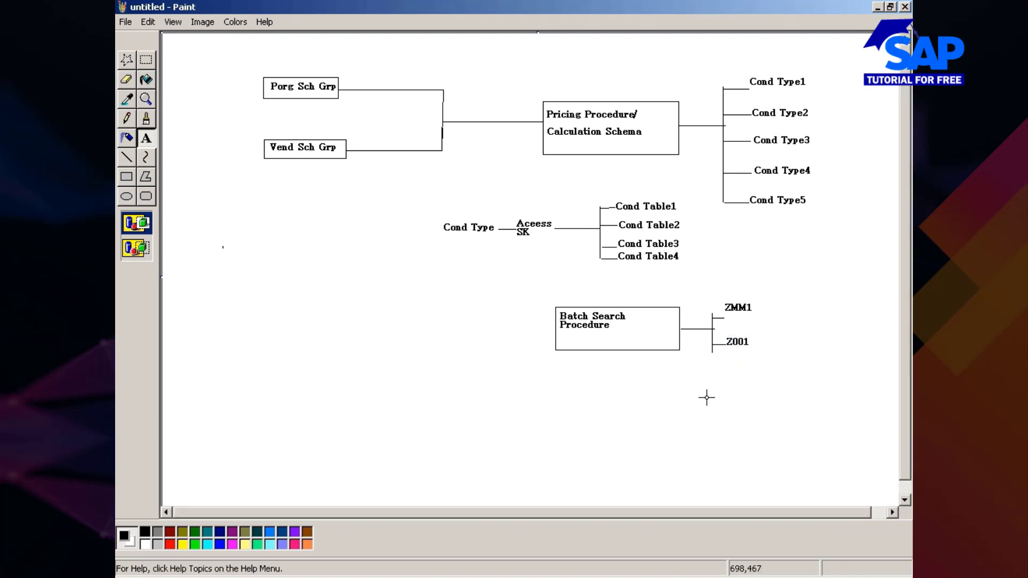
Draw a short horizontal line leading into the left side of the Batch Search Procedure box
left_click(556, 328)
left_click_drag(557, 327, 505, 338)
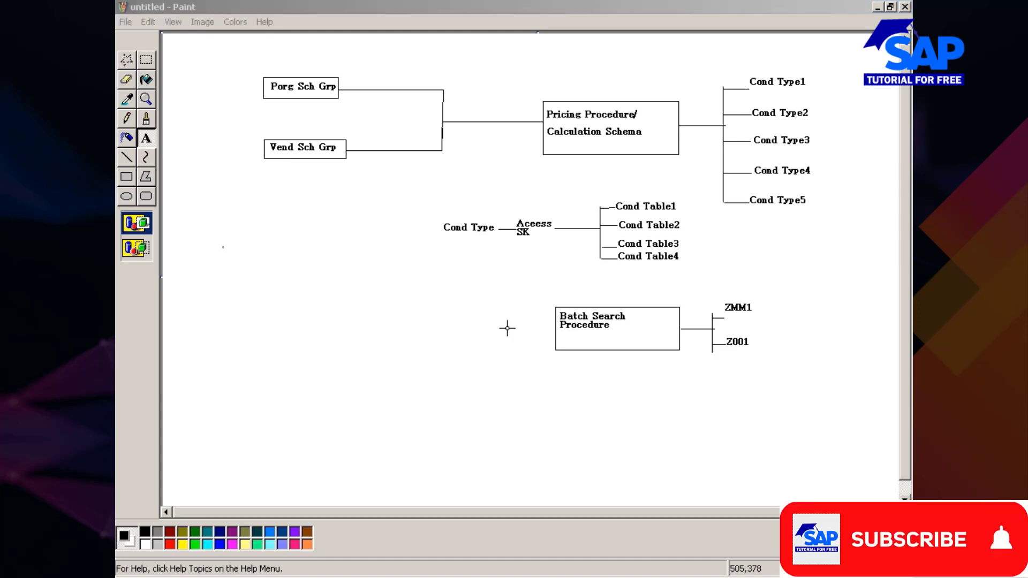
left_click(127, 157)
left_click_drag(498, 325, 556, 326)
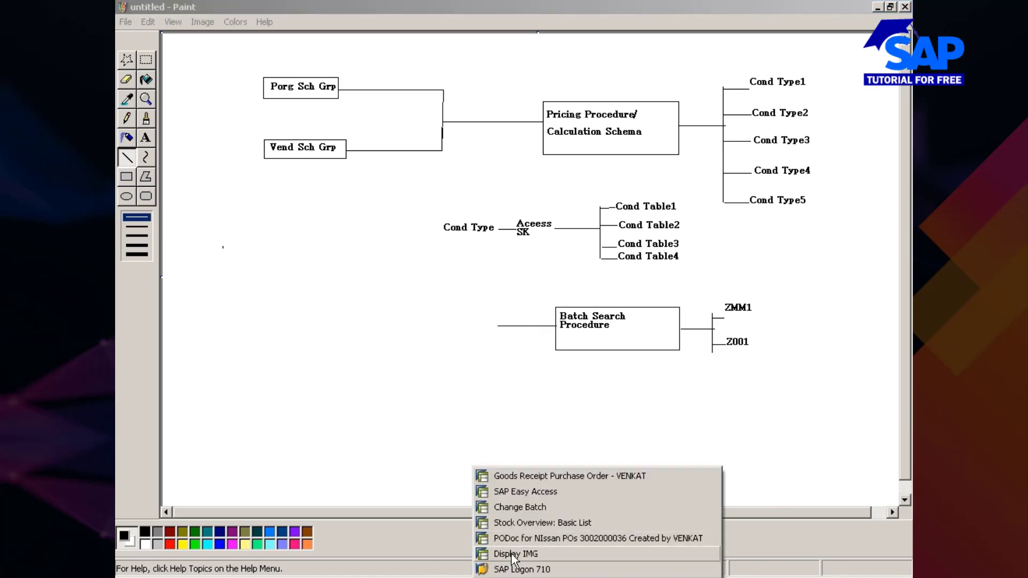
Switch to the SAP Display IMG window and open Allocate IM Search Procedure/Activate Check under Batch Search Procedure Allocation and Check Activation
left_click(513, 554)
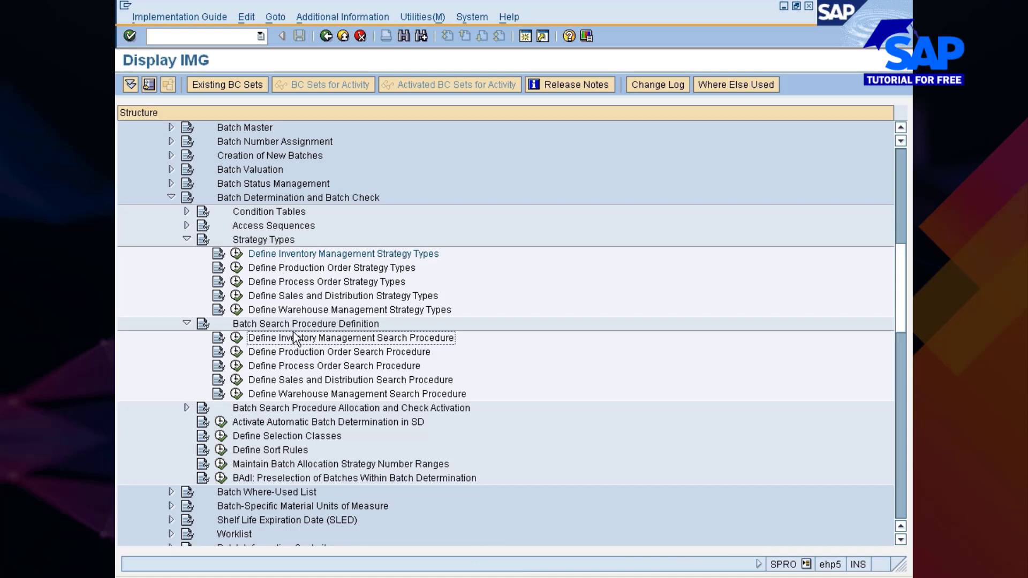
left_click(290, 409)
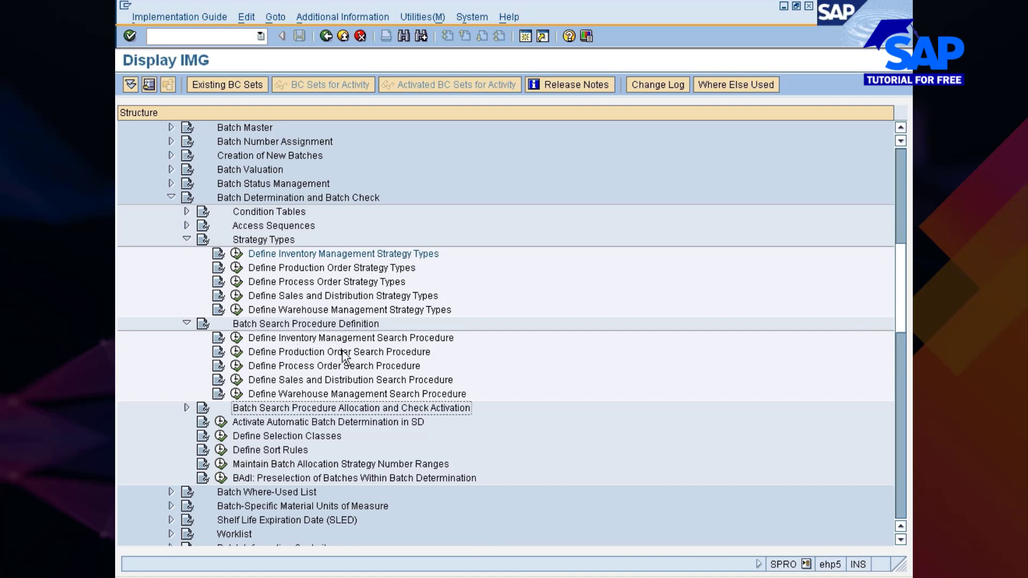
scroll(342, 355, "down", 2)
scroll(308, 324, "down", 2)
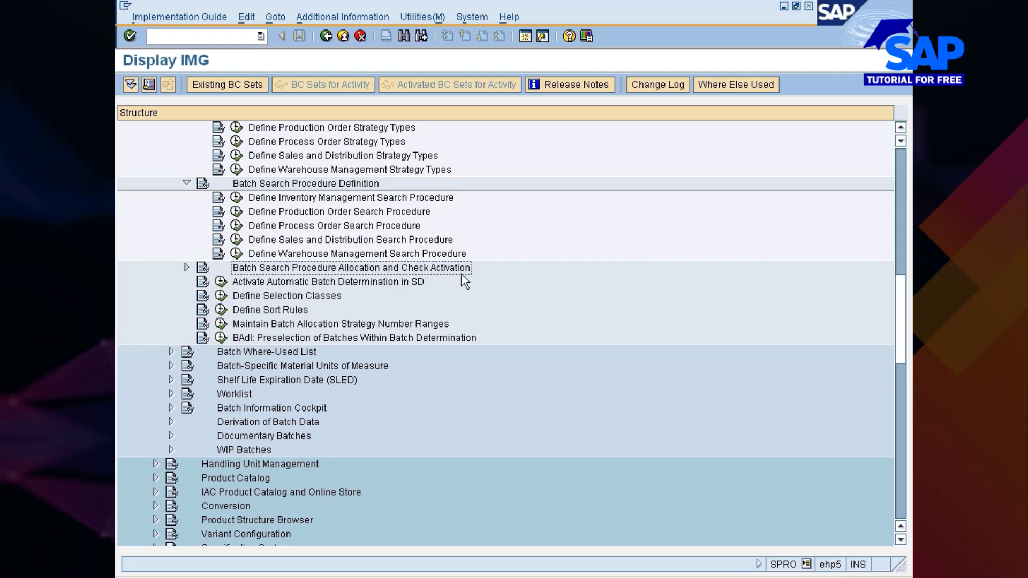
left_click(185, 267)
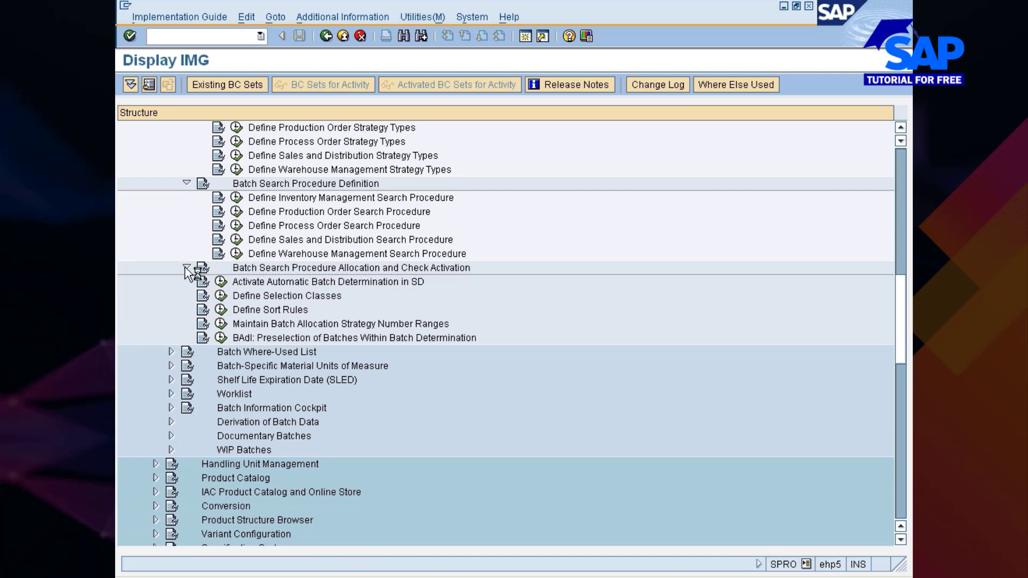
left_click(299, 288)
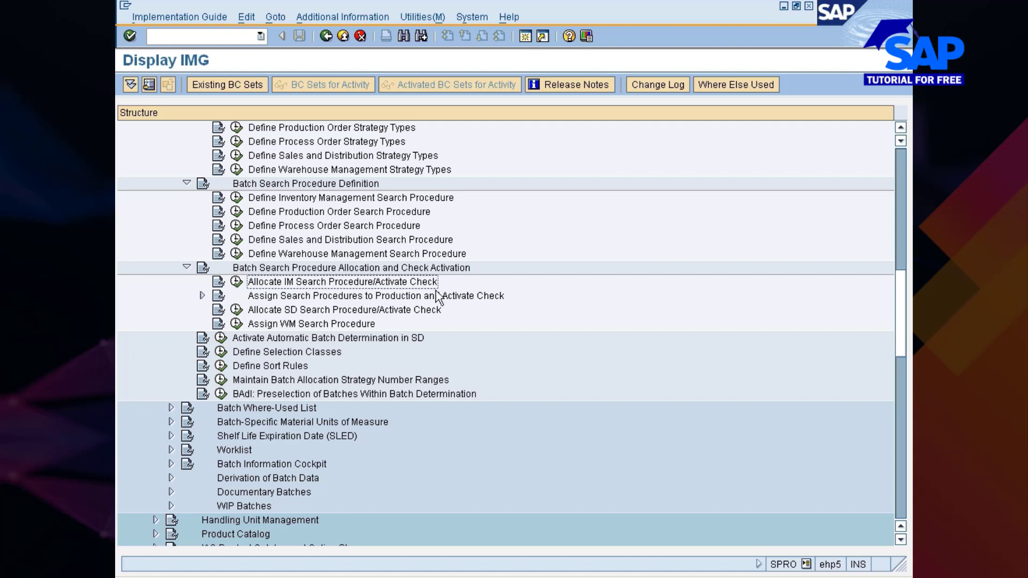
left_click(236, 281)
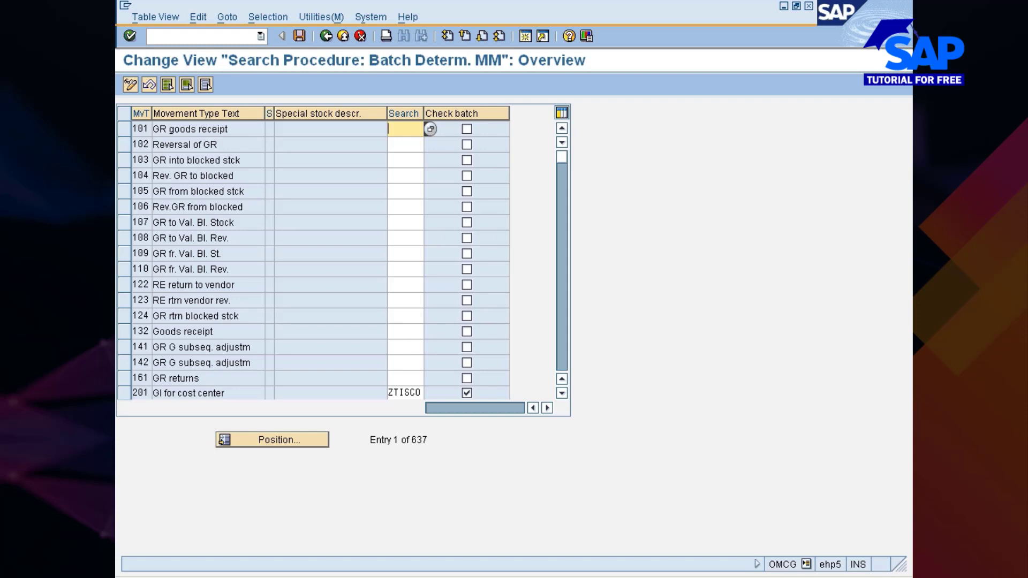
Assign search procedure ZNISSN to movement type 201, GI for cost center, choosing it from the list of possible procedures
scroll(313, 263, "down", 1)
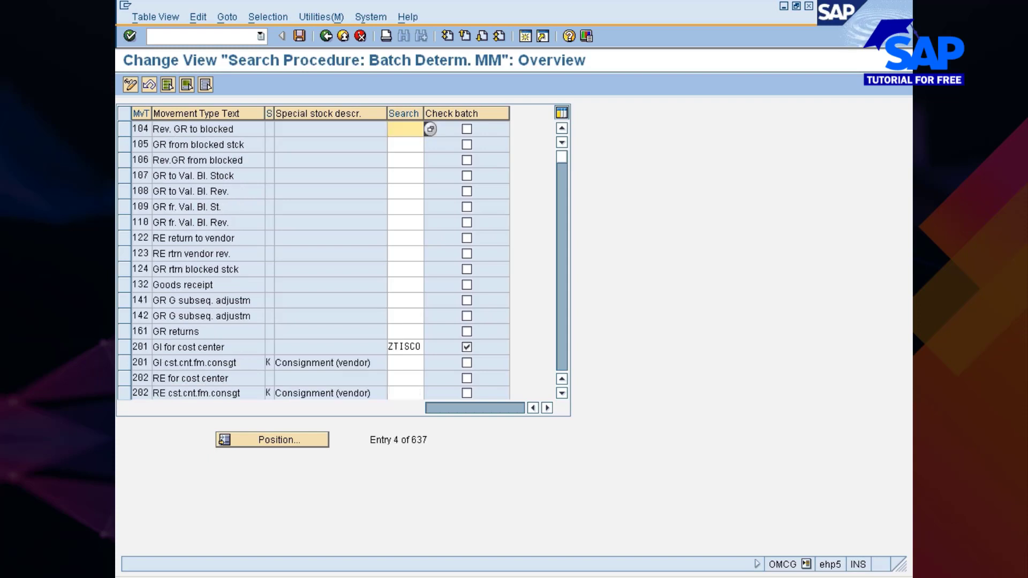
left_click(130, 363)
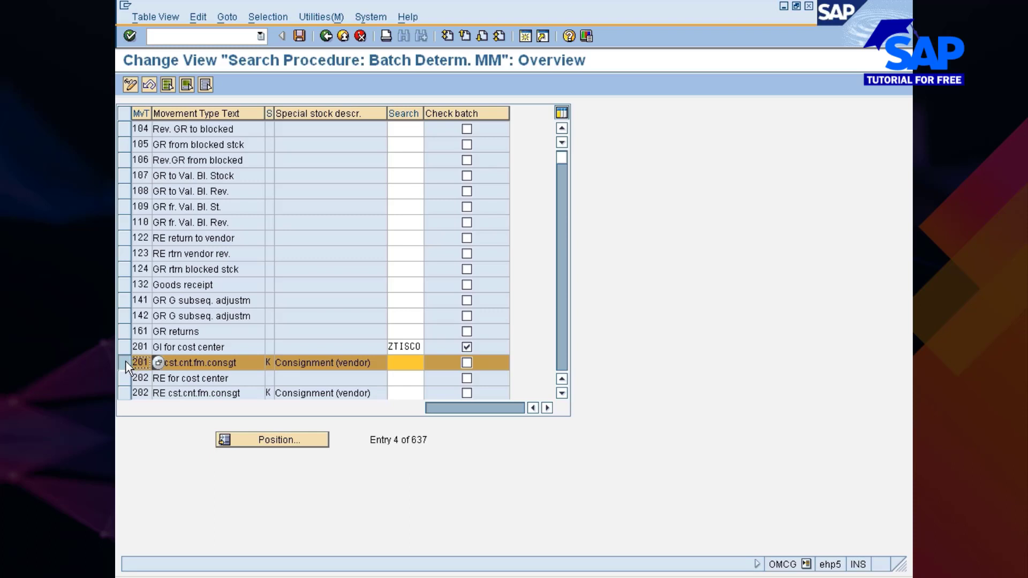
left_click(203, 347)
left_click(126, 363)
left_click(421, 348)
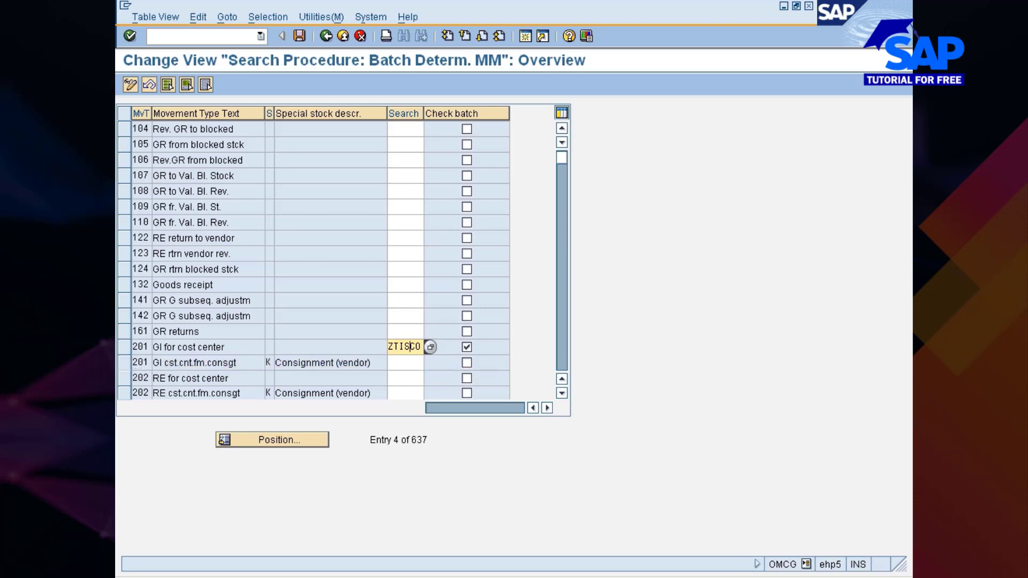
left_click(429, 347)
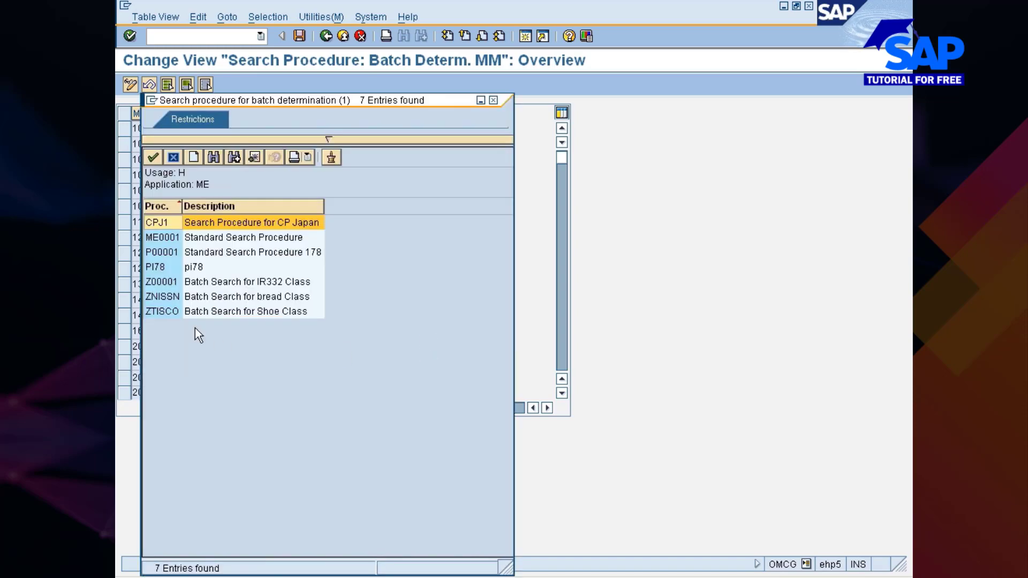
double_click(172, 298)
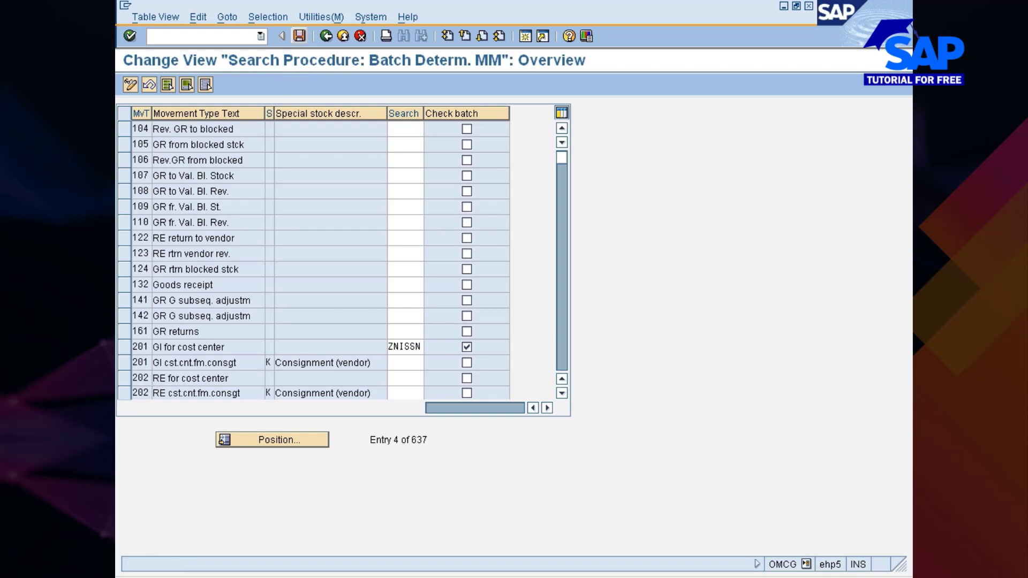
left_click(174, 347)
scroll(174, 347, "down", 1)
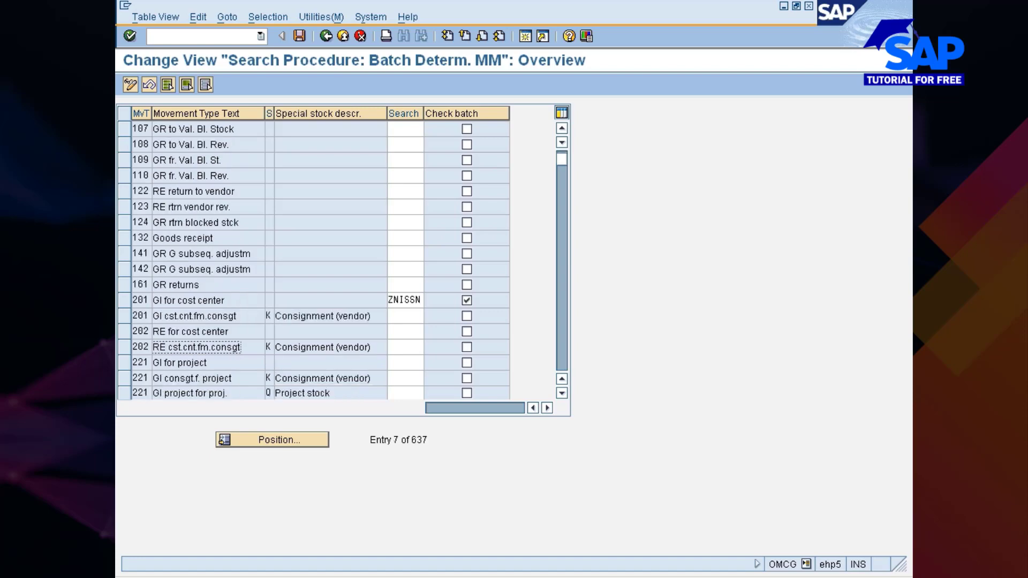
Examine the remaining movement types and their search procedure and batch check settings in the allocation list
scroll(174, 347, "down", 5)
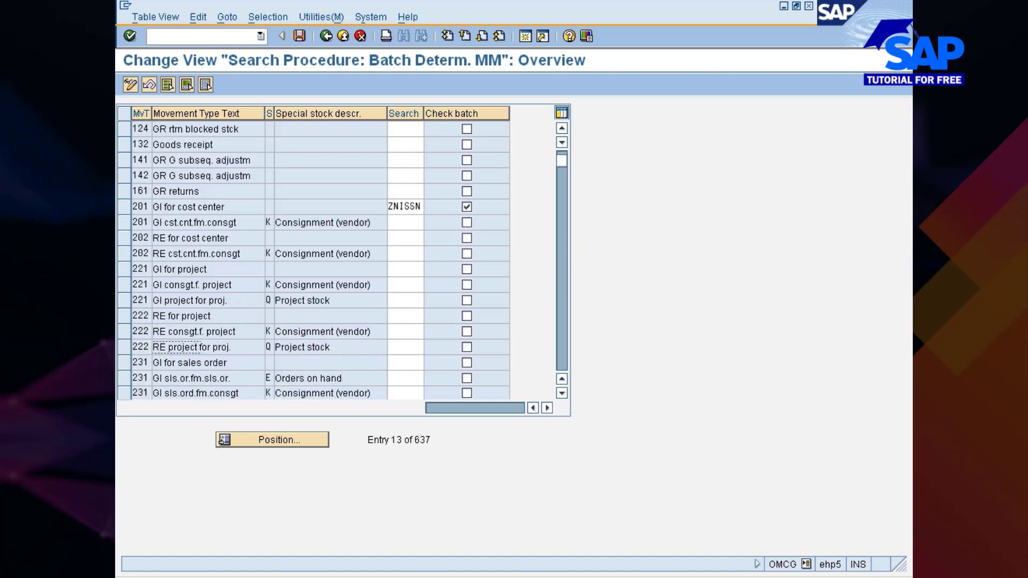
left_click(560, 362)
left_click(560, 362)
left_click(560, 362)
left_click(560, 362)
left_click(560, 362)
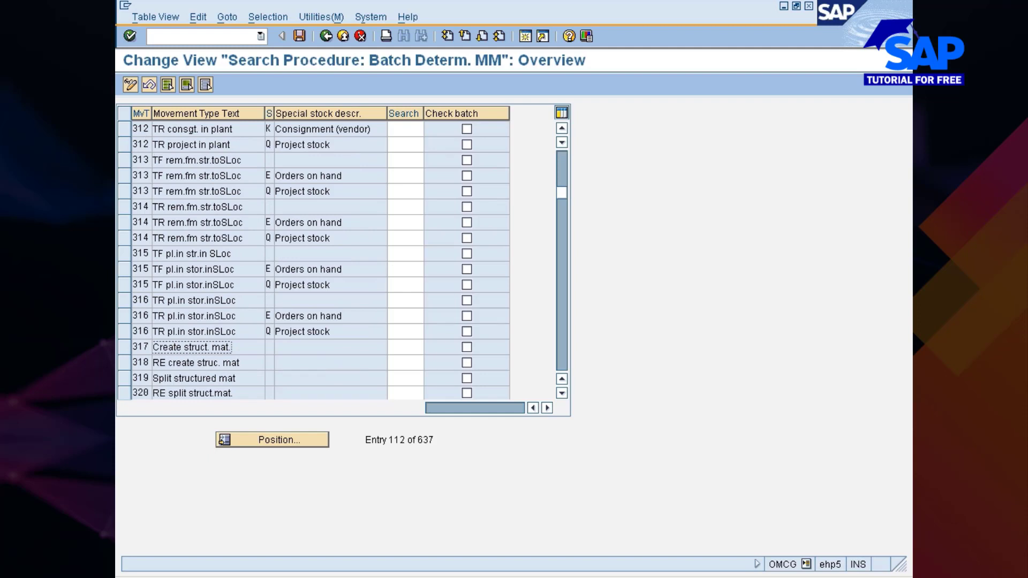
scroll(397, 271, "up", 1)
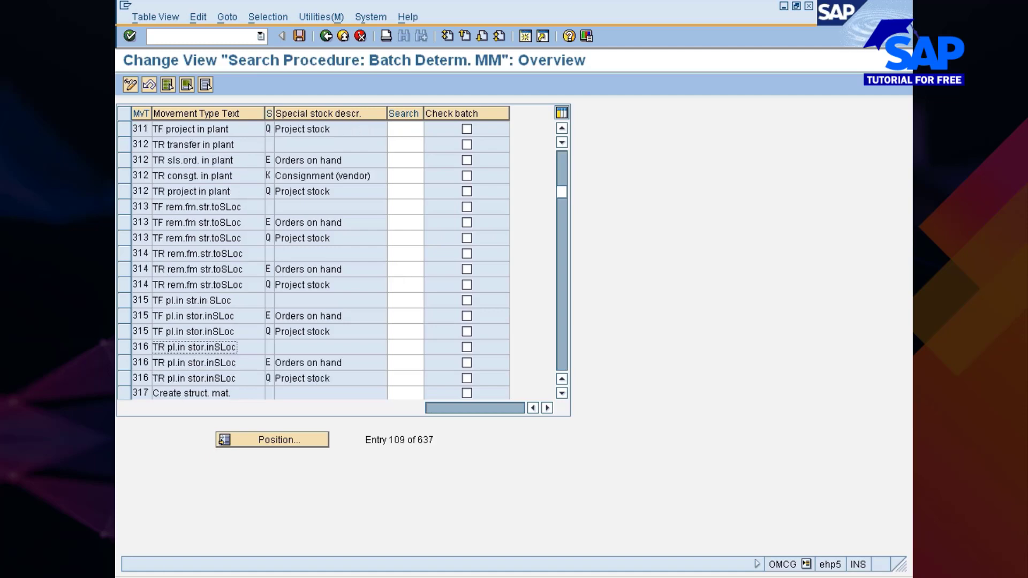
Save the search procedure allocation under the "Nissan changes" customizing request and return to the IMG structure
left_click(304, 34)
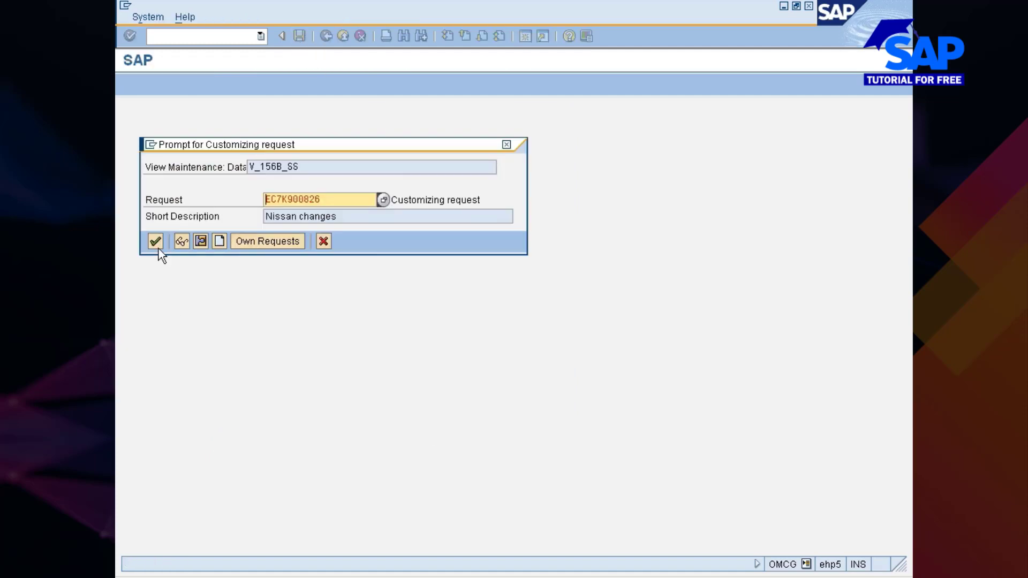
left_click(155, 241)
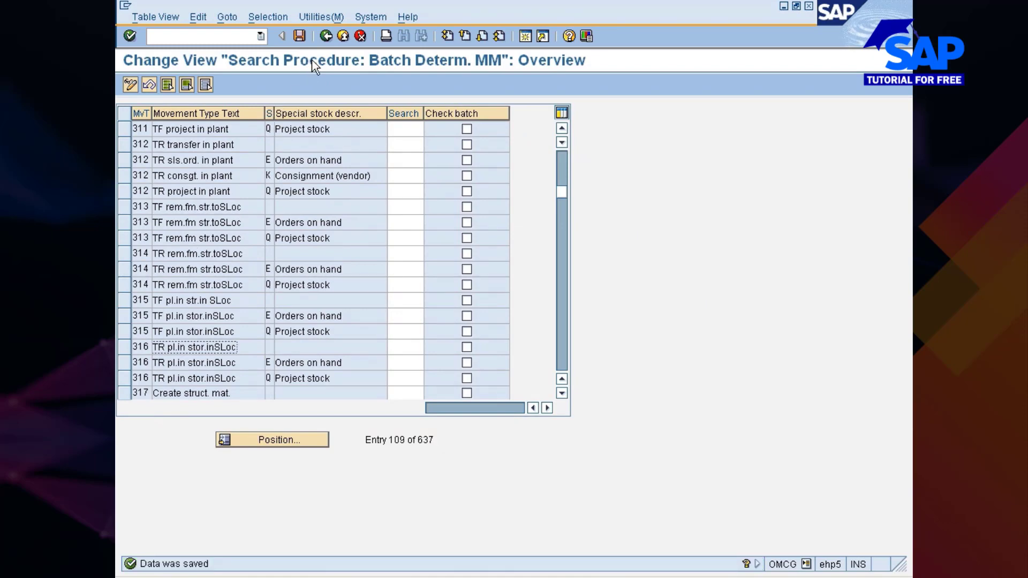
left_click(326, 36)
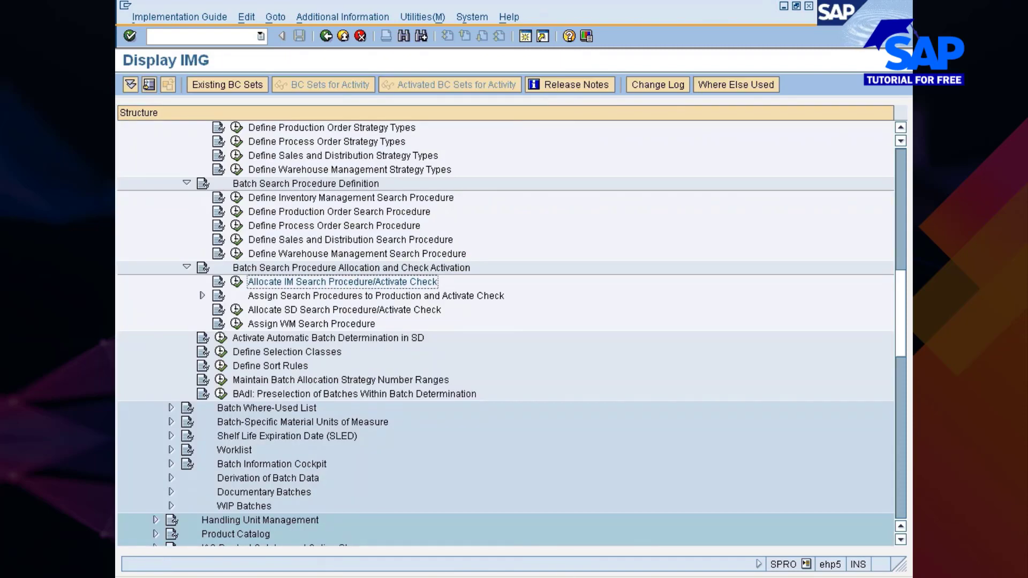
Switch to the Paint diagram and add the label "Batch Serch Prod allocation to IM Application" before the line entering the Batch Search Procedure box
key("alt+Tab")
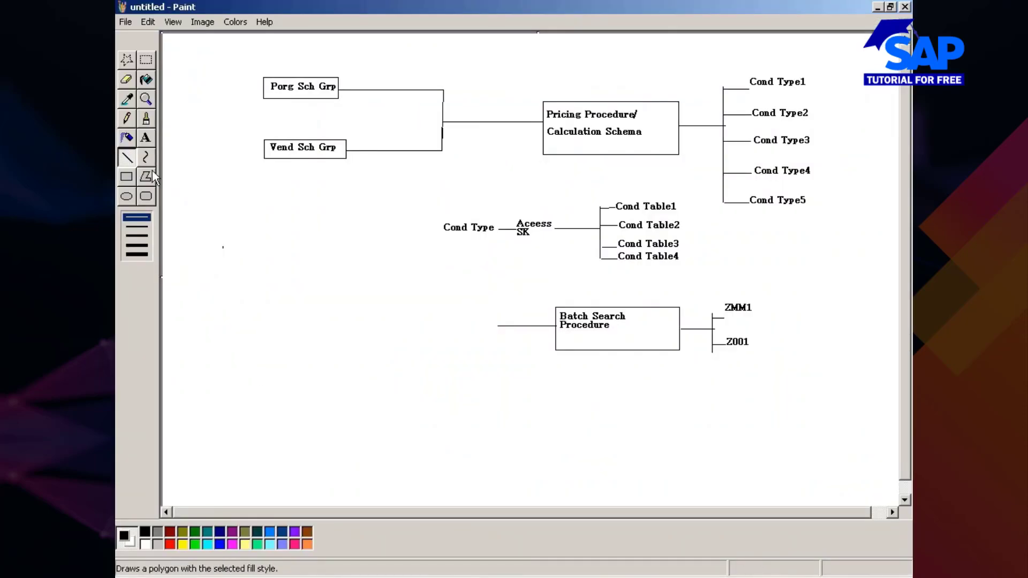
left_click(145, 138)
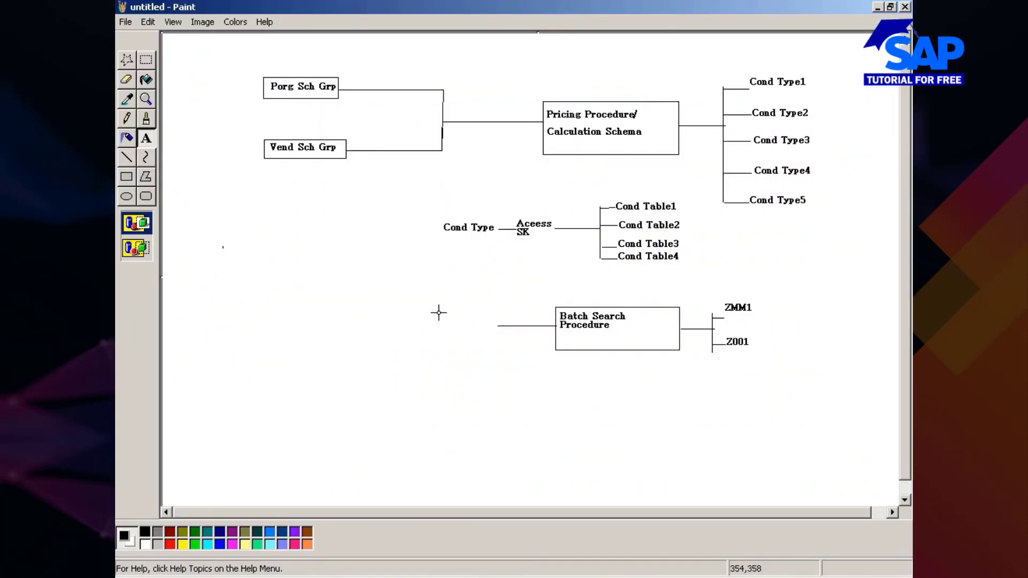
mouse_move(439, 311)
left_mouse_down()
mouse_move(441, 323)
mouse_move(496, 338)
left_mouse_up()
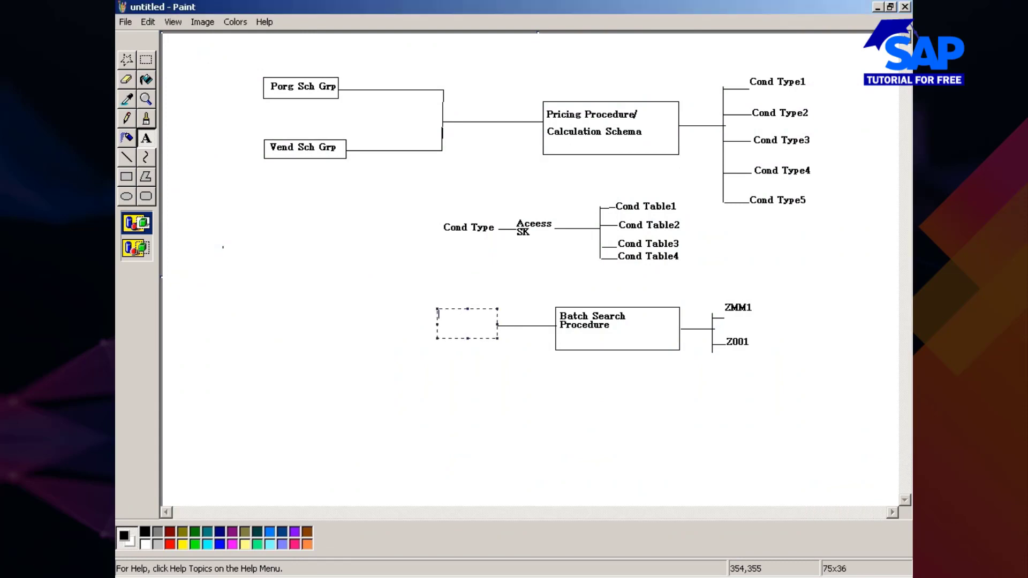
type("Batch Se")
type("Proce")
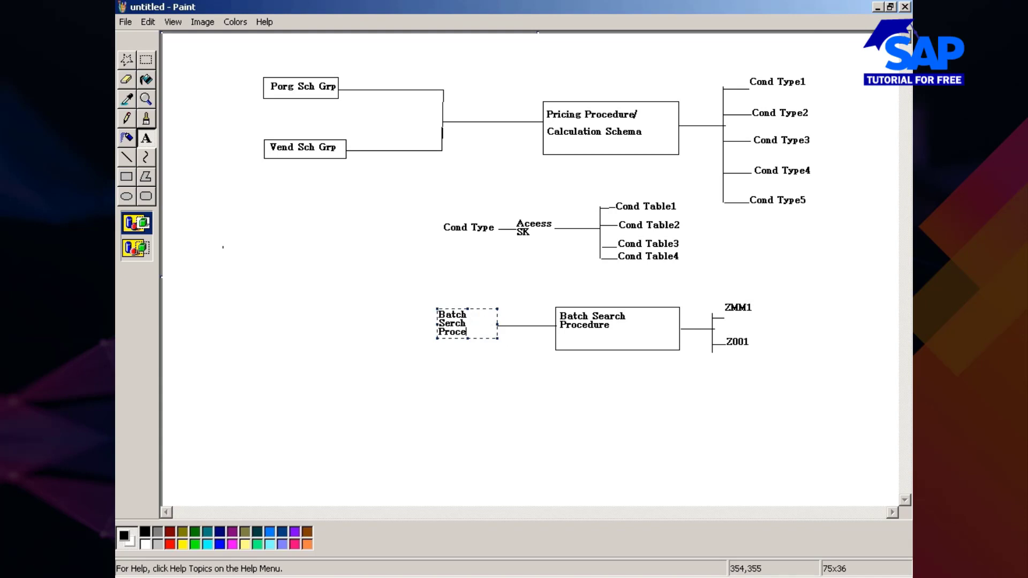
key("BackSpace")
key("BackSpace")
type("d allocation to IN")
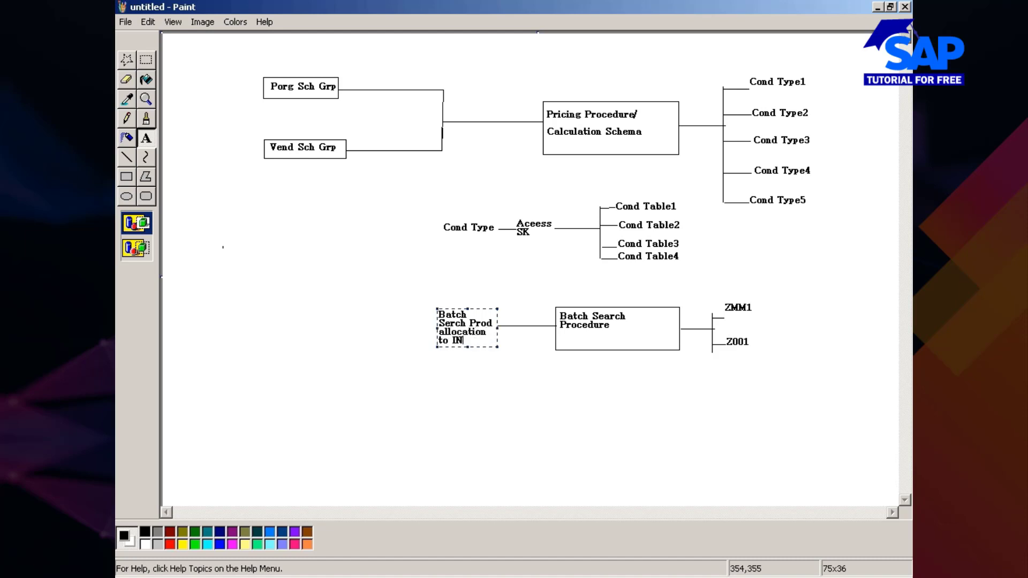
key("BackSpace")
type("M Appl")
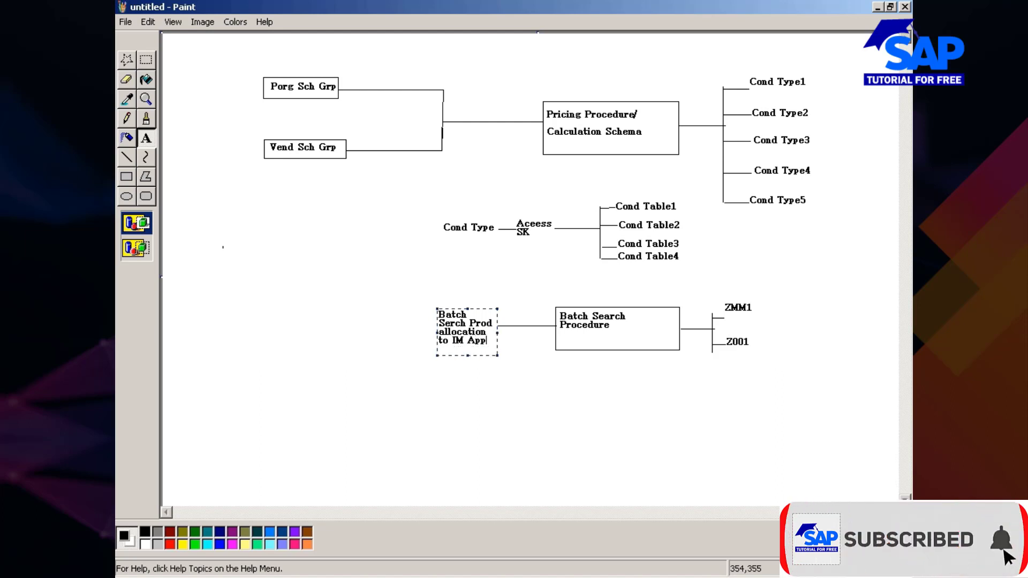
type("ication")
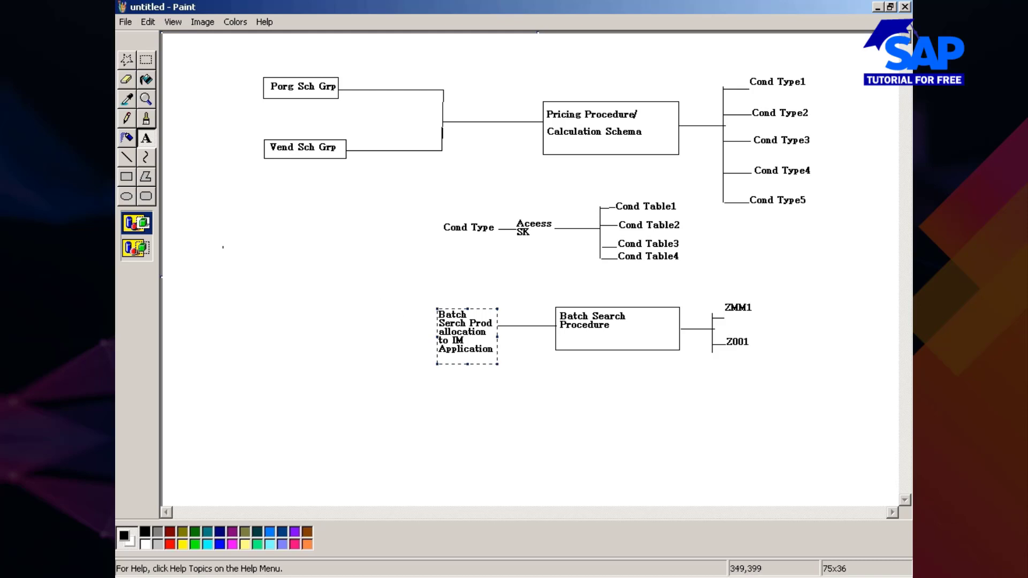
Widen the new label's text frame and shorten its last word to "Applicatn"
mouse_move(437, 338)
left_mouse_down()
mouse_move(401, 336)
mouse_move(413, 337)
left_mouse_up()
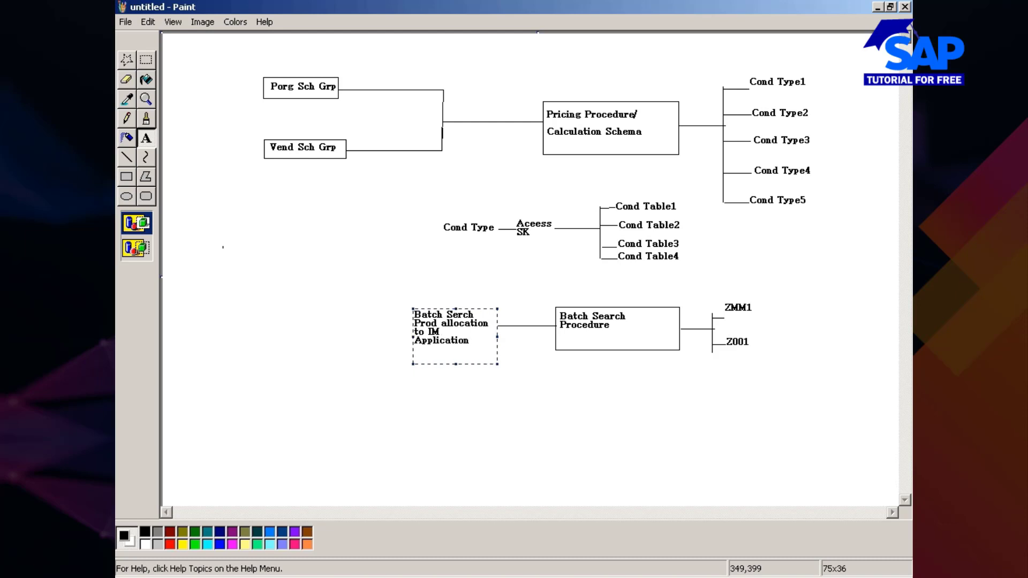
key("Delete")
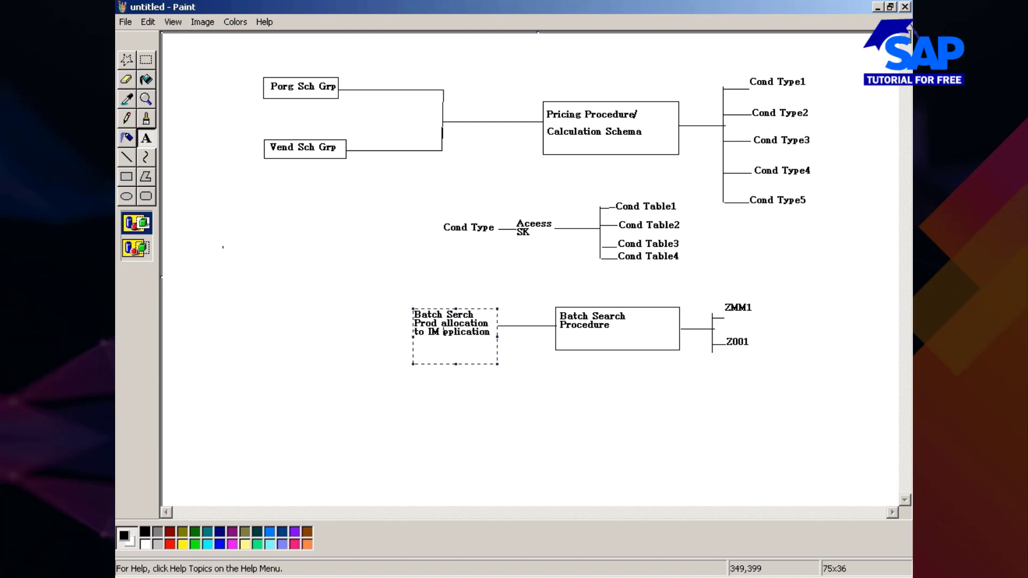
type("A")
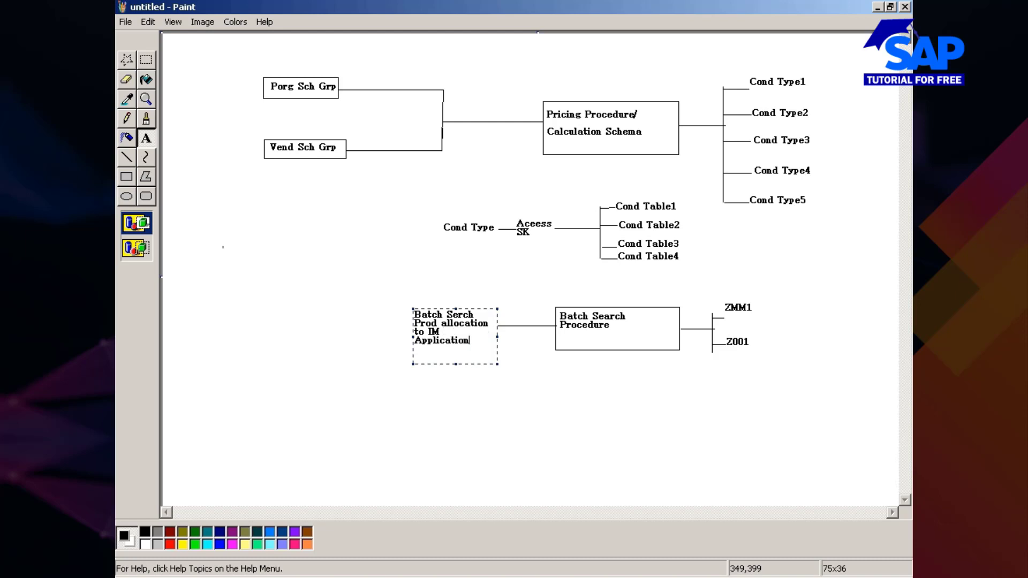
key("BackSpace")
key("BackSpace")
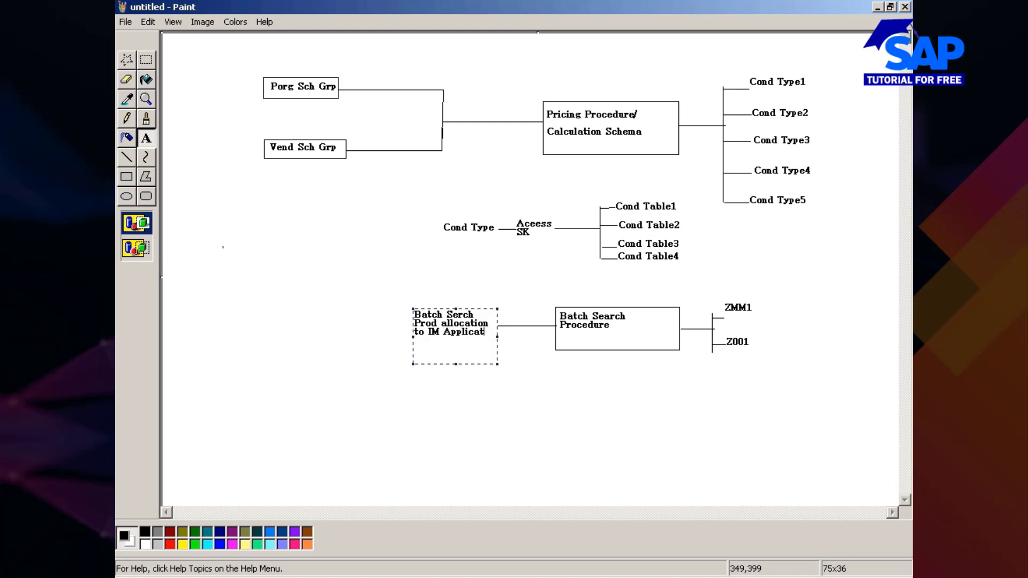
type("n")
left_click(410, 420)
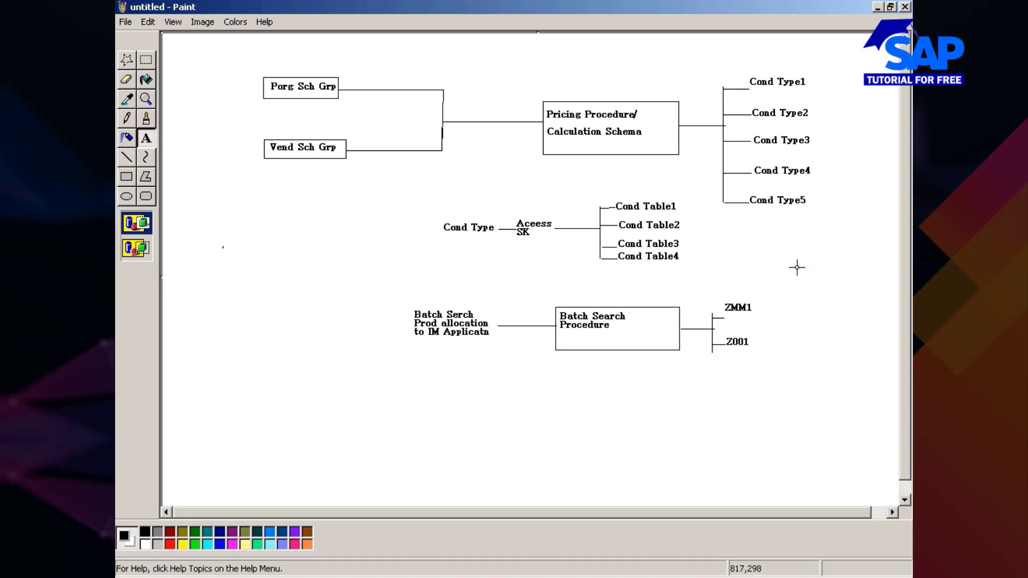
Add the two-line label "Selection Class" and "Sortin rule" to the upper right of ZMM1
left_click_drag(789, 269, 896, 301)
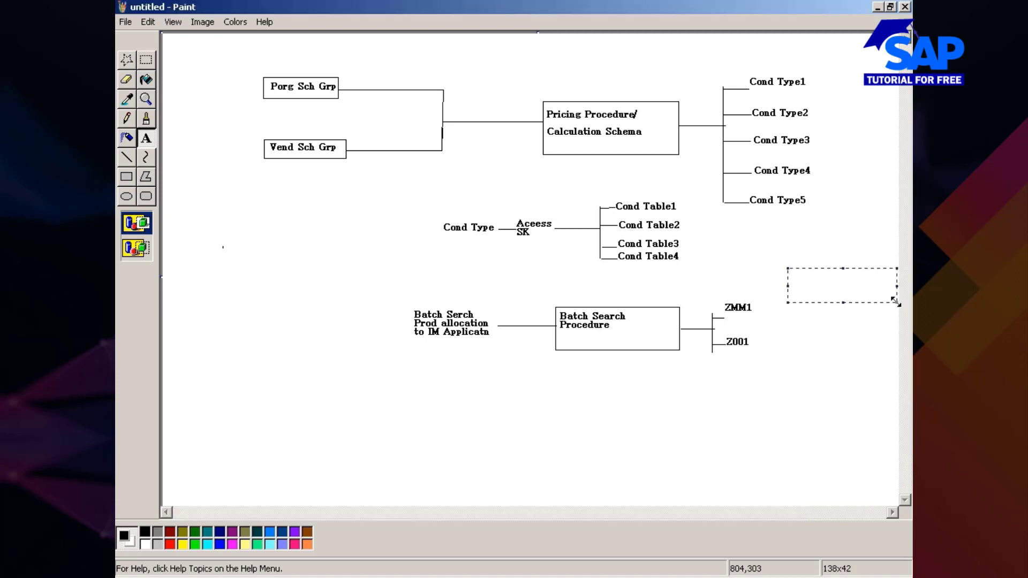
type("Selection C")
type("olum")
key("BackSpace")
key("BackSpace")
key("BackSpace")
key("BackSpace")
type("lass")
key("Return")
type("Sortin")
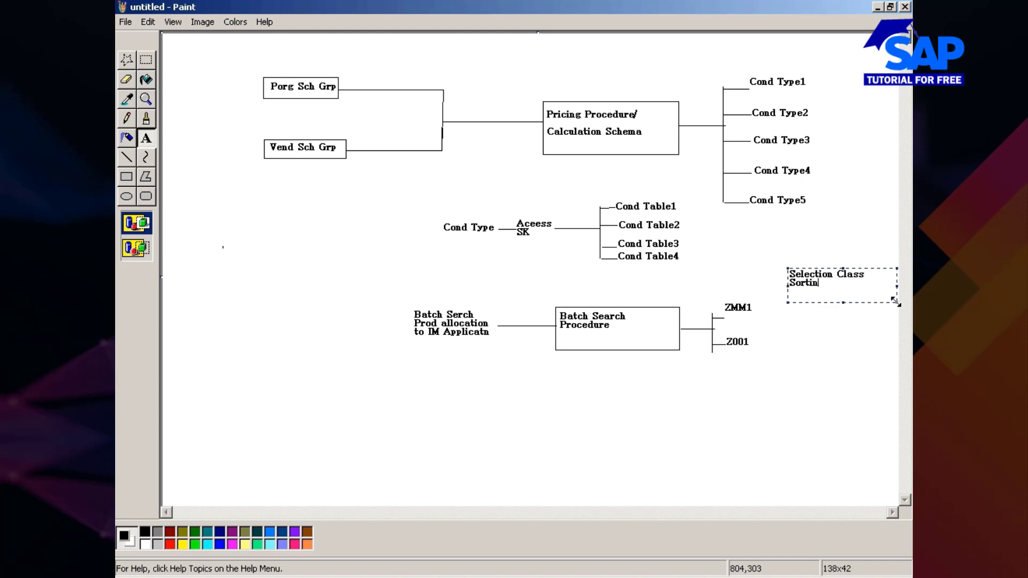
type(" rule")
left_click(824, 243)
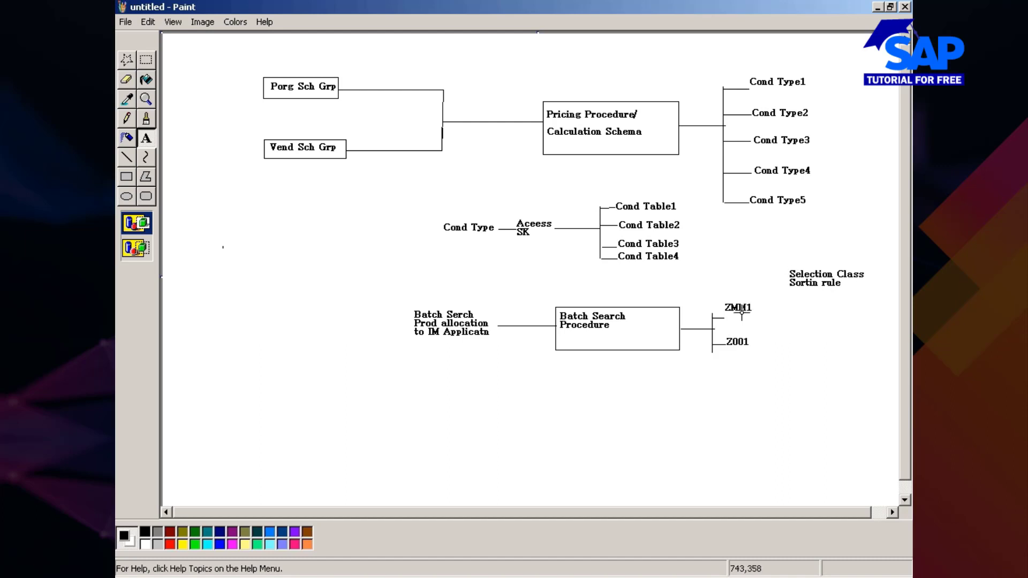
Draw lines connecting ZMM1 and Z001 to the "Selection Class / Sortin rule" label
left_click(127, 158)
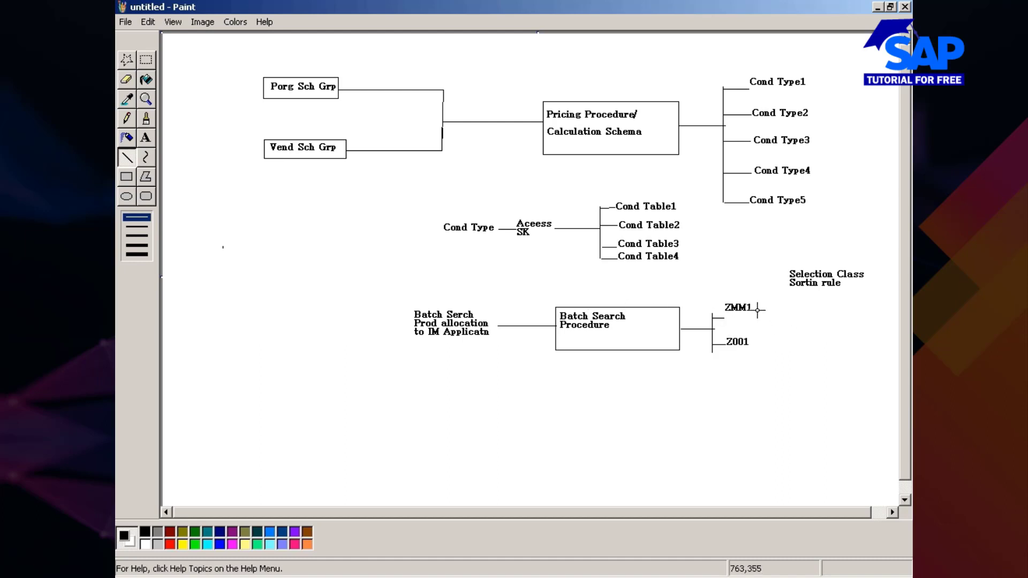
left_click_drag(758, 309, 788, 281)
left_click_drag(751, 343, 791, 284)
Switch to the SAP Display IMG window and open Define Inventory Management Strategy Types under Strategy Types
key("alt+Tab")
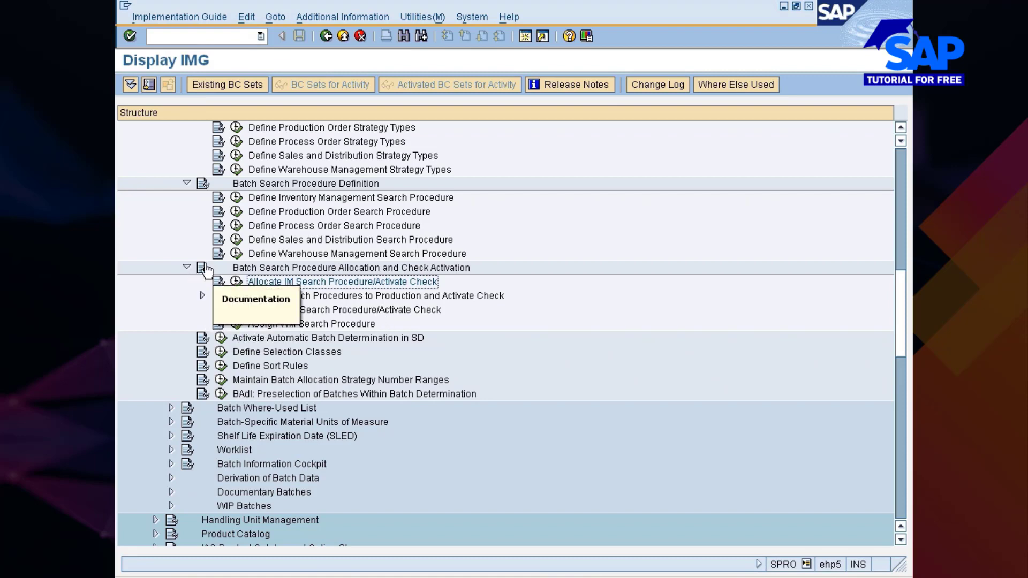
left_click(187, 267)
left_click(187, 183)
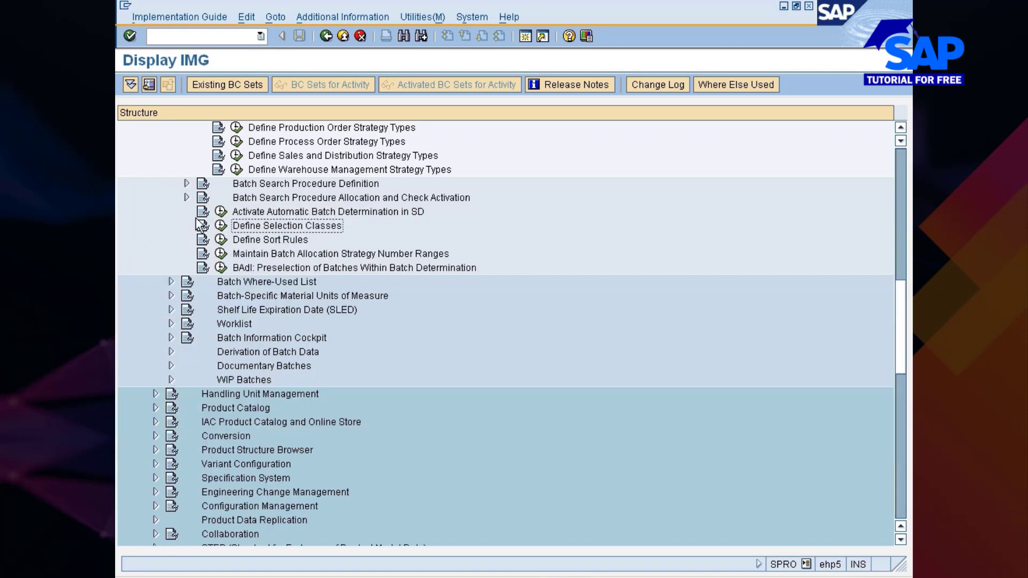
scroll(204, 235, "up", 1)
left_click(186, 184)
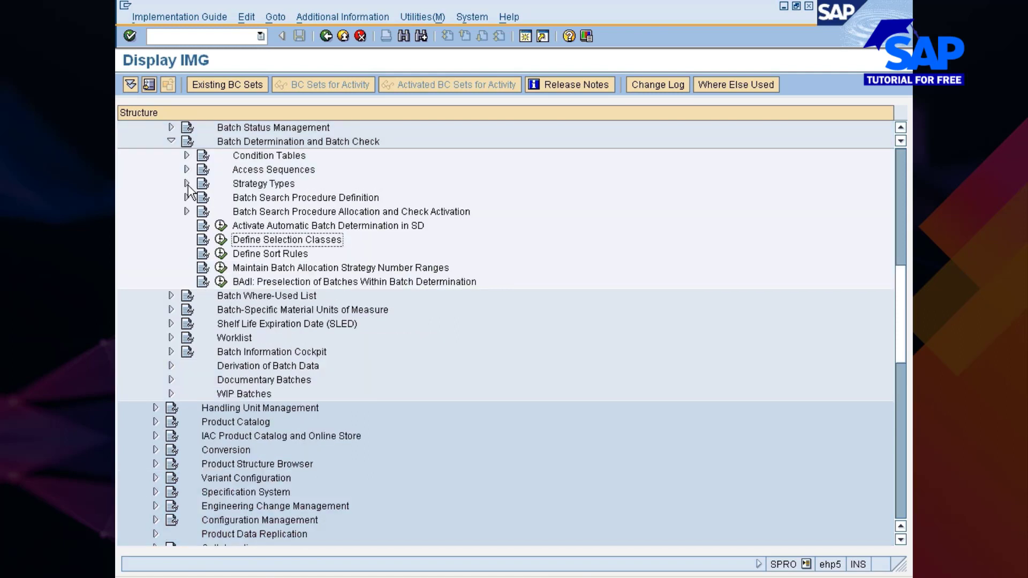
left_click(257, 184)
left_click(187, 184)
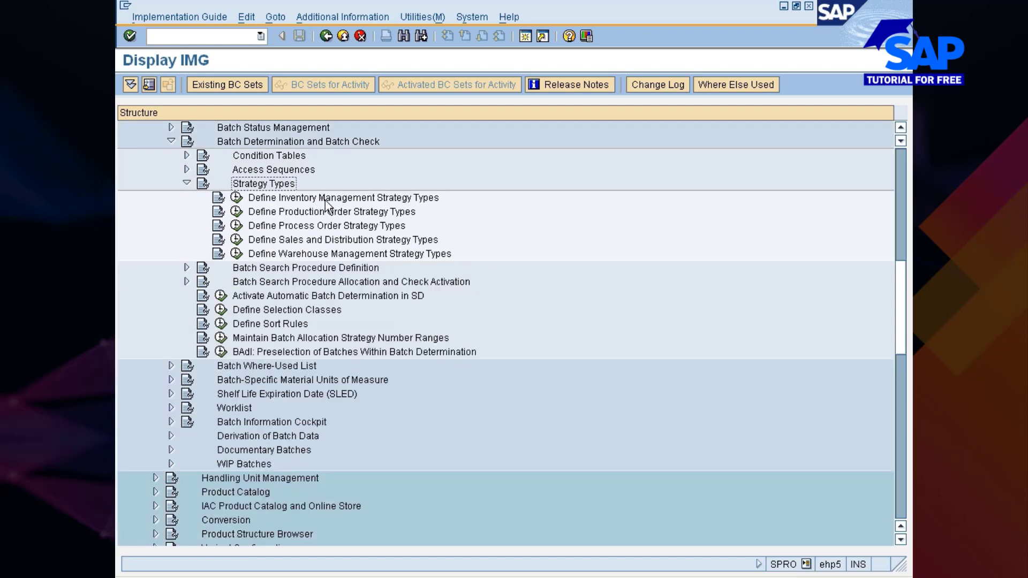
left_click(336, 198)
left_click(236, 198)
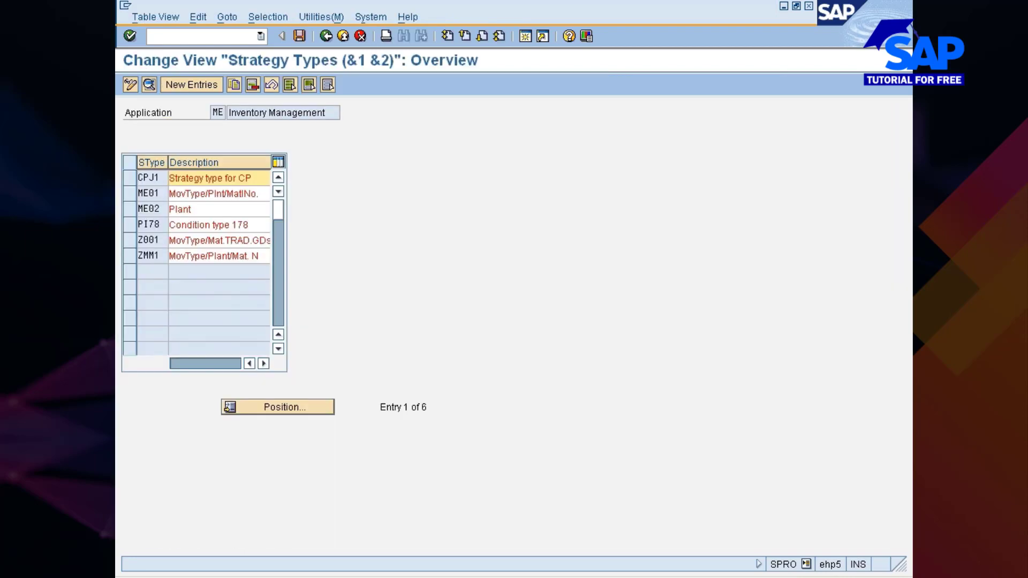
Open the details of strategy type Z001 and clear its selection class
left_click(131, 240)
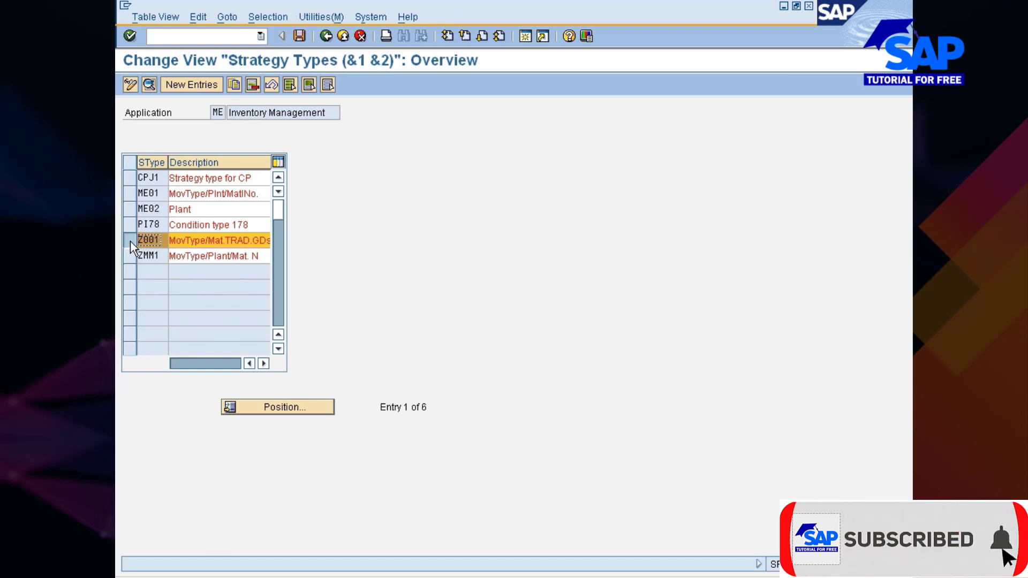
left_click(149, 83)
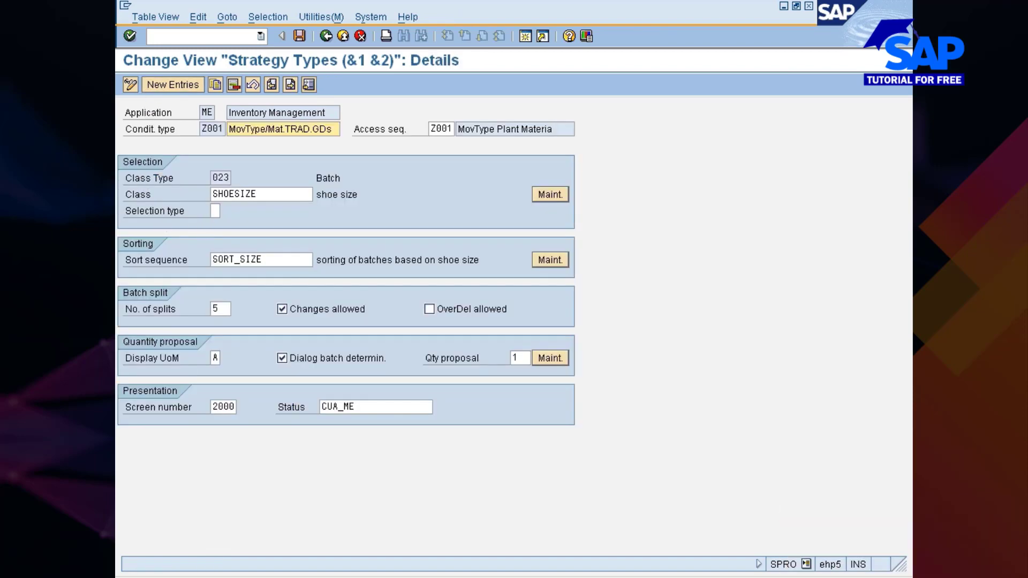
left_click(259, 195)
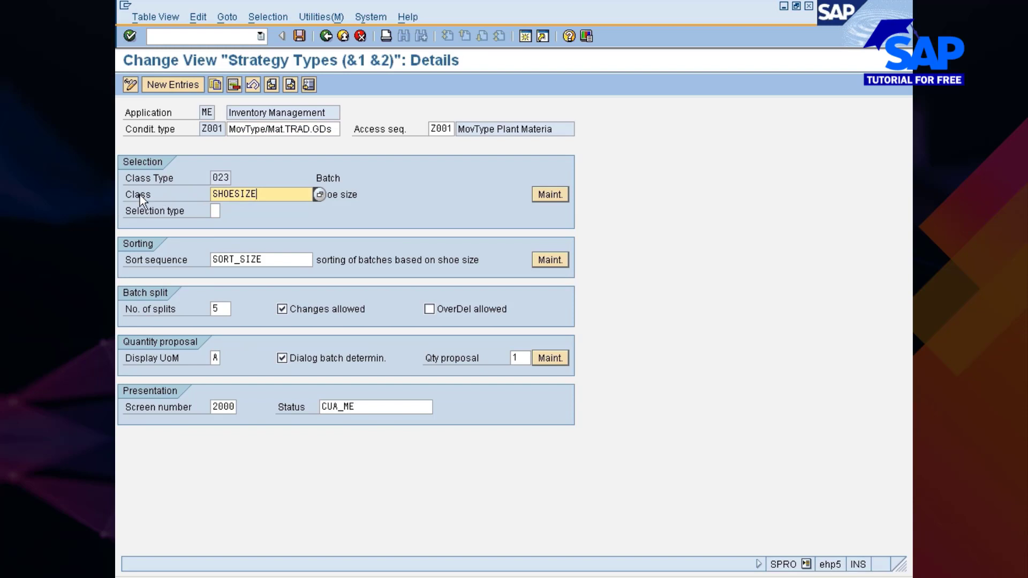
key("BackSpace")
key("BackSpace")
key("BackSpace")
key("BackSpace")
key("BackSpace")
key("BackSpace")
key("BackSpace")
key("BackSpace")
Clear the sort sequence of strategy type Z001
left_click(244, 261)
key("BackSpace")
key("BackSpace")
key("BackSpace")
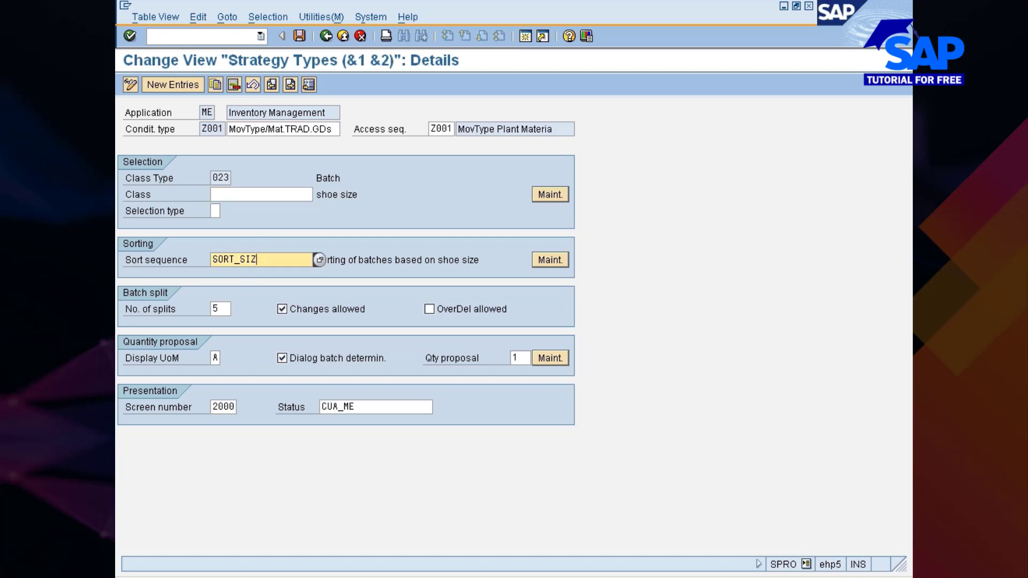
key("BackSpace")
key("BackSpace")
key("BackSpace")
key("BackSpace")
key("BackSpace")
key("BackSpace")
Open class maintenance from strategy type Z001's selection settings and try to open batch class SC_BREAD for changing
left_click(230, 194)
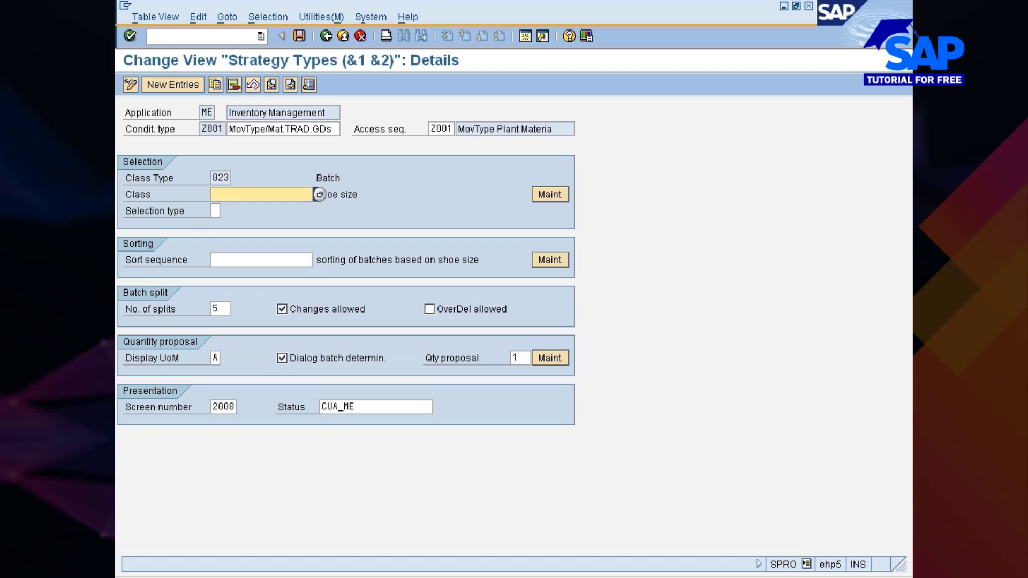
left_click(545, 194)
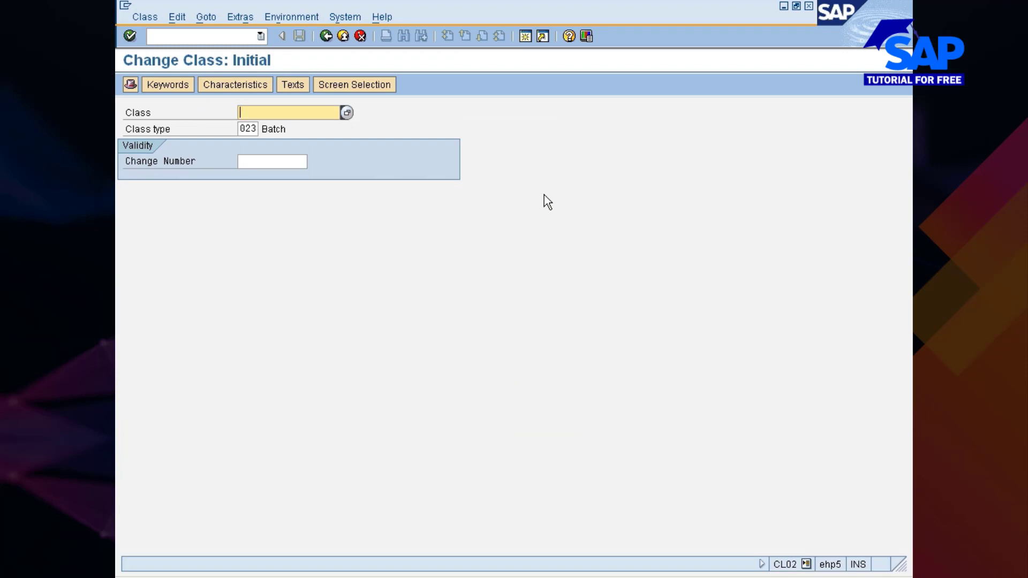
type("S")
key("BackSpace")
type("B")
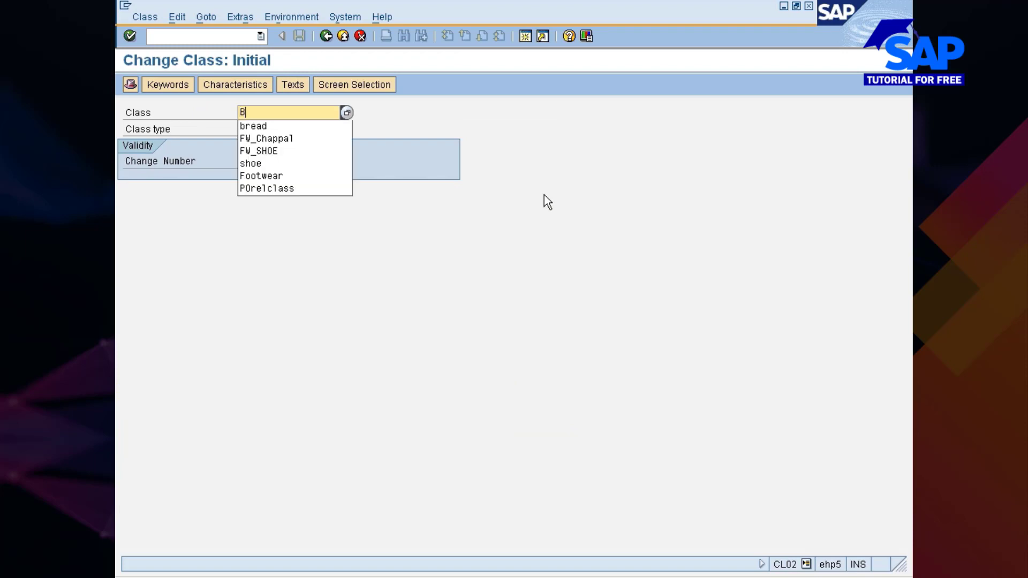
type("re")
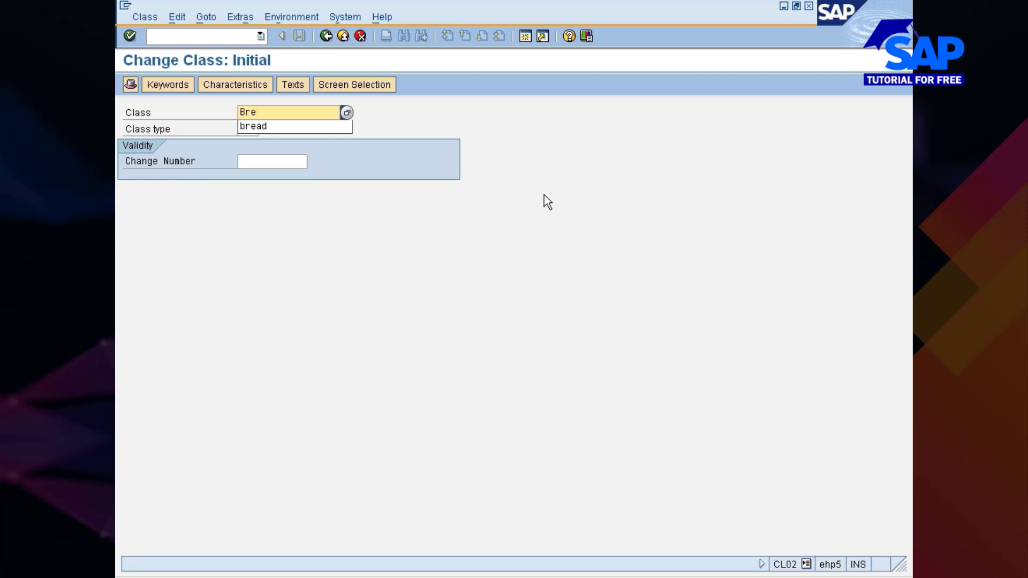
key("BackSpace")
key("BackSpace")
key("BackSpace")
type("SC")
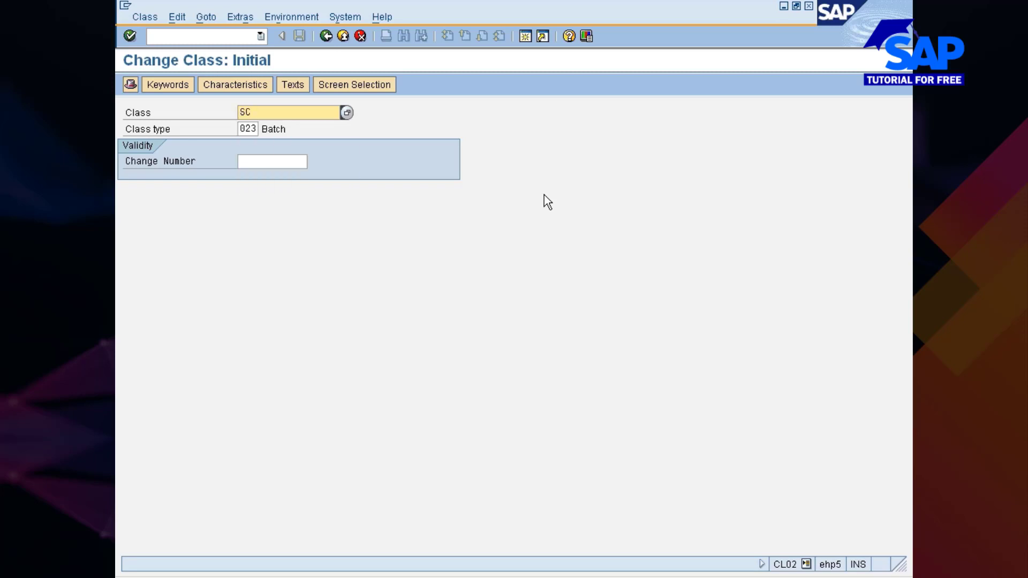
type("_bread")
key("Return")
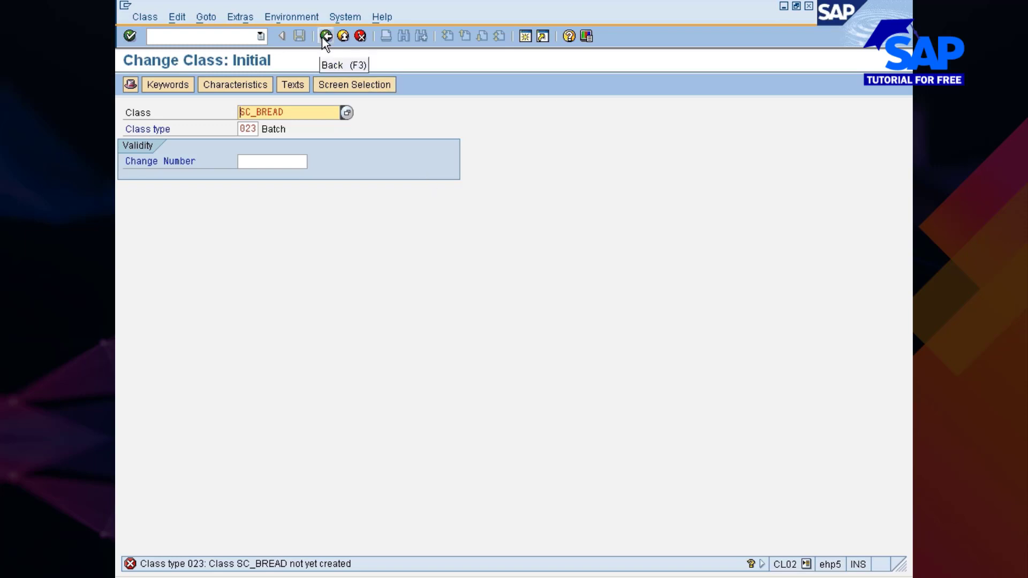
Try to open the screen selection and characteristics of class SC_BREAD, and return to the strategy type details
left_click(356, 88)
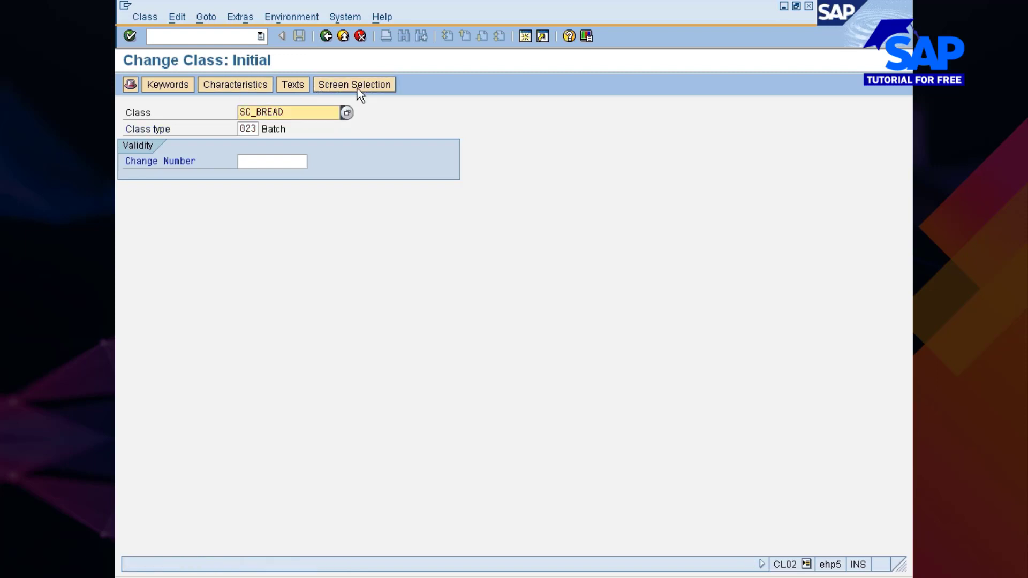
left_click(231, 88)
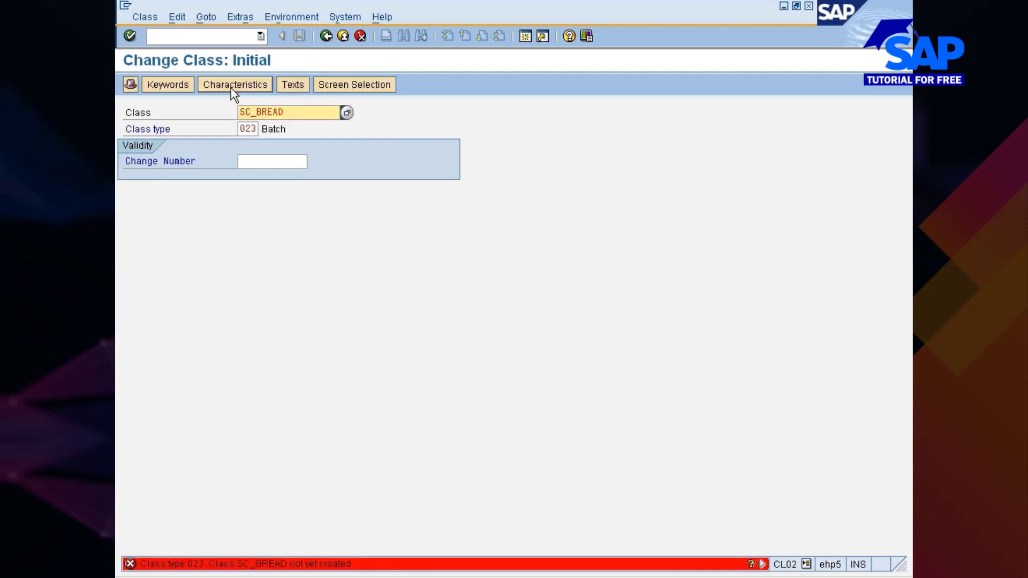
left_click(326, 36)
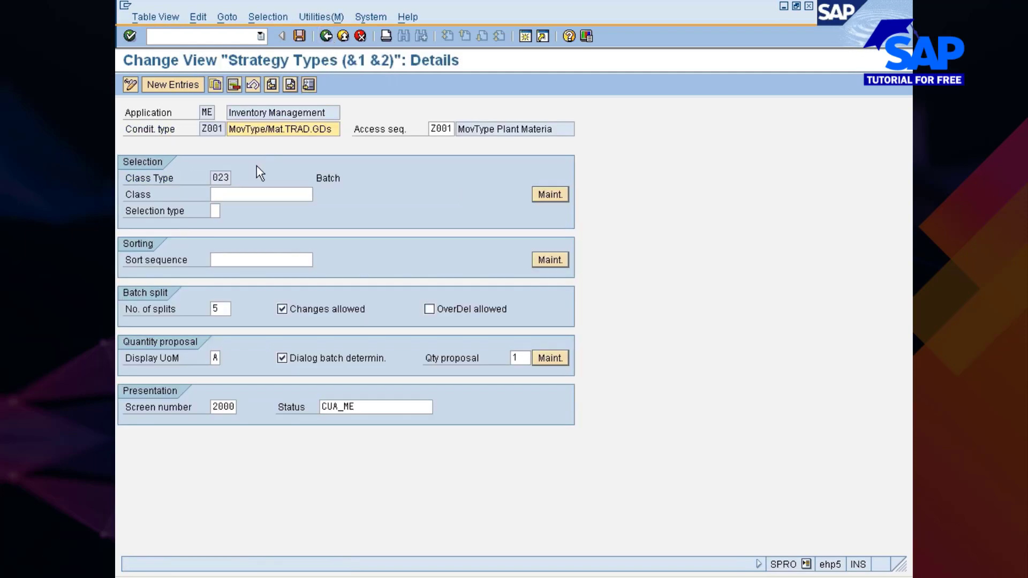
left_click(253, 195)
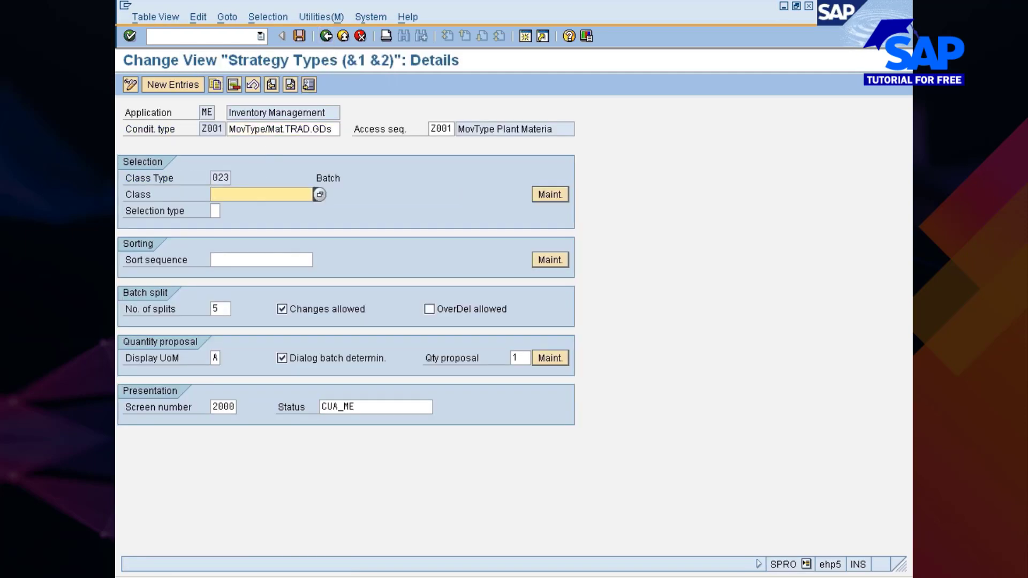
left_click(319, 194)
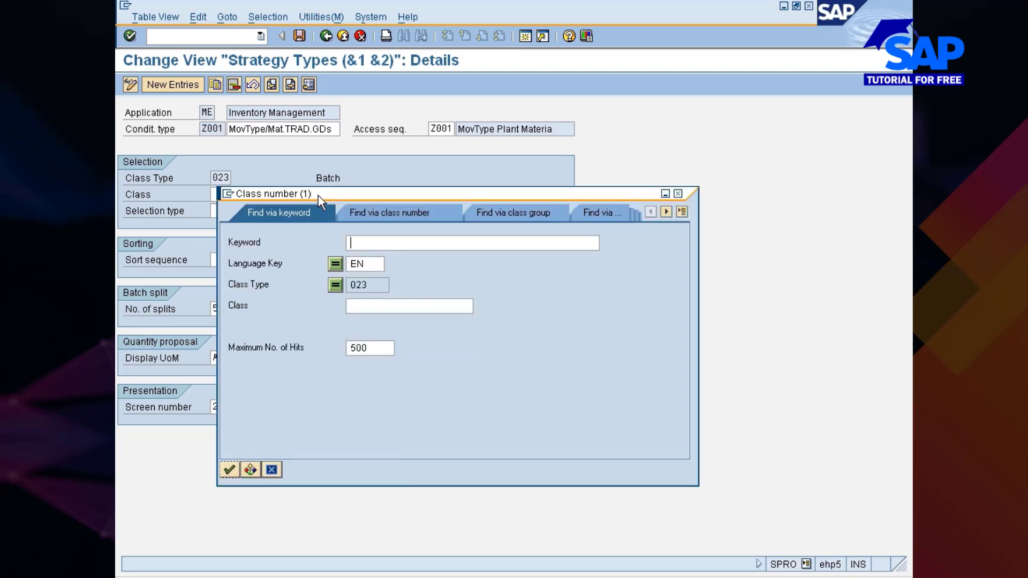
left_click(678, 194)
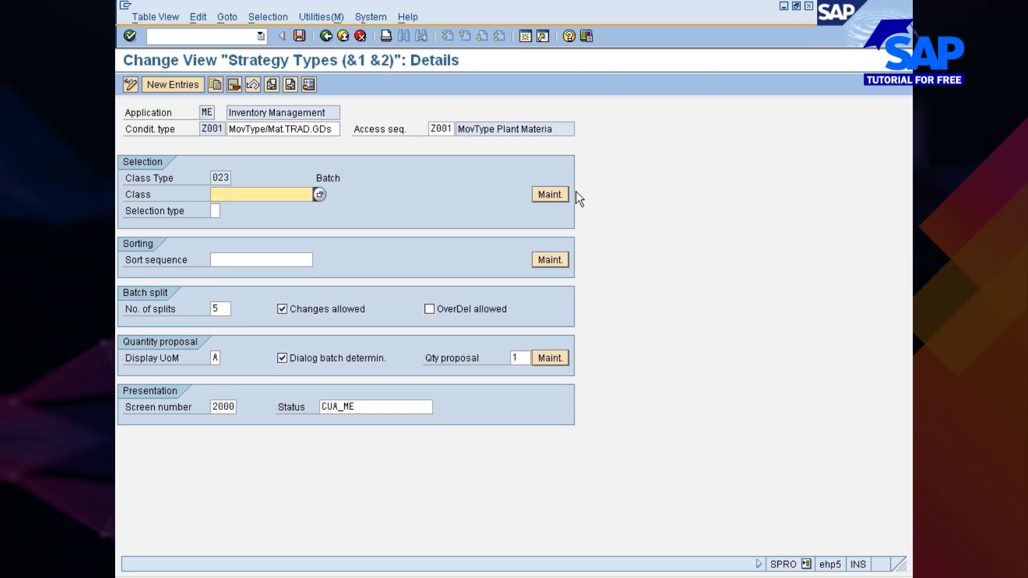
Switch to the SAP Easy Access window and expand Central Functions under Logistics
left_click(515, 574)
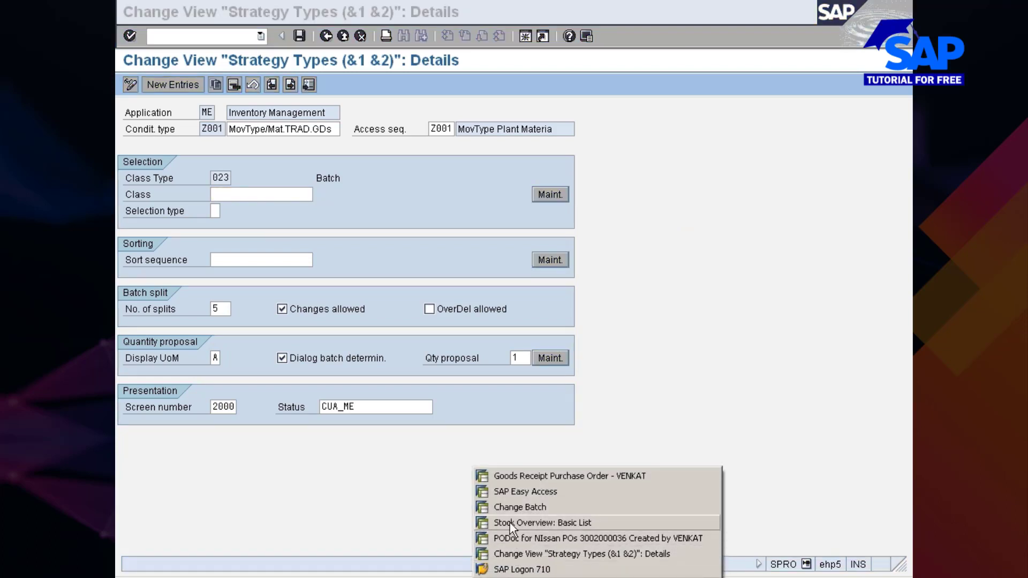
left_click(524, 498)
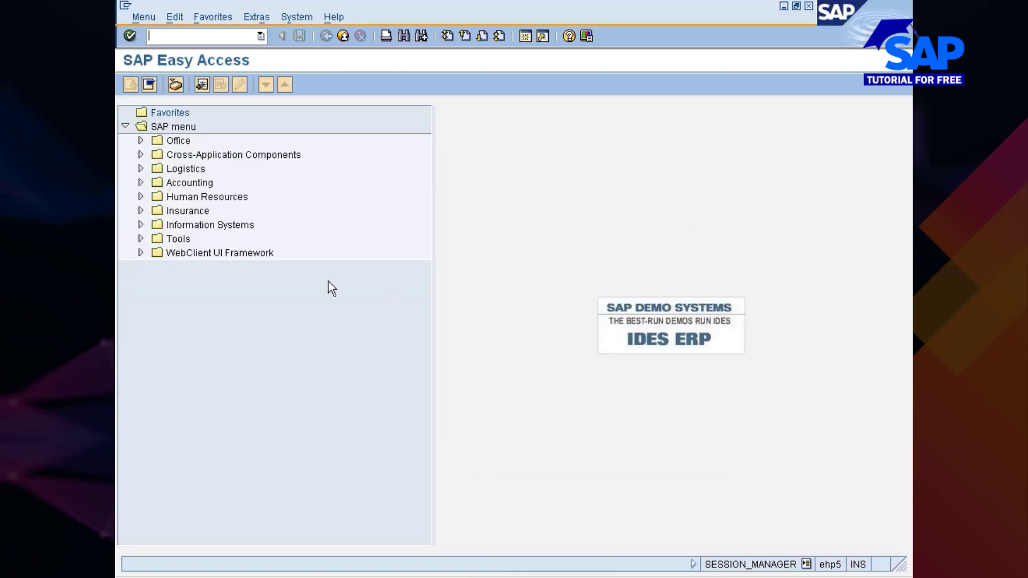
double_click(185, 170)
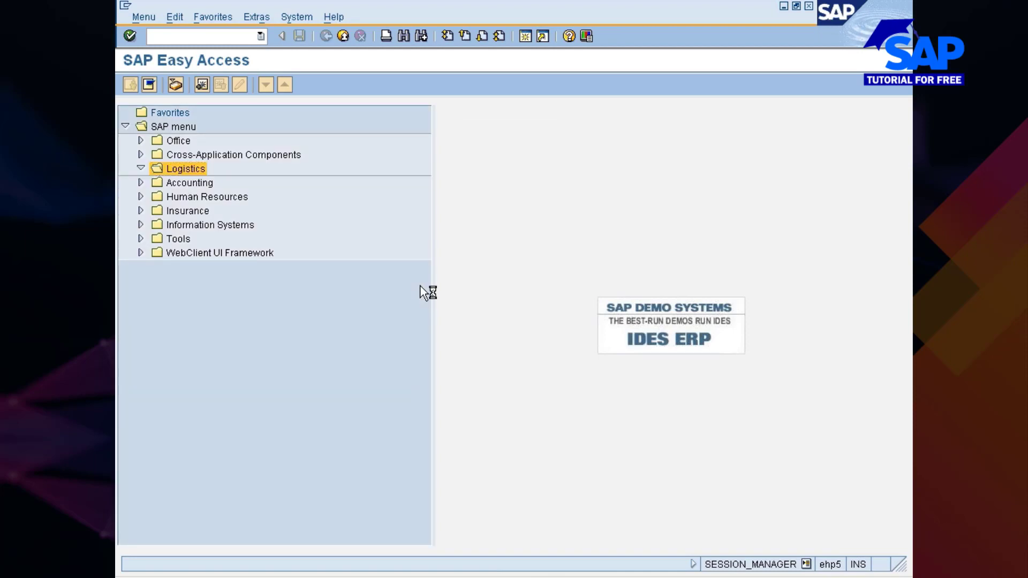
key("Down")
key("Down")
key("Down")
key("Down")
key("Down")
key("Down")
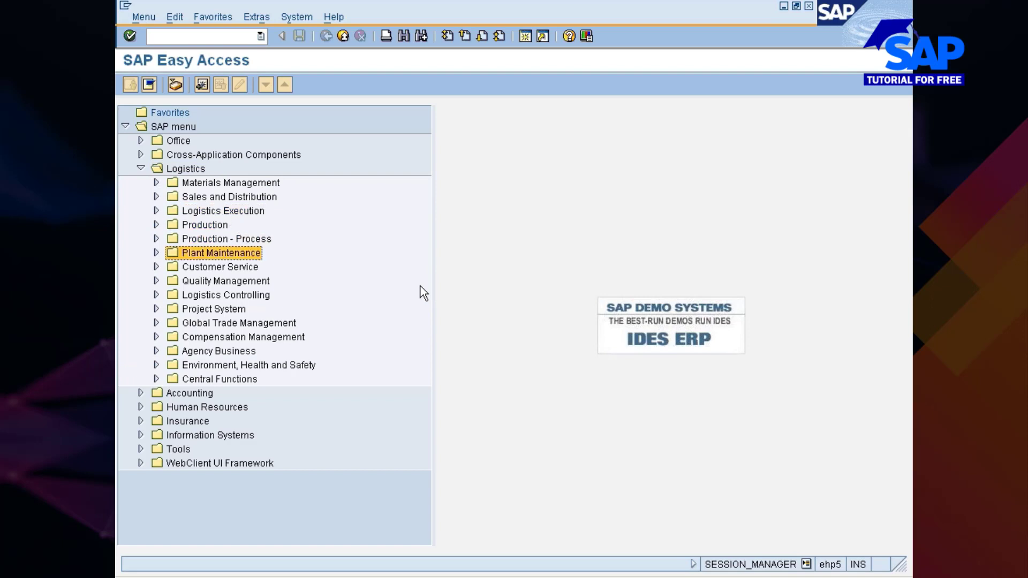
key("Down")
key("Down")
key("Down")
key("Down")
key("Down")
key("Down")
key("Down")
key("Down")
key("Down")
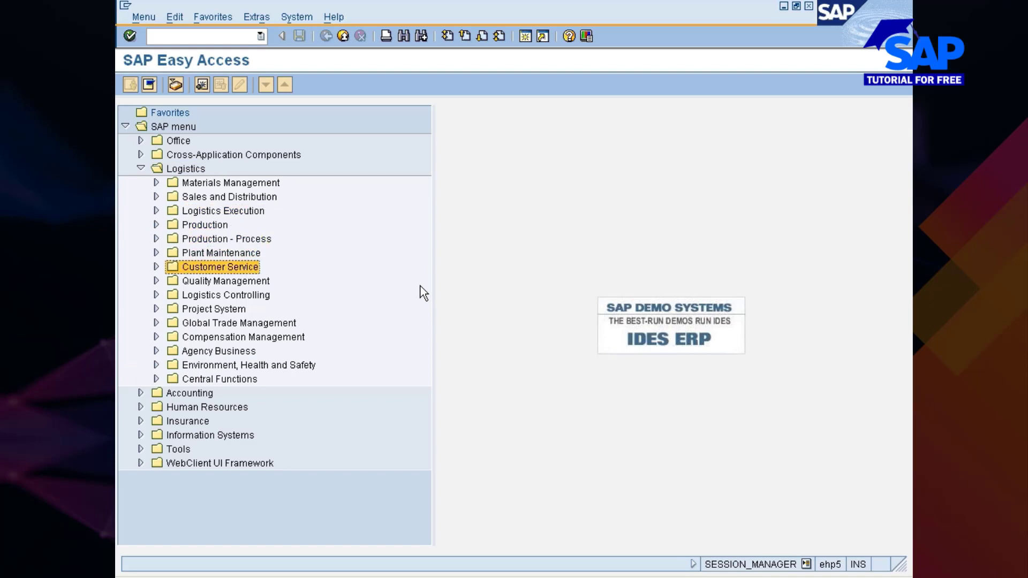
key("Right")
Expand Batch Management and its Batch Determination folder under Central Functions
key("Down")
key("Down")
key("Down")
key("Down")
key("Down")
key("Down")
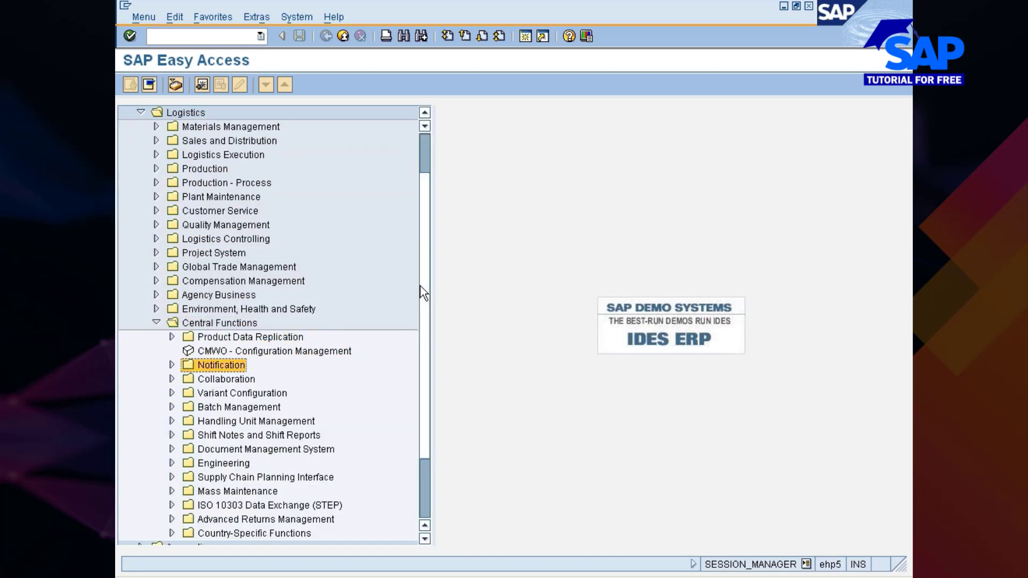
key("Right")
key("Down")
key("Down")
key("Down")
key("Down")
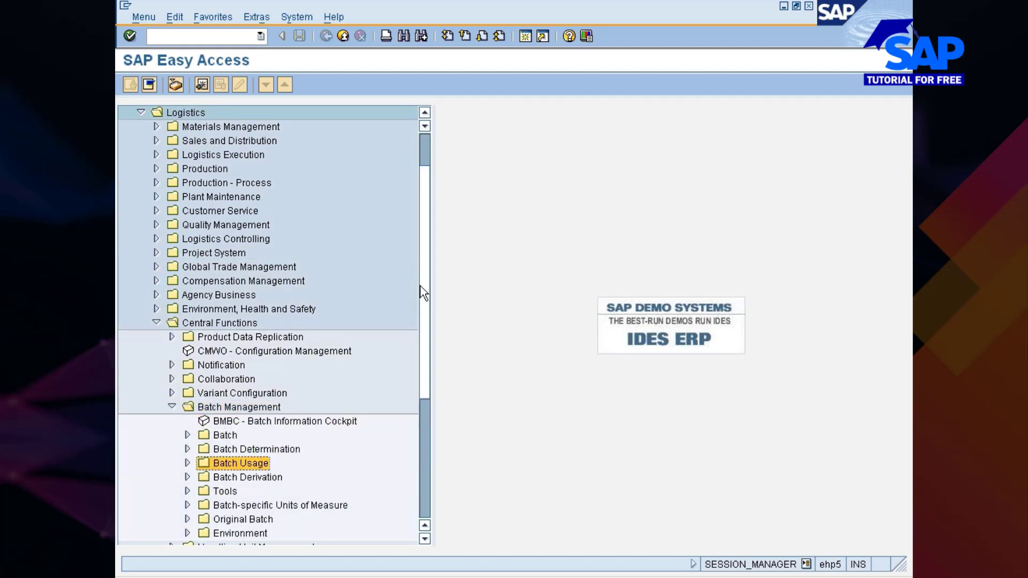
key("Up")
key("Right")
Expand Selection and Sort under Batch Determination, including its Selection Class and Sort Rule folders
key("Down")
key("Down")
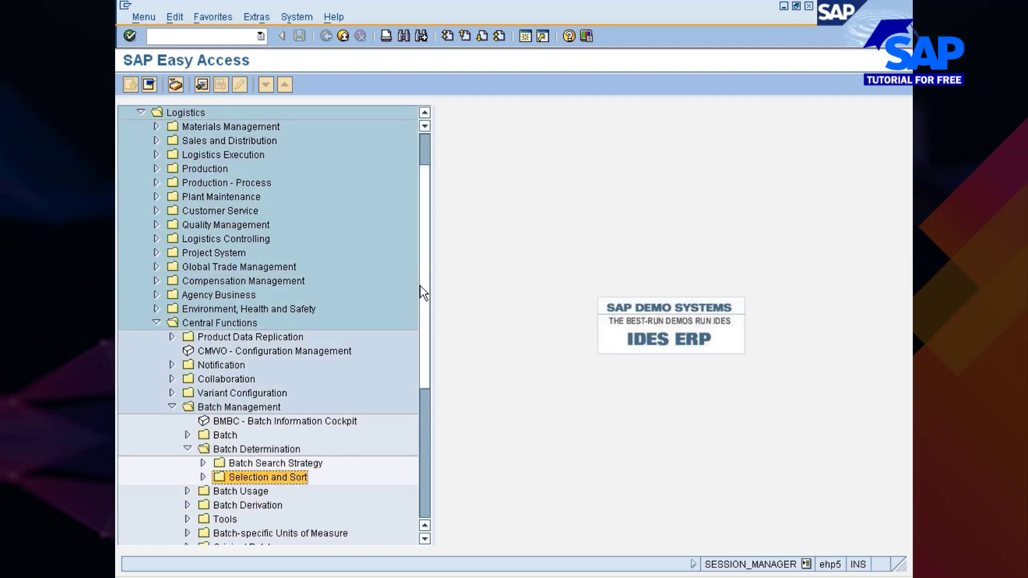
key("Right")
key("Down")
key("Down")
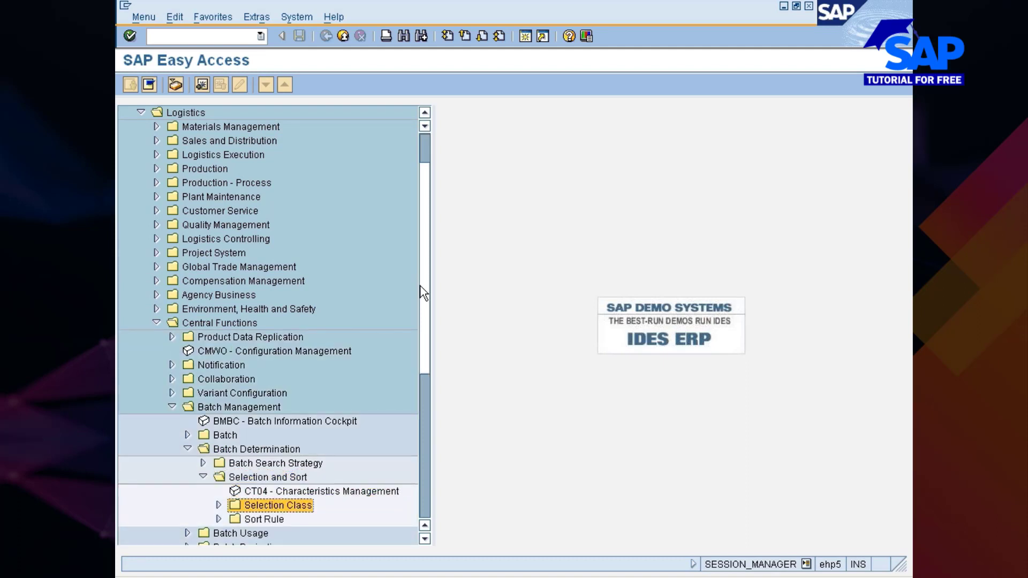
key("Right")
key("Down")
key("Down")
key("Down")
key("Down")
key("Down")
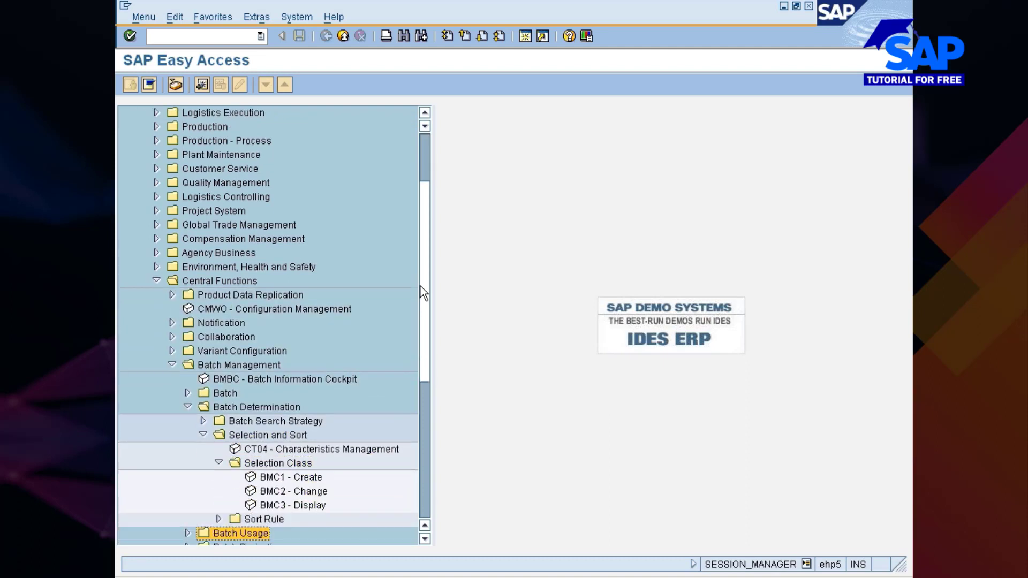
key("Up")
key("Right")
Start BMC1 - Create under Selection Class and create class SC_BREAD with class type 023
key("Up")
key("Up")
key("Up")
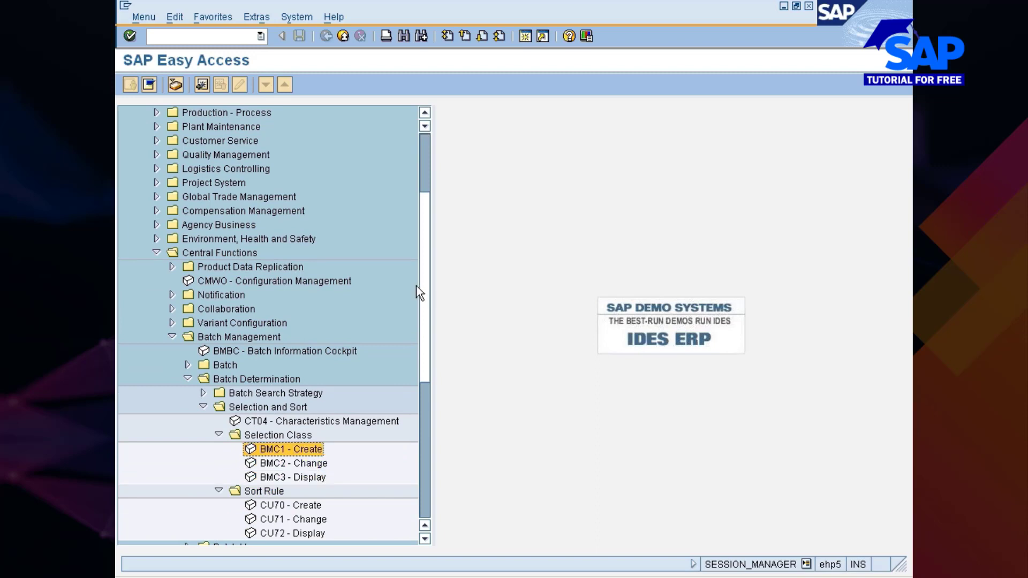
double_click(287, 452)
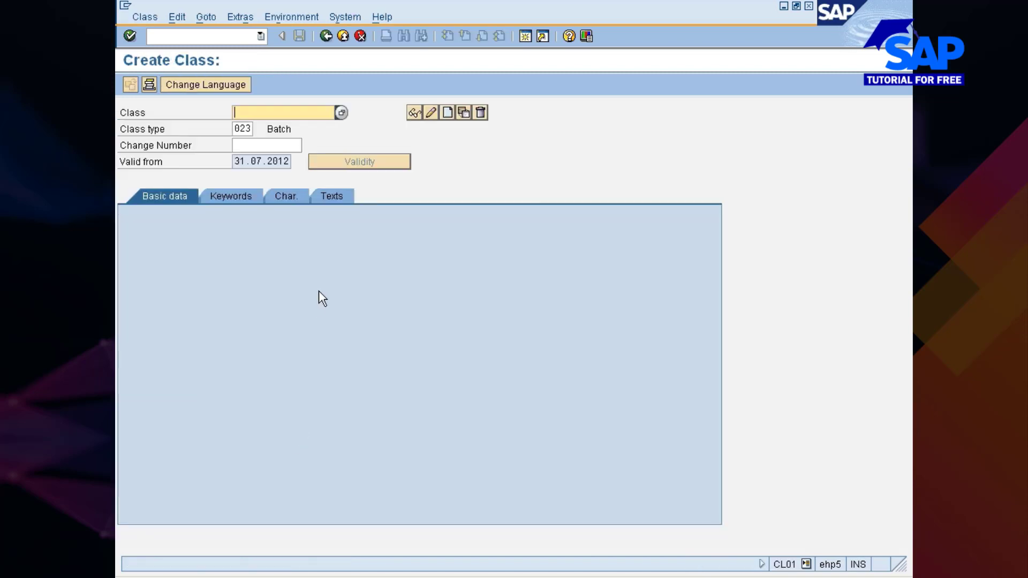
type("SC")
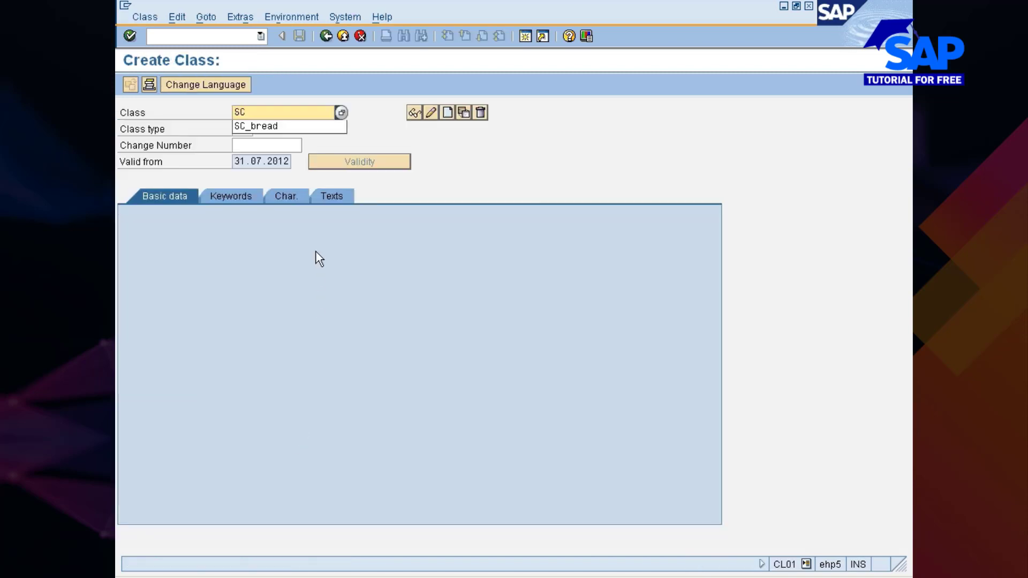
key("Down")
key("Return")
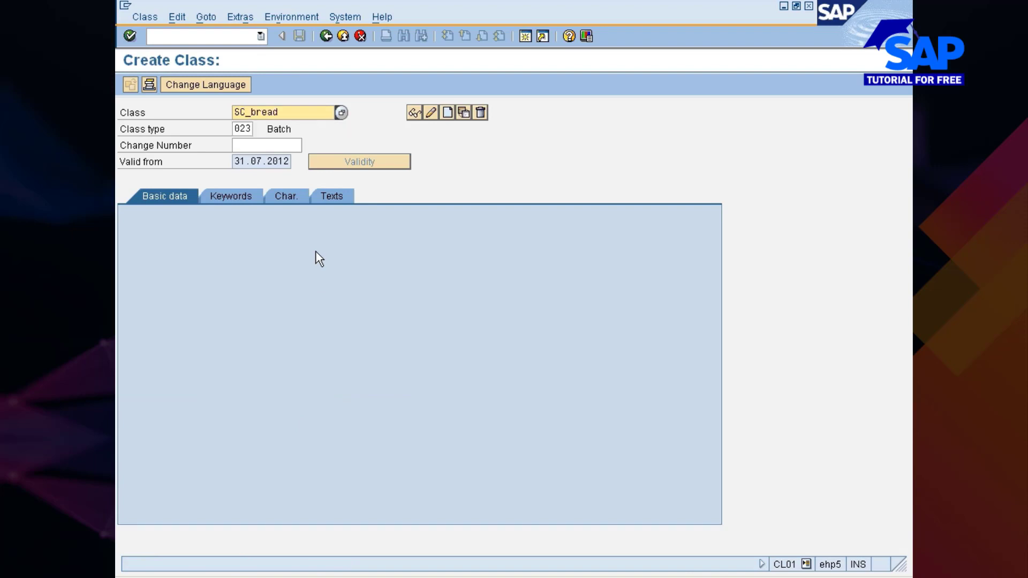
left_click(446, 112)
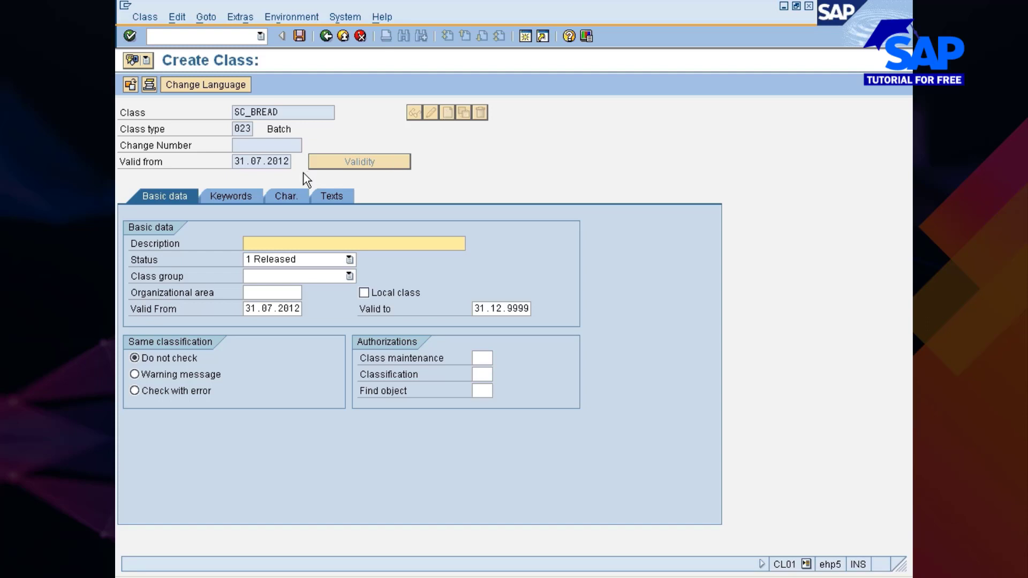
Enter "Batch Selection class for bread" as the description of class SC_BREAD
type("Selec")
key("BackSpace")
key("BackSpace")
key("BackSpace")
key("BackSpace")
key("BackSpace")
type("Batch Selection class")
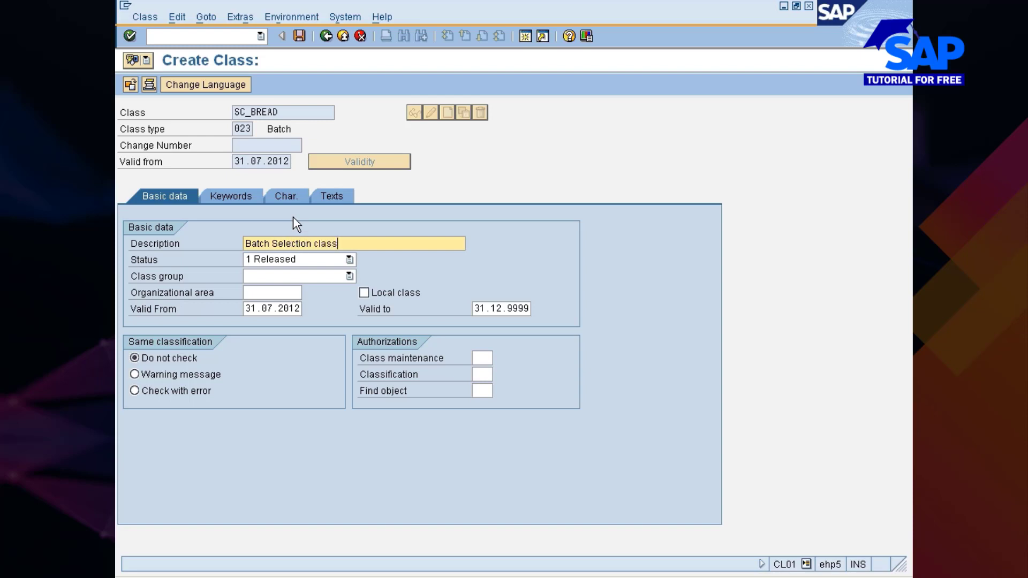
type(" for bread")
Add characteristic LOBM_RLZ to the first row of class SC_BREAD's characteristics
left_click(284, 196)
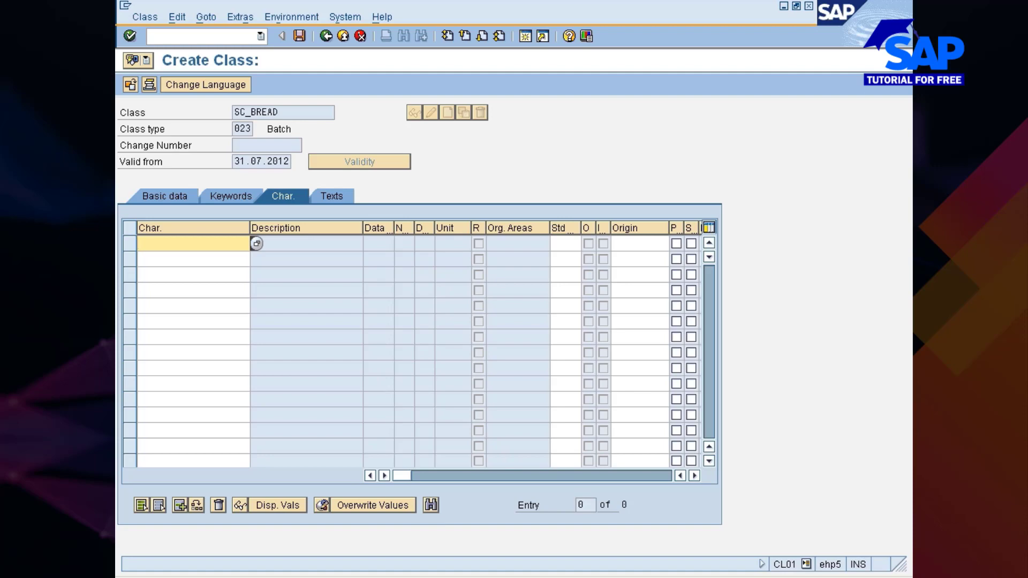
key("BackSpace")
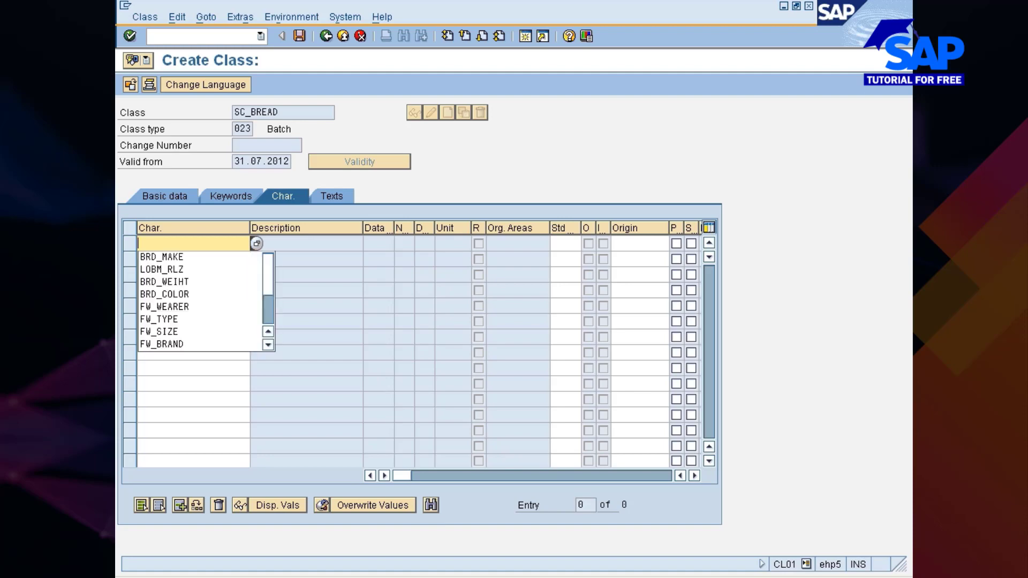
key("Escape")
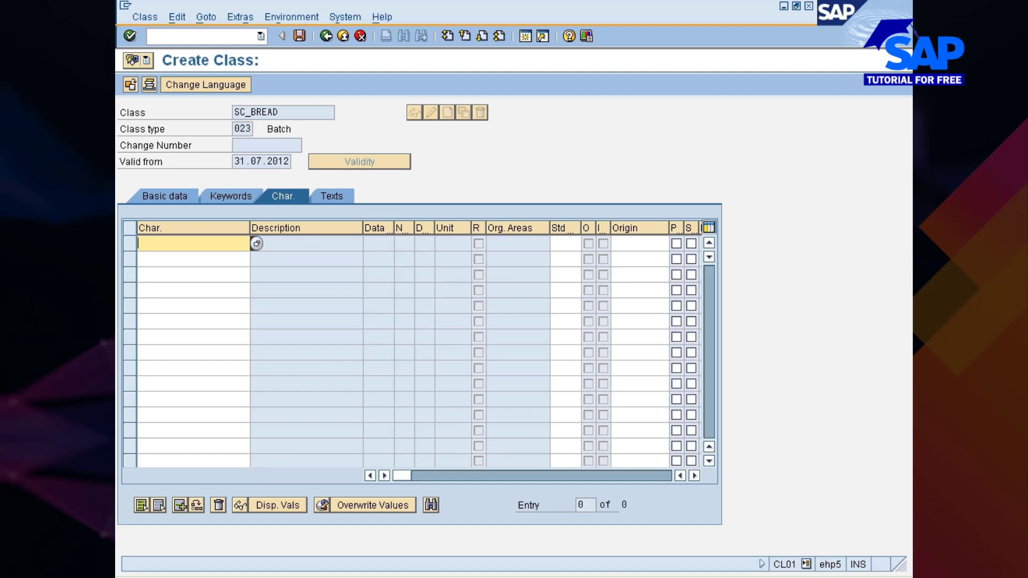
type("l")
key("Down")
key("Return")
key("Return")
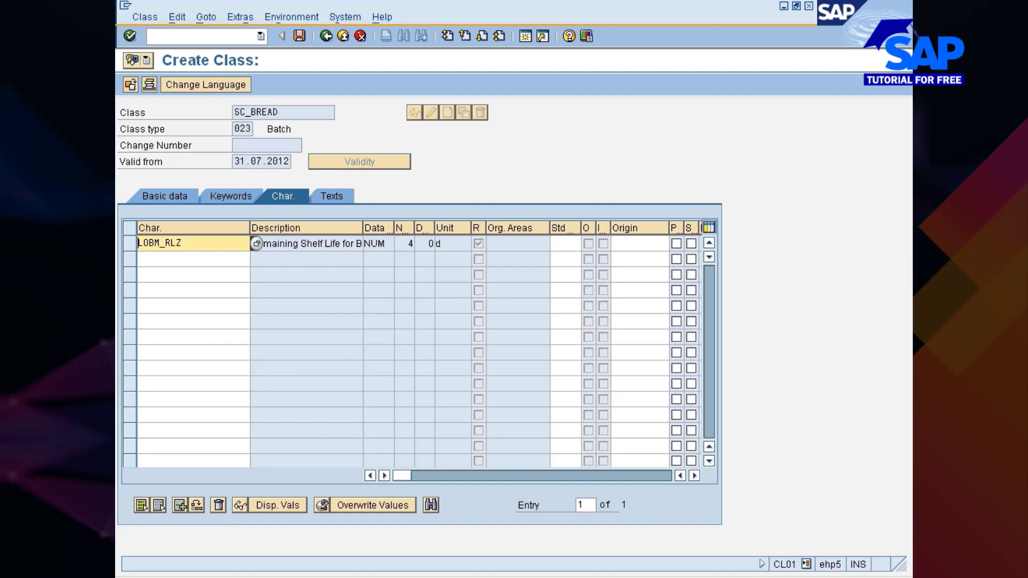
Save the batch class SC_BREAD with its characteristic LOBM_RLZ and return to the SAP Easy Access menu
left_click(301, 244)
left_click(223, 245)
left_click(299, 37)
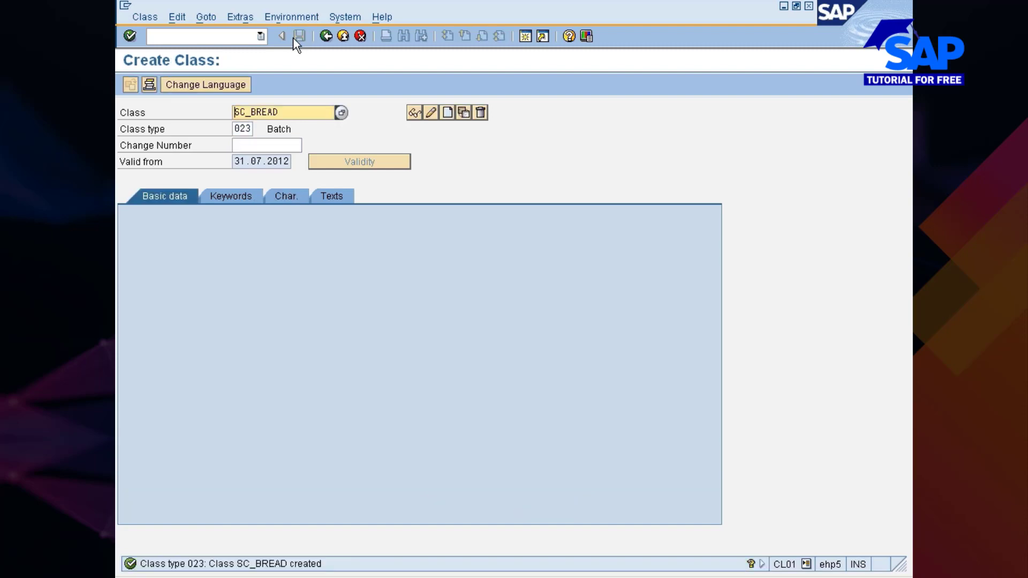
left_click(327, 36)
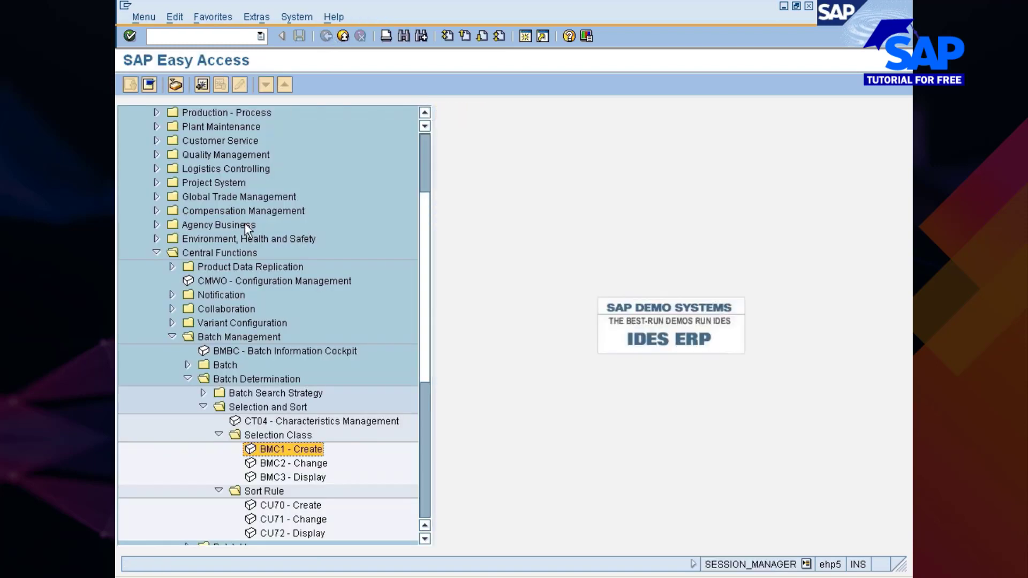
Start creating sort rule SR_BREAD with transaction CU70 and describe it as "Sorting rule for bread"
scroll(248, 237, "down", 2)
left_click(270, 452)
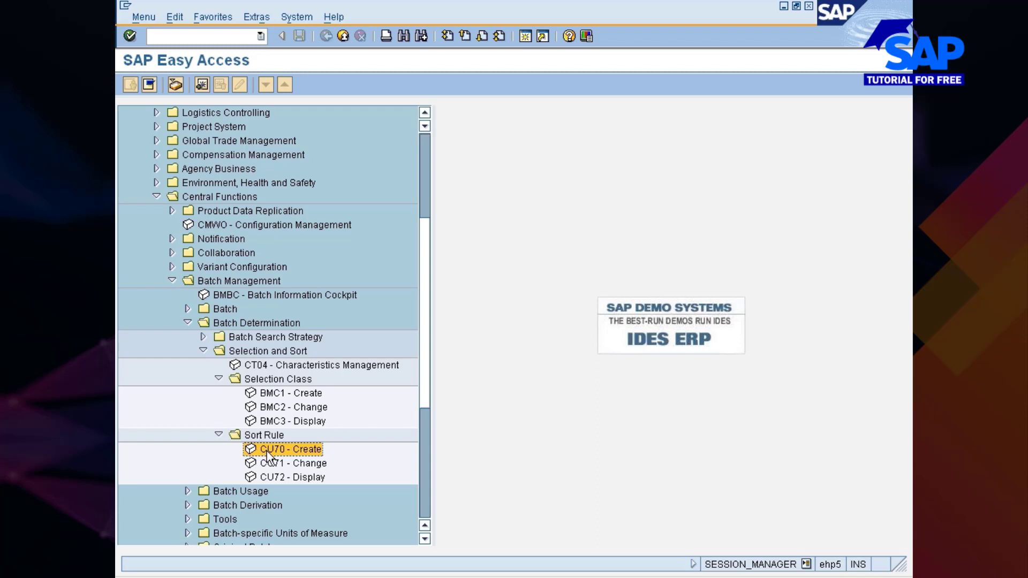
double_click(269, 453)
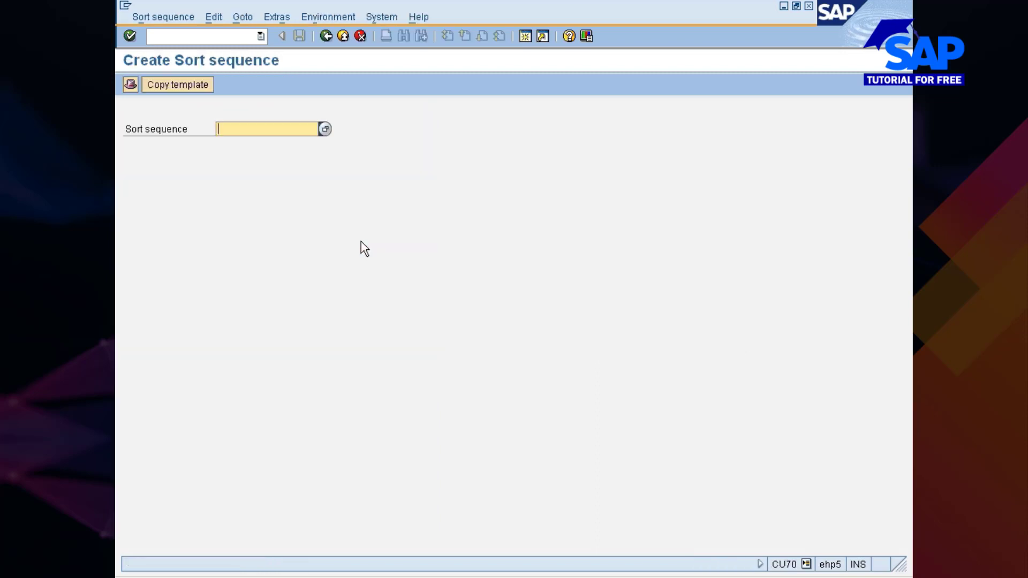
type("sc_")
key("BackSpace")
type("R")
key("BackSpace")
type("SR_bread")
key("Return")
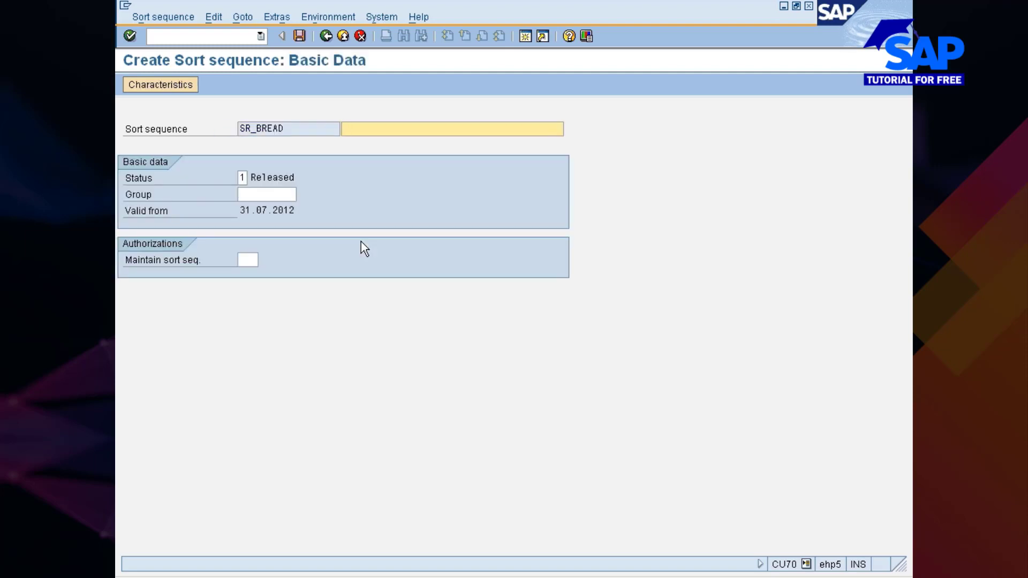
type("Sorting rule for bread")
Assign characteristic LOBM_RLZ to sort sequence SR_BREAD with ascending order and save the sort sequence
left_click(164, 88)
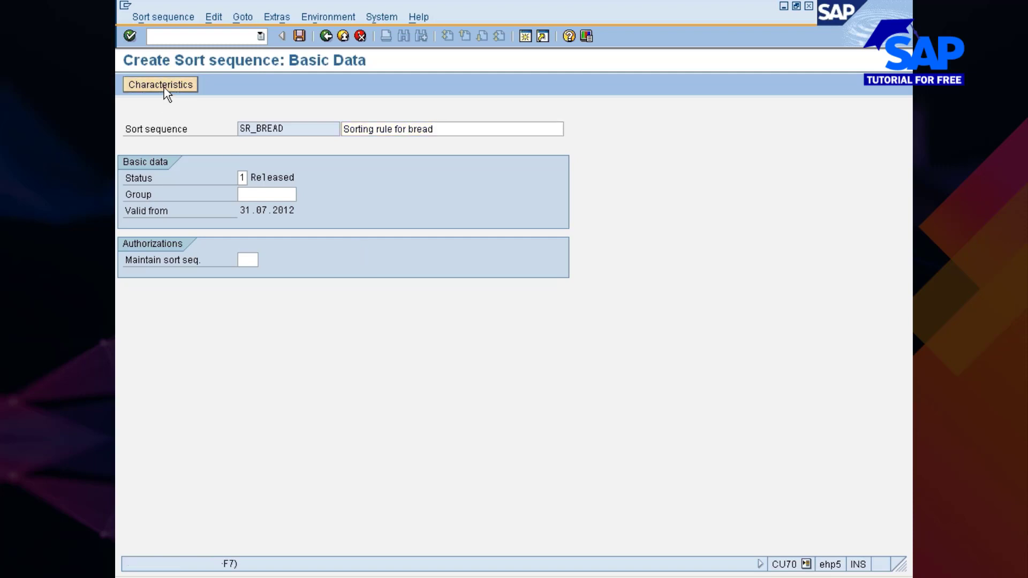
left_click(168, 177)
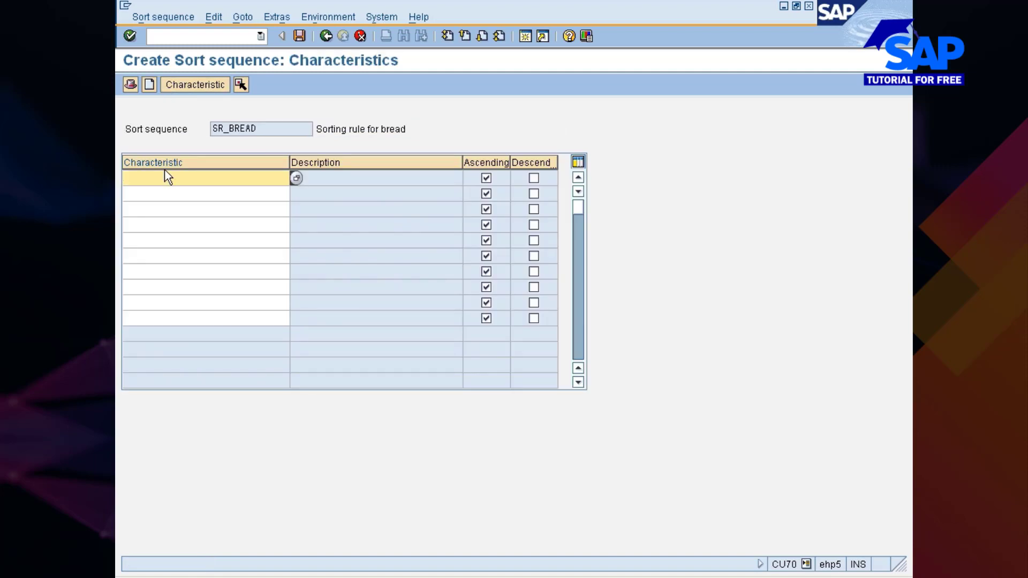
type("lo")
type("_rla")
key("Return")
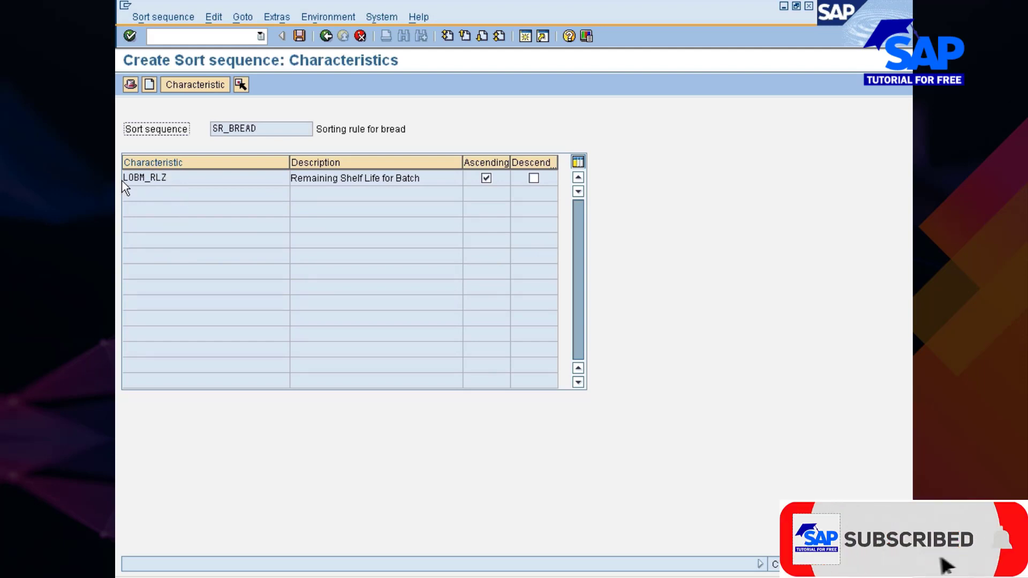
left_click_drag(463, 163, 436, 162)
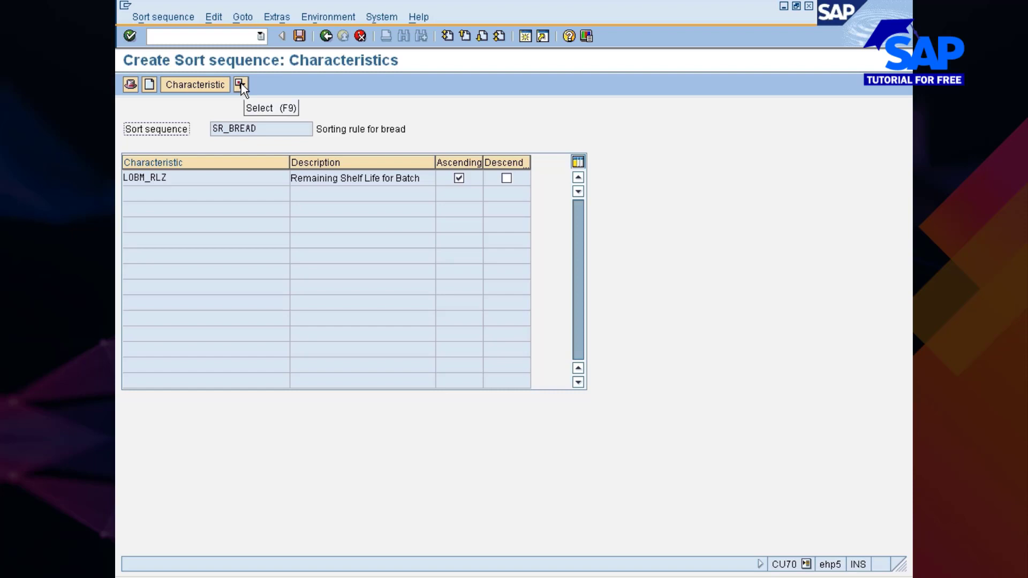
left_click(299, 36)
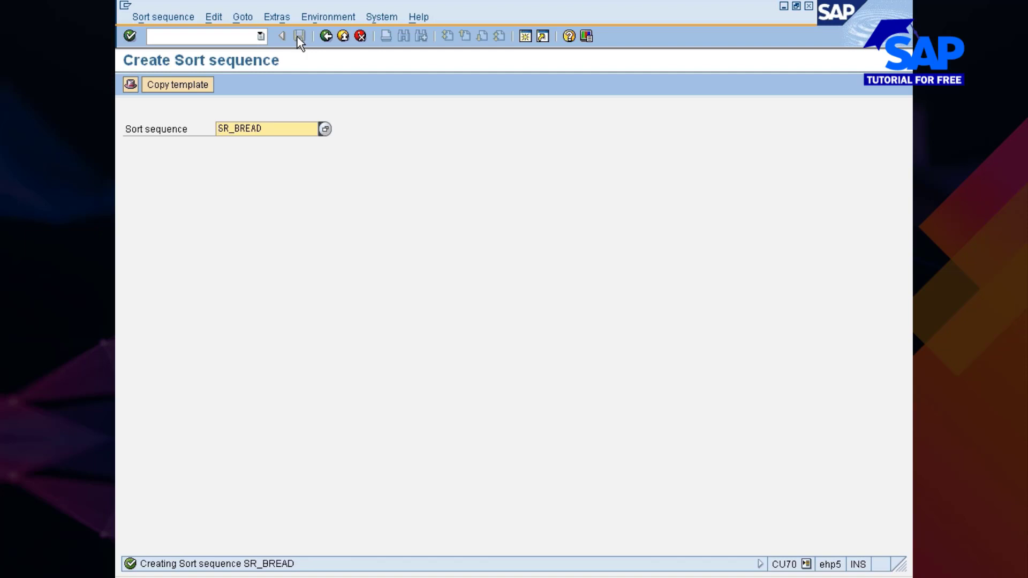
Switch to the strategy types details session and assign selection class SC_BREAD to strategy type Z001, searching for it with SC*BR*
left_click(523, 577)
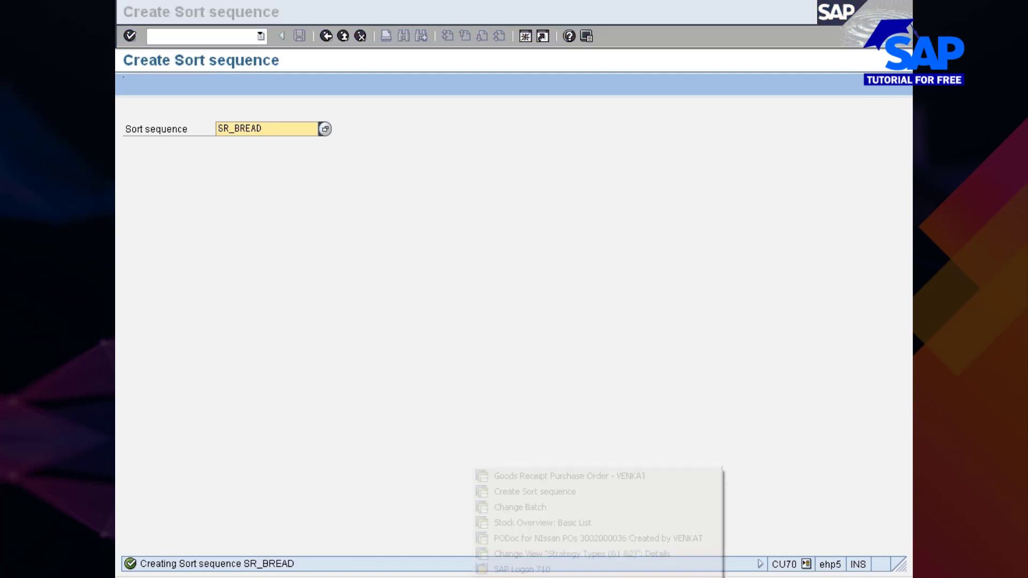
left_click(503, 553)
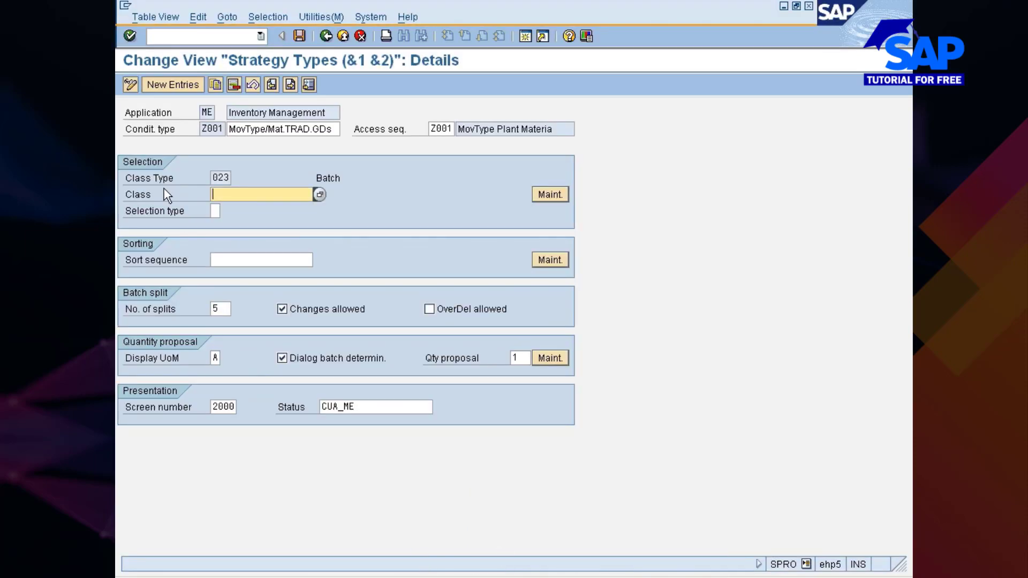
type("sc-cla")
key("BackSpace")
key("BackSpace")
key("BackSpace")
key("BackSpace")
type("c*br*")
key("F4")
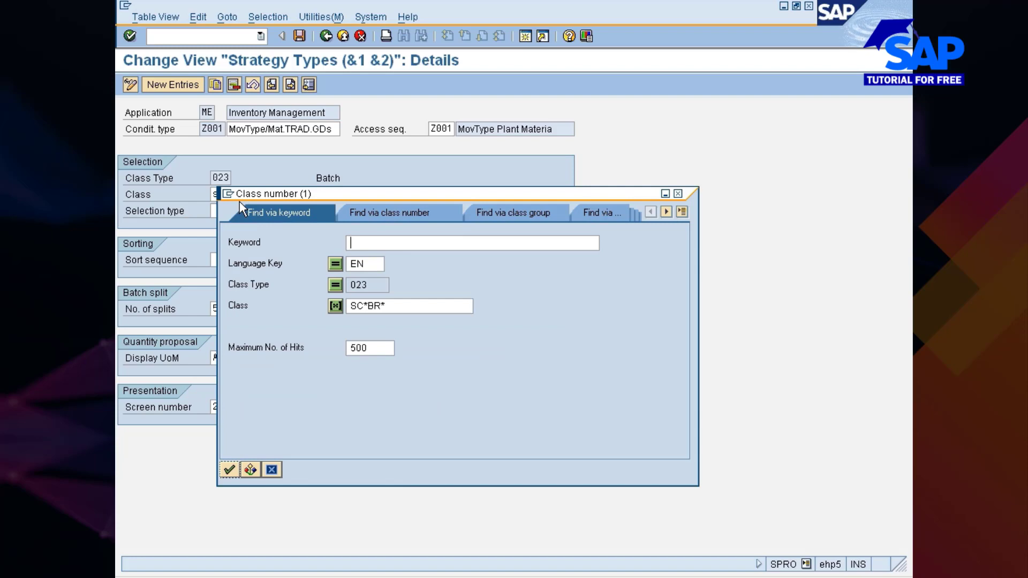
key("Return")
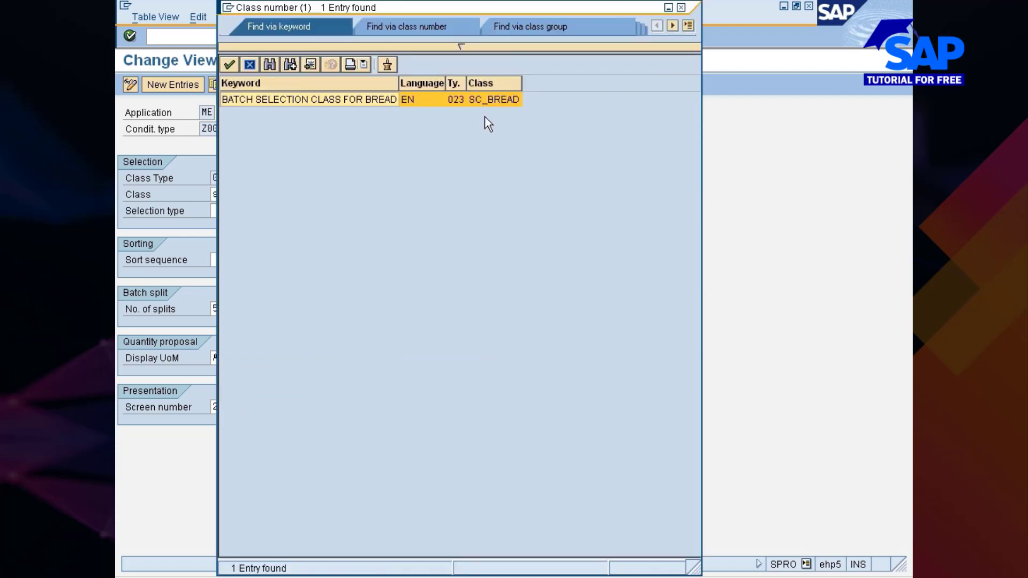
double_click(489, 100)
Look up the available sort sequences and assign SR_BREAD to strategy type Z001
left_click(257, 260)
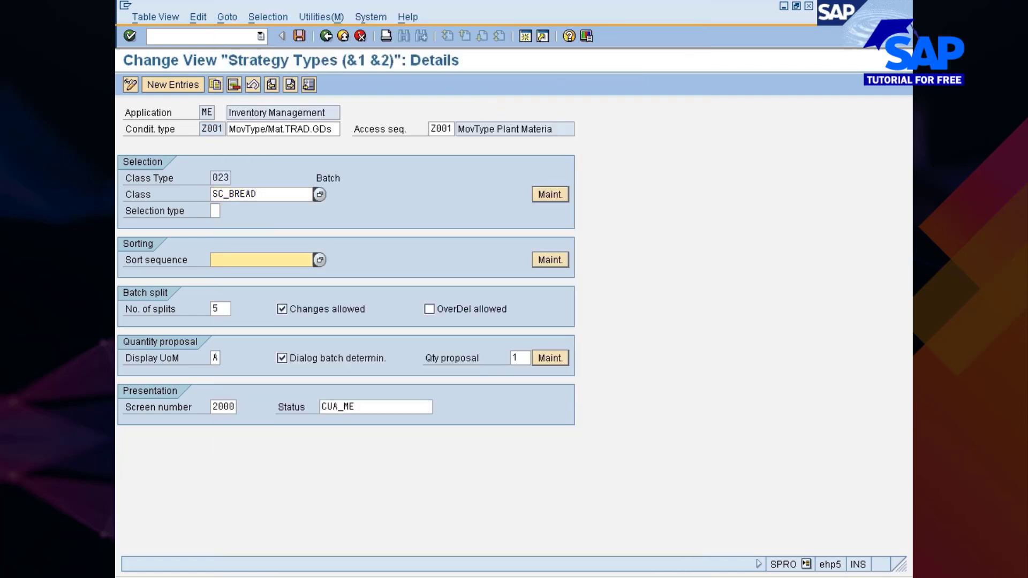
type("S")
key("F4")
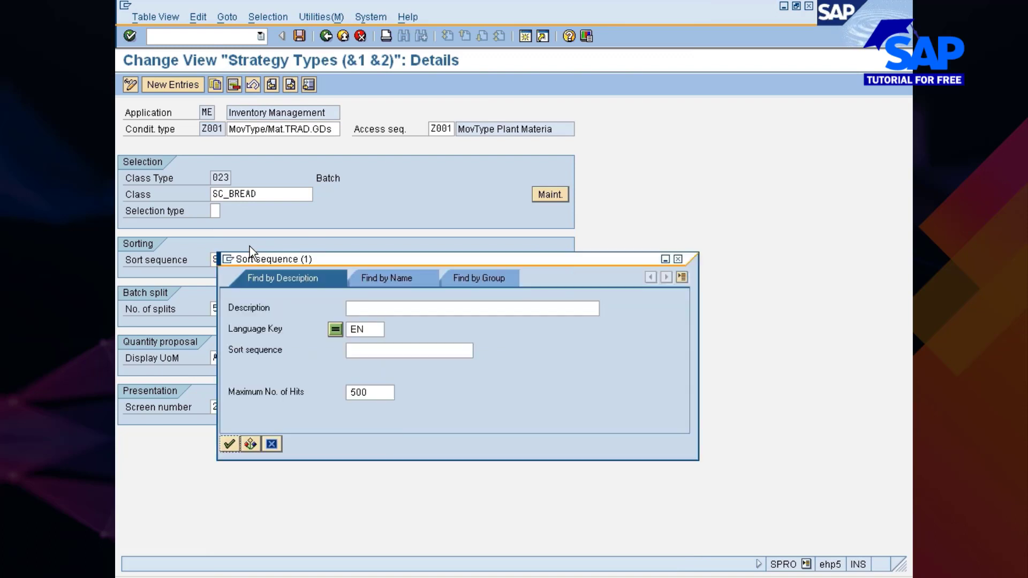
key("Return")
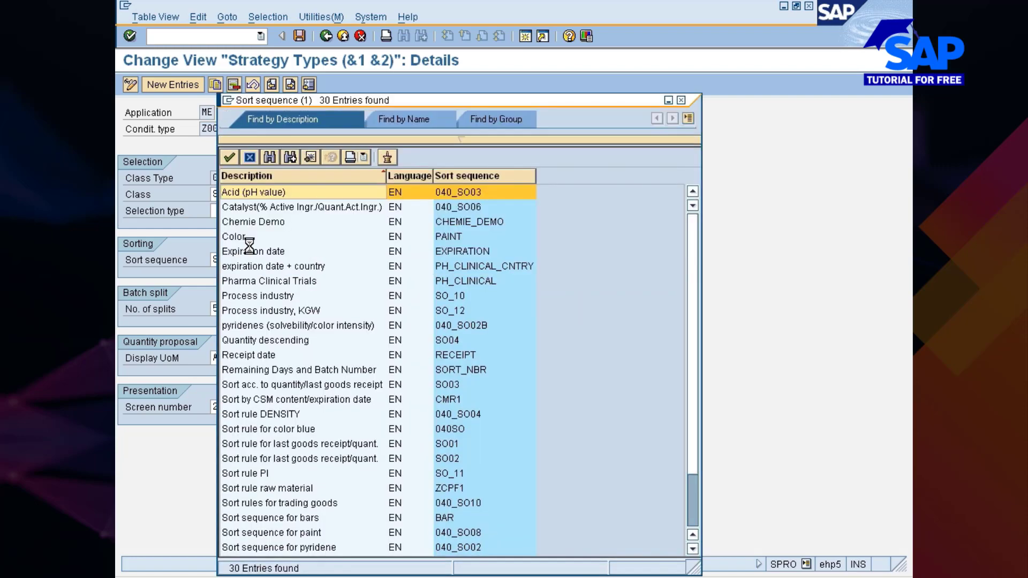
key("ctrl+f")
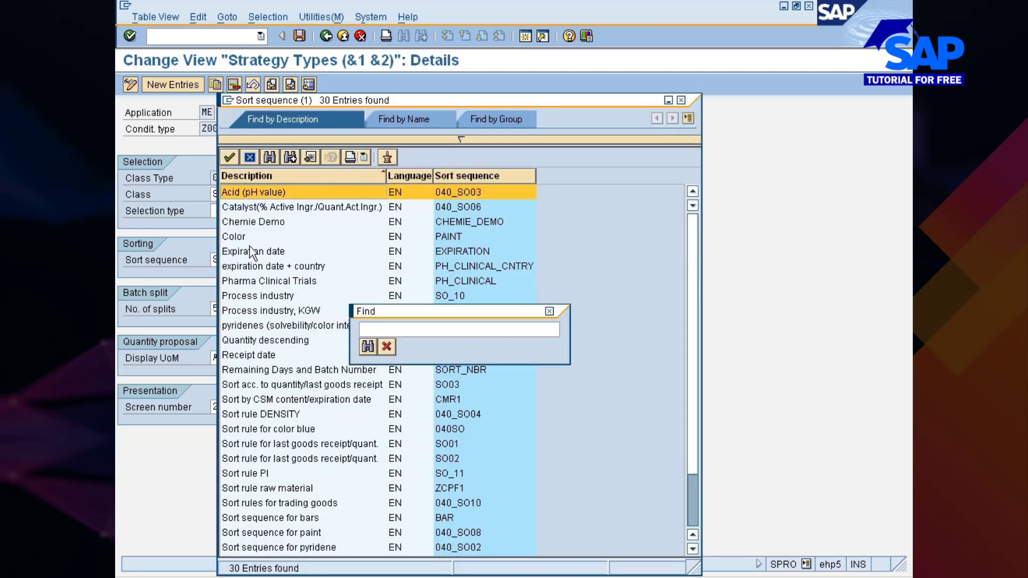
type("so04")
key("Return")
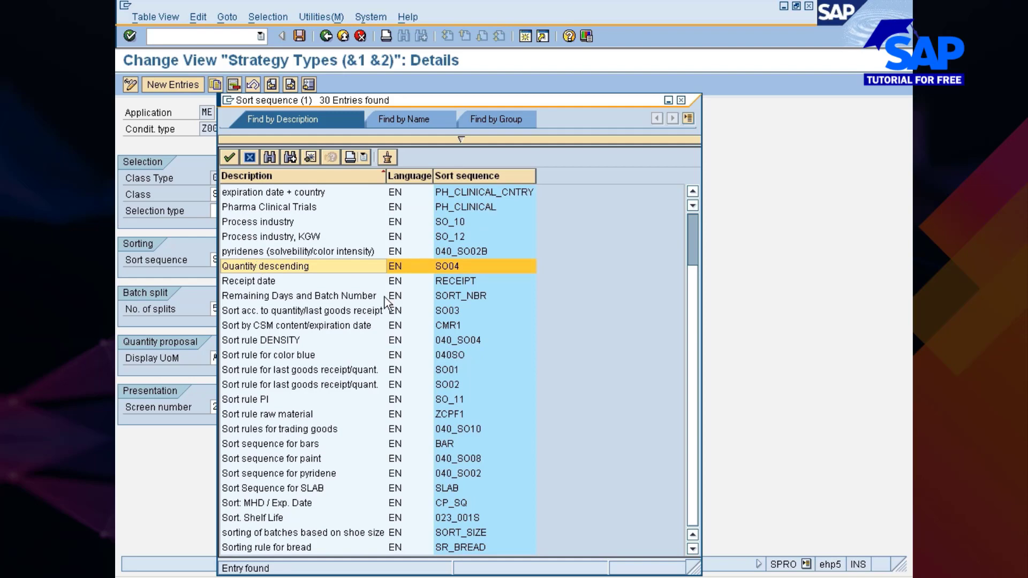
double_click(460, 548)
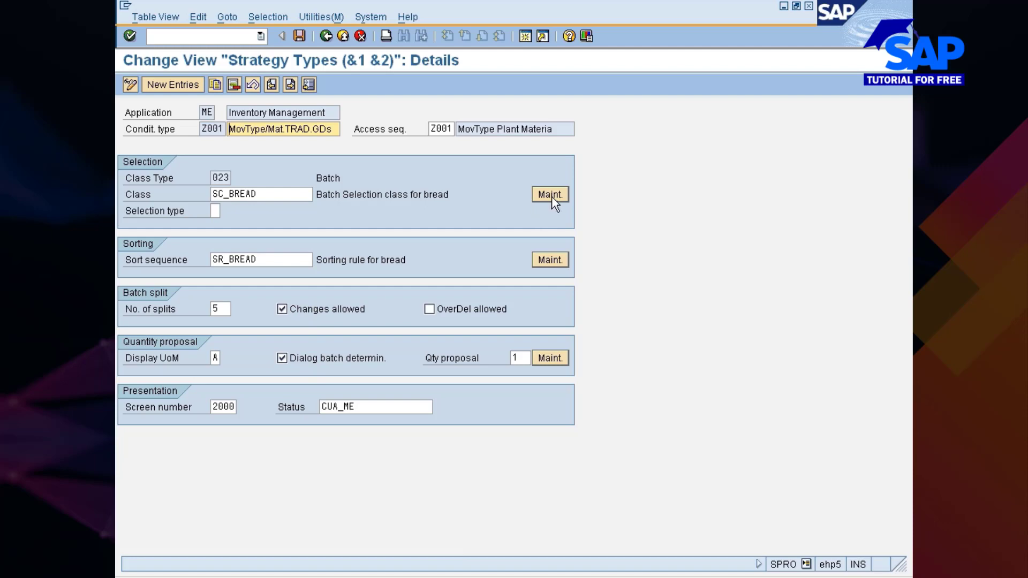
Save strategy type Z001 in the "Nissan changes" customizing request and return to the strategy types overview
left_click(298, 36)
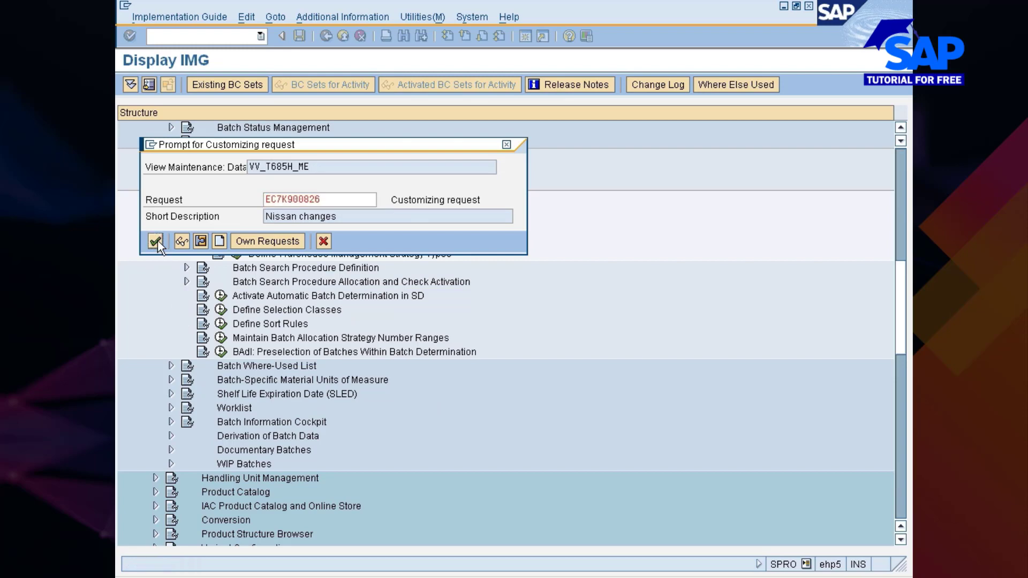
left_click(155, 242)
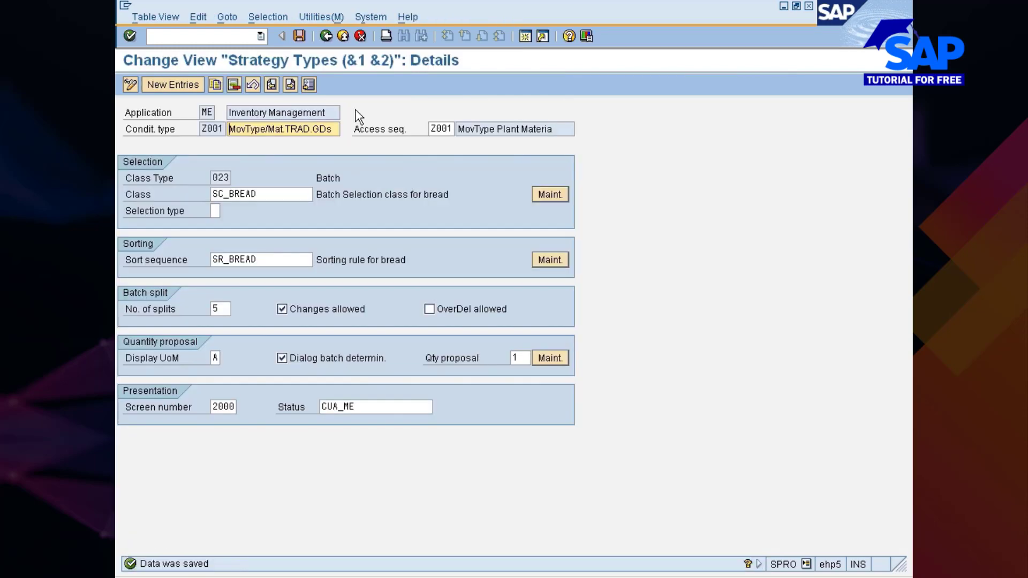
left_click(326, 35)
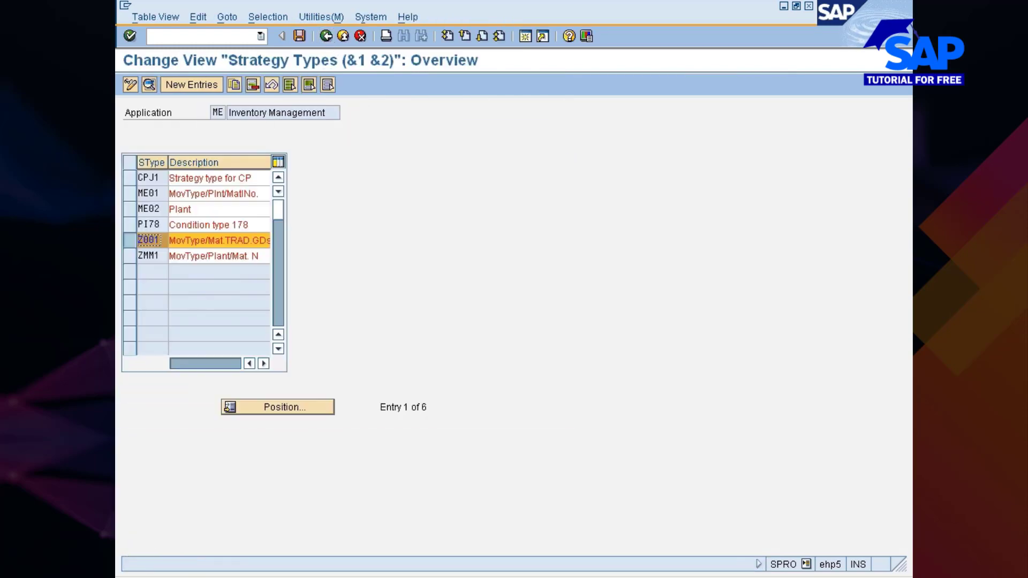
Open the details of strategy type ZMM1 and replace its selection class with SC_BREAD
left_click(132, 256)
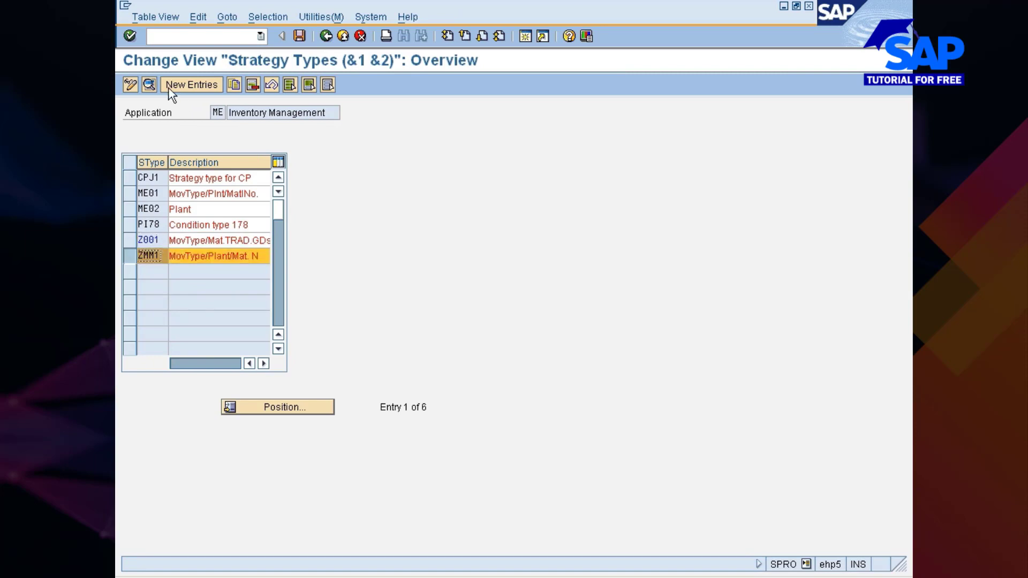
left_click(150, 84)
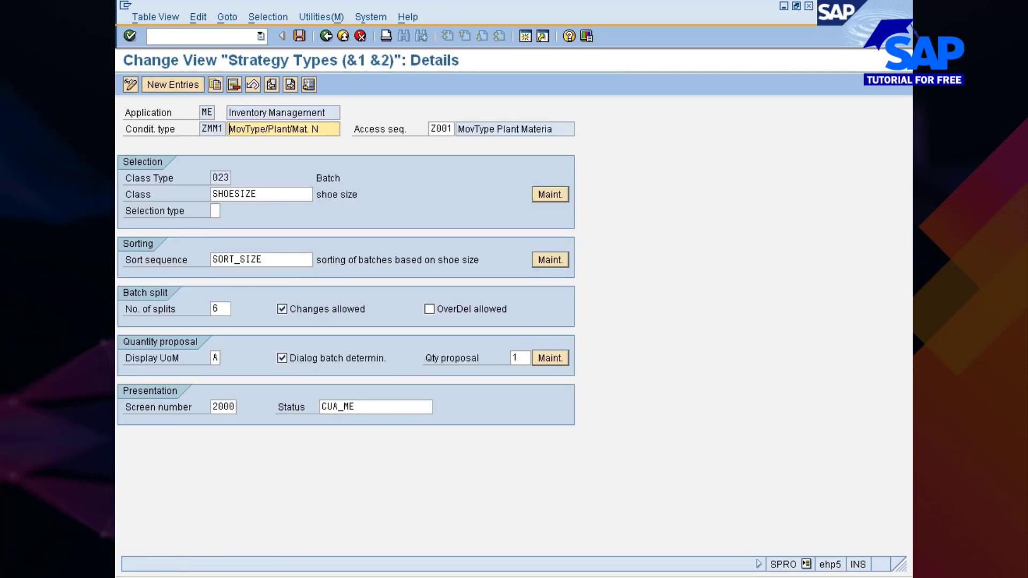
left_click(273, 194)
key("BackSpace")
key("BackSpace")
key("BackSpace")
key("BackSpace")
key("BackSpace")
key("BackSpace")
key("BackSpace")
key("BackSpace")
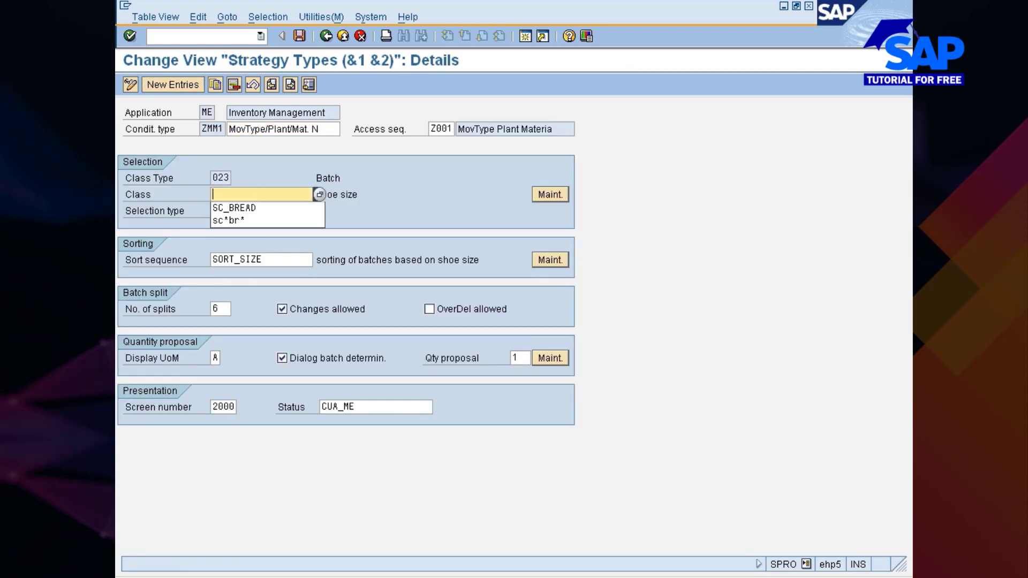
left_click(241, 208)
Set the sort sequence of strategy type ZMM1 to SR_BREAD, save the change and return to the customizing structure
left_click(273, 259)
key("BackSpace")
key("BackSpace")
key("BackSpace")
key("BackSpace")
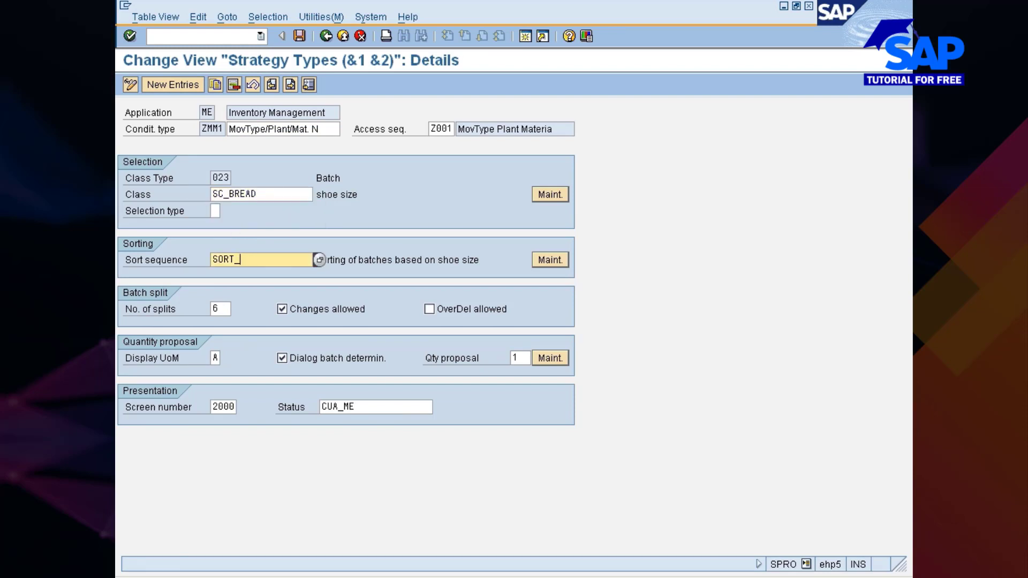
left_click(243, 271)
key("Return")
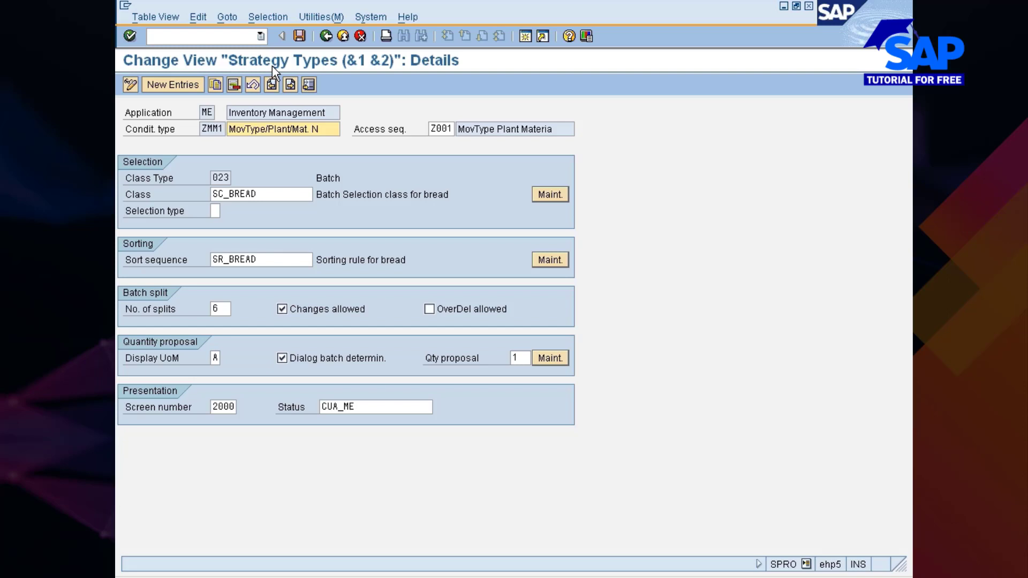
left_click(299, 36)
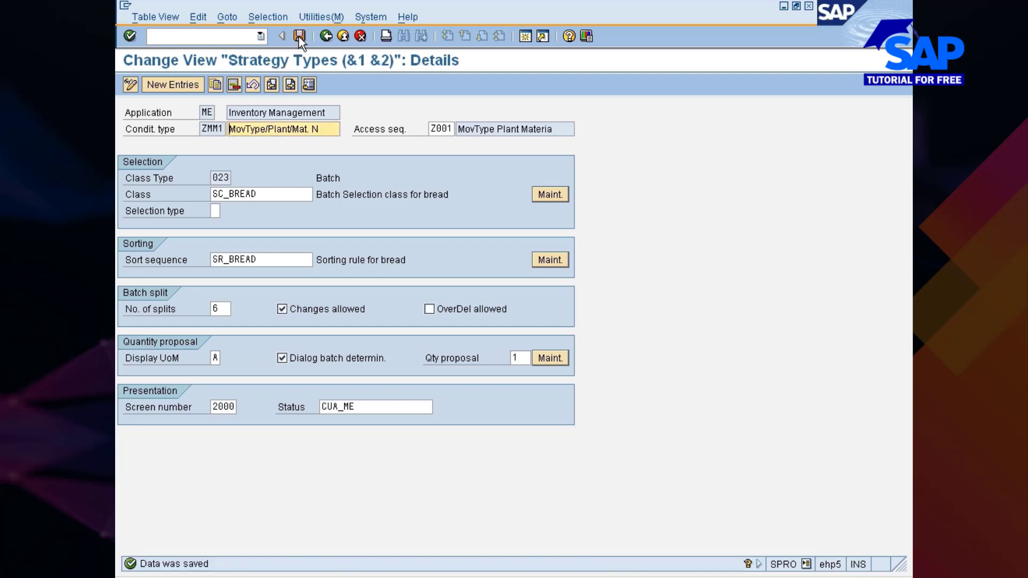
left_click(322, 38)
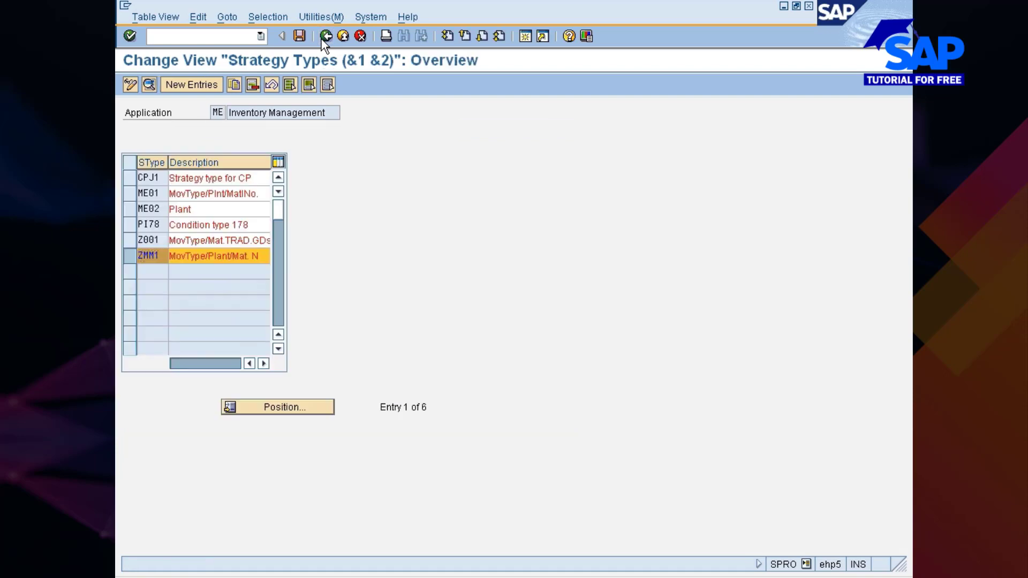
left_click(321, 39)
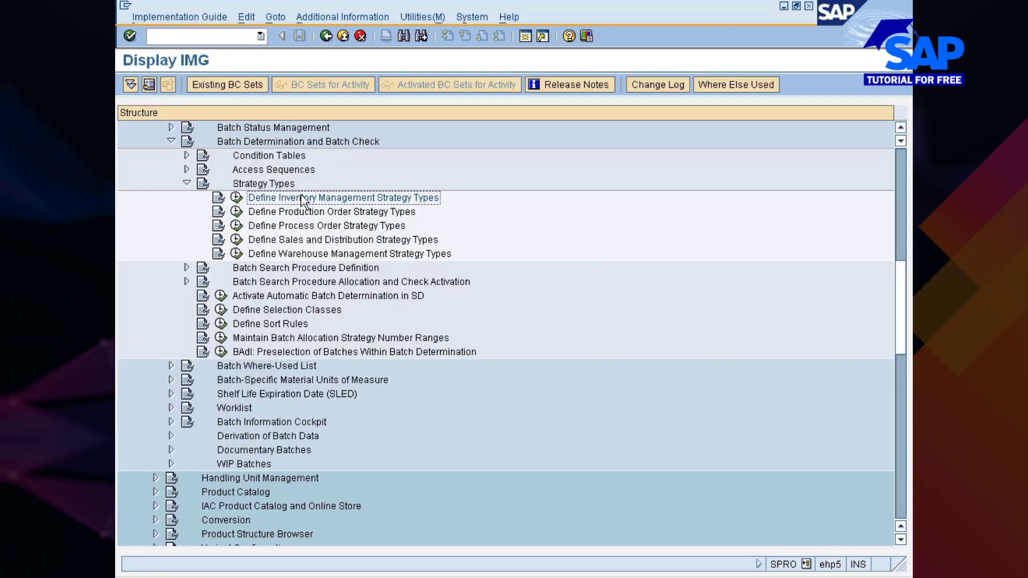
Expand the Access Sequences node under Batch Determination and Batch Check and view the open session windows
left_click(260, 172)
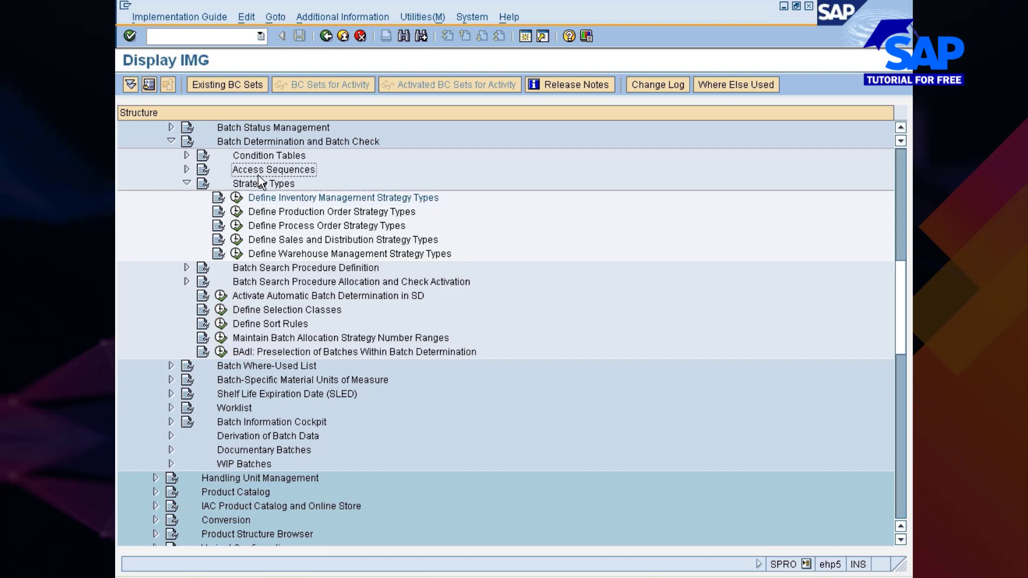
left_click(187, 169)
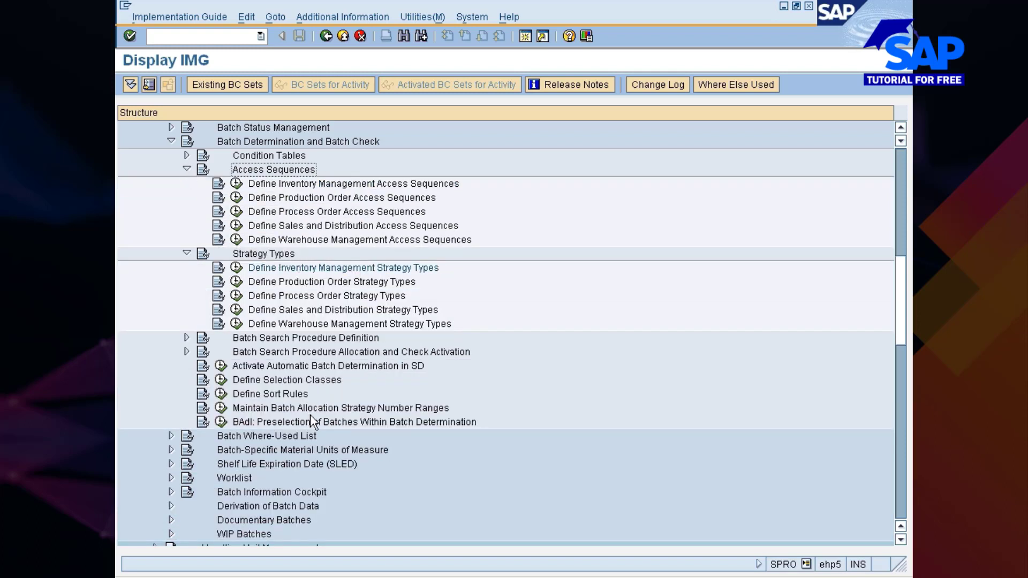
left_click(503, 575)
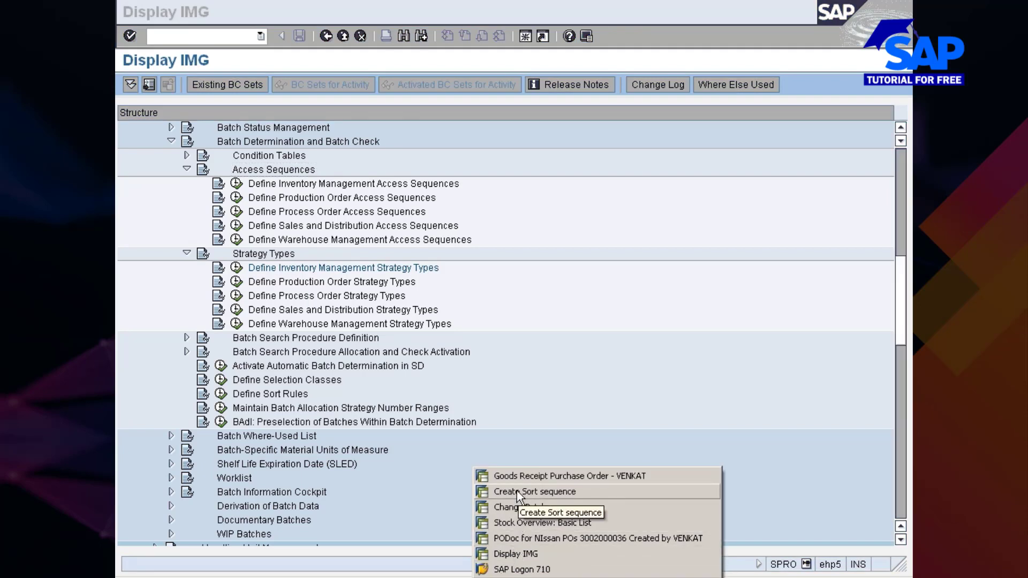
left_click(522, 576)
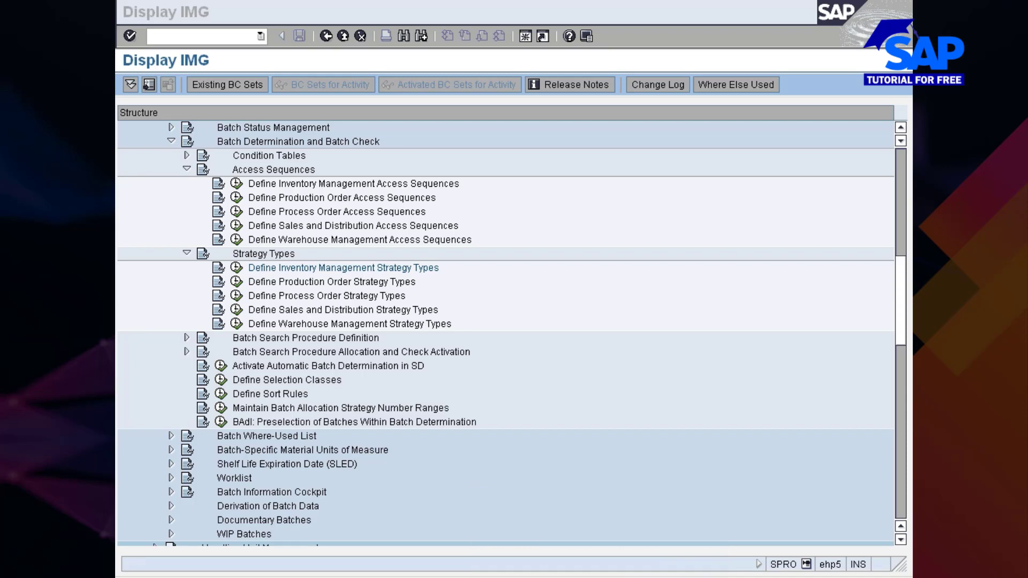
View the batch search procedure diagram in Paint, then leave the Create Sort sequence session for the SAP Easy Access menu
left_click(522, 577)
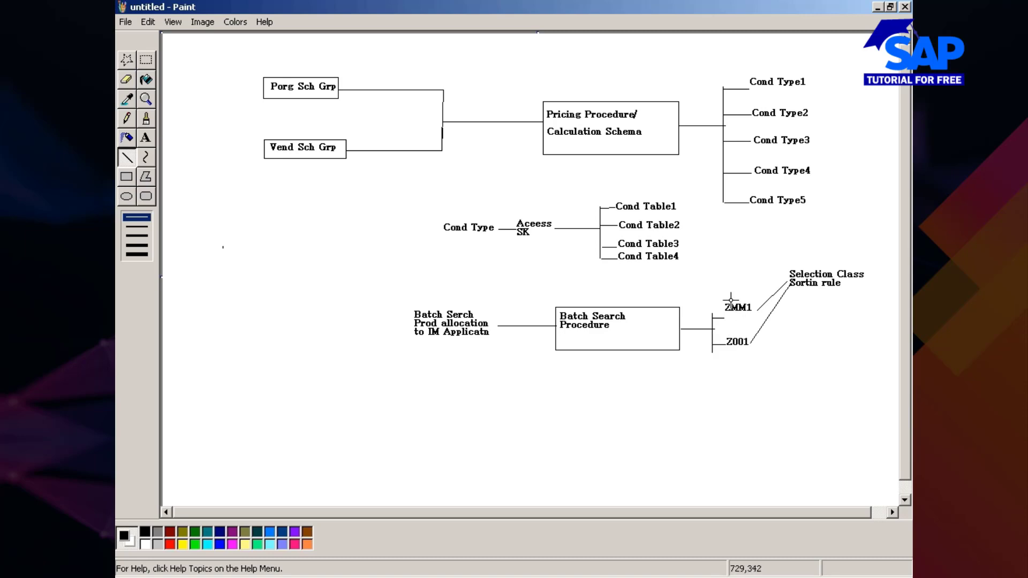
key("alt+Tab")
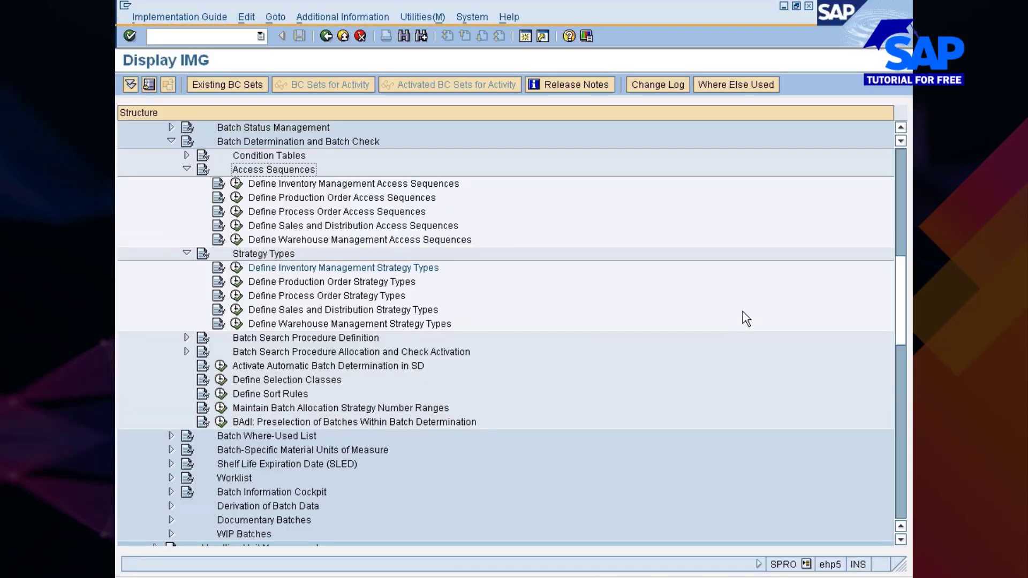
left_click(536, 574)
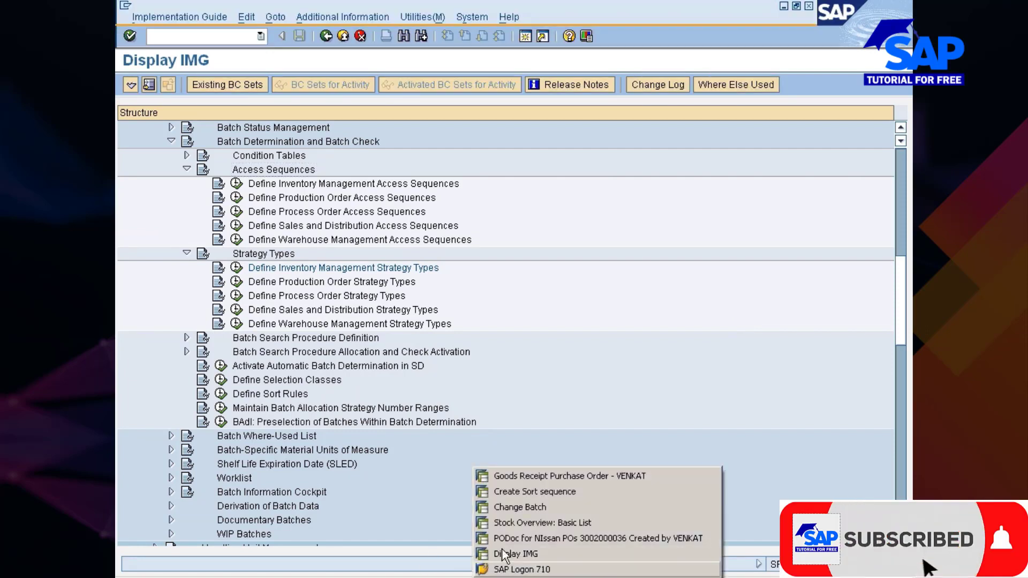
left_click(526, 493)
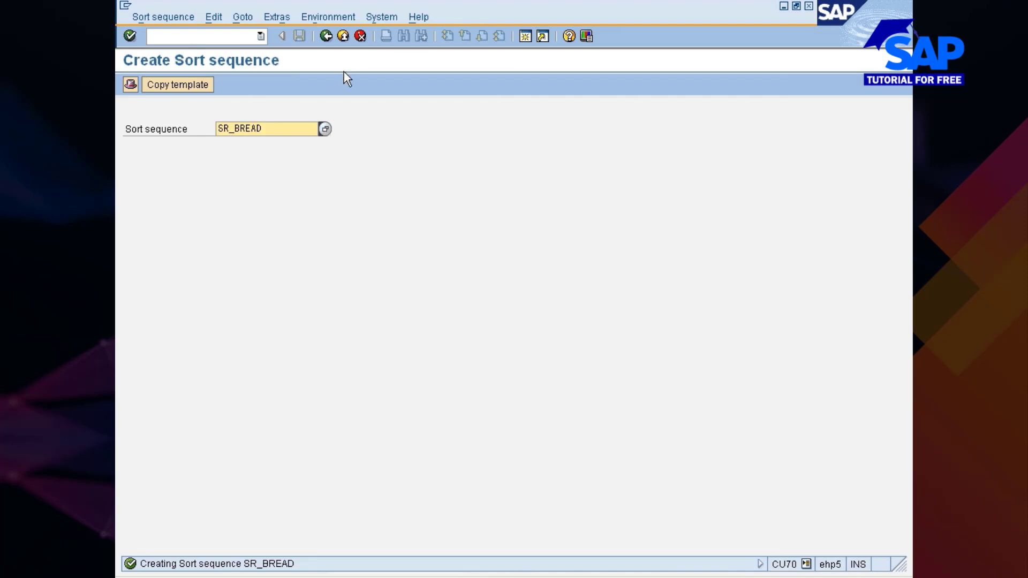
left_click(326, 36)
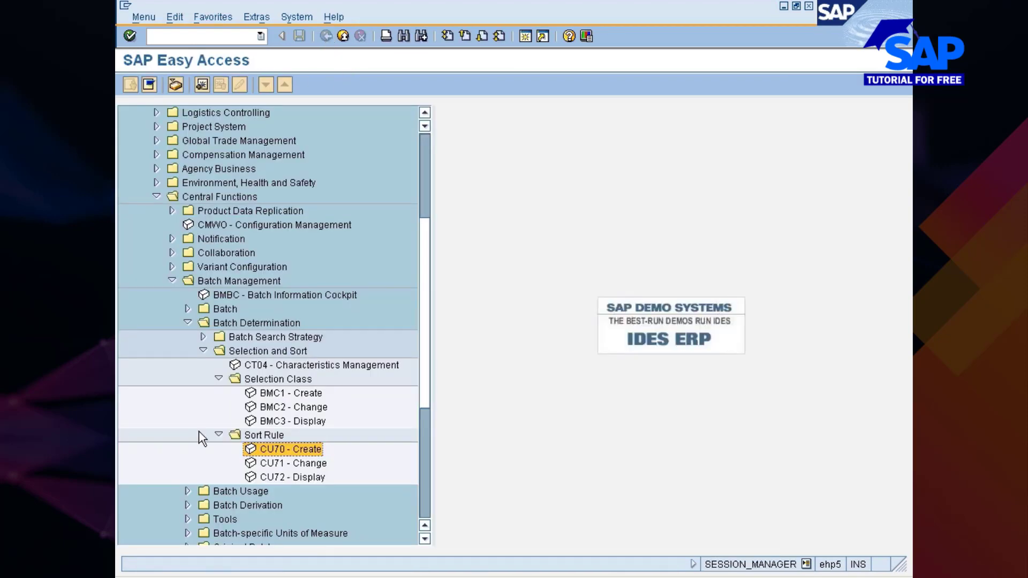
Collapse the Sort Rule, Selection Class, and Selection and Sort folders under Batch Determination
left_click(222, 435)
left_click(219, 377)
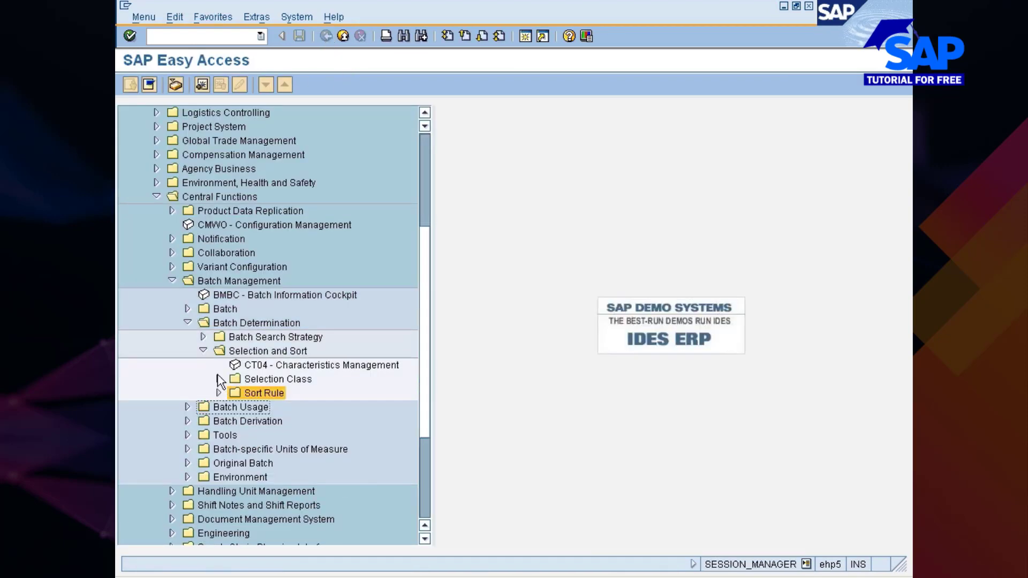
left_click(204, 351)
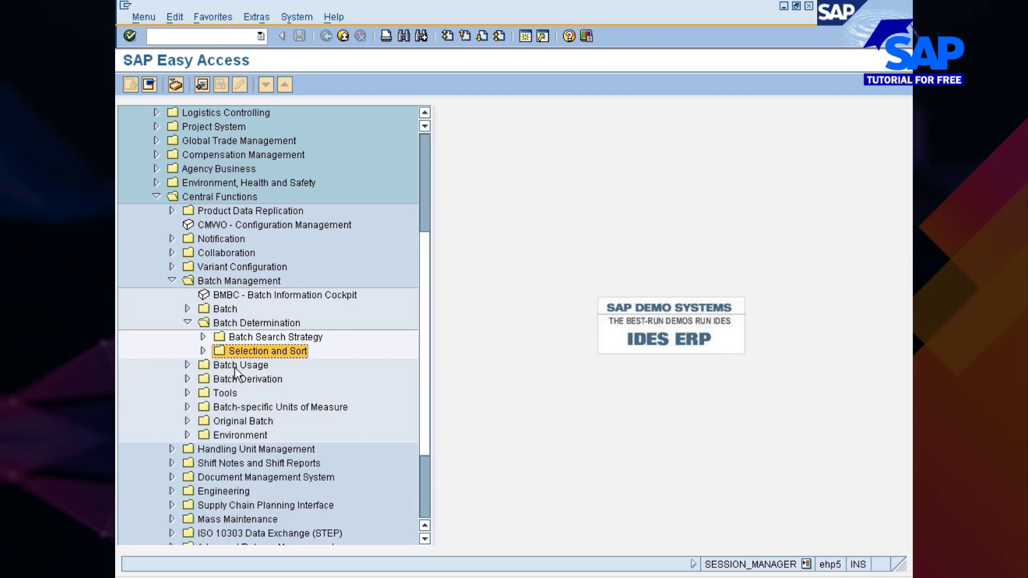
Expand the Batch Usage and Batch folders under Batch Management to look through their transactions
left_click(242, 367)
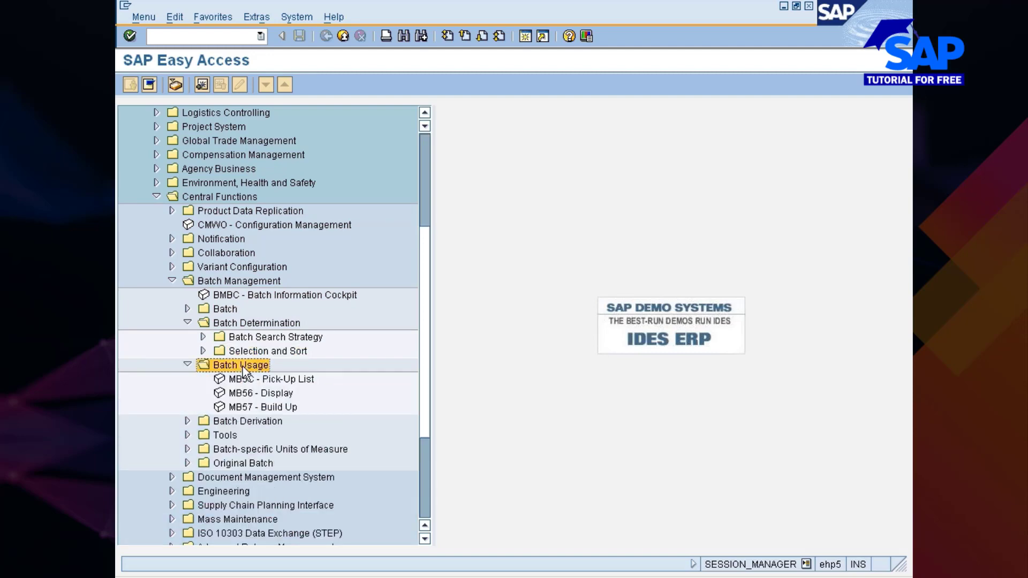
key("Up")
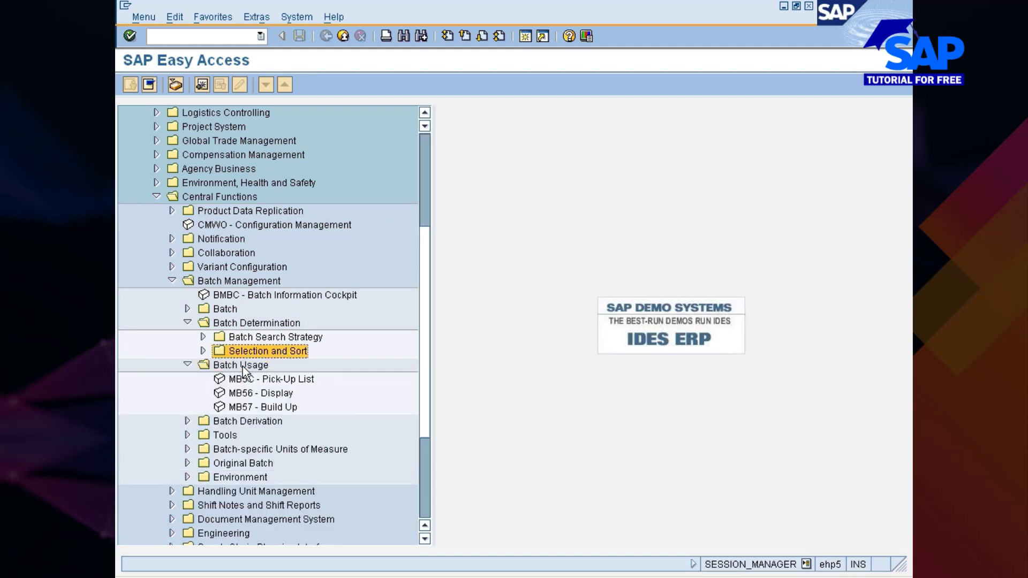
key("Up")
key("Up")
key("Up")
key("Right")
key("Down")
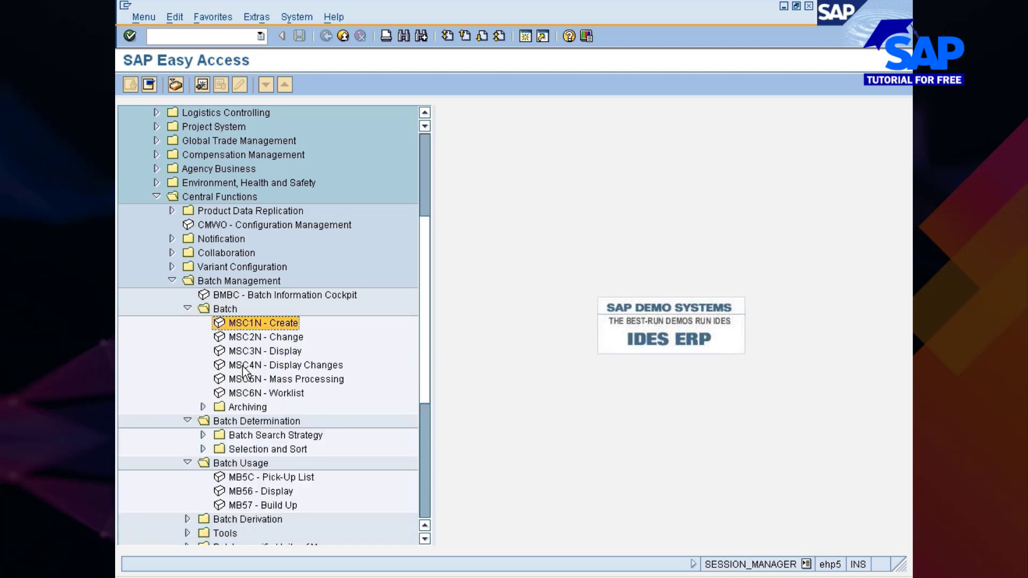
Under Batch Determination, expand Batch Search Strategy for Inventory Management and open the MBC1 create transaction
key("Down")
key("Down")
key("Down")
key("Down")
key("Down")
key("Down")
key("Down")
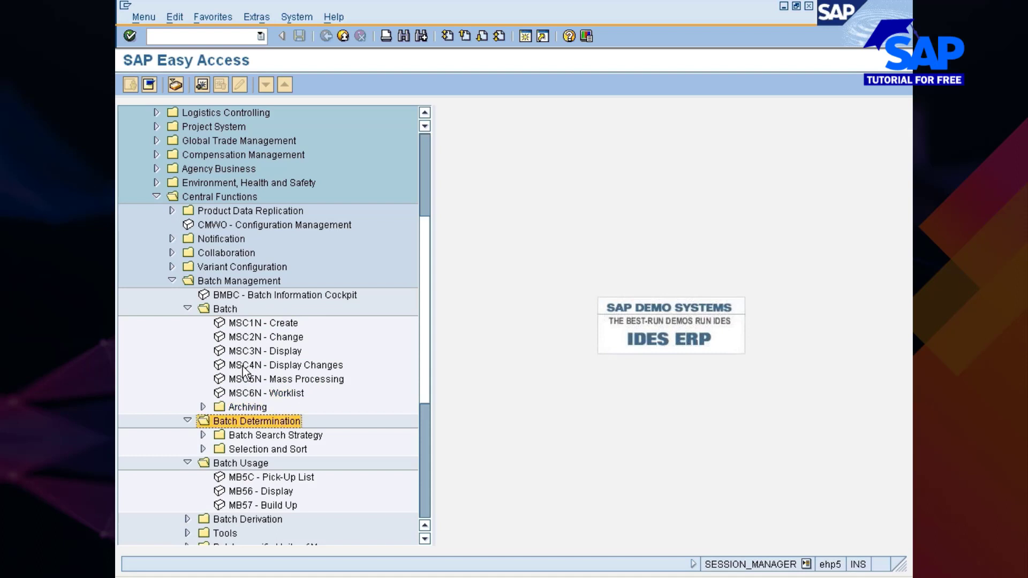
key("Down")
key("Right")
key("Down")
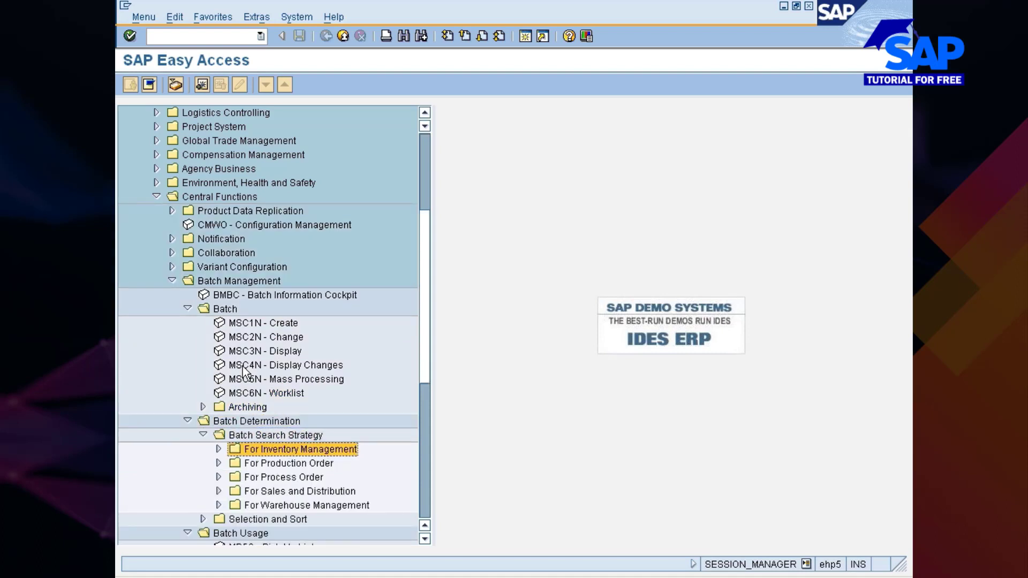
key("Right")
key("Down")
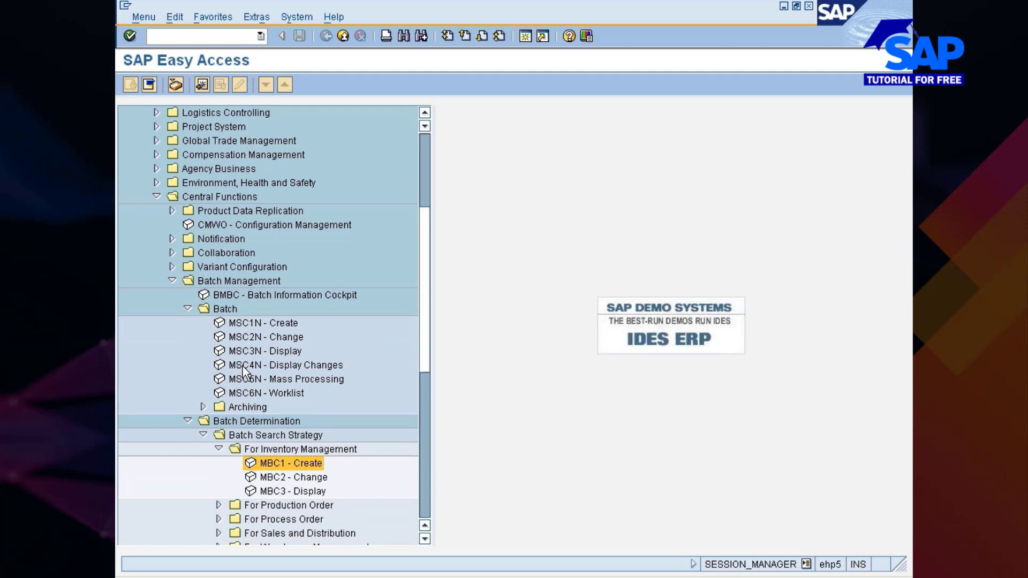
key("Return")
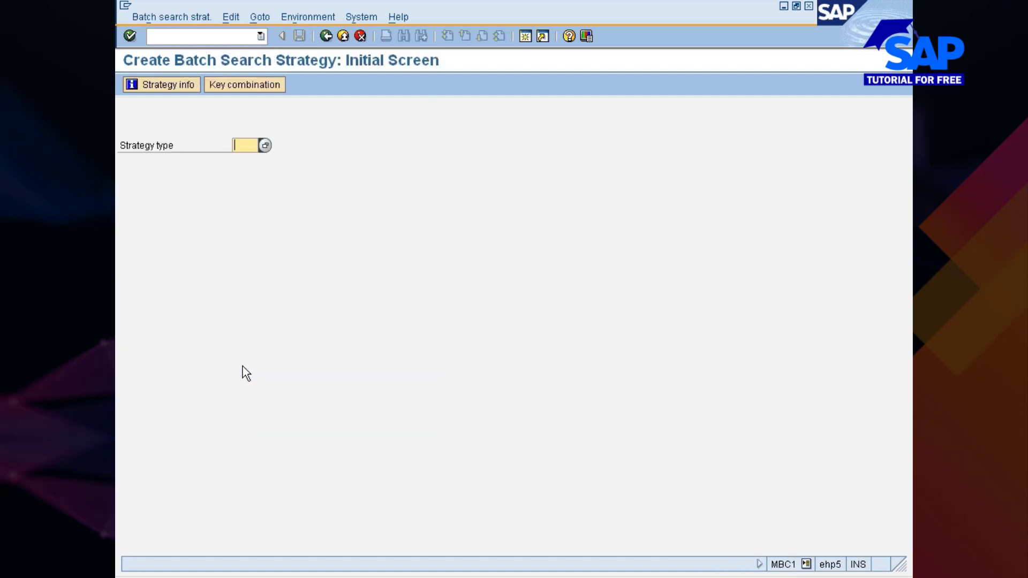
Choose strategy type Z001 for the new batch search strategy and accept the Plant/Material key combination
key("F4")
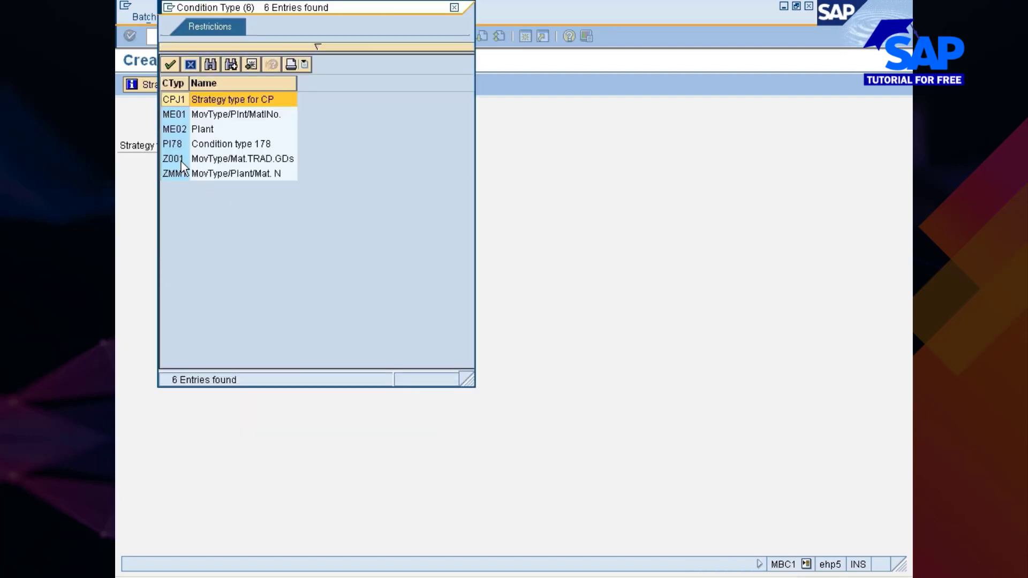
double_click(181, 160)
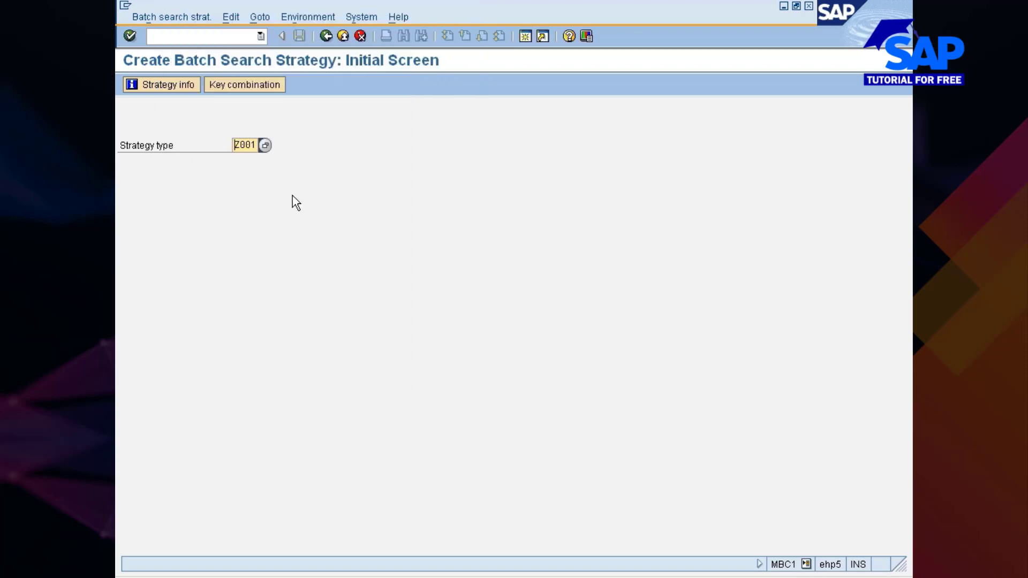
key("Return")
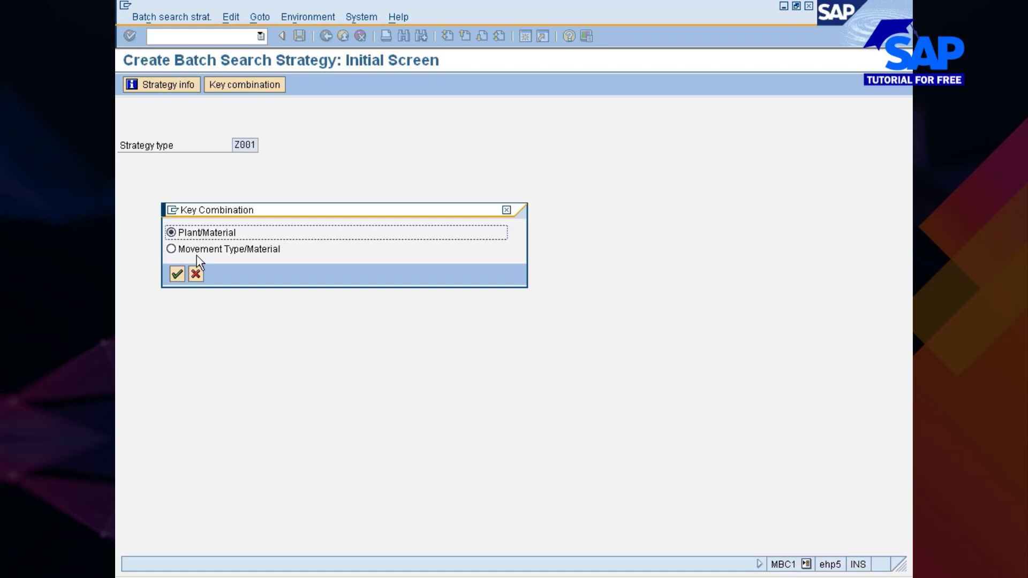
left_click(178, 274)
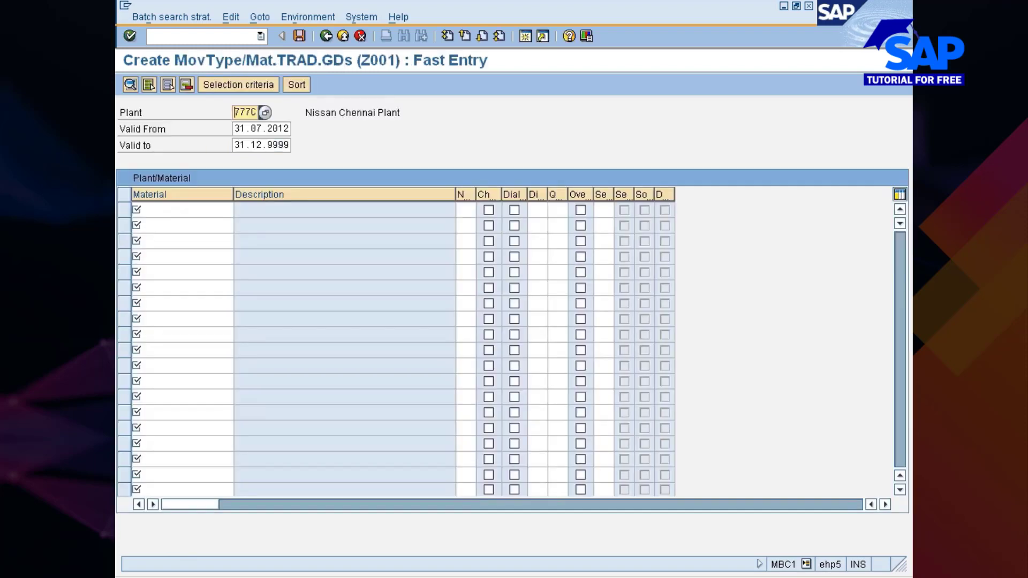
Copy the bread material number 10000461 from the purchase order session and enter it in the first material row of the Z001 fast entry
left_click(177, 213)
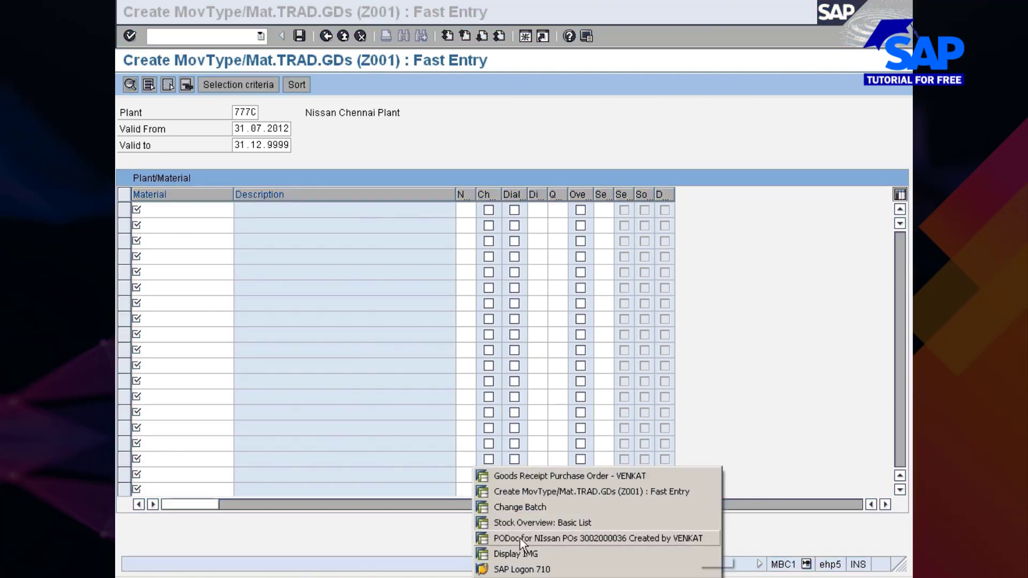
left_click(616, 538)
left_click_drag(255, 277, 210, 277)
key("ctrl+c")
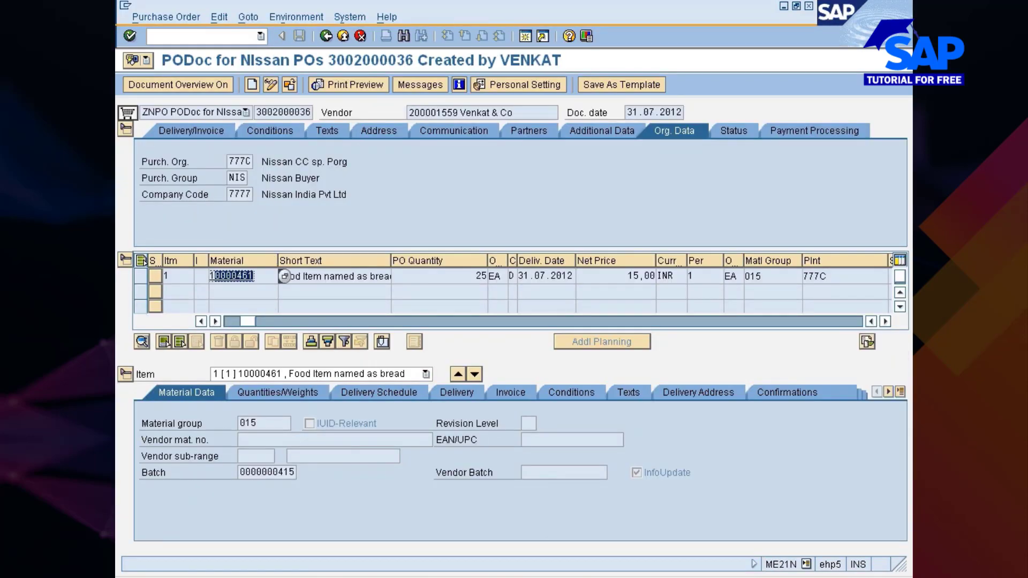
key("alt+Tab")
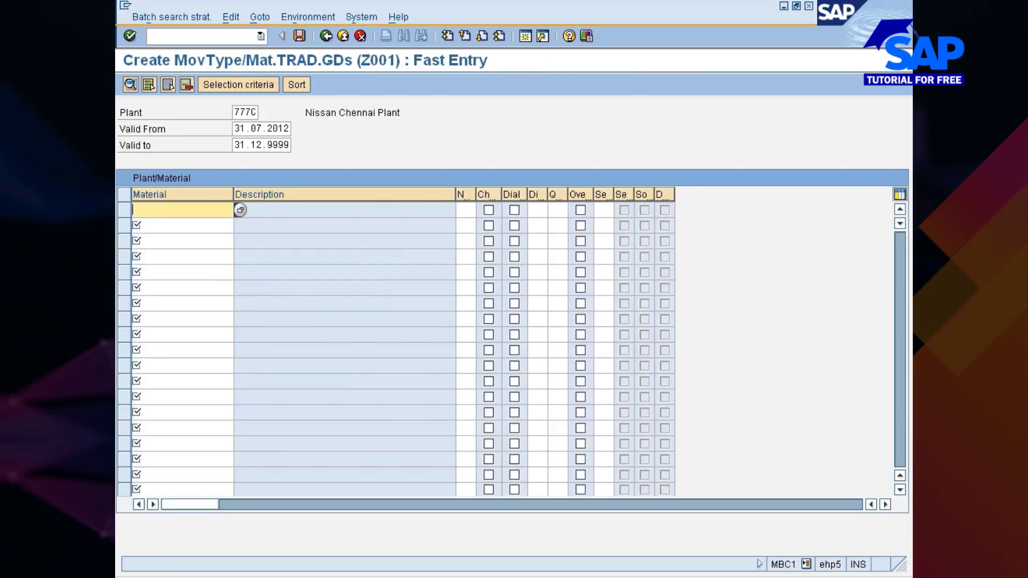
key("ctrl+v")
key("Return")
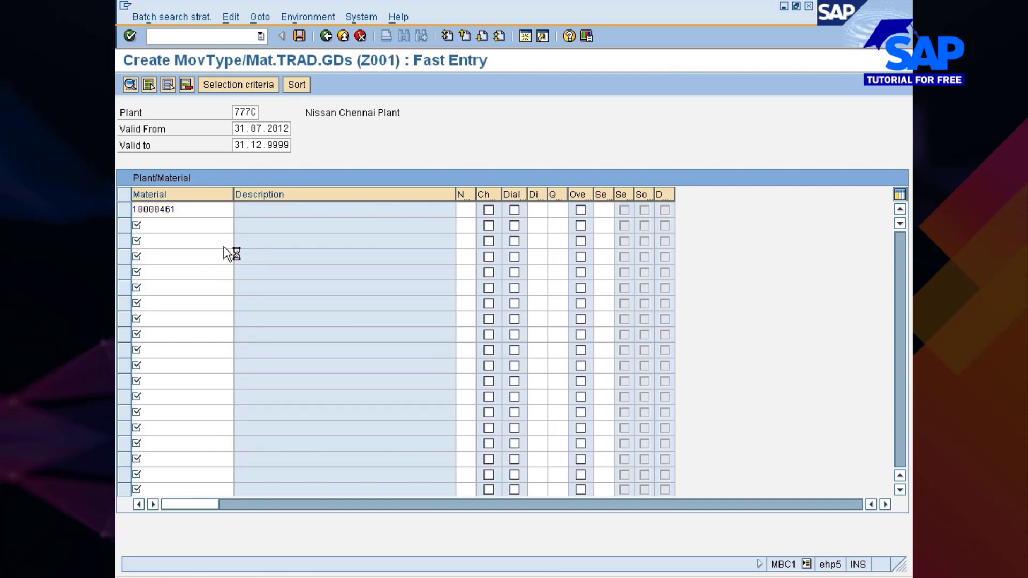
Open the selection criteria of material 10000461, widen the characteristic description column and continue back to the fast entry with the value left empty
left_click(121, 210)
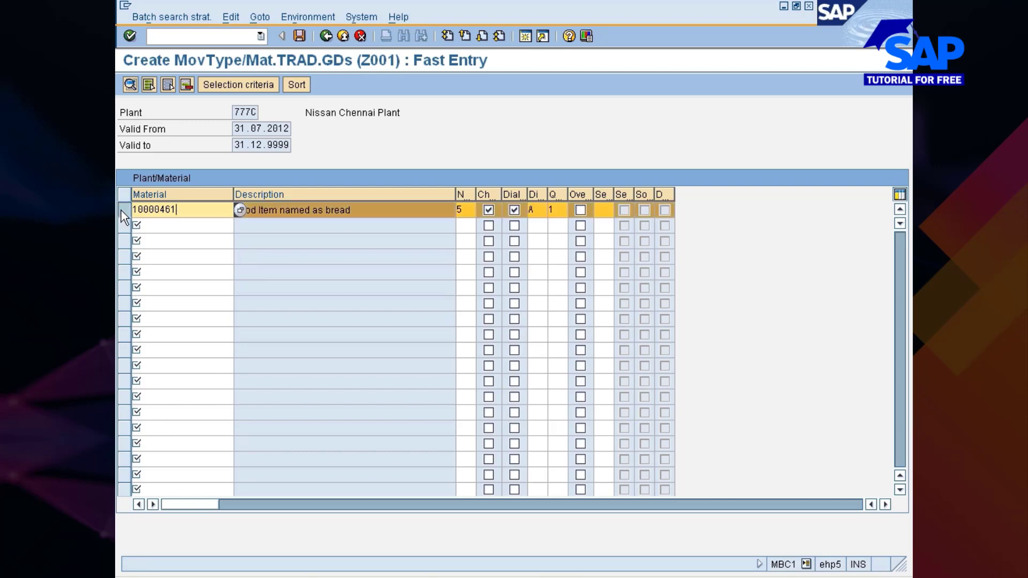
left_click(219, 87)
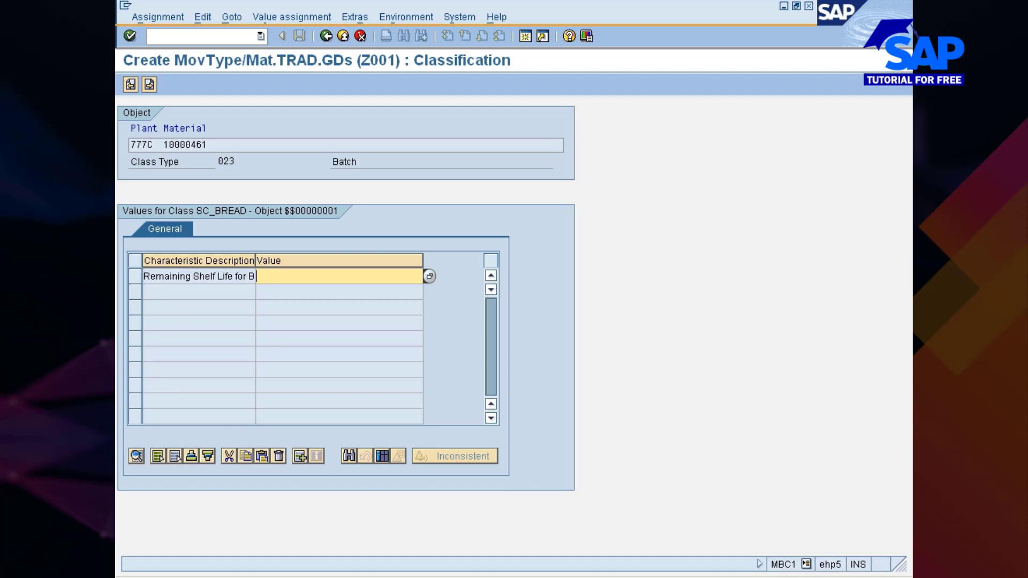
left_click_drag(258, 260, 274, 261)
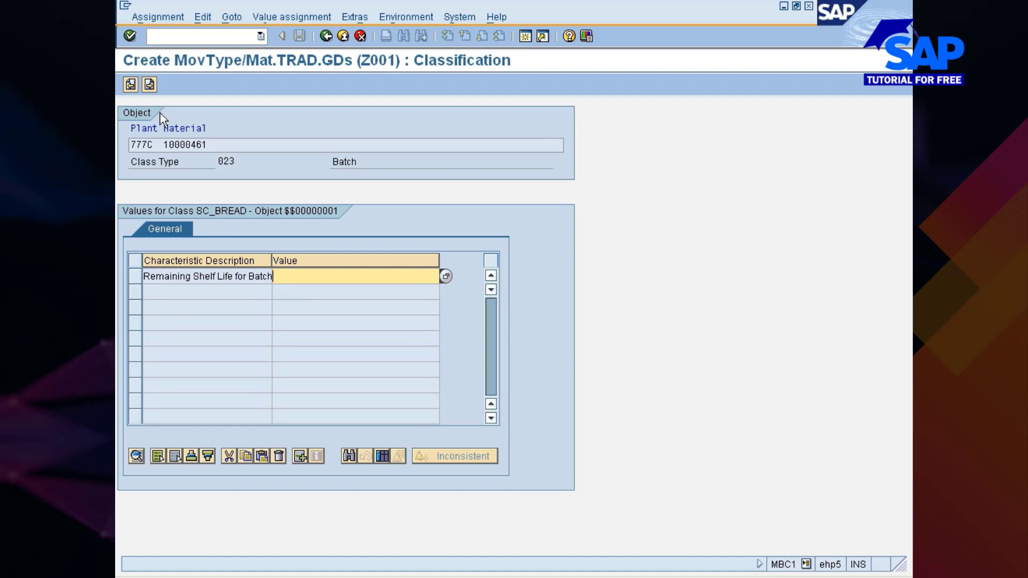
left_click(150, 84)
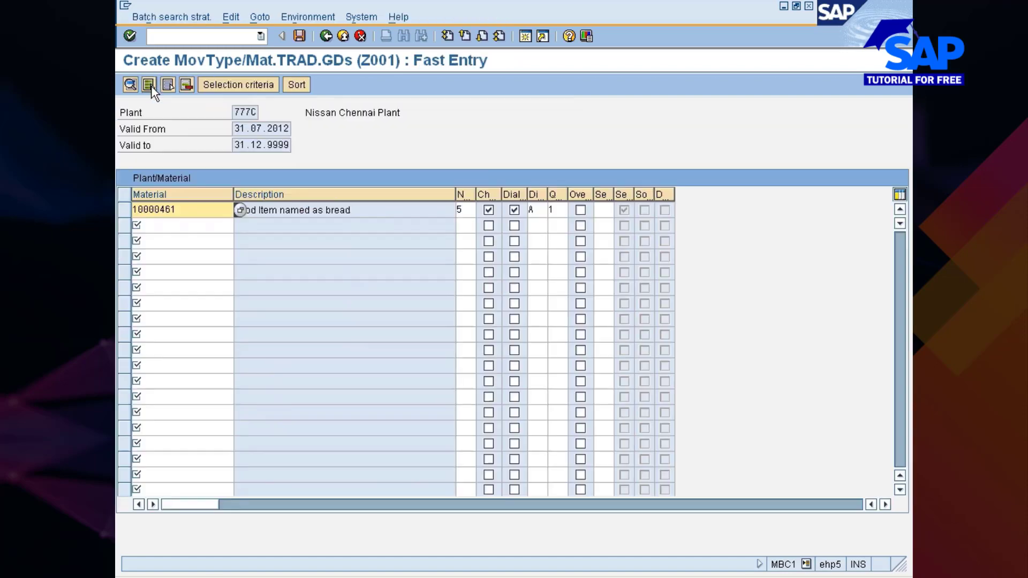
Open the sort rule of material 10000461, check its sort sequence and return to the fast entry
left_click(123, 210)
left_click(294, 86)
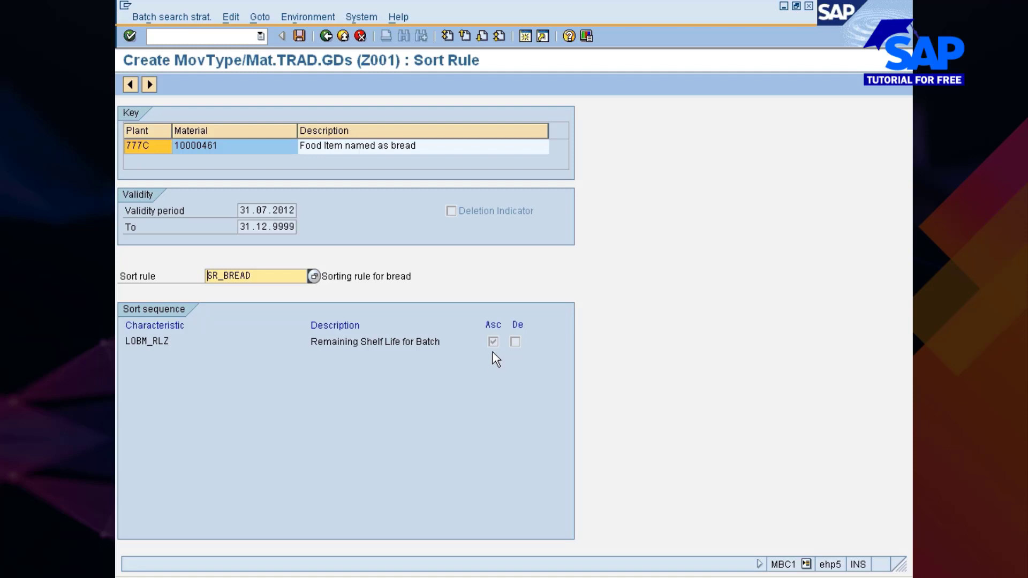
left_click(326, 36)
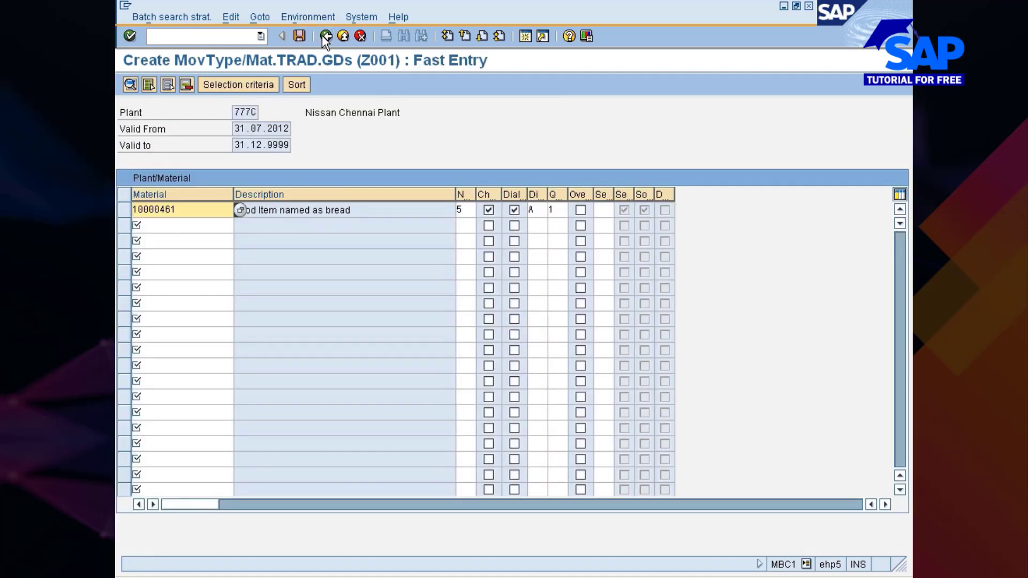
Recheck the selection criteria of material 10000461, save the Z001 condition record and return to the initial screen
left_click(124, 210)
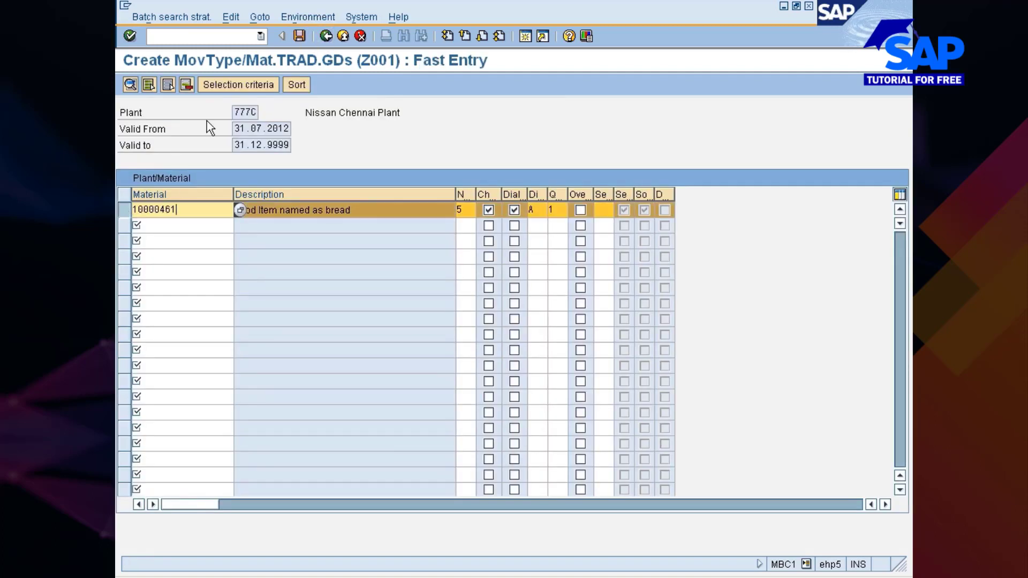
left_click(243, 84)
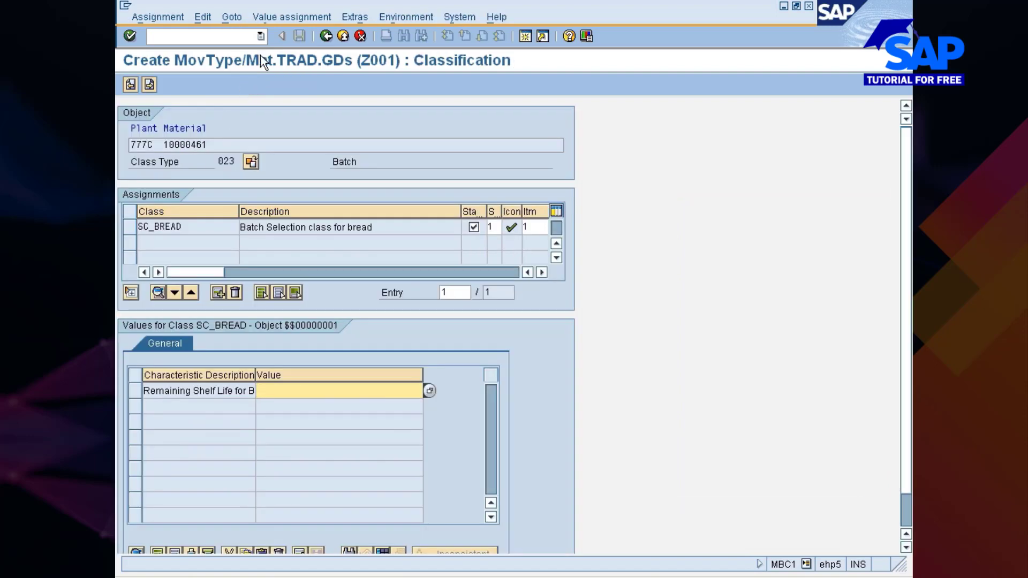
left_click(325, 37)
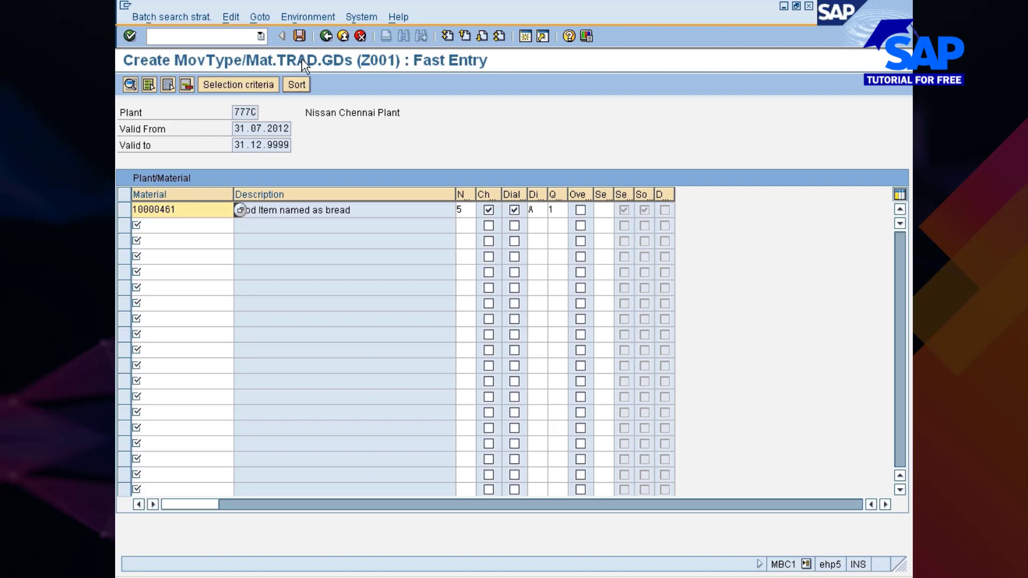
left_click(295, 34)
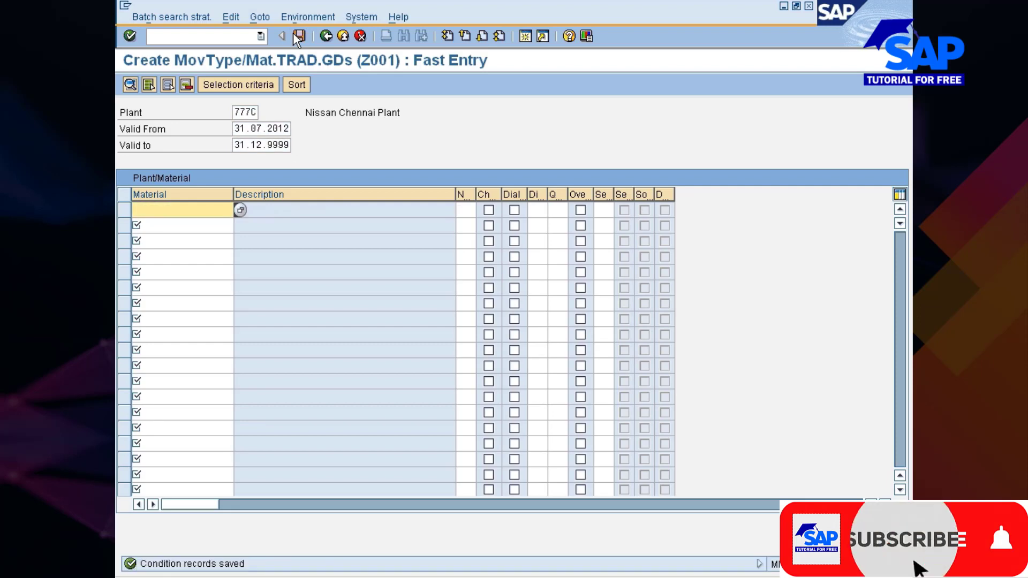
left_click(324, 36)
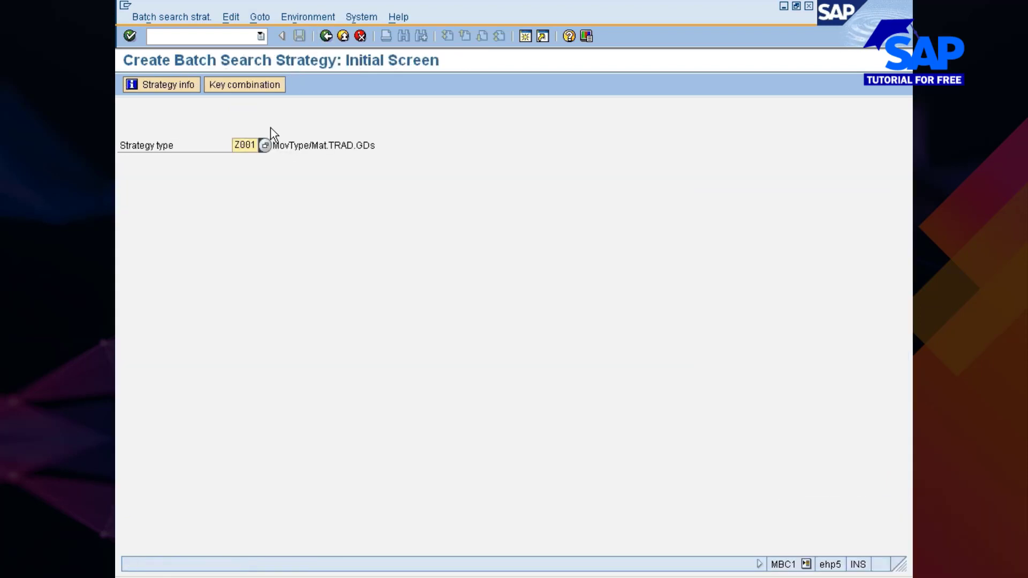
Open the Z001 fast entry for the Movement Type/Material key combination and set the movement type to 201
left_click(253, 93)
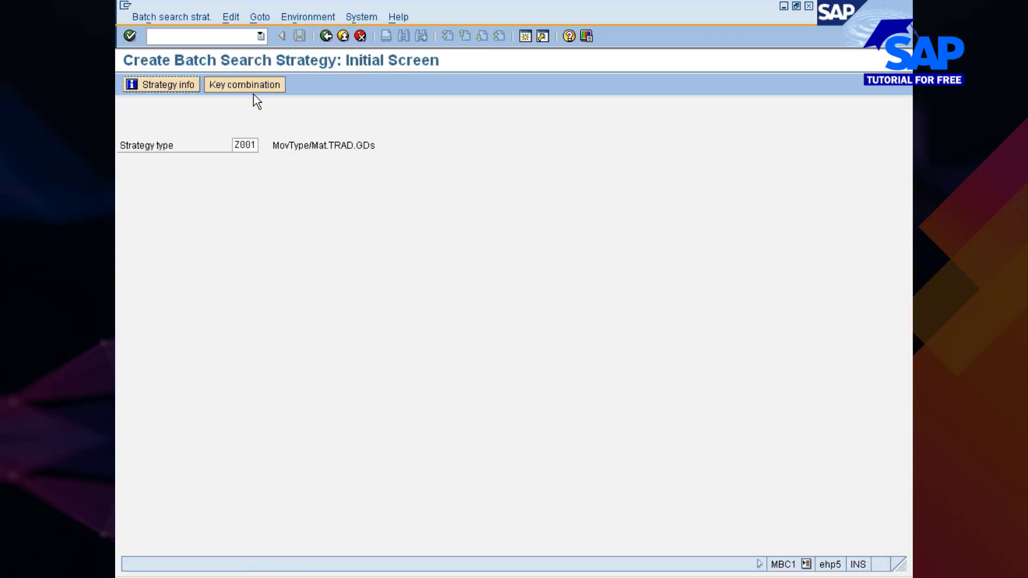
left_click(258, 83)
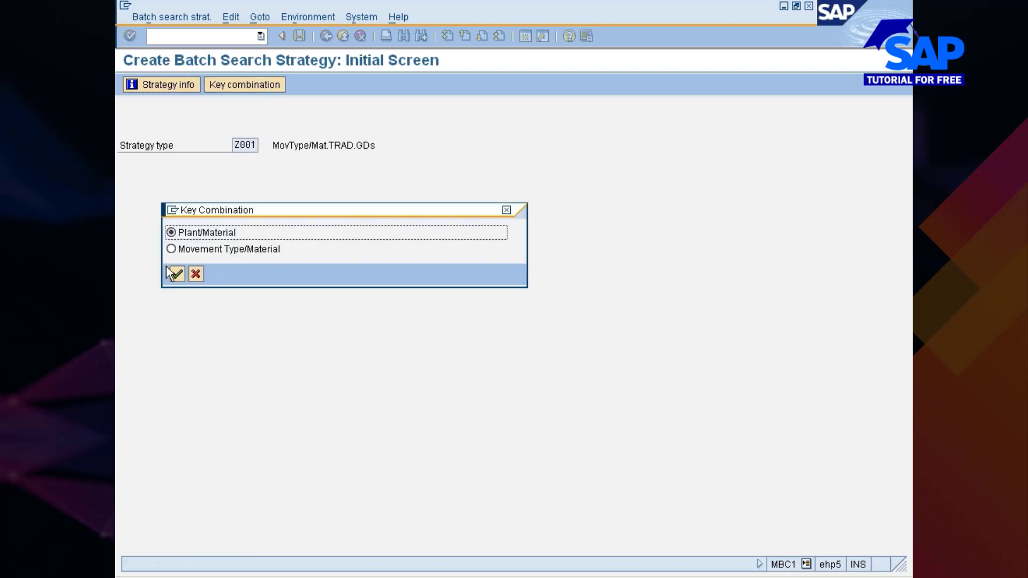
left_click(171, 249)
left_click(177, 274)
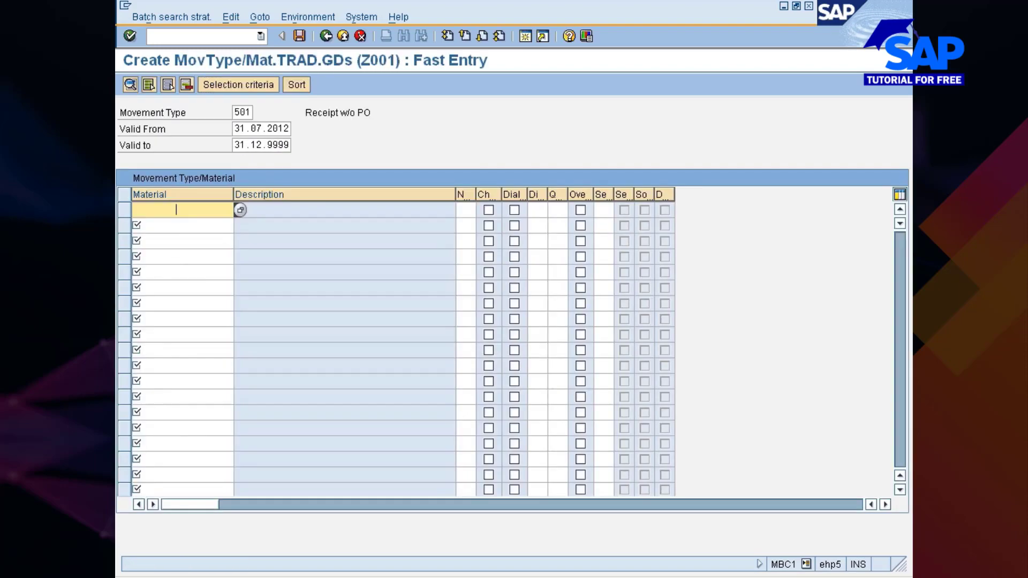
left_click(244, 113)
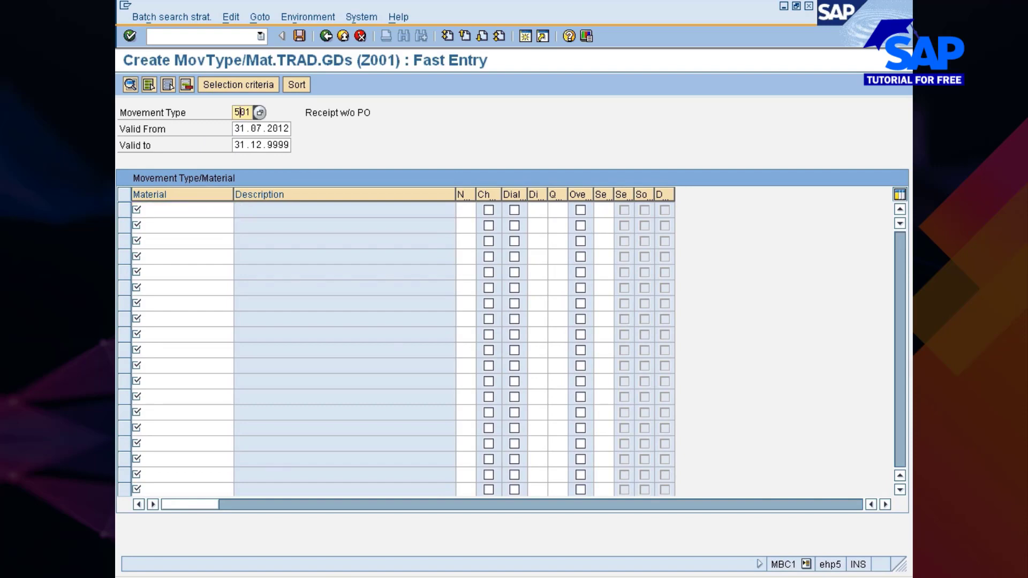
left_click(258, 115)
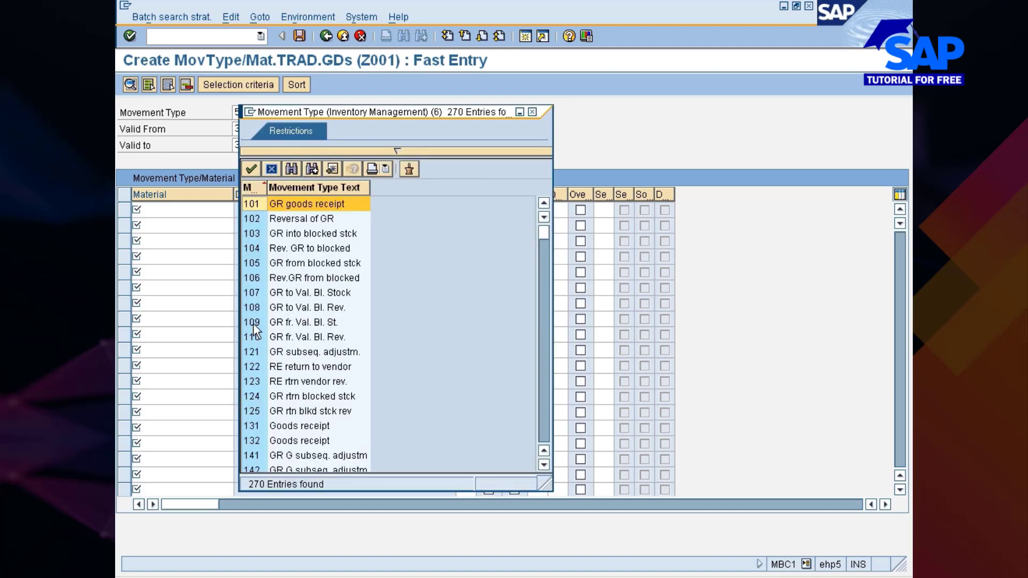
scroll(262, 426, "down", 5)
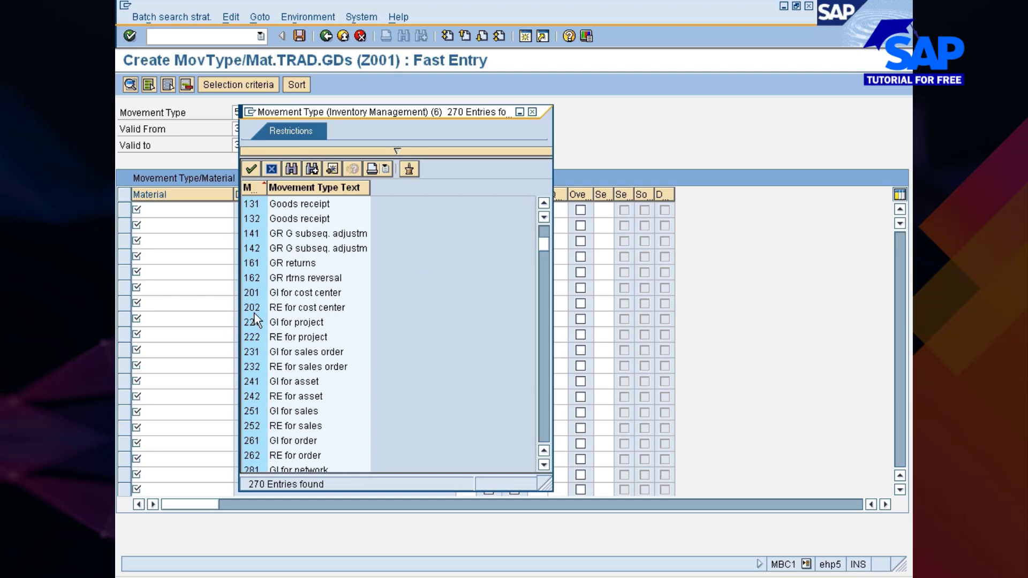
double_click(258, 294)
Enter material 10000461 in the first row and go through its selection criteria, leaving the remaining shelf life value empty
left_click(182, 210)
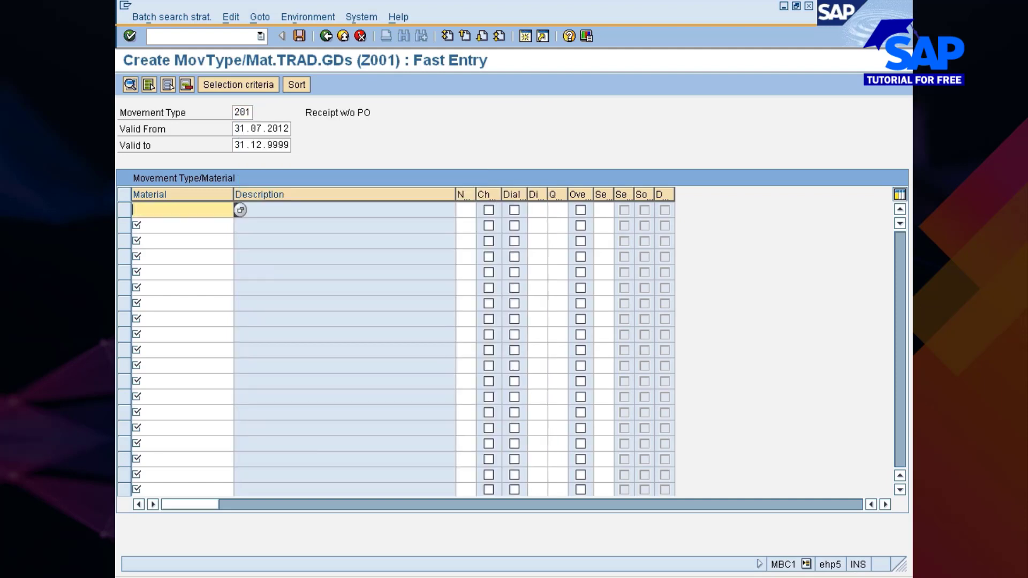
key("BackSpace")
key("Down")
key("Return")
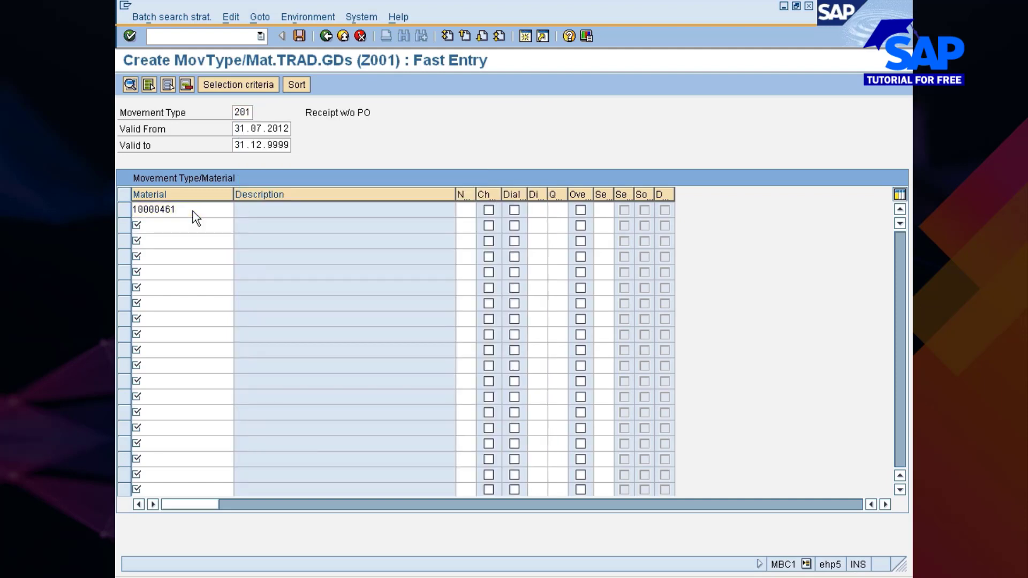
left_click(126, 210)
left_click(234, 86)
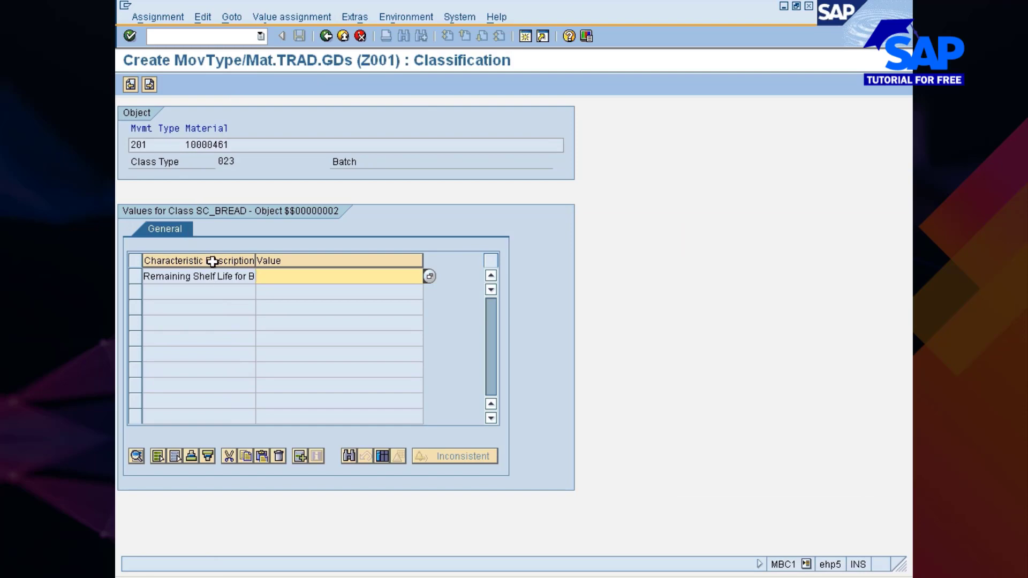
left_click(326, 36)
Open the sort rule of material 10000461, then save the Z001 movement type record and return to the initial screen
left_click(123, 208)
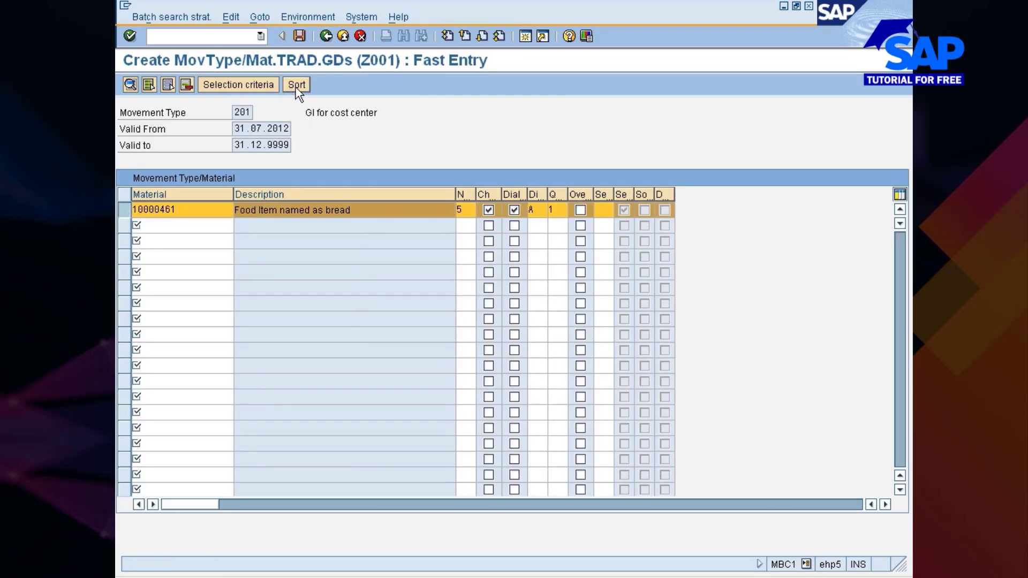
left_click(296, 86)
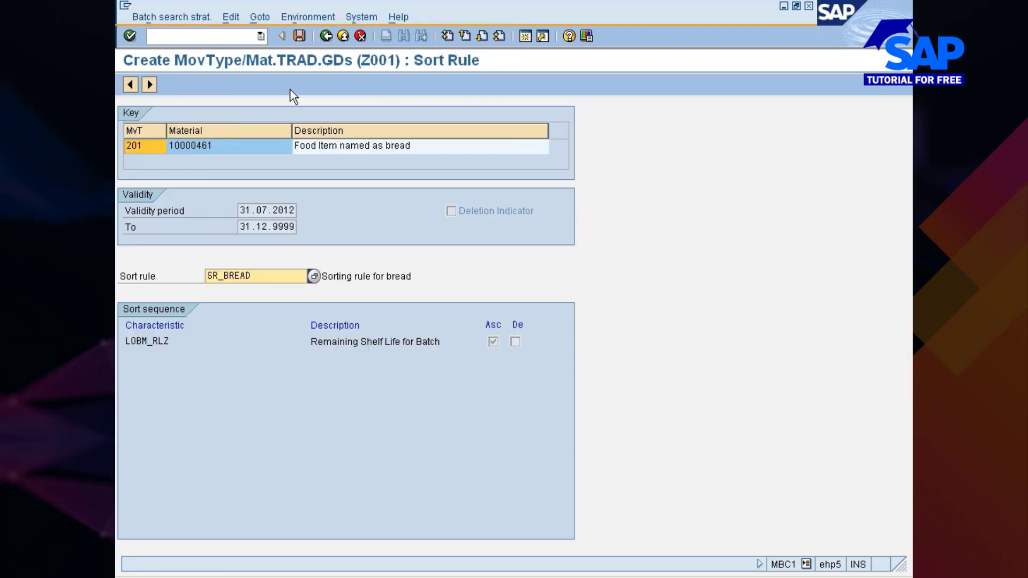
left_click(300, 36)
left_click(325, 36)
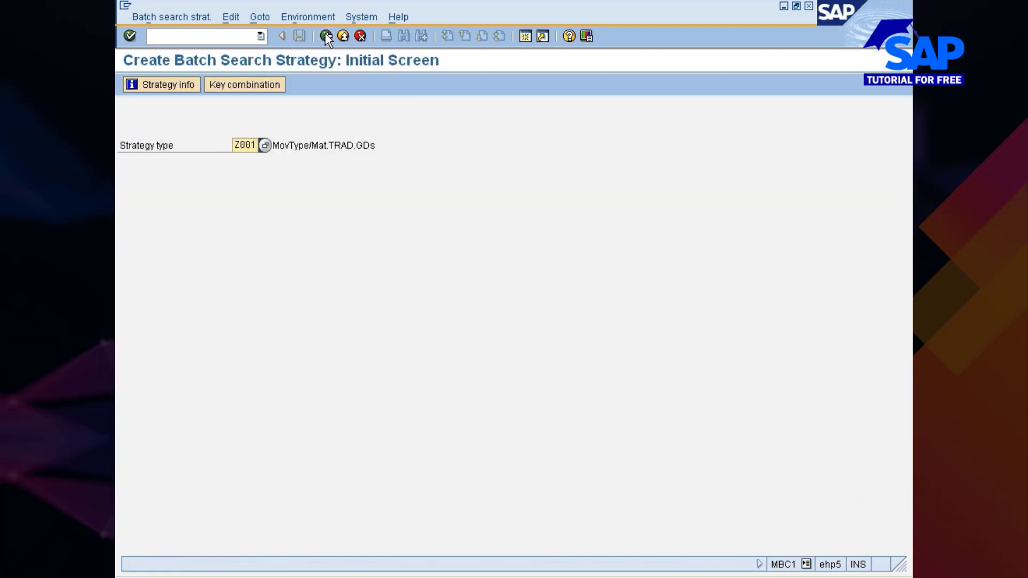
Choose strategy type ZMM1, open its fast entry for plant 777C and enter material 10000461 in the first row
left_click(264, 146)
left_click(169, 174)
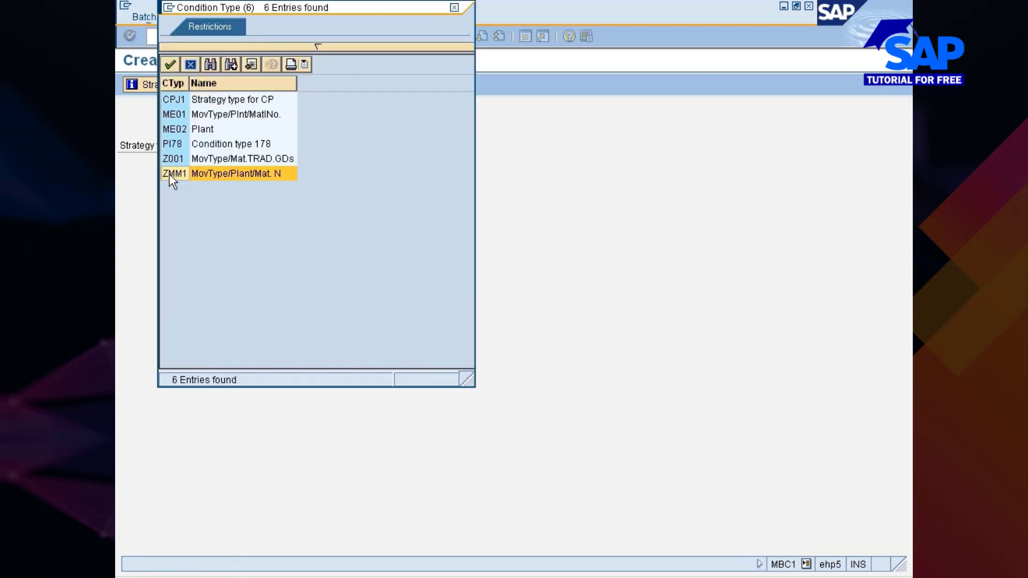
key("Return")
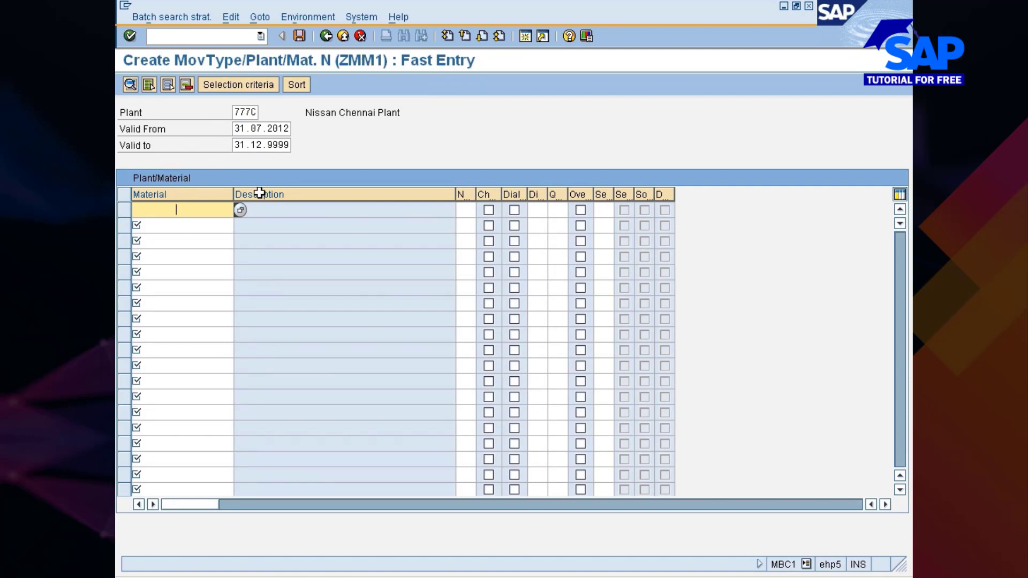
key("BackSpace")
key("Down")
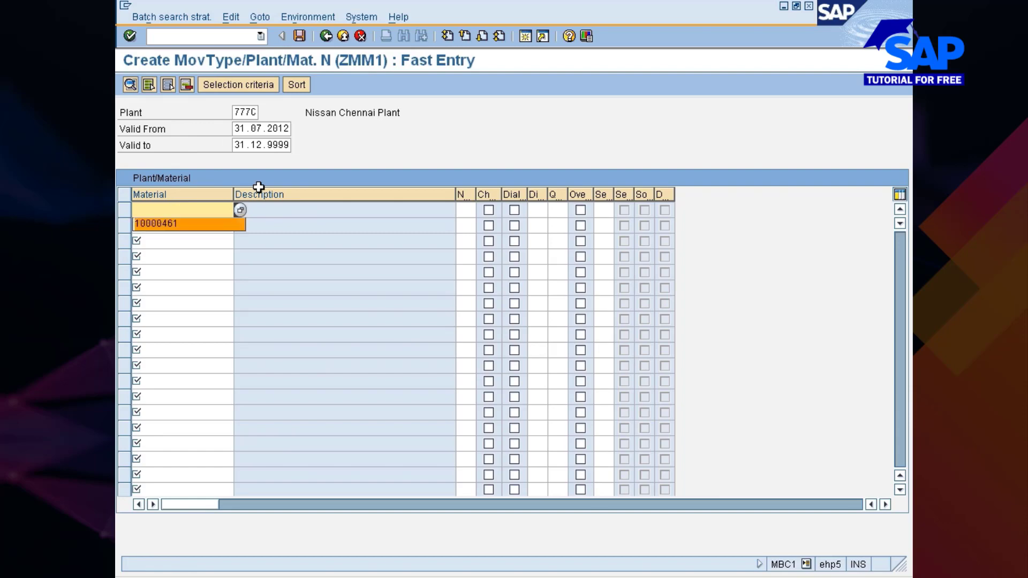
key("Return")
Go through the selection criteria and the sort rule of material 10000461 for plant 777C, leaving the shelf life value empty
left_click(124, 210)
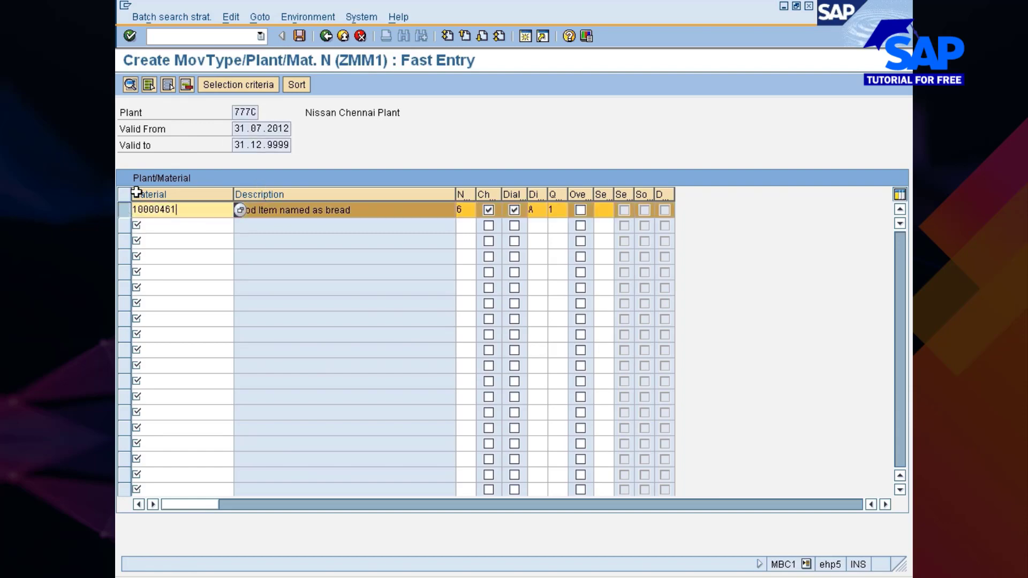
left_click(220, 89)
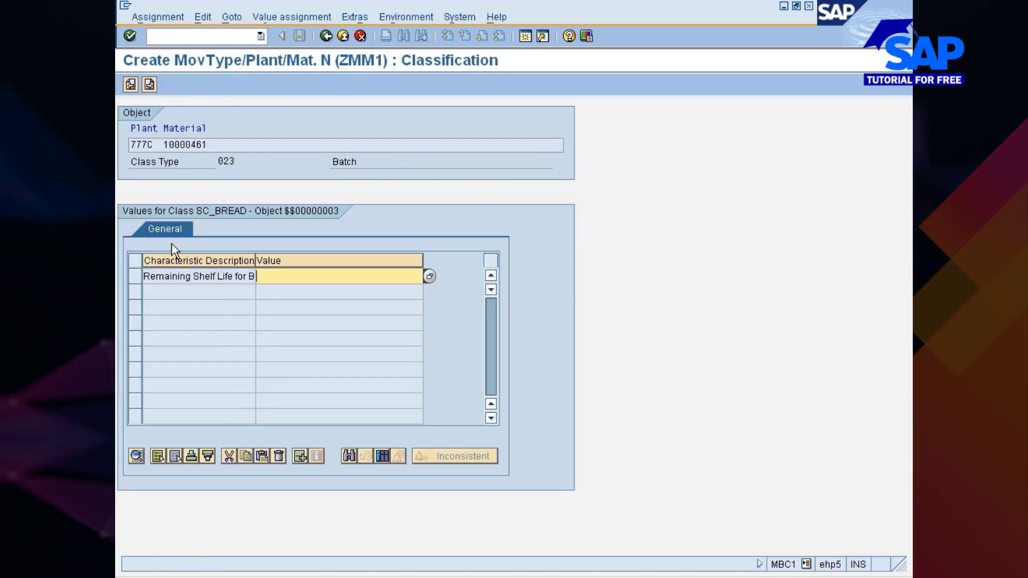
left_click(325, 36)
left_click(123, 211)
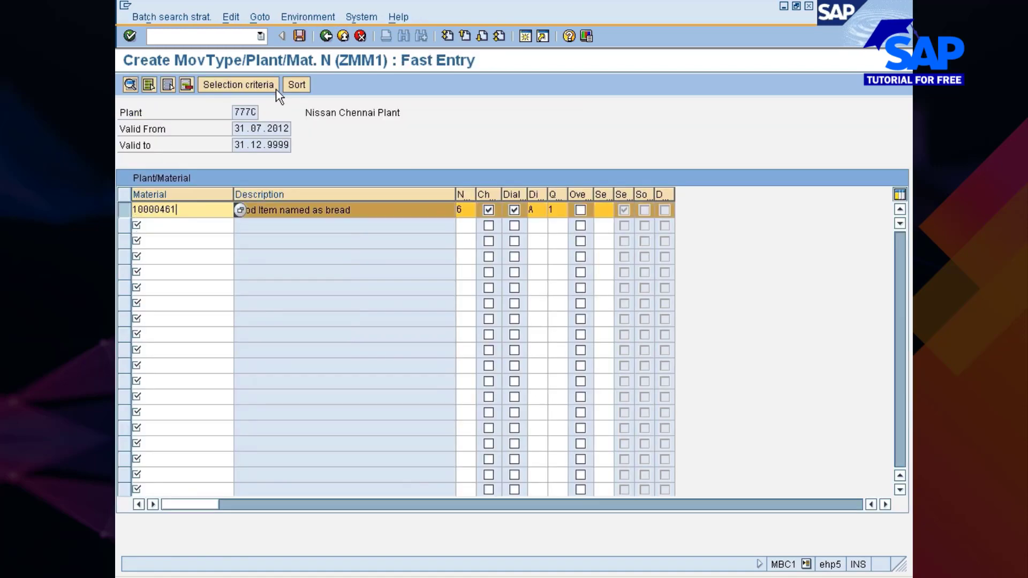
left_click(295, 84)
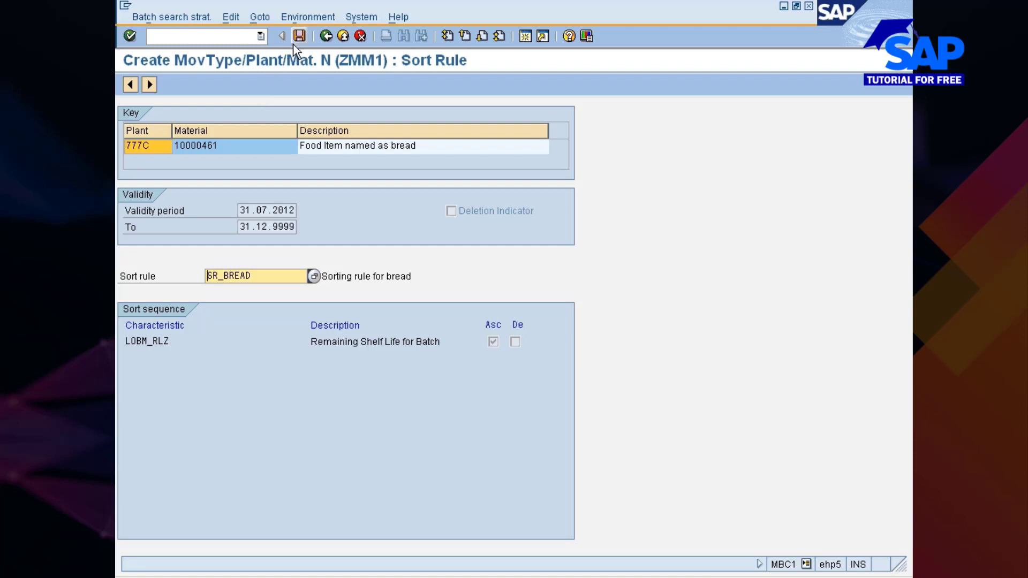
left_click(327, 41)
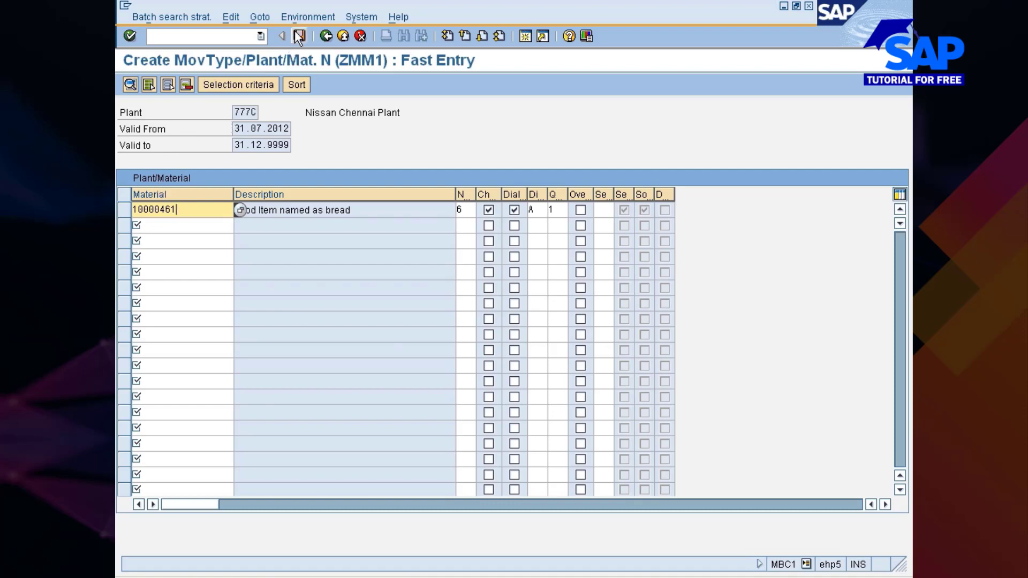
Save the ZMM1 record for plant 777C and return to the initial screen
left_click(299, 36)
left_click(325, 36)
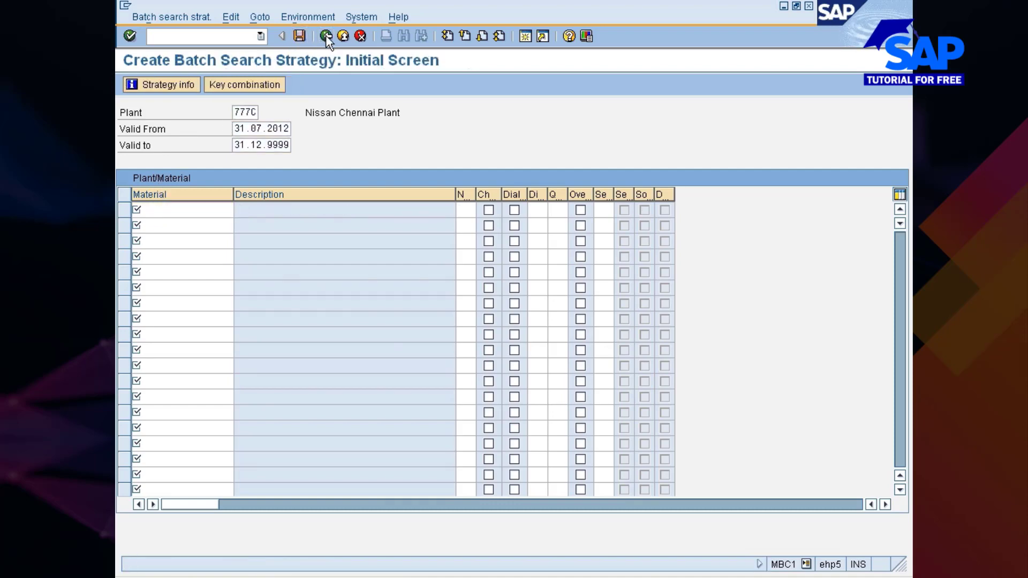
key("Return")
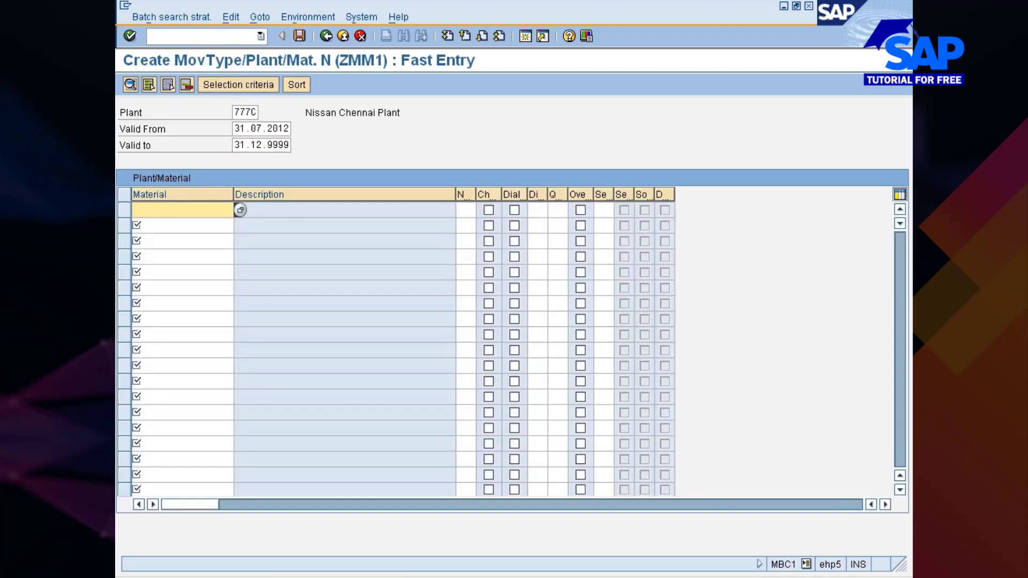
left_click(326, 36)
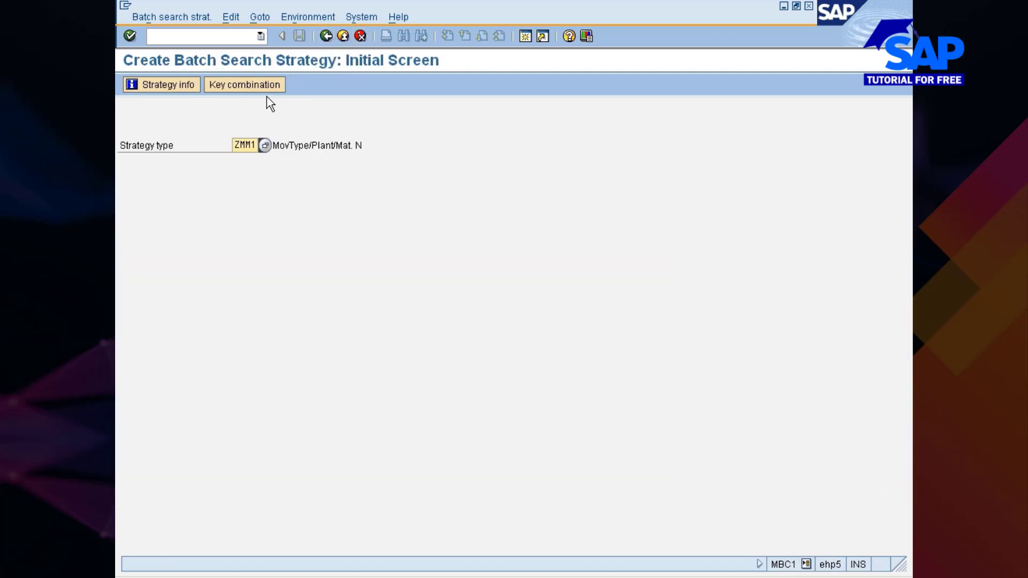
Open the ZMM1 fast entry for the Movement Type/Material key combination and enter material 10000461 under movement type 201
left_click(248, 85)
left_click(171, 249)
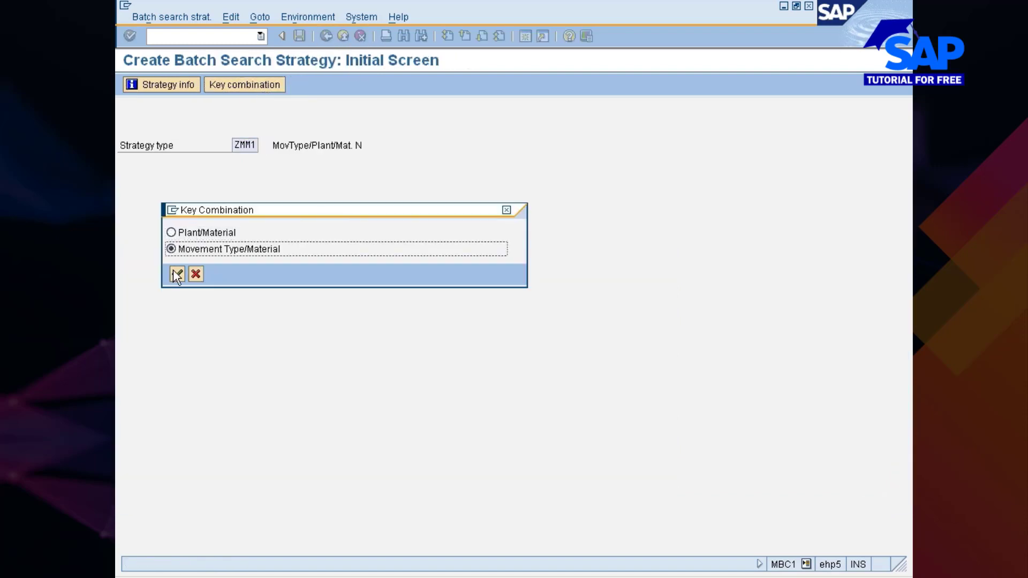
left_click(177, 275)
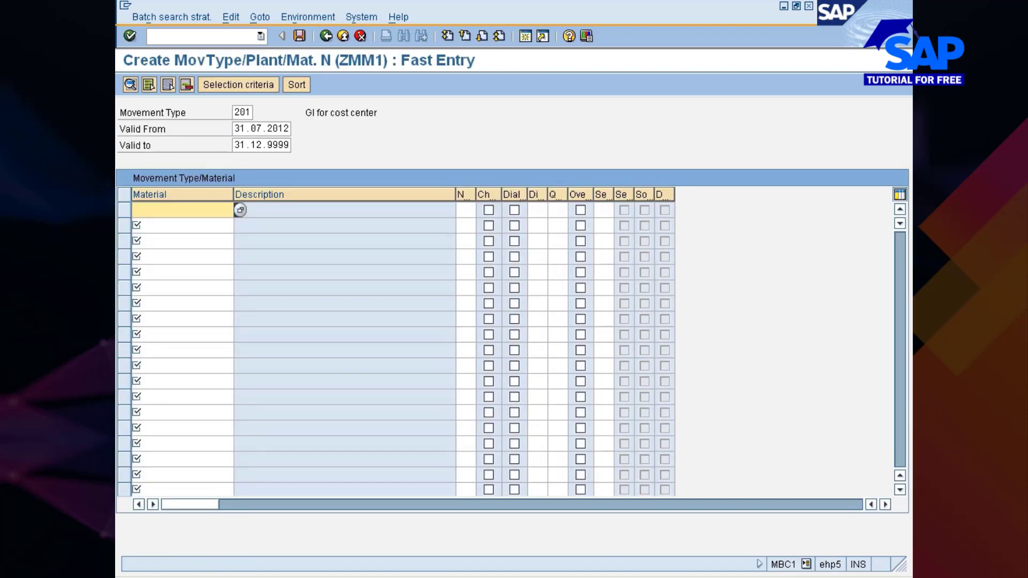
left_click(176, 209)
left_click(172, 224)
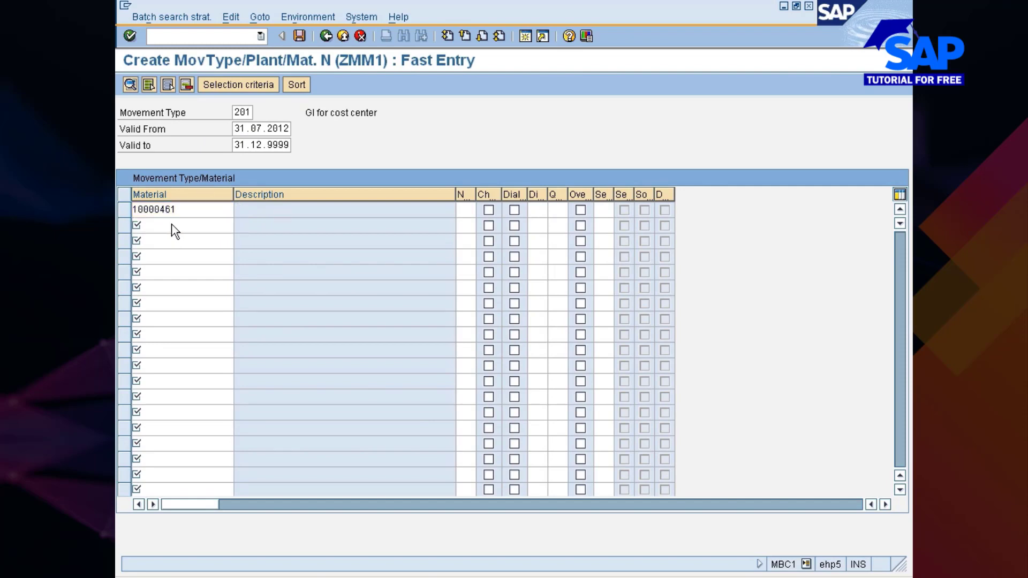
key("Return")
Go through the selection criteria and the sort rule of material 10000461 for movement type 201, leaving the shelf life value empty
left_click(125, 210)
left_click(241, 84)
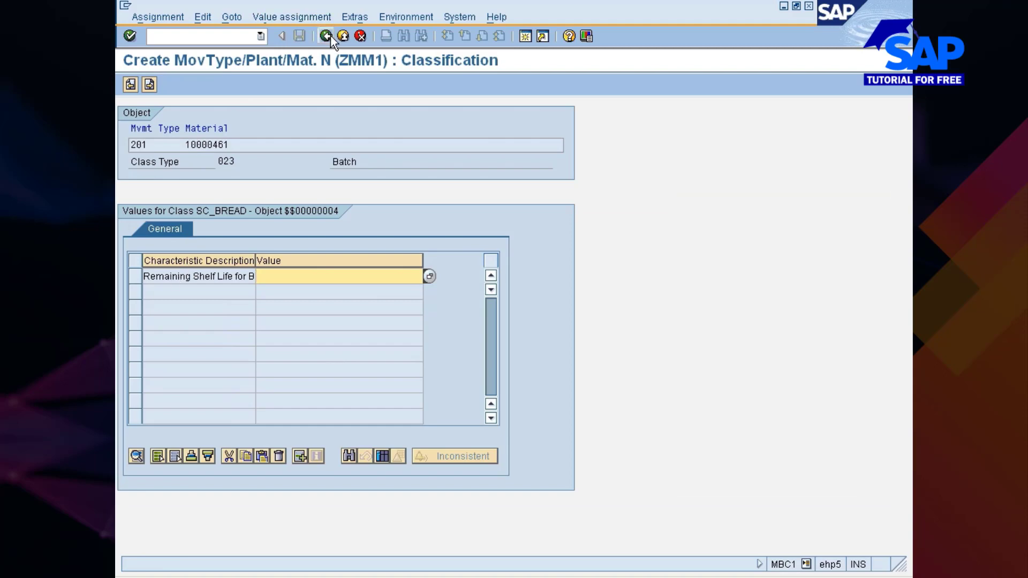
left_click(325, 36)
left_click(128, 206)
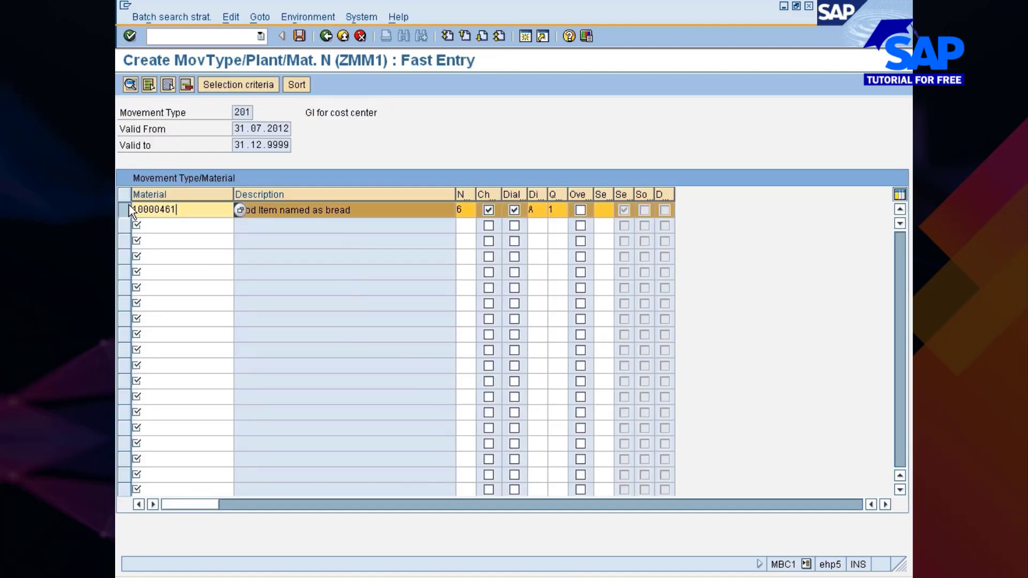
left_click(294, 86)
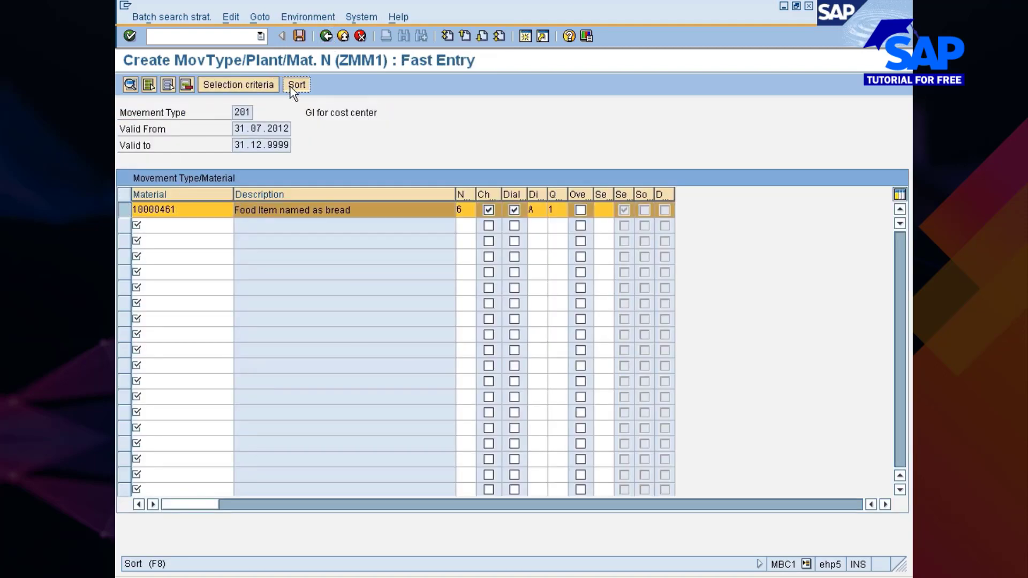
left_click(294, 88)
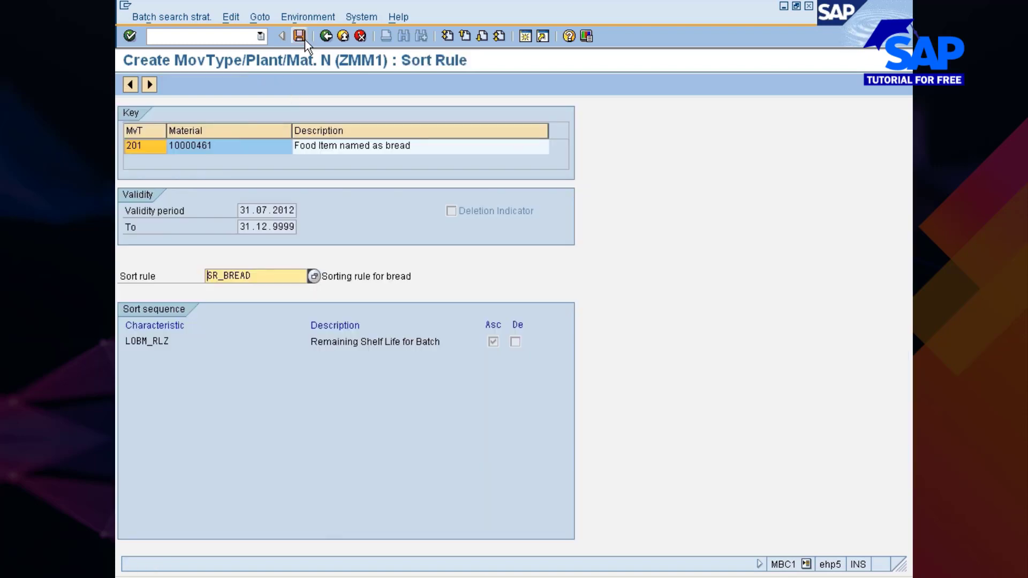
Save the ZMM1 record for movement type 201 and return to the initial screen
left_click(302, 37)
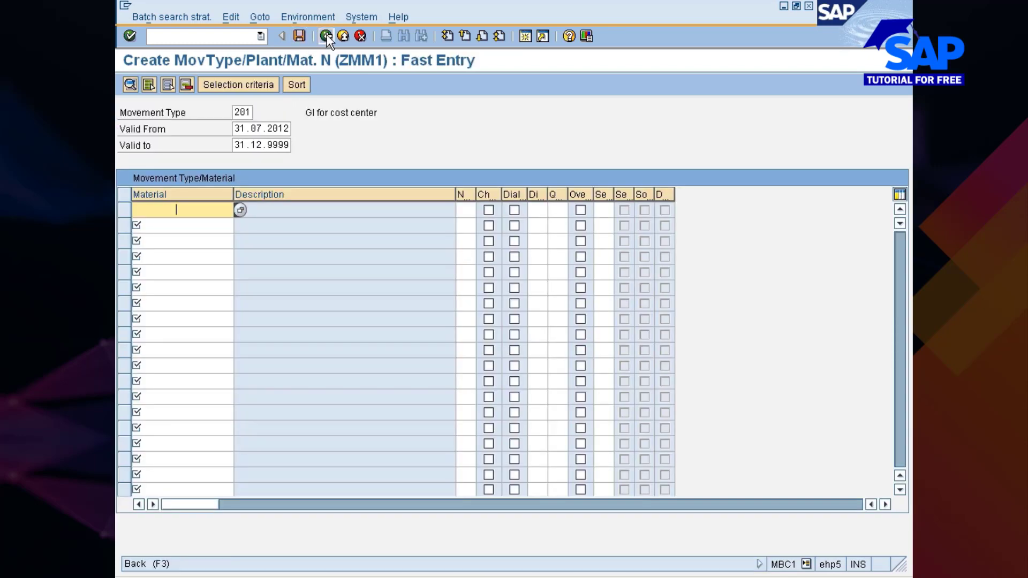
left_click(301, 35)
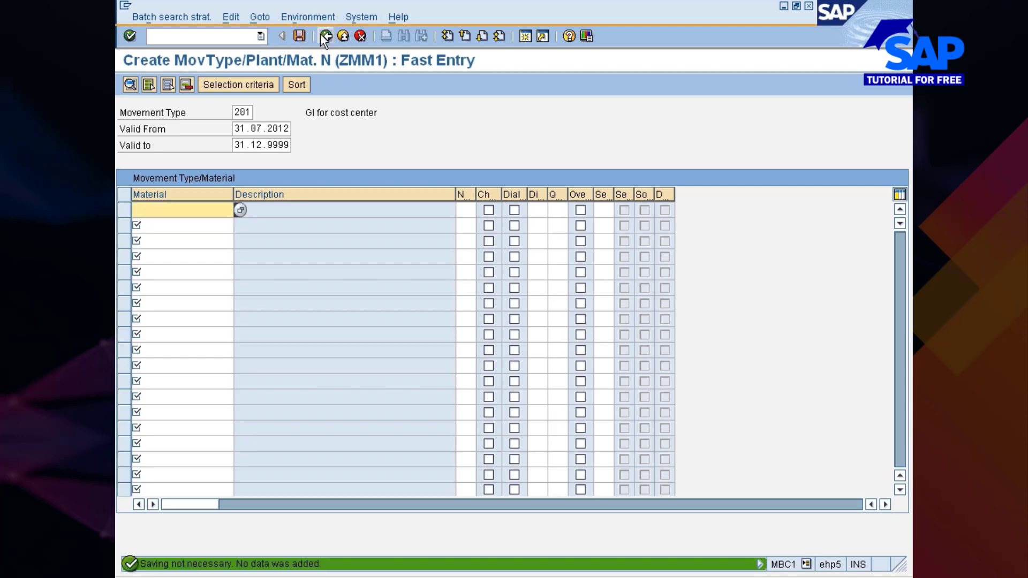
left_click(327, 36)
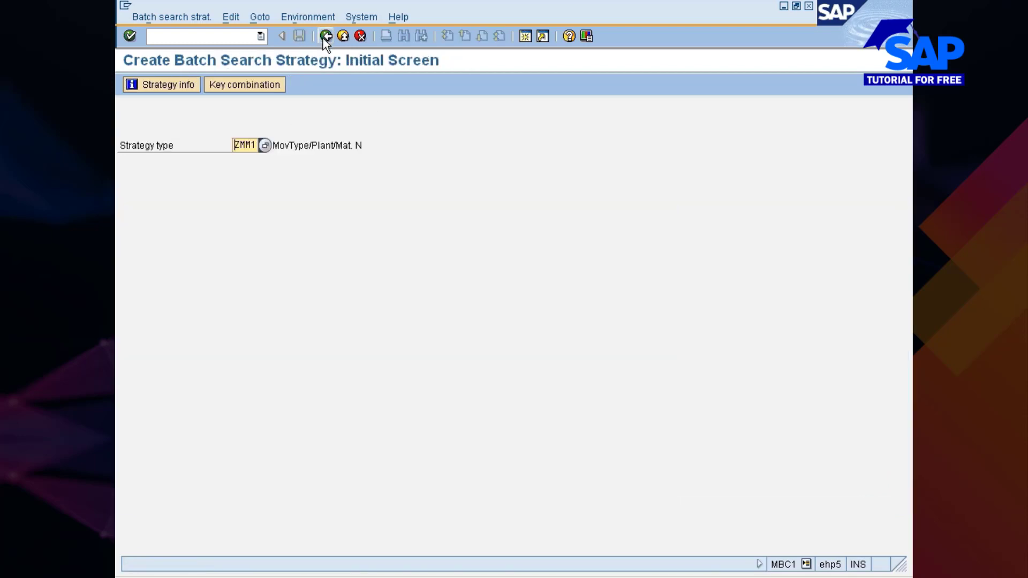
Refresh the stock overview of material 10000461 and check its batches in storage locations 0001 and 0002 of plant 777C
key("Return")
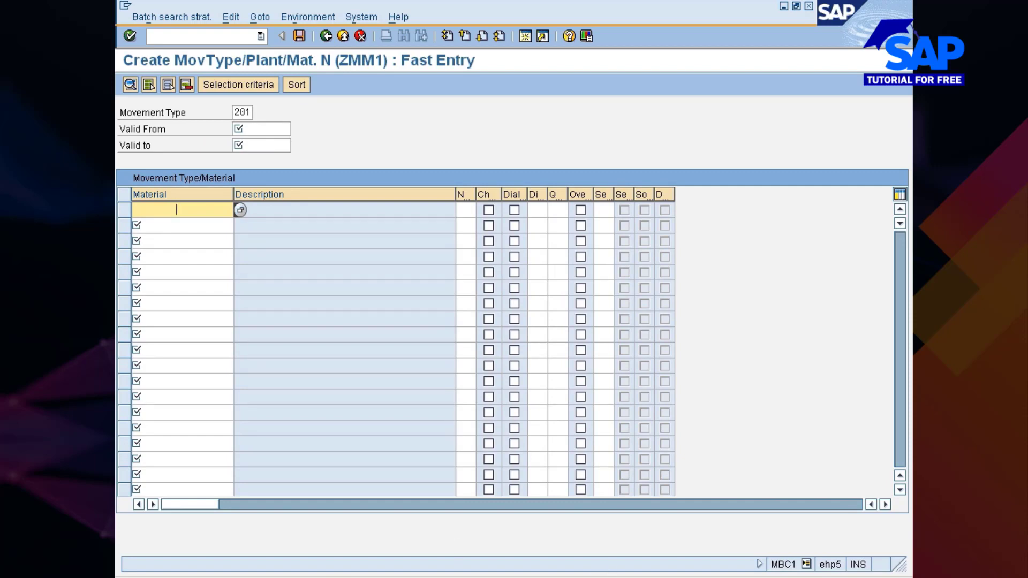
left_click(509, 575)
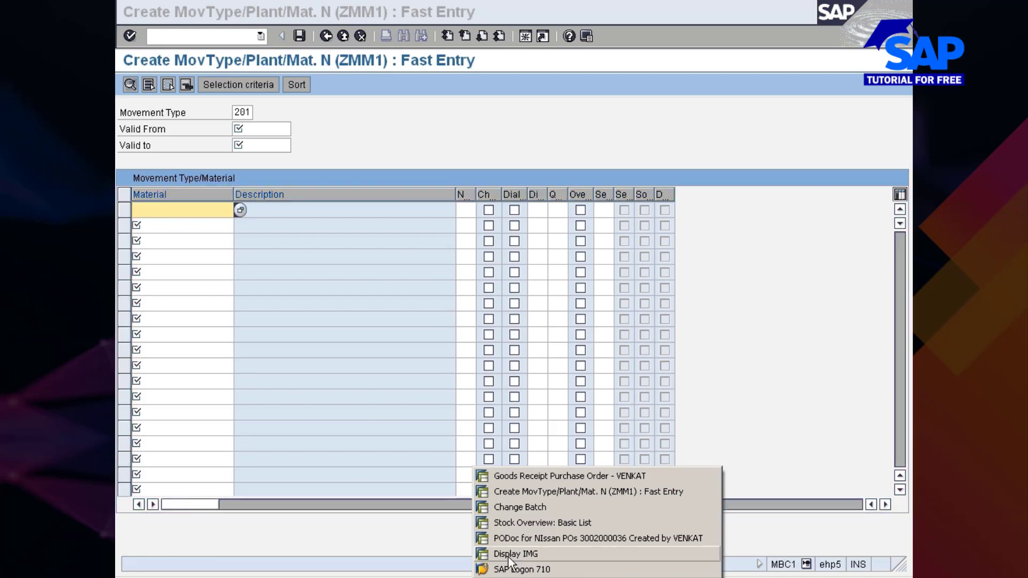
left_click(538, 522)
left_click(150, 85)
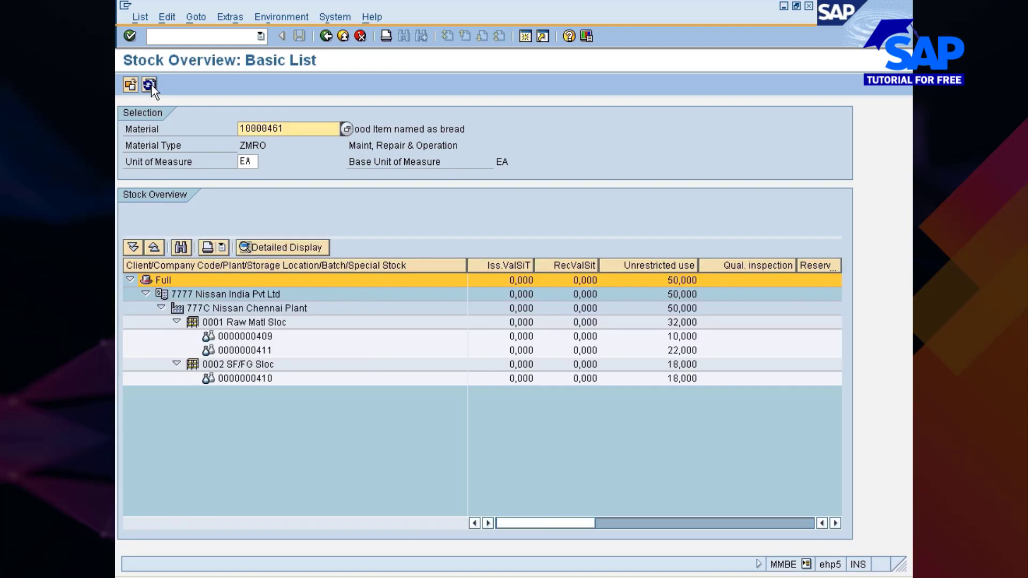
left_click(263, 349)
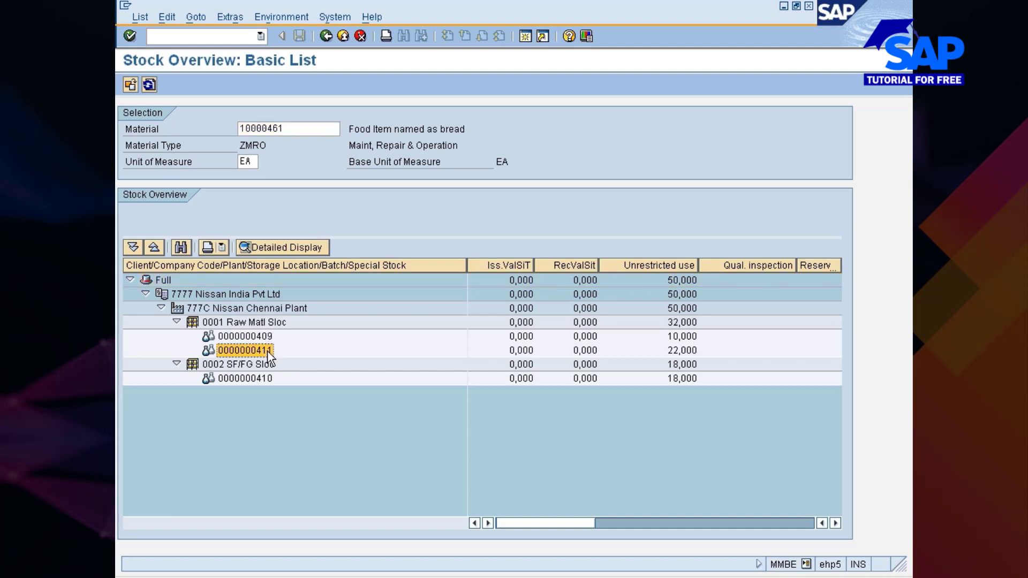
left_click(267, 380)
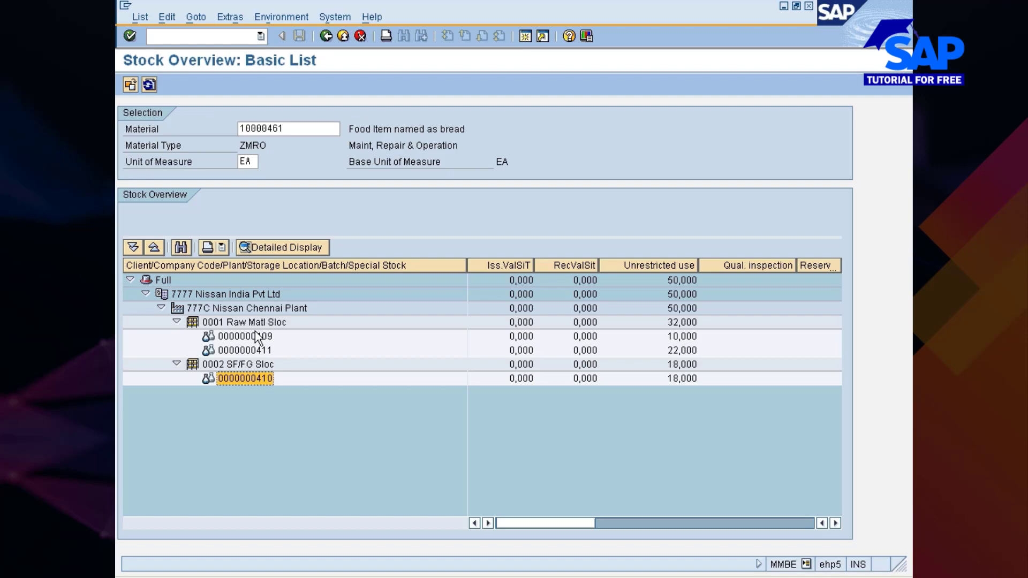
Start transaction MB1A in the goods receipt session and open the item entry for movement type 201, plant 777C, storage location 0001
left_click(501, 577)
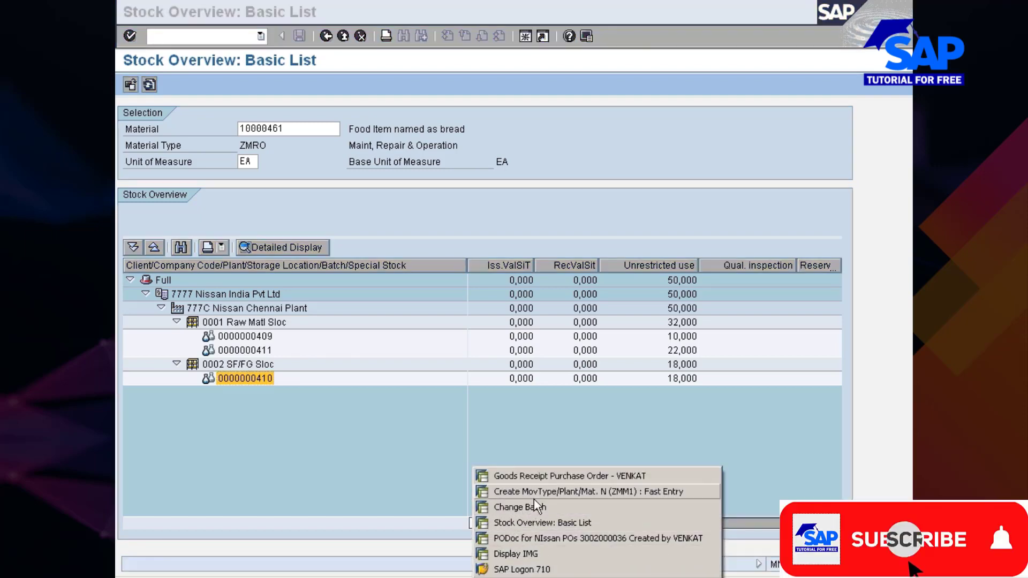
left_click(542, 477)
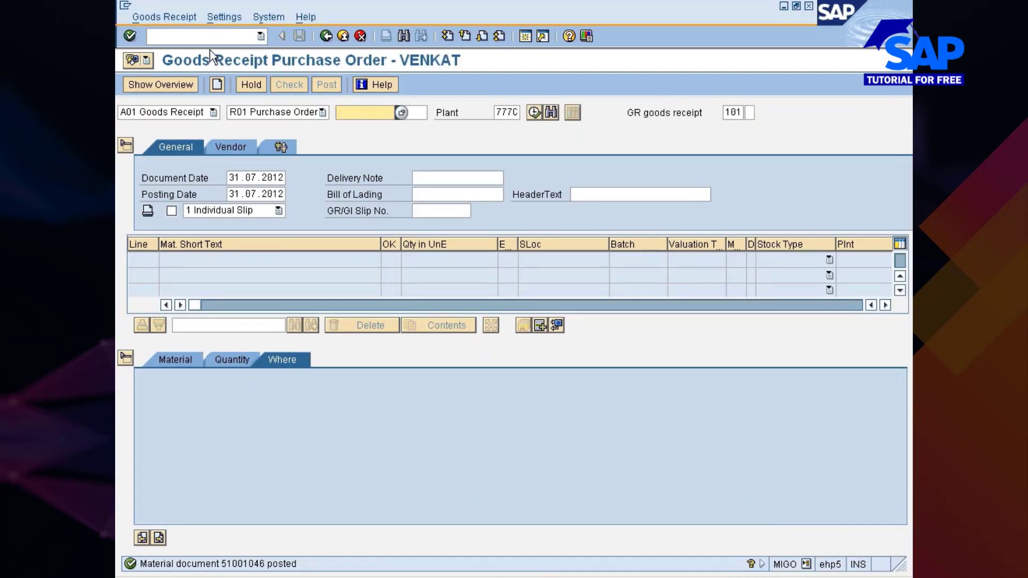
type("/nmmbe")
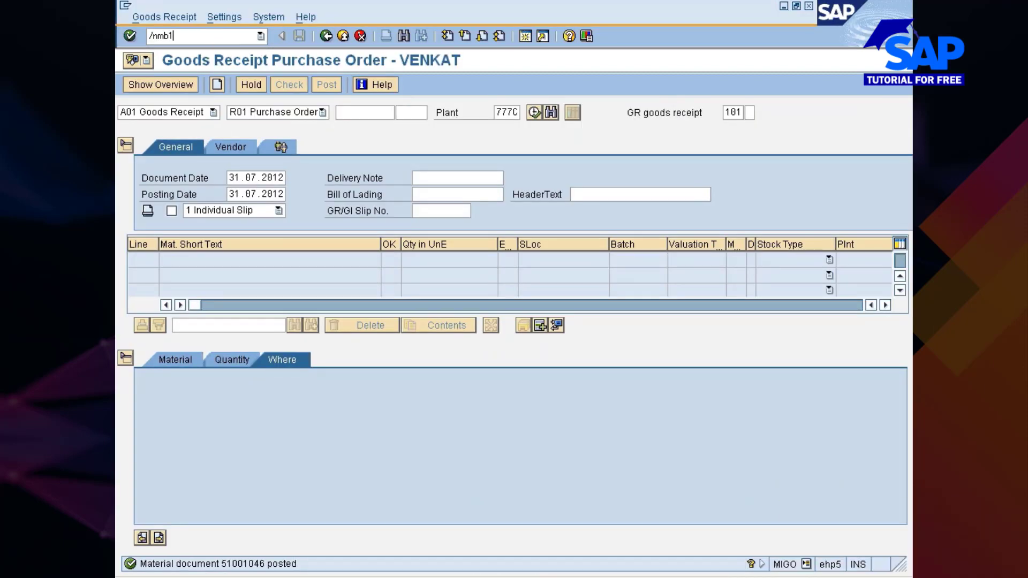
key("Return")
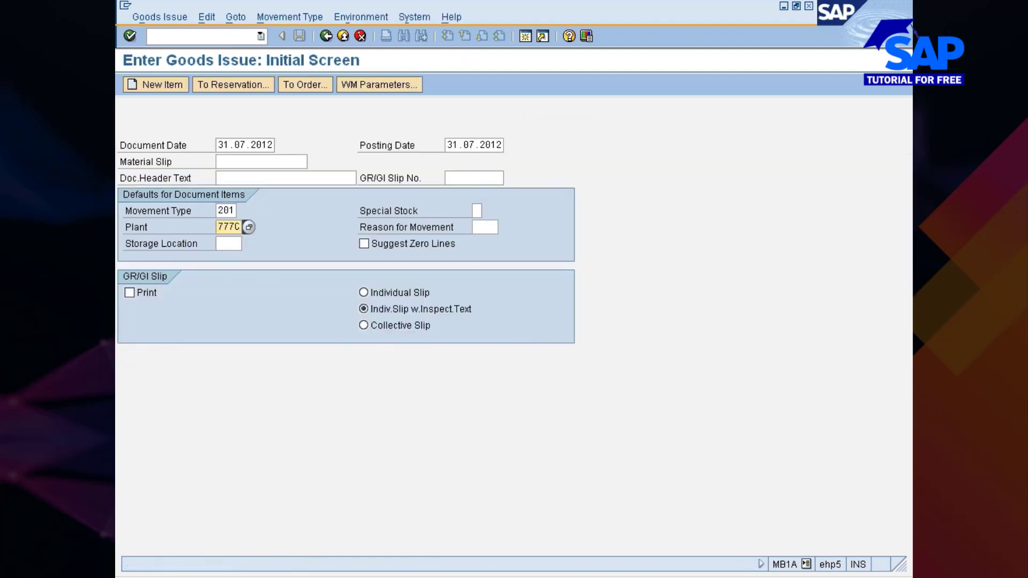
left_click(228, 243)
left_click(228, 243)
left_click(229, 257)
key("Return")
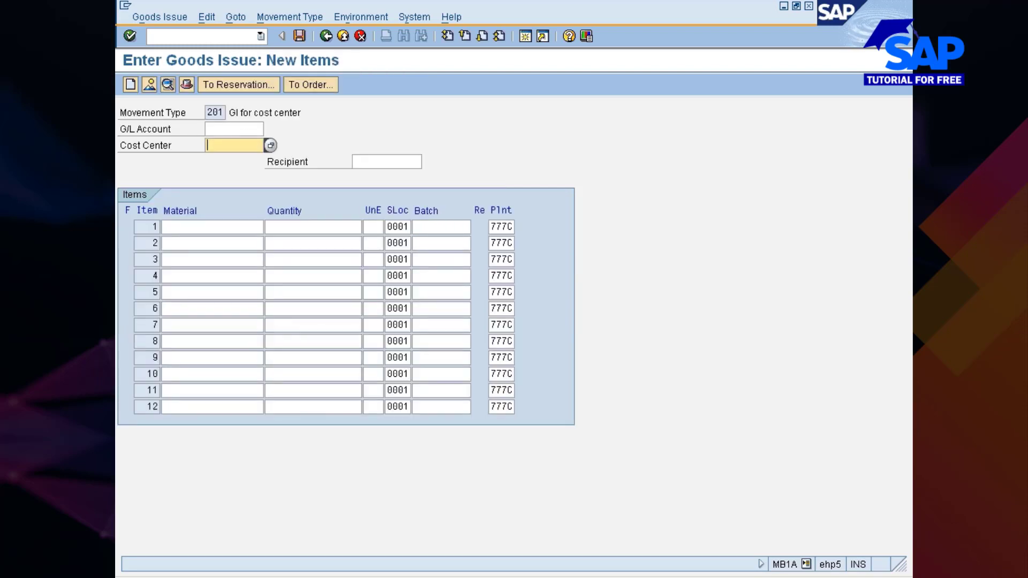
Enter cost center 7777_PRD and material 10000461 with a quantity of 15 as the first goods issue item
left_click(220, 146)
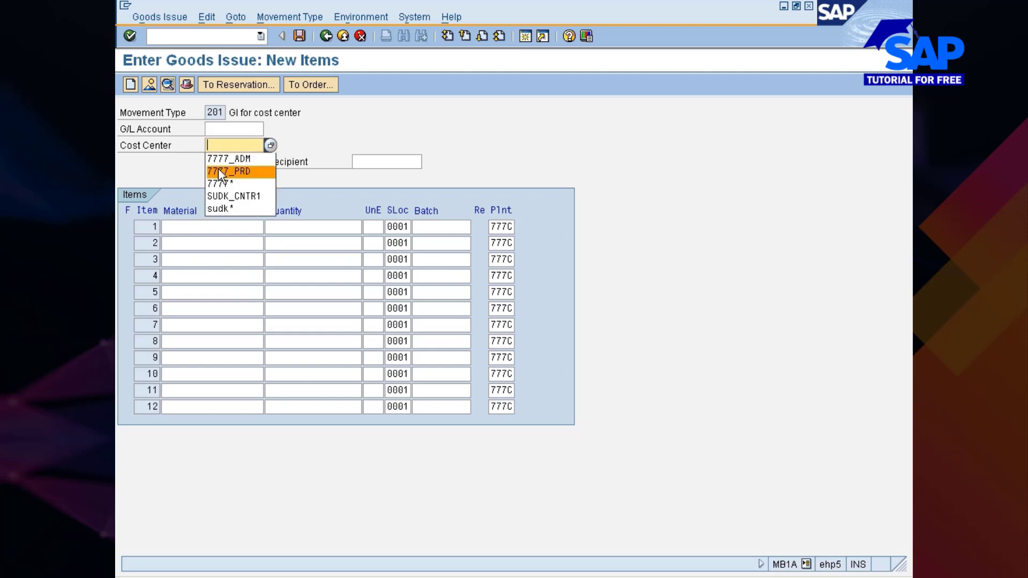
left_click(225, 172)
left_click(217, 227)
left_click(210, 241)
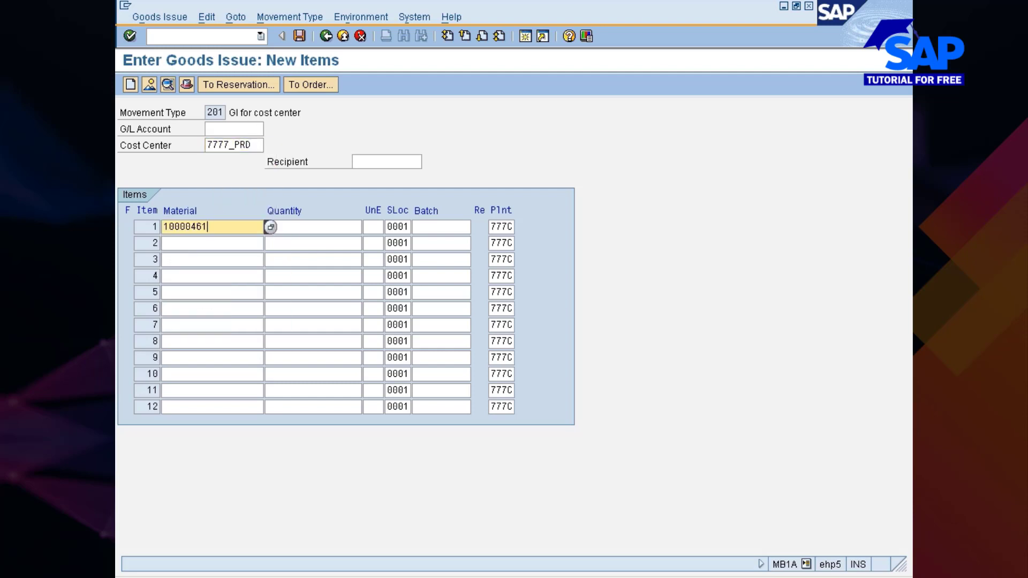
key("Tab")
type("15")
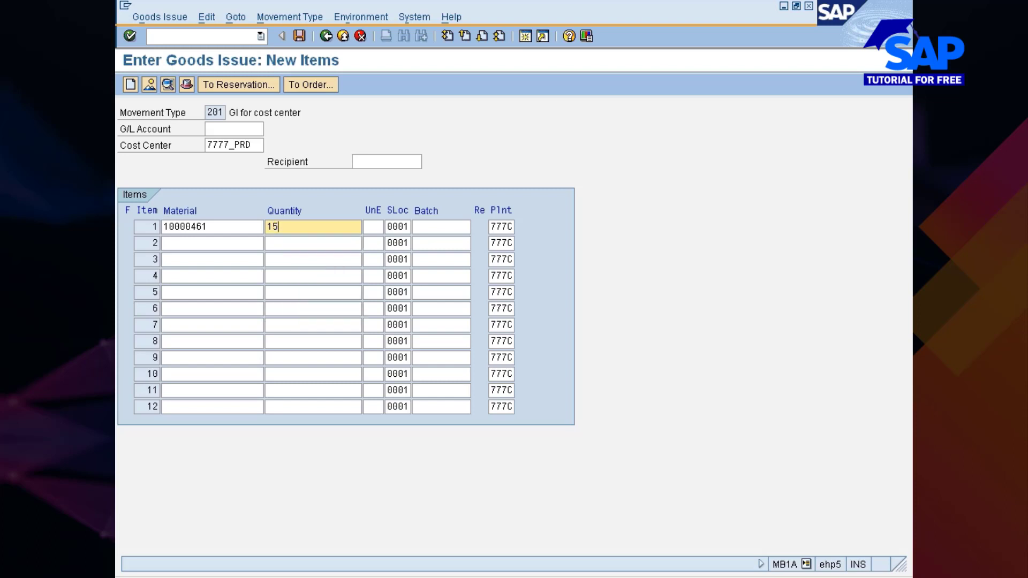
Run batch determination for the first goods issue item using * as its batch
left_click(441, 227)
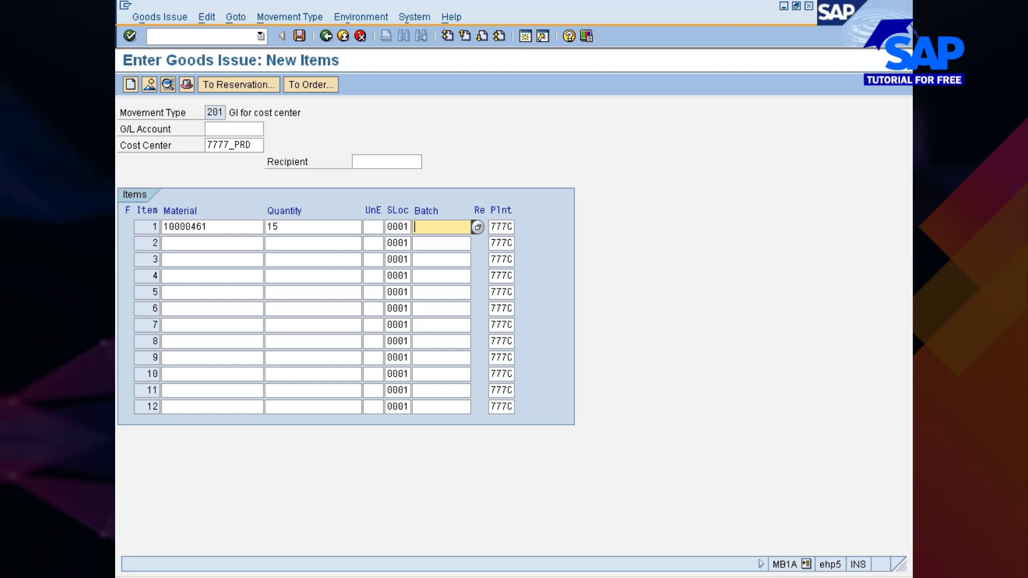
type("*")
key("Return")
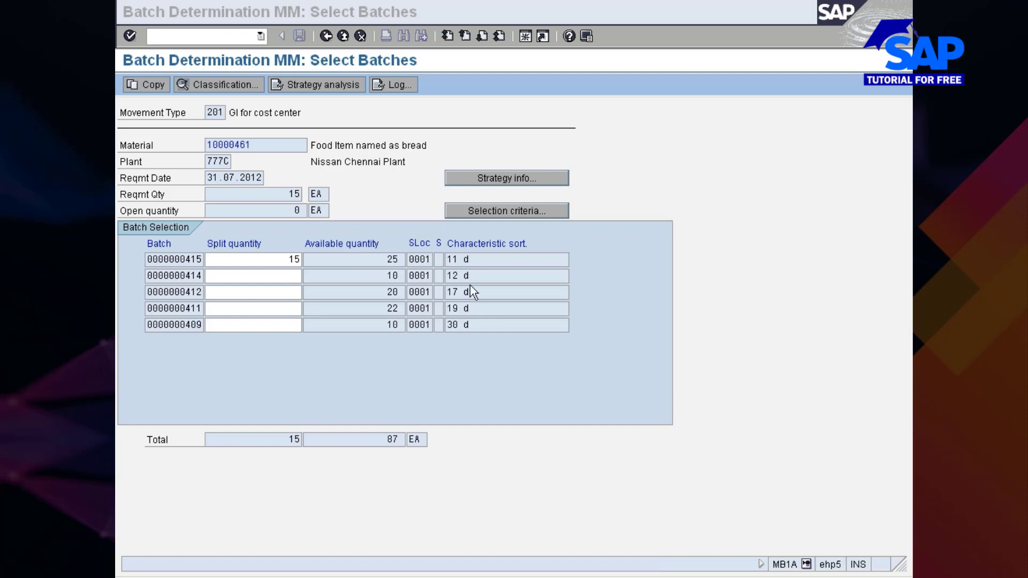
Examine the proposed batches with their remaining shelf life and compare them with the stock overview of material 10000461
left_click(448, 260)
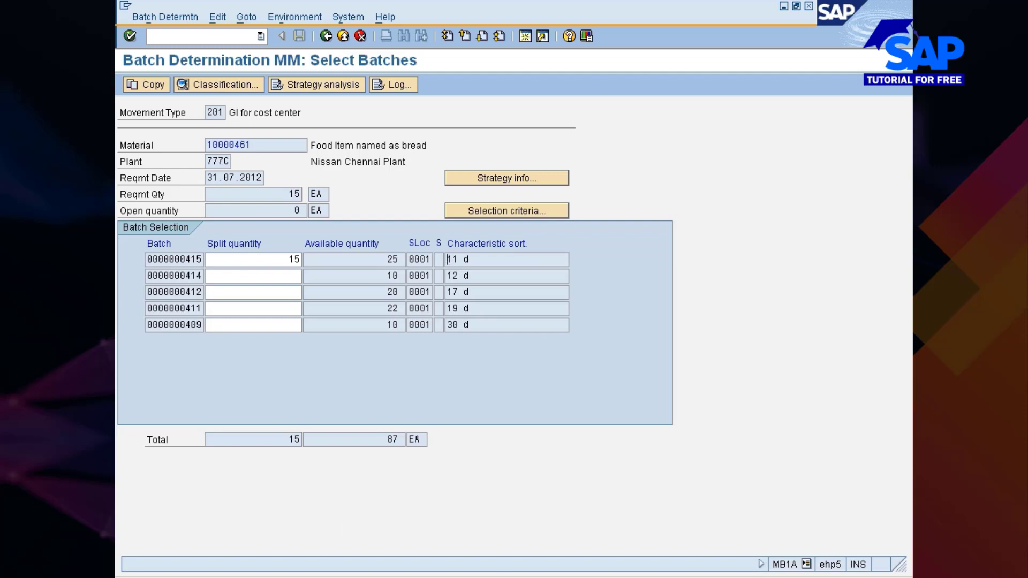
left_click(495, 577)
left_click(523, 525)
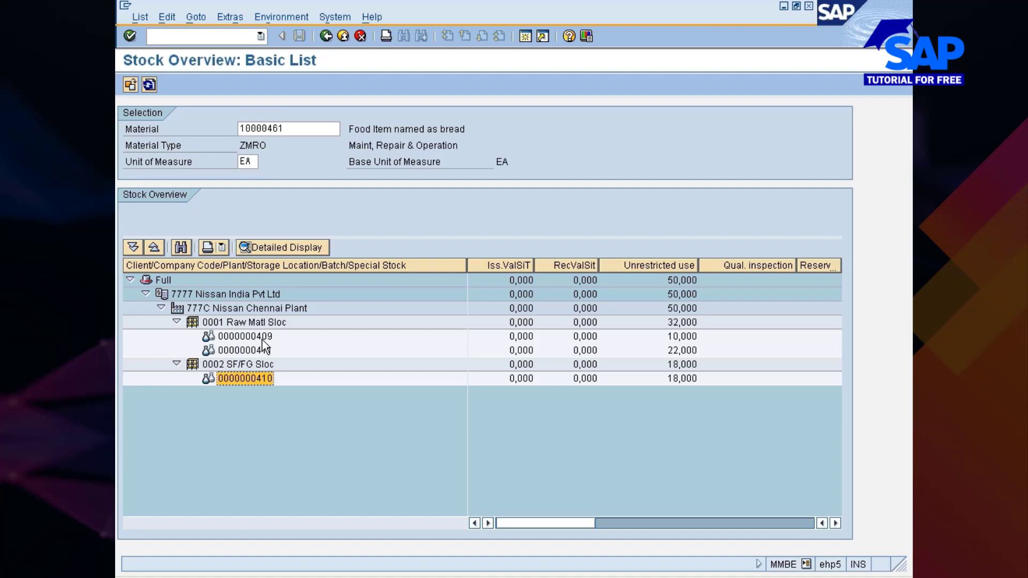
key("alt+Tab")
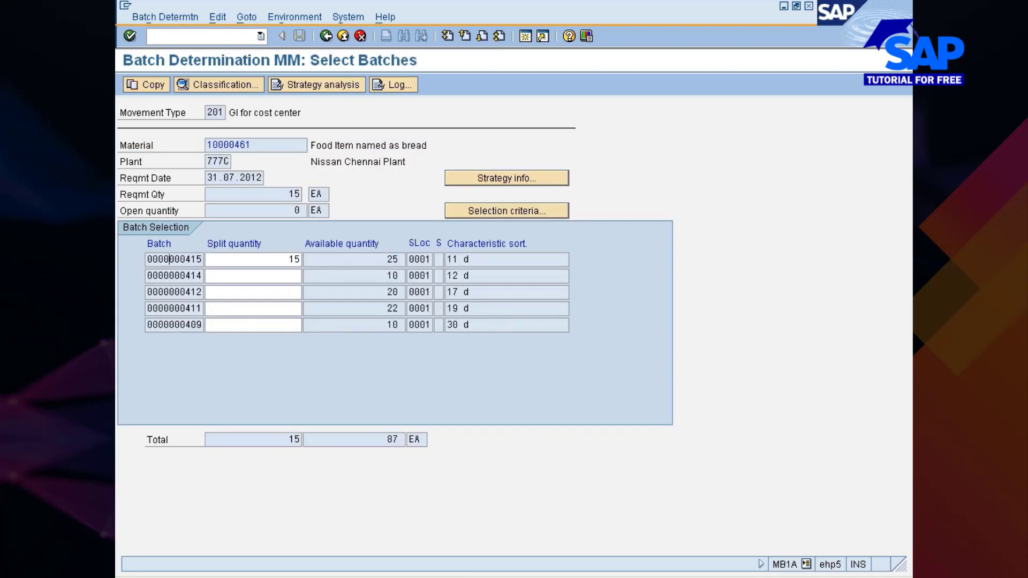
left_click(152, 84)
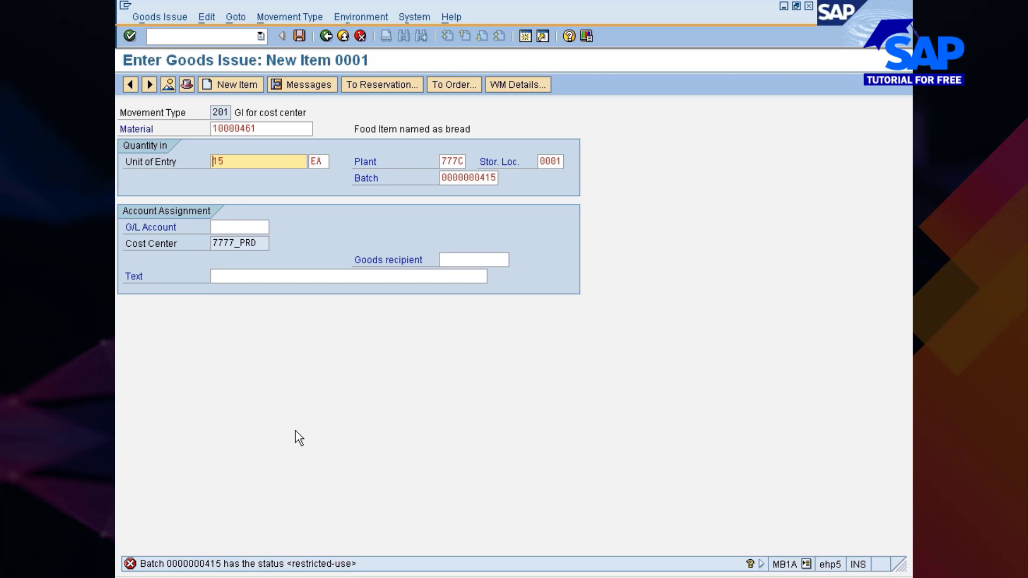
left_click(444, 179)
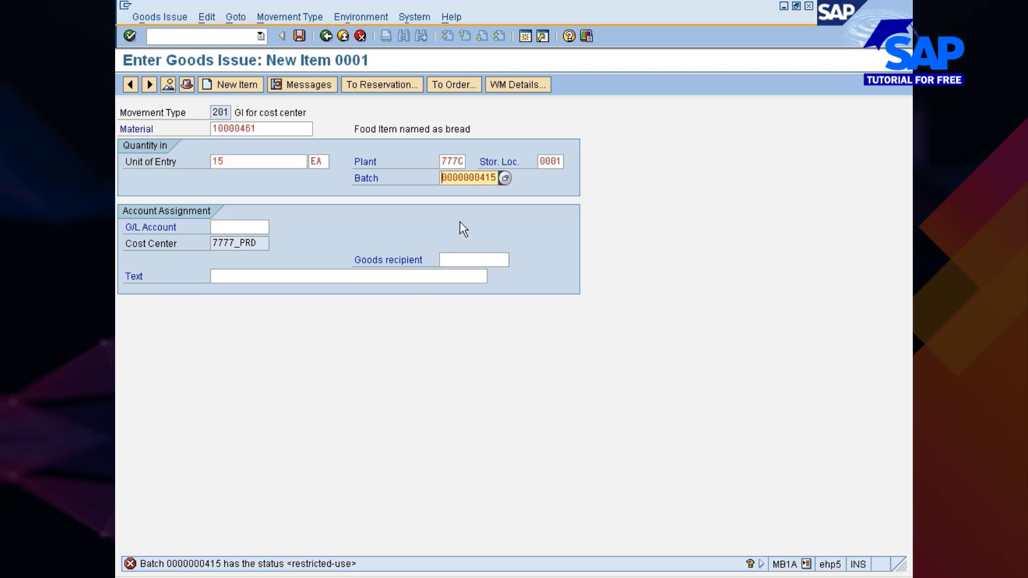
key("shift+End")
type("*")
key("Return")
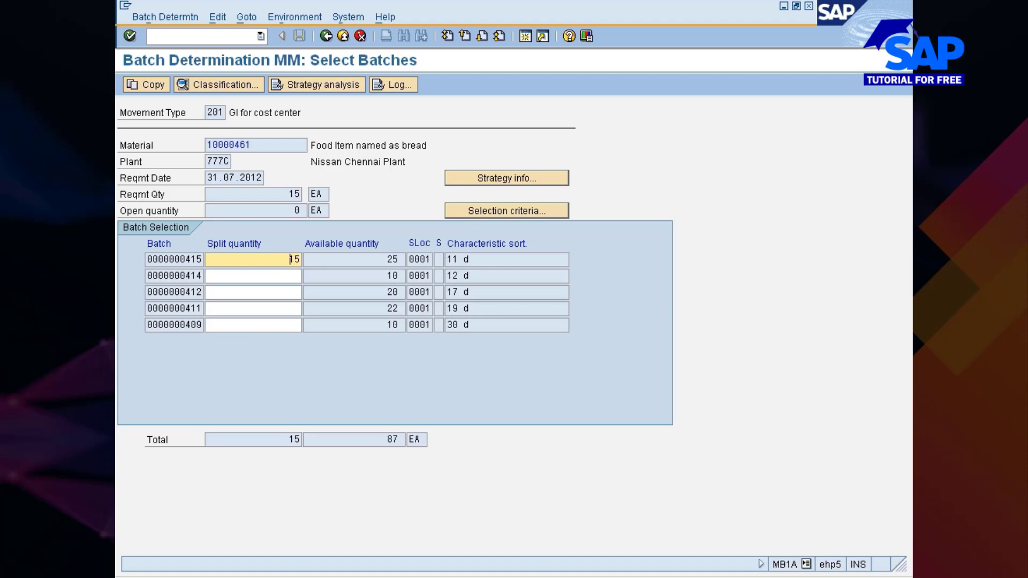
left_click(513, 548)
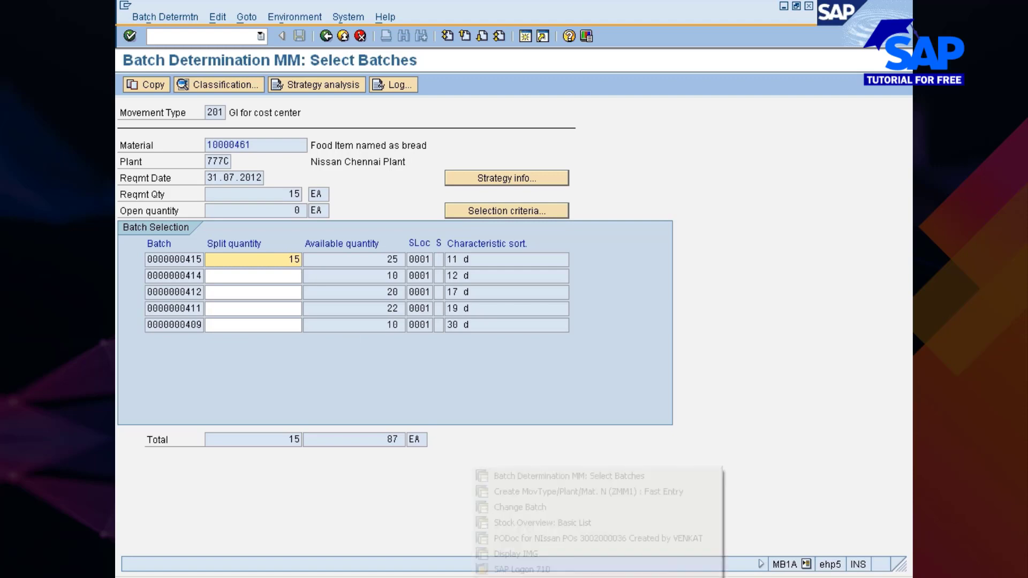
left_click(509, 522)
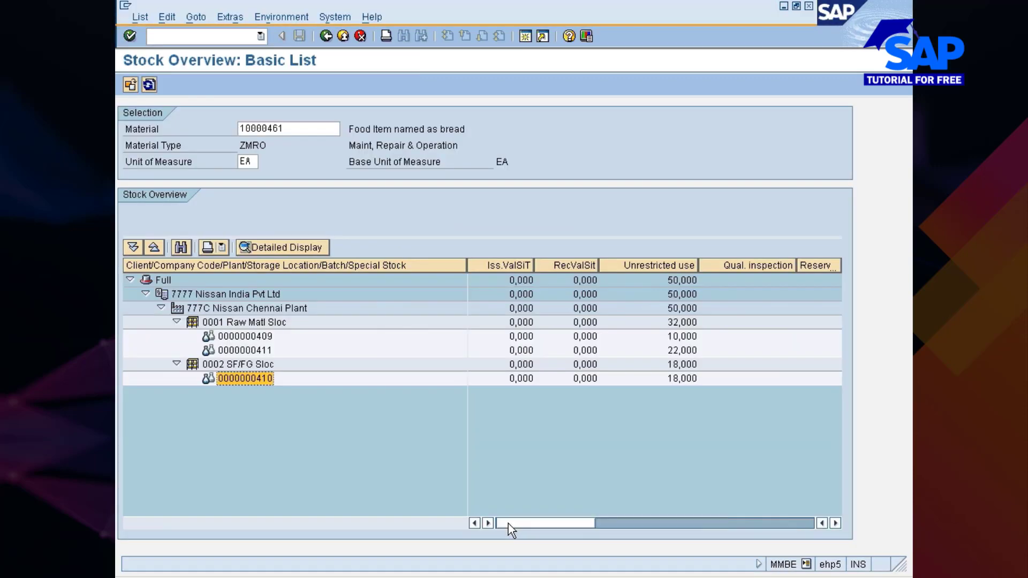
key("alt+Tab")
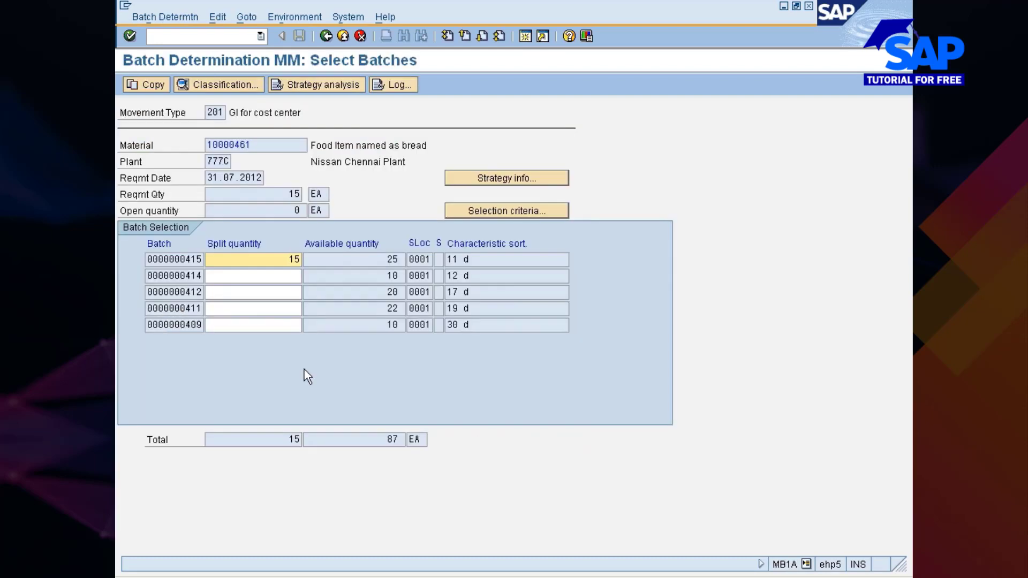
left_click(191, 325)
left_click(191, 308)
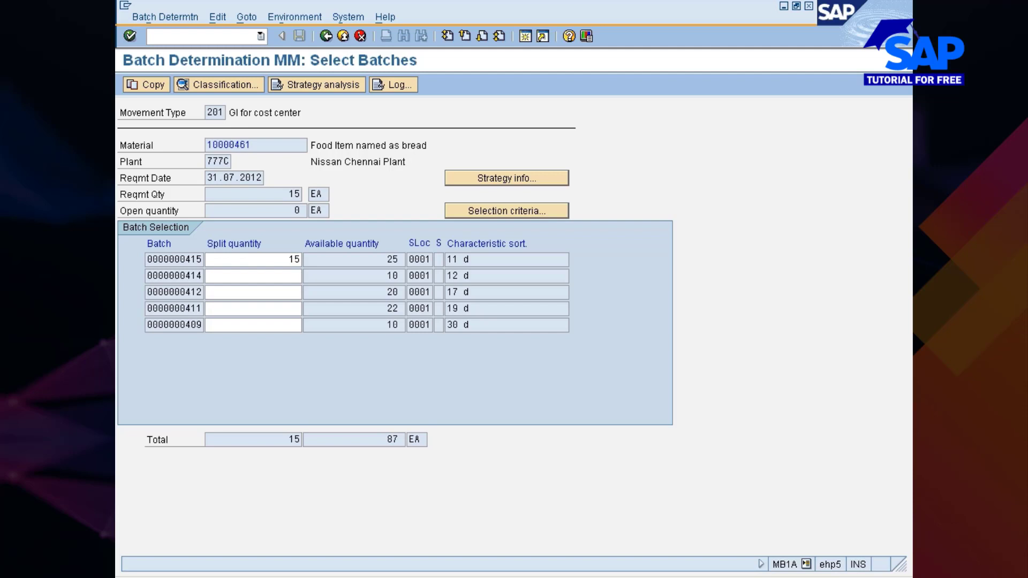
left_click(254, 325)
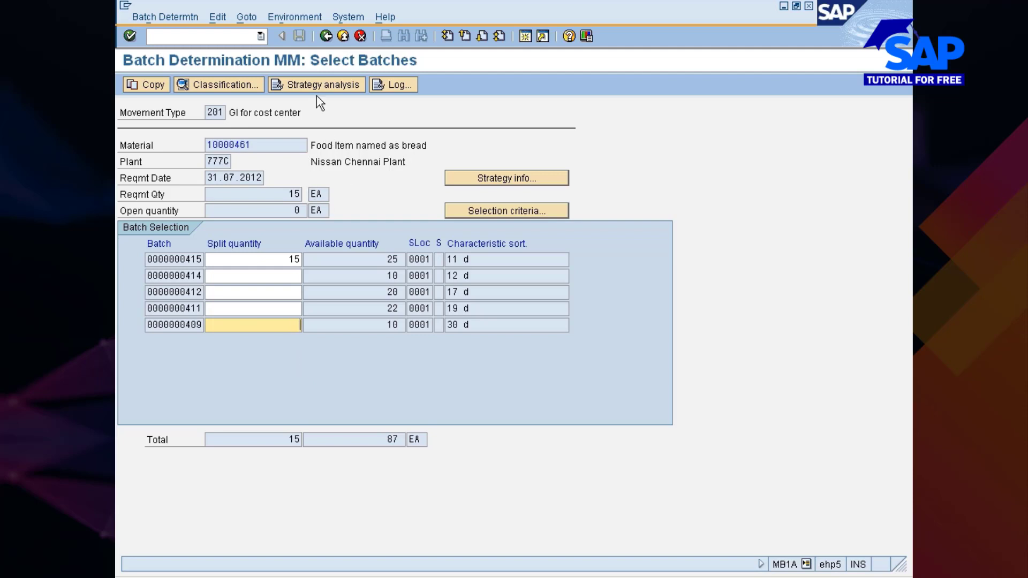
Exit batch determination without copying the selected batches into the goods issue
left_click(265, 38)
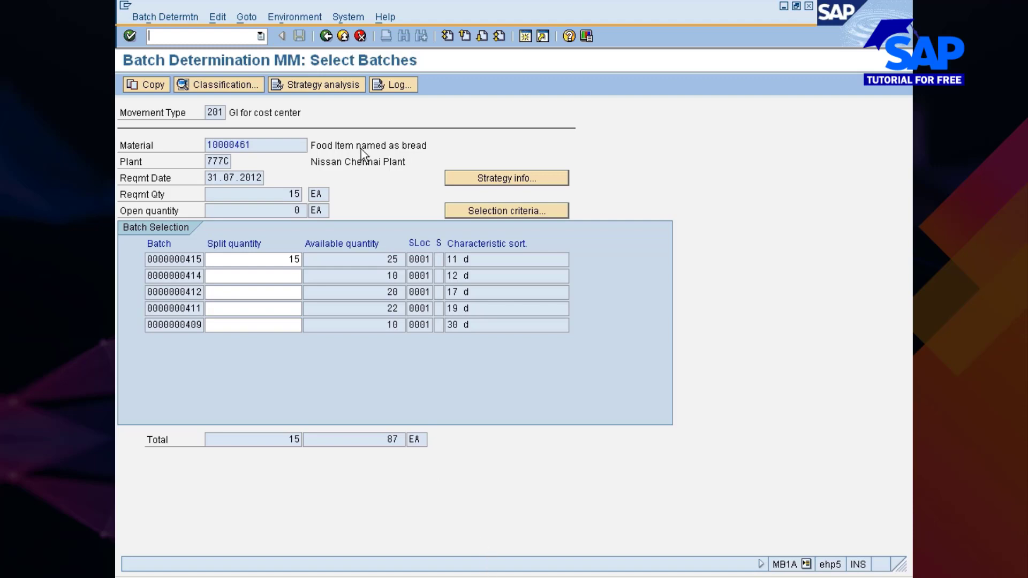
left_click(343, 36)
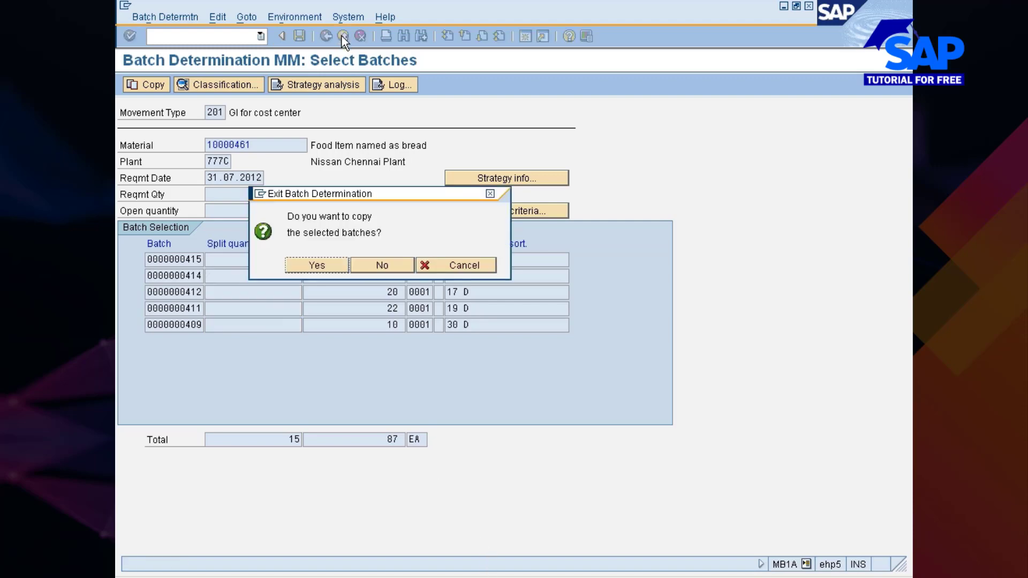
left_click(381, 265)
left_click(498, 576)
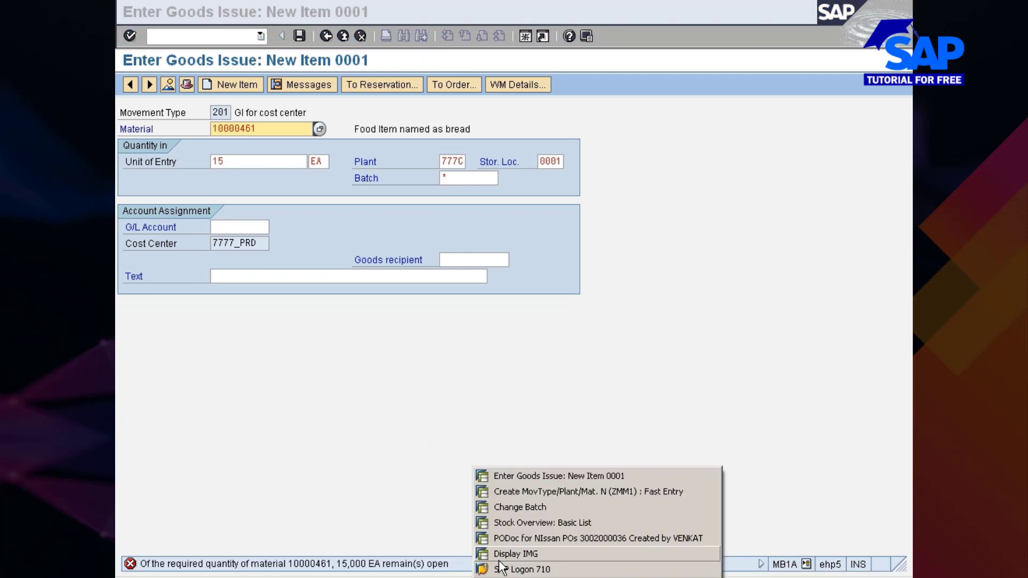
left_click(519, 507)
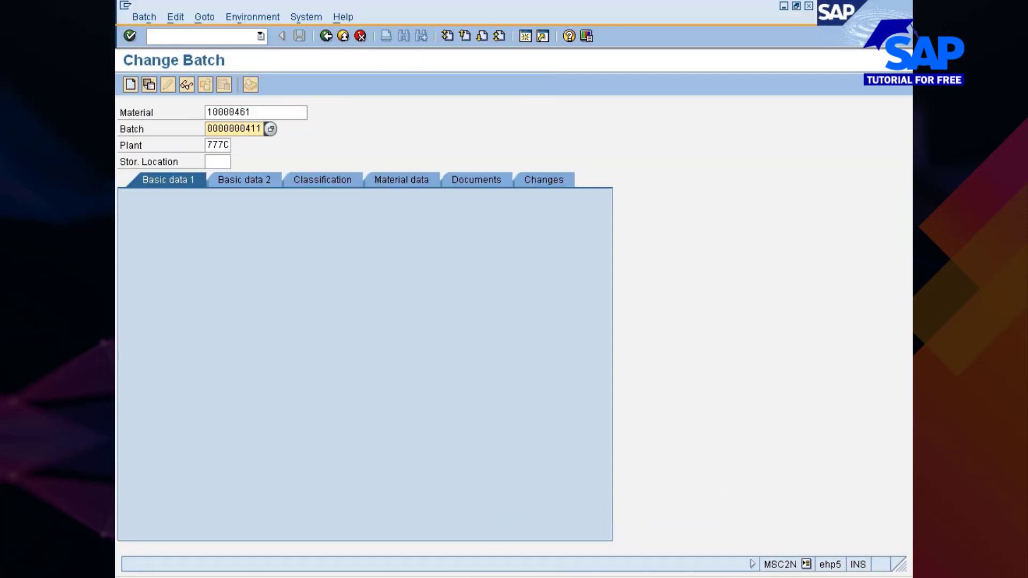
left_click(271, 129)
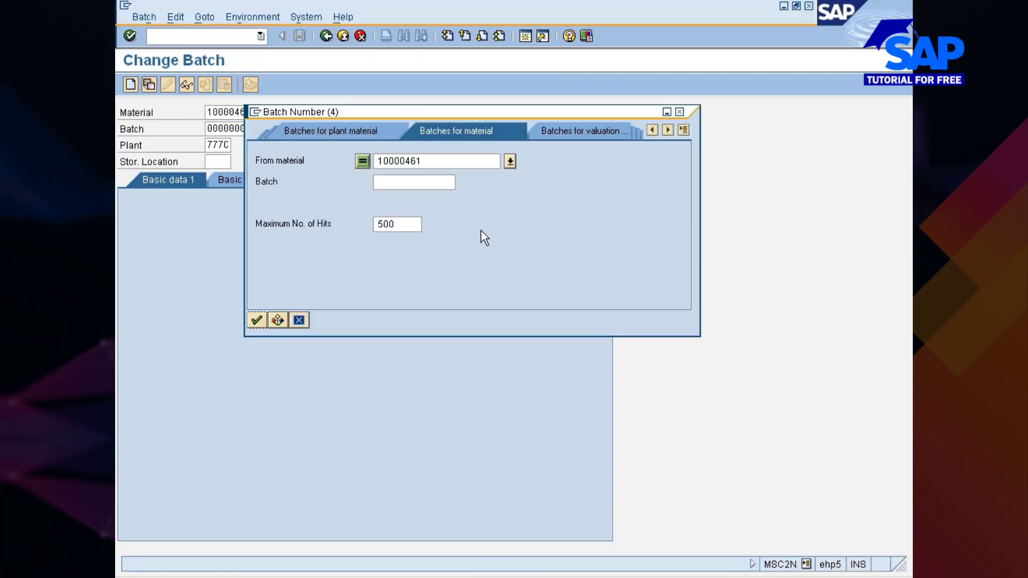
key("Return")
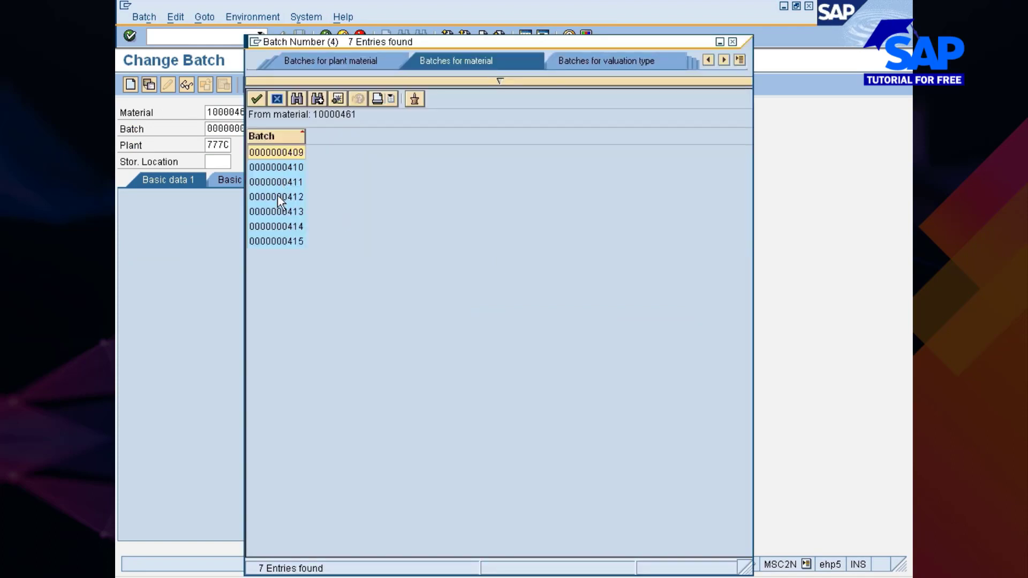
double_click(278, 197)
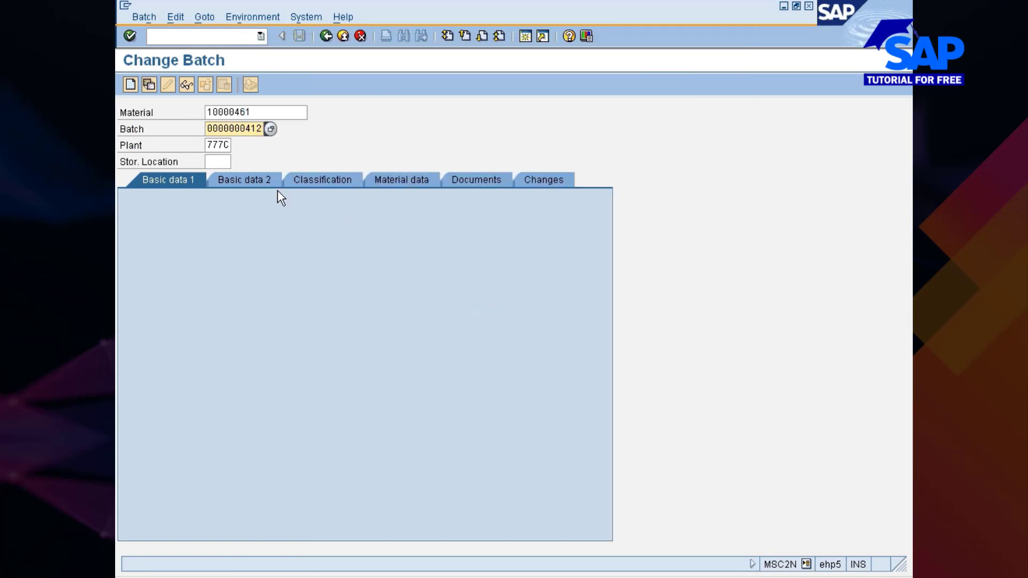
key("Return")
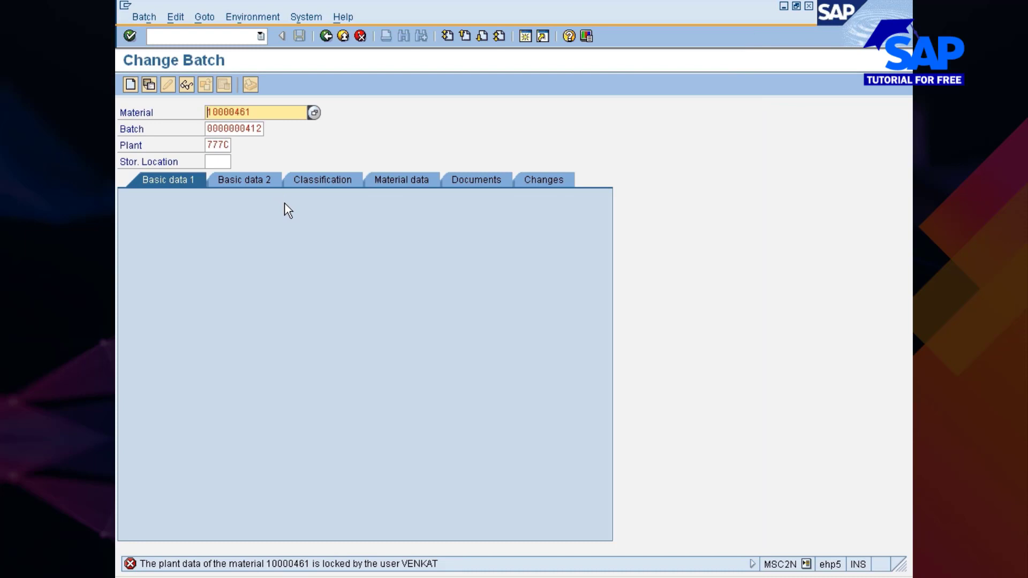
key("alt+Tab")
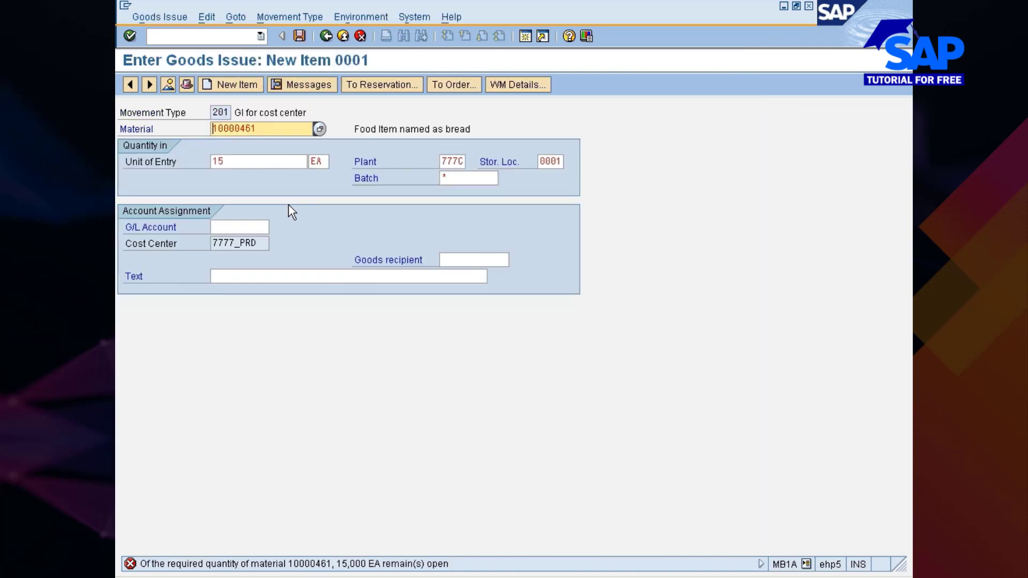
Exit the open goods issue for material 10000461 without posting it
left_click(343, 36)
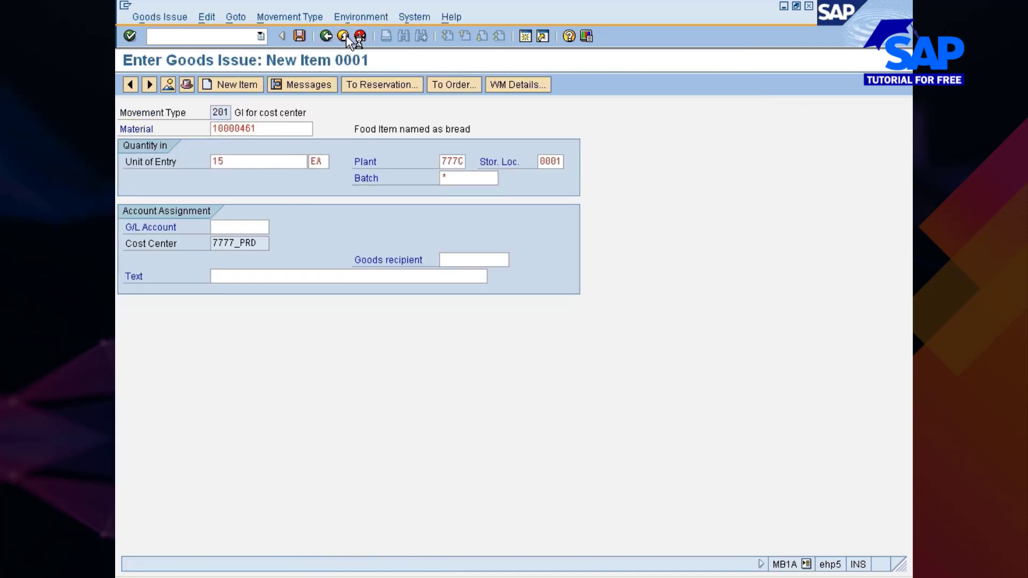
left_click(343, 36)
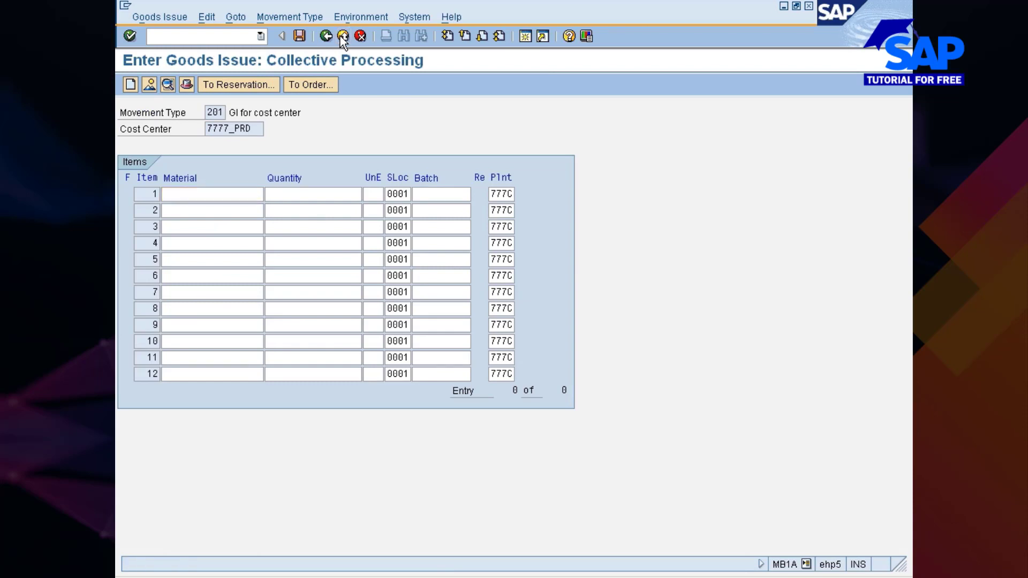
left_click(380, 268)
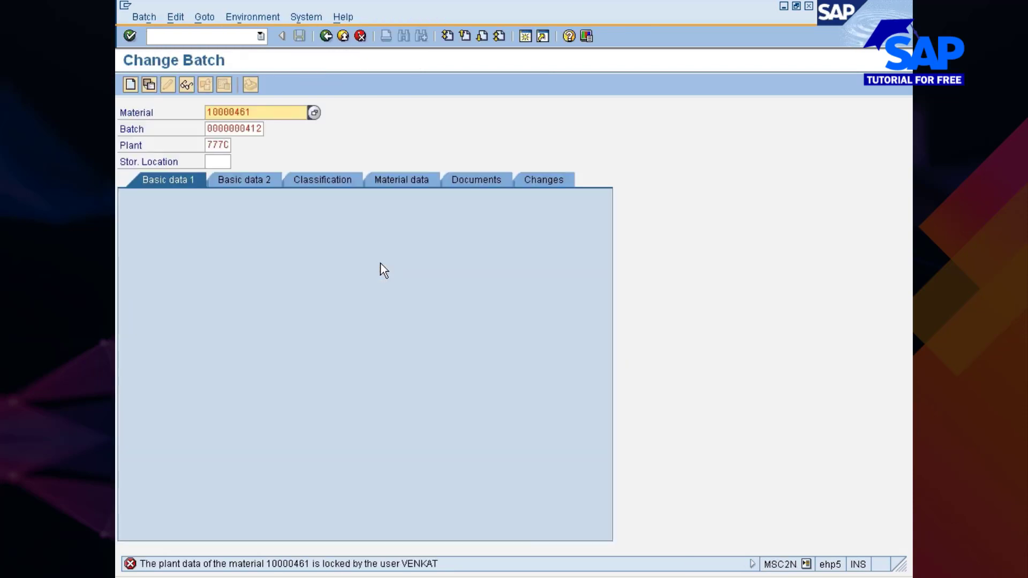
key("Tab")
key("Return")
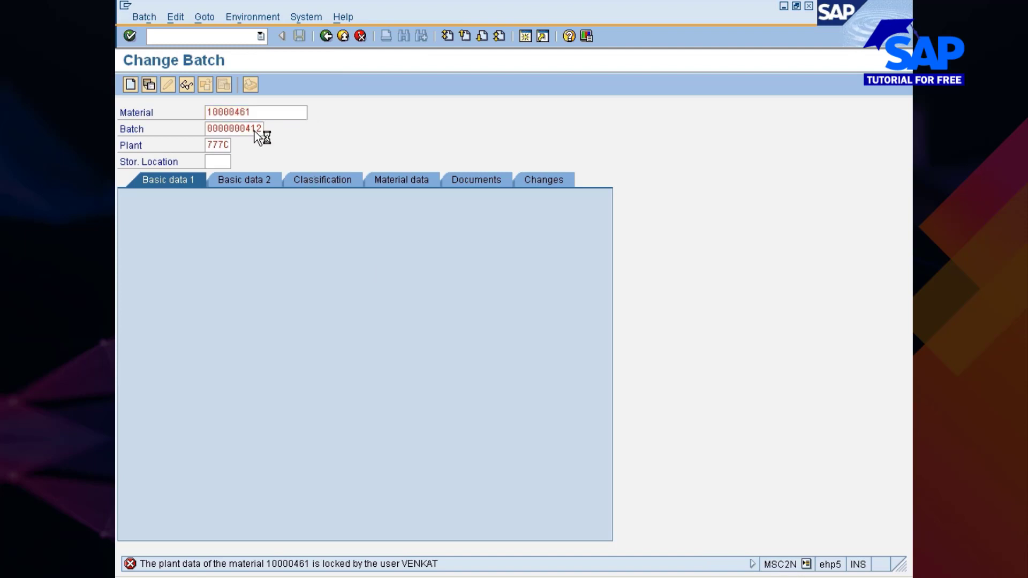
left_click(452, 227)
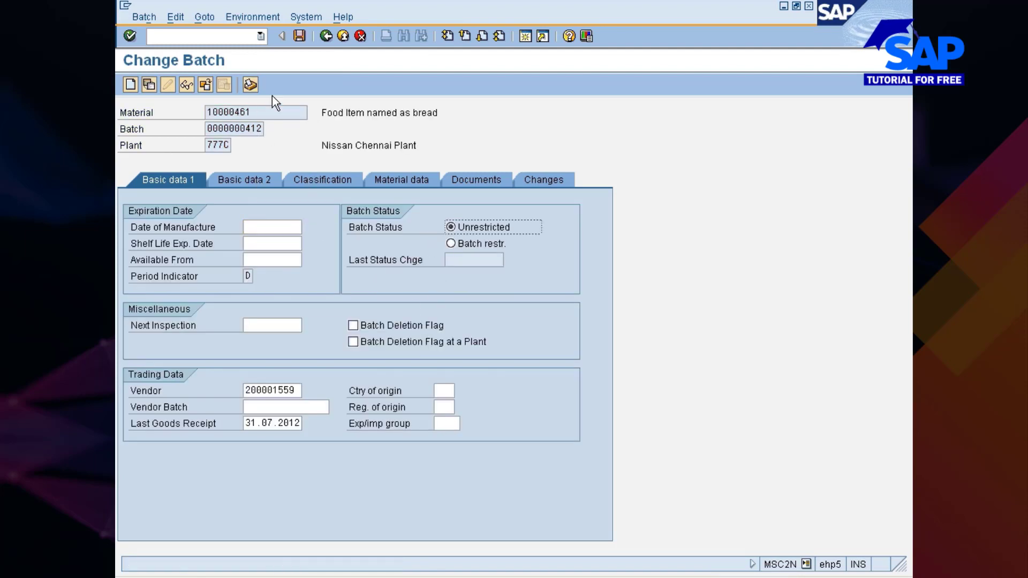
left_click(300, 35)
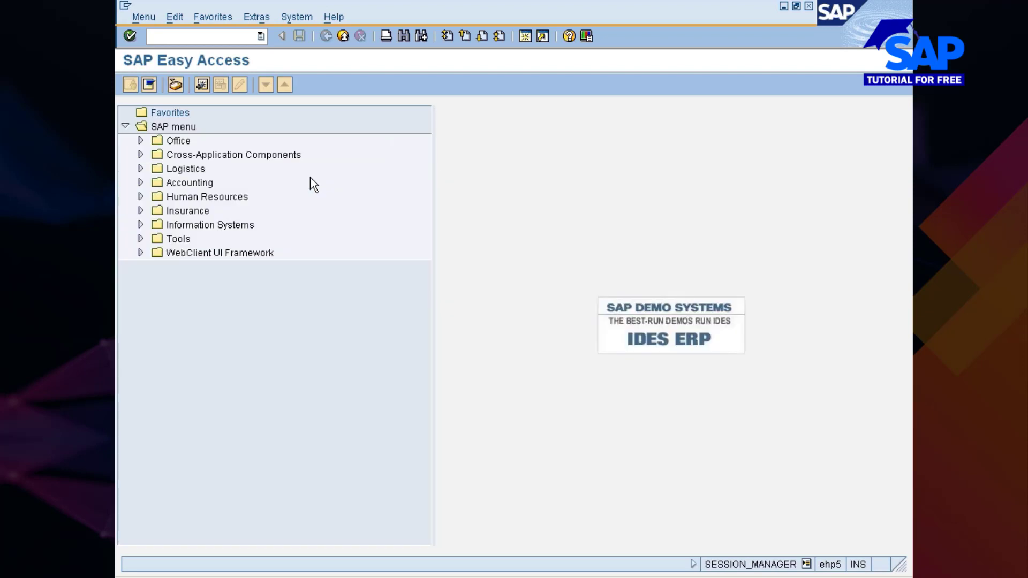
Start transaction MB1A in the goods issue session and return to Change Batch
type("mb1a")
key("Return")
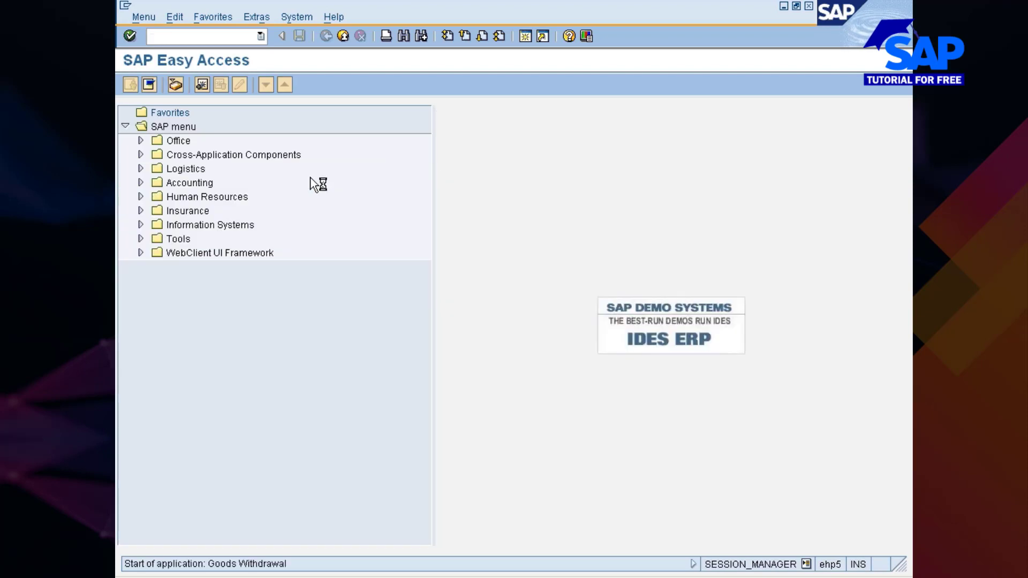
key("alt+Tab")
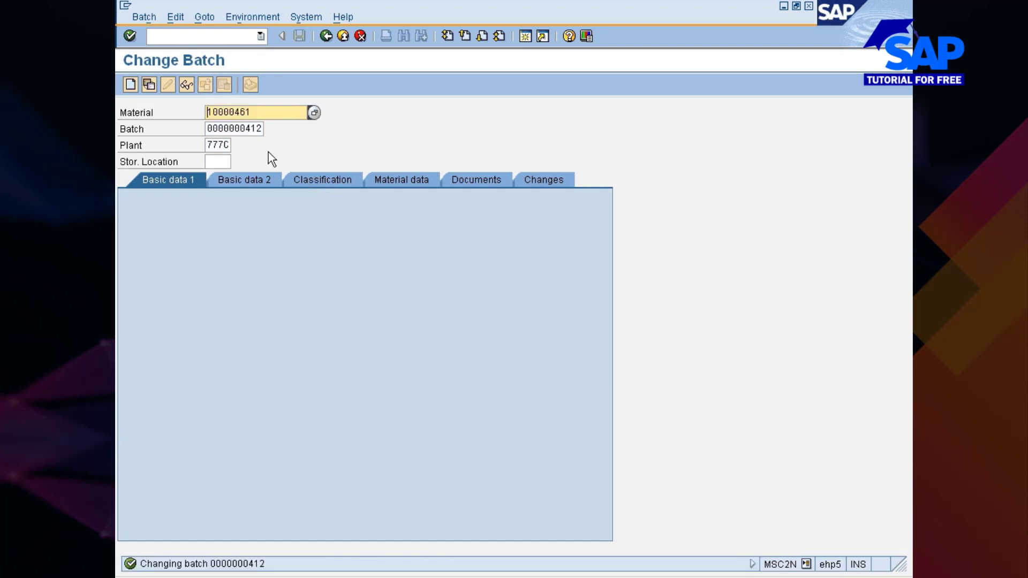
key("Tab")
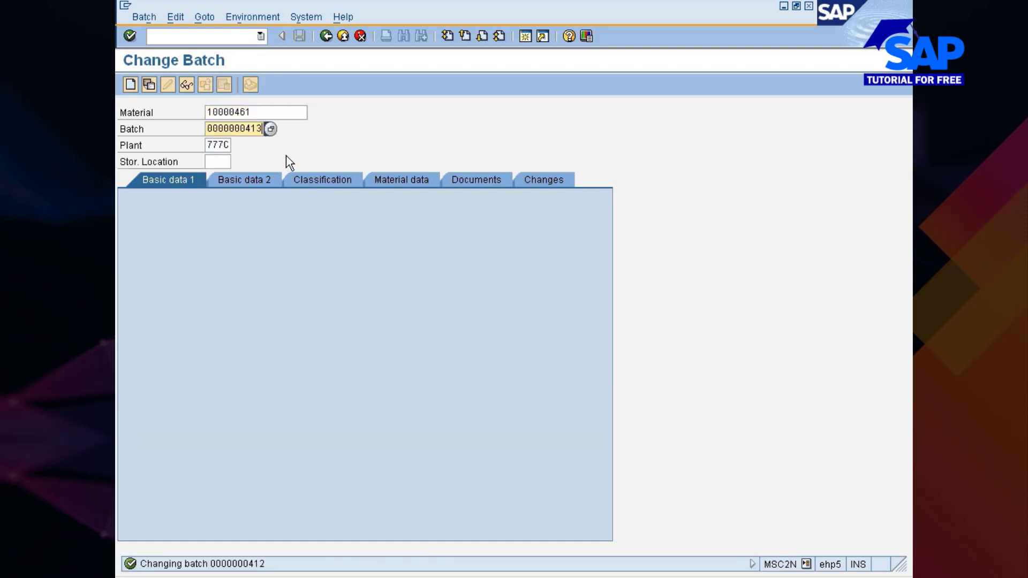
type("3")
key("Return")
left_click(451, 227)
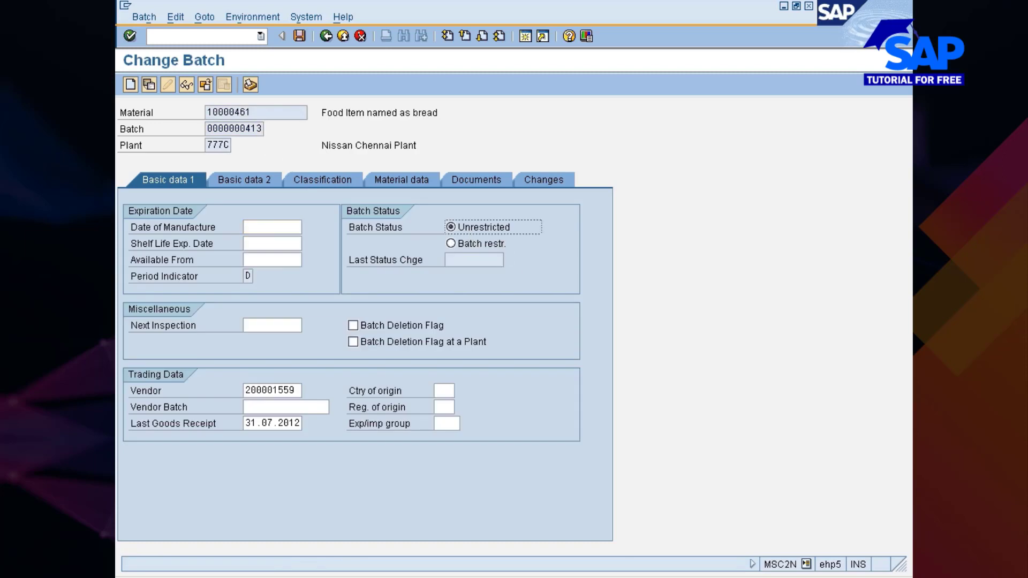
left_click(300, 35)
key("Tab")
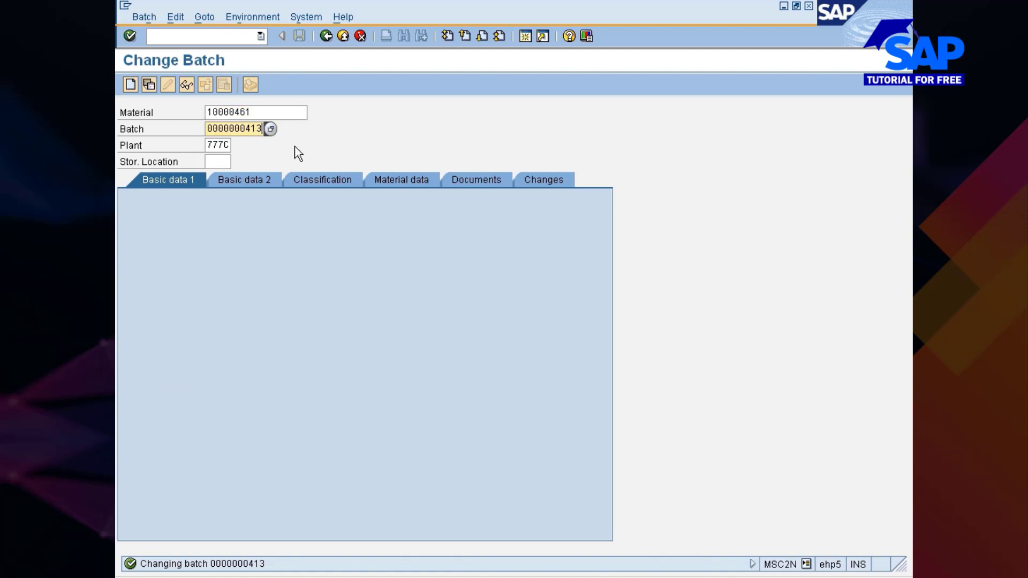
key("BackSpace")
type("4")
key("Return")
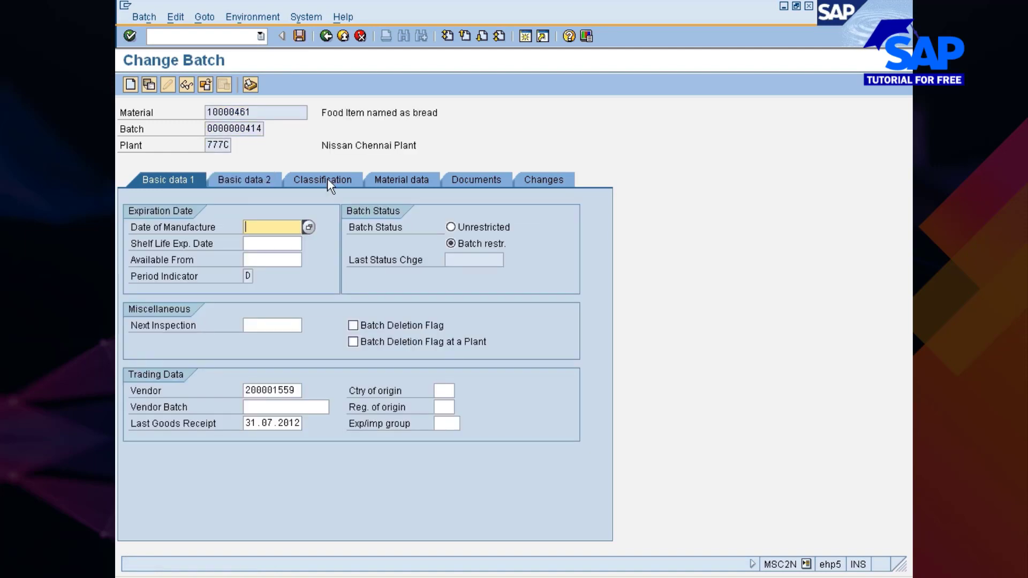
left_click(479, 229)
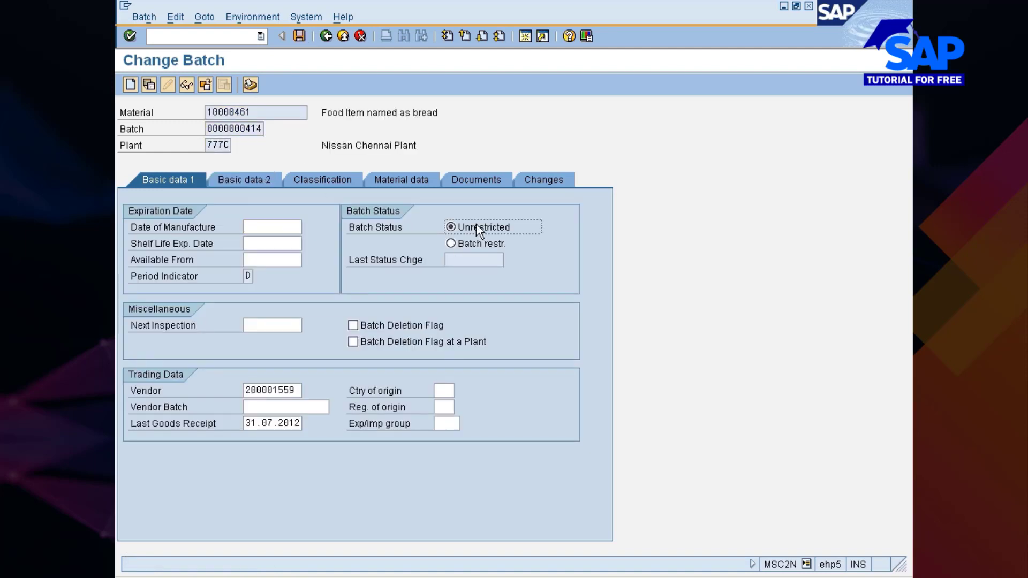
left_click(301, 35)
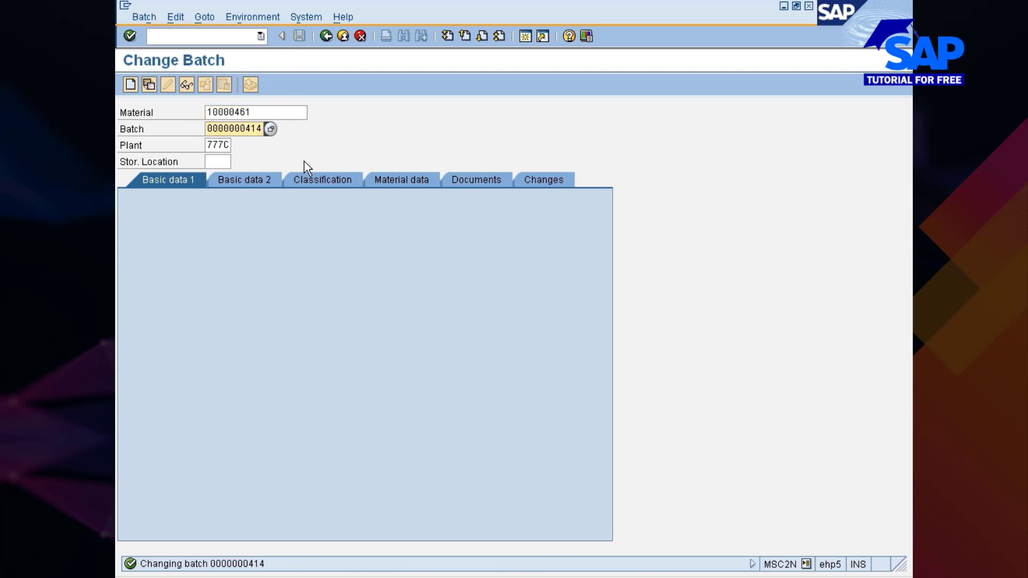
key("Delete")
type("5")
key("Return")
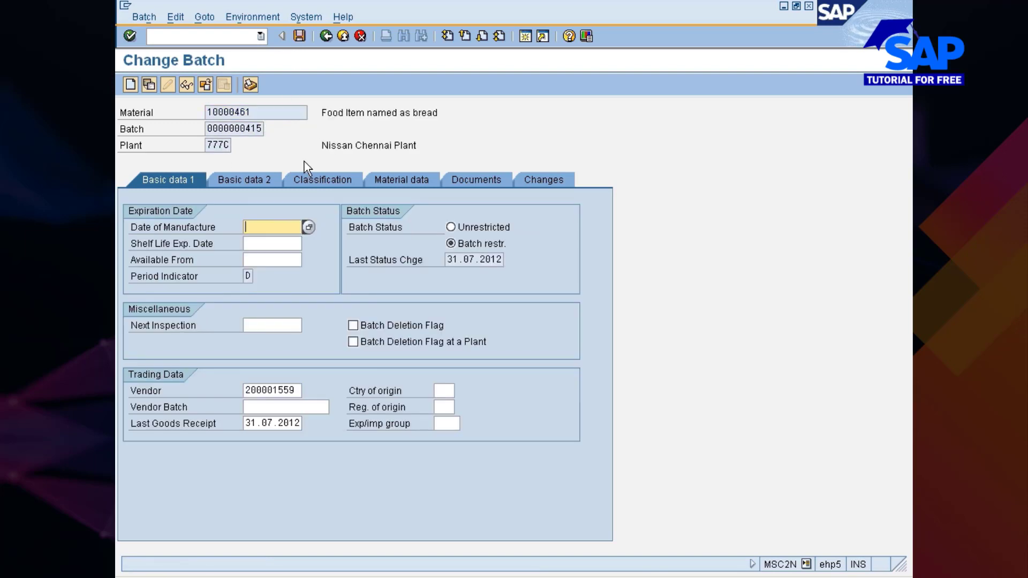
left_click(449, 226)
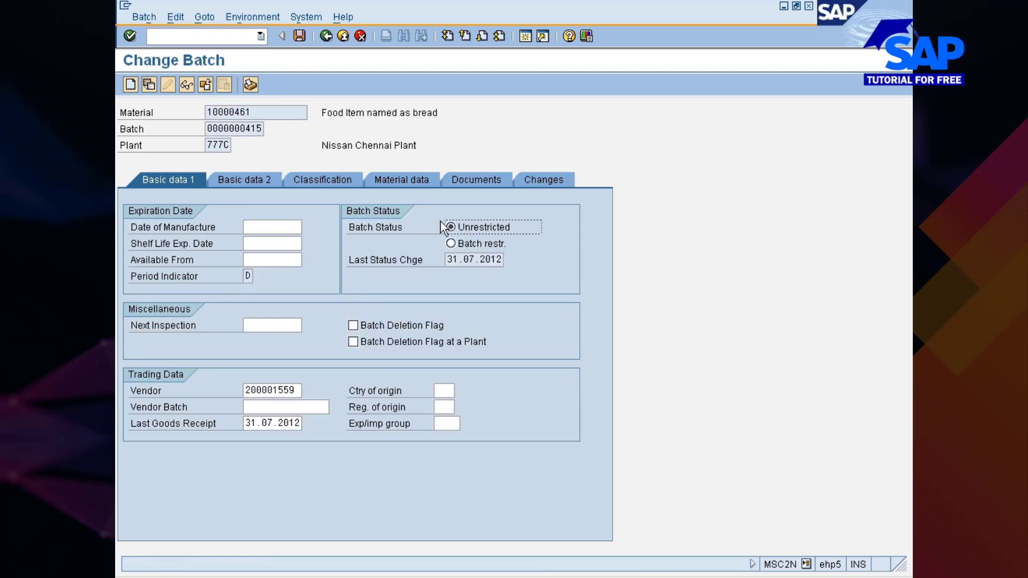
left_click(301, 35)
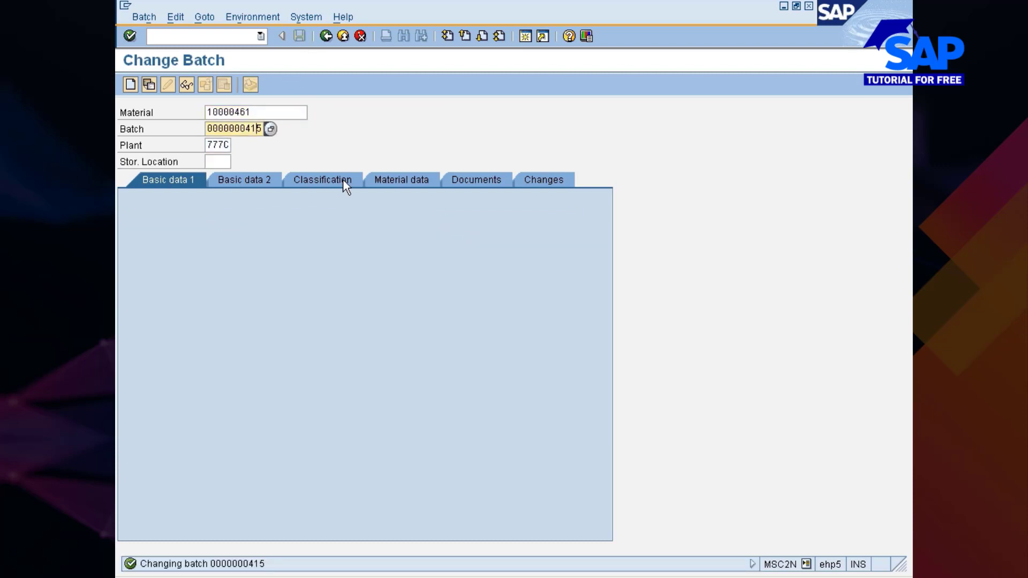
key("Delete")
type("6")
key("Return")
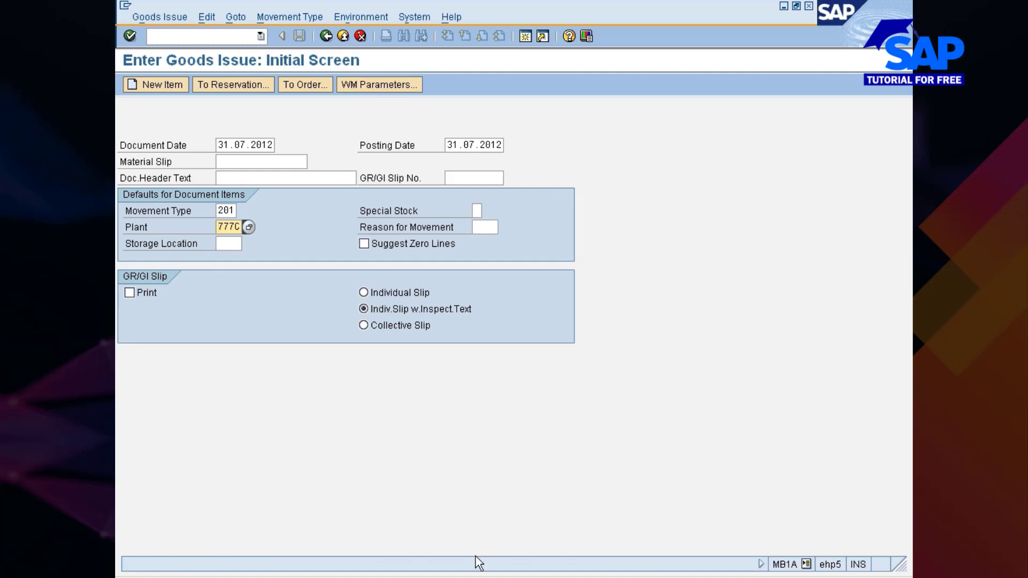
Refresh the stock overview of material 10000461, check the unrestricted stock per batch, and return to the goods issue
left_click(478, 573)
left_click(525, 524)
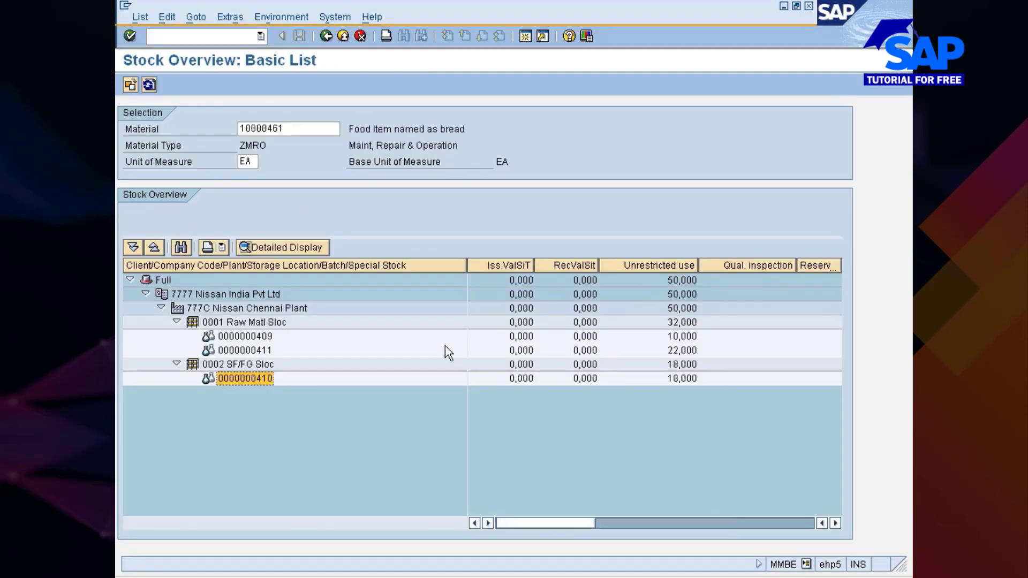
left_click(149, 85)
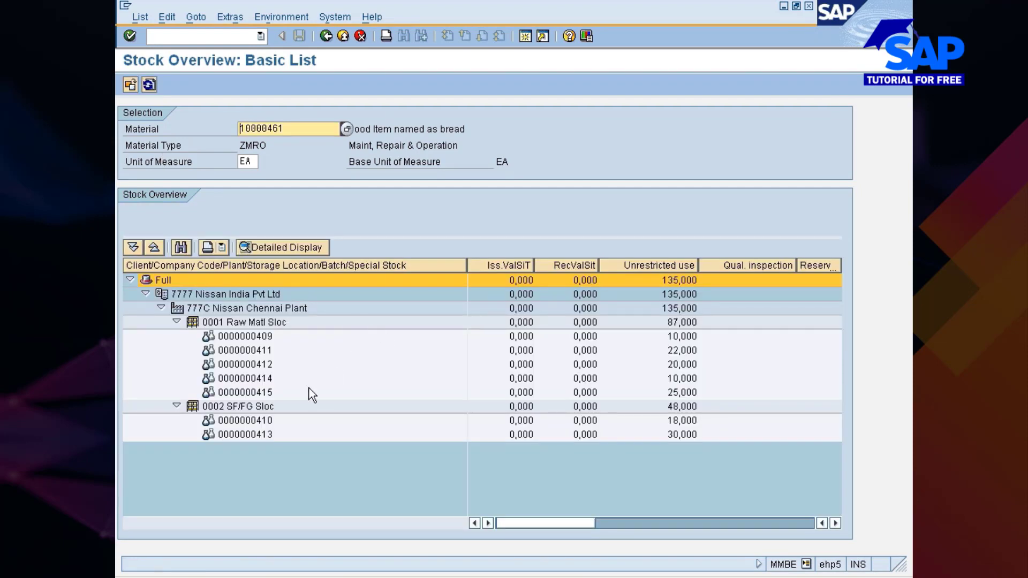
left_click(261, 394)
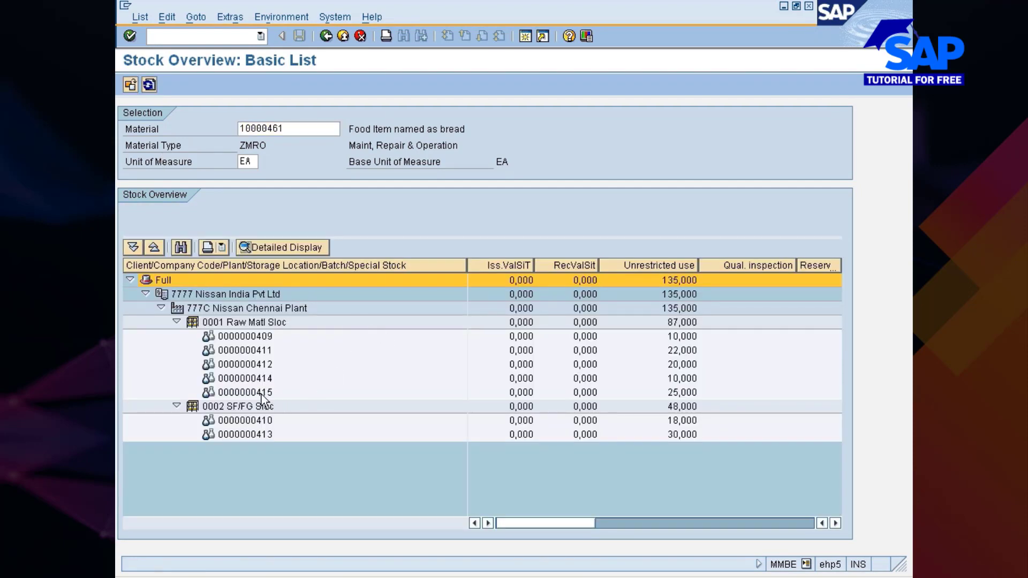
right_click(293, 395)
key("Return")
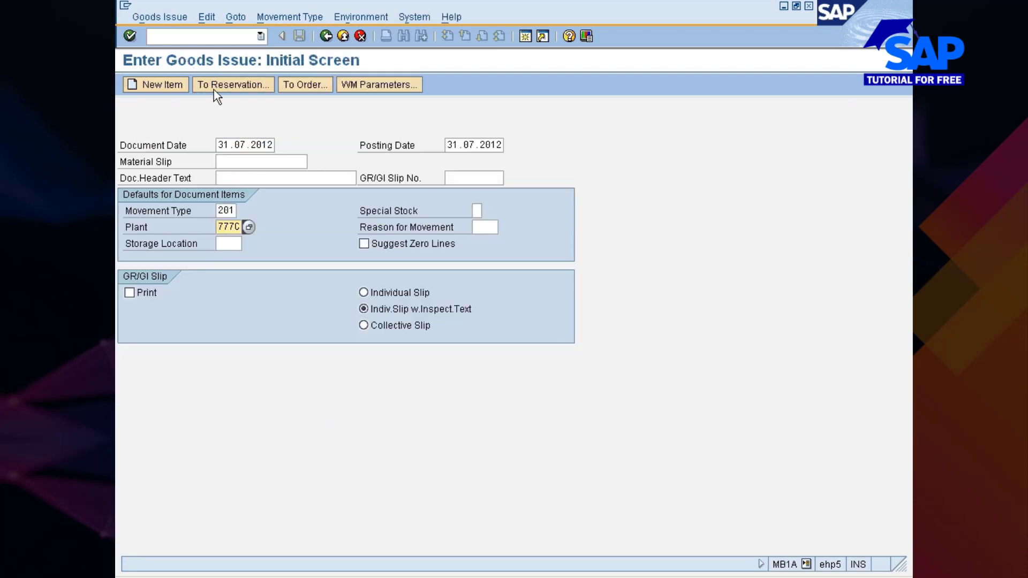
Set storage location 0001 for the movement type 201 goods issue and assign cost center 7777_PRD on the item screen
key("Tab")
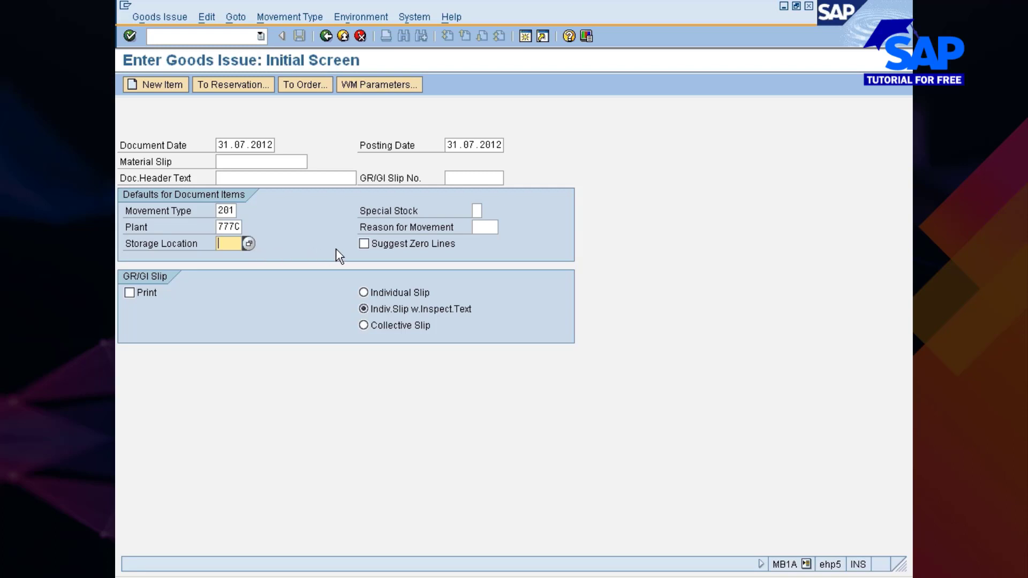
key("Down")
key("Down")
key("Return")
key("Return")
key("Down")
key("Down")
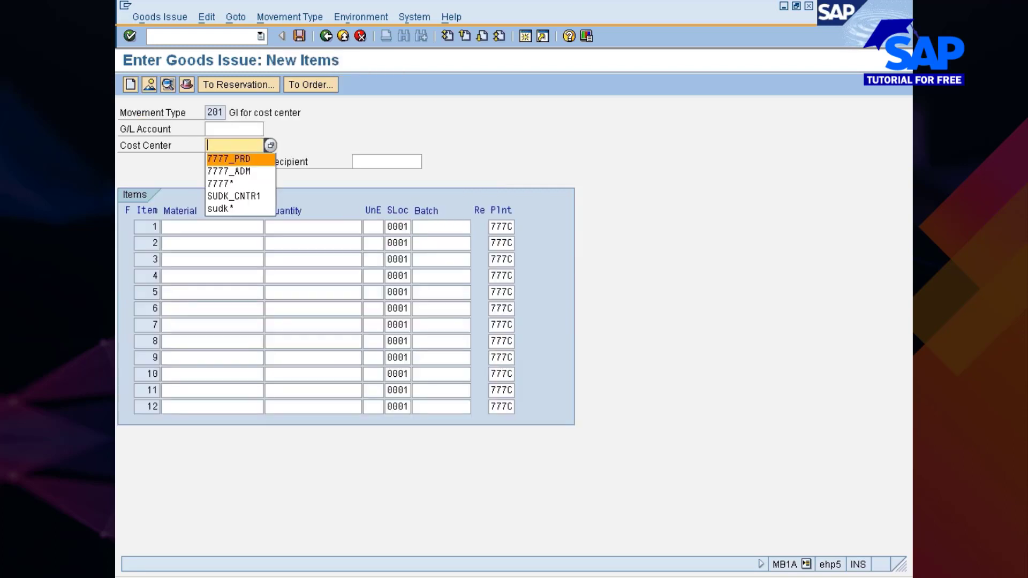
key("Down")
key("Up")
key("Return")
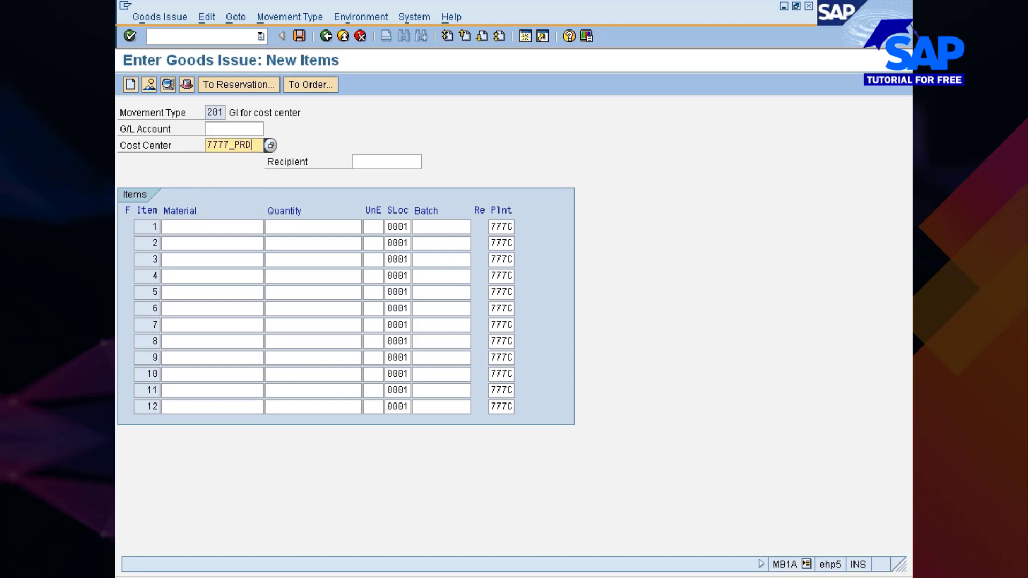
Enter material 10000461 with quantity 10 as item 1 of the goods issue
key("Tab")
key("Tab")
key("Down")
key("Down")
key("Return")
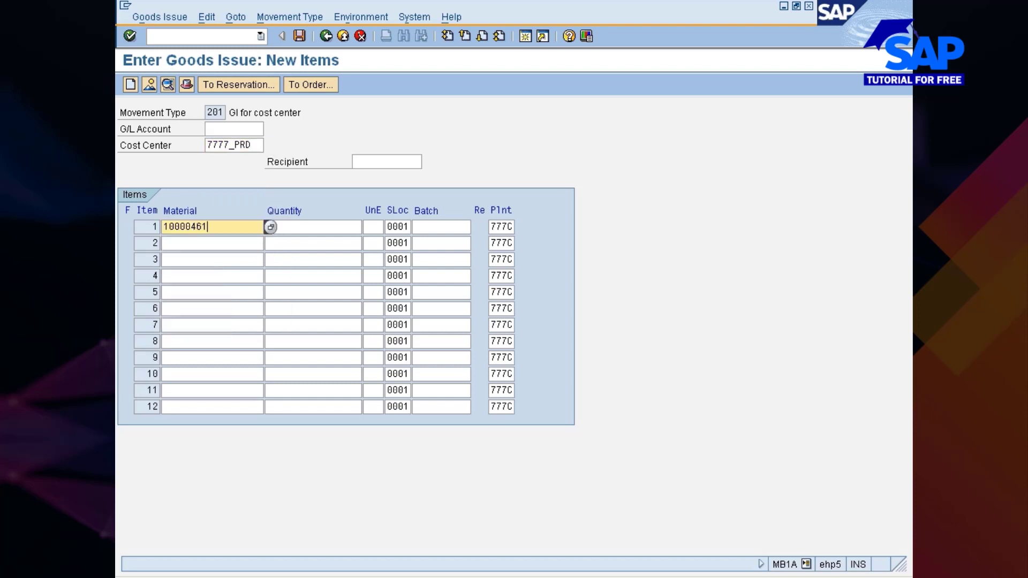
key("Tab")
type("10")
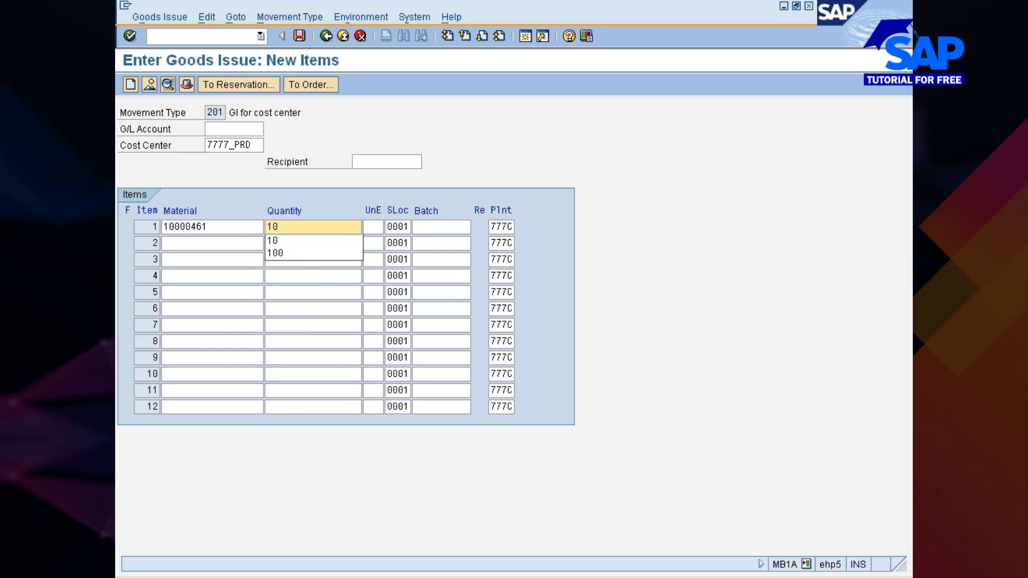
Enter * as the batch of item 1 and try to run batch determination
key("Escape")
key("Tab")
key("Tab")
key("Tab")
type("*")
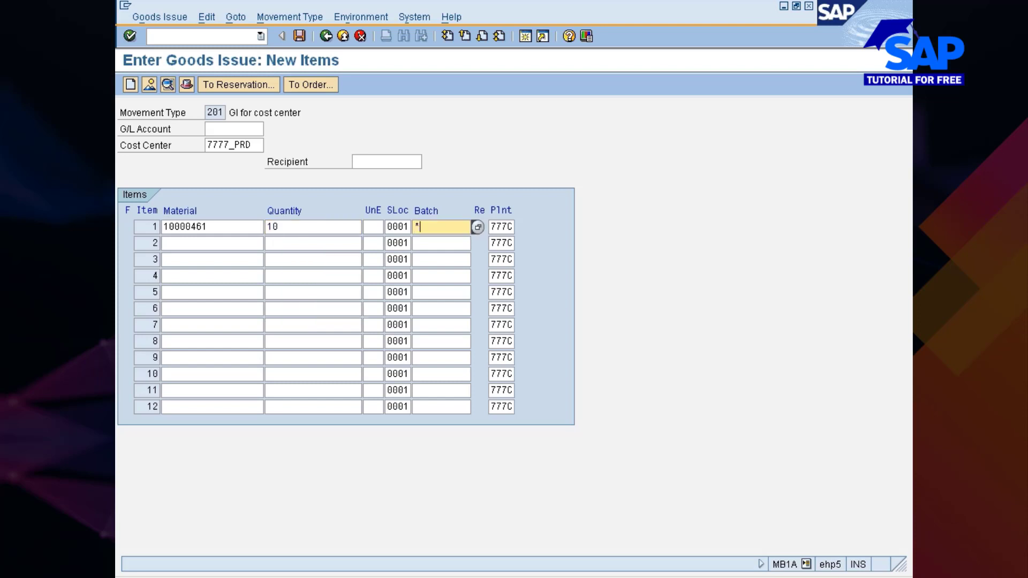
key("Return")
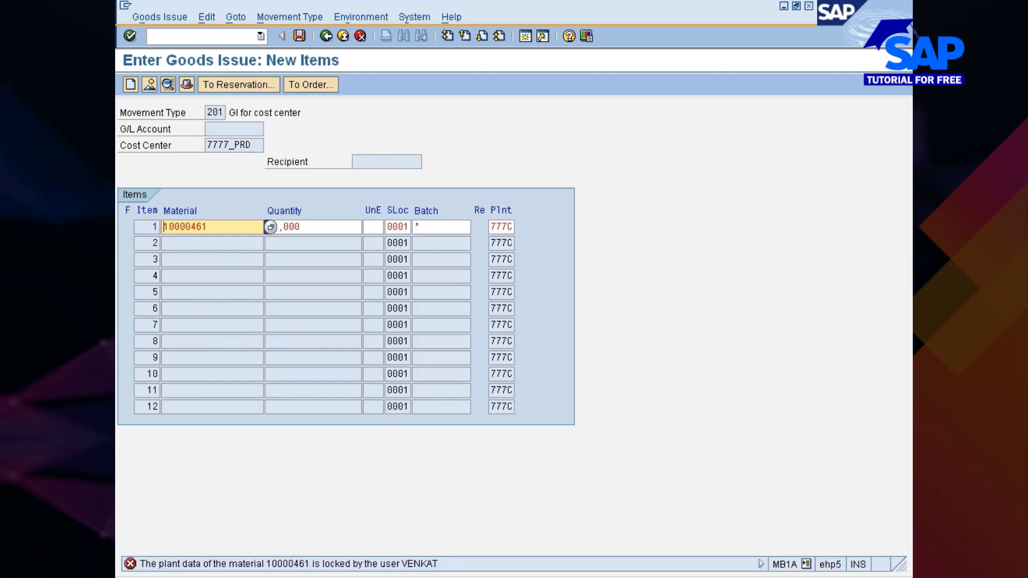
Switch to the Change Batch session and exit it to release the lock on material 10000461
key("alt+Tab")
key("alt+Tab")
left_click(493, 568)
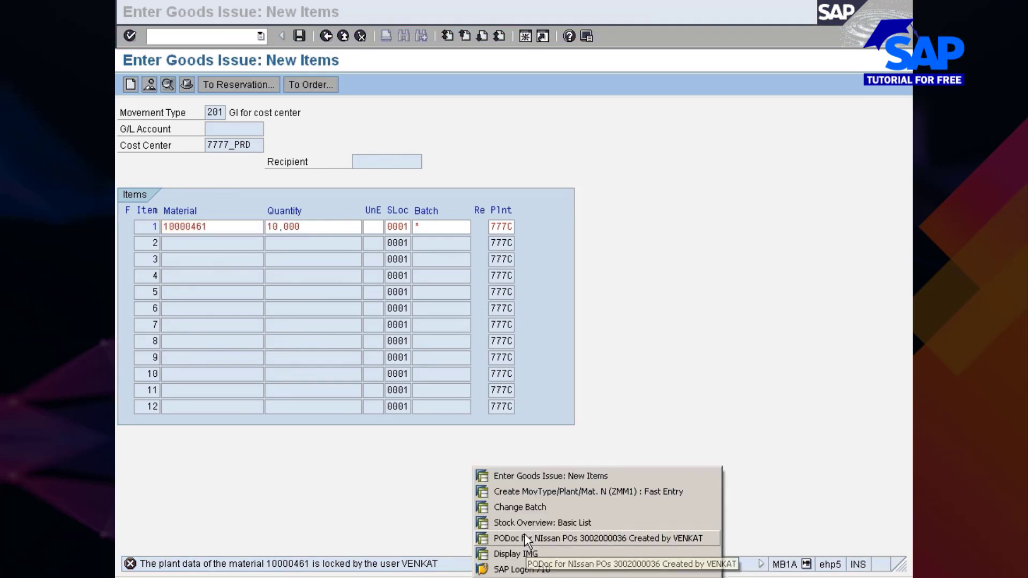
left_click(525, 509)
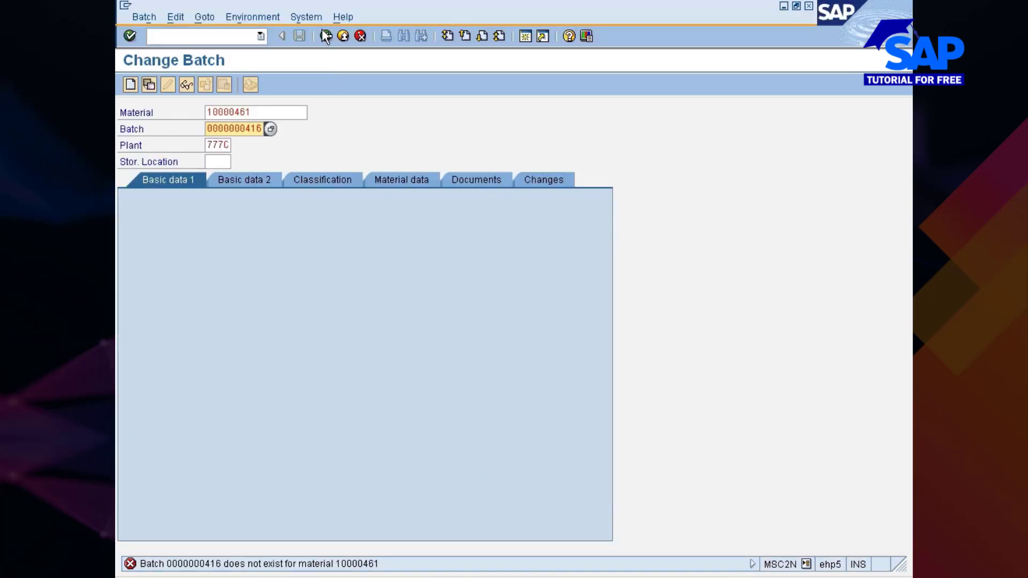
left_click(339, 34)
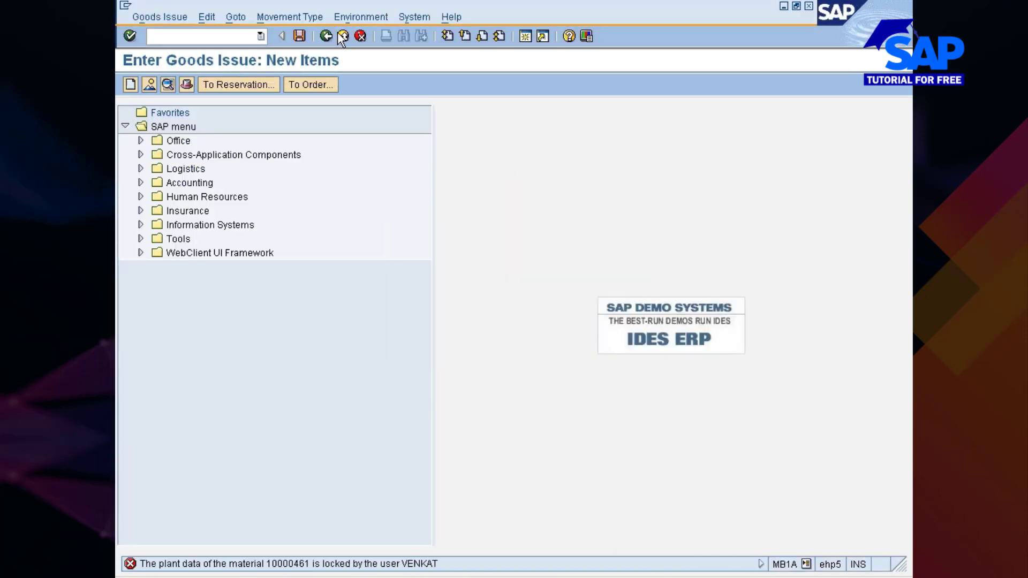
left_click(439, 233)
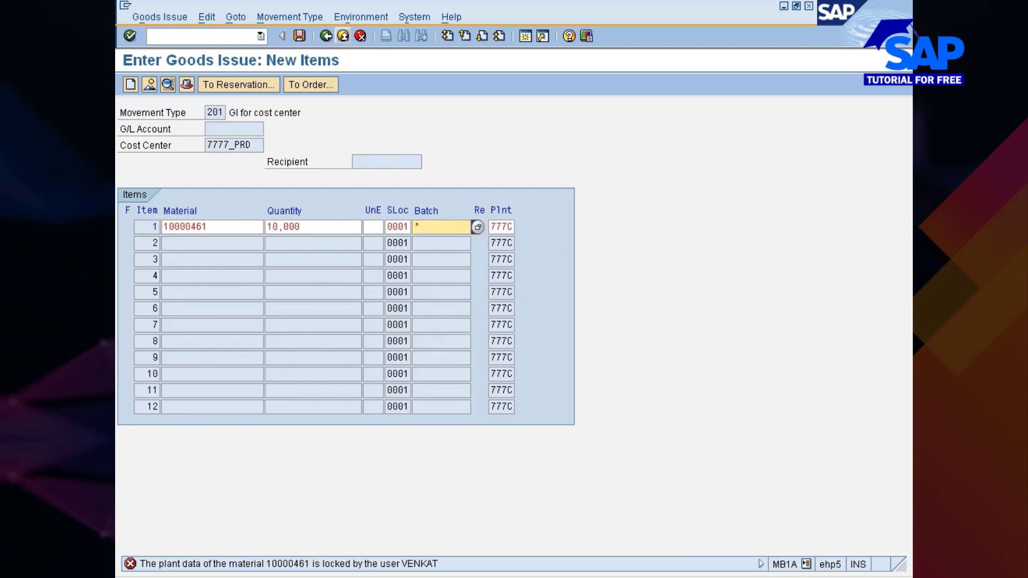
key("Return")
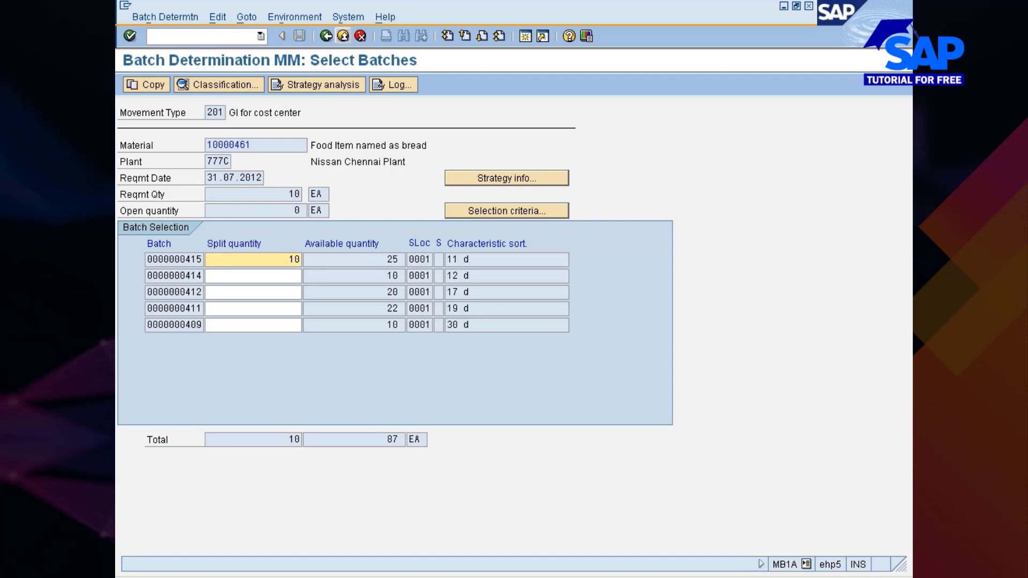
left_click(138, 89)
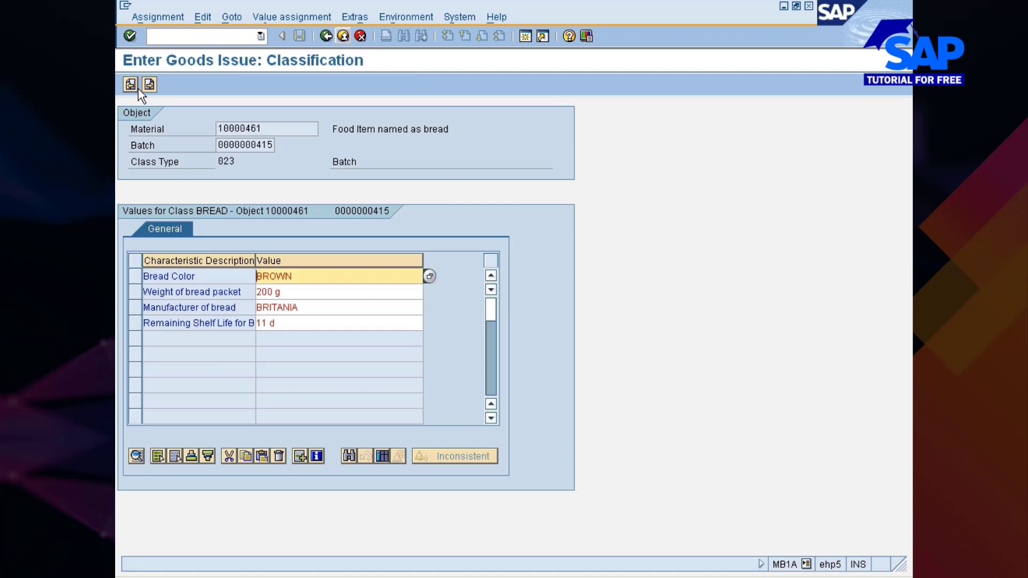
left_click(151, 89)
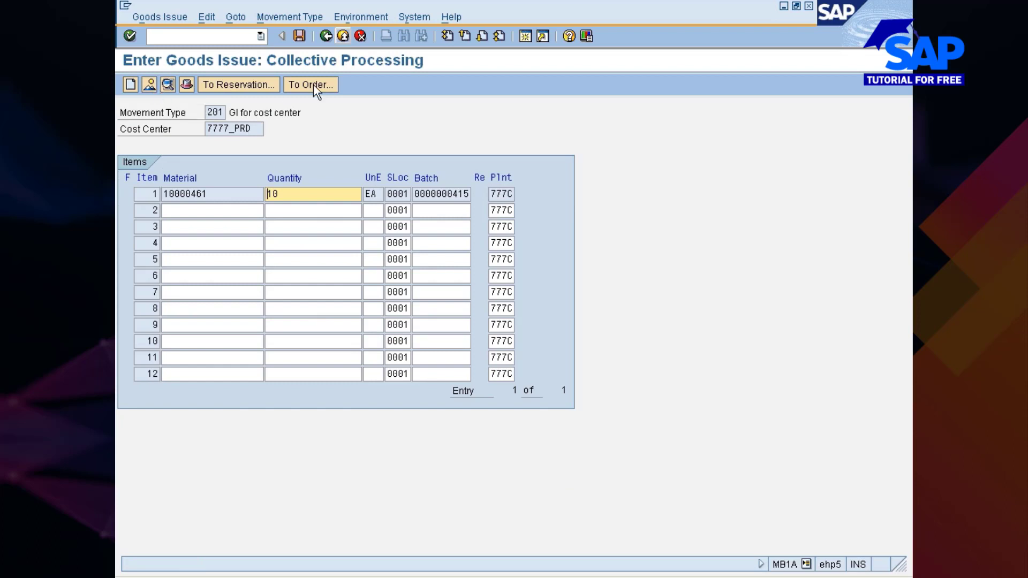
left_click(299, 36)
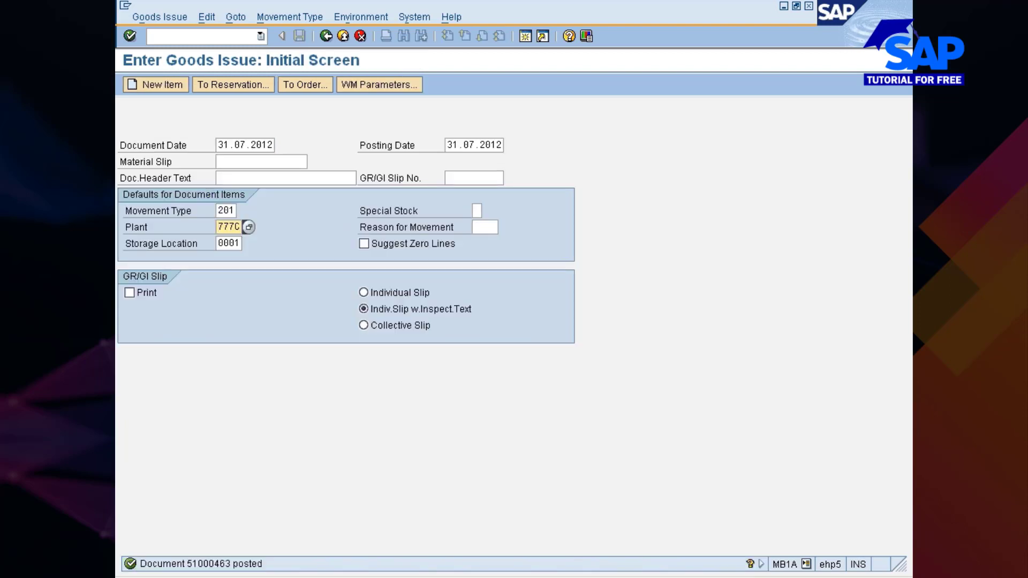
Start another movement type 201 goods issue for cost center 7777_PRD and enter material 10000461 as item 1
key("Return")
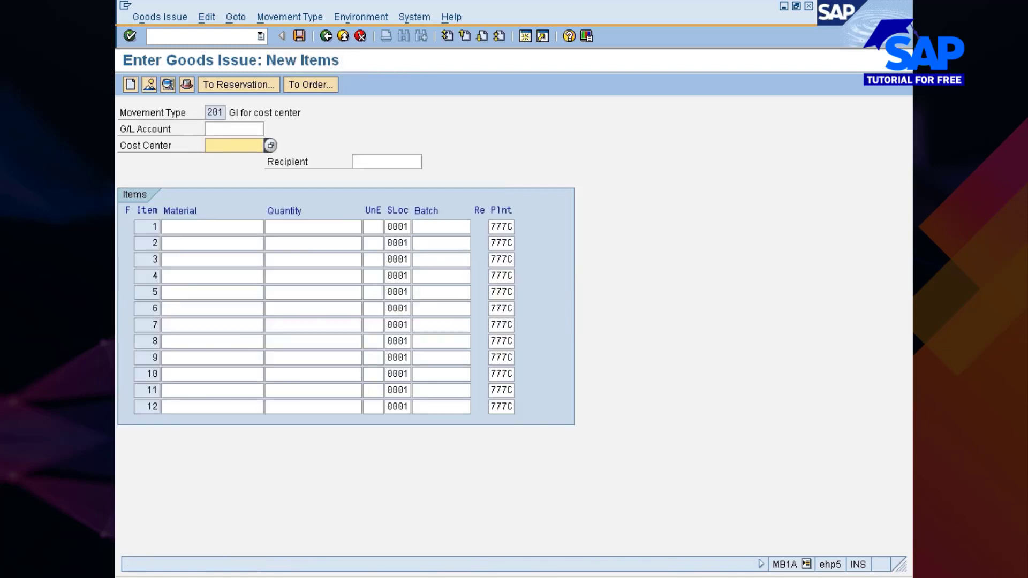
key("Down")
key("Return")
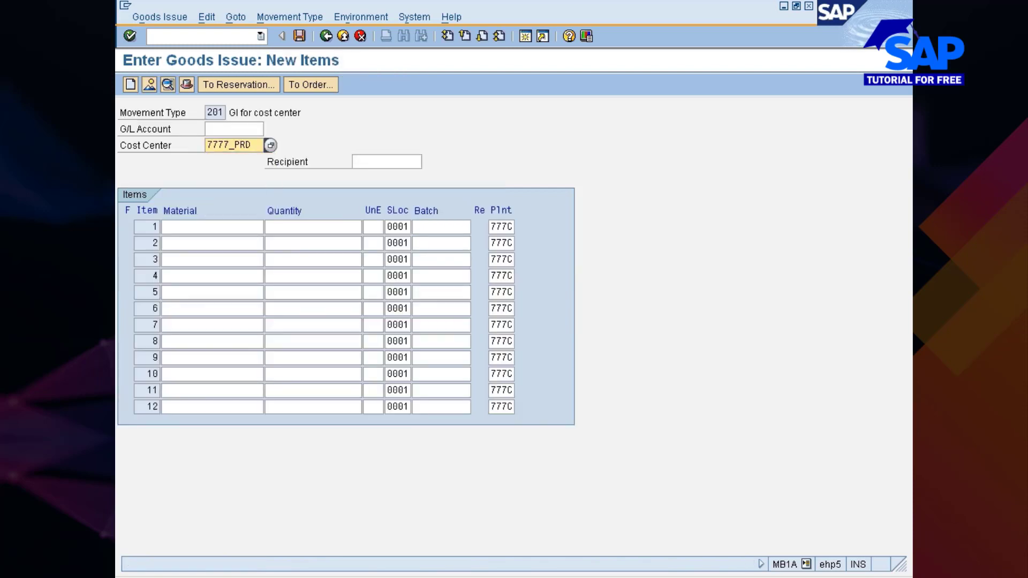
left_click(212, 227)
key("Down")
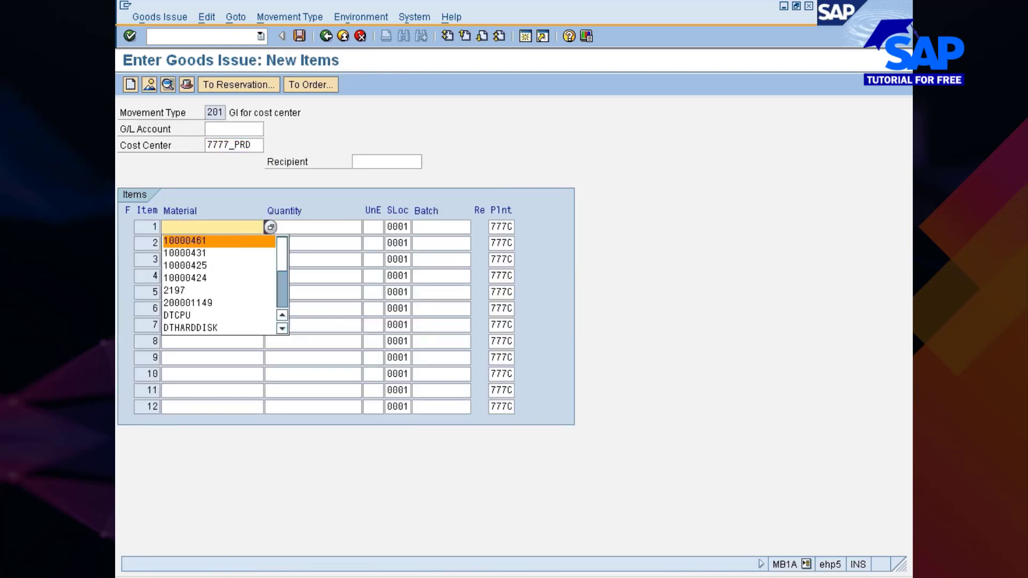
key("Return")
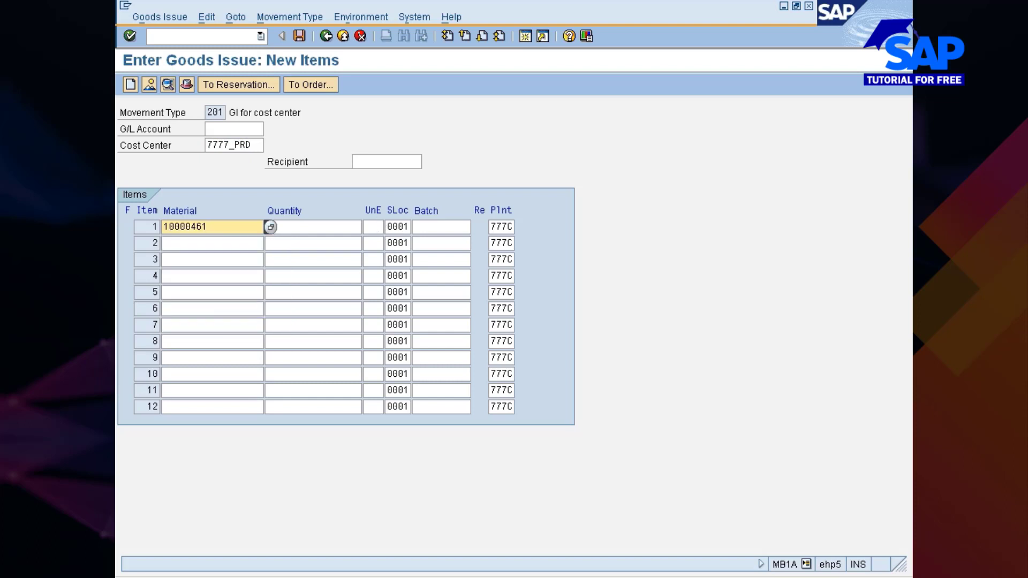
Set item 1 to storage location 0002, quantity 30 and batch *, and run batch determination
left_click(405, 227)
type("2")
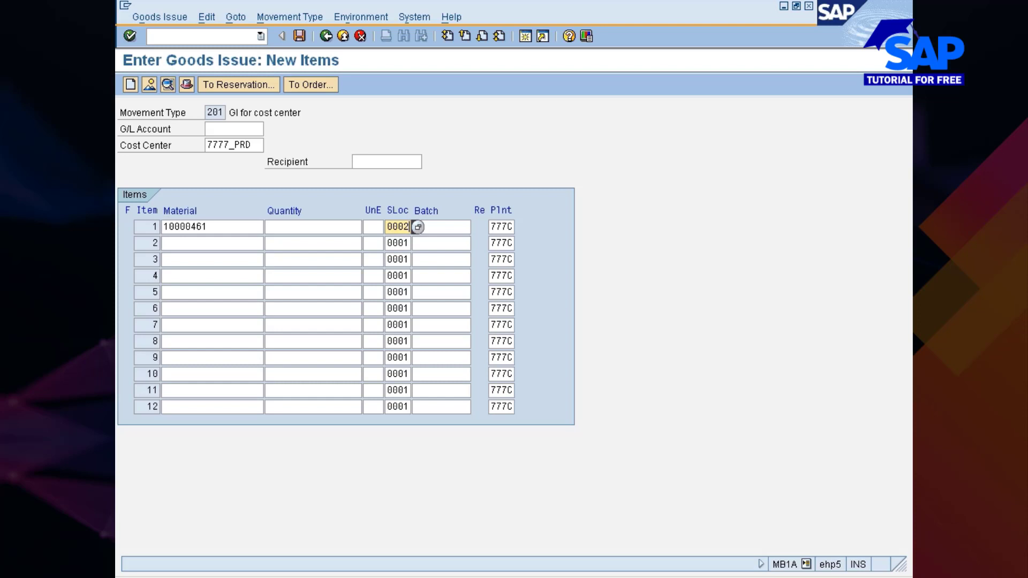
left_click(313, 227)
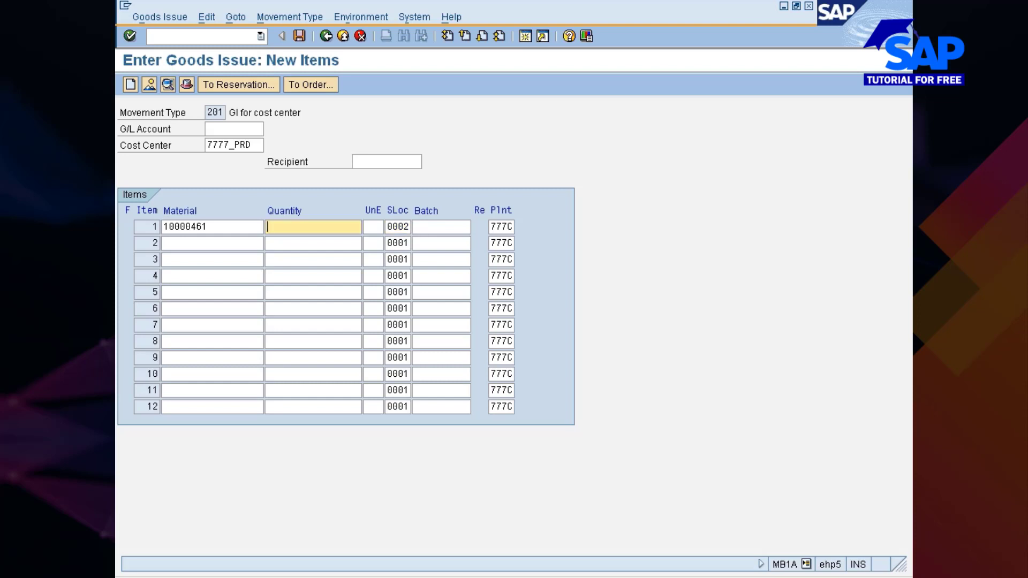
type("30")
left_click(441, 227)
type("*")
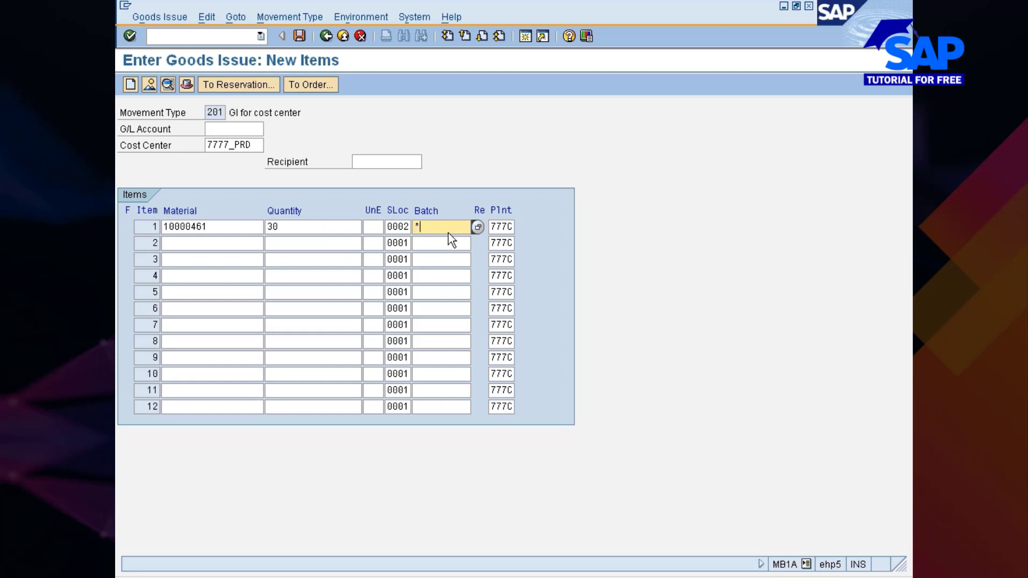
key("Return")
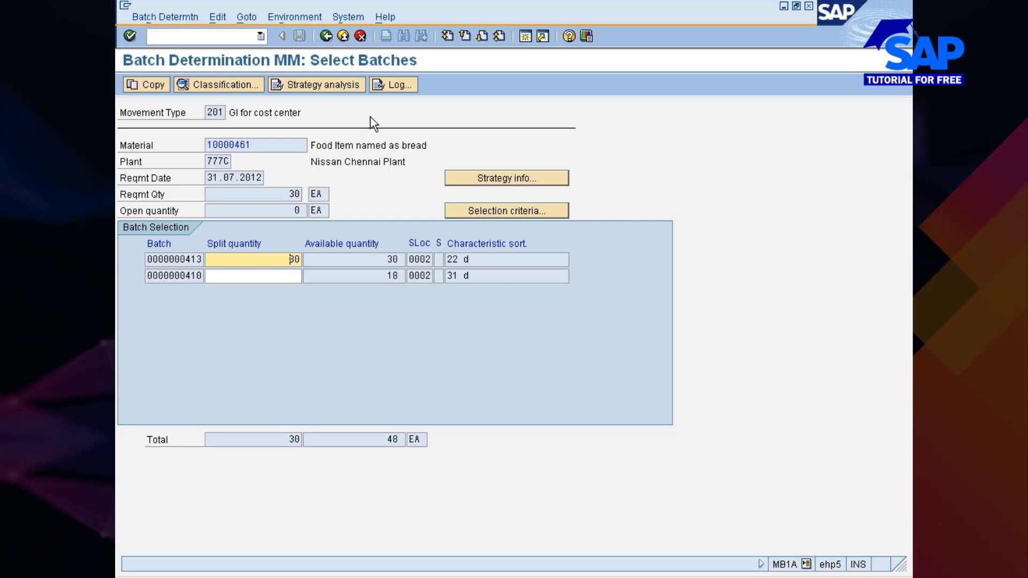
Leave the batch proposal without copying it, set item 1's quantity to 35, and rerun batch determination with batch *
left_click(326, 35)
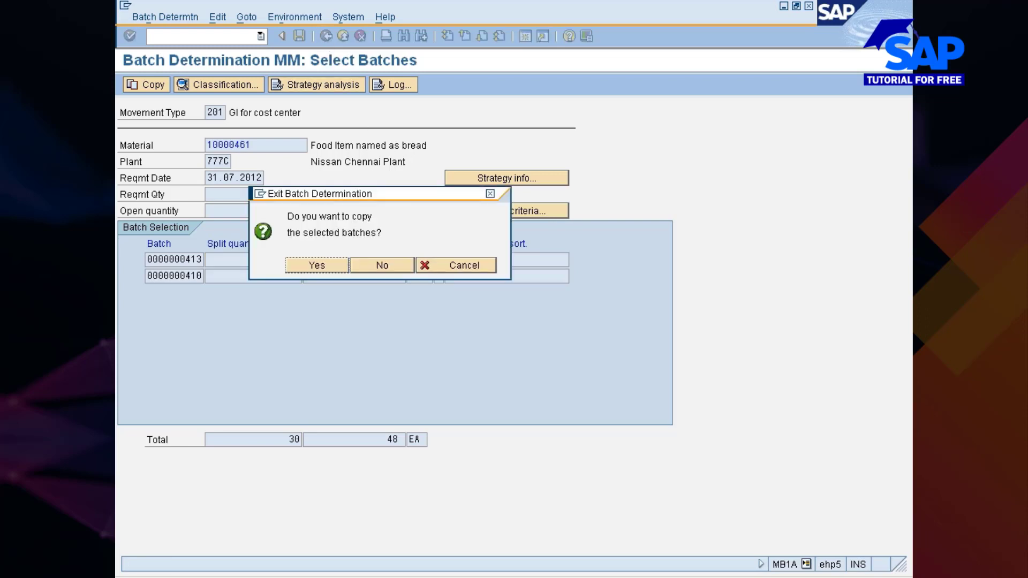
left_click(379, 262)
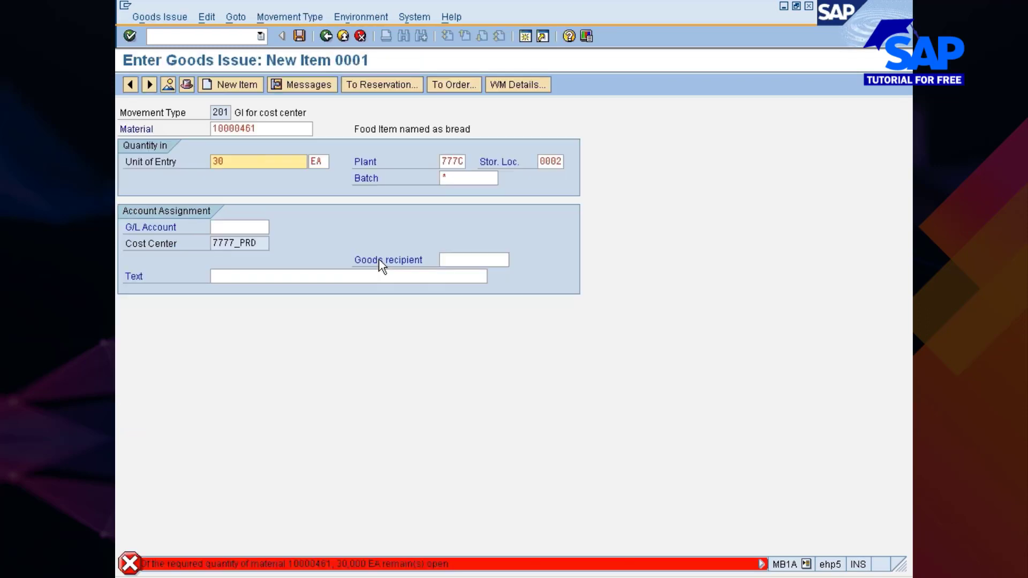
key("BackSpace")
key("BackSpace")
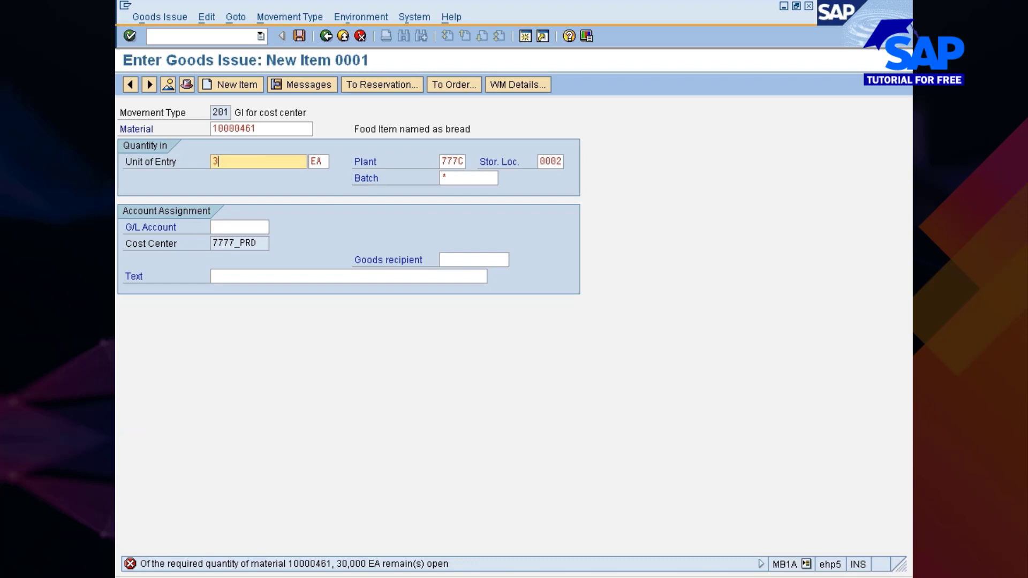
type("35")
left_click(468, 178)
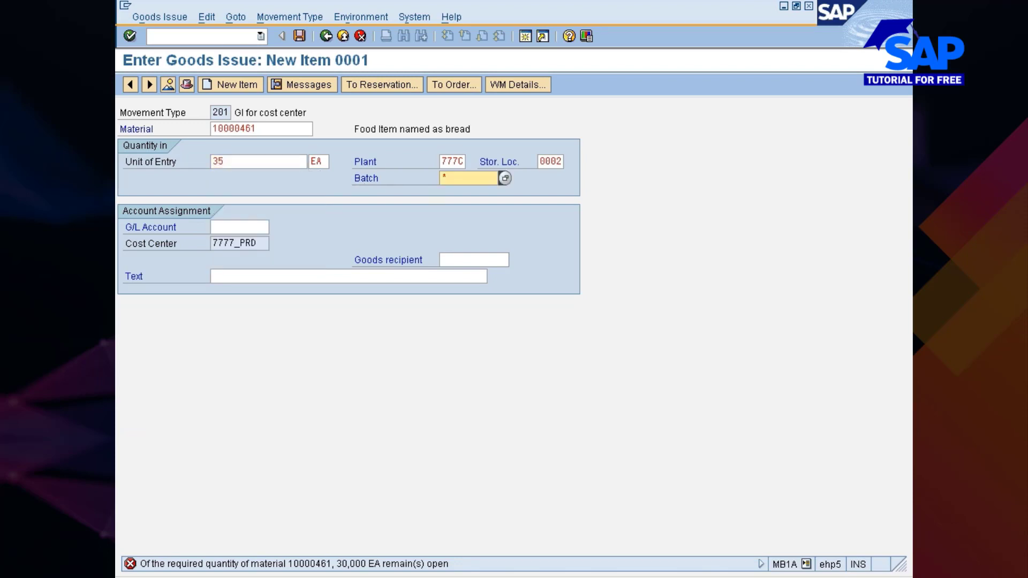
type("*")
key("Return")
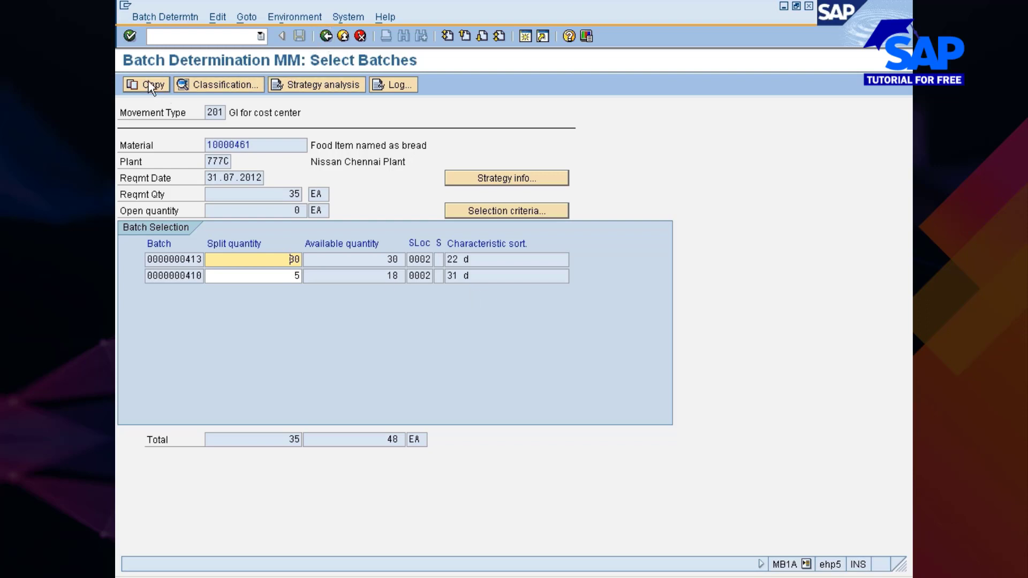
left_click(164, 83)
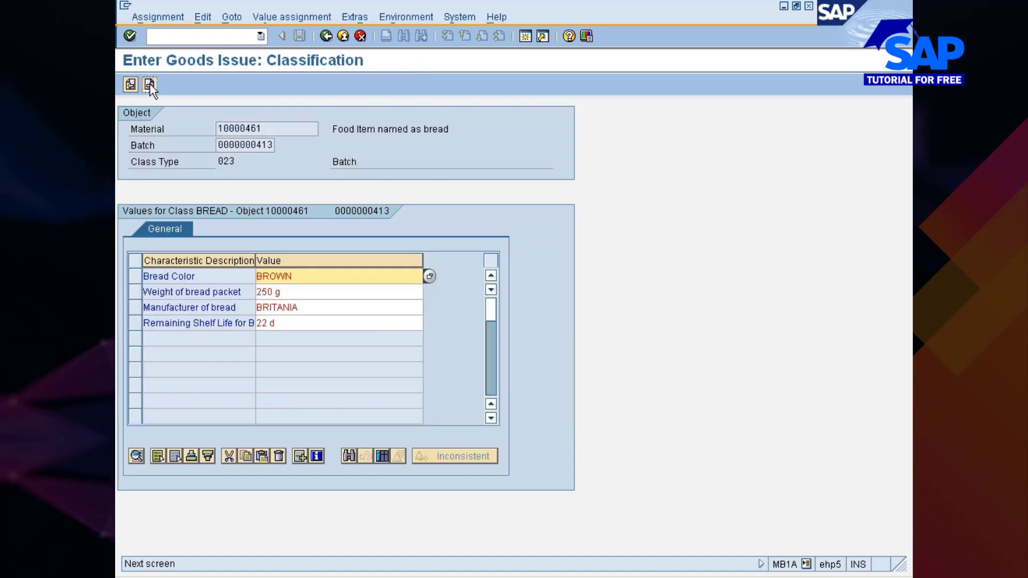
left_click(149, 84)
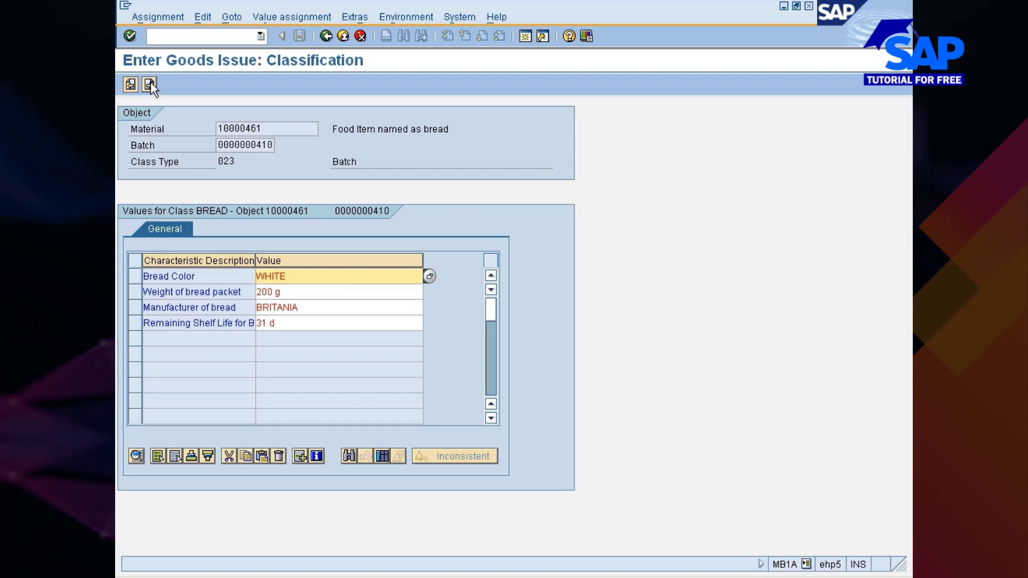
left_click(149, 84)
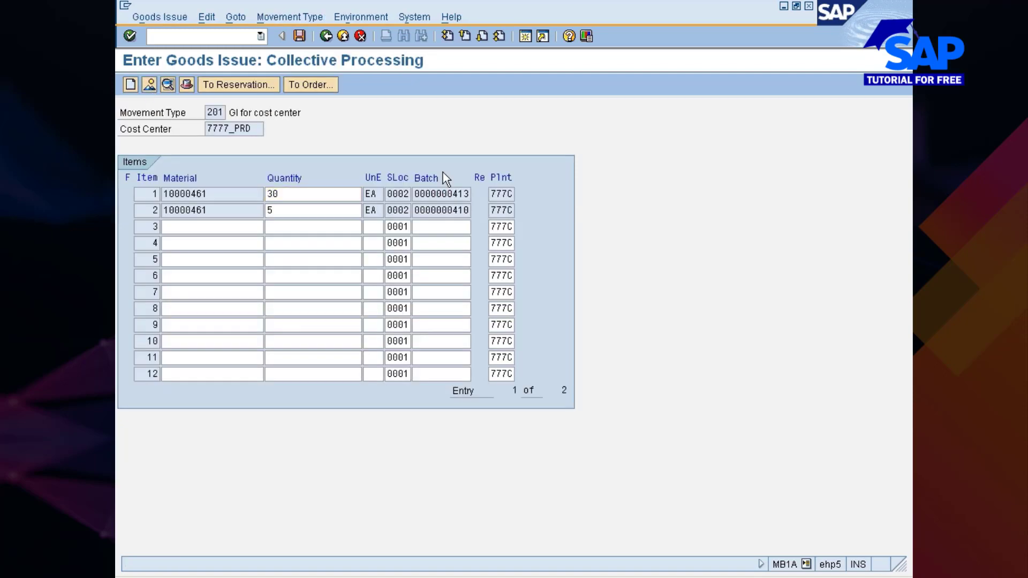
left_click(300, 35)
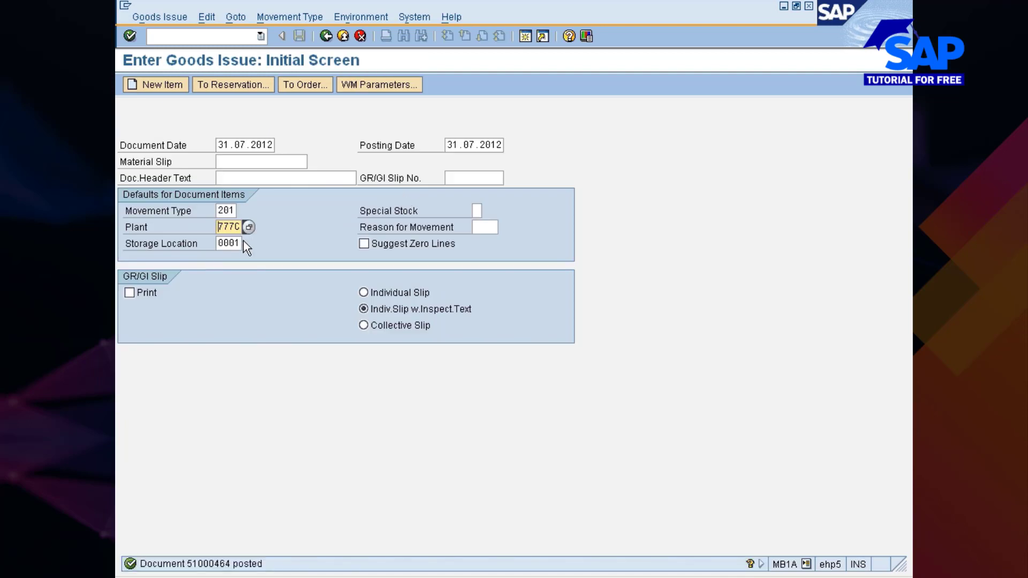
Begin a further goods issue for cost center 7777_PRD with material 10000461 in storage location 0001 as item 1
key("Return")
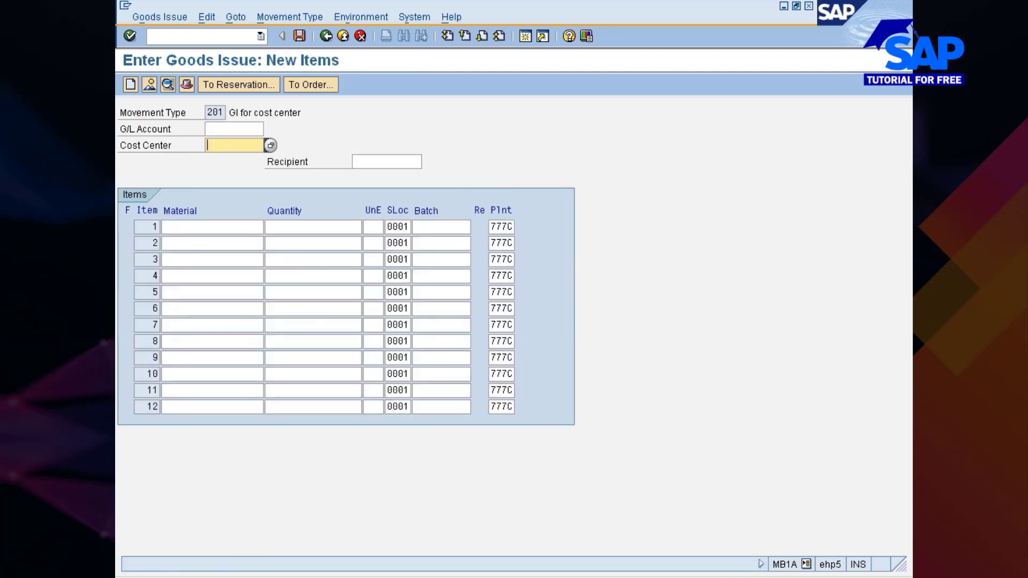
left_click(225, 145)
left_click(223, 153)
left_click(214, 227)
key("Down")
key("Return")
key("Tab")
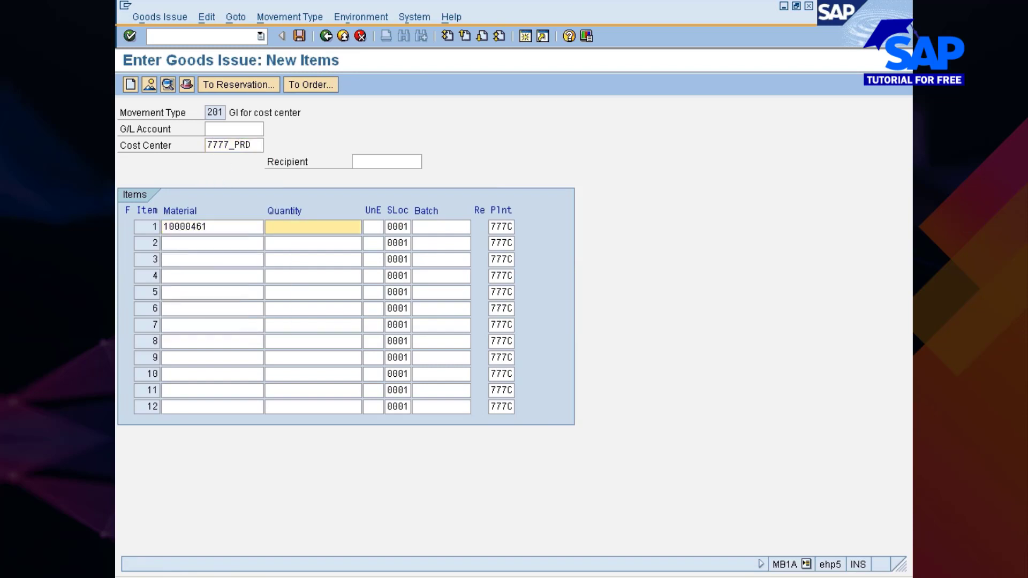
Set item 1's quantity to 55 and its batch to *, and run batch determination
type("55")
left_click(419, 230)
type("*")
key("Return")
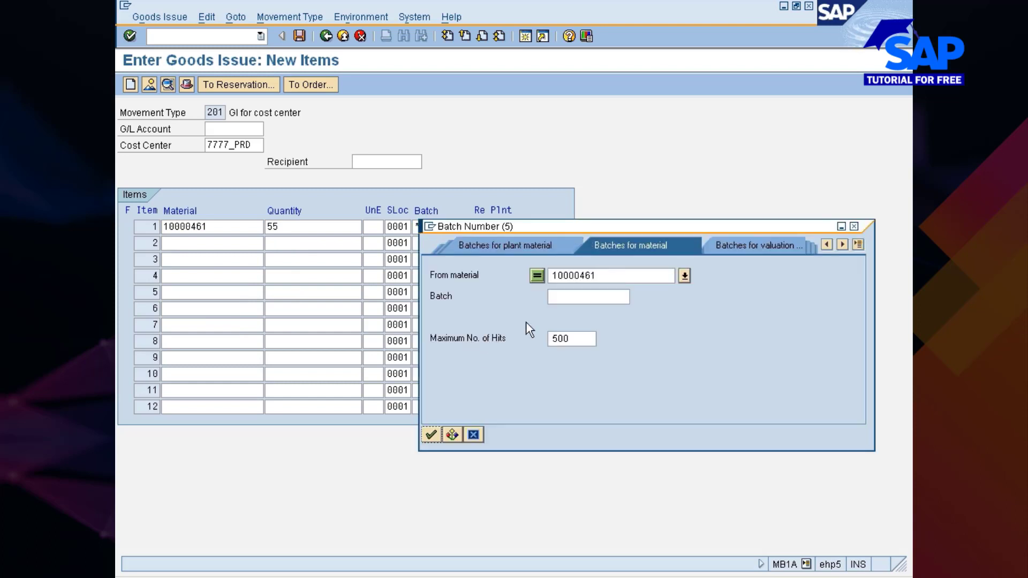
left_click_drag(559, 227, 453, 217)
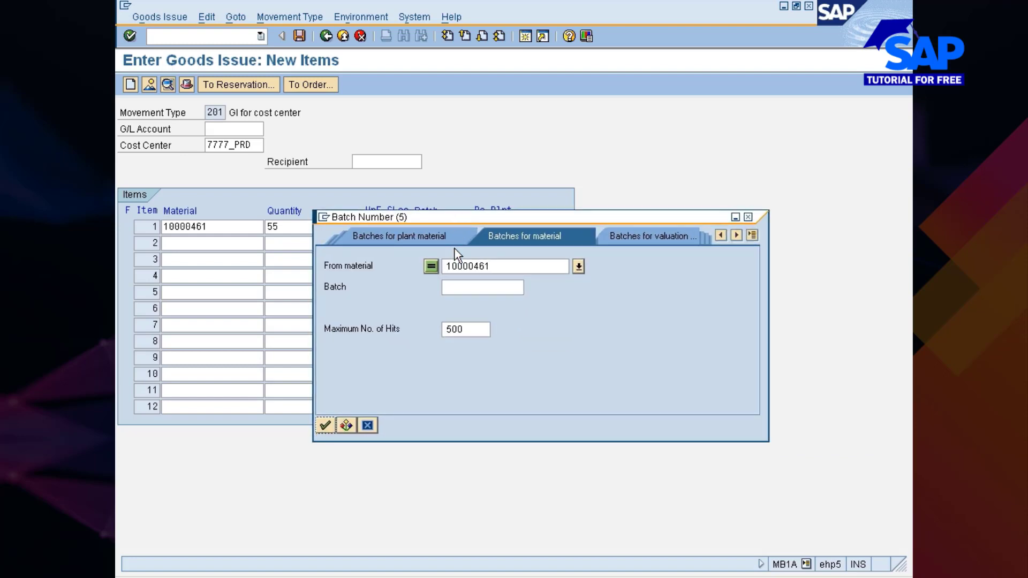
left_click(368, 426)
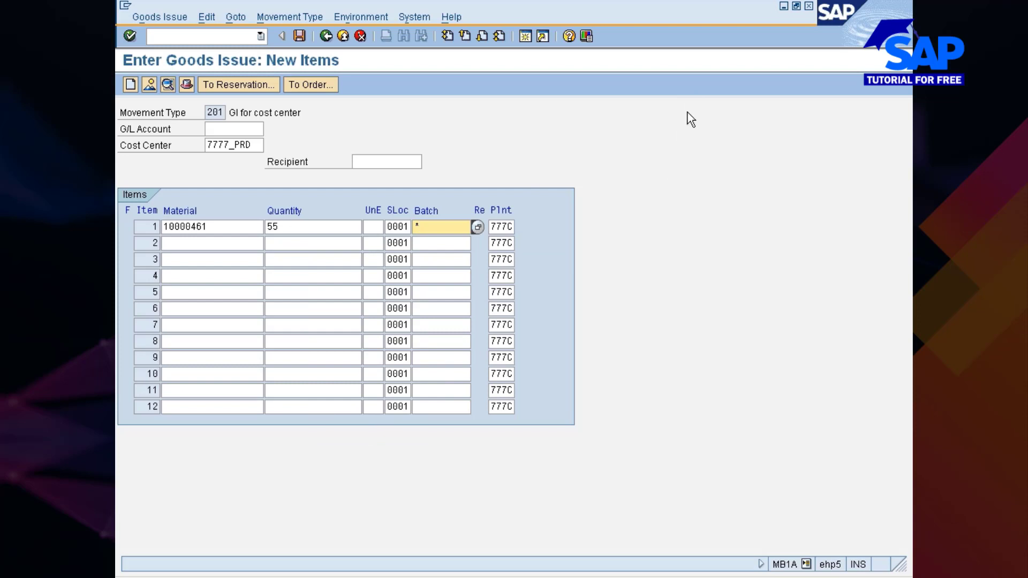
key("Return")
key("Return")
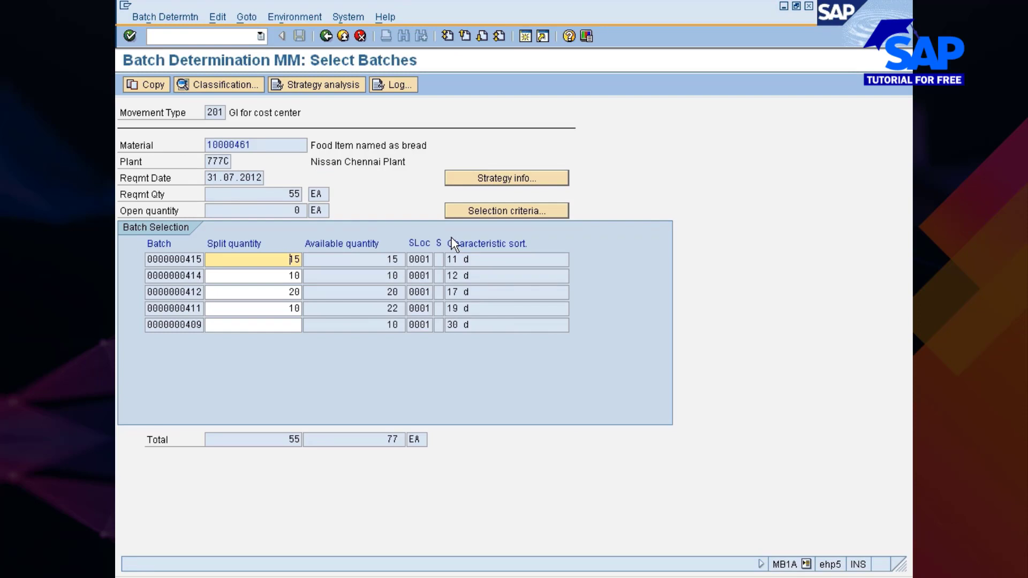
Examine the remaining shelf life, split quantity and available quantity of the proposed batches to check their sort order
left_click(467, 259)
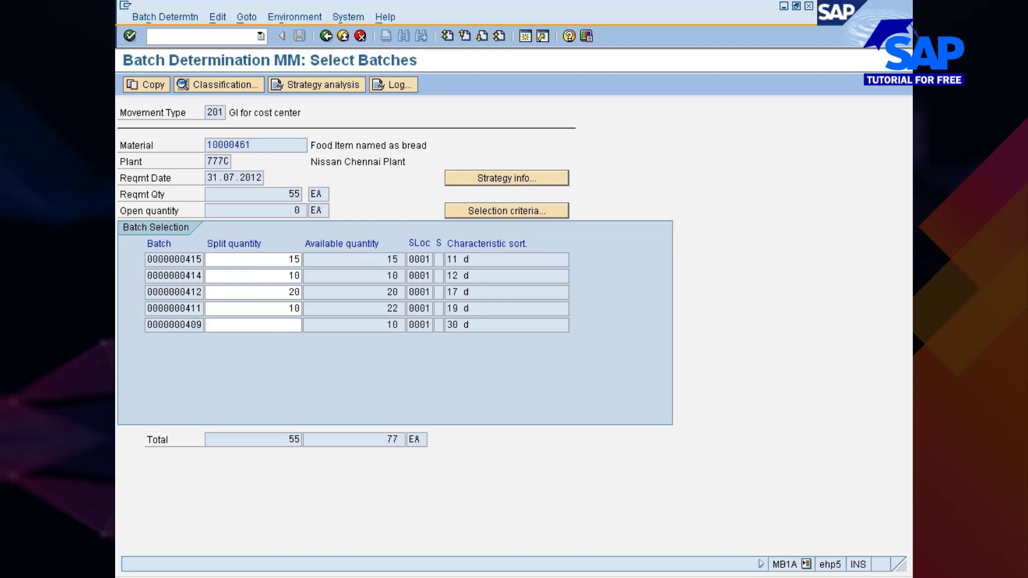
left_click(273, 260)
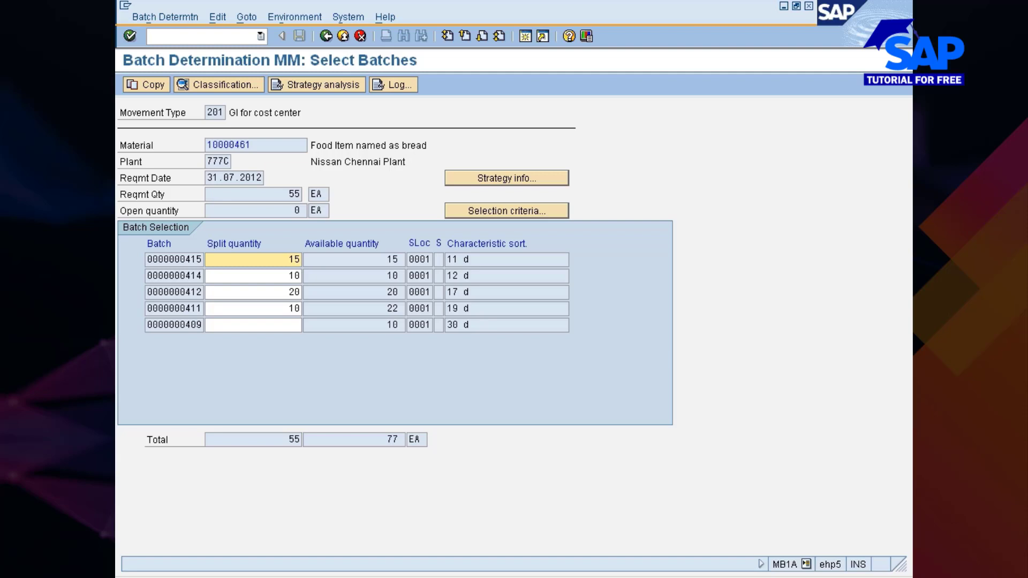
left_click_drag(471, 275, 447, 276)
left_click(470, 276)
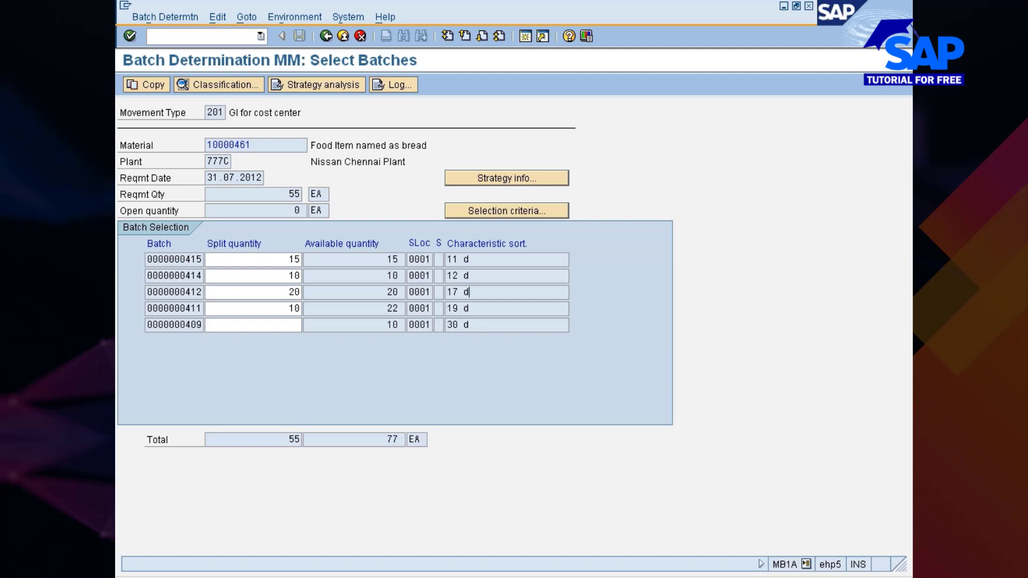
left_click_drag(469, 292, 450, 292)
left_click(448, 292)
left_click_drag(469, 309, 447, 309)
left_click(448, 308)
left_click(289, 309)
left_click(389, 308)
left_click(154, 85)
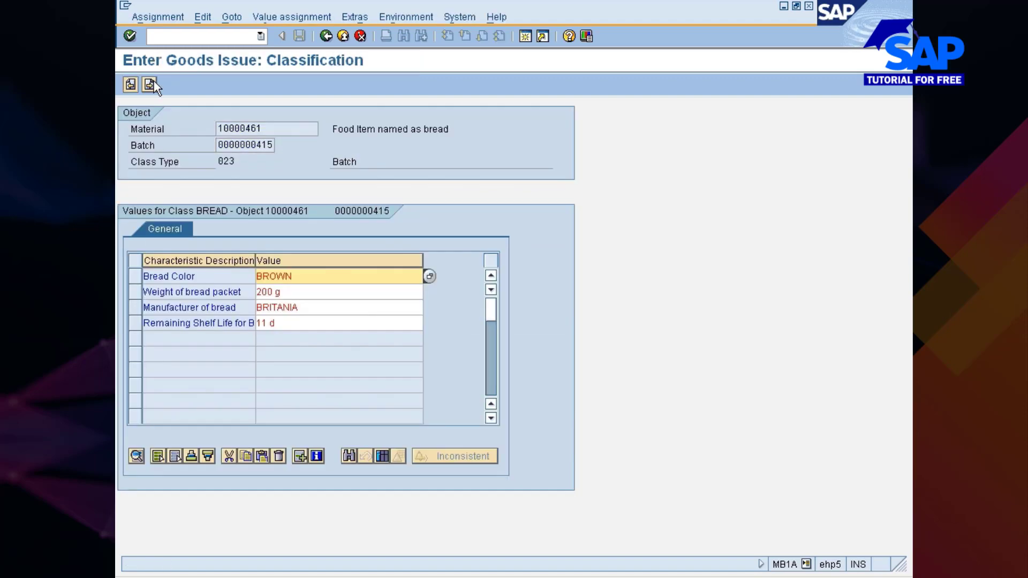
left_click(150, 85)
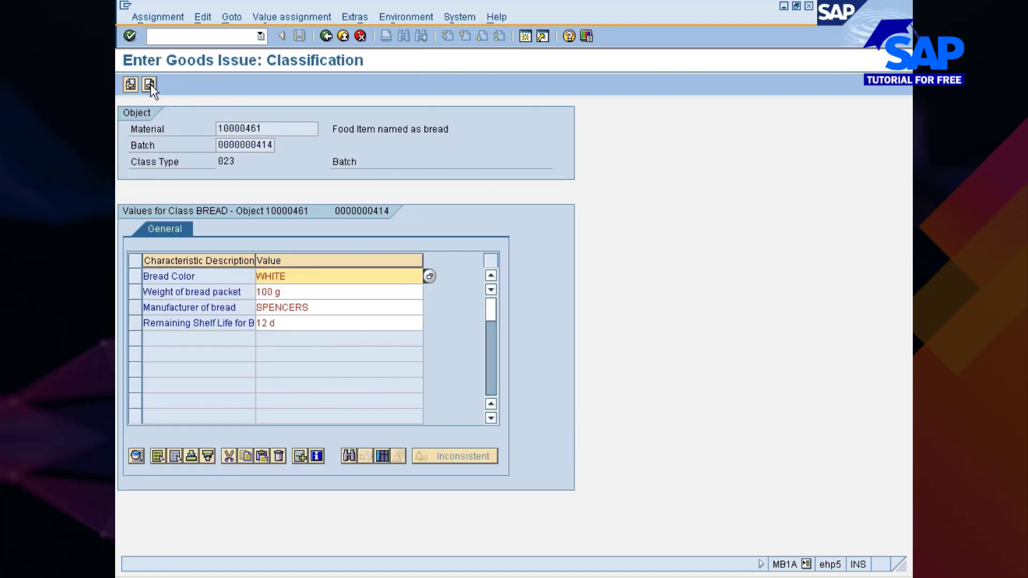
left_click(150, 85)
left_click(150, 85)
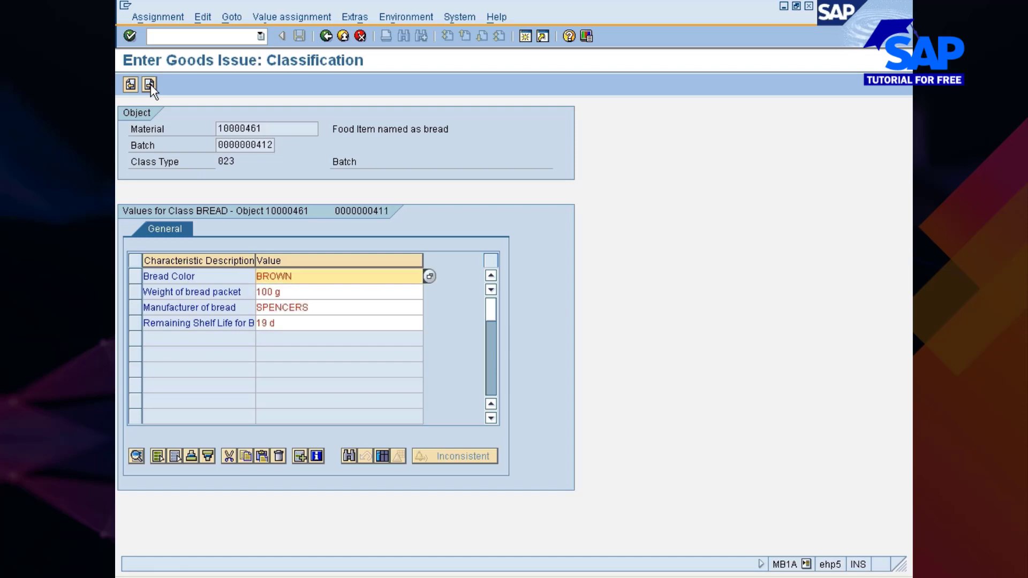
left_click(150, 85)
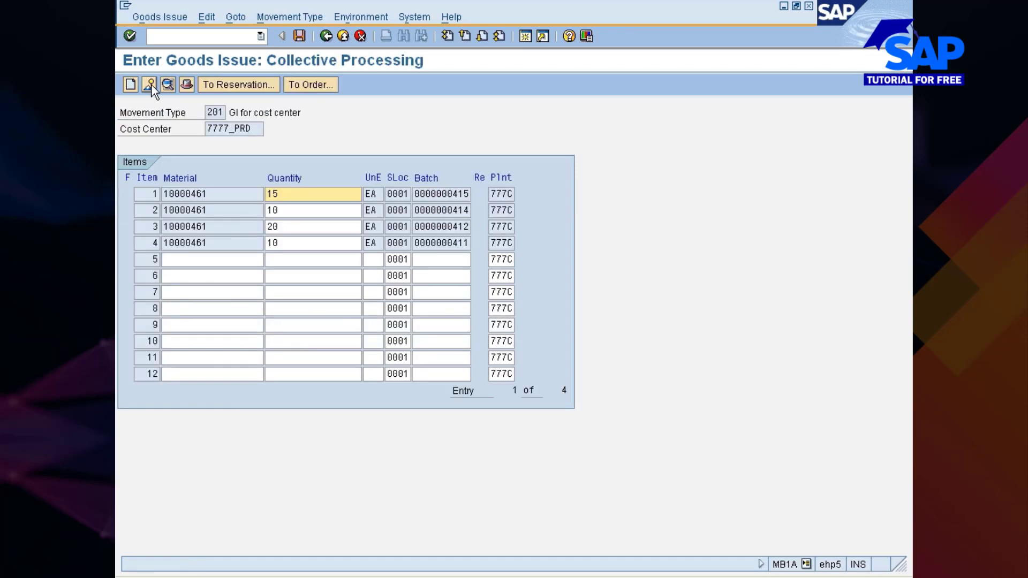
left_click(300, 36)
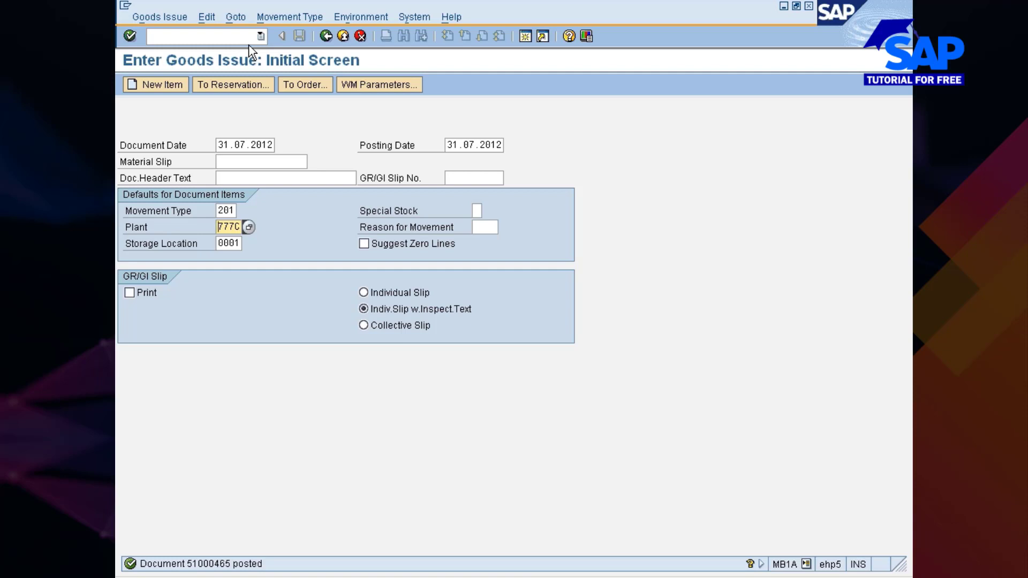
Switch to the Mm325_08.ppt presentation in PowerPoint to view the notes on batch assignment and batch determination
left_click(450, 576)
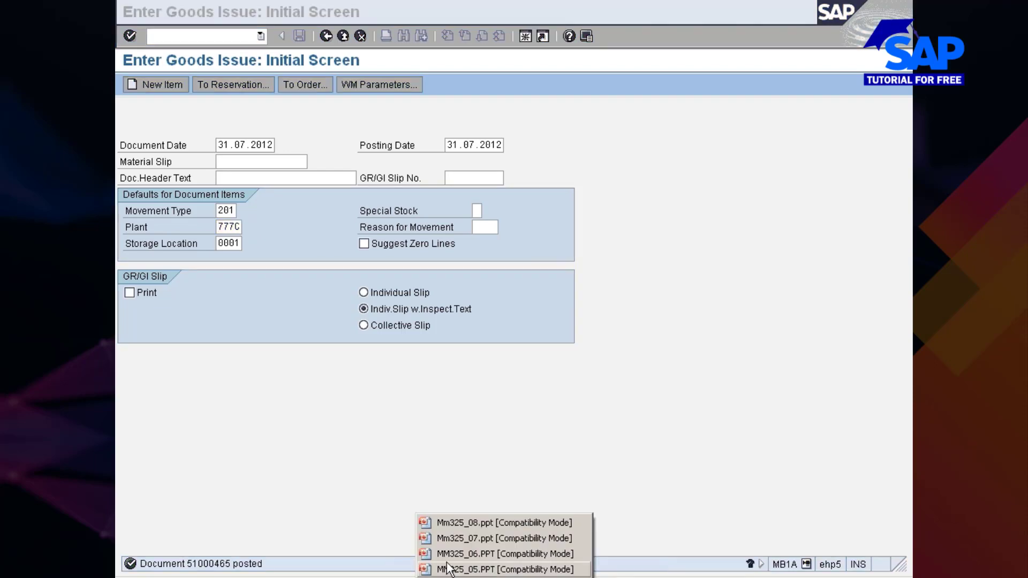
left_click(462, 523)
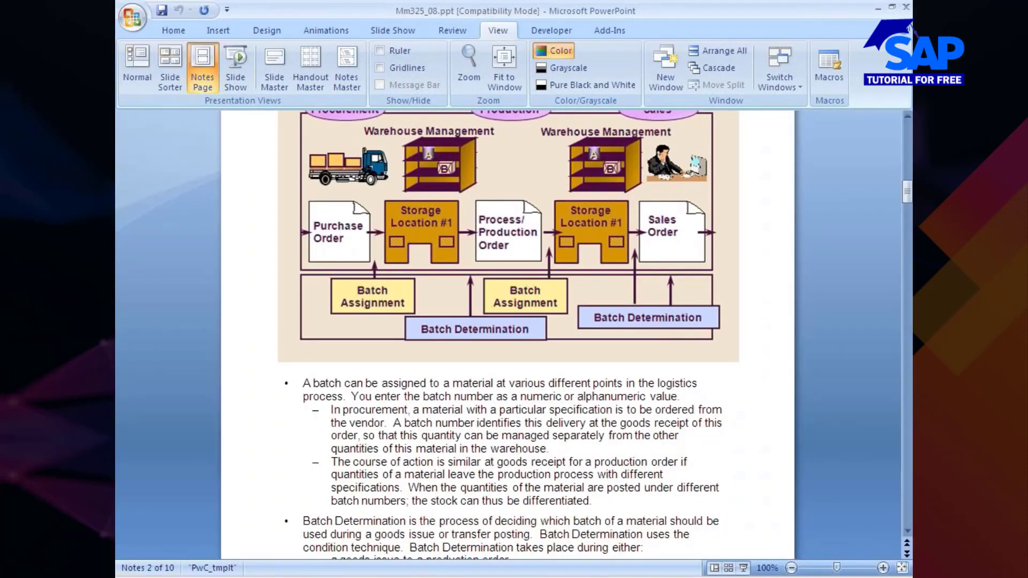
Start the slide show and go back to the opening slide of Chapter 8 - Batch Determination
left_click(743, 568)
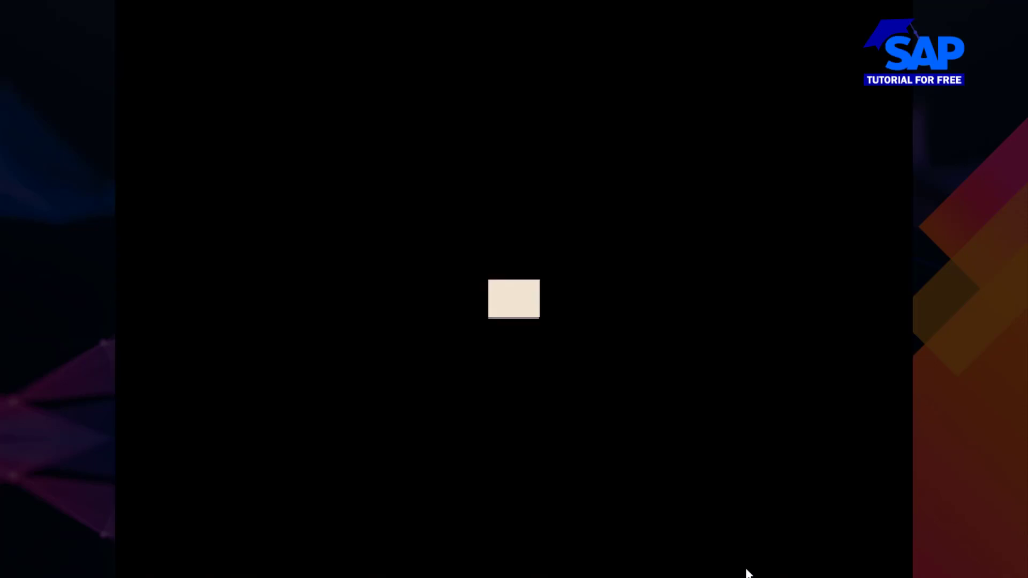
key("Page_Up")
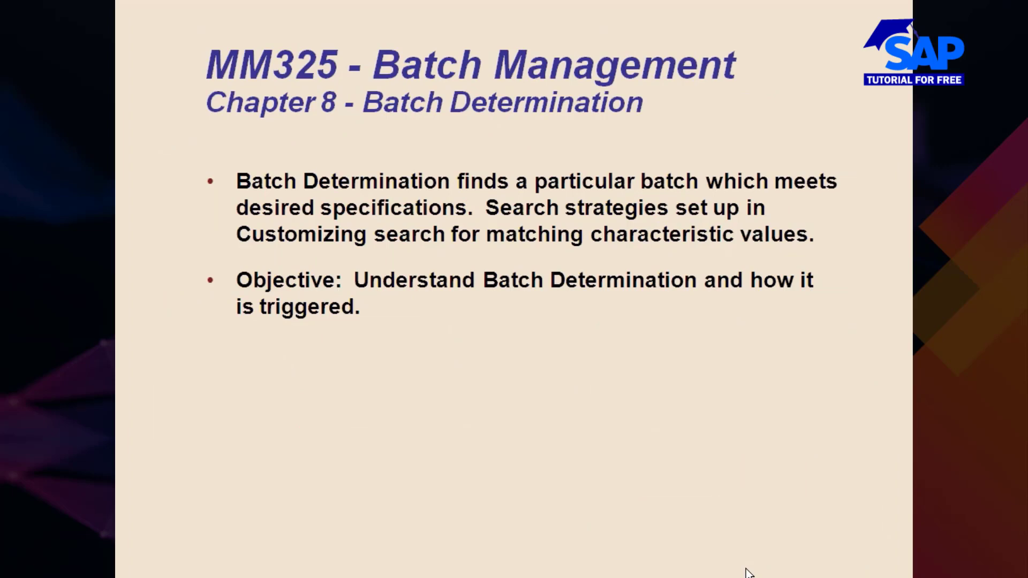
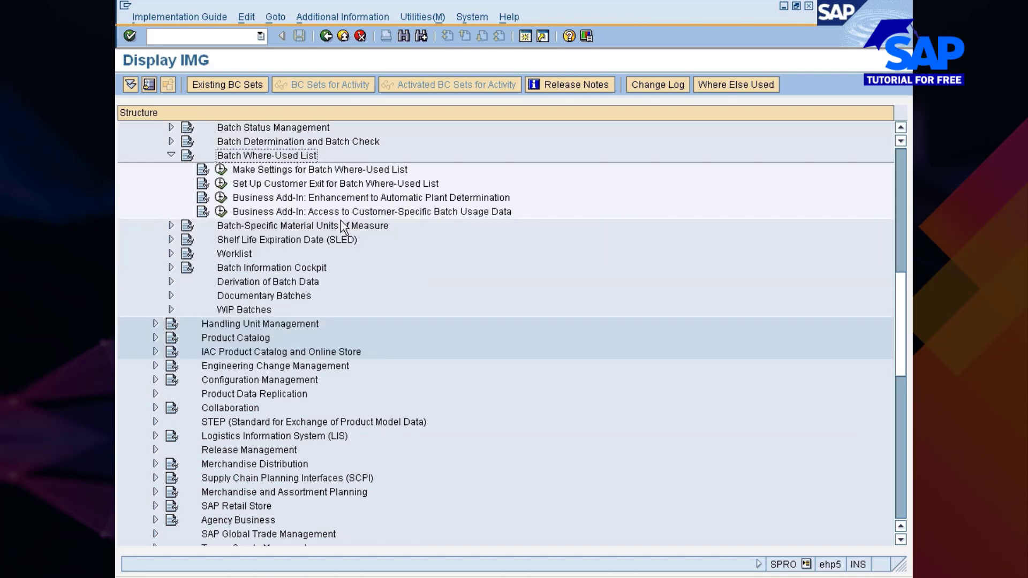
Open the settings for the batch where-used list in the IMG and position the table on plant 777C
key("Down")
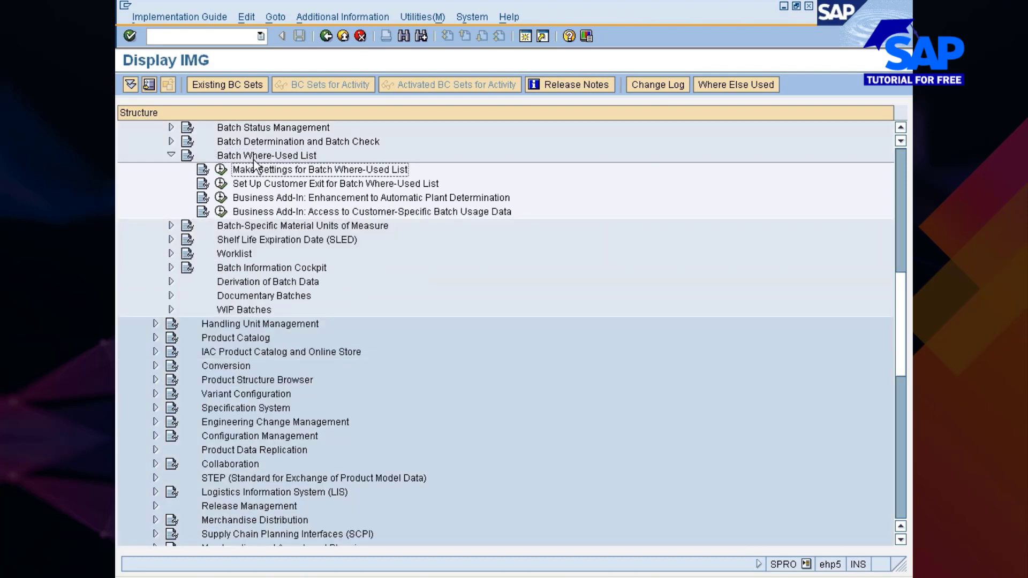
left_click(220, 169)
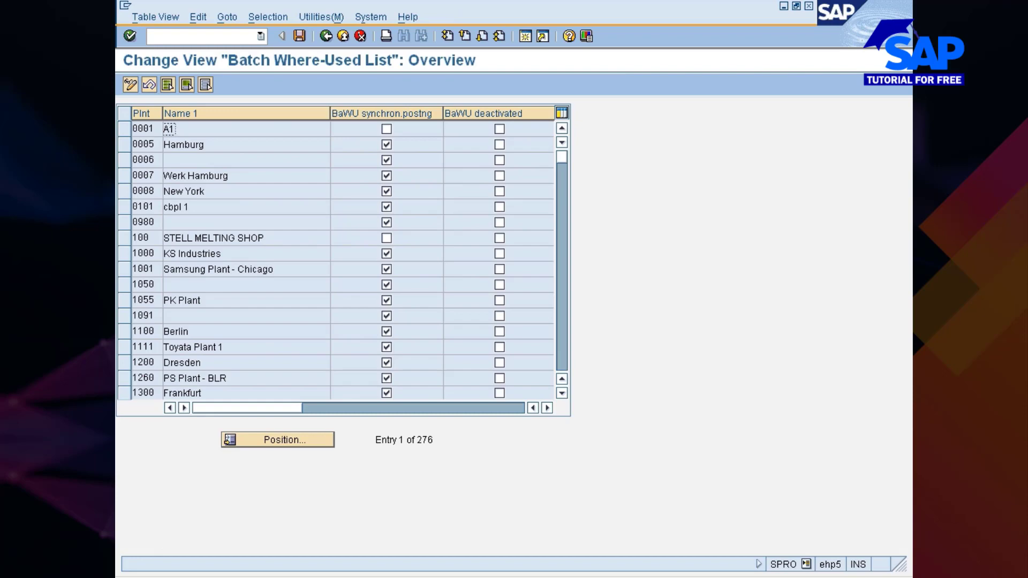
left_click(271, 438)
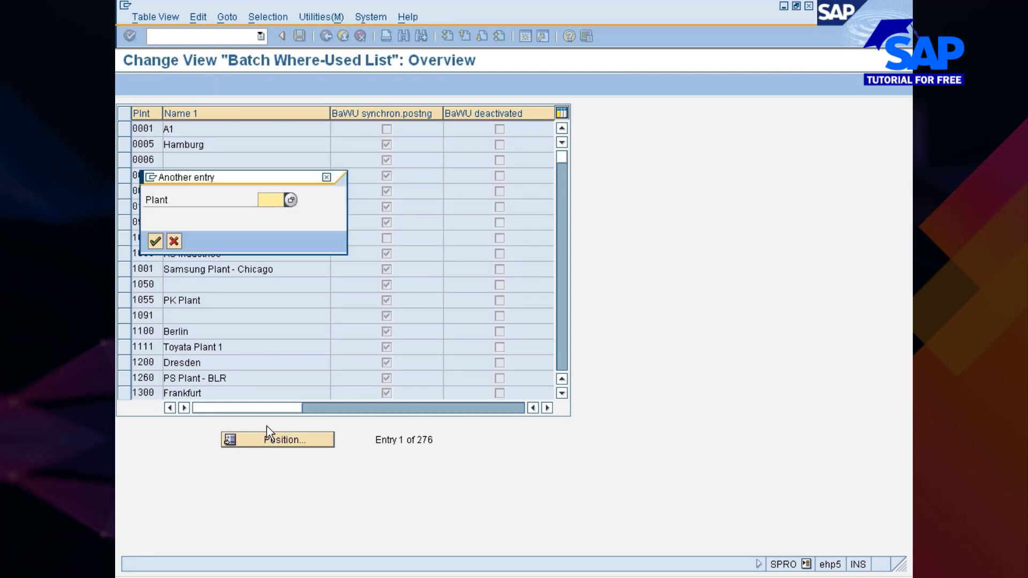
type("777C")
key("Return")
key("Return")
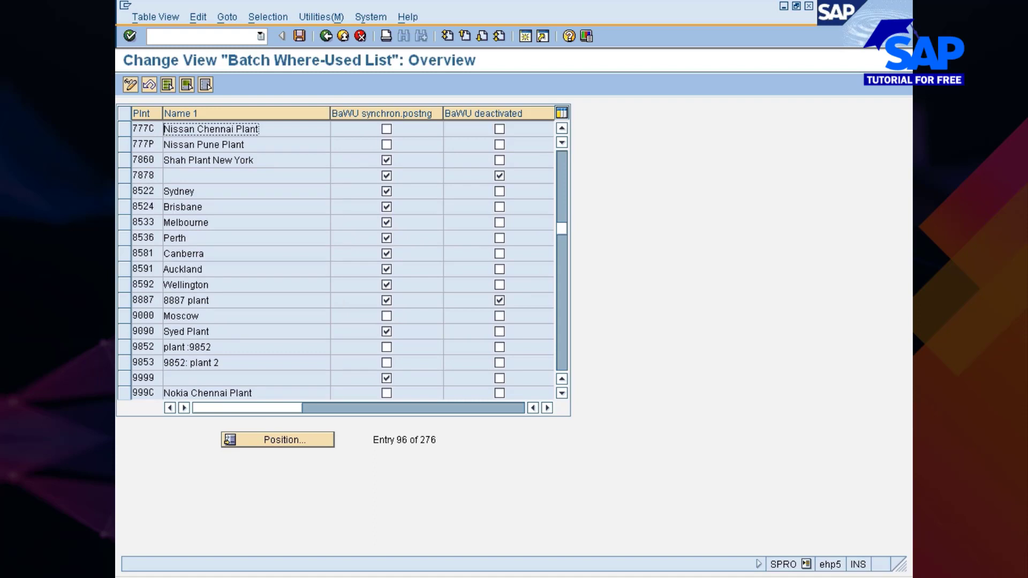
Activate synchronous batch where-used posting for plant 777C, save it to customizing request EC7K900826, and return to the IMG
left_click(387, 129)
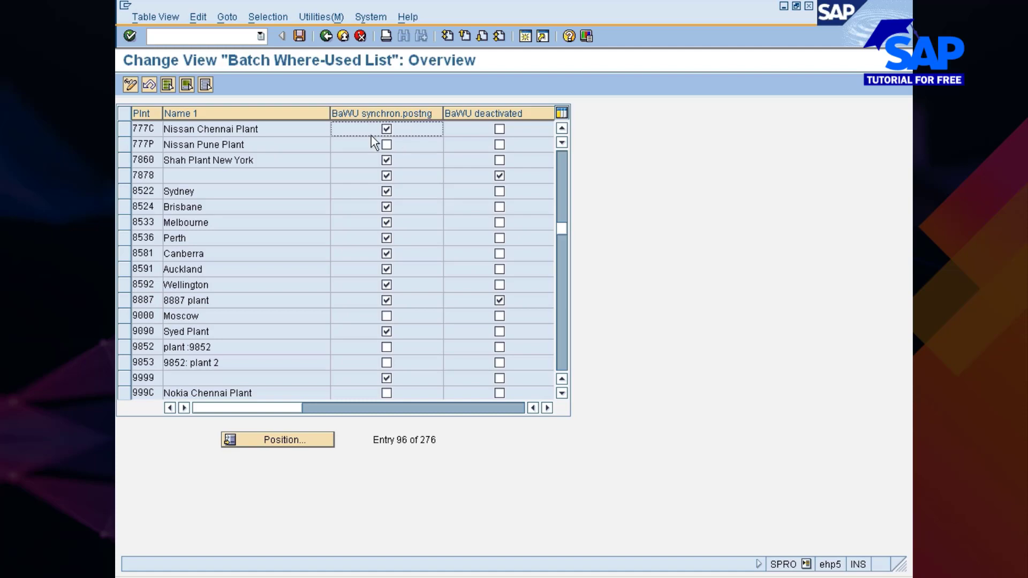
left_click(306, 36)
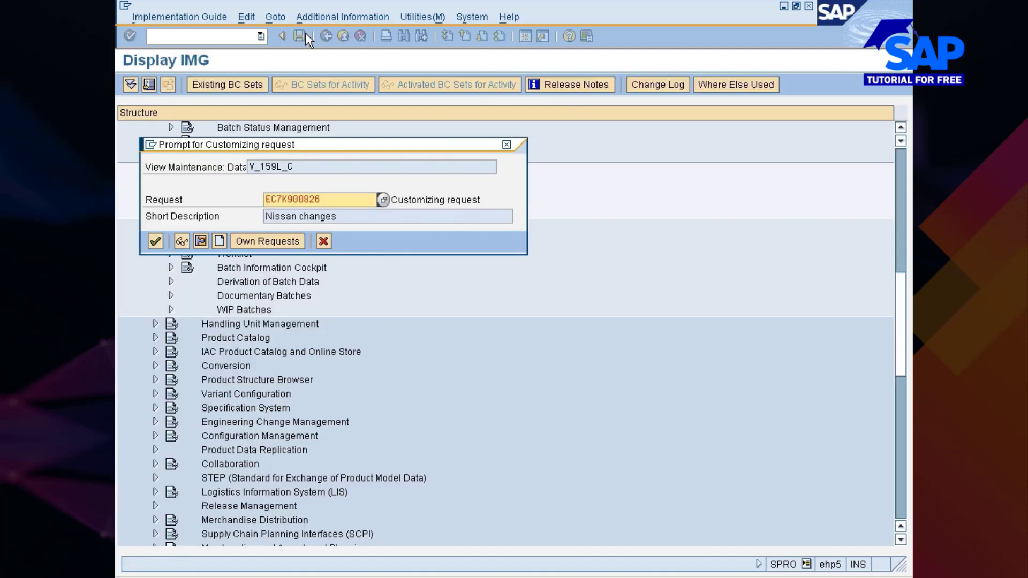
left_click(157, 240)
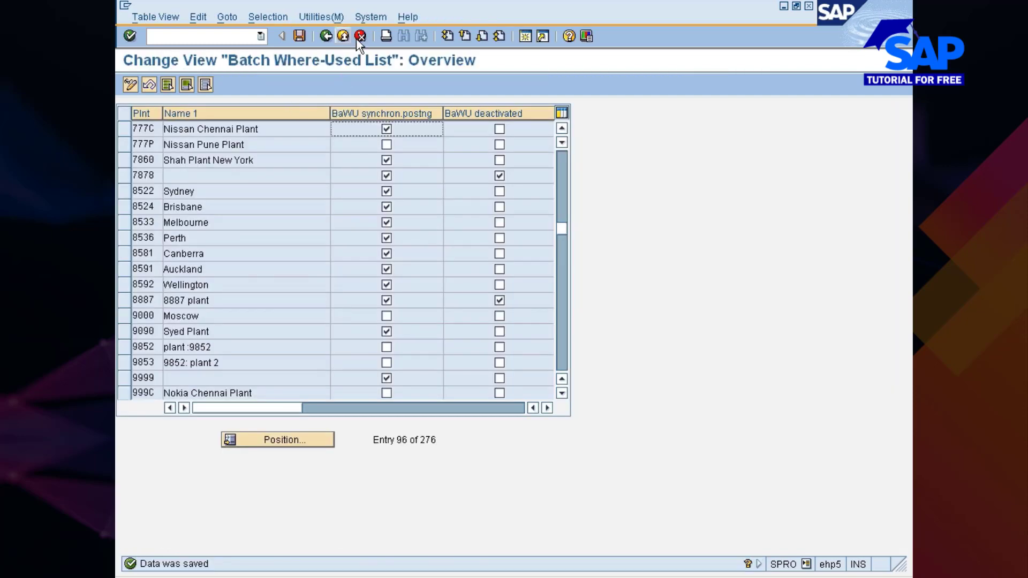
left_click(326, 36)
left_click(301, 185)
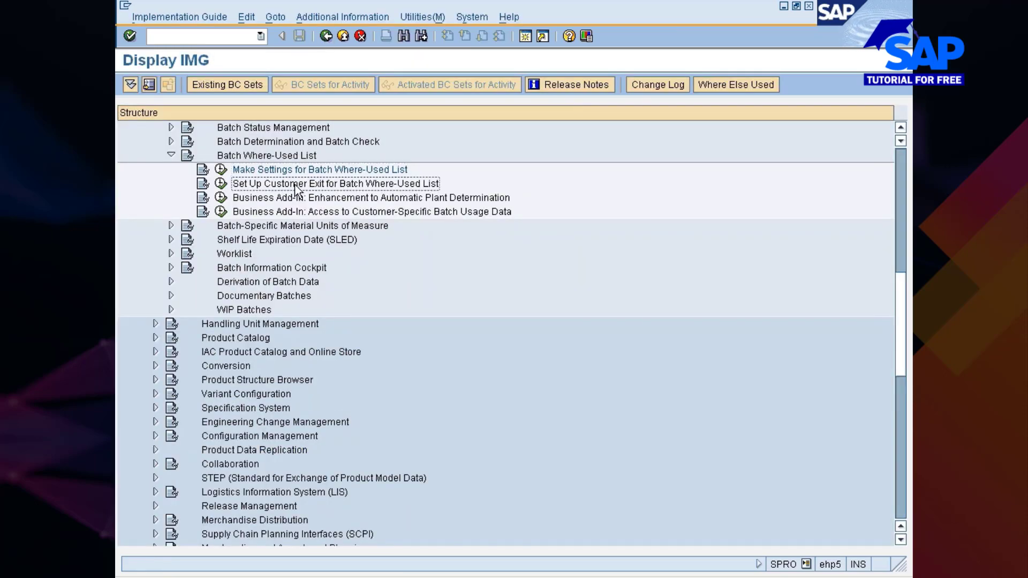
left_click(294, 201)
left_click(291, 215)
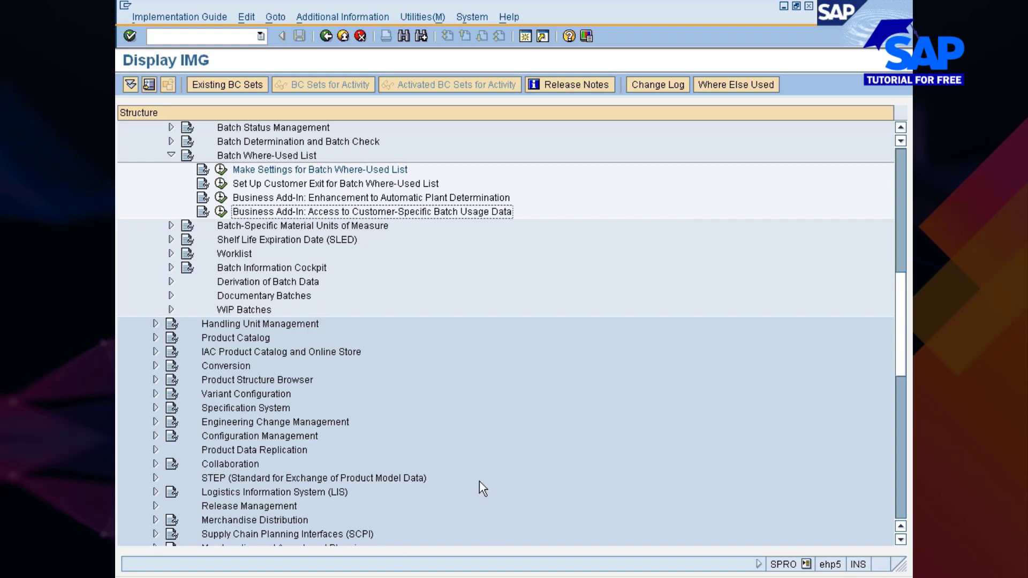
Switch to the SAP Easy Access session and expand the tree through Logistics and Materials Management to Inventory Management
left_click(512, 577)
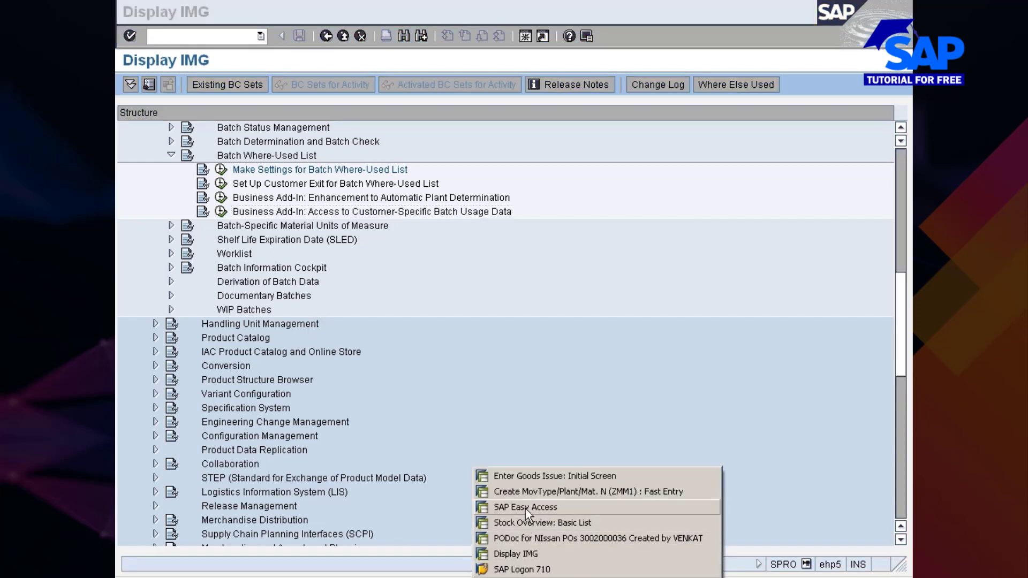
left_click(525, 509)
double_click(191, 168)
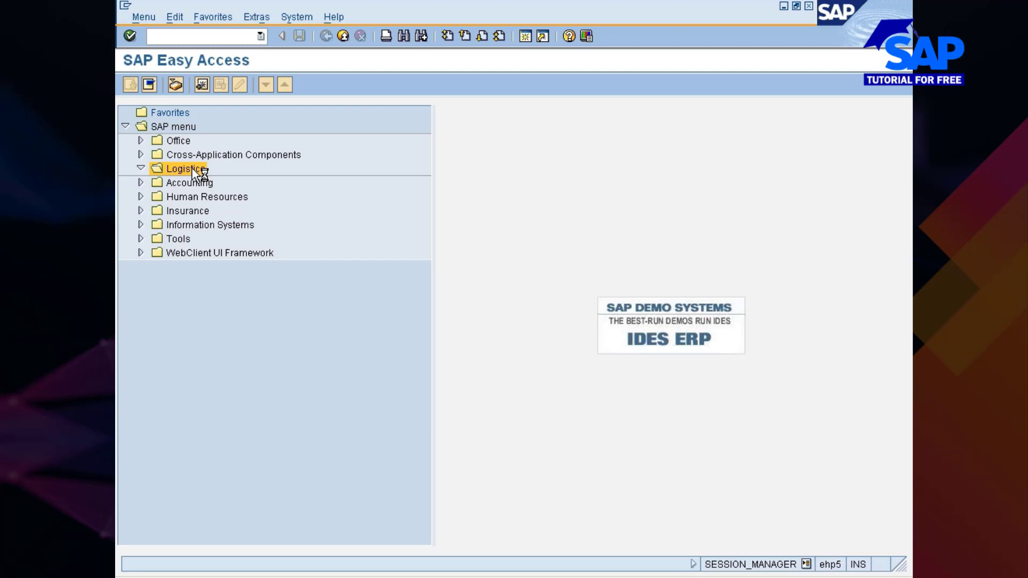
key("Down")
key("Right")
key("Down")
key("Down")
key("Right")
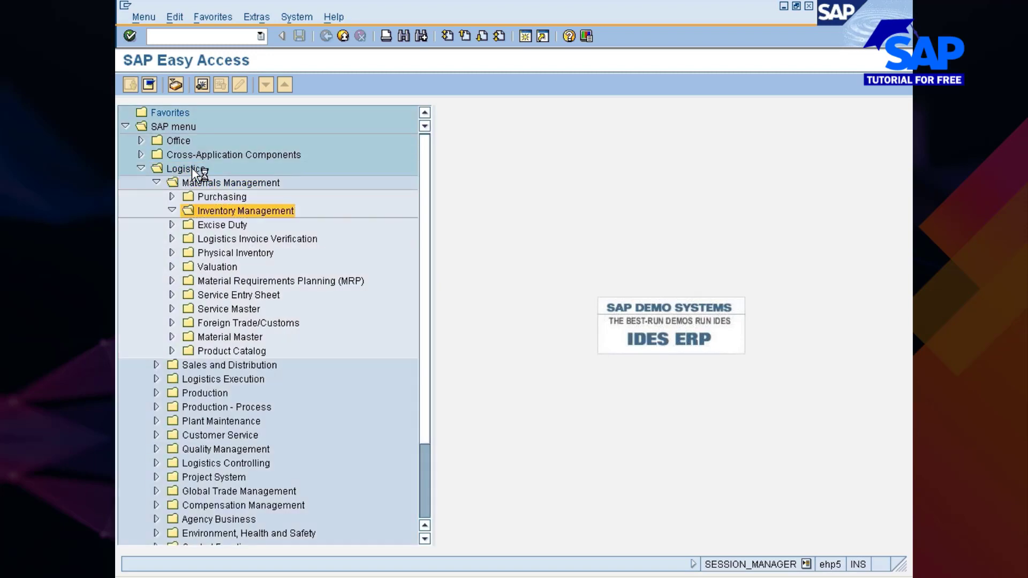
Expand Environment under Inventory Management and its Batch Where-Used List folder
key("Down")
key("Down")
key("Down")
key("Down")
key("Down")
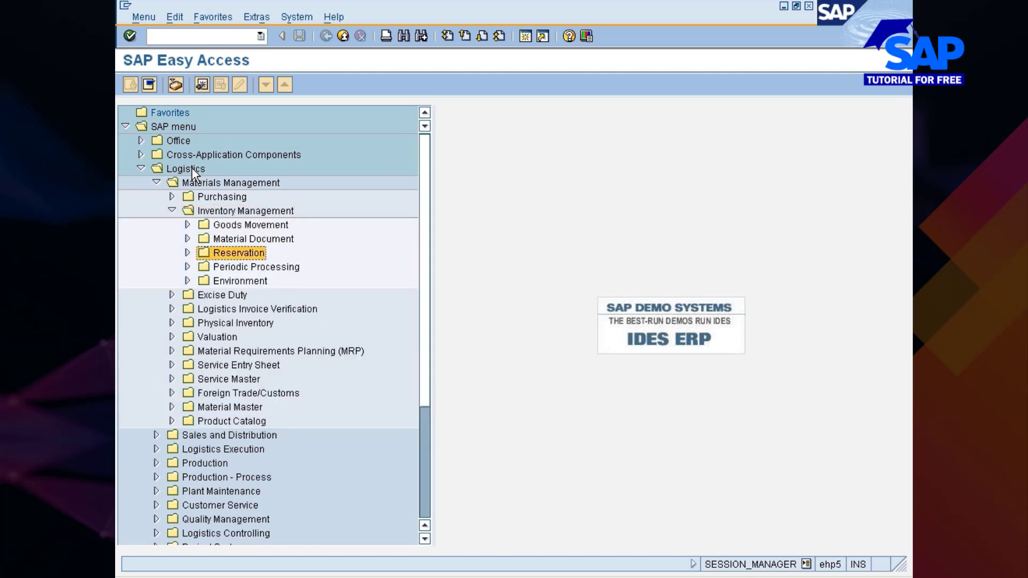
key("Right")
key("Down")
key("Down")
key("Down")
key("Down")
key("Down")
key("Down")
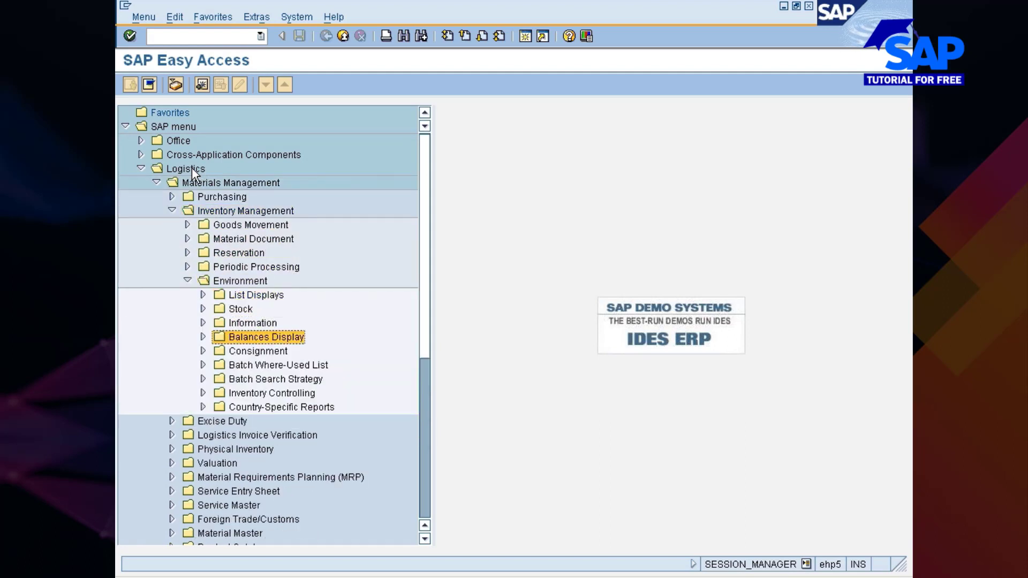
key("Right")
key("Down")
key("Down")
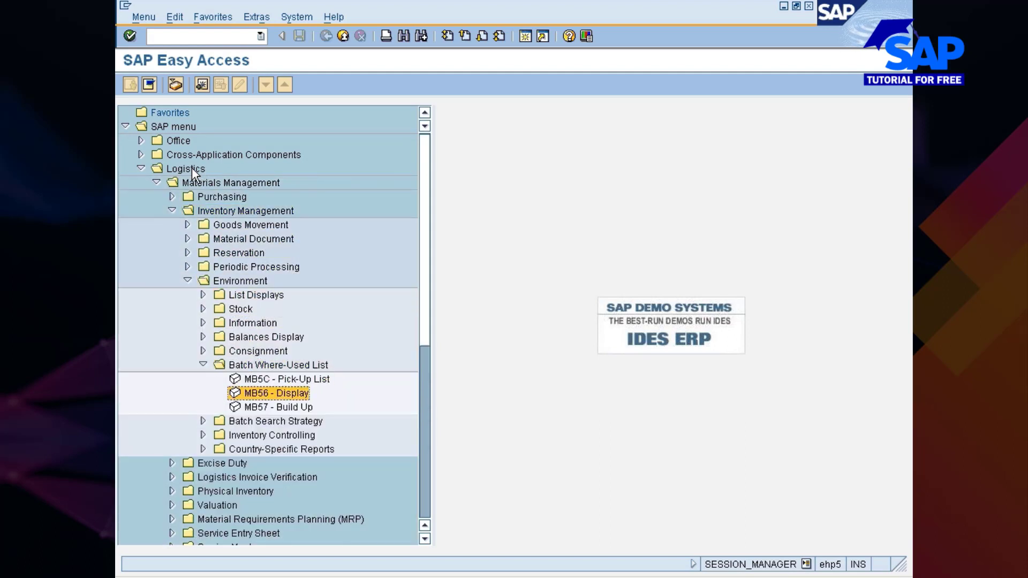
Open transaction MB5C, the pick-up list for the batch where-used list
key("Down")
key("Up")
key("Up")
key("Down")
key("Up")
key("Down")
key("Up")
key("Down")
key("Down")
key("Up")
key("Up")
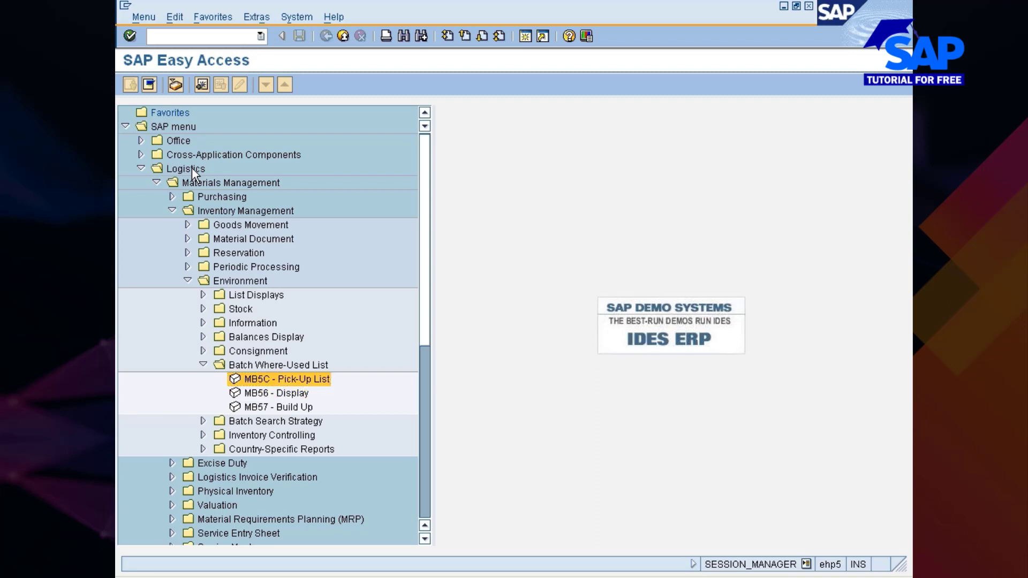
key("Return")
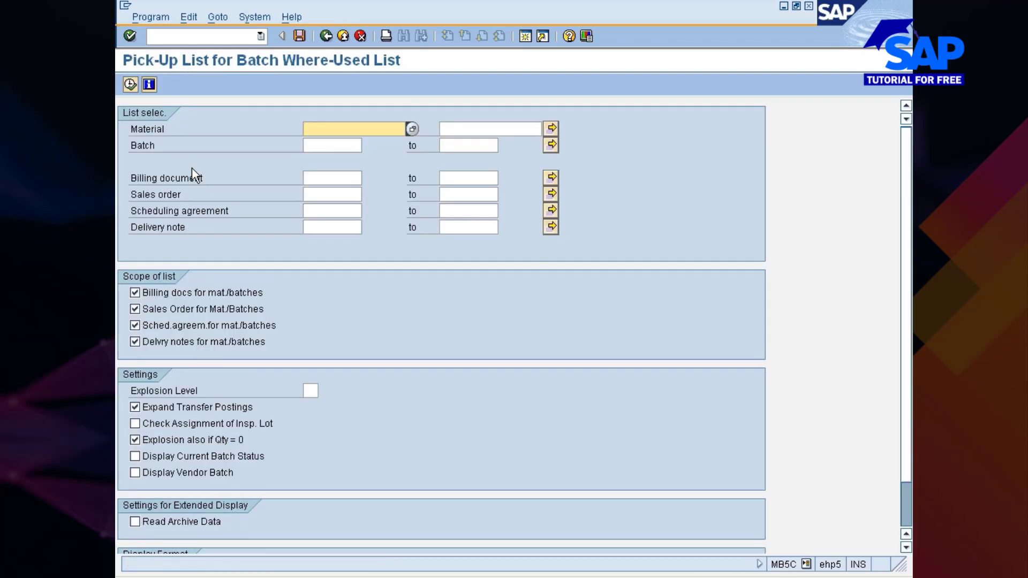
Look up the bread's material number in the purchase order session, enter 10000461 as the material, and run the pick-up list
key("BackSpace")
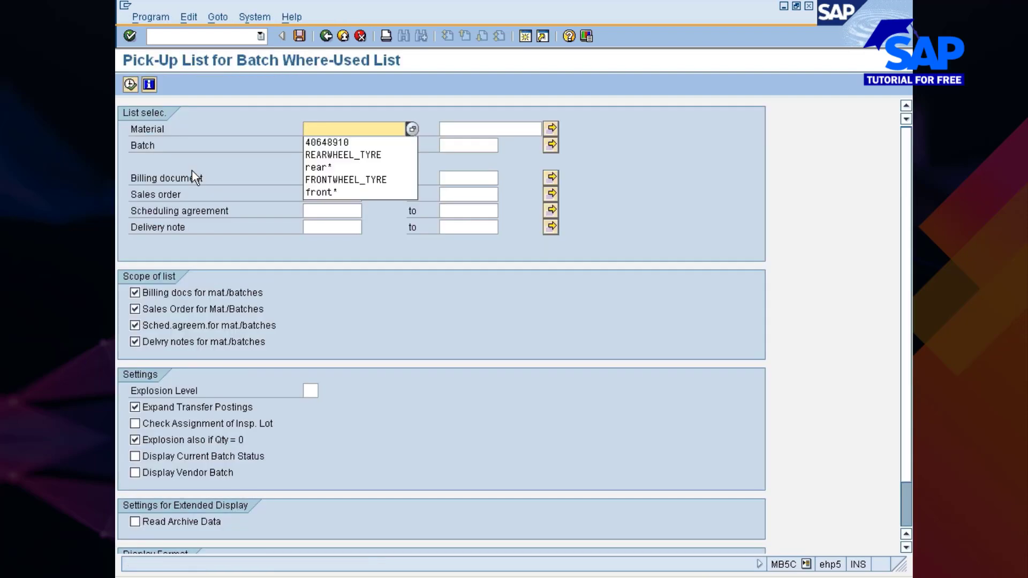
key("Escape")
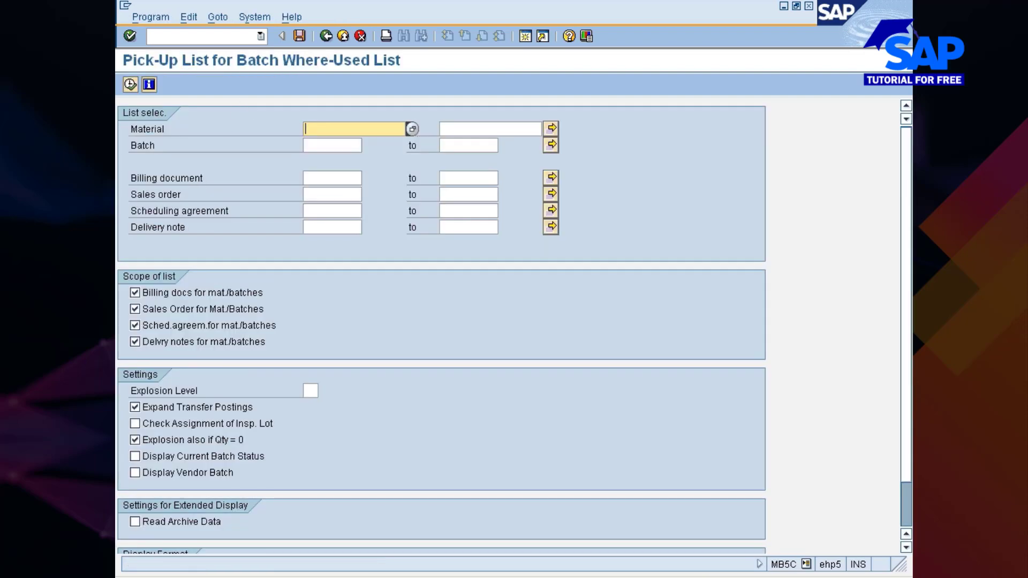
left_click(501, 575)
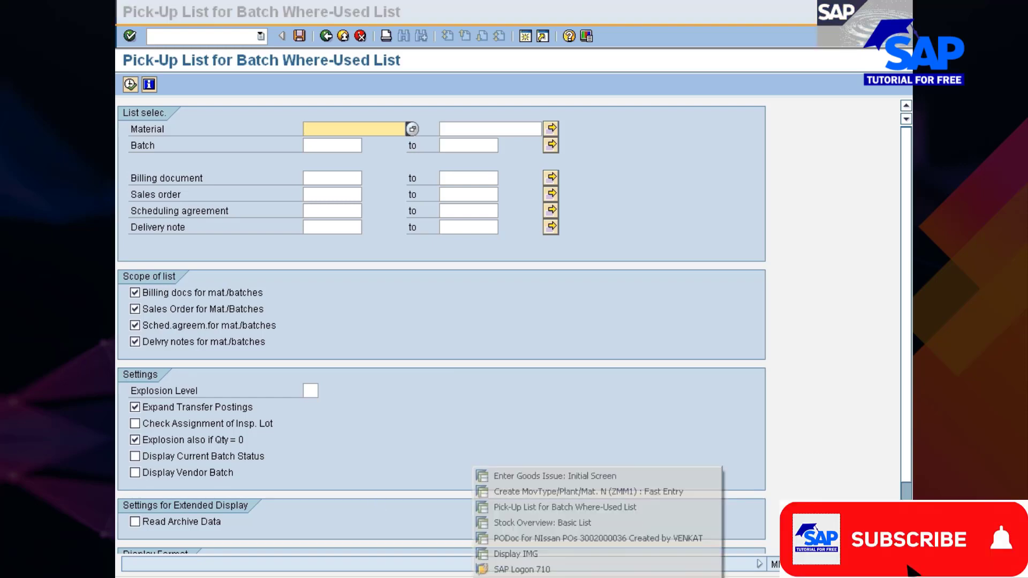
left_click(535, 538)
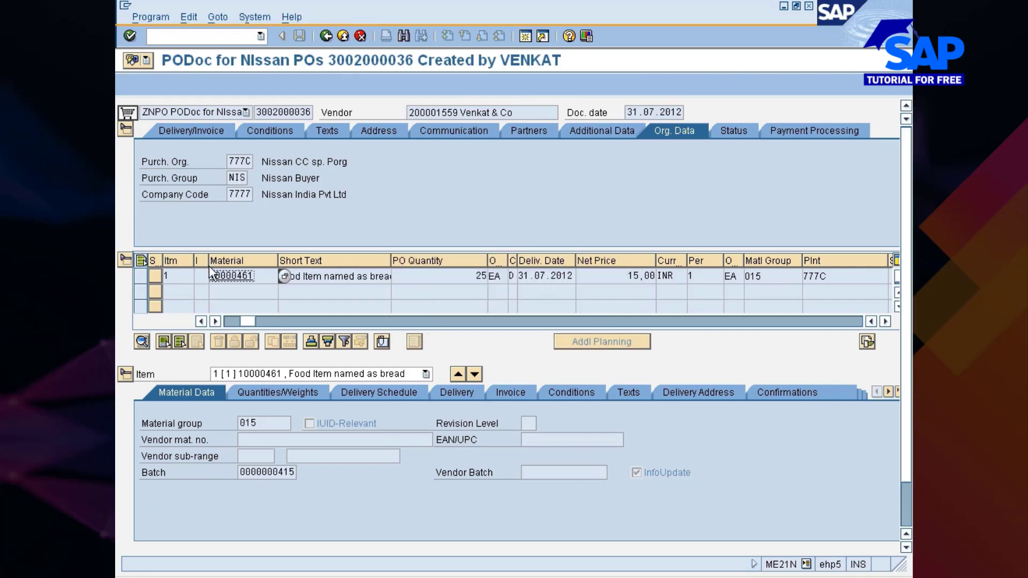
key("alt+Tab")
type("10000461")
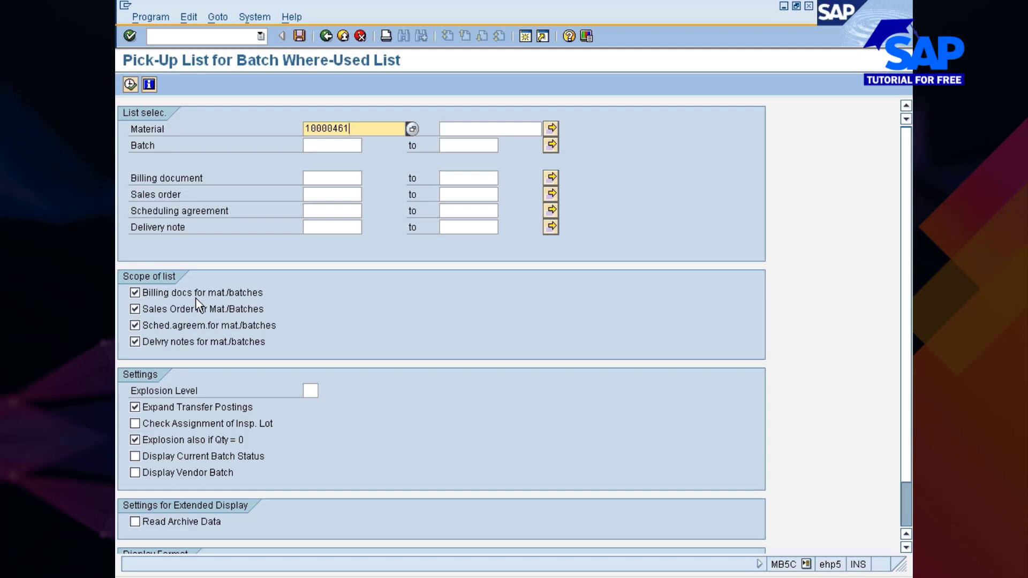
scroll(274, 337, "down", 3)
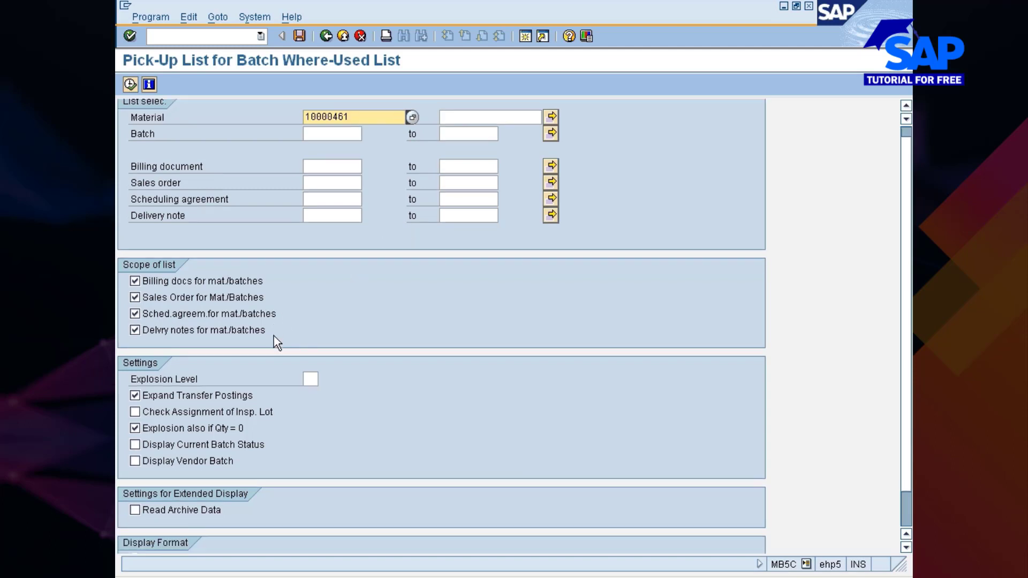
scroll(272, 320, "up", 3)
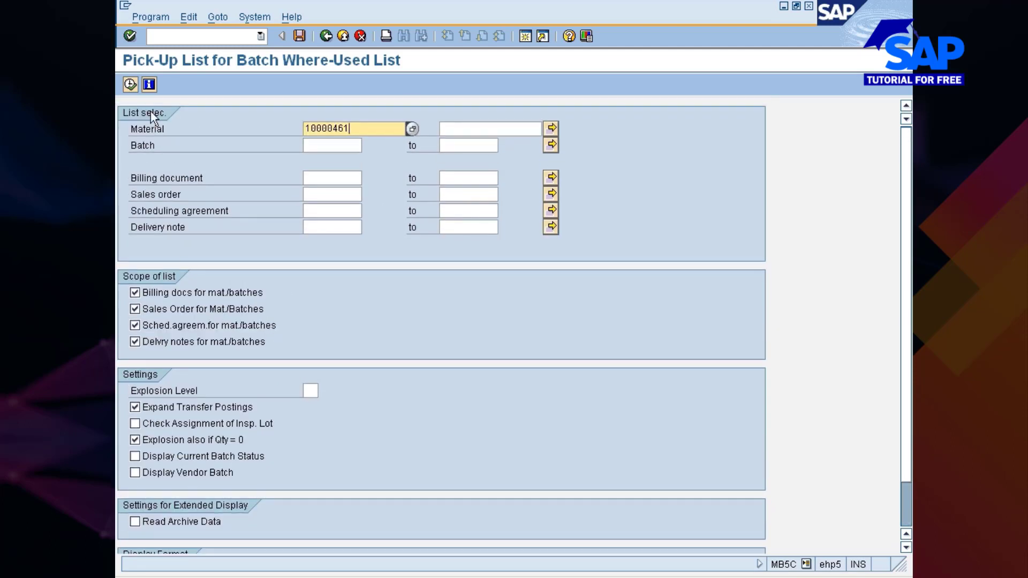
left_click(129, 84)
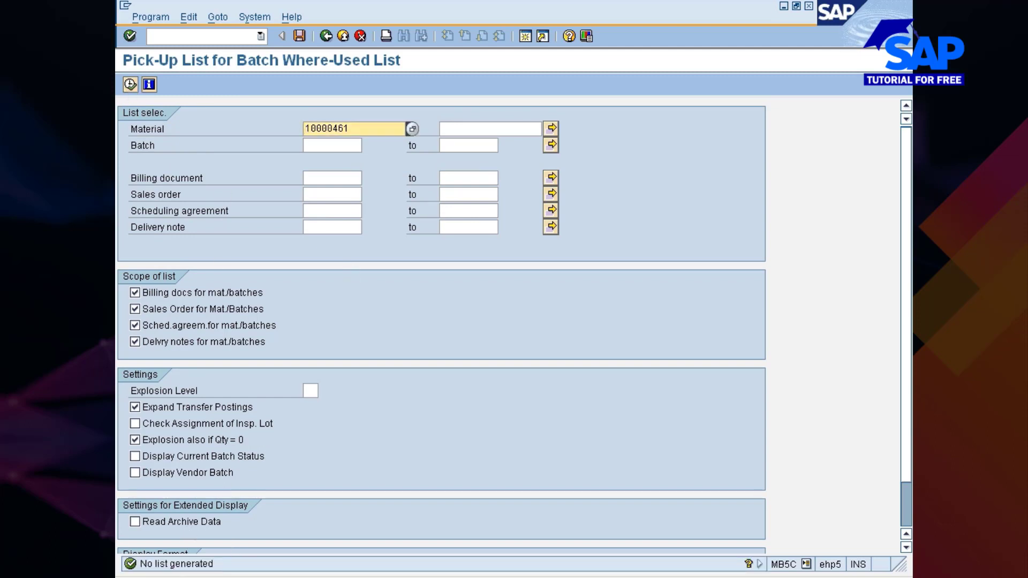
left_click(329, 146)
left_click(369, 145)
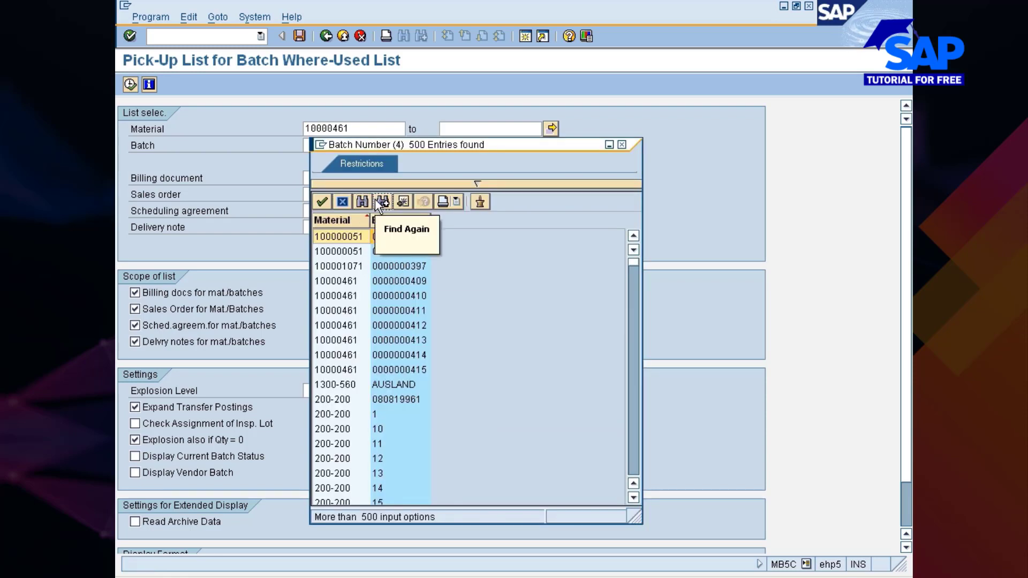
left_click(342, 315)
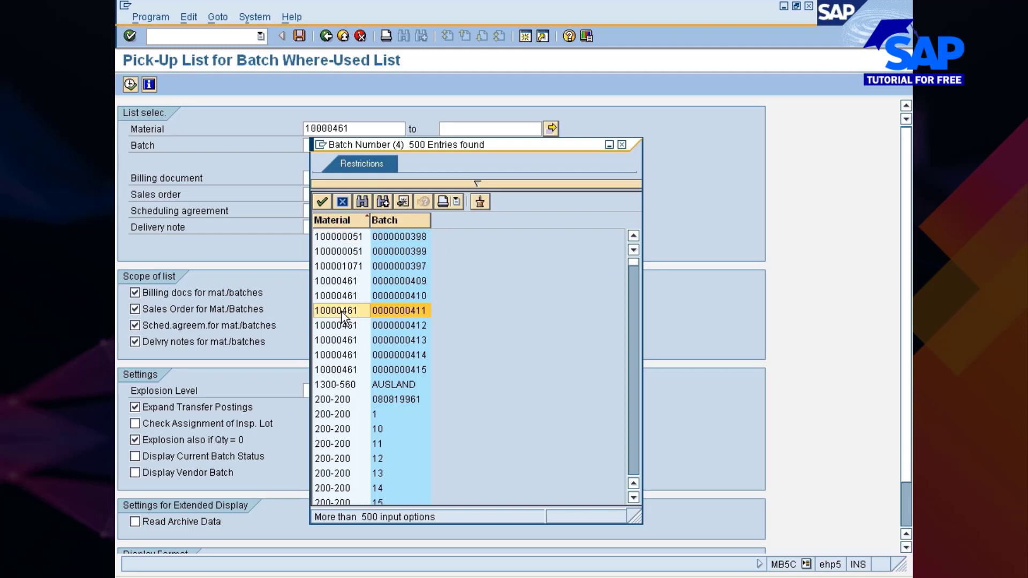
left_click(340, 282)
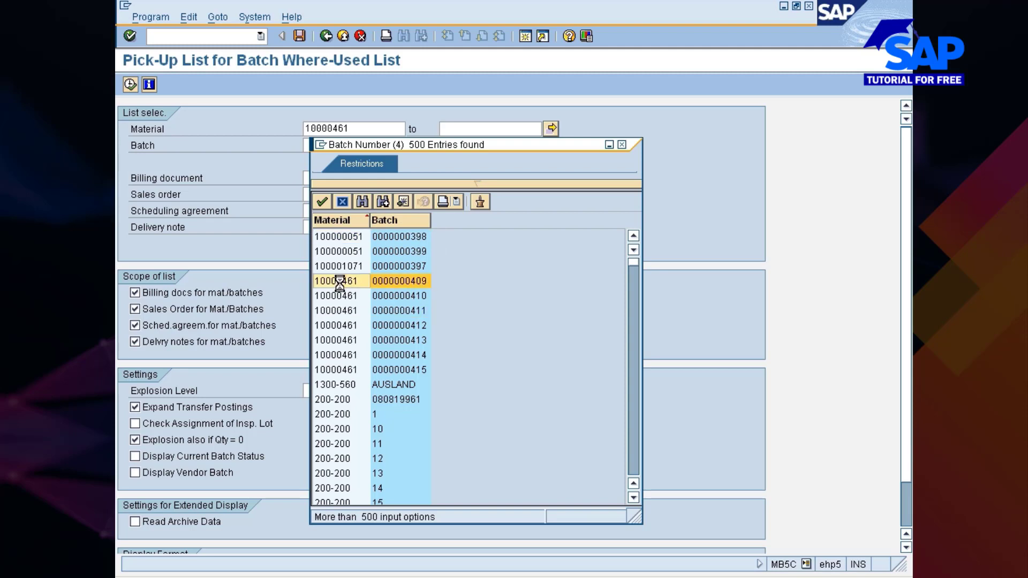
double_click(339, 284)
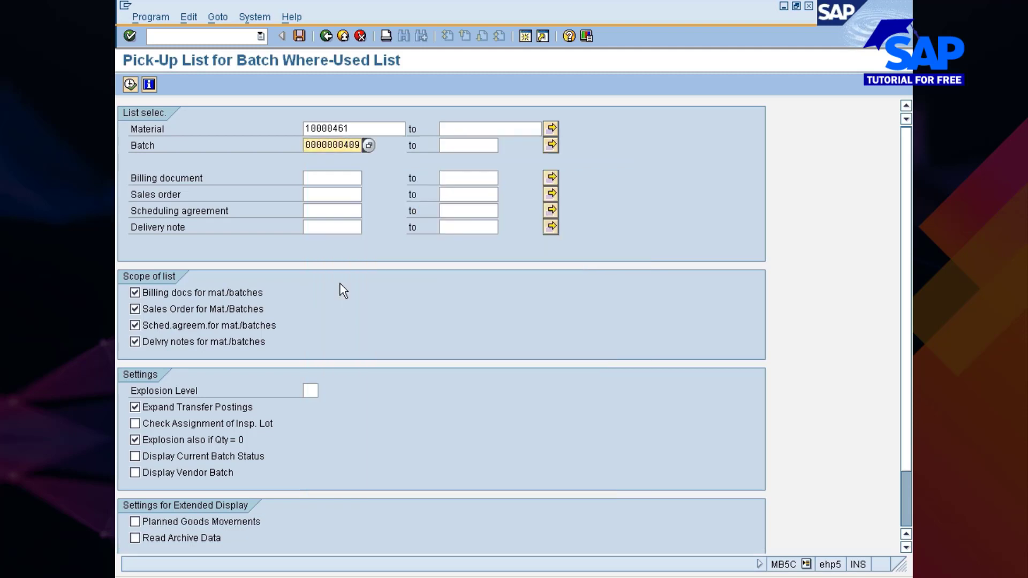
left_click(130, 85)
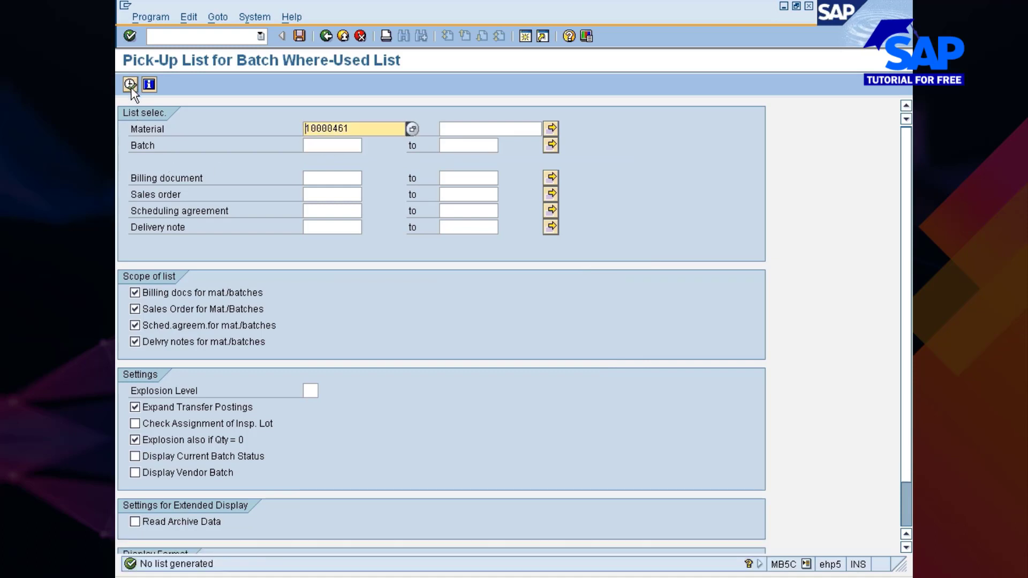
Leave the pick-up list and open transaction MB57 to build up the batch where-used file
left_click(325, 37)
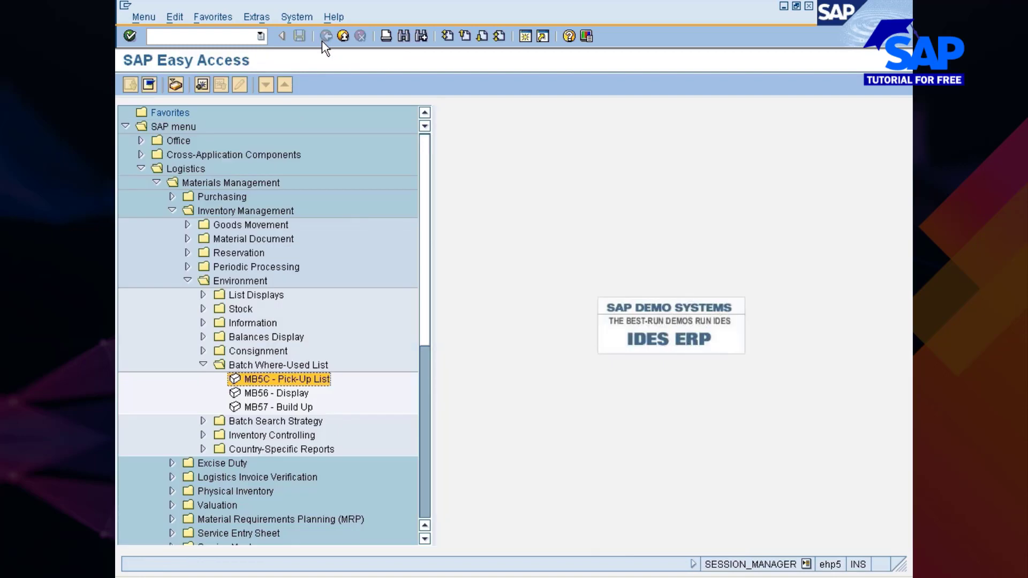
left_click(263, 412)
double_click(262, 409)
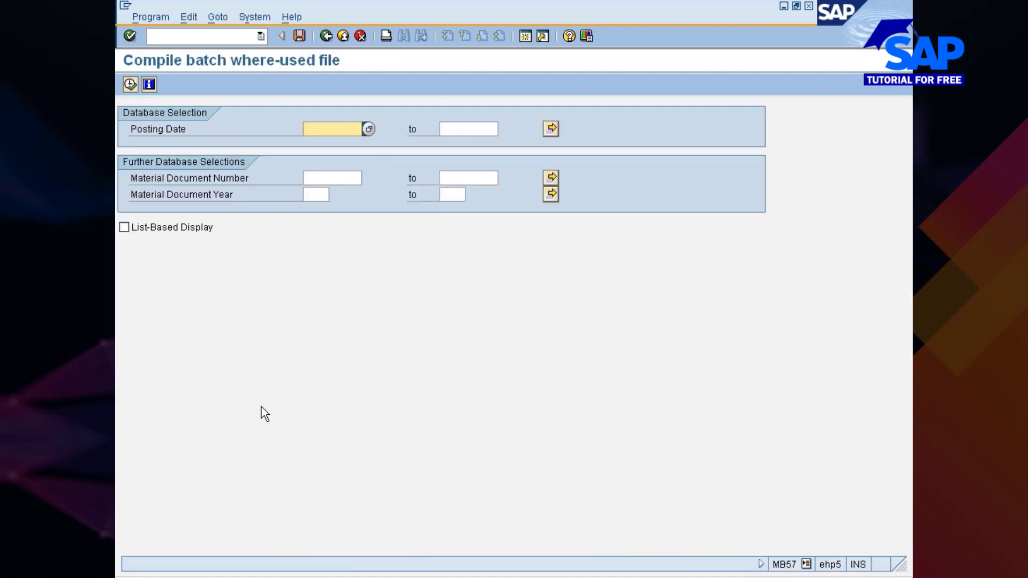
Open transaction MB56 instead of MB57 and enable Display Current Batch Status, Planned Goods Movements and Read Archive Data
left_click(326, 36)
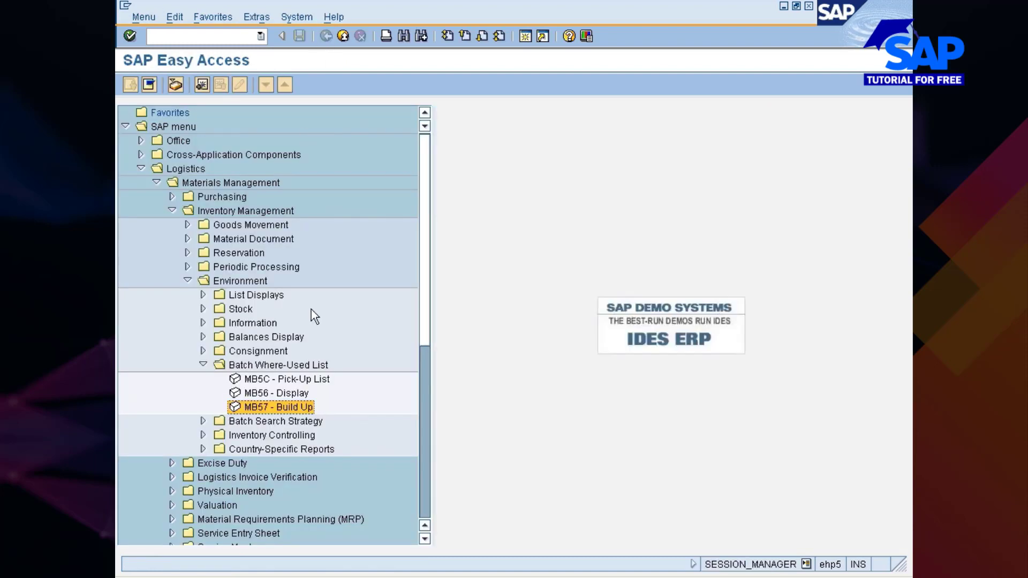
double_click(275, 396)
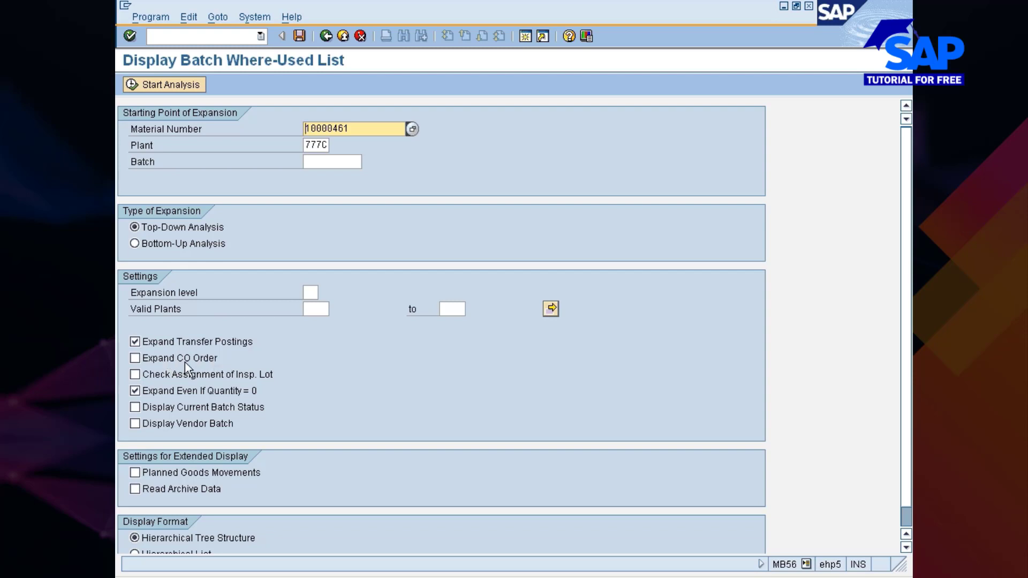
left_click(174, 408)
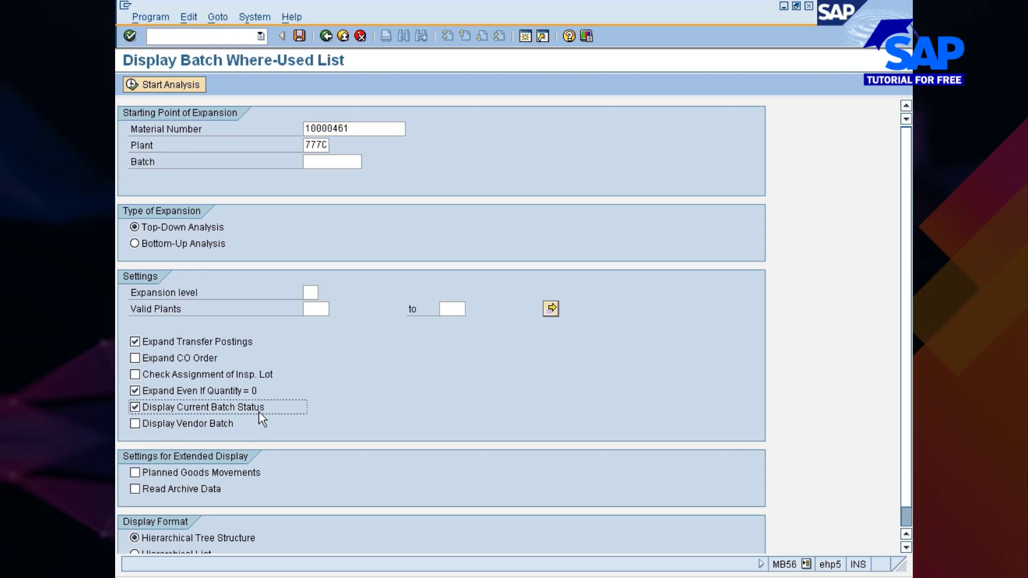
scroll(300, 407, "down", 1)
left_click(182, 450)
left_click(161, 471)
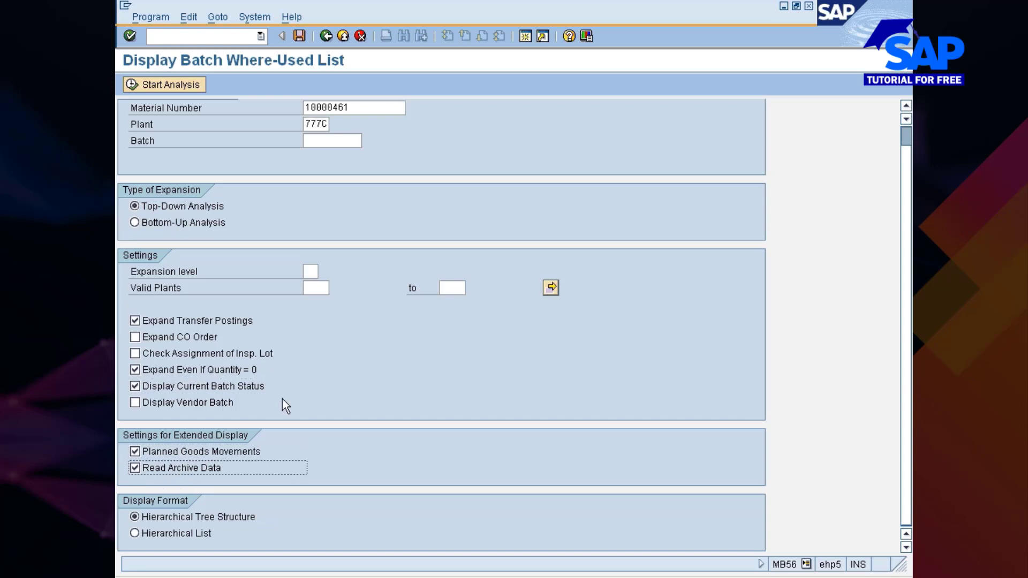
scroll(282, 400, "up", 1)
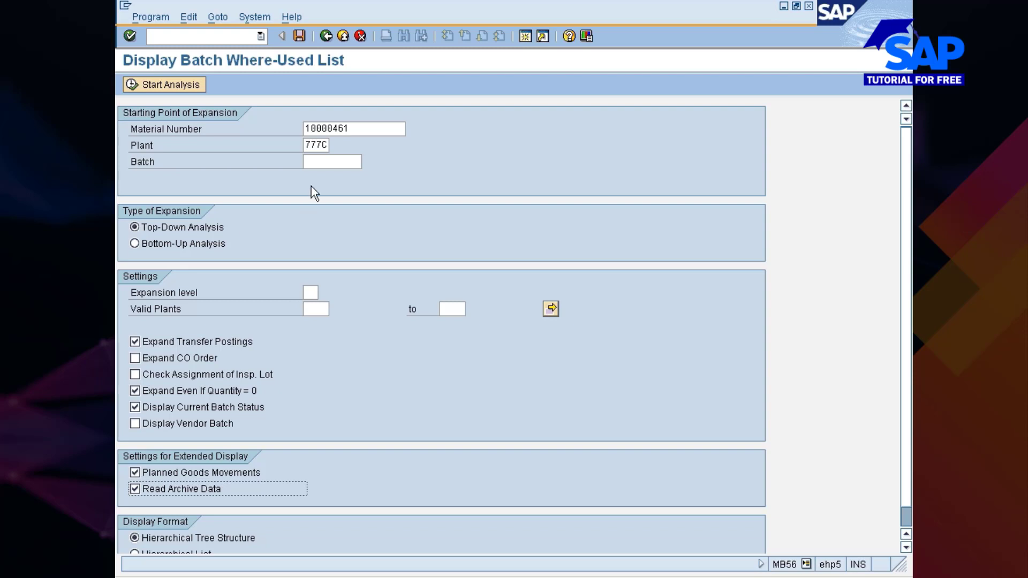
left_click(324, 162)
left_click(172, 84)
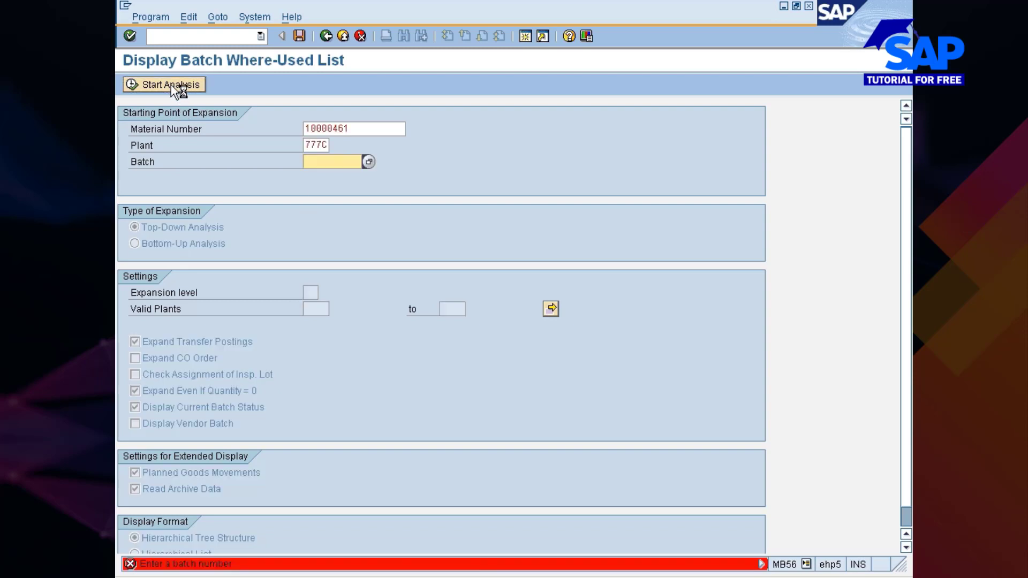
left_click(370, 161)
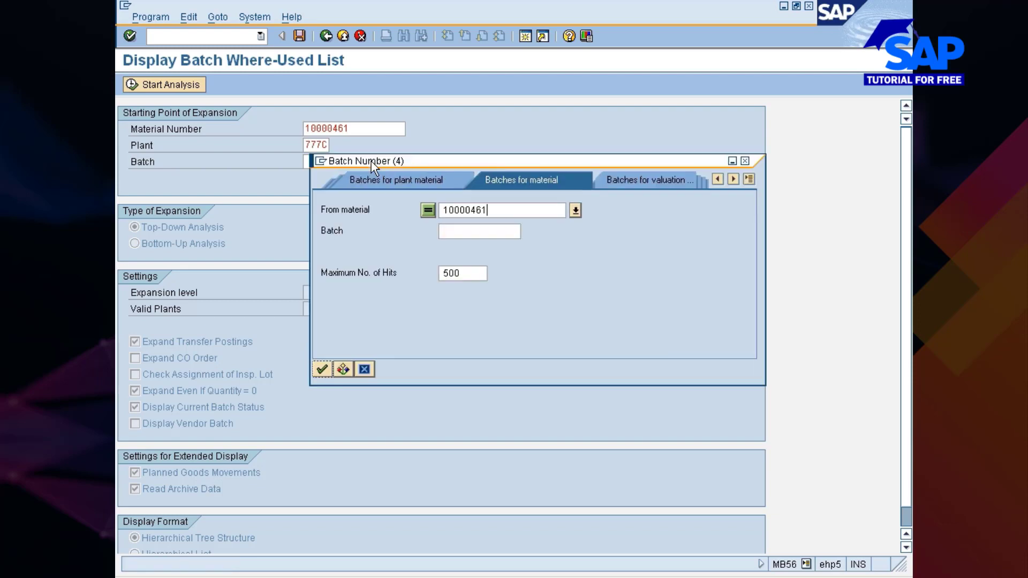
key("Return")
double_click(351, 241)
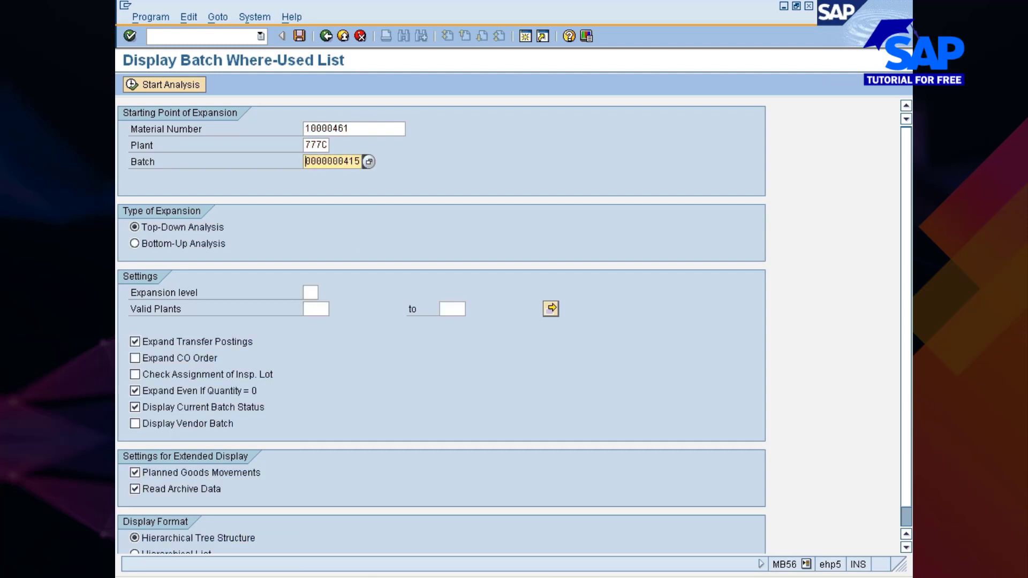
left_click(135, 87)
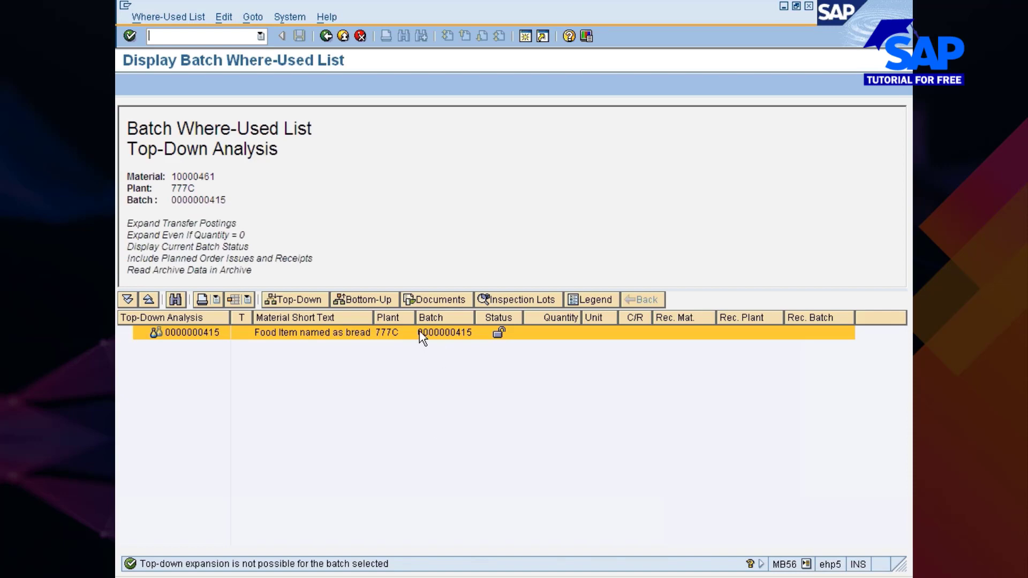
left_click(178, 331)
left_click(438, 300)
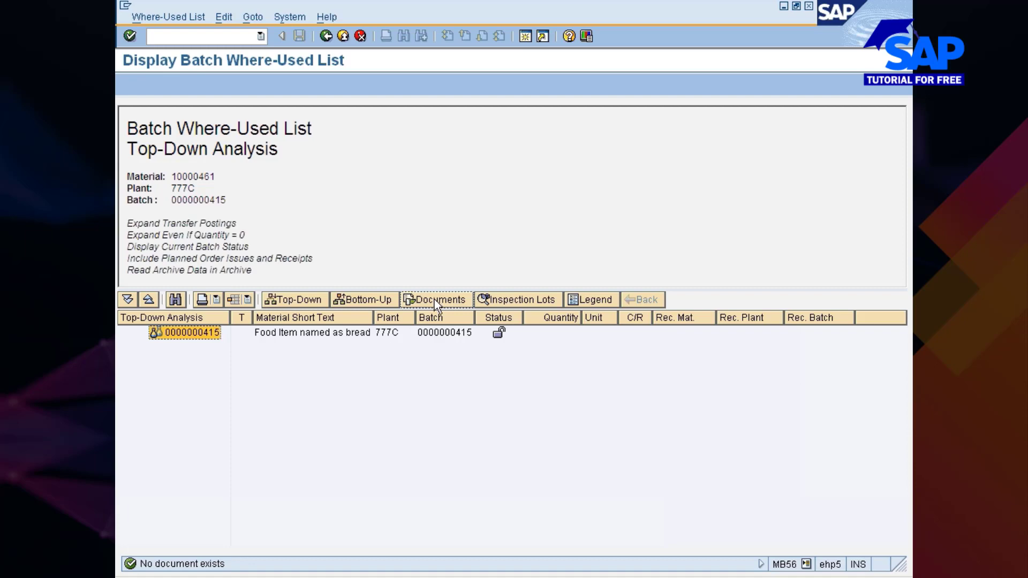
mouse_move(480, 334)
left_click(416, 298)
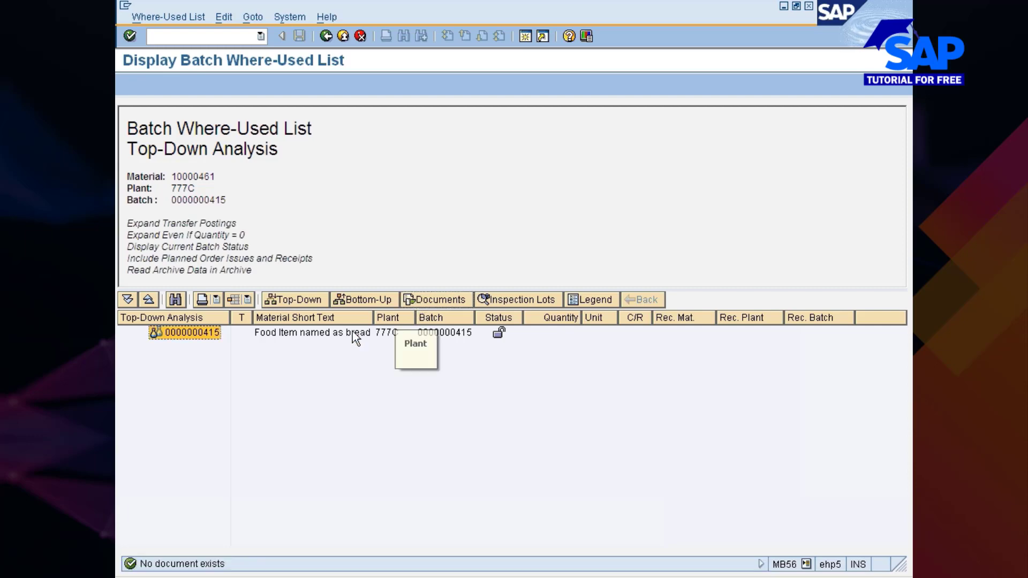
left_click(438, 332)
left_click(423, 295)
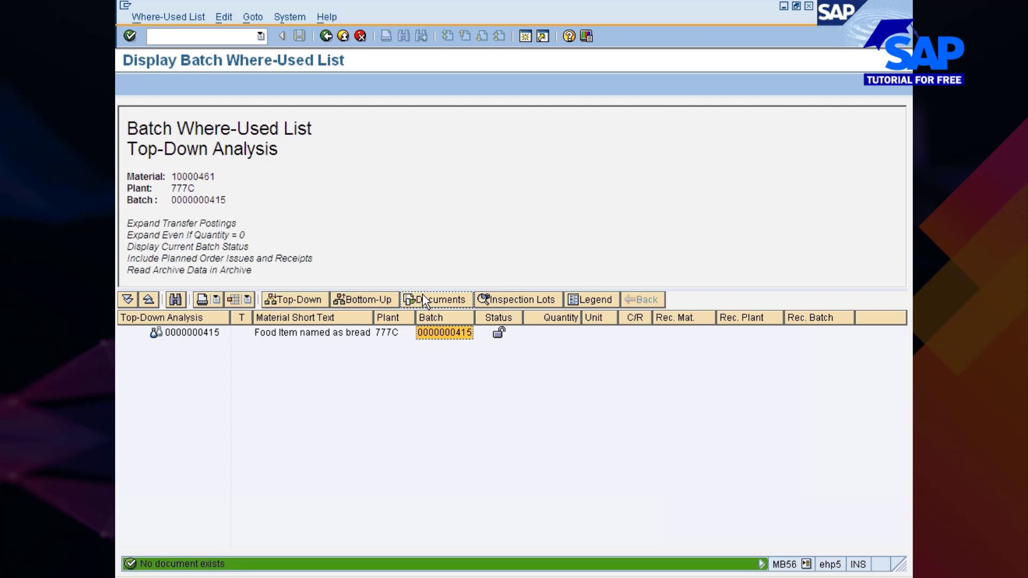
left_click(212, 333)
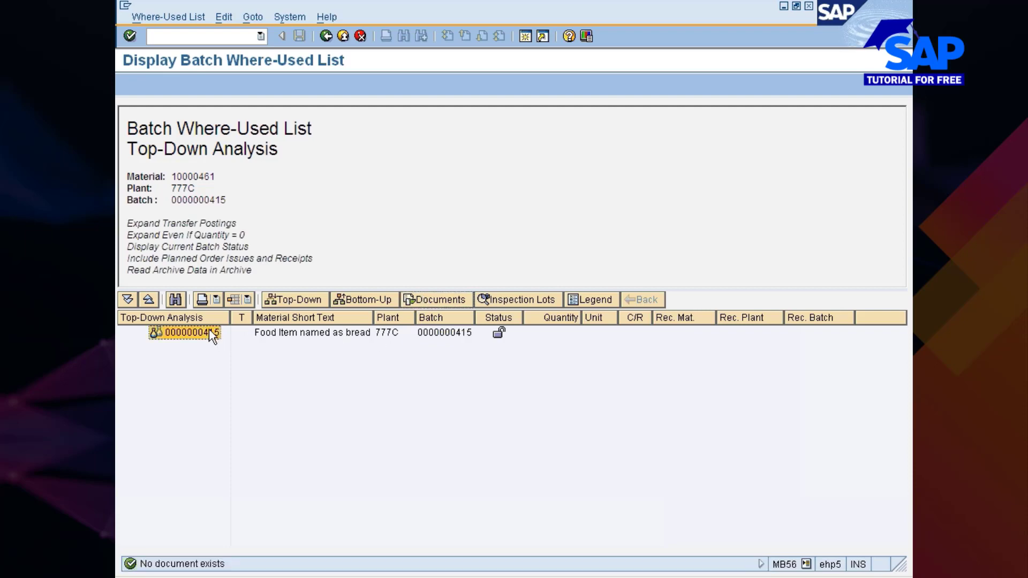
left_click(361, 301)
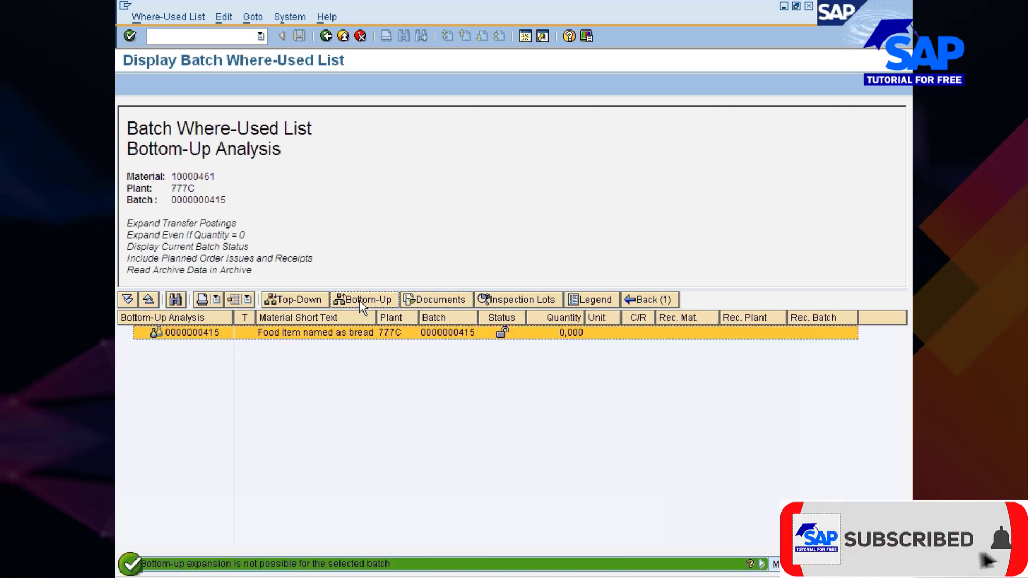
left_click(419, 300)
left_click(193, 332)
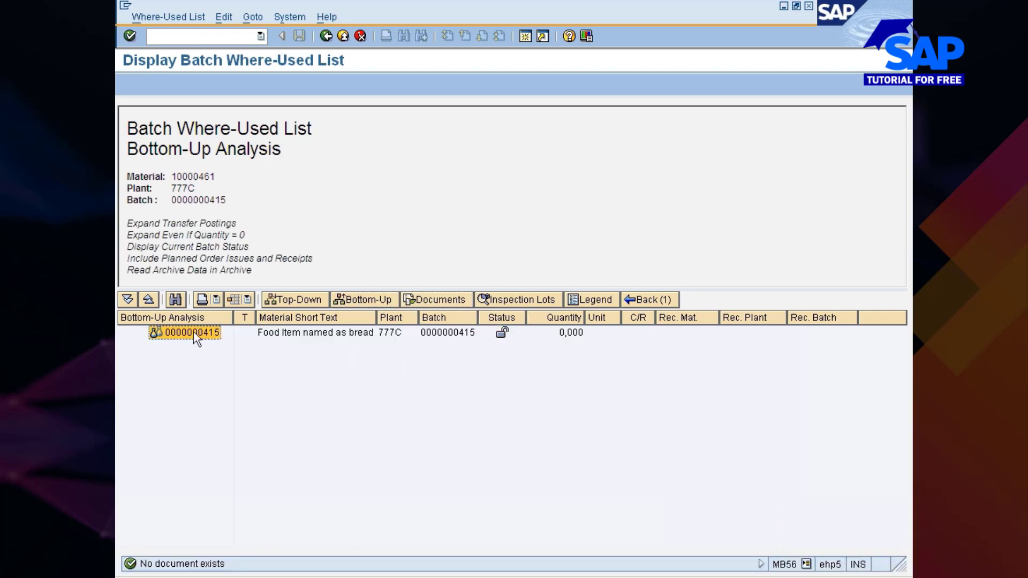
left_click(282, 299)
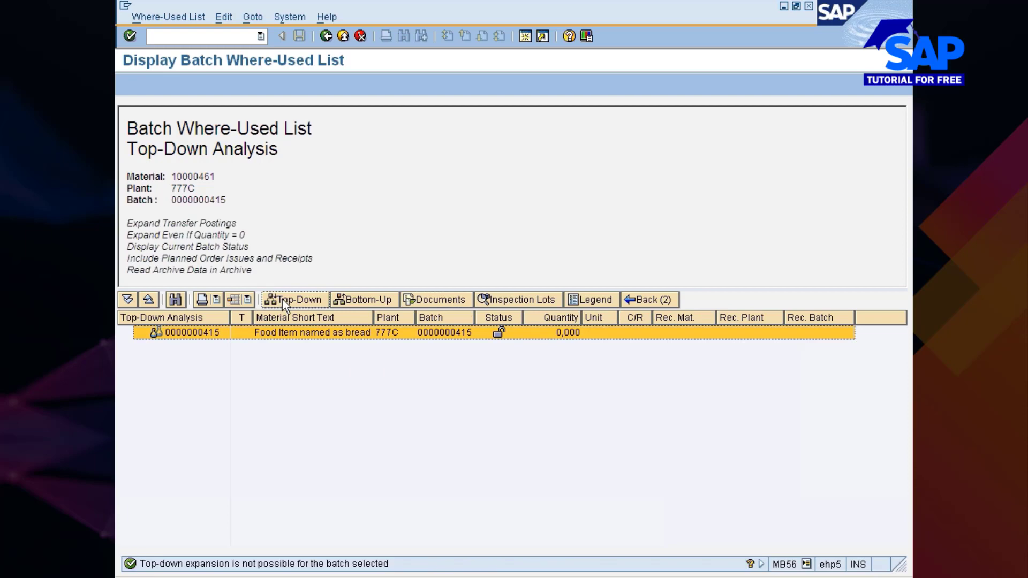
left_click(325, 36)
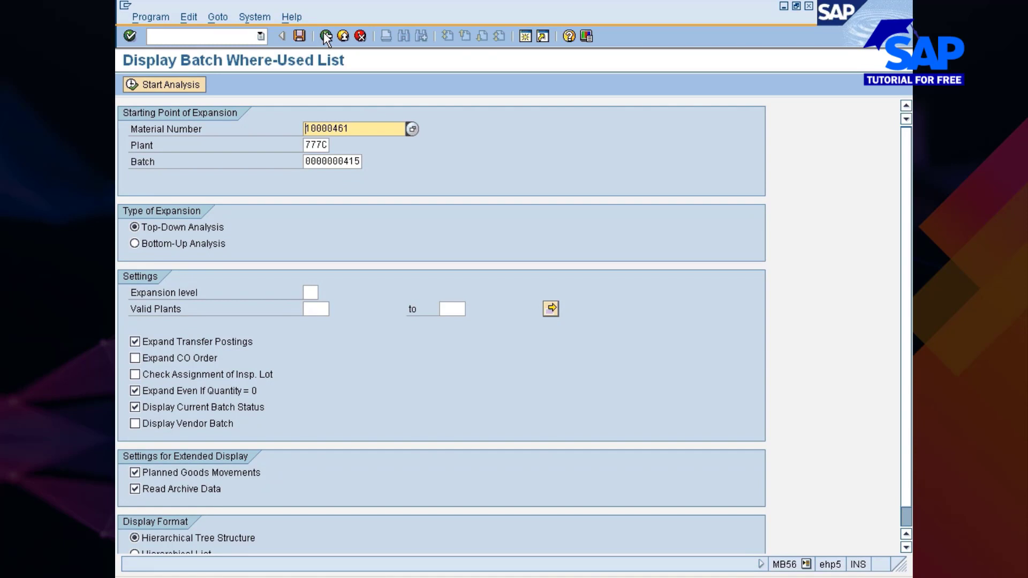
left_click(355, 158)
key("BackSpace")
key("BackSpace")
type("03")
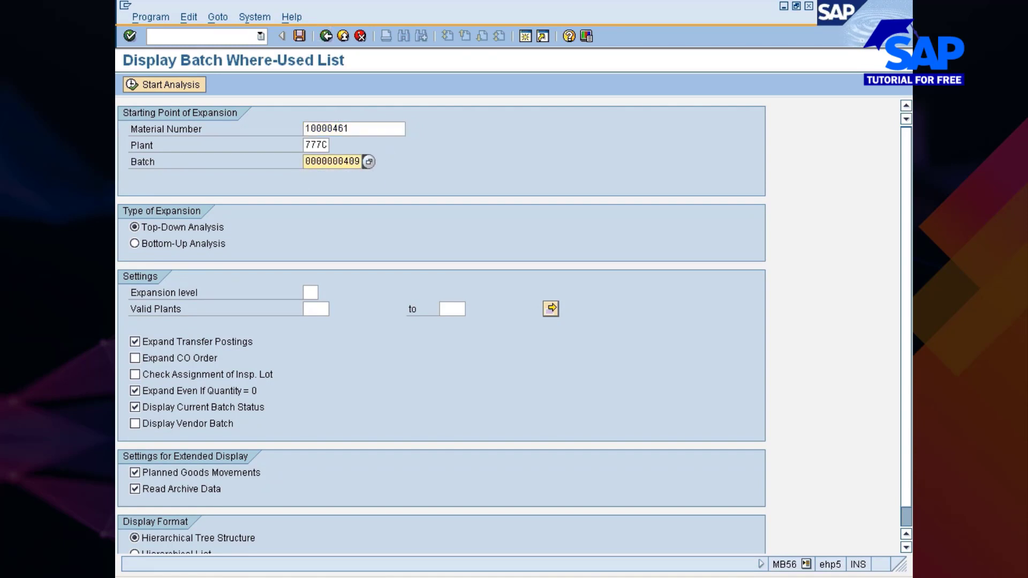
left_click(149, 88)
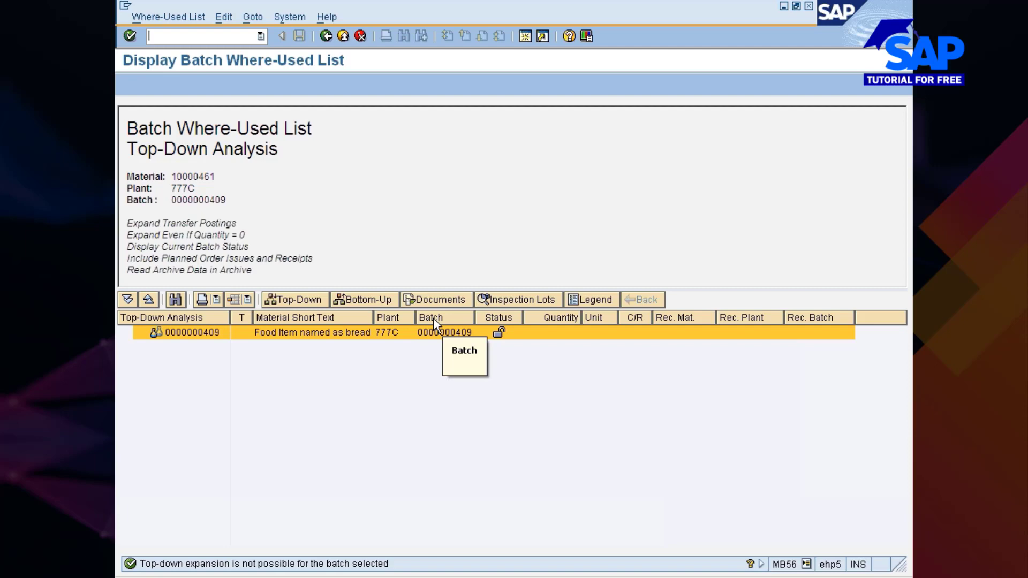
left_click(206, 334)
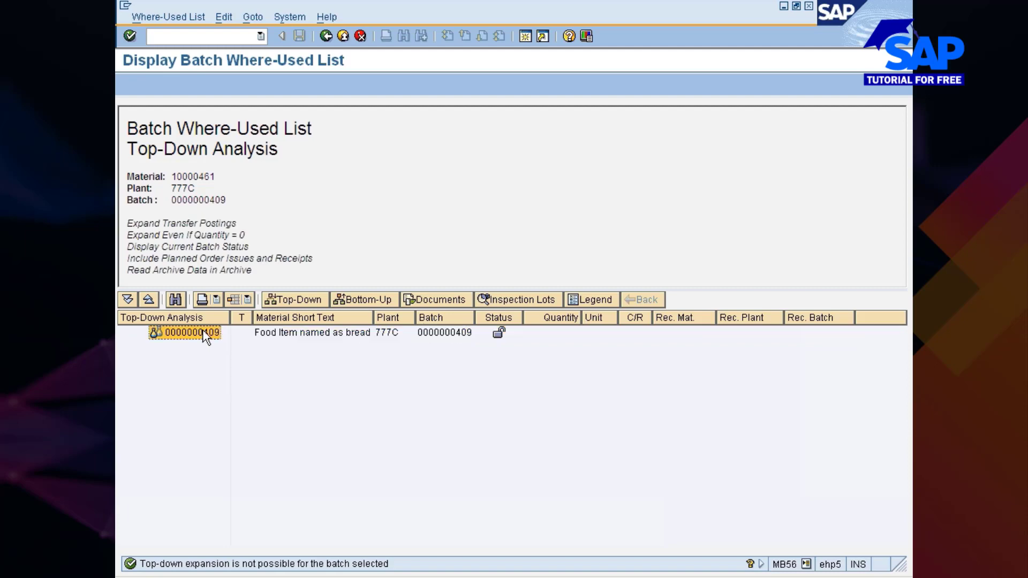
left_click(422, 333)
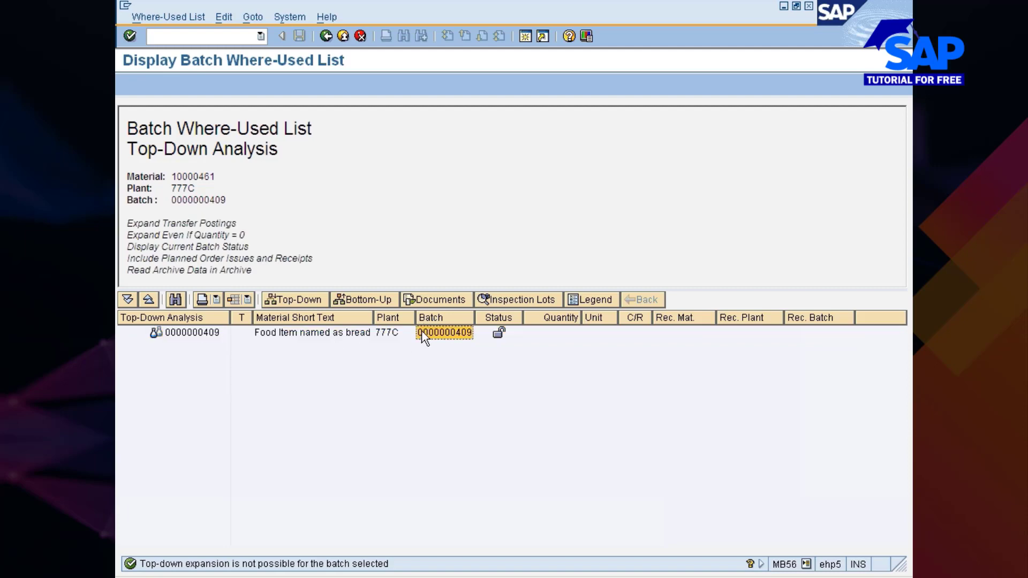
left_click(448, 303)
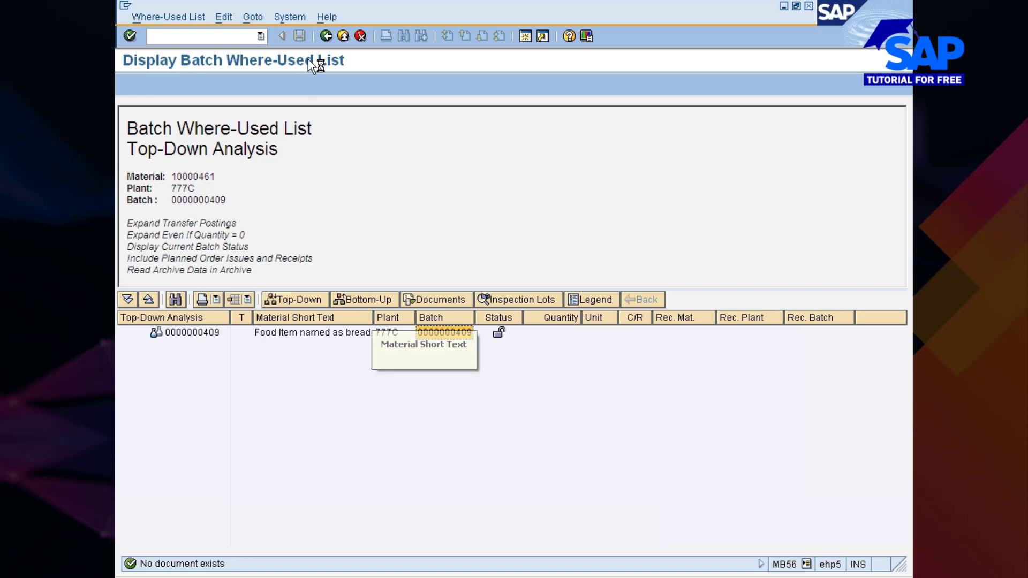
Leave the batch where-used display and open transaction MB57 to build up the batch where-used file
left_click(326, 36)
left_click(326, 36)
left_click(294, 408)
double_click(295, 408)
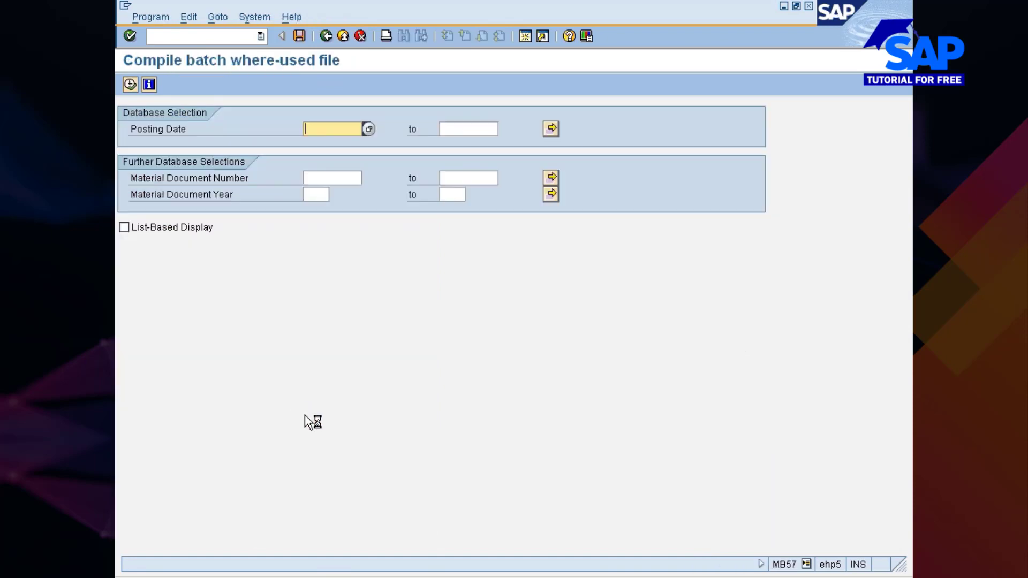
Compile the batch where-used file for posting dates 28.07.2012 to 31.07.2012 with List-Based Display enabled
left_click(367, 128)
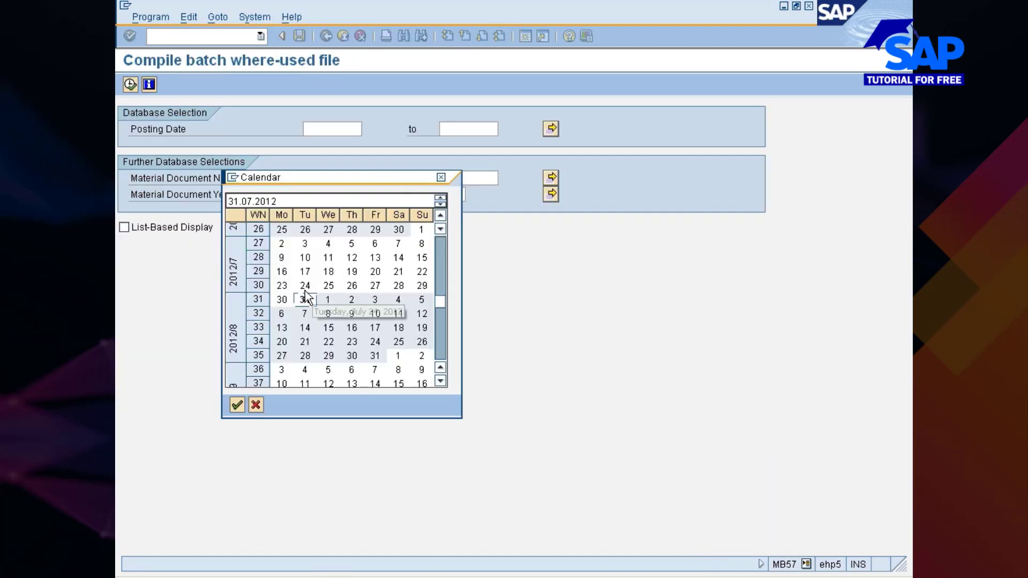
double_click(401, 289)
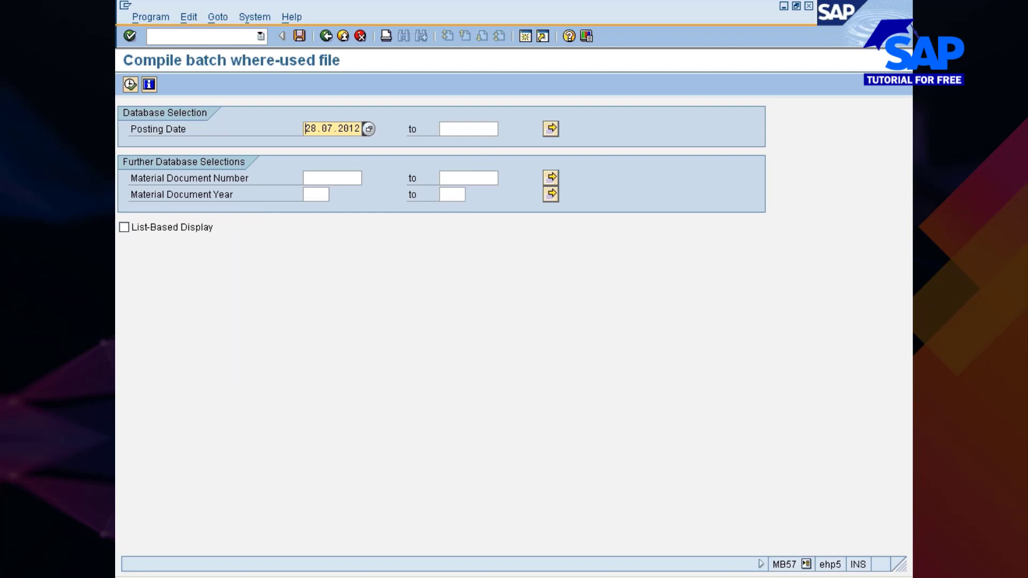
key("Tab")
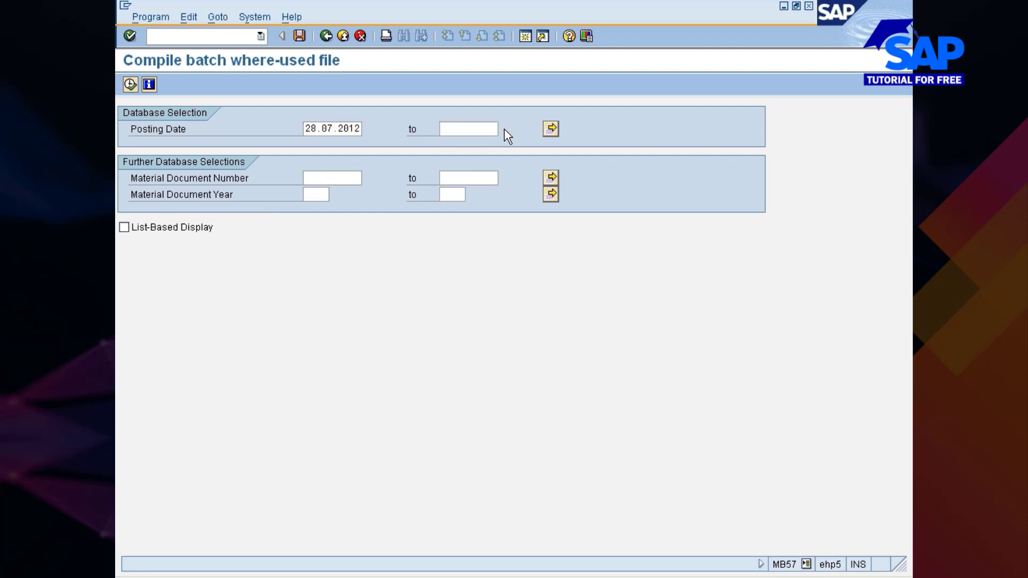
left_click(505, 130)
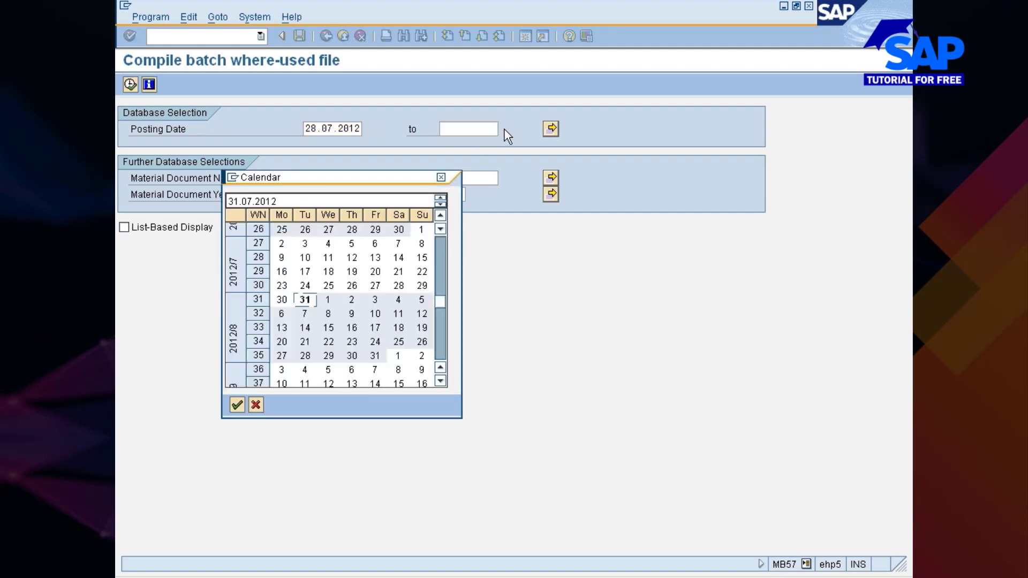
double_click(313, 300)
left_click(182, 232)
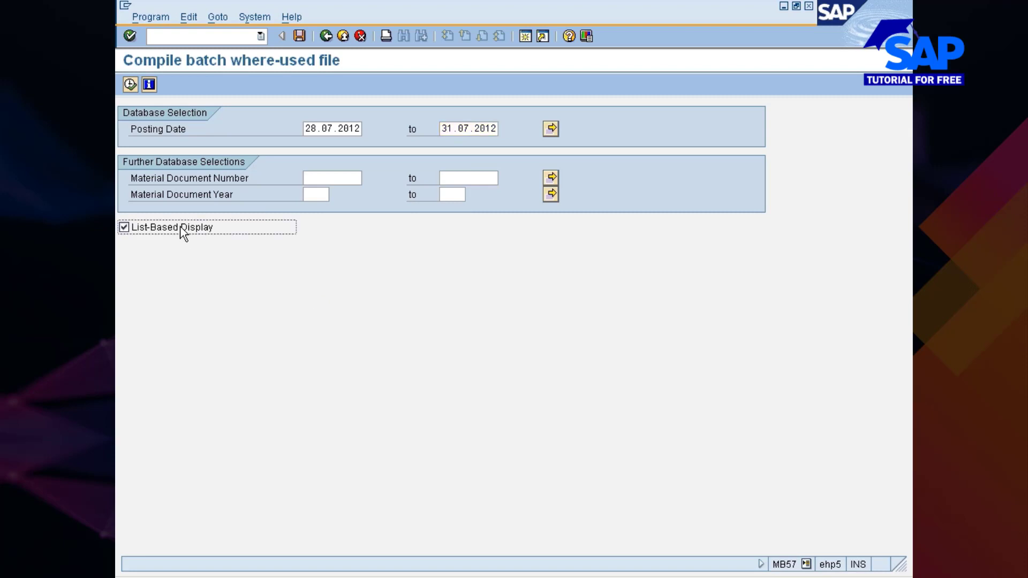
left_click(130, 84)
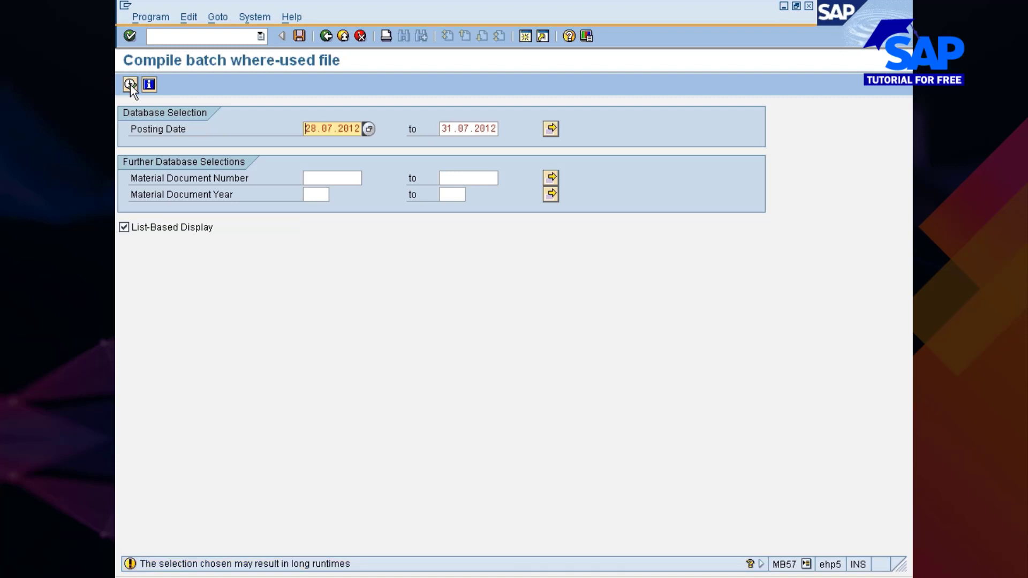
left_click(130, 85)
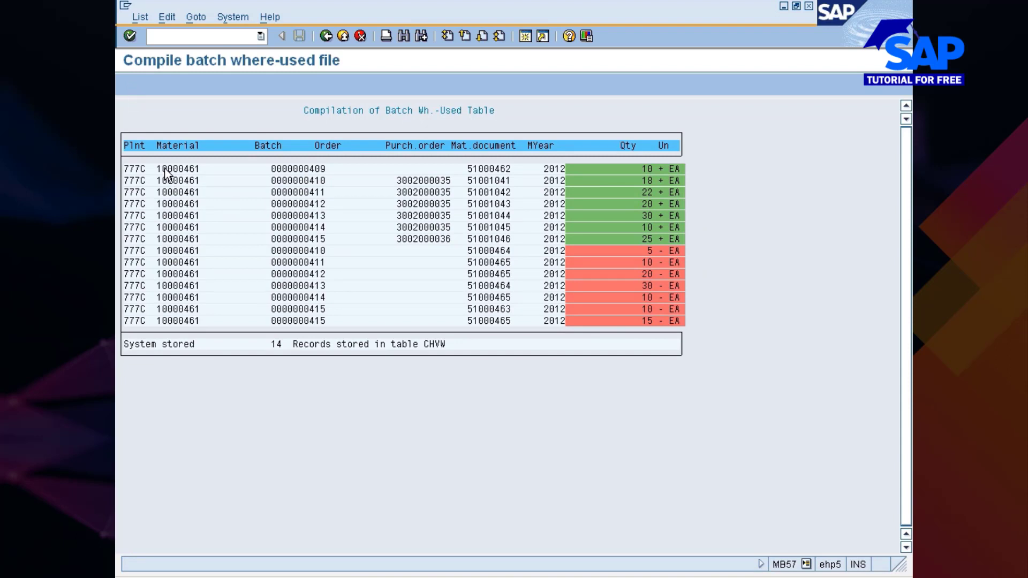
Examine which batches of material 10000461 are linked to purchase orders in the compiled where-used table
left_click(317, 169)
left_click_drag(402, 183, 455, 241)
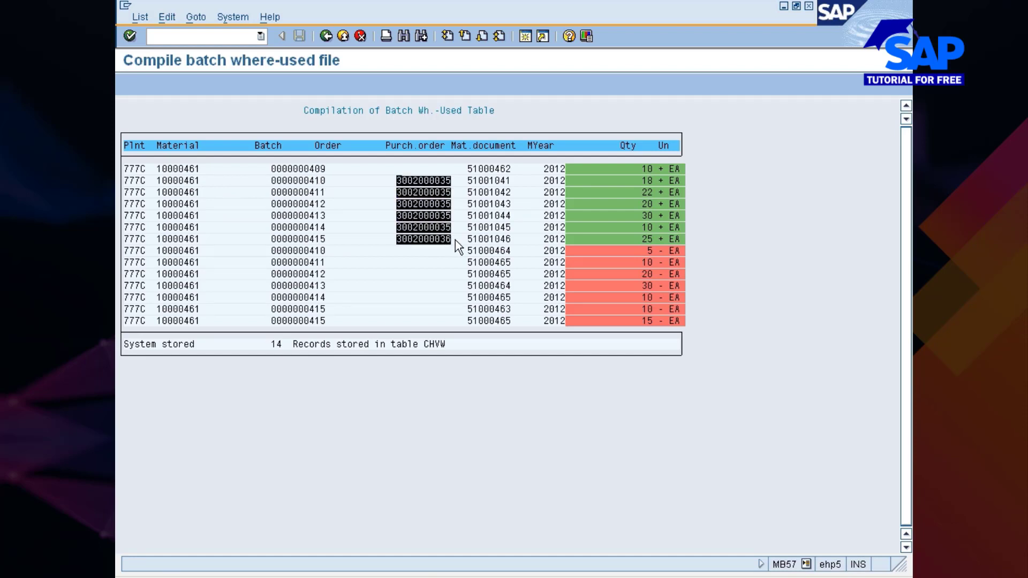
left_click_drag(324, 179, 272, 220)
left_click_drag(271, 183, 455, 247)
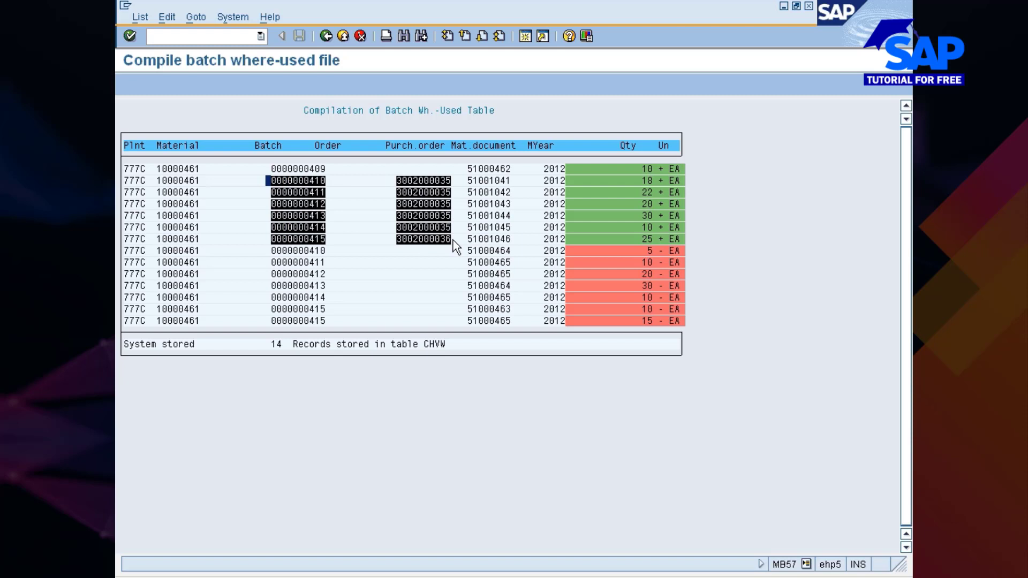
key("ctrl+c")
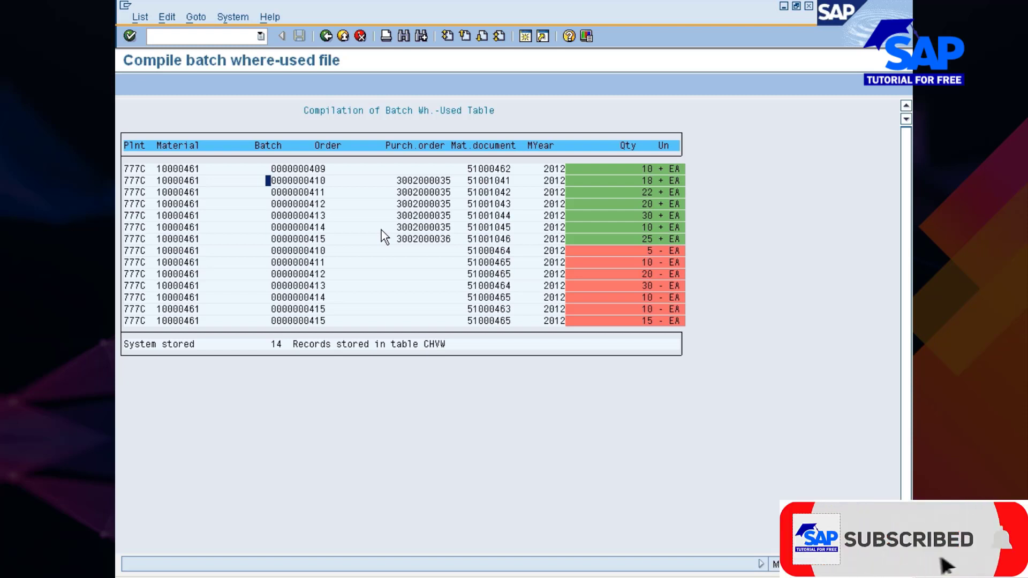
left_click(307, 182)
left_click(420, 182)
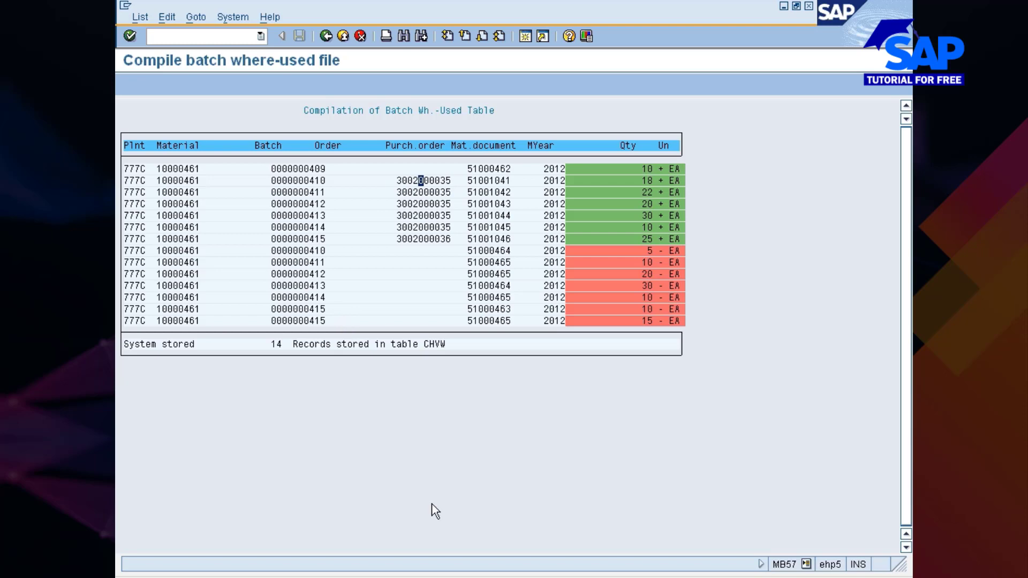
Switch to the Mm325_07.ppt presentation in PowerPoint, view its Batch Where-Used List summary as a slide show, and exit the show
left_click(459, 570)
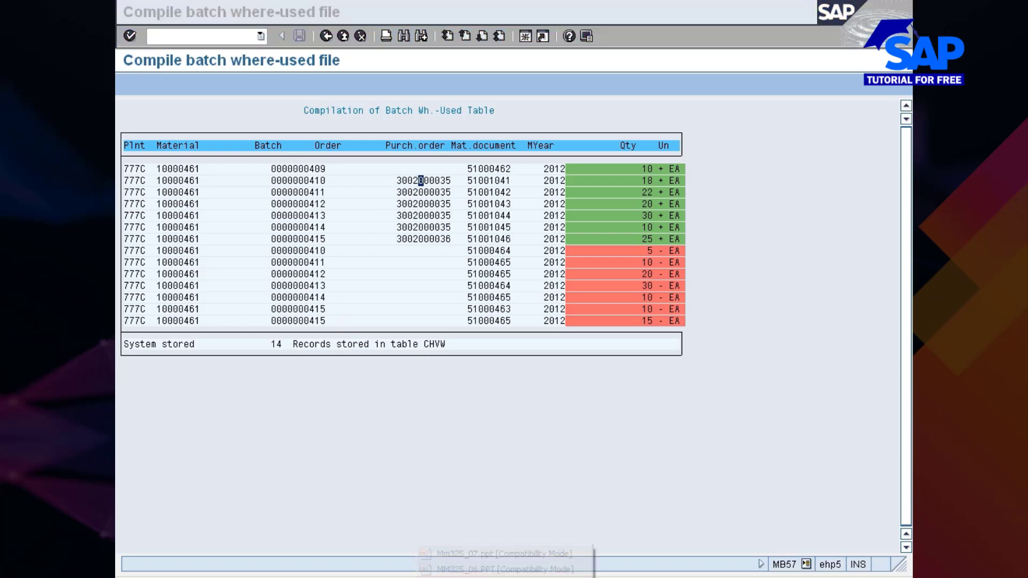
left_click(458, 552)
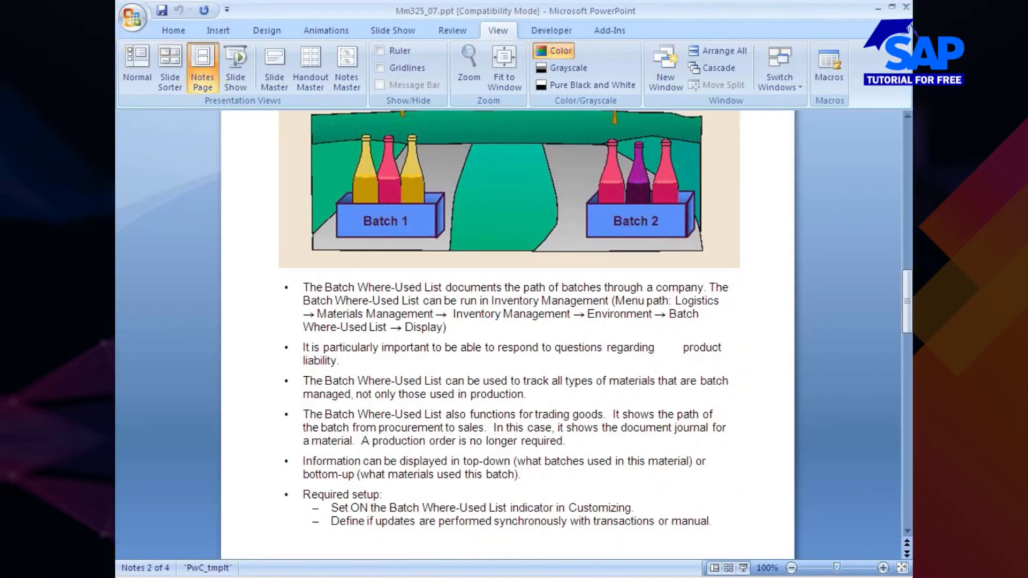
left_click(744, 568)
left_click(745, 570)
left_click(744, 571)
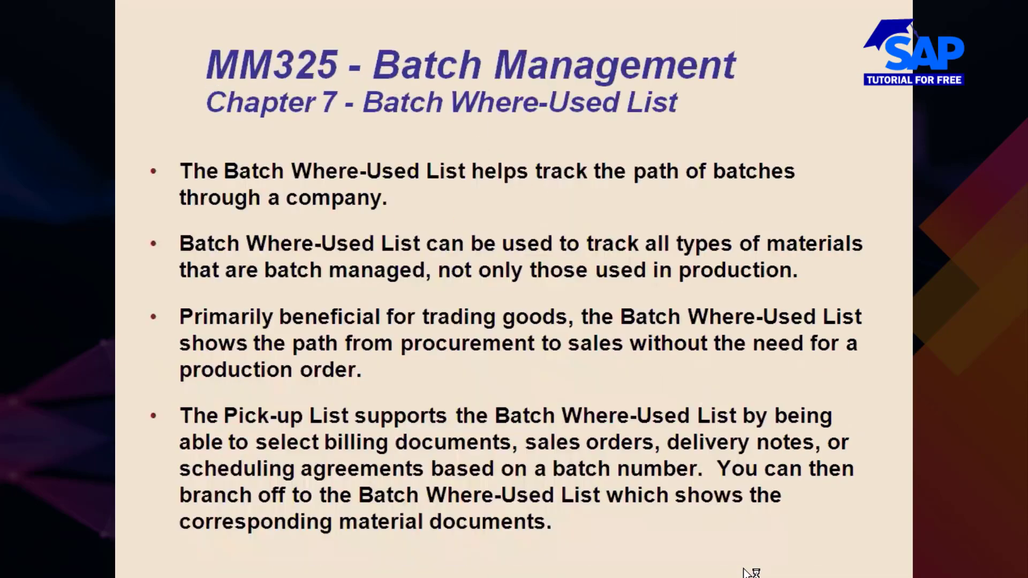
left_click(744, 571)
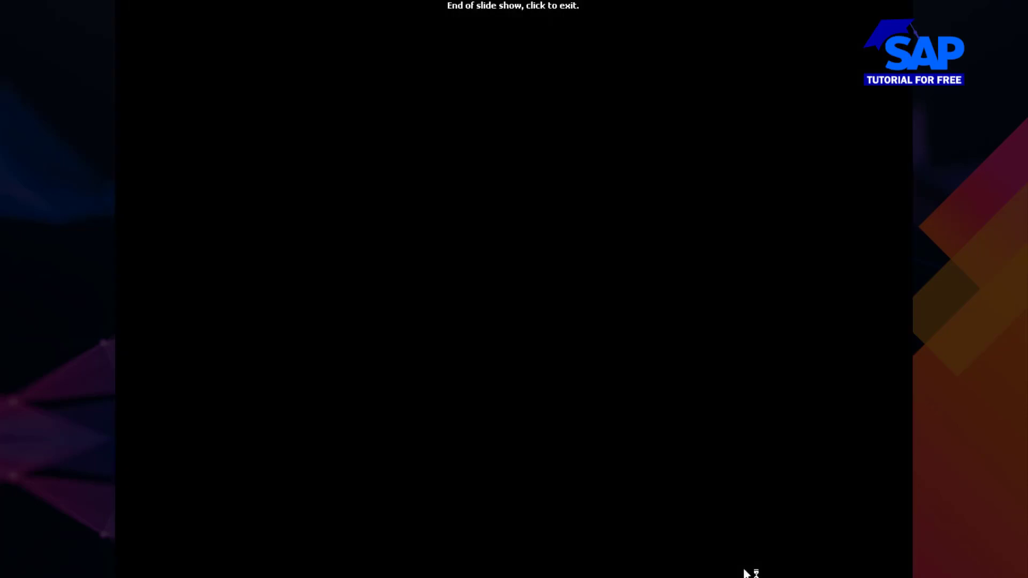
left_click(744, 570)
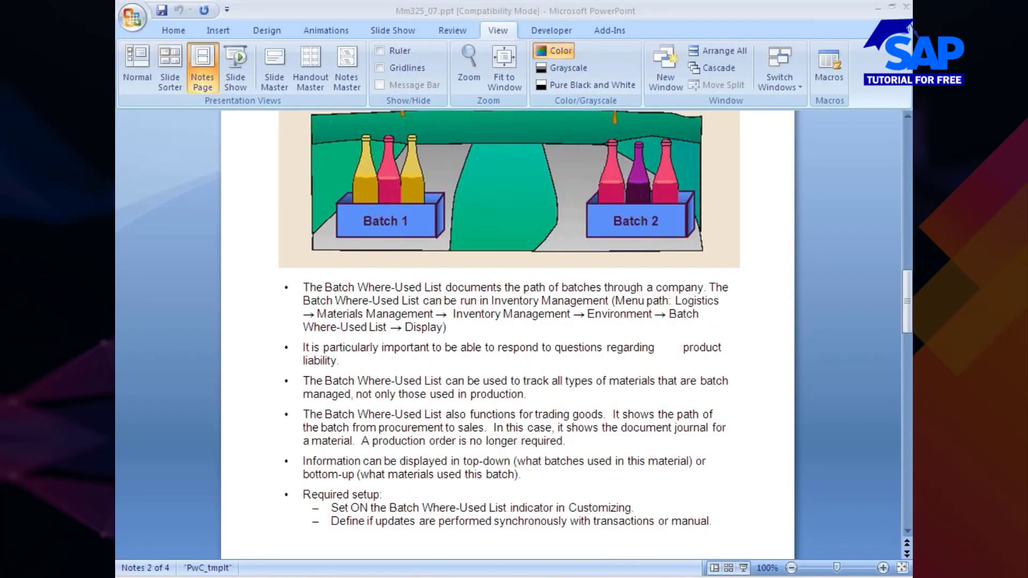
Close the open presentations, exit PowerPoint, and leave the compiled batch where-used table to return to the desktop
right_click(458, 576)
right_click(454, 569)
left_click(470, 563)
right_click(459, 575)
left_click(463, 573)
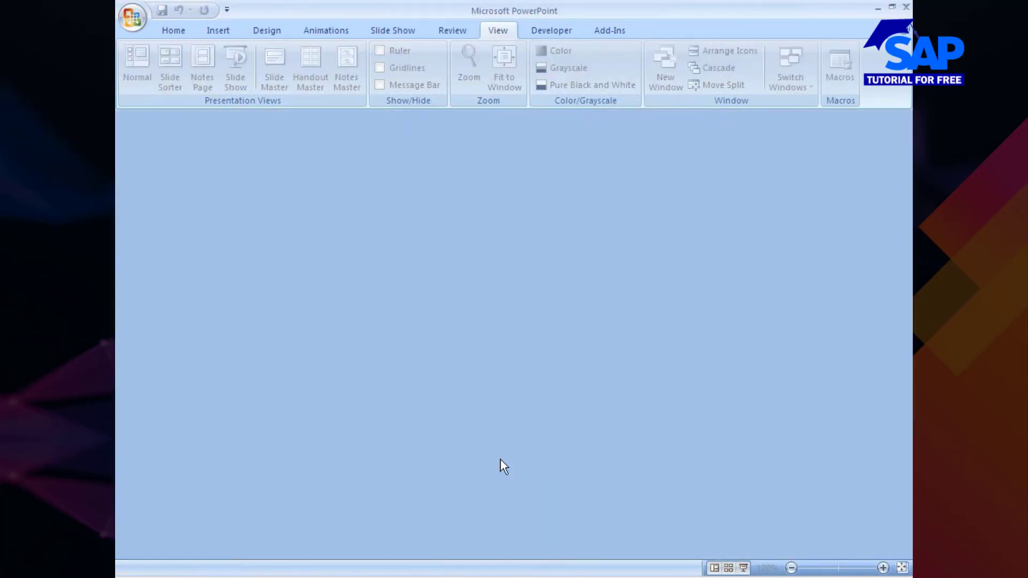
left_click(906, 7)
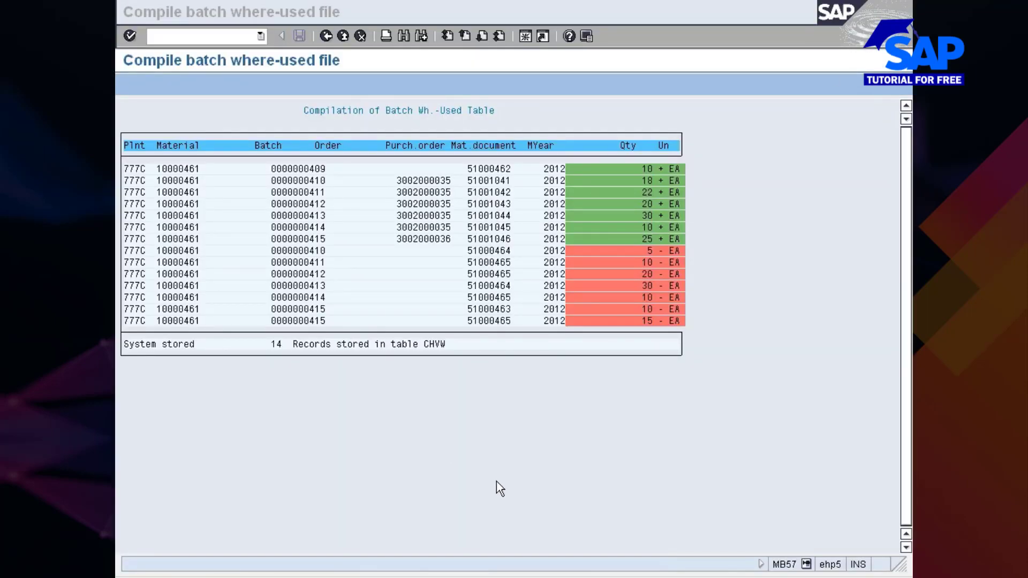
key("F3")
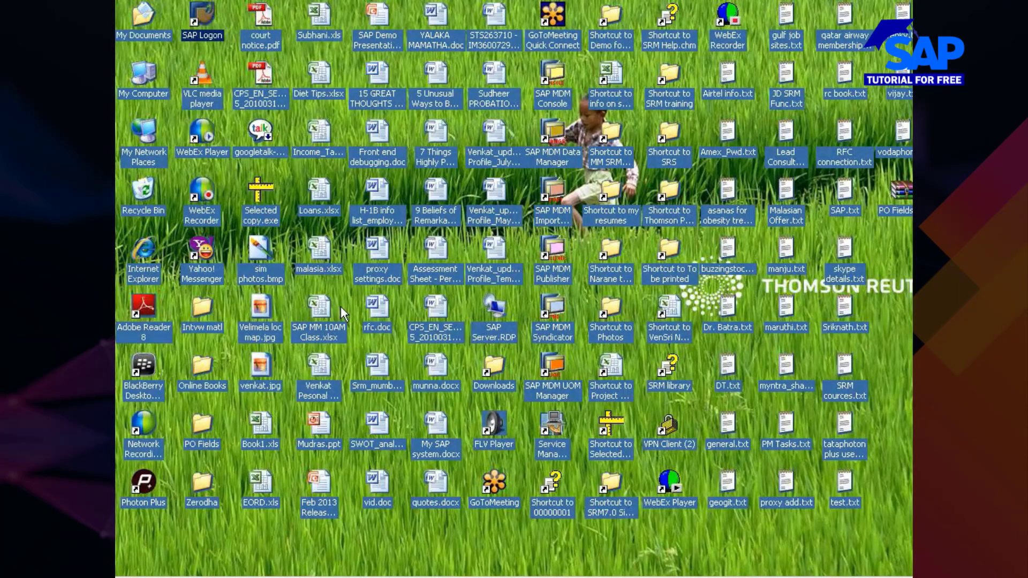
Open the workbook SAP MM 10AM Class.xlsx from the desktop and go to the topic list at the end of Sheet1
double_click(339, 310)
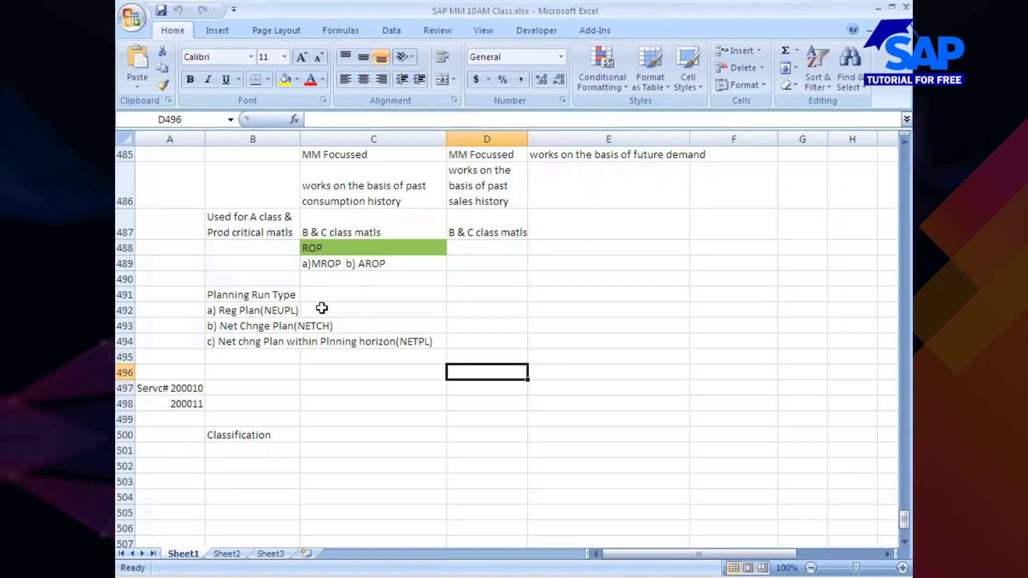
scroll(310, 392, "down", 10)
scroll(310, 392, "up", 3)
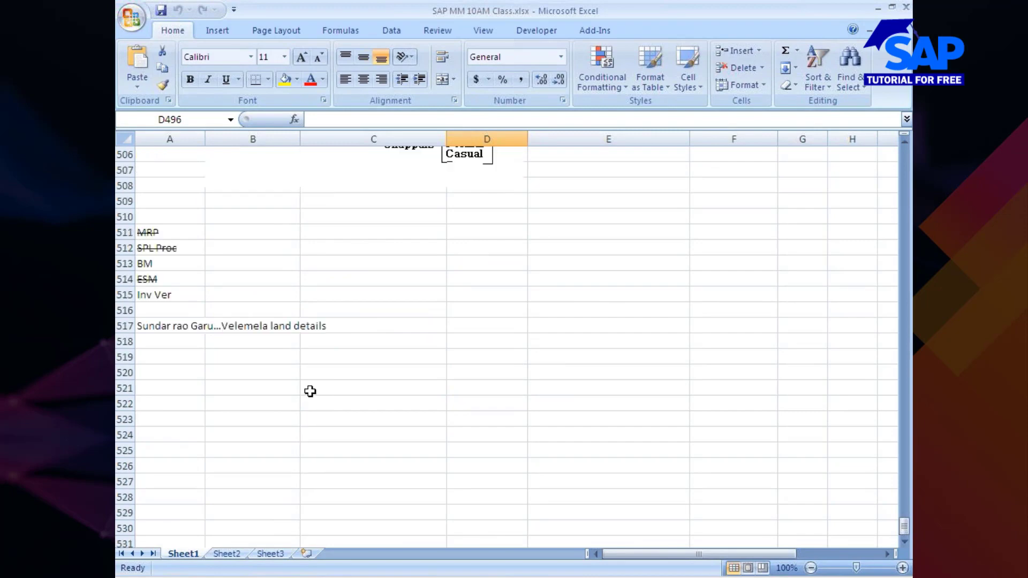
Switch to Paint and capture the area containing the pricing procedure, condition type and batch search procedure diagrams
left_click(508, 577)
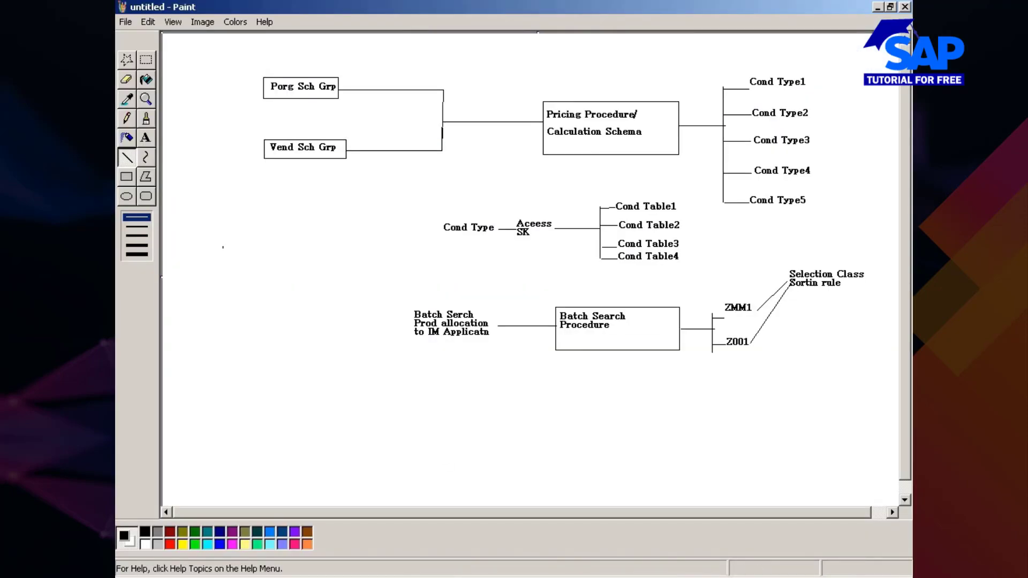
left_click(300, 577)
left_click(317, 525)
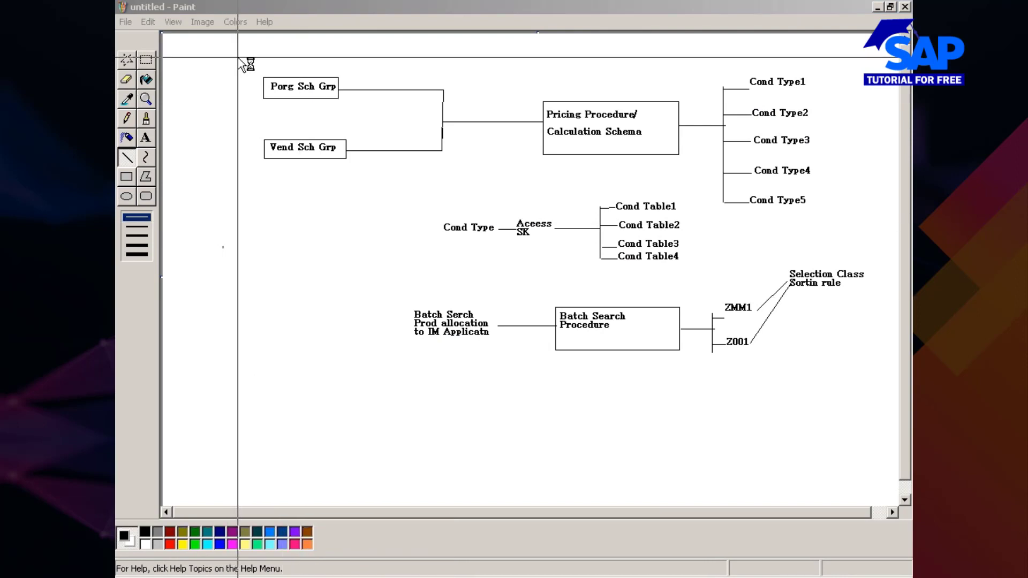
left_click_drag(243, 56, 880, 403)
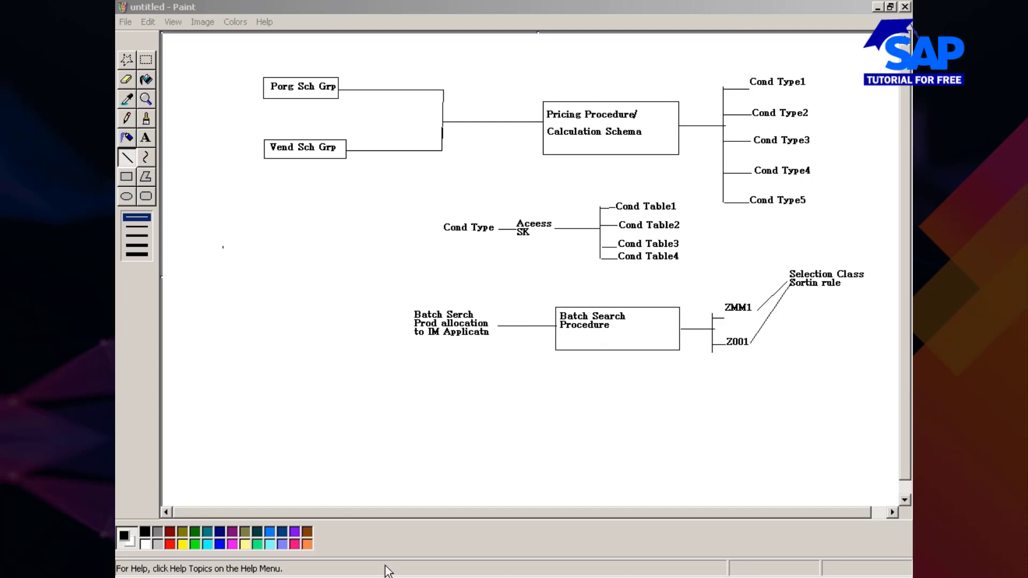
Return to the Excel workbook and paste the captured diagram at cell D509 of Sheet1
left_click(551, 577)
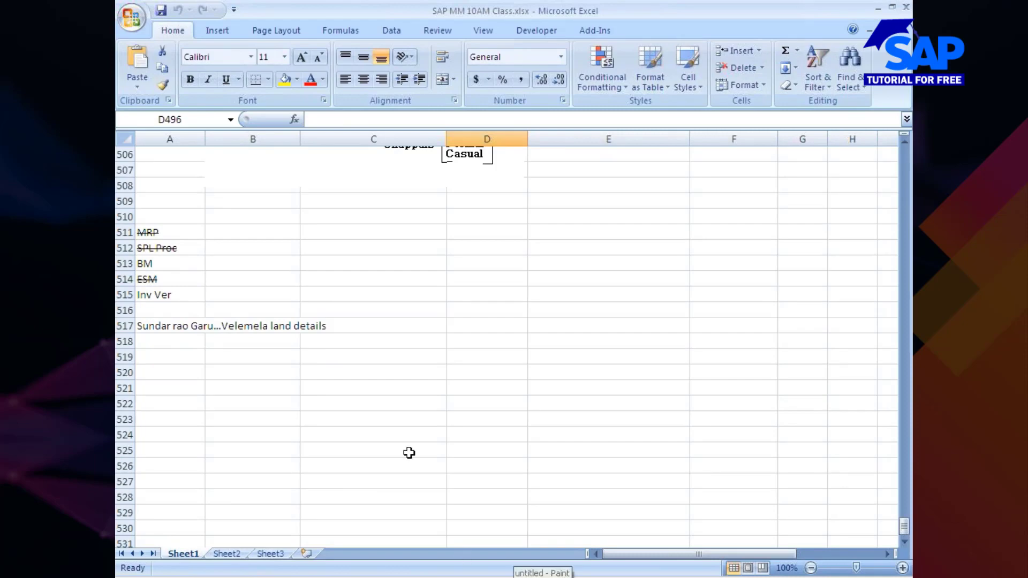
scroll(407, 421, "up", 4)
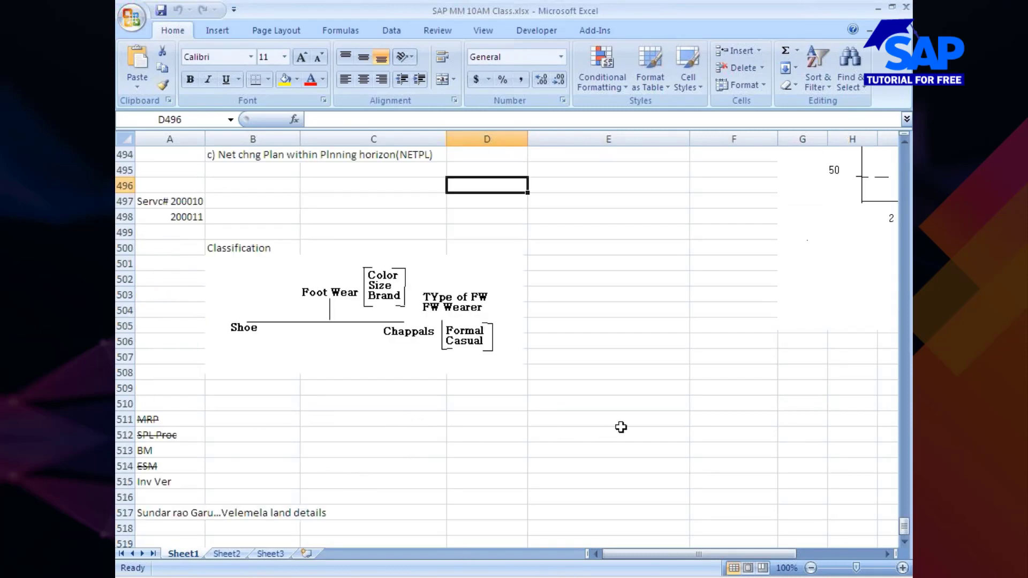
left_click(462, 389)
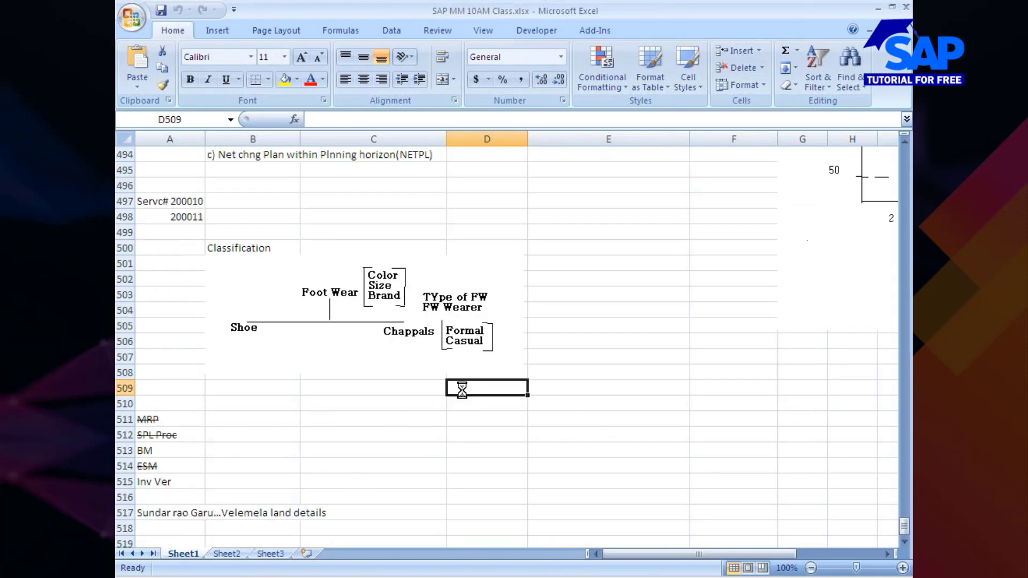
scroll(466, 394, "down", 5)
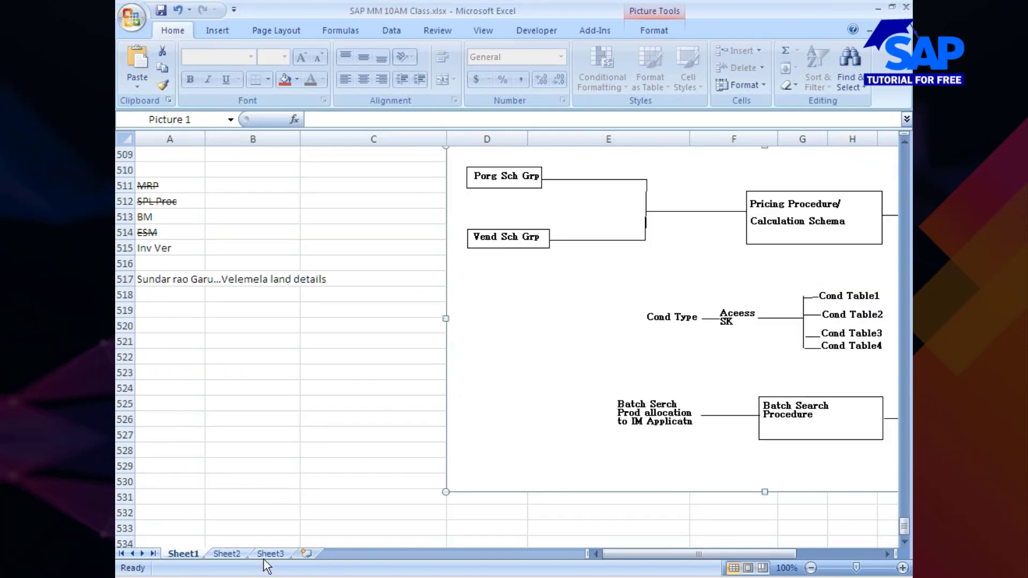
Apply strikethrough font formatting to the BM topic in cell A513
left_click(149, 219)
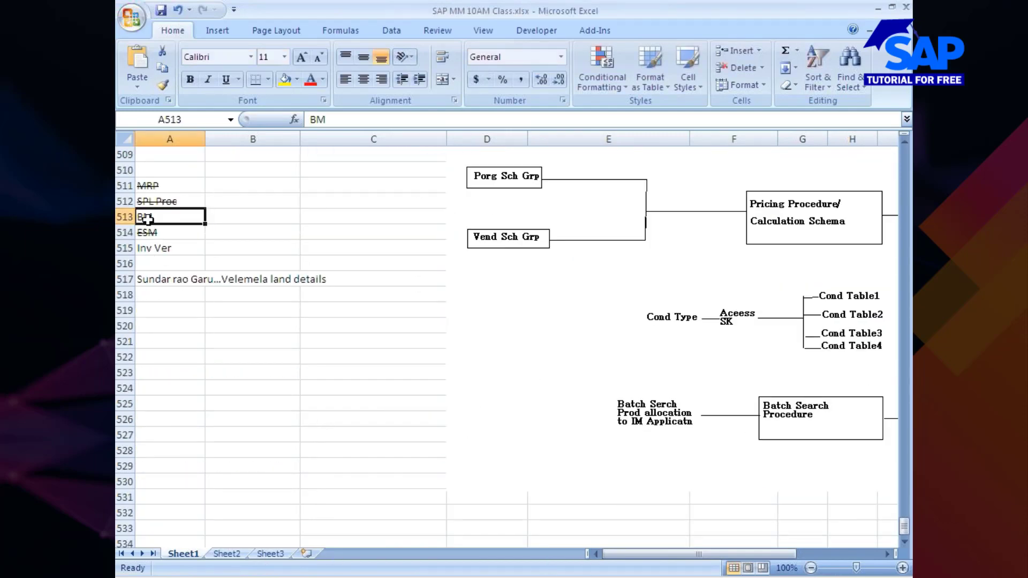
right_click(150, 219)
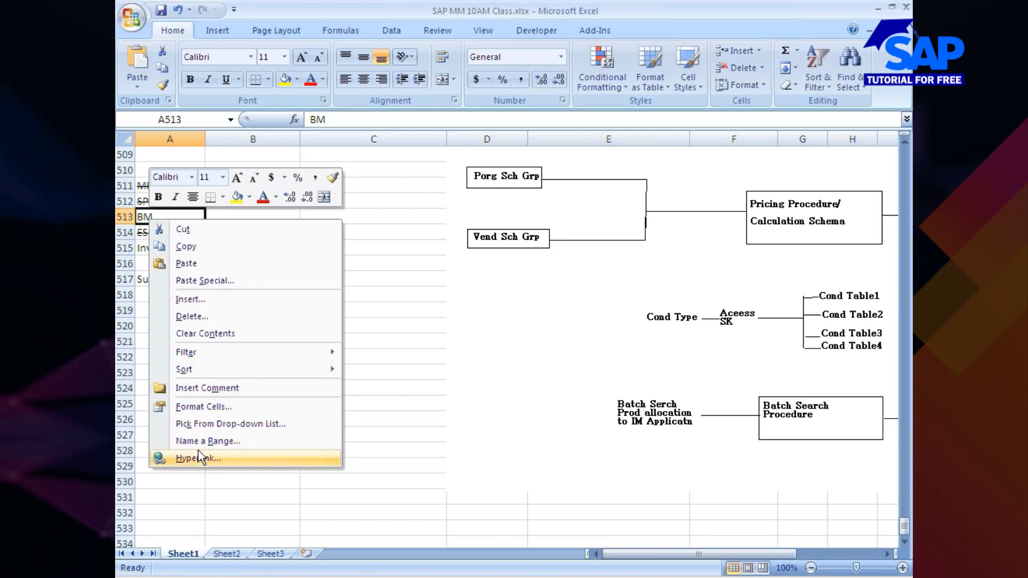
key("Escape")
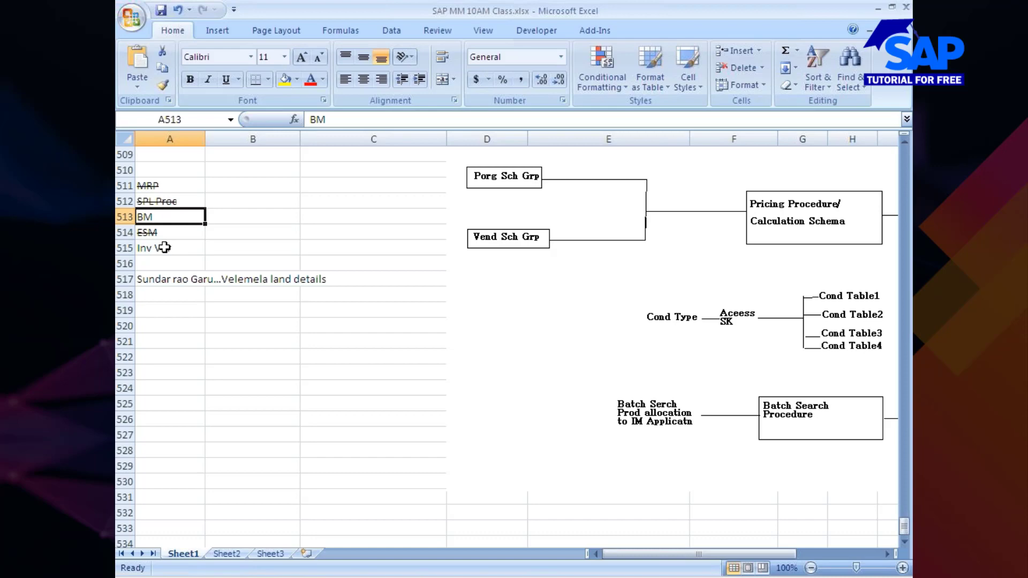
key("ctrl+1")
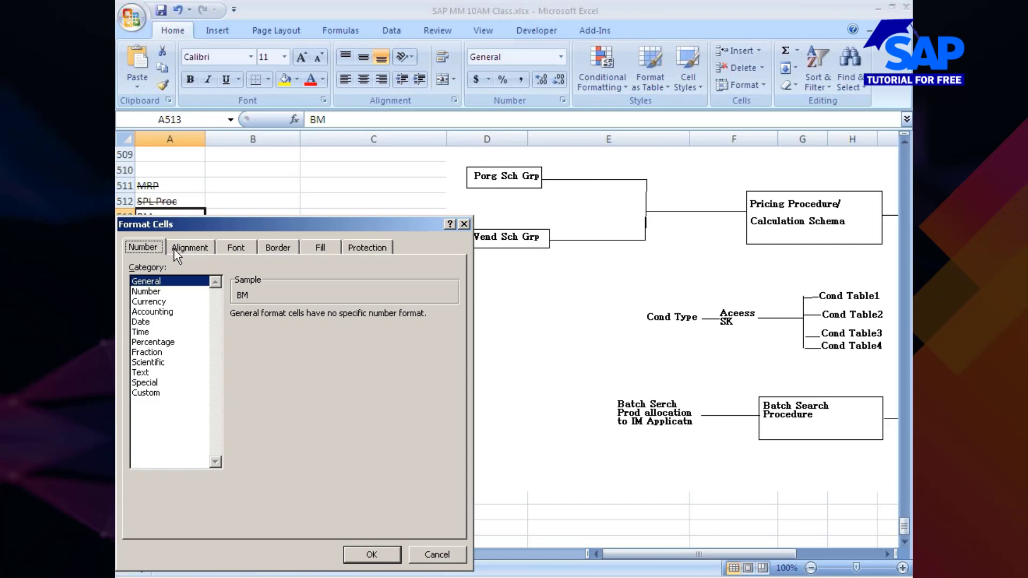
left_click(239, 249)
left_click(158, 409)
left_click(376, 555)
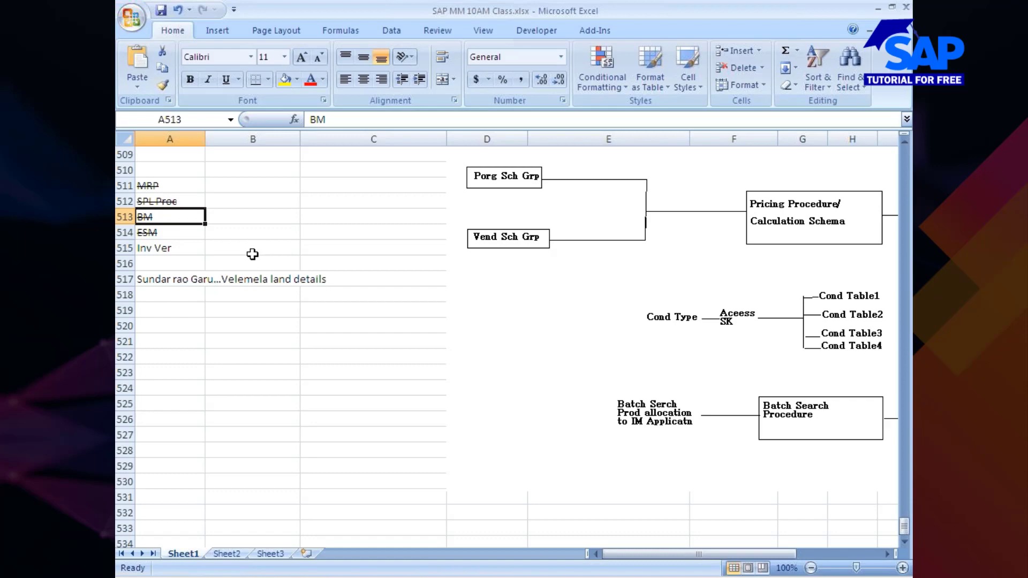
Deselect the BM cell, save SAP MM 10AM Class.xlsx and close the workbook
left_click(212, 369)
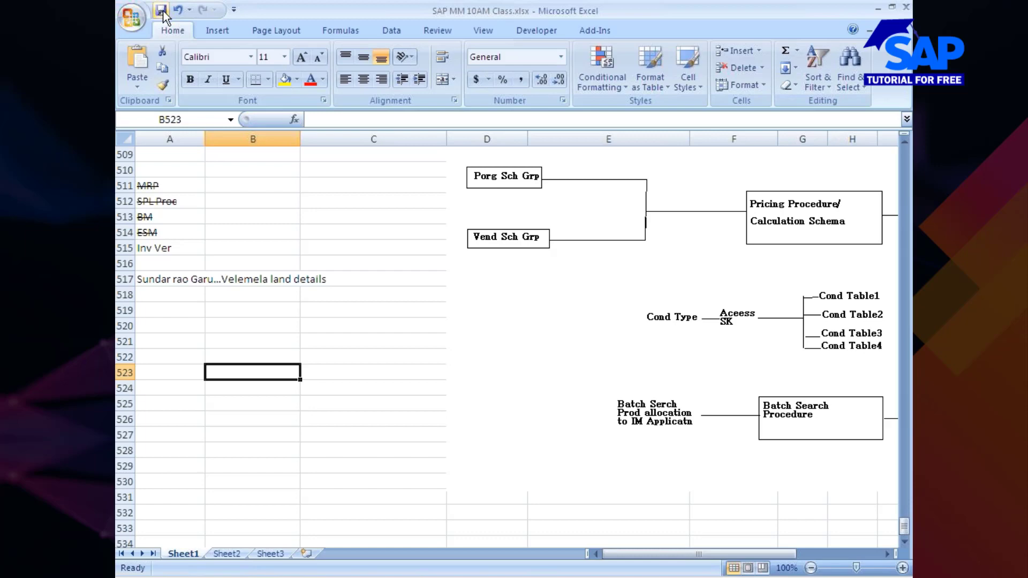
left_click(162, 10)
left_click(907, 8)
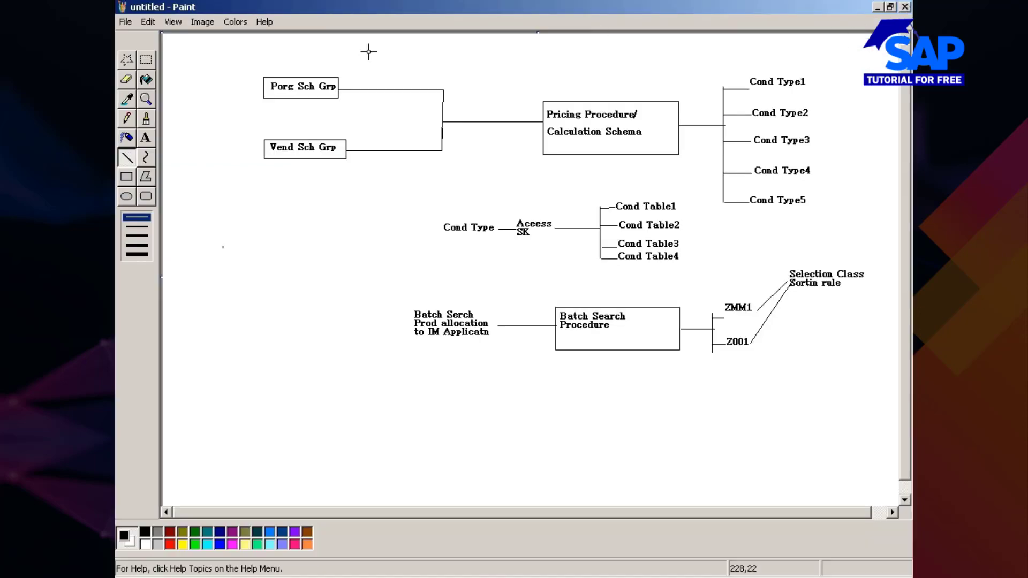
Exit Paint without saving the untitled diagram
left_click(126, 21)
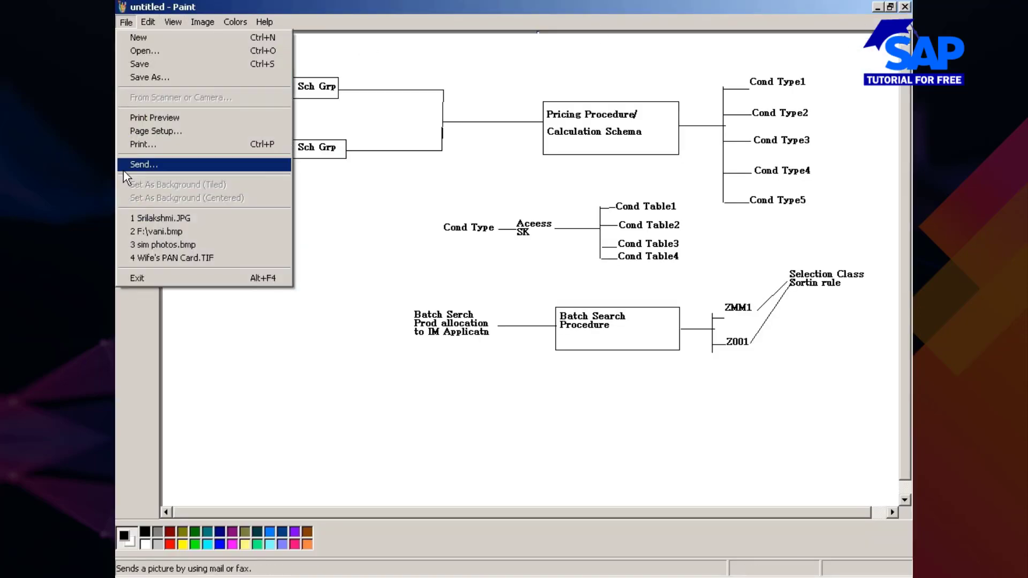
left_click(127, 279)
left_click(485, 313)
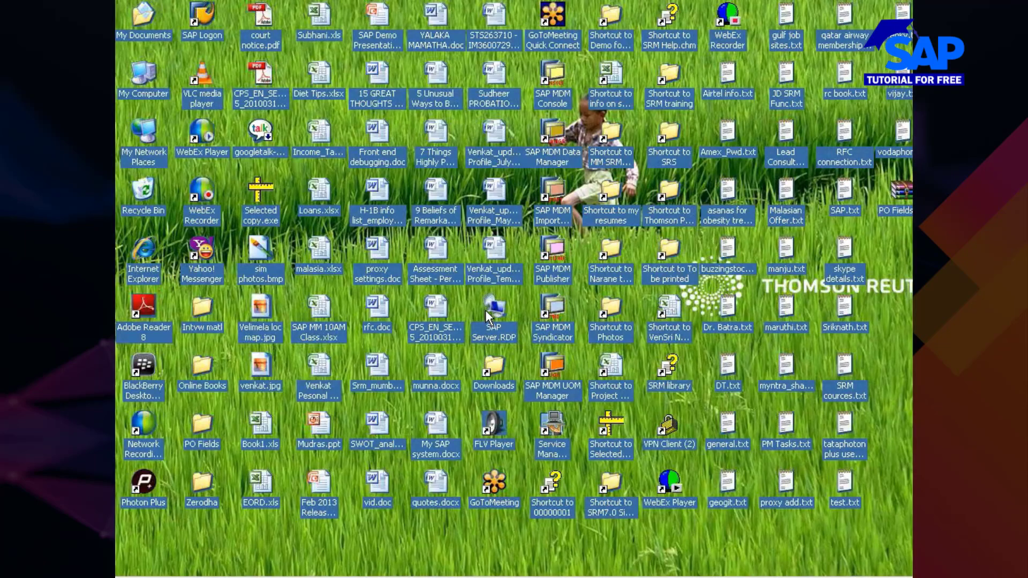